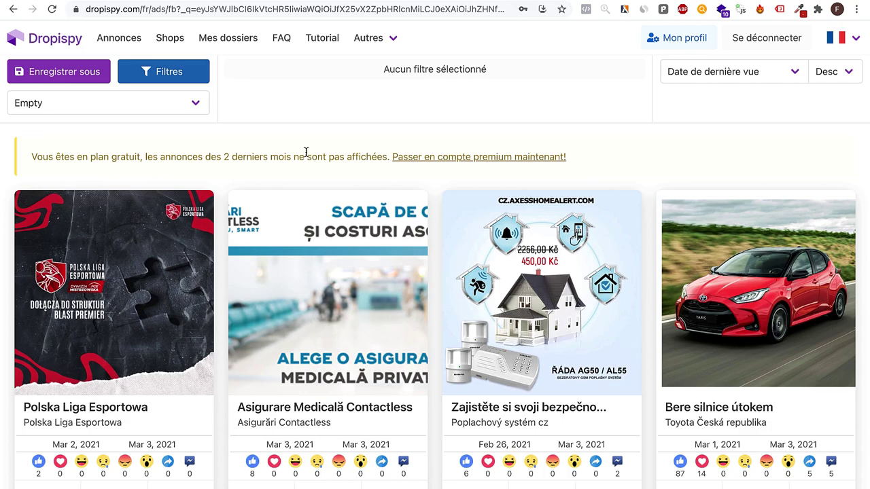
Step: Filter Dropispy ads to those seen between 01/04/2020 and 30/04/2020
left_click(190, 76)
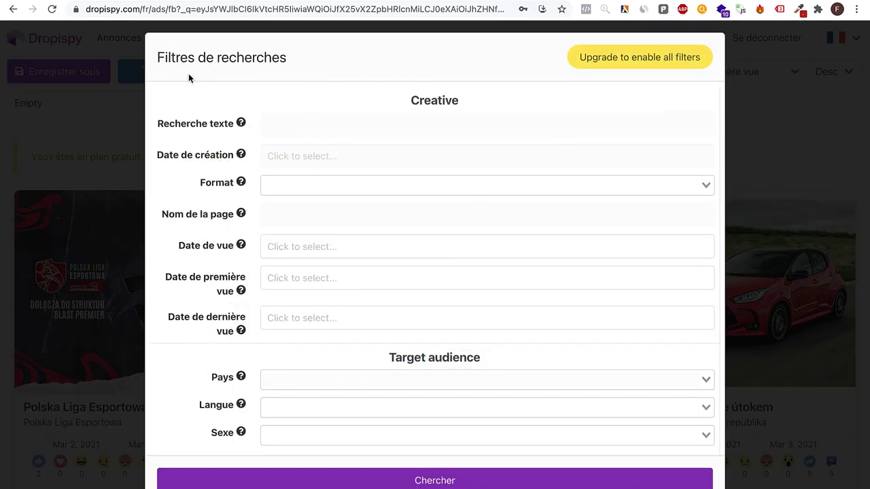
left_click(309, 253)
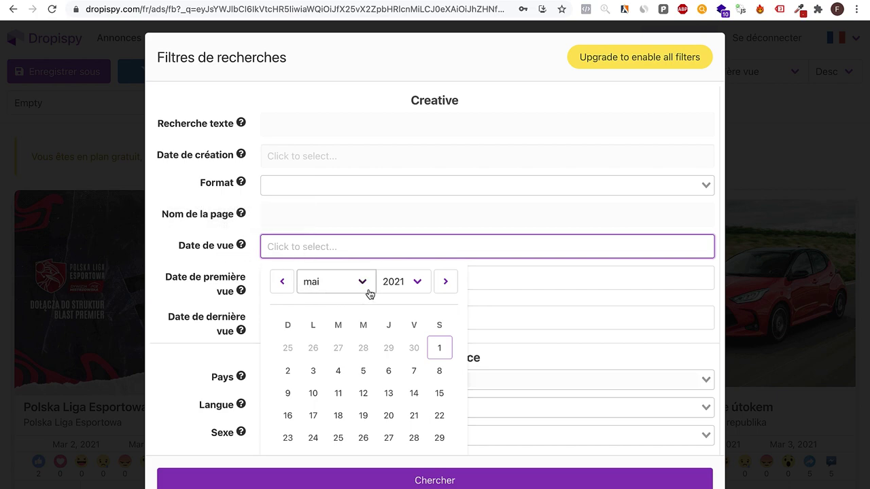
left_click(398, 282)
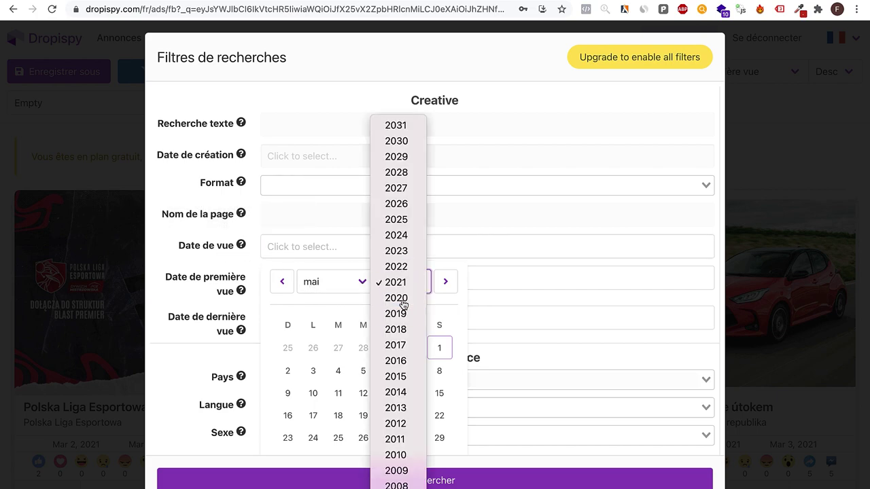
left_click(397, 297)
left_click(287, 288)
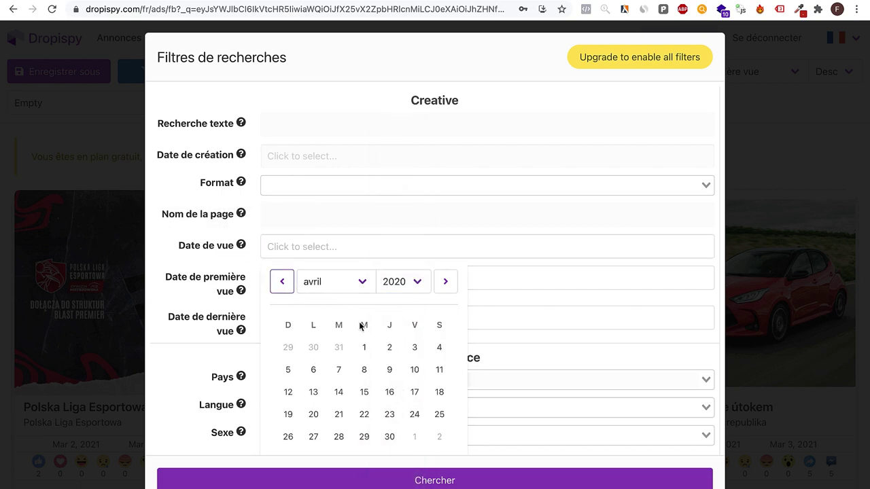
left_click(364, 348)
left_click(392, 437)
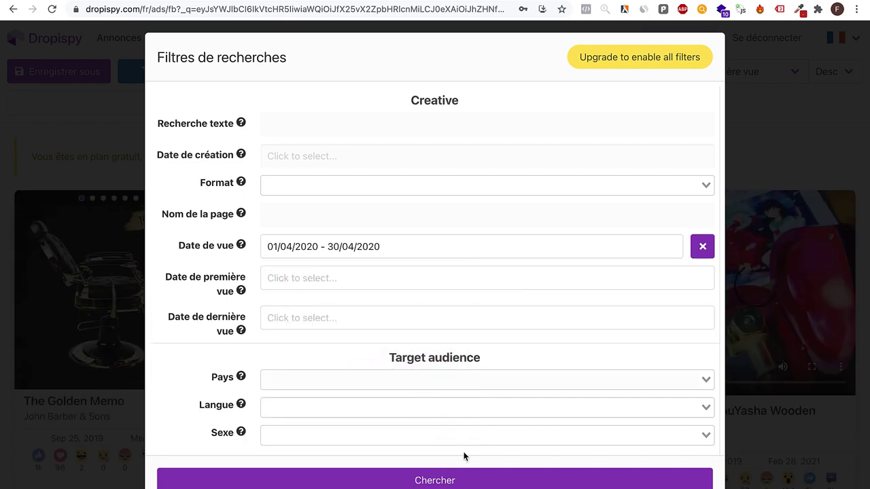
Step: Require at least 100 J'aimes likes and run the filtered ad search
scroll(398, 393, "down", 3)
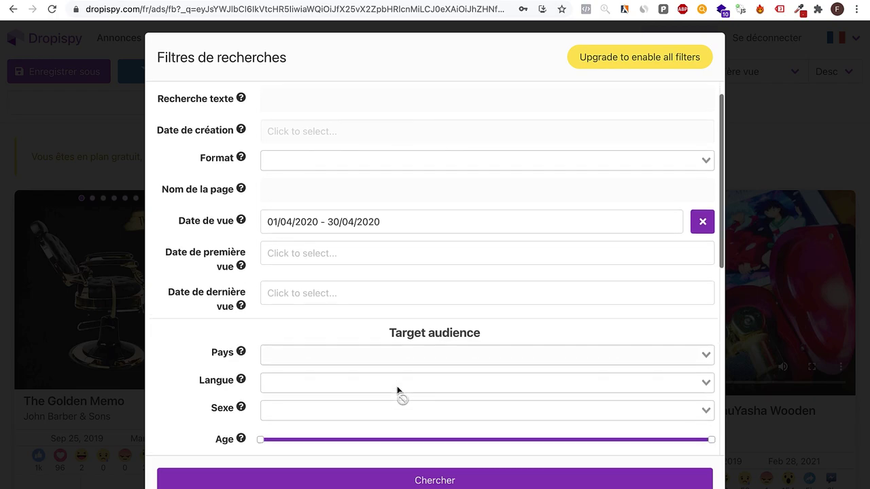
scroll(326, 403, "down", 10)
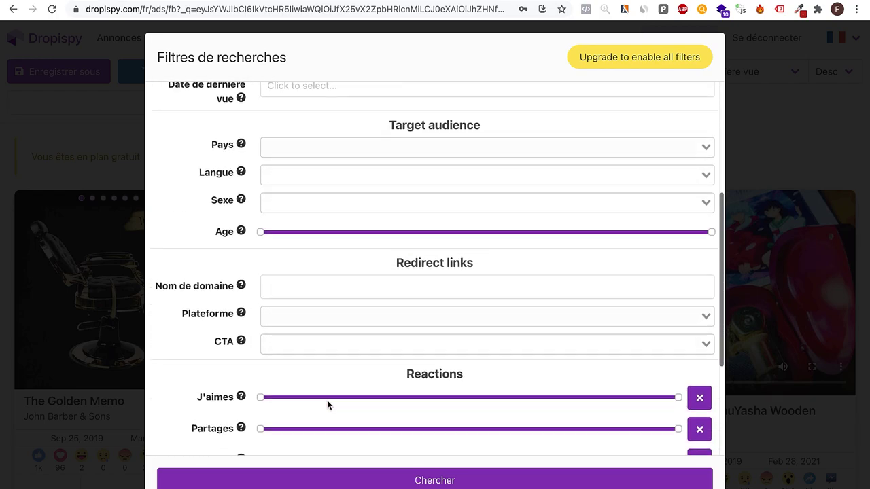
left_click_drag(260, 290, 347, 294)
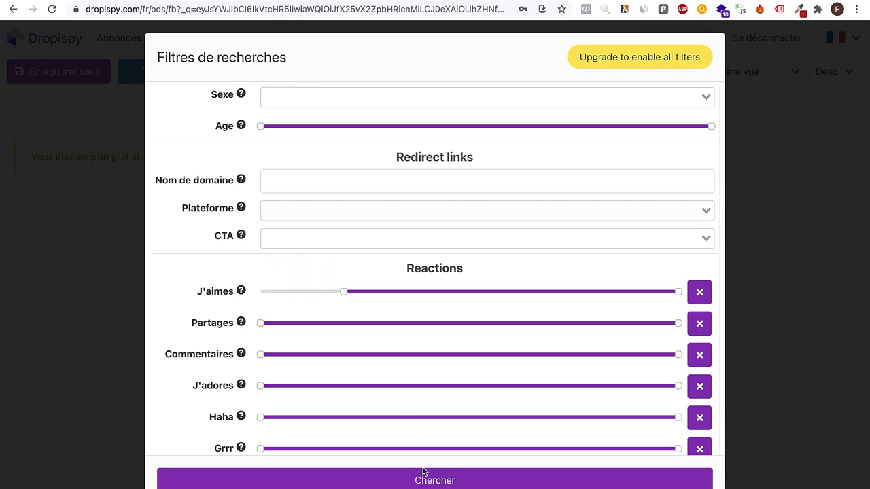
left_click(423, 479)
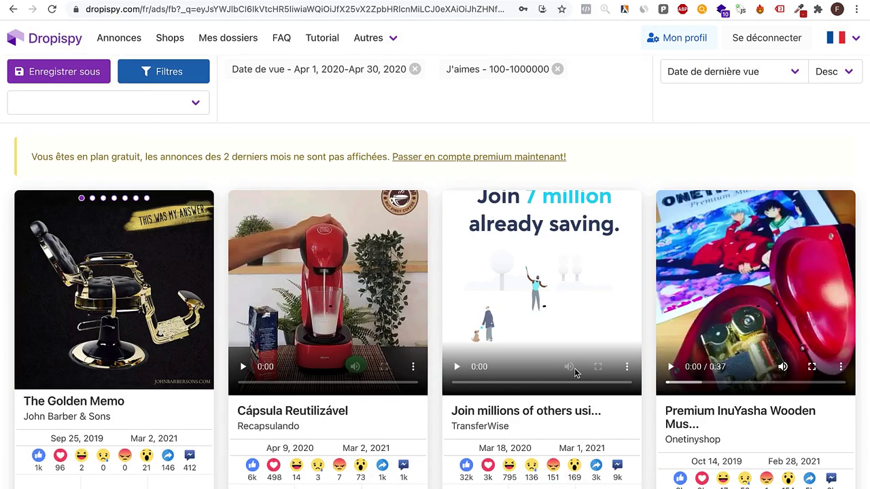
Step: Scroll the ad results and flip through the Friendship Lamps ad images
scroll(576, 370, "down", 3)
scroll(576, 375, "down", 8)
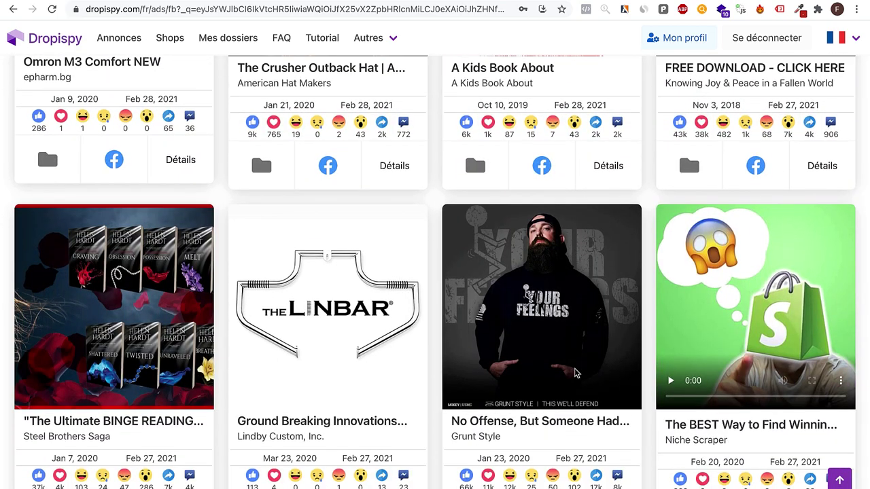
scroll(575, 372, "down", 6)
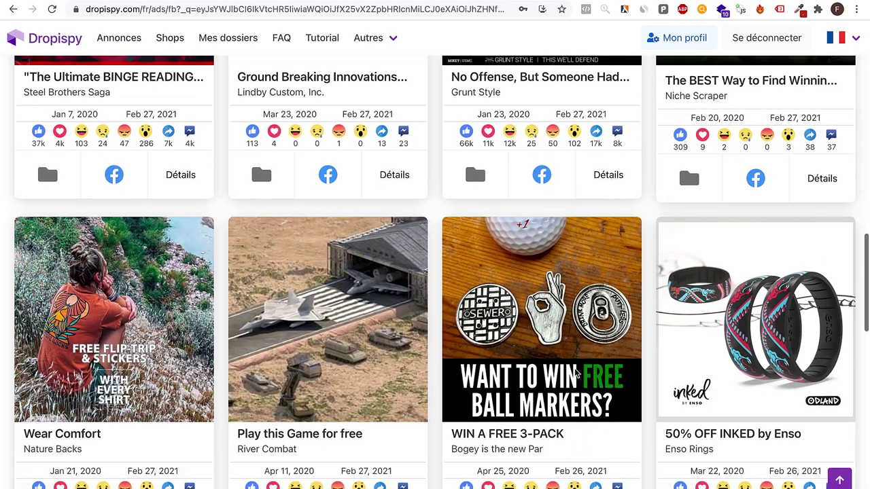
scroll(576, 353, "down", 7)
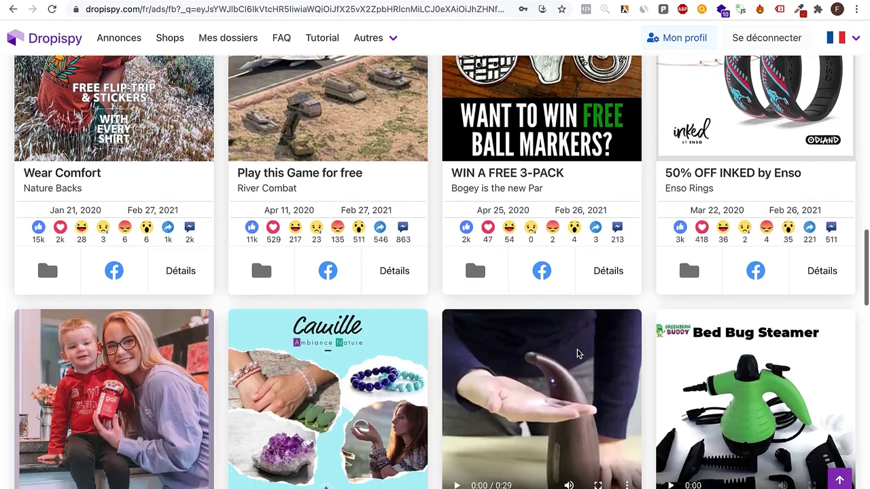
scroll(577, 353, "down", 9)
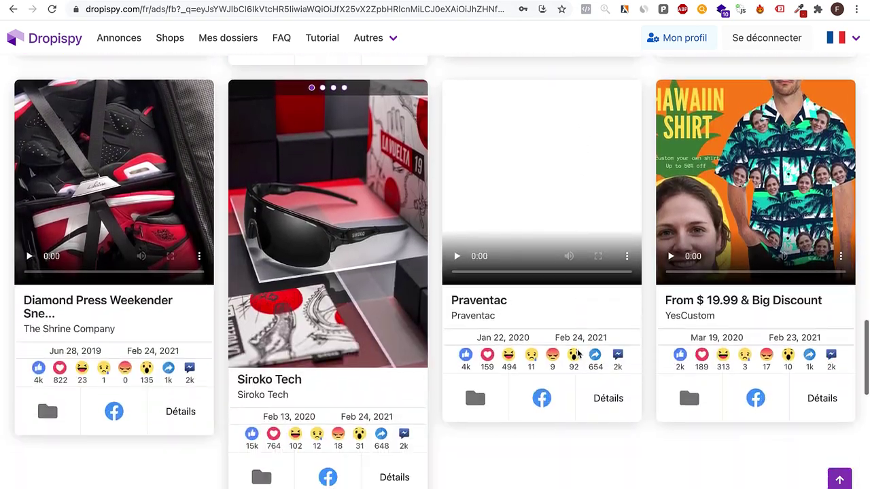
scroll(577, 353, "down", 12)
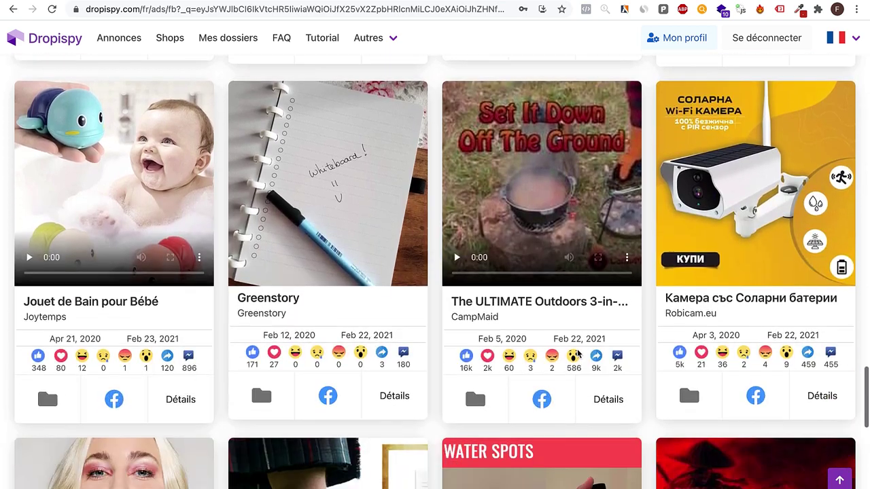
scroll(577, 353, "down", 3)
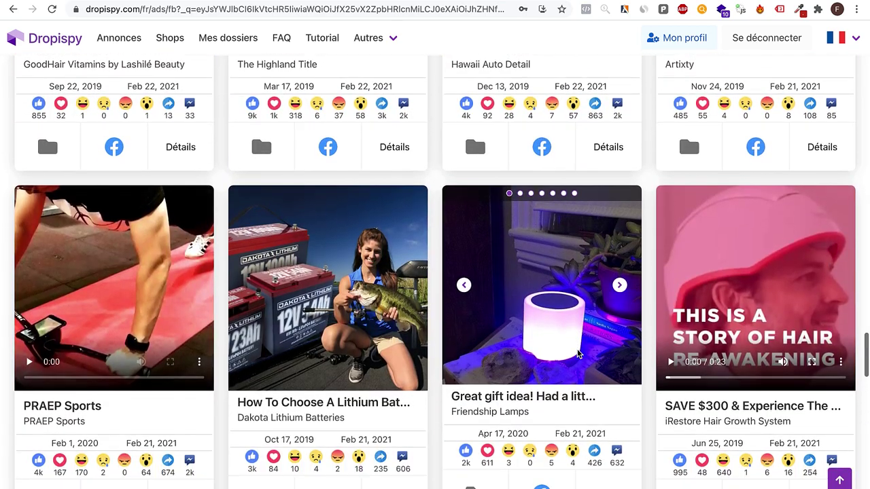
left_click(620, 286)
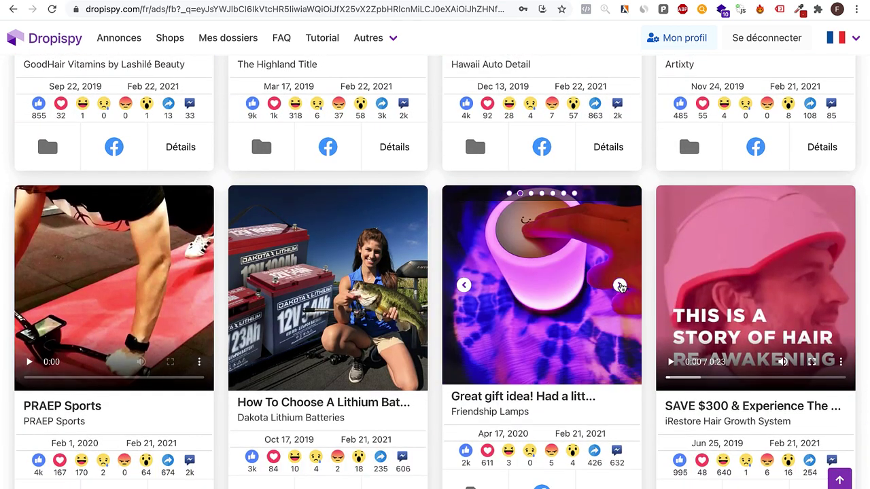
left_click(620, 285)
left_click(620, 285)
Step: Scroll down to the Art Wizards and truffle hot sauce ads and play the Art Wizards video
scroll(621, 288, "down", 4)
scroll(621, 288, "down", 3)
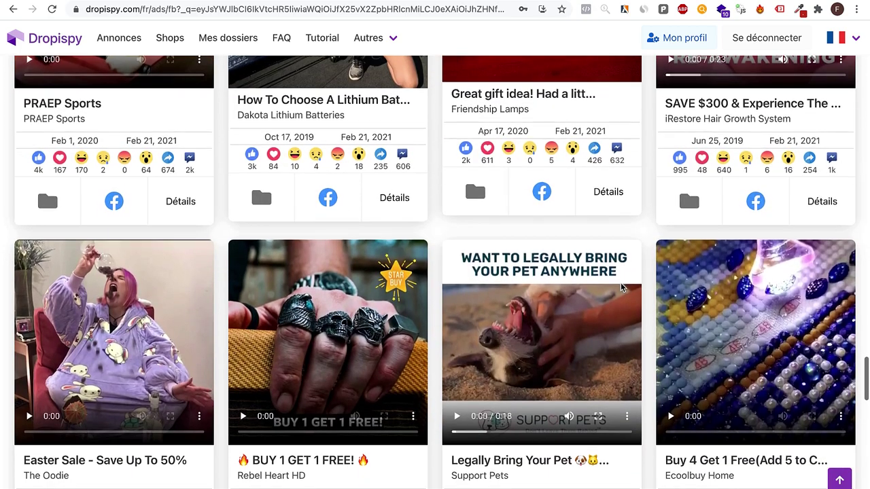
scroll(620, 288, "down", 10)
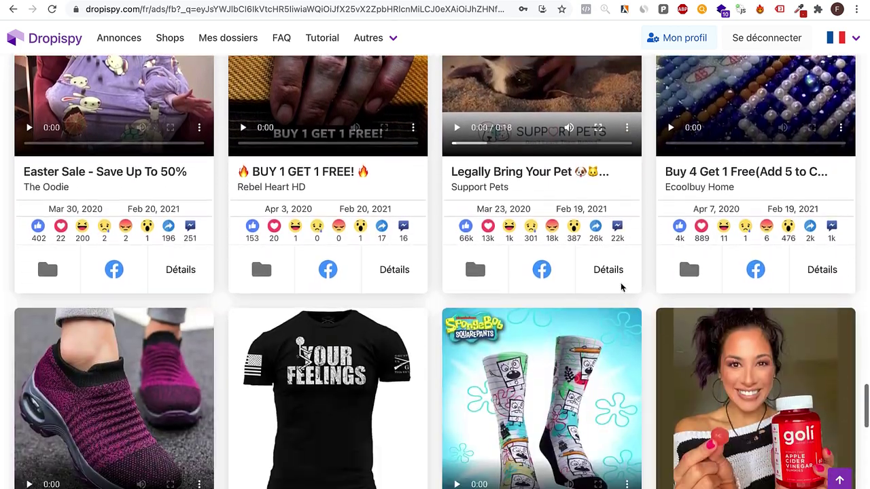
scroll(620, 286, "down", 6)
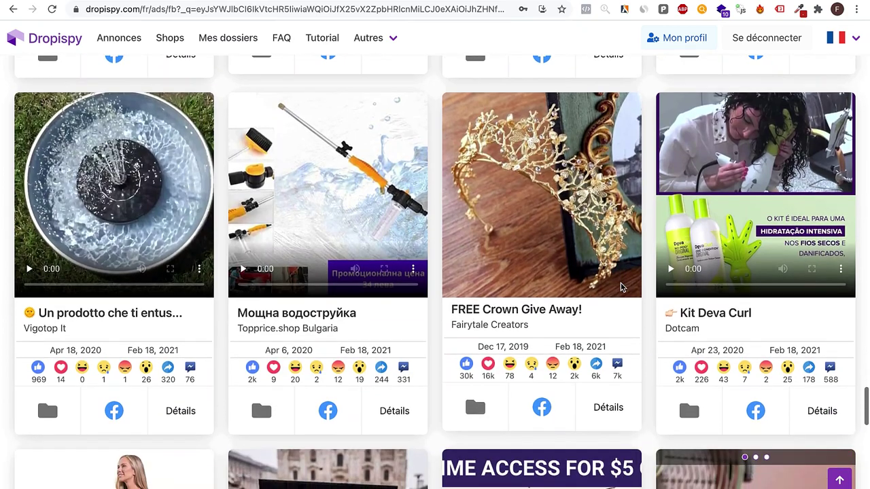
scroll(621, 286, "down", 2)
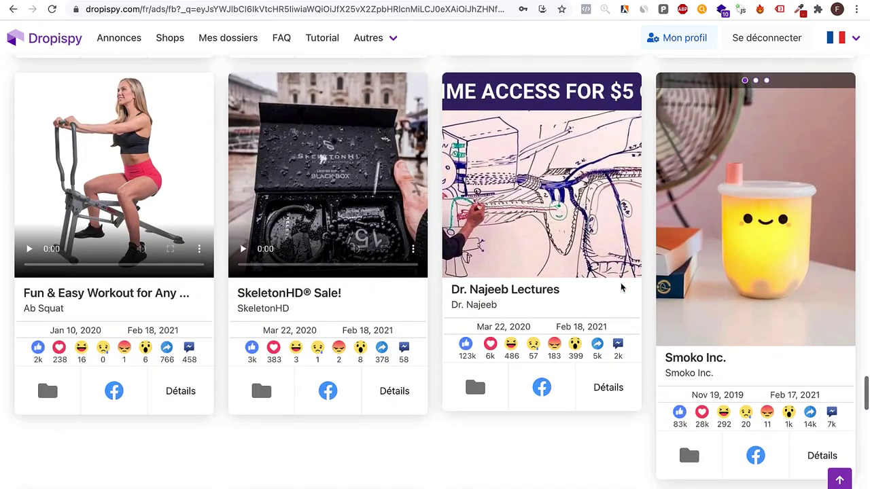
scroll(759, 221, "down", 4)
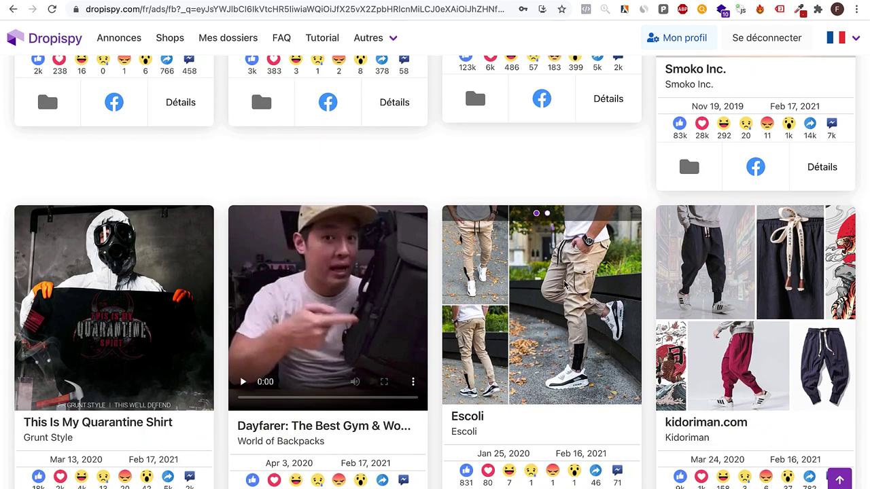
scroll(564, 285, "down", 2)
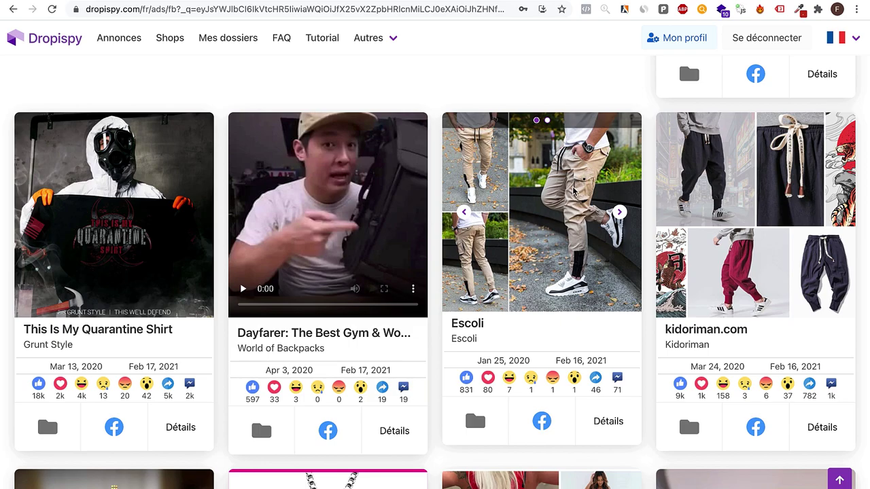
scroll(582, 306, "down", 4)
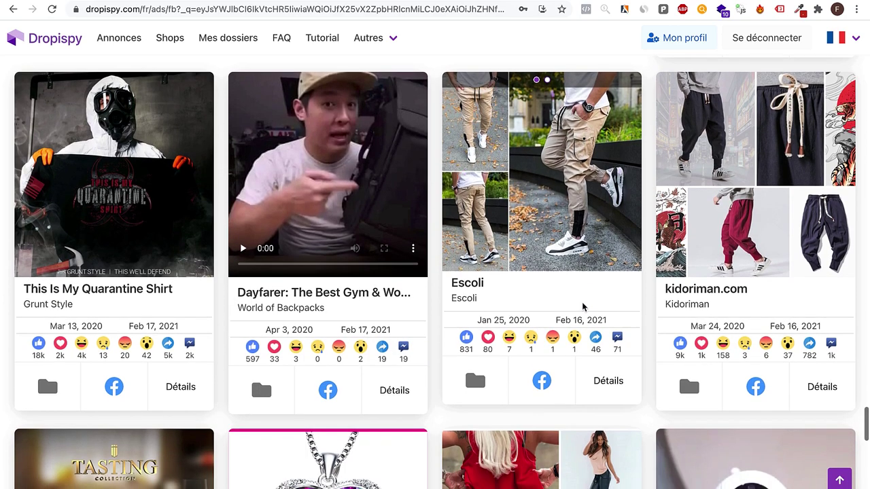
scroll(582, 308, "down", 14)
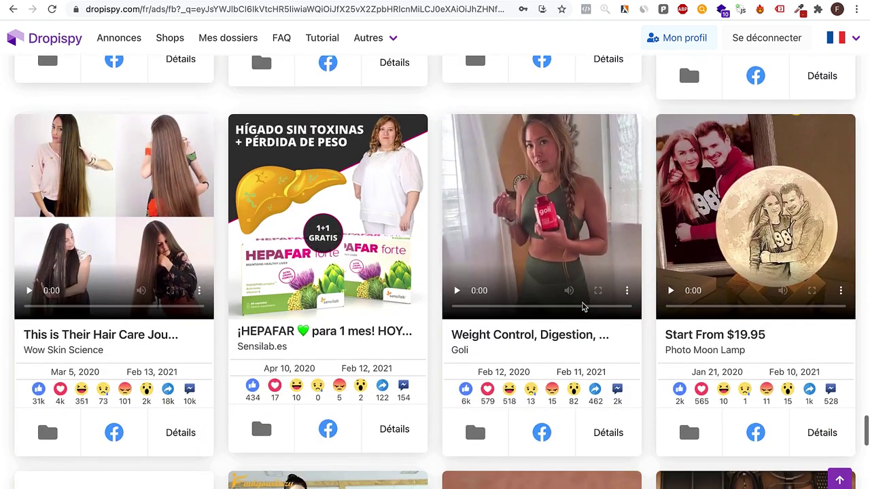
scroll(581, 307, "down", 12)
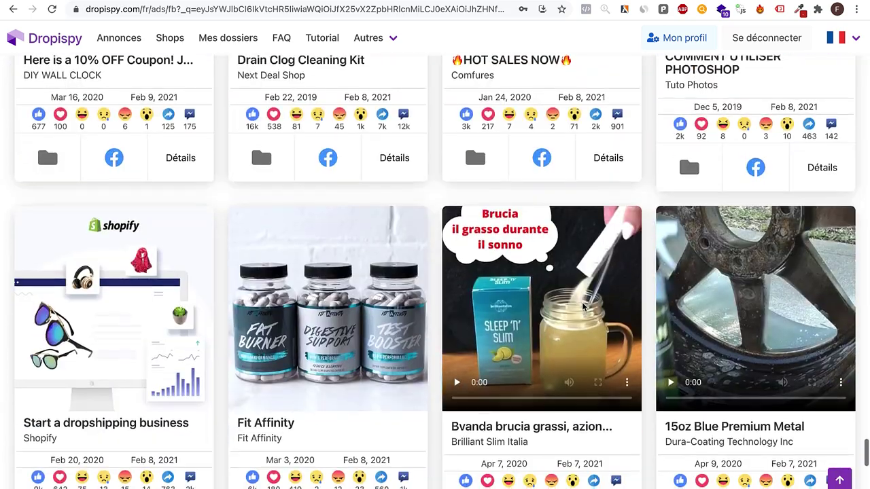
scroll(581, 307, "down", 12)
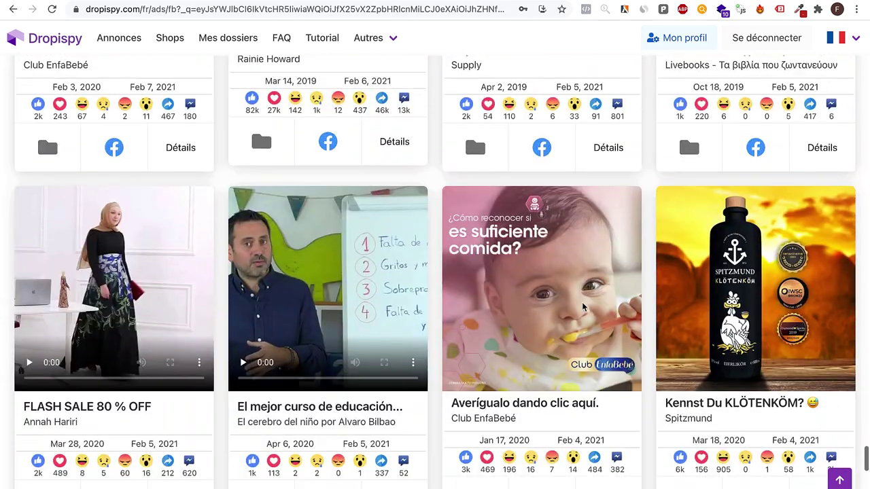
scroll(582, 308, "down", 10)
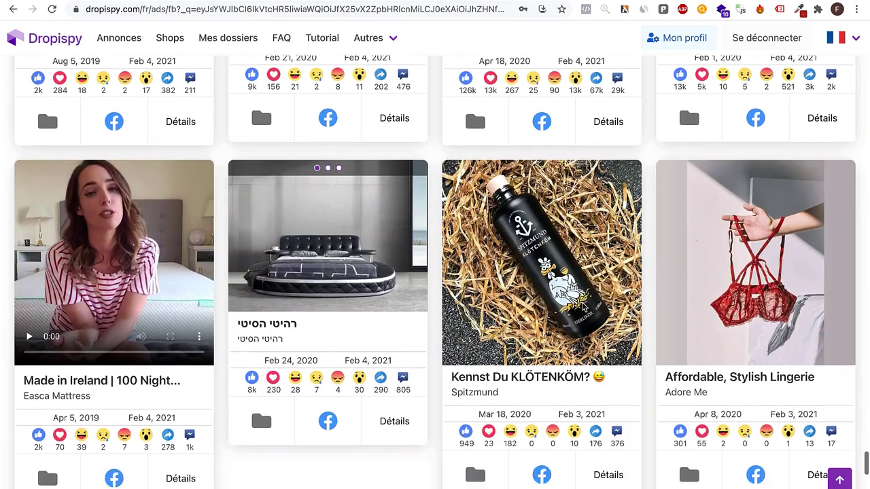
scroll(582, 307, "down", 7)
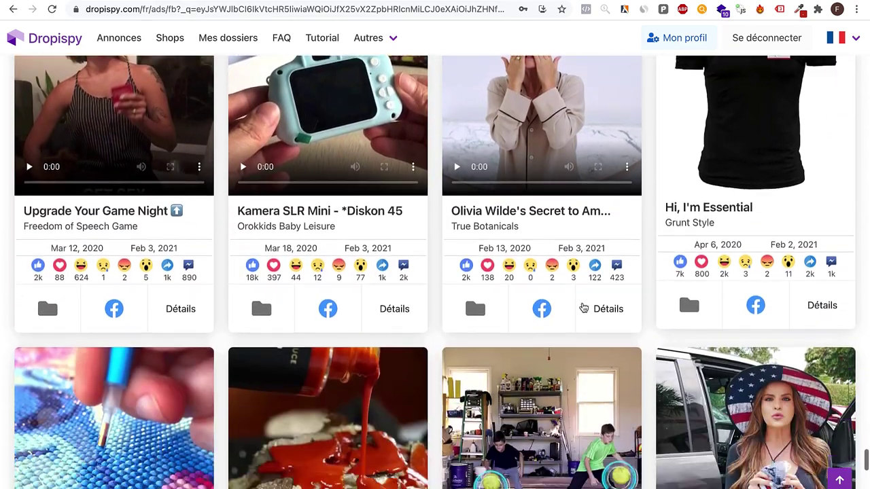
scroll(583, 307, "down", 5)
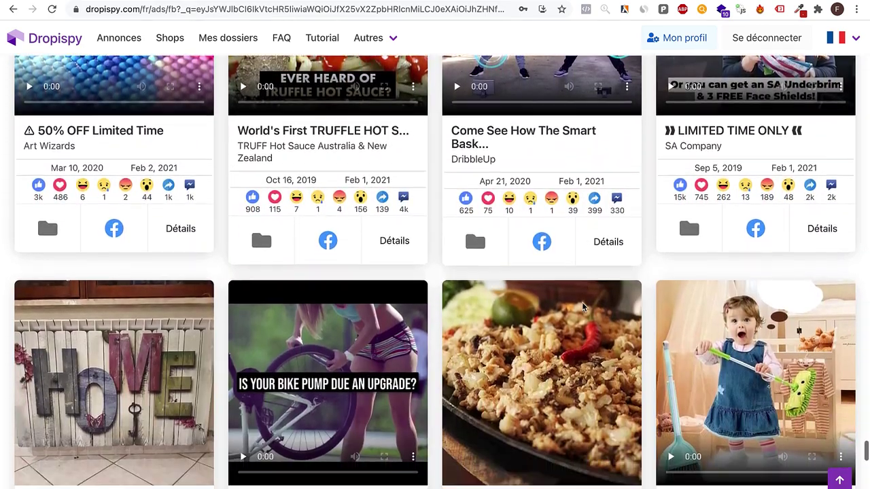
scroll(582, 308, "up", 4)
scroll(582, 308, "up", 1)
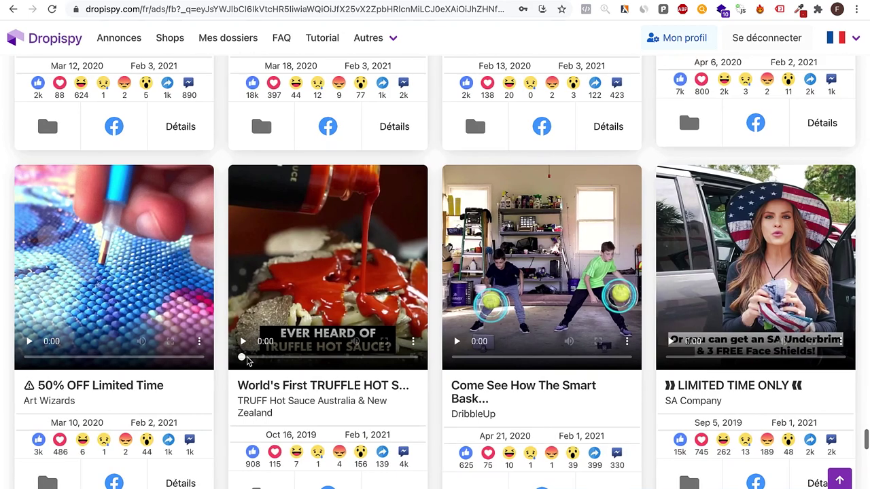
left_click(30, 340)
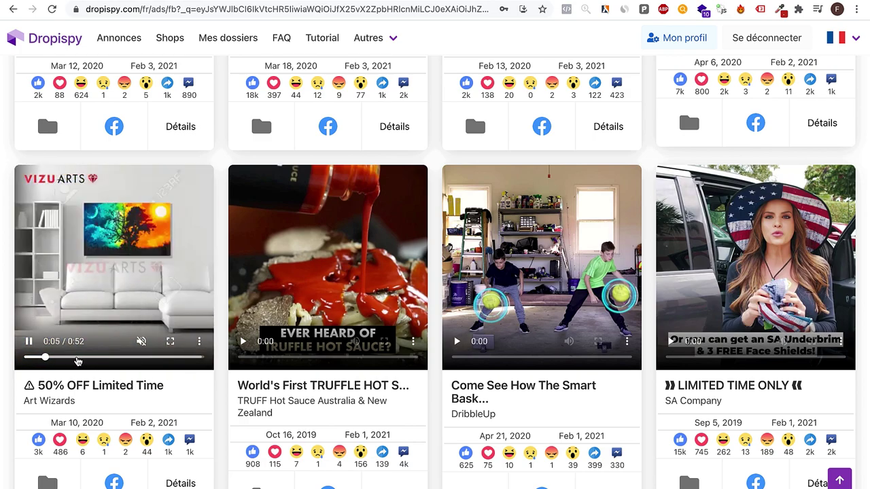
Step: Browse further down the ad grid, pausing the Hot Sale ad video along the way
scroll(418, 385, "down", 7)
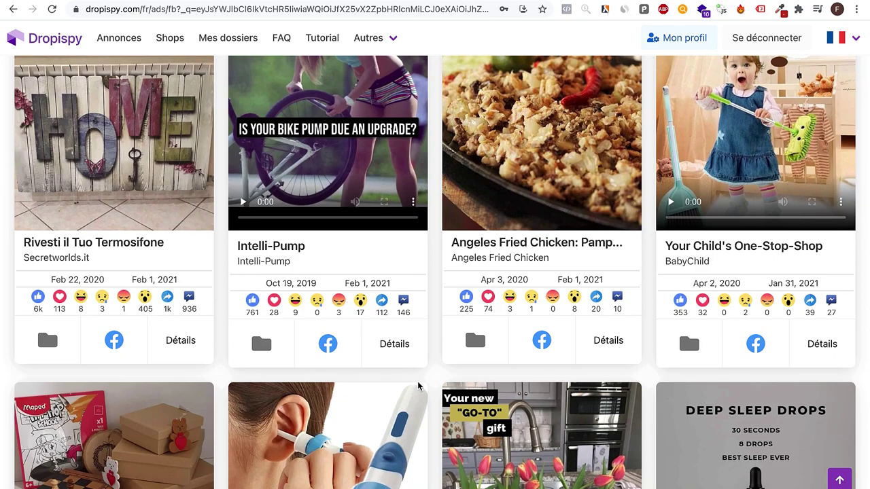
scroll(419, 386, "down", 5)
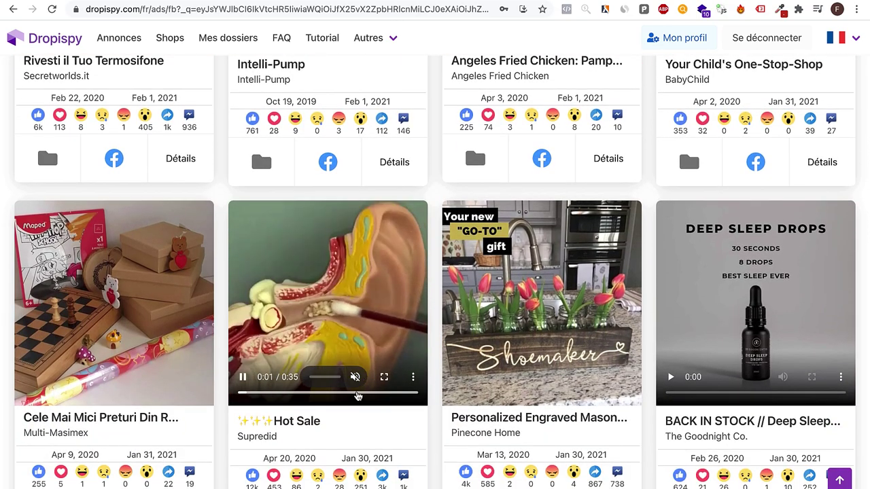
left_click(242, 377)
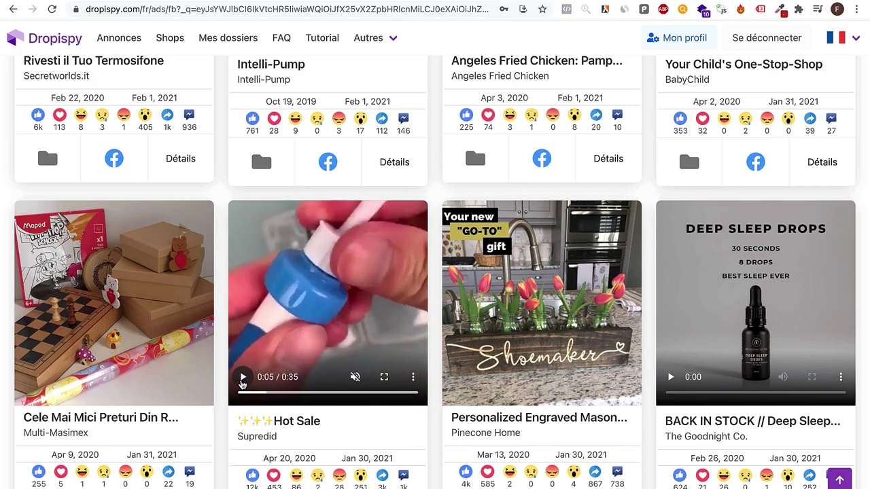
scroll(493, 249, "down", 20)
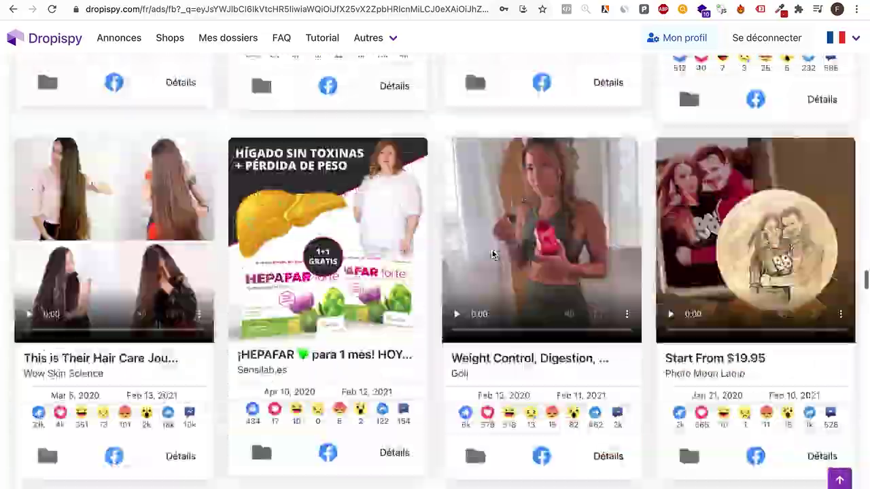
scroll(493, 253, "up", 20)
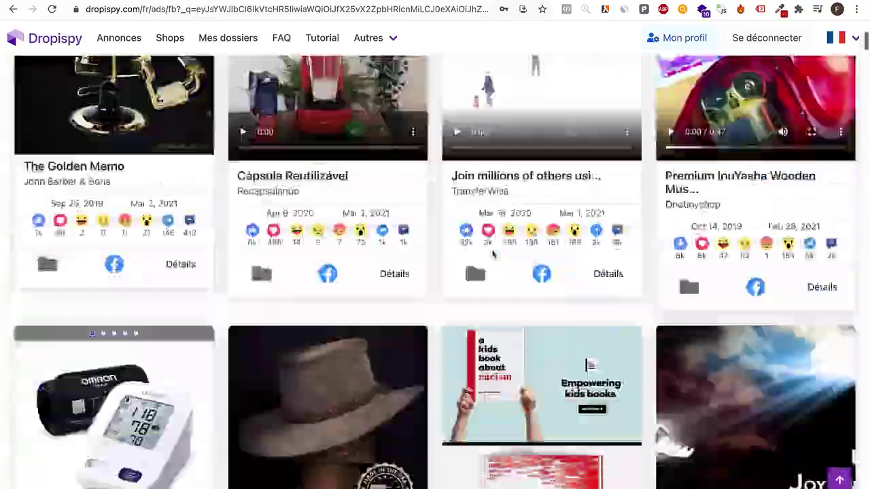
scroll(493, 254, "down", 20)
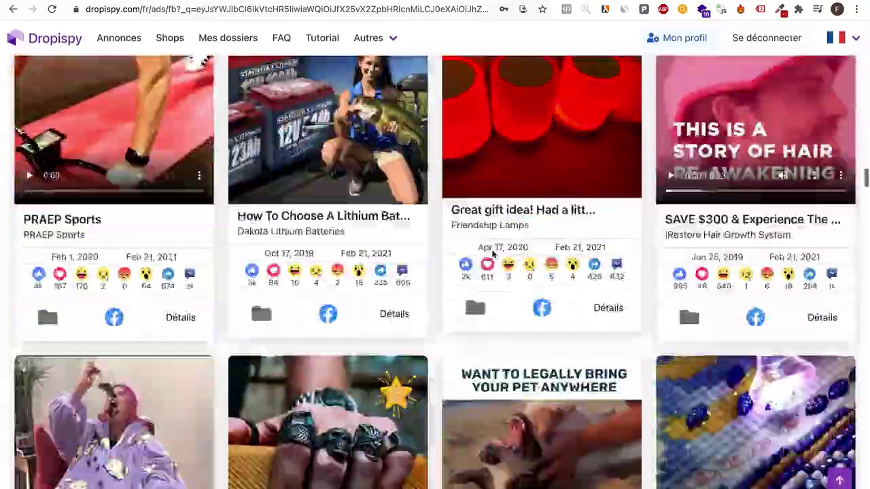
scroll(494, 254, "down", 20)
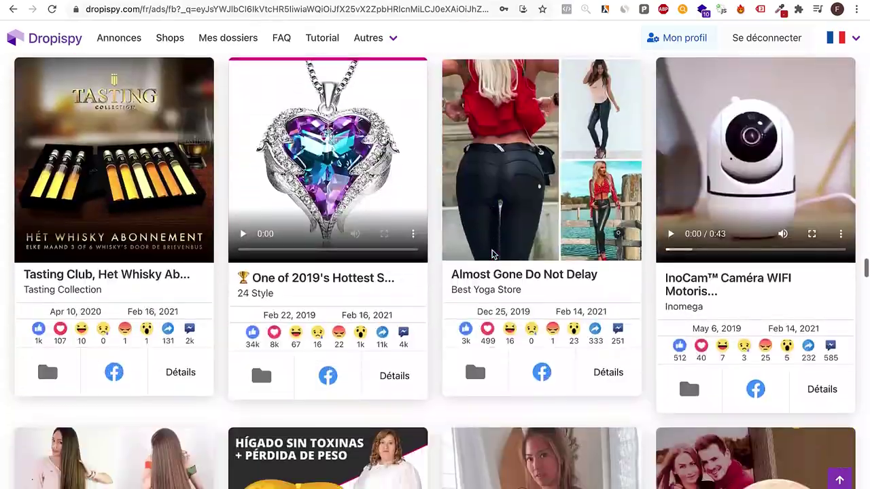
scroll(493, 254, "down", 20)
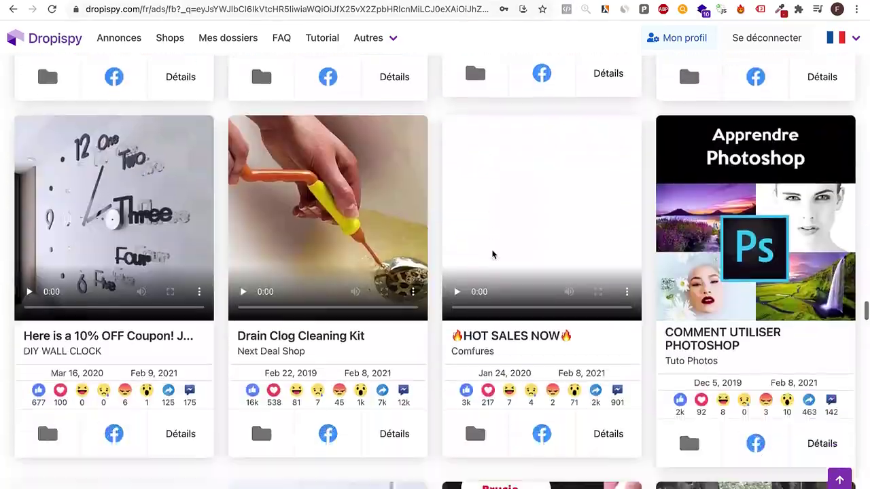
scroll(493, 254, "down", 20)
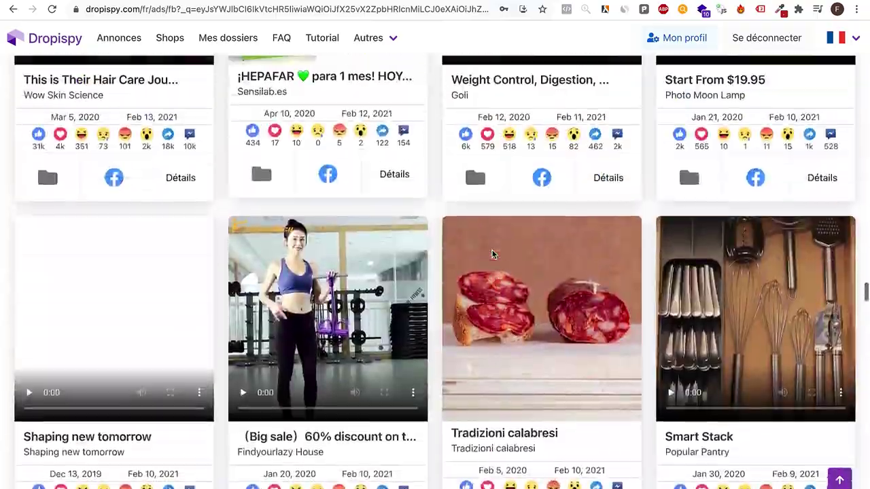
scroll(493, 254, "down", 20)
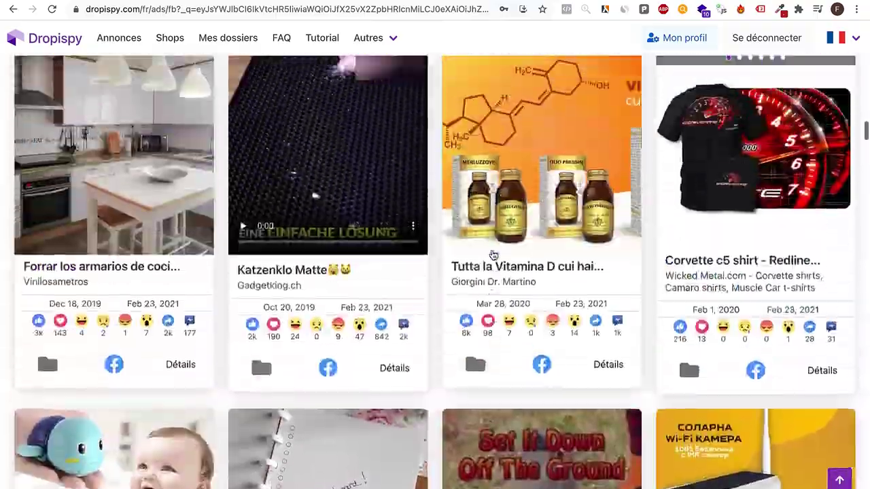
scroll(493, 254, "up", 20)
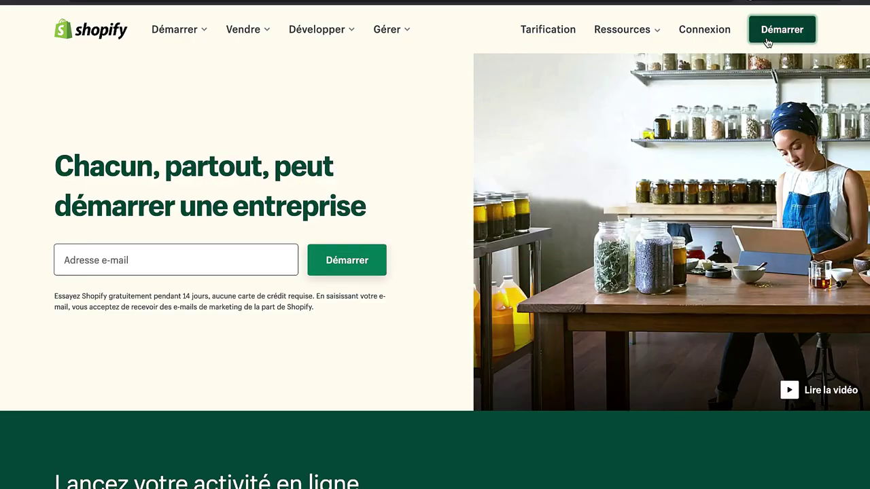
Step: Open Shopify's free-trial sign-up form and enter the e-mail address
left_click(767, 40)
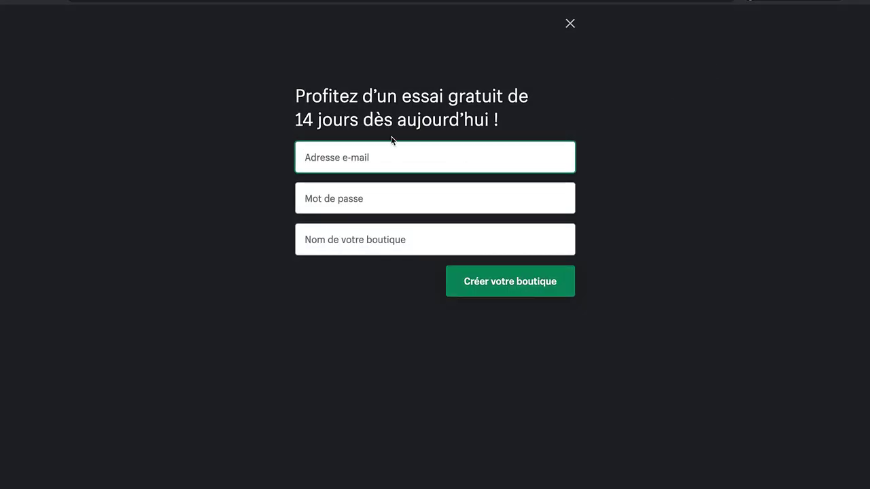
type("203239")
key("ctrl+a")
key("ctrl+c")
key("BackSpace")
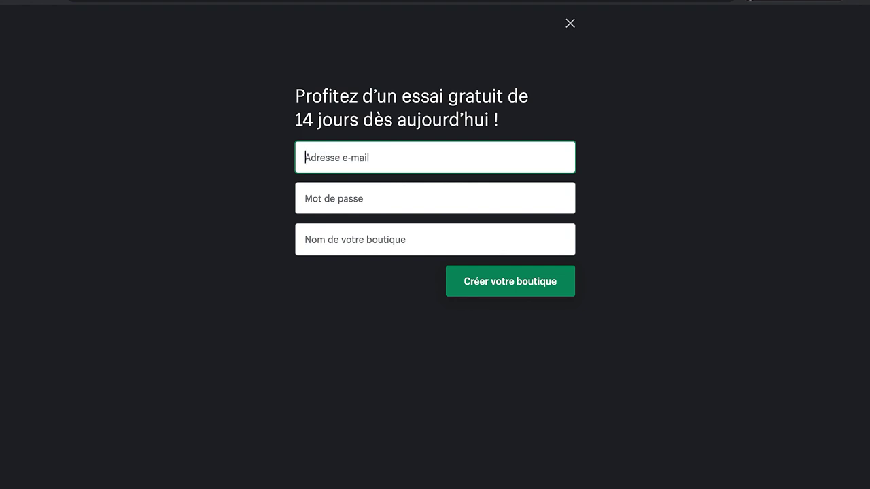
left_click(120, 2)
key("ctrl+Tab")
key("ctrl+v")
type("xxxxxxxxxxx")
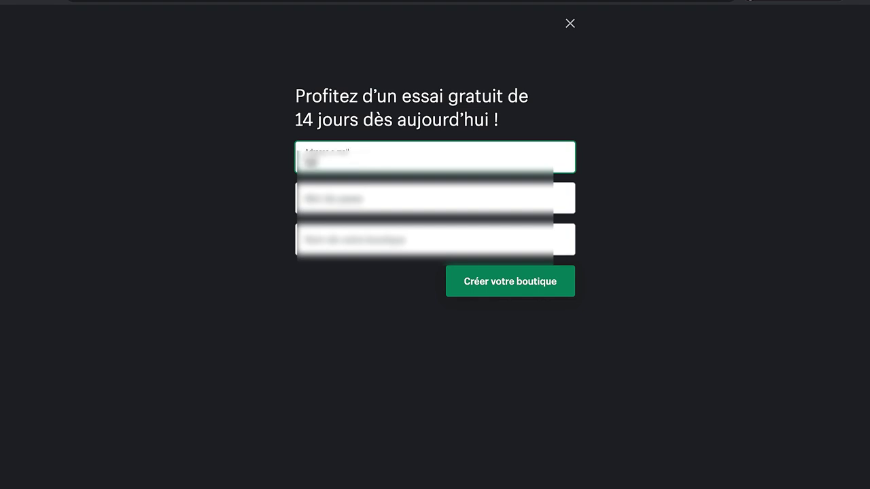
type("xxxxxxx")
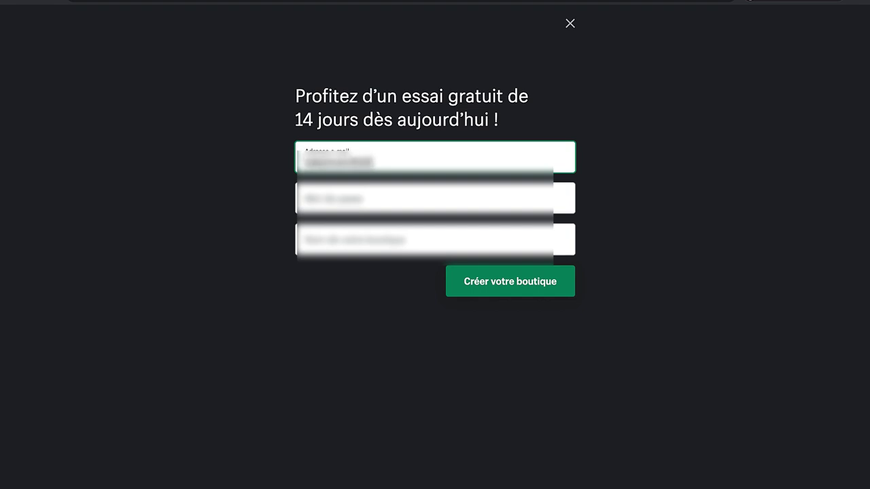
type("xxxxxxxx")
Step: Enter the password and shop name, create the shop, and dismiss the translation prompt
key("Tab")
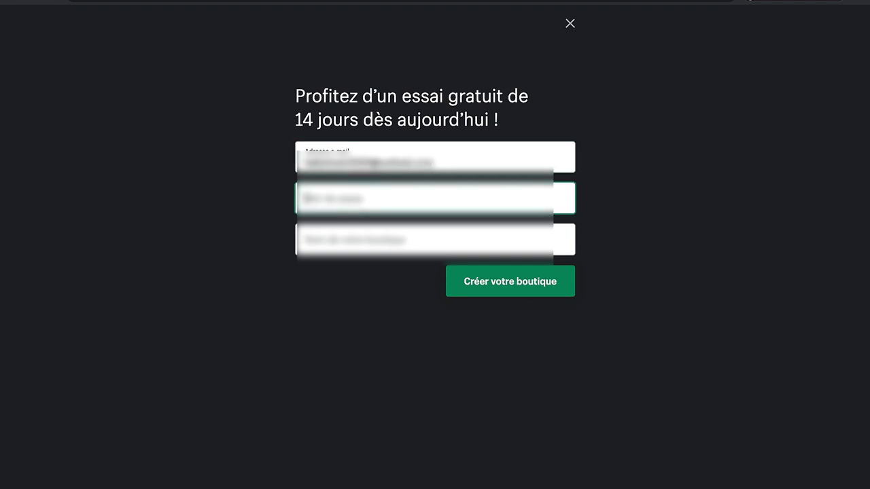
type("xxxx")
key("Tab")
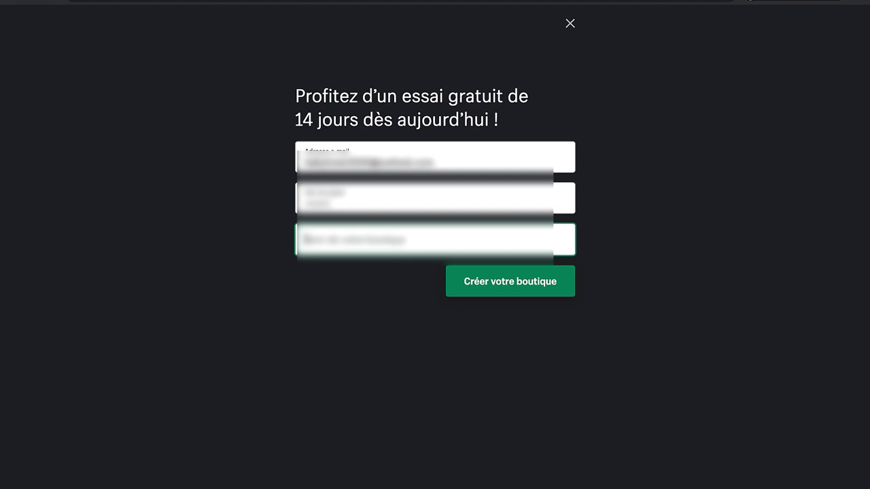
type("xxxxxxxxxxxx")
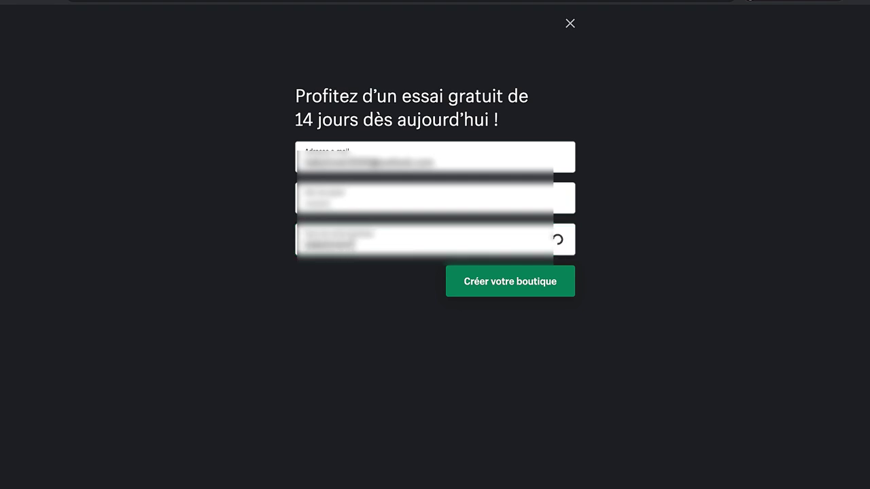
left_click(540, 284)
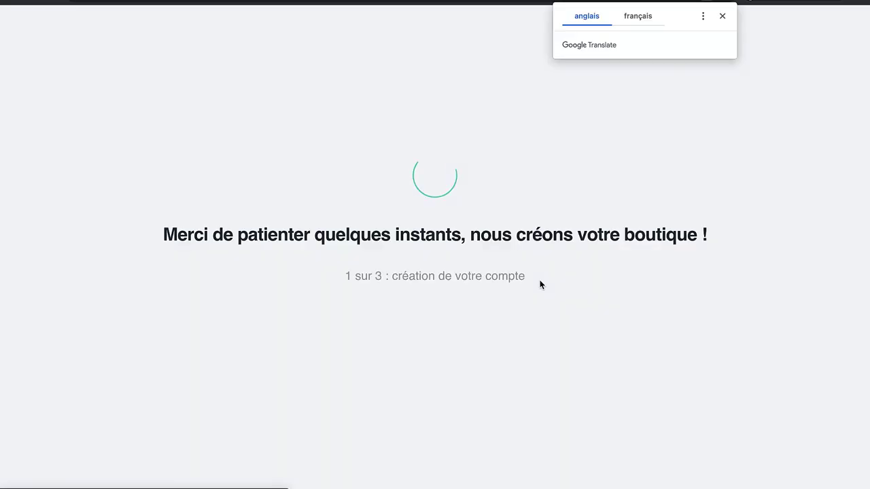
left_click(723, 17)
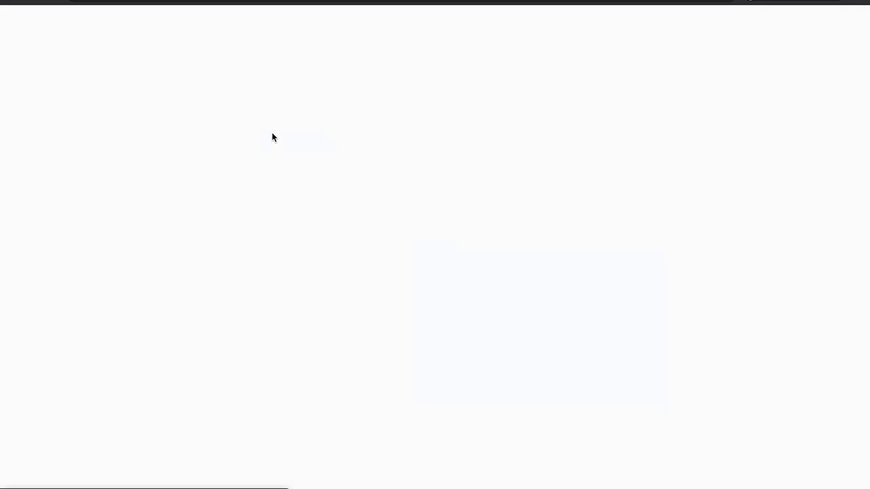
Step: Answer 'Je suis en train de découvrir Shopify', revenue 0 $ CAD, sector Autre, and continue
left_click(327, 176)
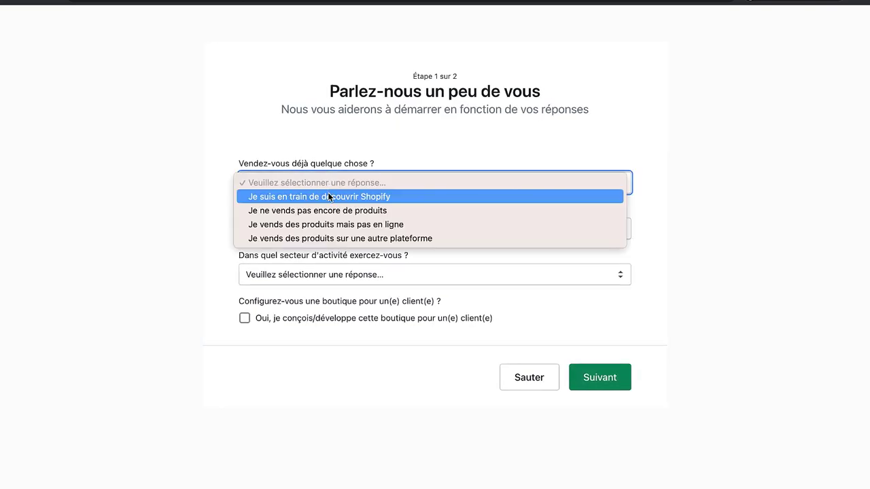
left_click(333, 202)
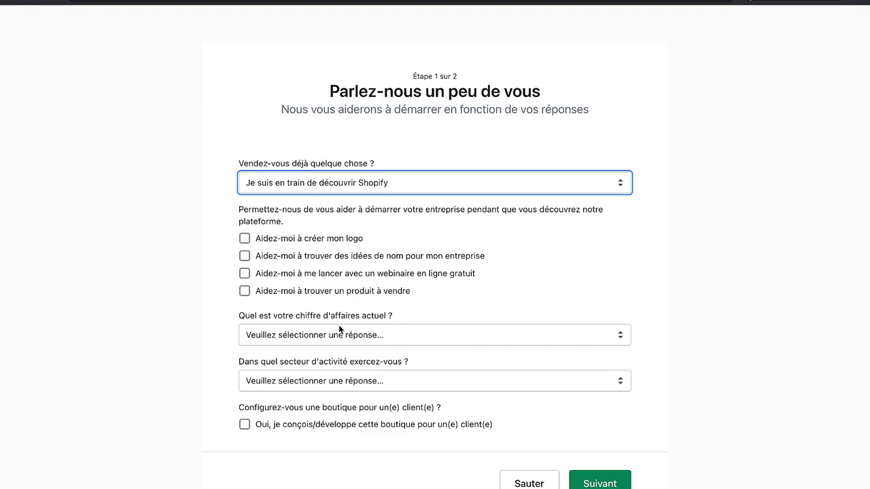
left_click(340, 332)
left_click(345, 349)
left_click(379, 381)
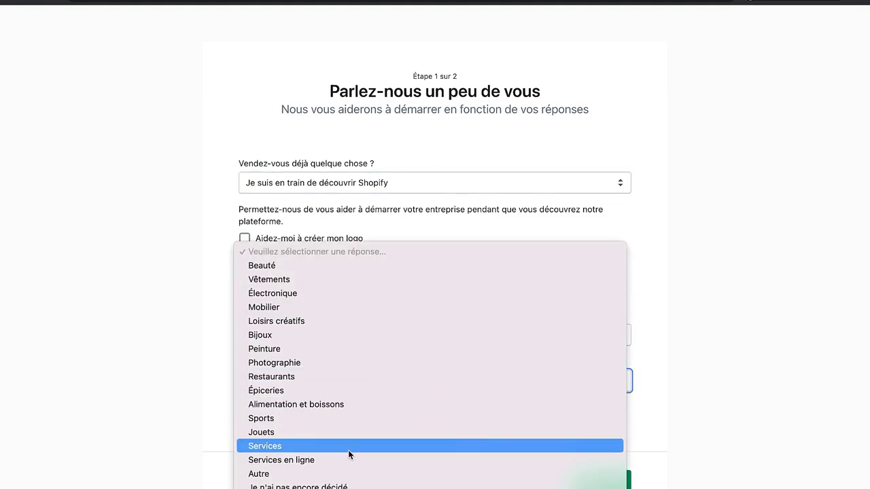
left_click(342, 474)
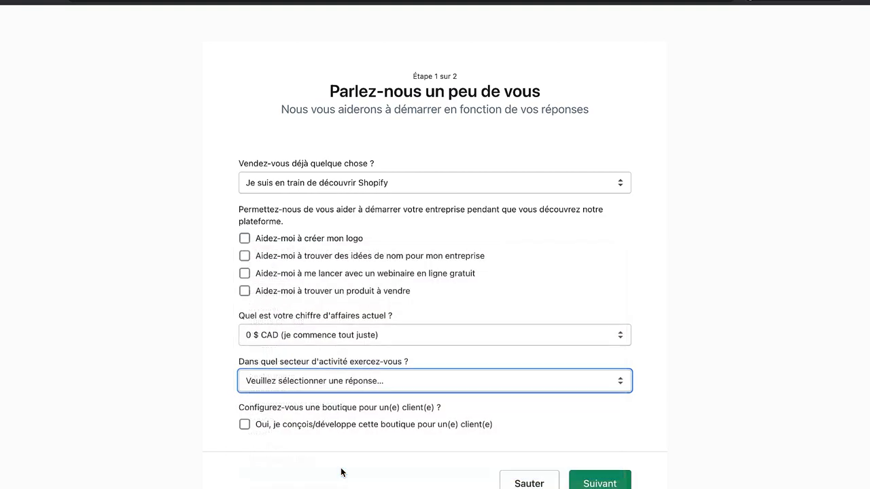
left_click(591, 479)
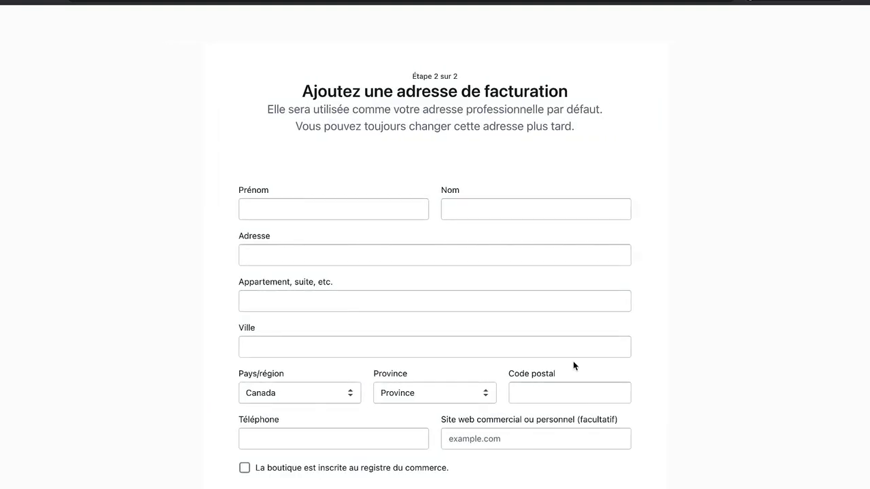
Step: Autofill the billing address and phone number from saved details and try submitting
scroll(582, 317, "down", 3)
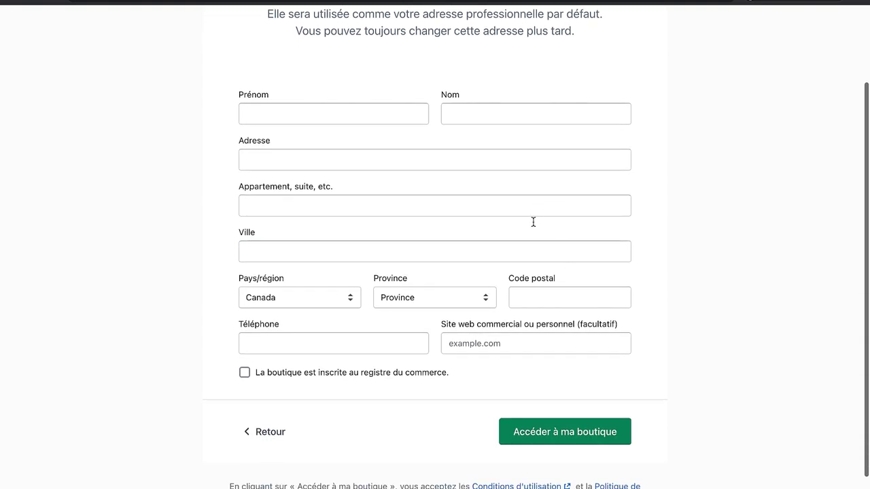
scroll(528, 238, "up", 1)
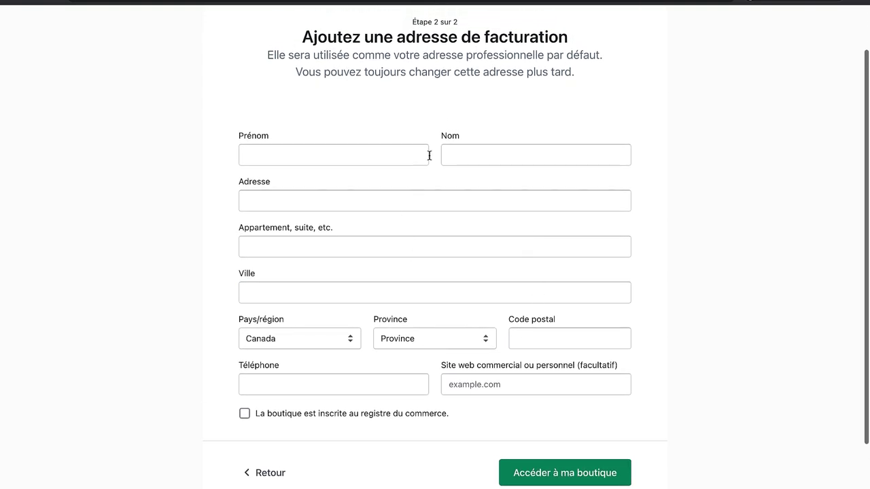
scroll(505, 378, "up", 2)
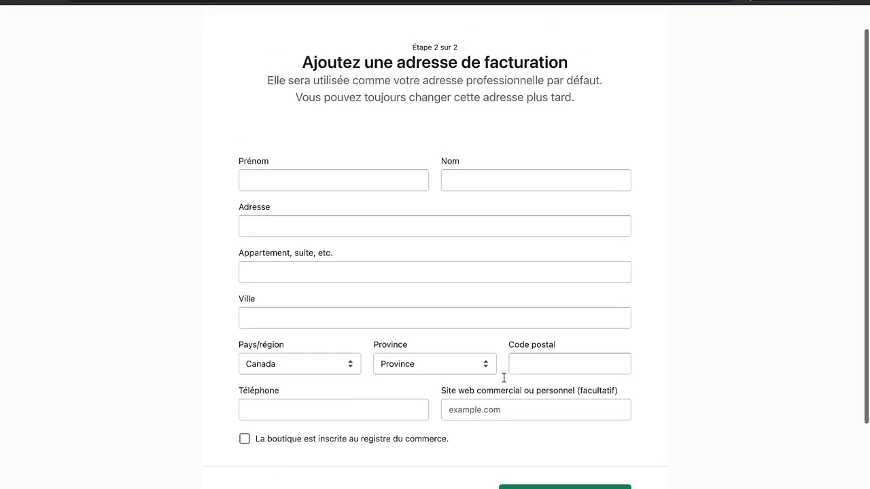
scroll(504, 378, "down", 3)
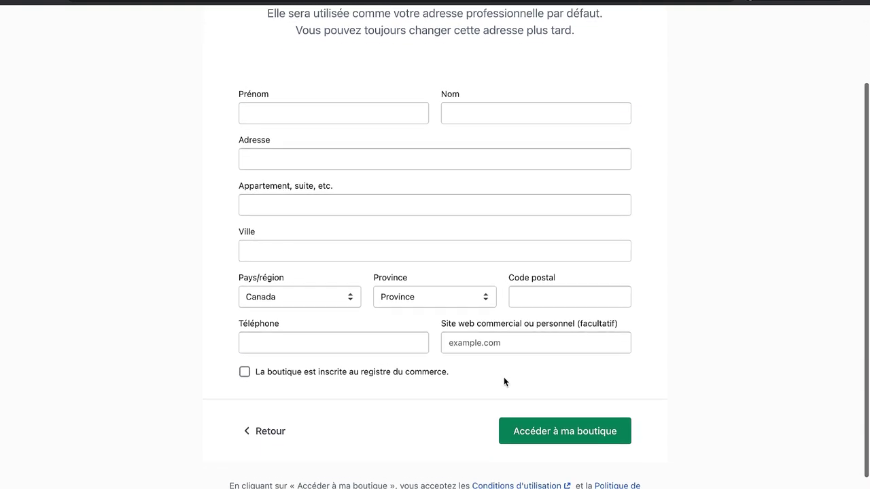
scroll(505, 380, "up", 2)
left_click(373, 185)
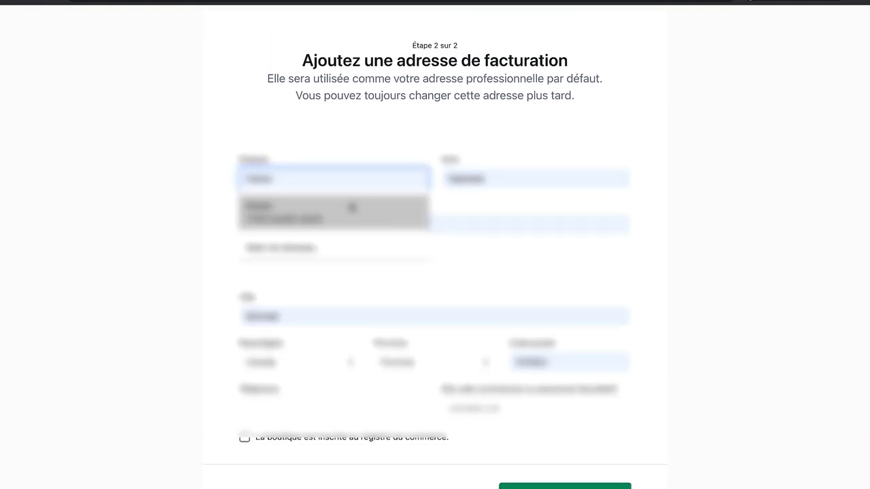
left_click(349, 206)
scroll(397, 319, "down", 3)
left_click(253, 314)
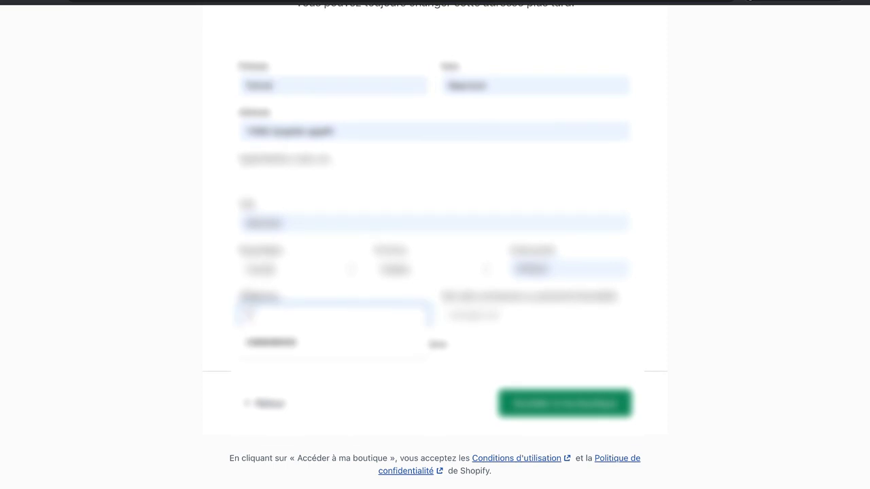
left_click(272, 342)
key("Tab")
left_click(524, 438)
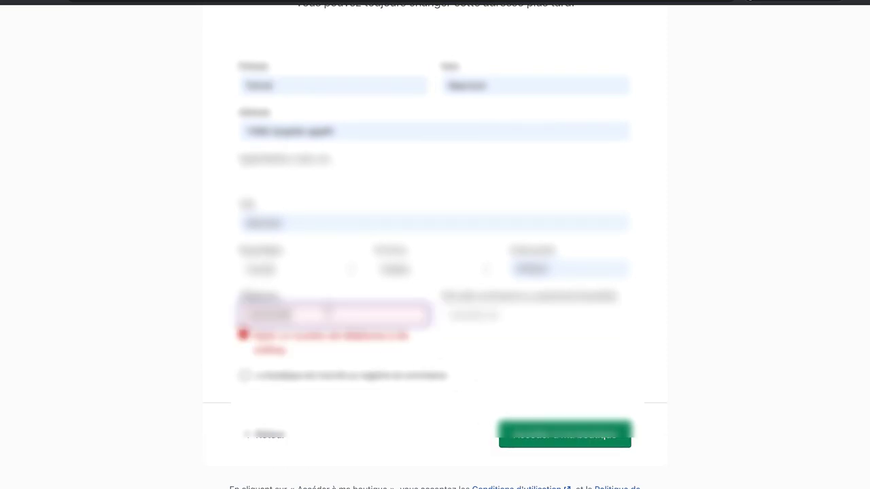
Step: Replace the rejected phone number with a valid one and enter the new store's admin
key("Tab")
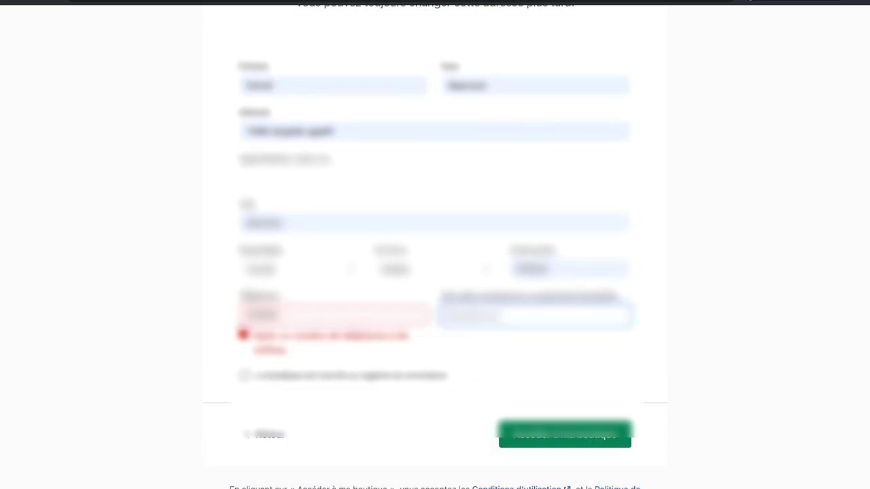
key("shift+Tab")
key("BackSpace")
type("061234")
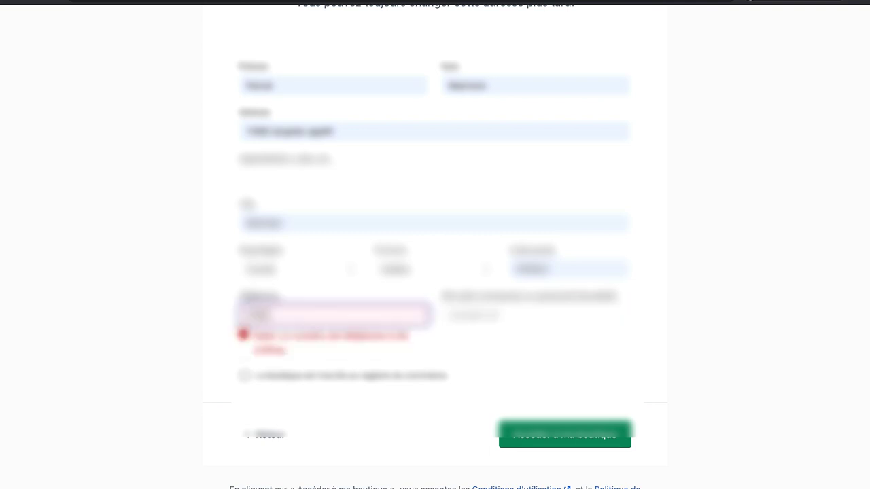
key("Tab")
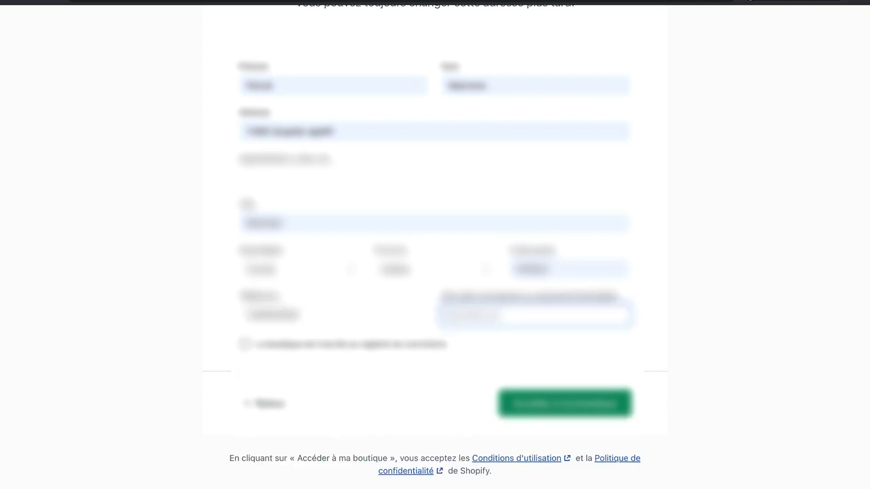
left_click(530, 408)
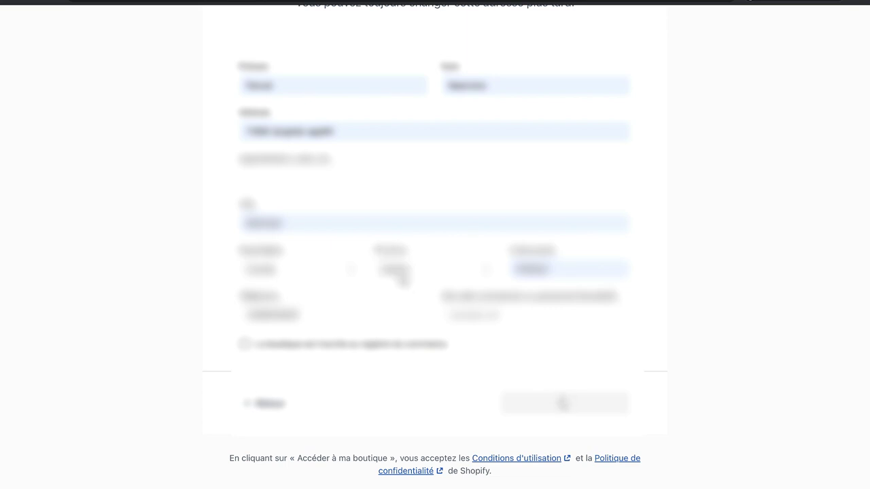
scroll(388, 247, "up", 1)
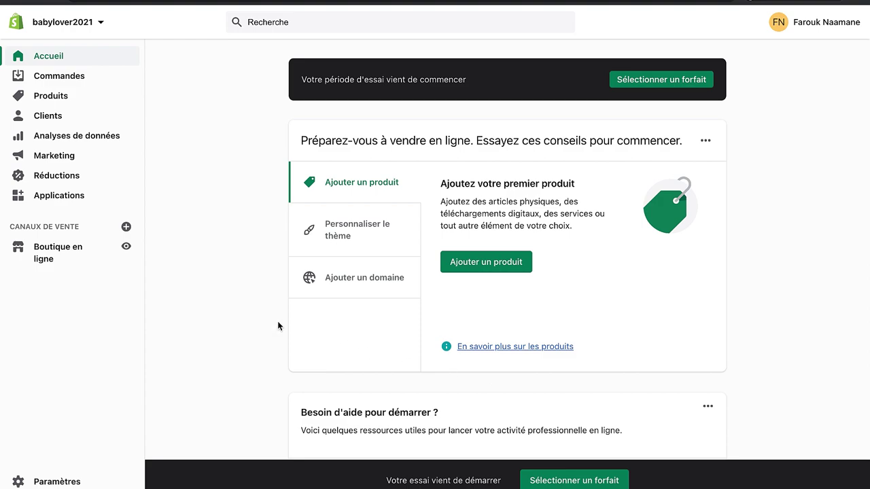
Step: Go to Paramètres > Expédition et livraison and manage the general profile's shipping rates
left_click(60, 260)
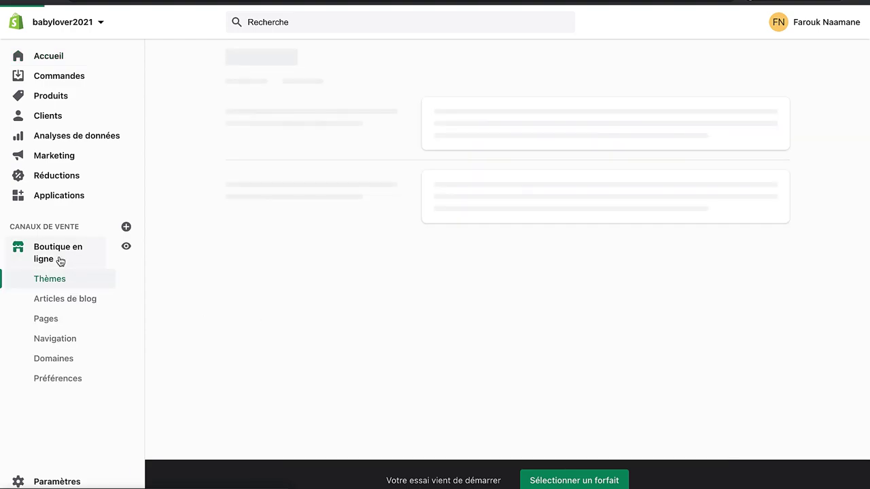
left_click(64, 480)
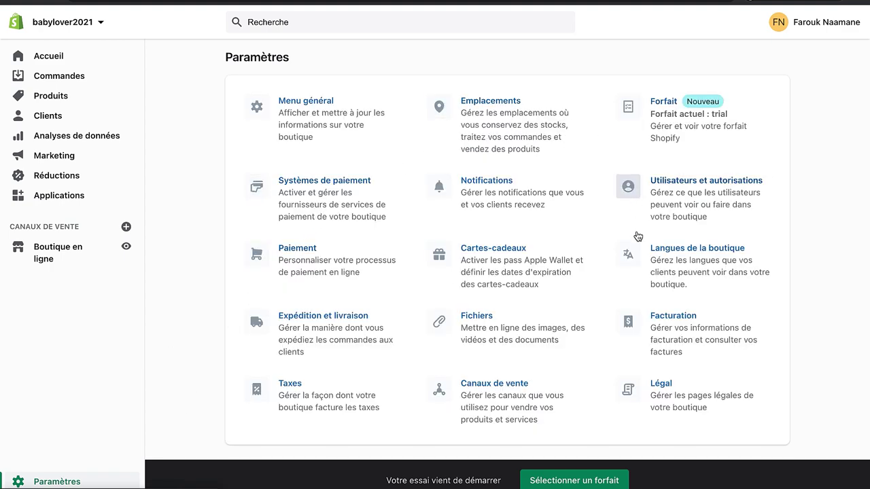
left_click(329, 317)
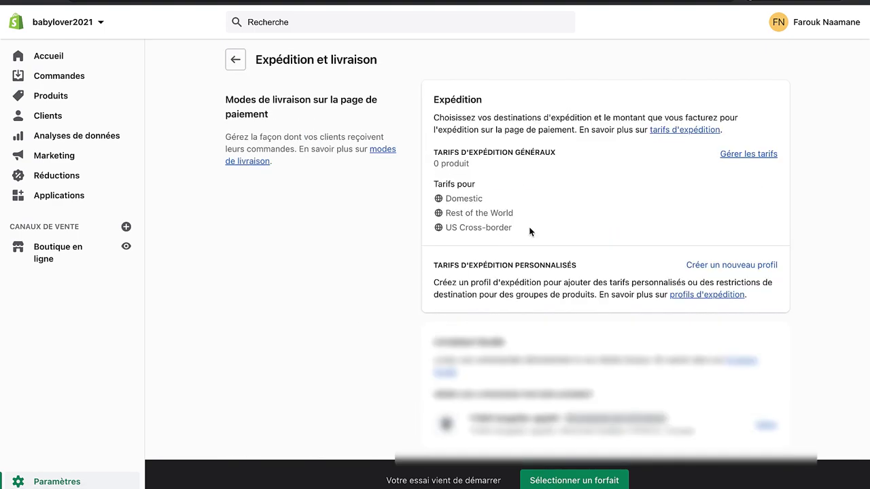
left_click(746, 155)
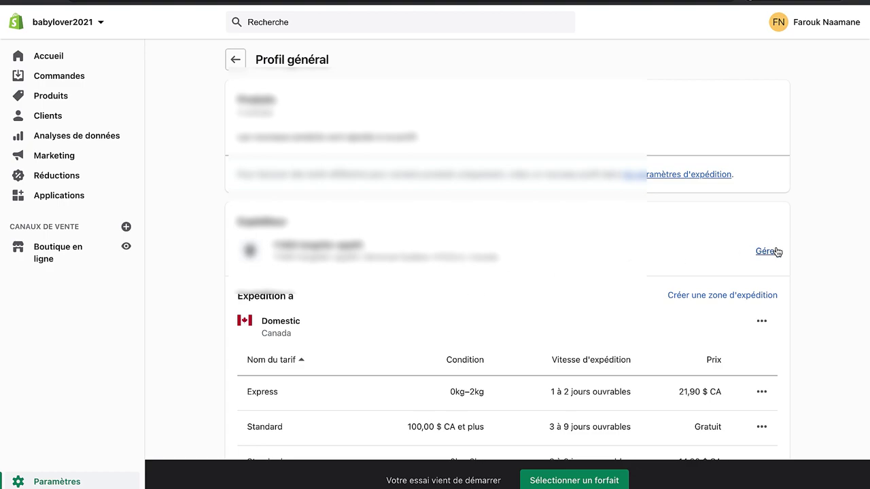
Step: Delete the Domestic, US Cross-border and Rest of the World zones and the Canada Post rate
scroll(774, 272, "down", 3)
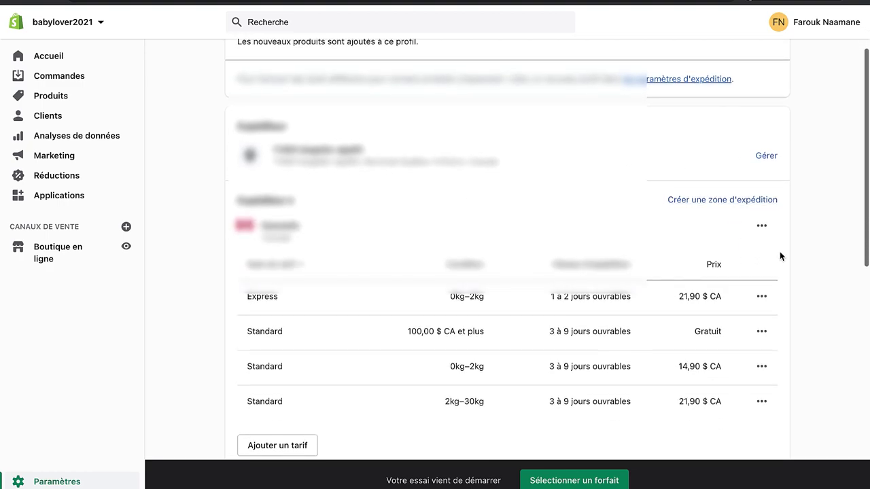
left_click(761, 224)
left_click(730, 283)
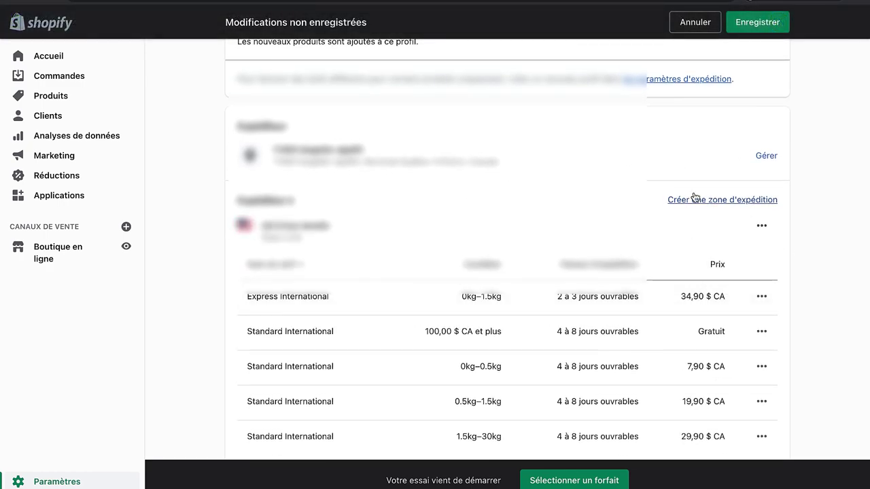
left_click(760, 229)
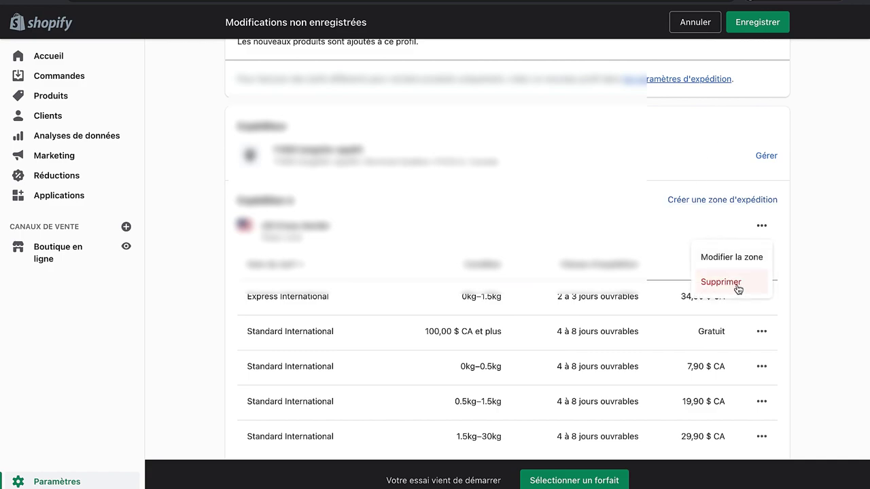
left_click(737, 287)
left_click(759, 331)
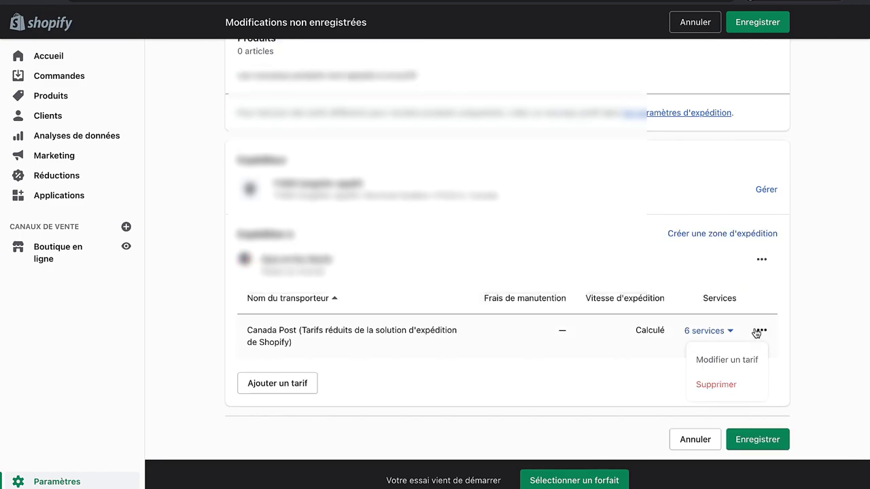
left_click(721, 383)
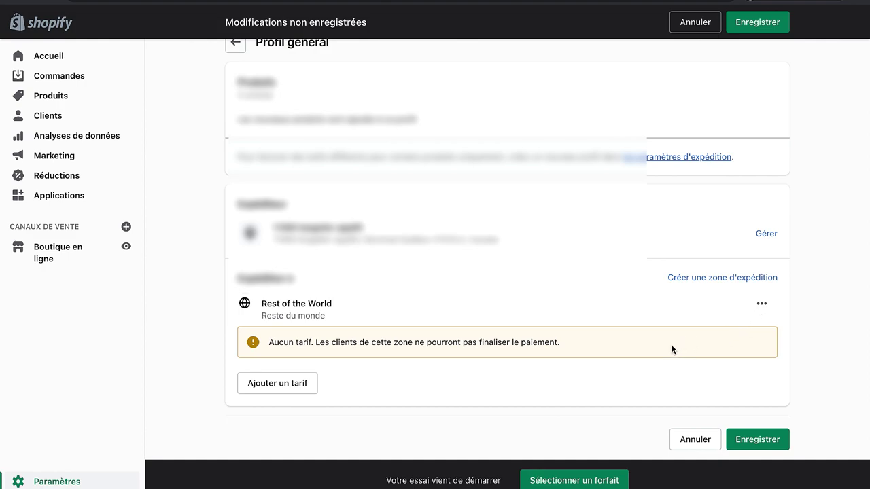
left_click(761, 303)
left_click(730, 354)
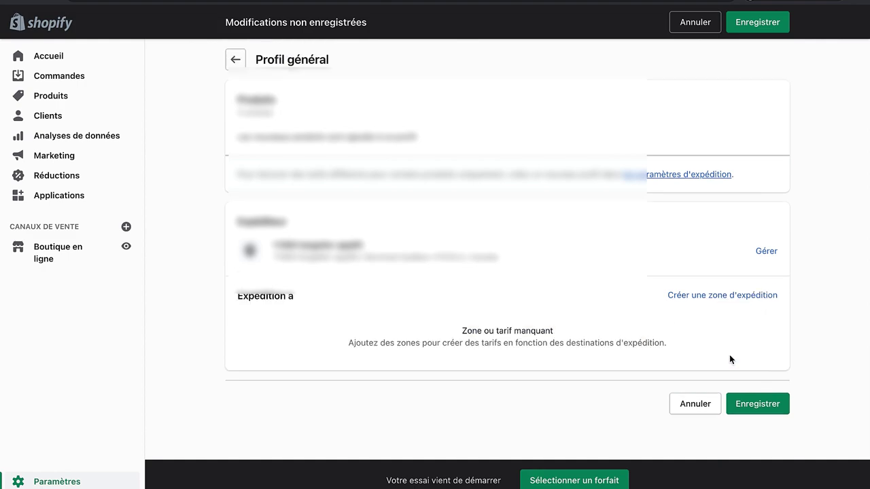
left_click(697, 296)
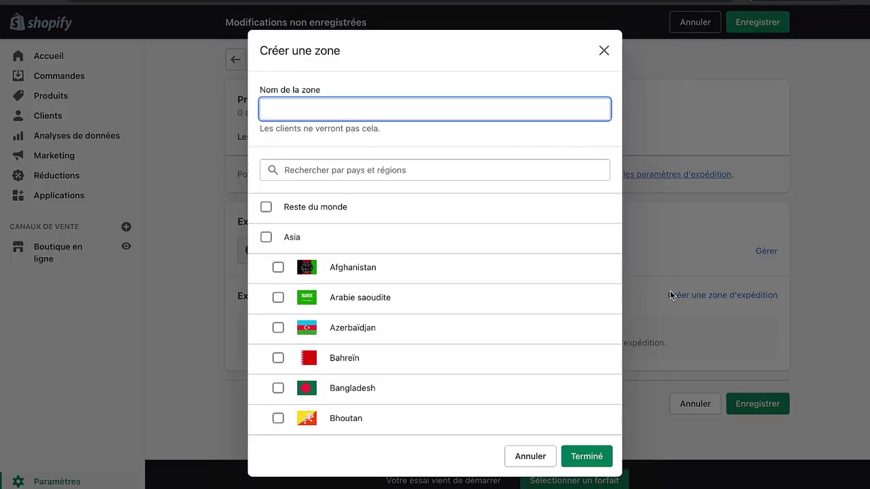
Step: Add Rest of World, Asia, Africa, Europe, Central America and South America to the new zone
left_click(270, 222)
left_click(265, 237)
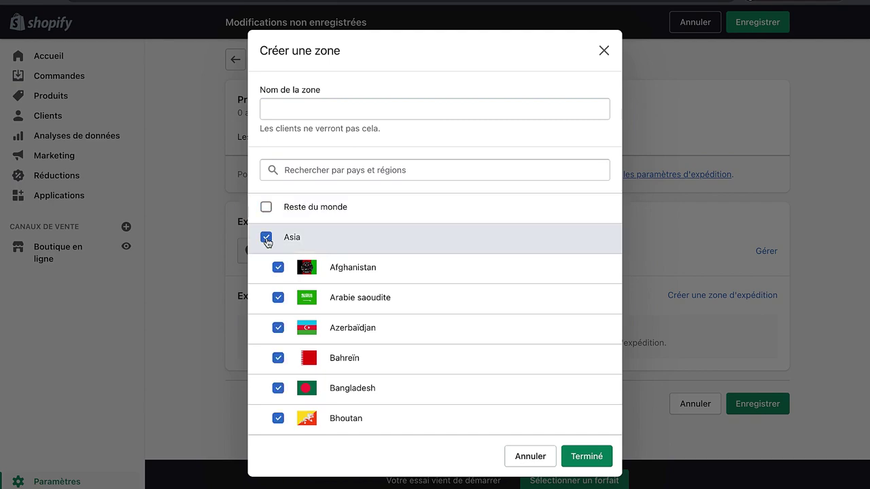
scroll(282, 246, "down", 5)
scroll(282, 246, "down", 15)
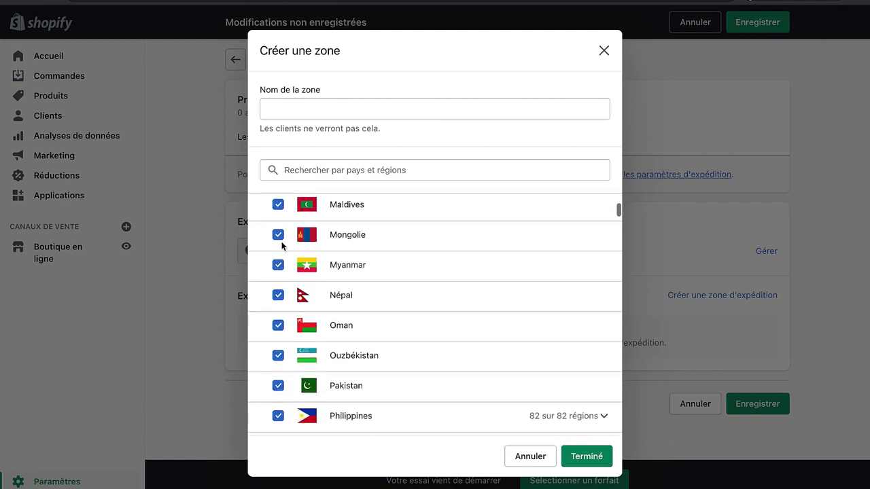
scroll(281, 252, "up", 2)
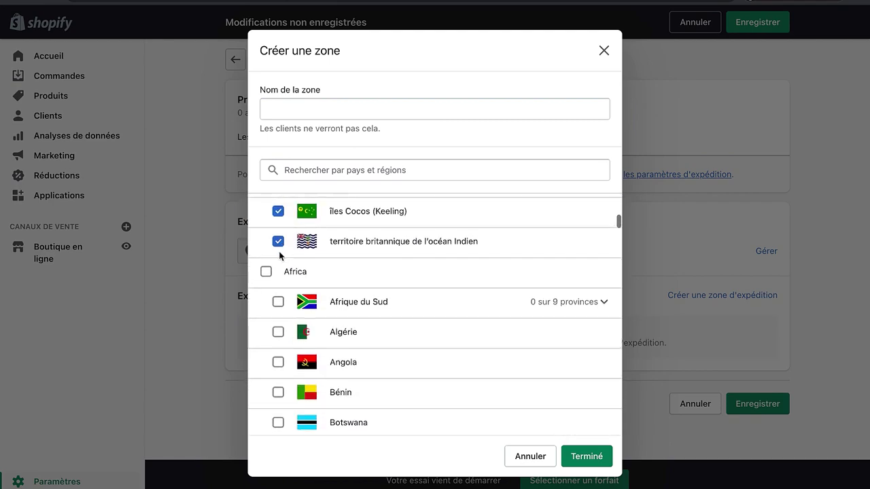
left_click(265, 270)
scroll(265, 270, "down", 10)
scroll(265, 270, "down", 15)
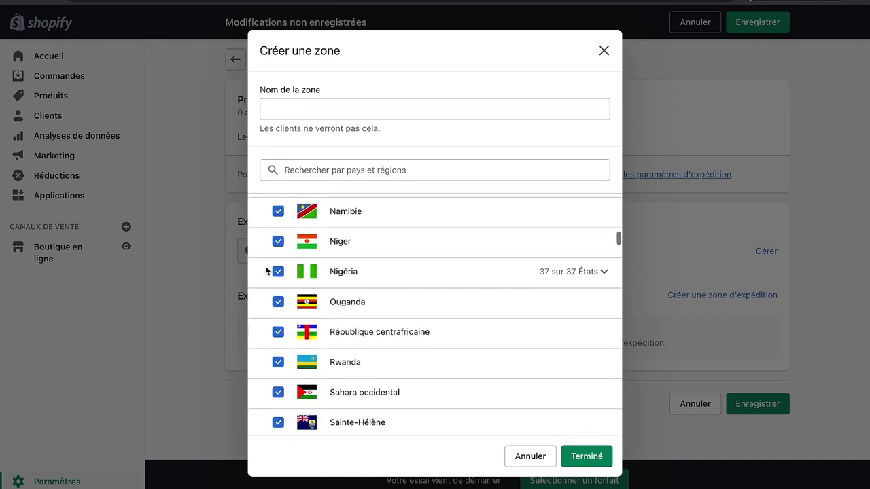
scroll(265, 270, "up", 5)
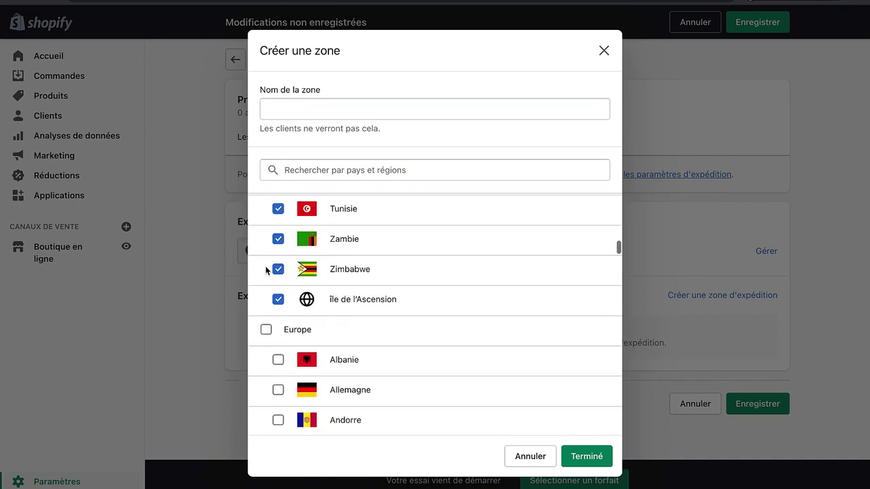
left_click(267, 330)
scroll(265, 318, "down", 10)
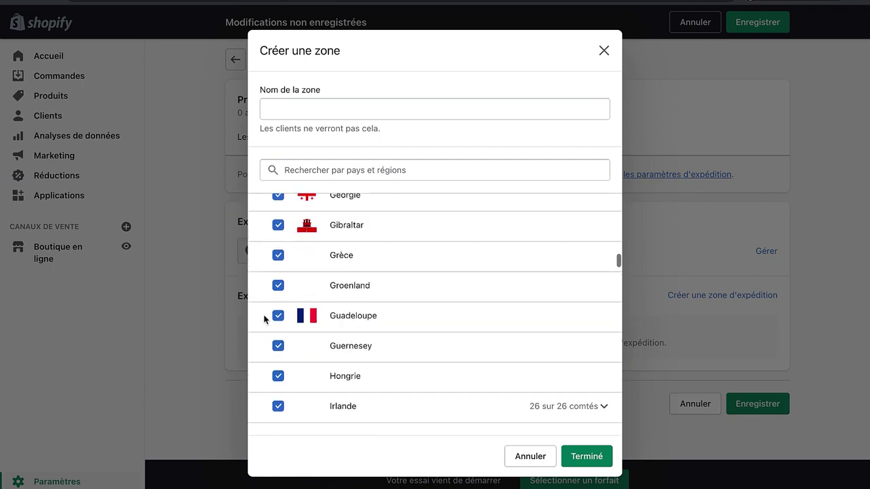
scroll(264, 319, "down", 15)
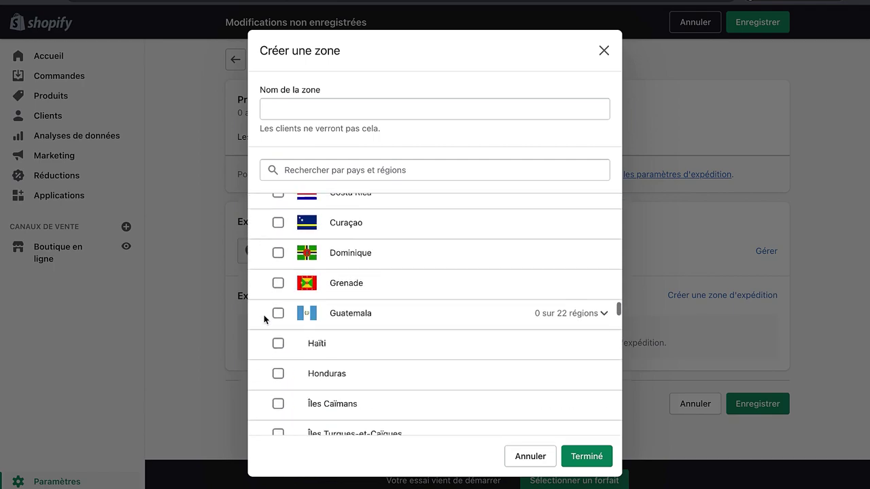
scroll(264, 319, "up", 2)
left_click(265, 346)
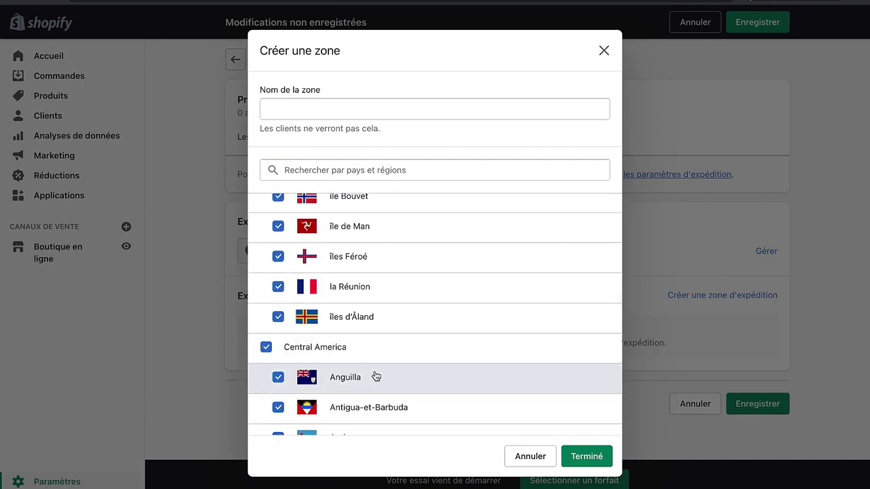
scroll(375, 376, "down", 10)
scroll(375, 376, "down", 8)
scroll(375, 376, "up", 3)
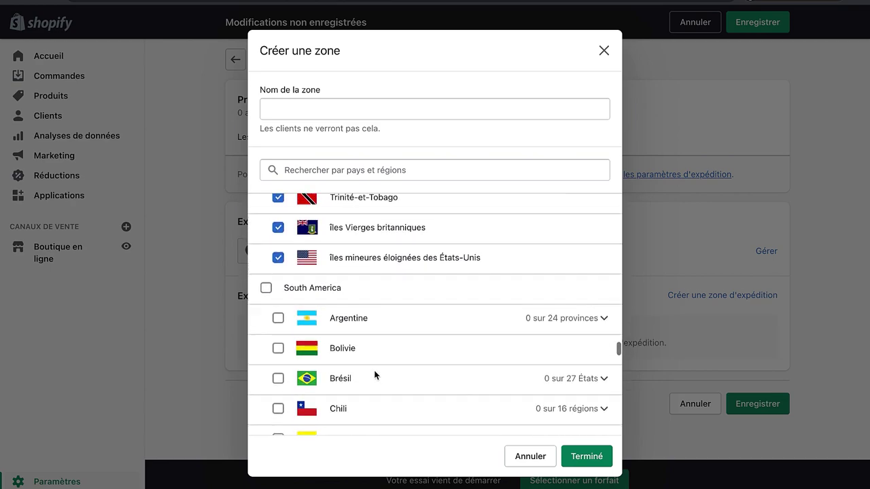
left_click(265, 288)
scroll(363, 367, "down", 10)
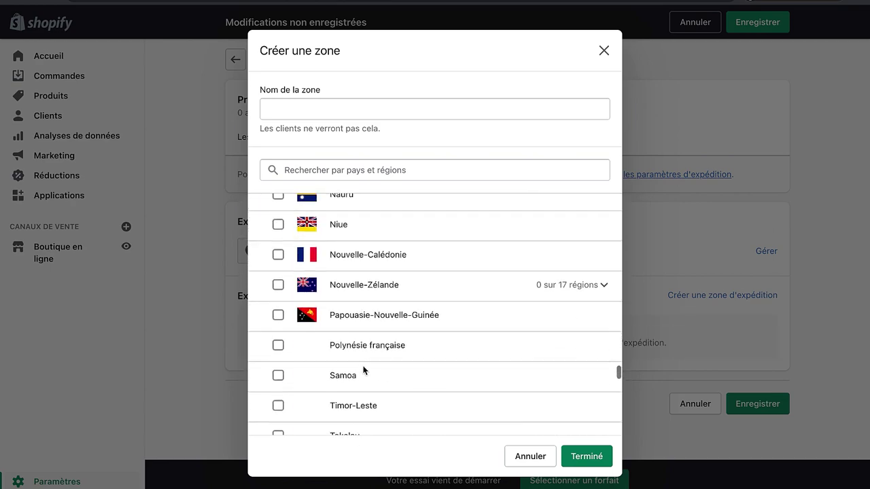
scroll(363, 367, "up", 3)
scroll(363, 369, "up", 1)
Step: Add Oceania, North America and Other, name the zone 'Worldwide', and finish it
left_click(265, 282)
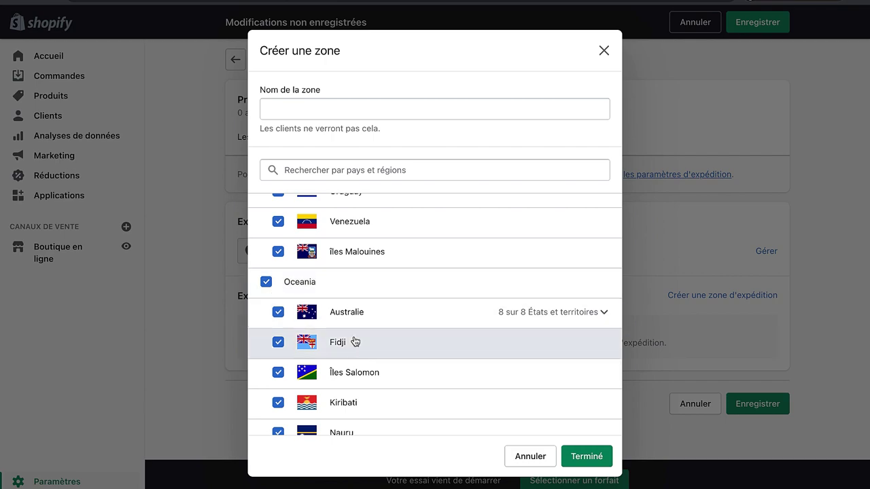
scroll(337, 206, "down", 3)
scroll(338, 205, "down", 5)
left_click(266, 205)
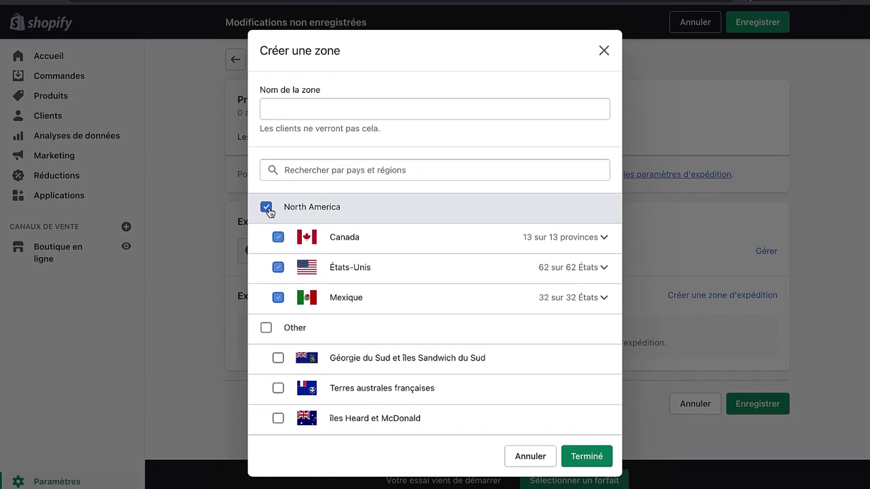
scroll(270, 211, "up", 1)
left_click(266, 361)
scroll(332, 326, "down", 1)
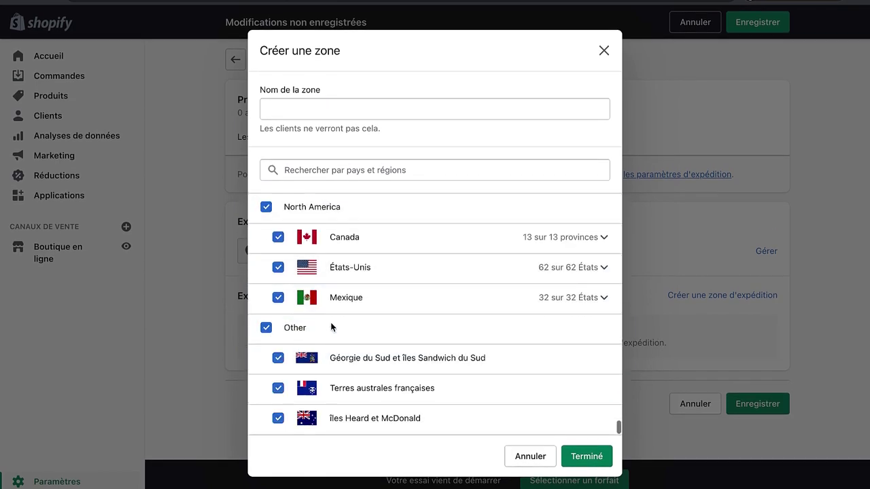
scroll(331, 333, "up", 10)
scroll(331, 332, "up", 3)
left_click(333, 110)
type("W")
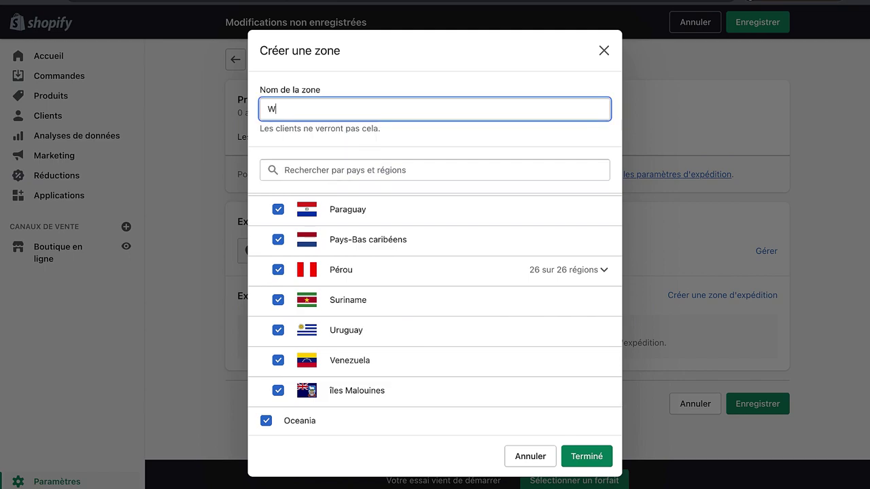
type("orldwide")
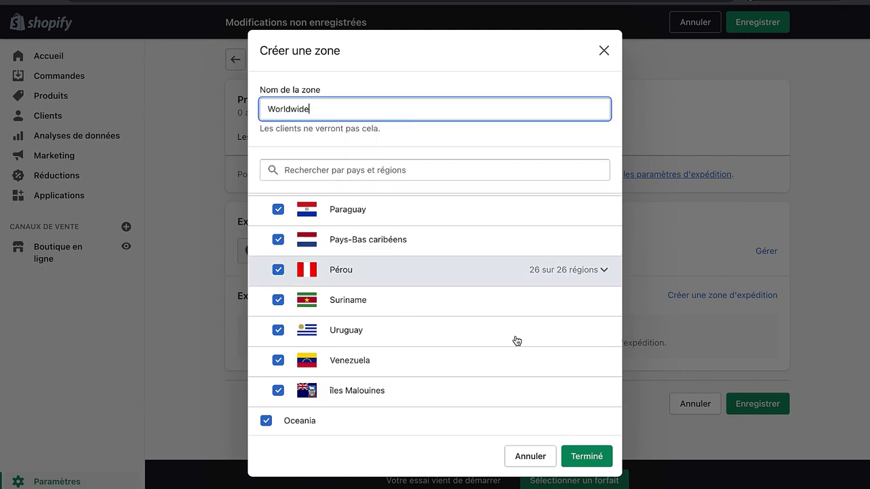
left_click(575, 452)
scroll(561, 326, "down", 3)
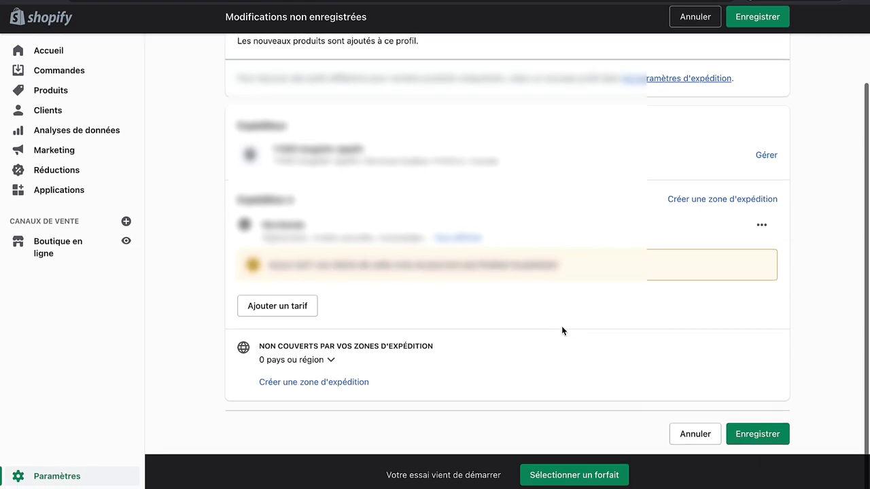
Step: Add a 'Livraison gratuite' rate priced 0,00 to the Worldwide zone and save the profile
left_click(311, 313)
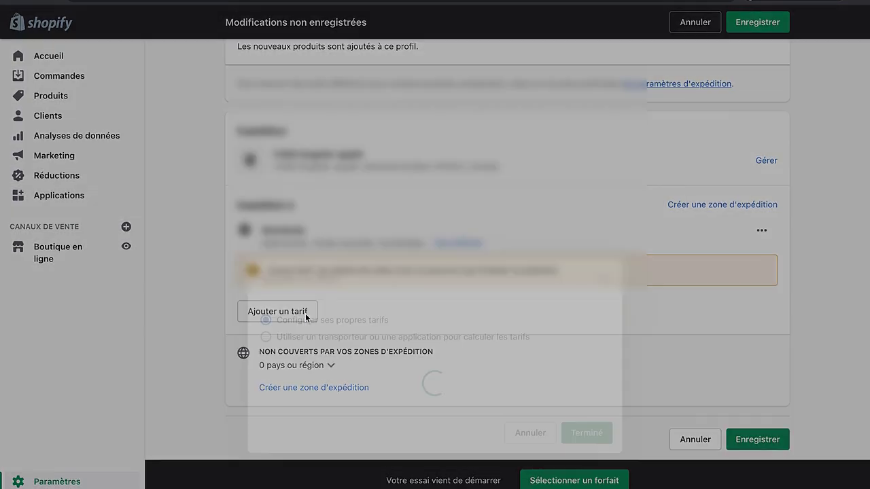
left_click(341, 272)
type("Livraison gratuite")
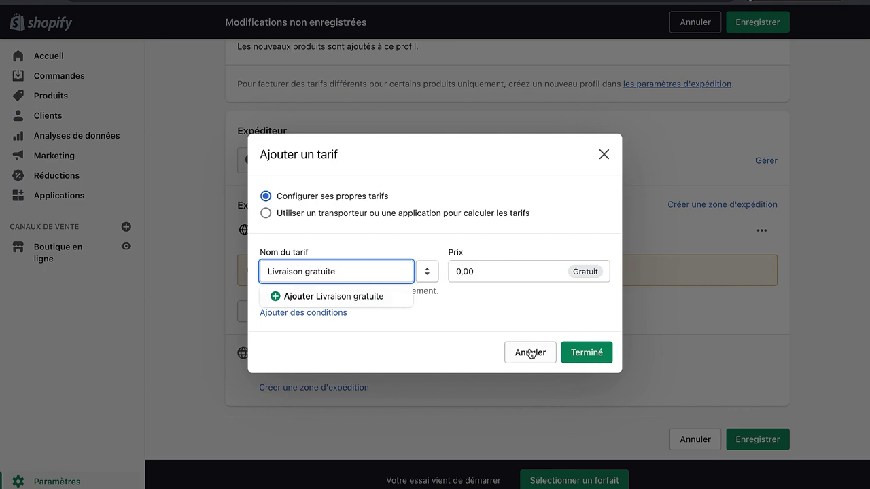
left_click(576, 352)
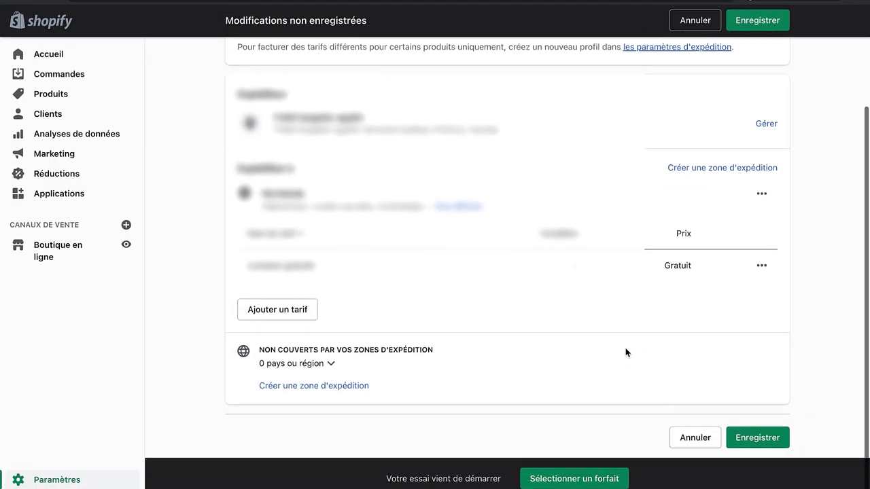
left_click(745, 435)
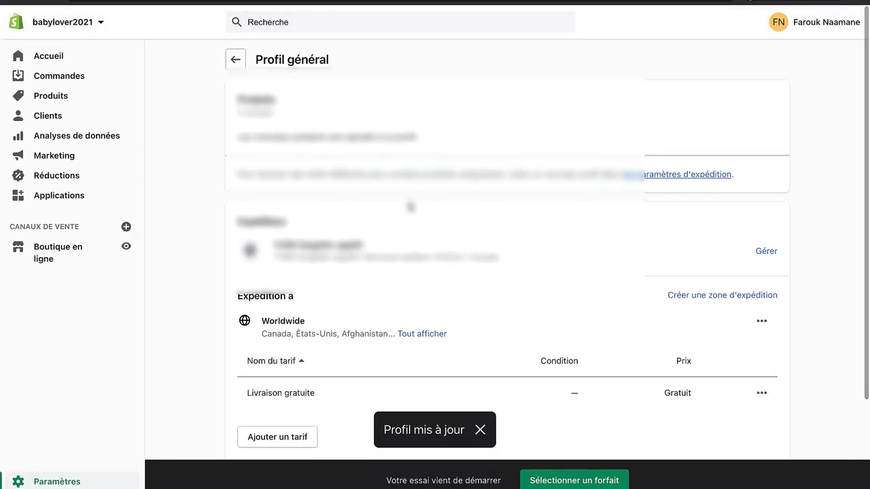
left_click(40, 253)
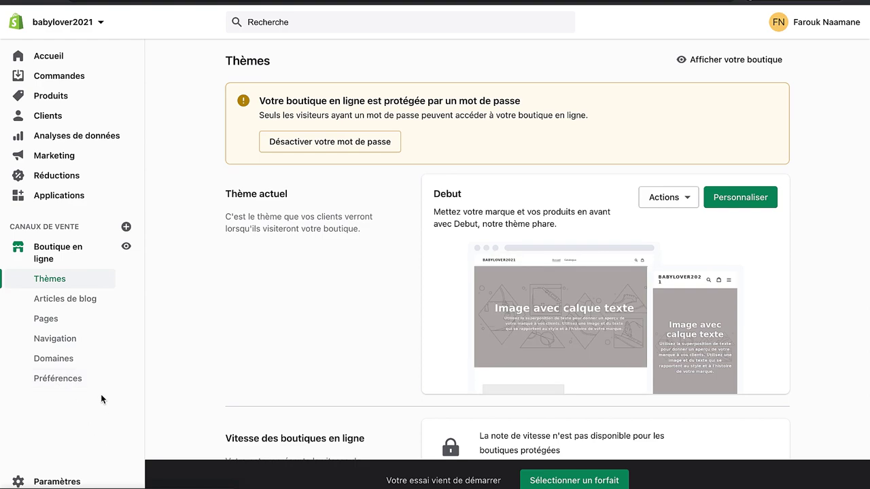
Step: Set the online store homepage title to 'Baby lover - Le monde des bébés'
left_click(55, 378)
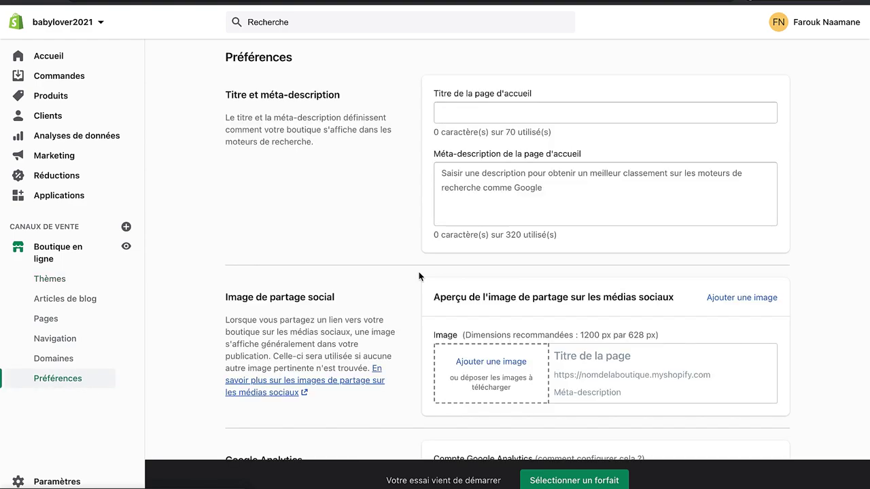
left_click(505, 113)
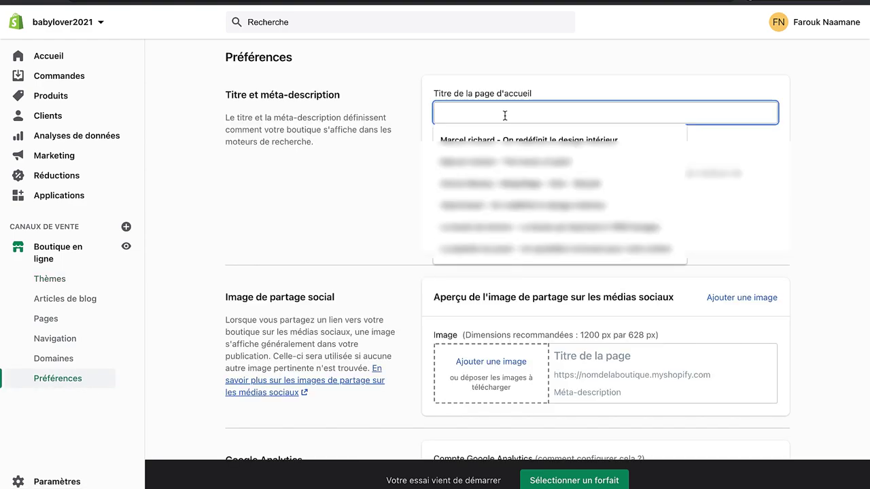
type("Baby ")
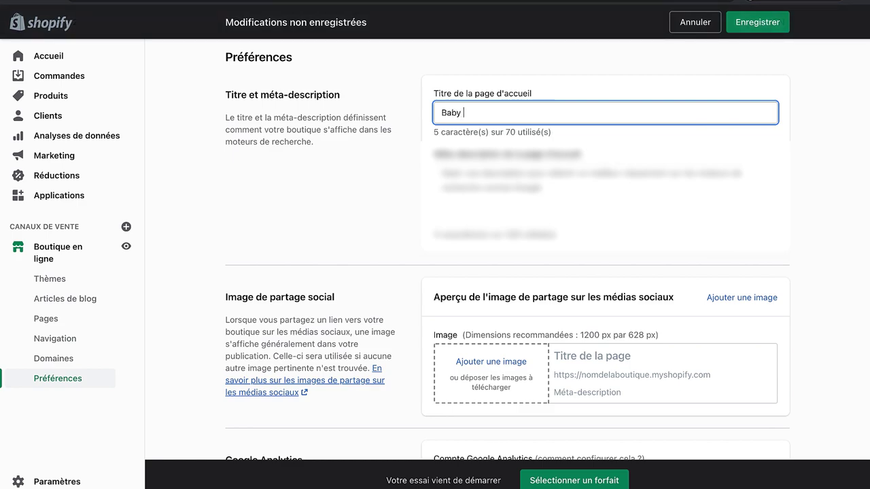
type("lover - Le")
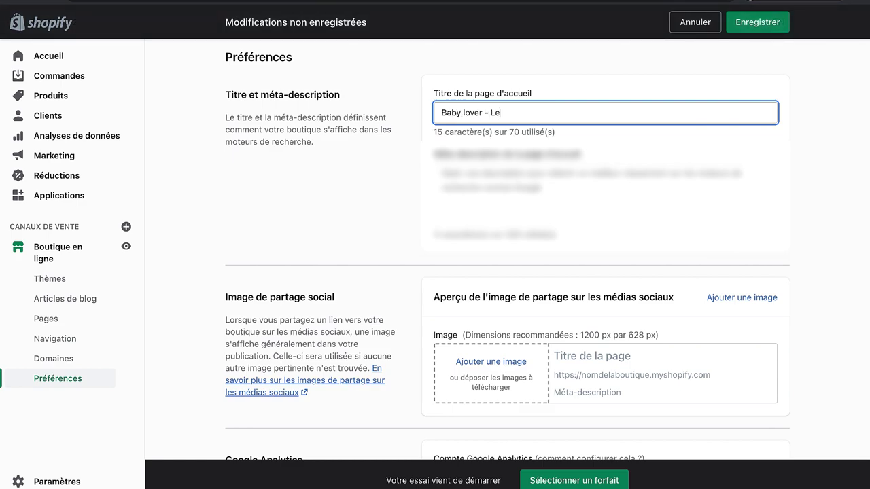
type(" monde de")
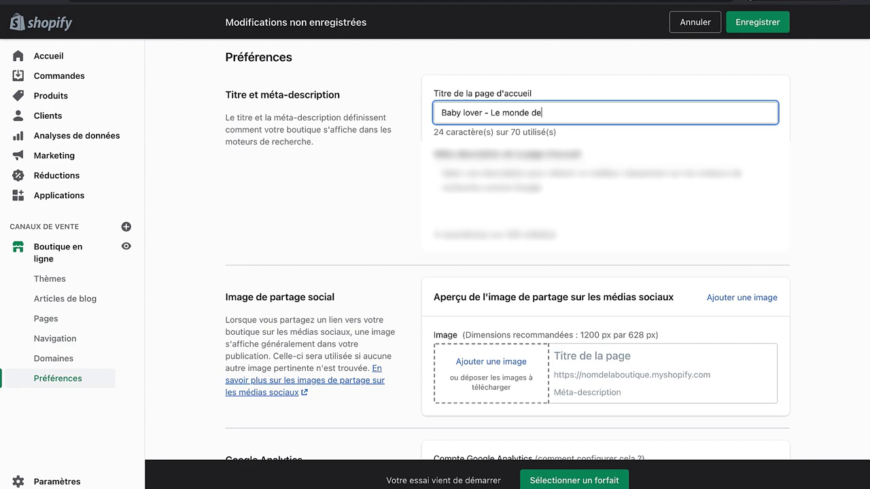
type("s bébés")
Step: Write a meta-description saying Baby lover offers a range of baby products, and save
key("Tab")
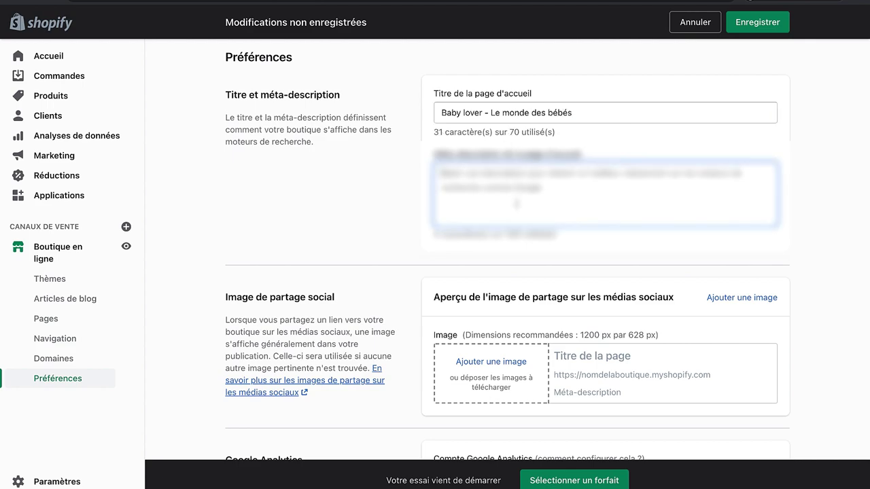
type("Baby ")
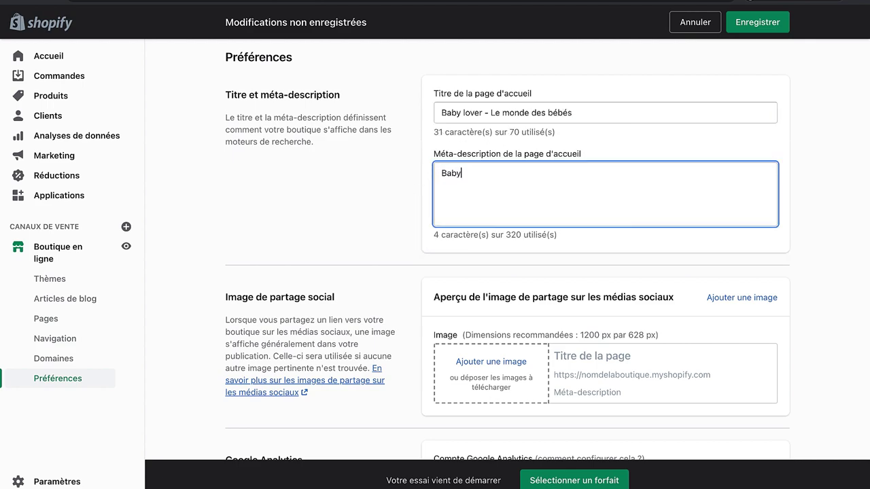
type("lover est ")
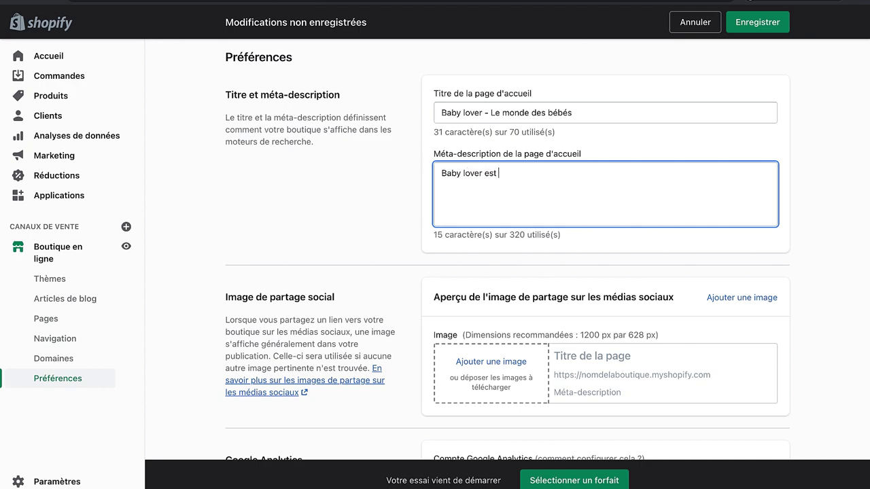
type("une r")
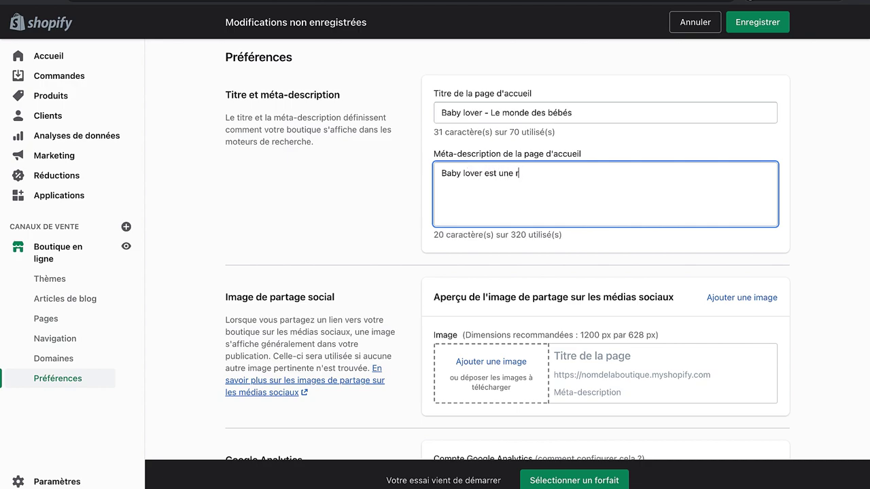
key("shift+alt+Left")
key("shift+alt+Left")
key("shift+alt+Left")
key("shift+alt+Left")
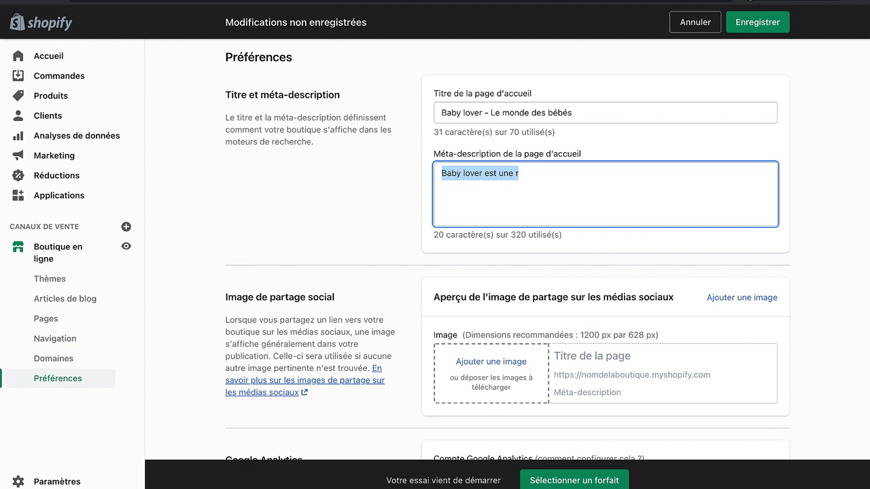
key("shift+alt+Right")
key("shift+alt+Right")
type("offre")
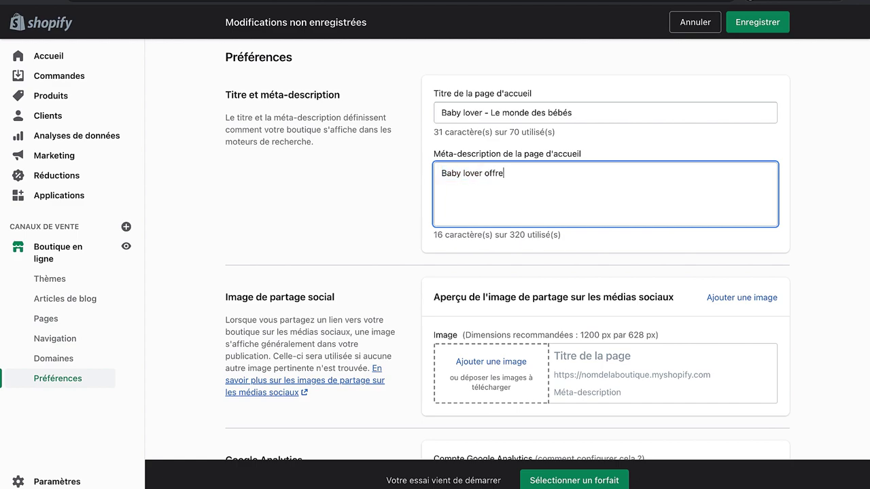
type(" une gamme de produits")
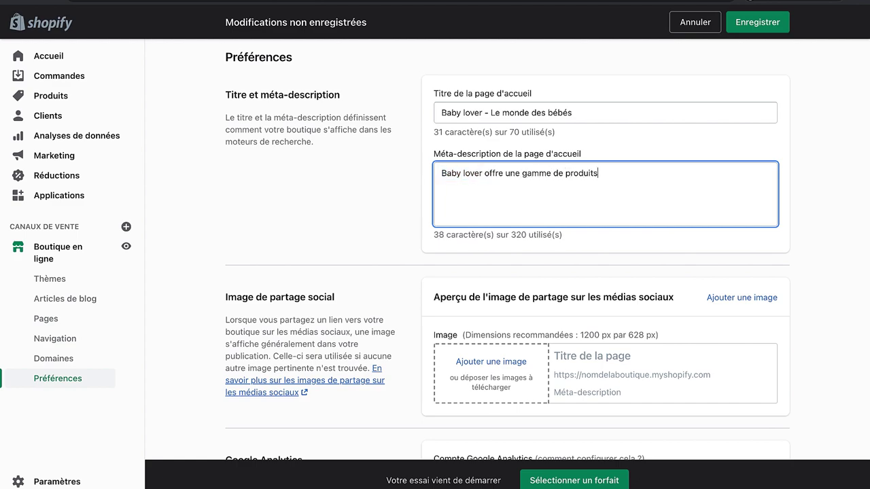
type(" pour bébés.")
scroll(700, 140, "down", 1)
scroll(701, 140, "up", 1)
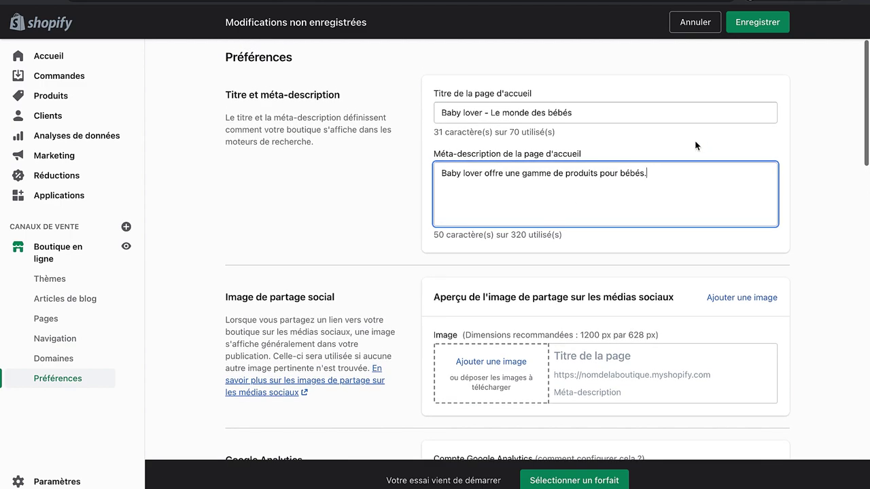
left_click(755, 22)
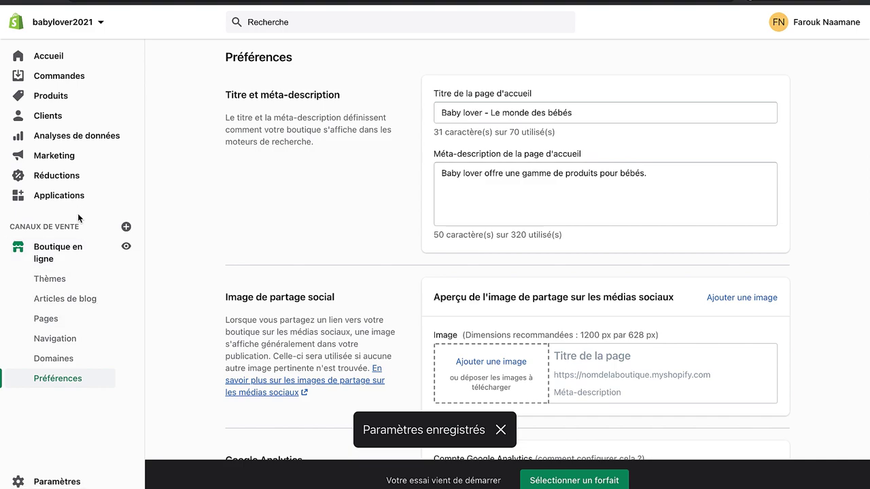
Step: Open the Légal settings and look over the empty refund, privacy, terms and shipping editors
left_click(57, 481)
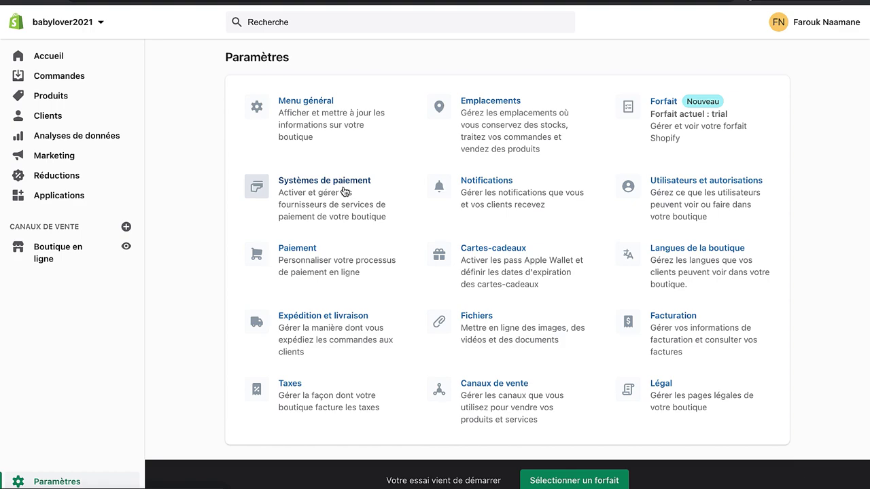
left_click(674, 377)
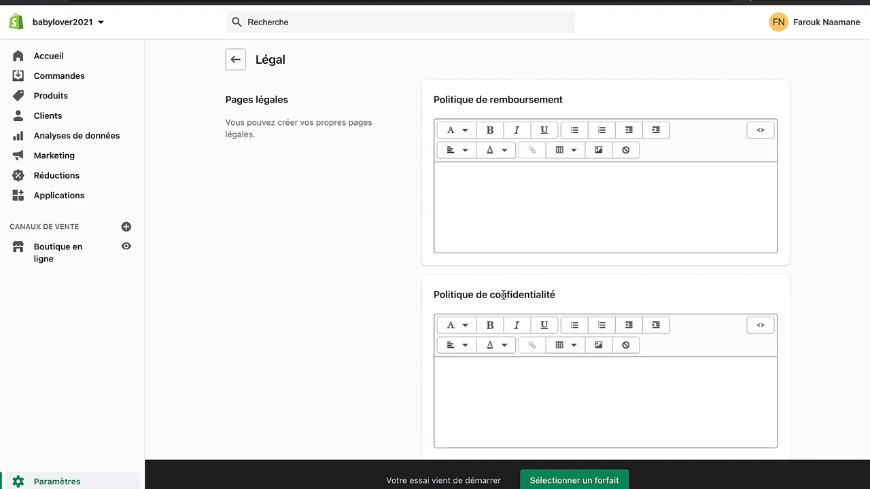
scroll(566, 296, "down", 5)
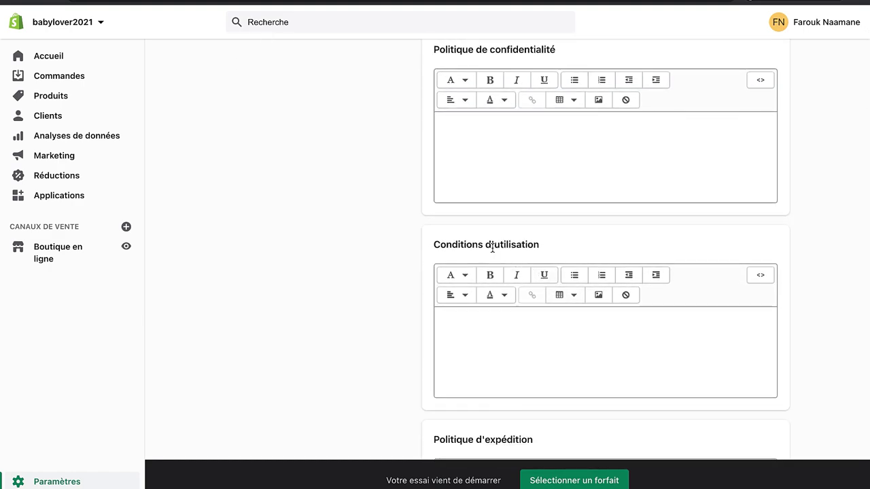
scroll(531, 252, "down", 3)
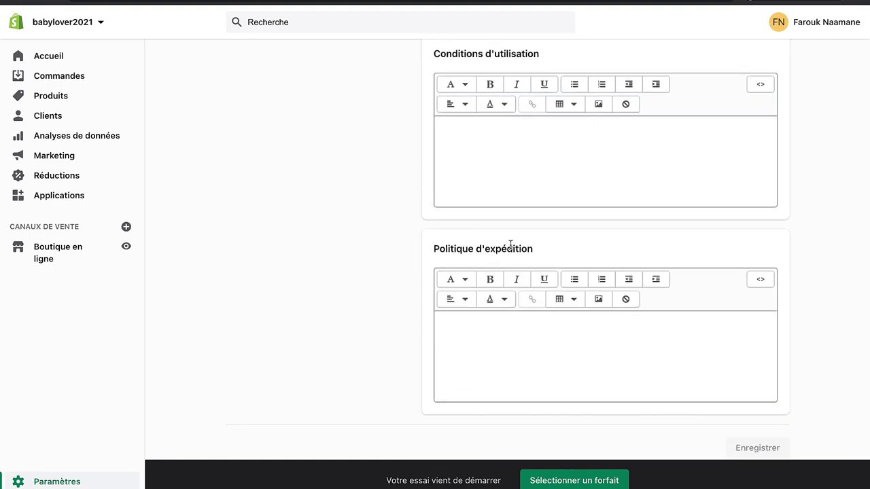
scroll(520, 249, "up", 8)
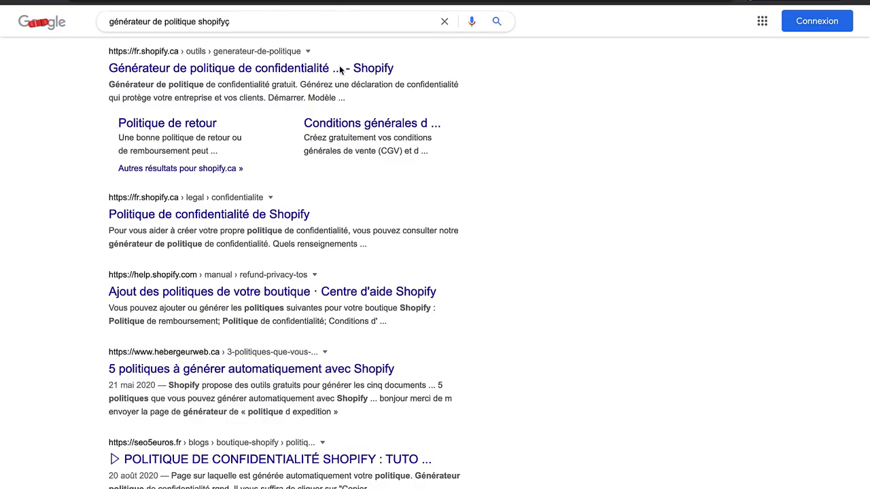
Step: Search 'générateur de politique shopify', open Shopify's generator and choose to skip the trial
left_click(268, 40)
key("BackSpace")
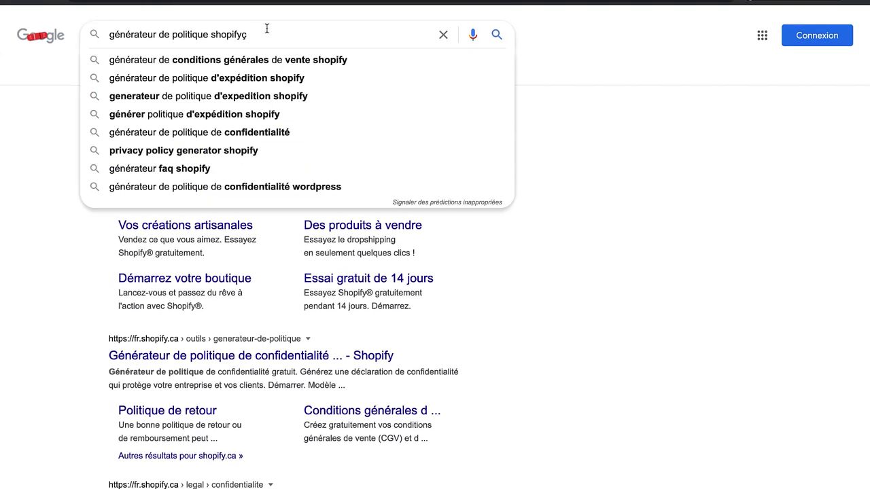
key("Return")
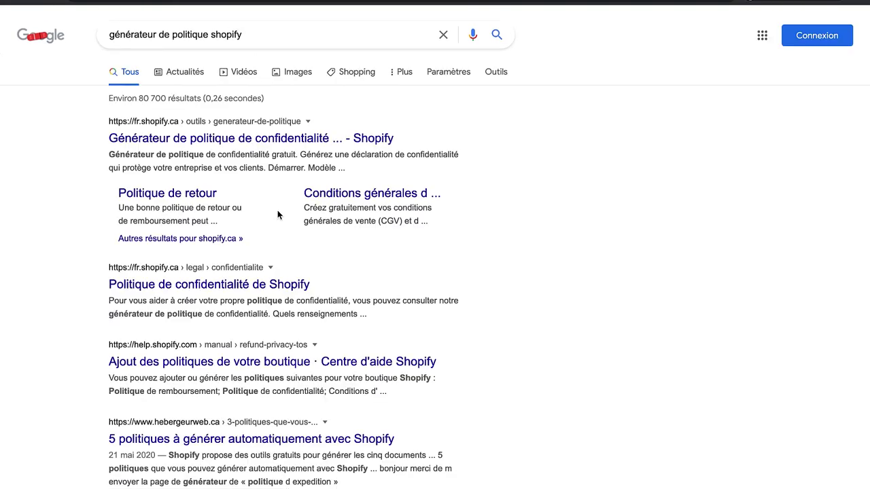
left_click(236, 139)
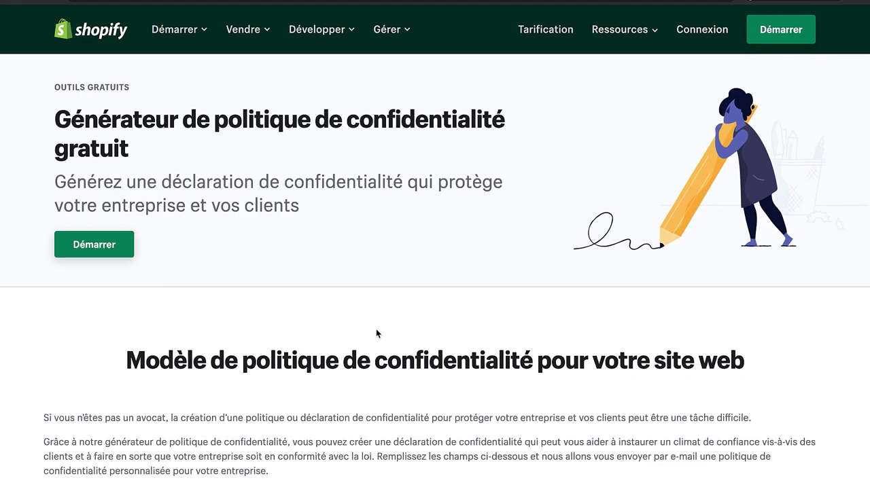
scroll(376, 330, "down", 4)
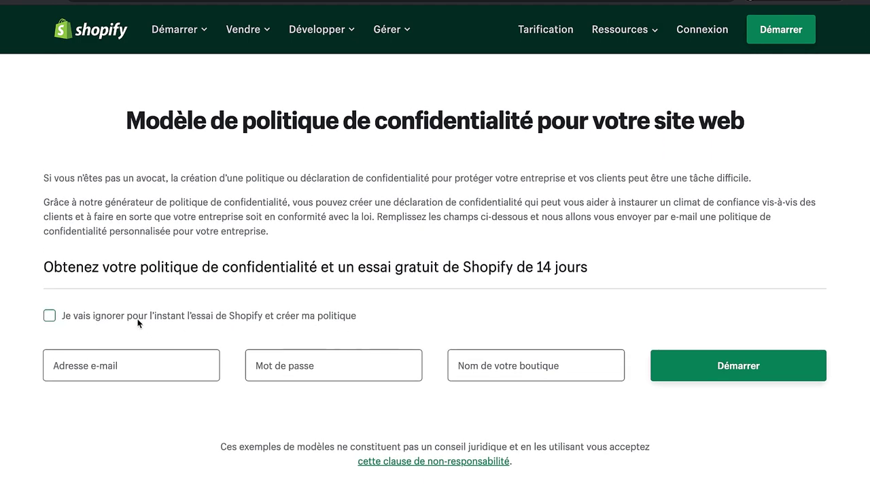
left_click(113, 318)
scroll(174, 344, "down", 3)
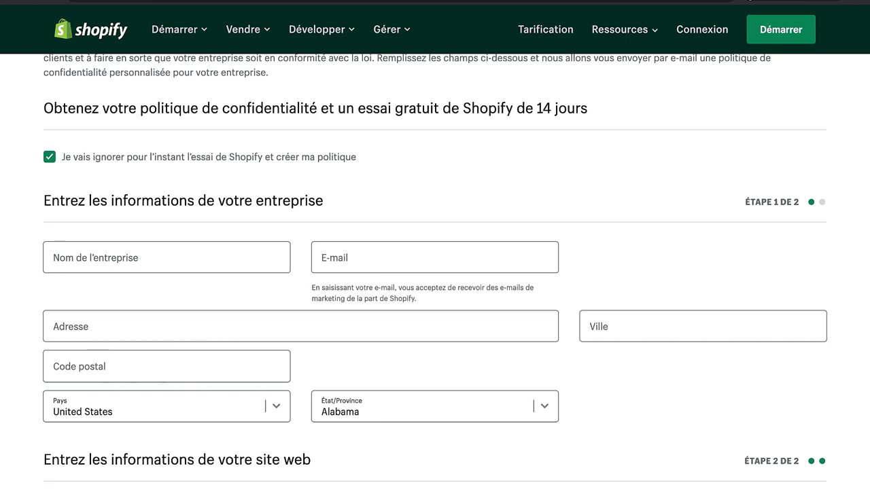
Step: Open the Shopify website-policies e-mail and copy the generated privacy policy to the clipboard
scroll(372, 350, "up", 10)
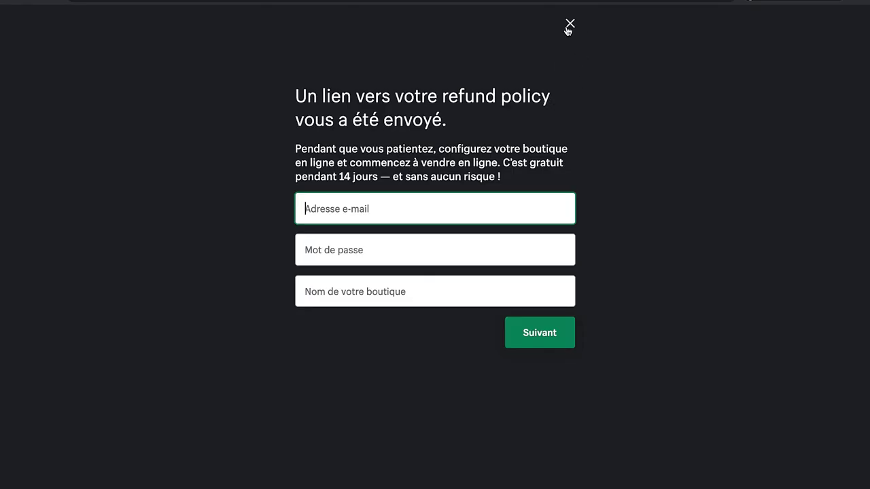
left_click(569, 24)
scroll(429, 72, "up", 10)
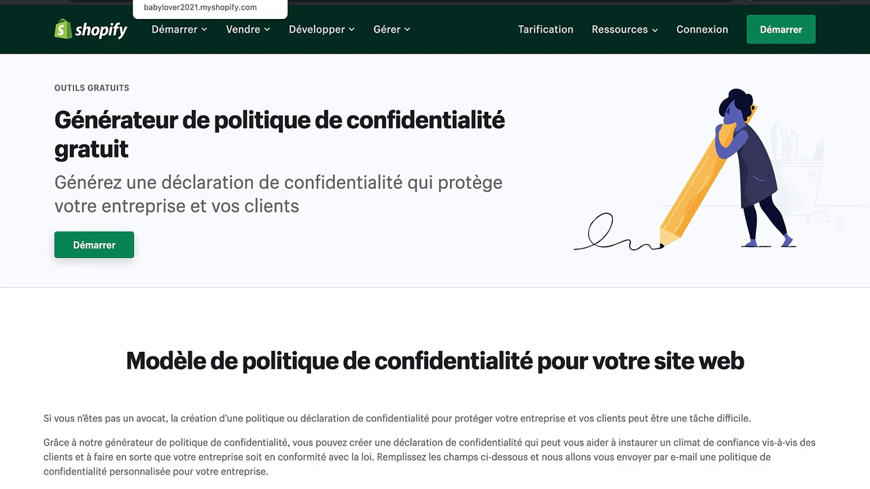
left_click(227, 2)
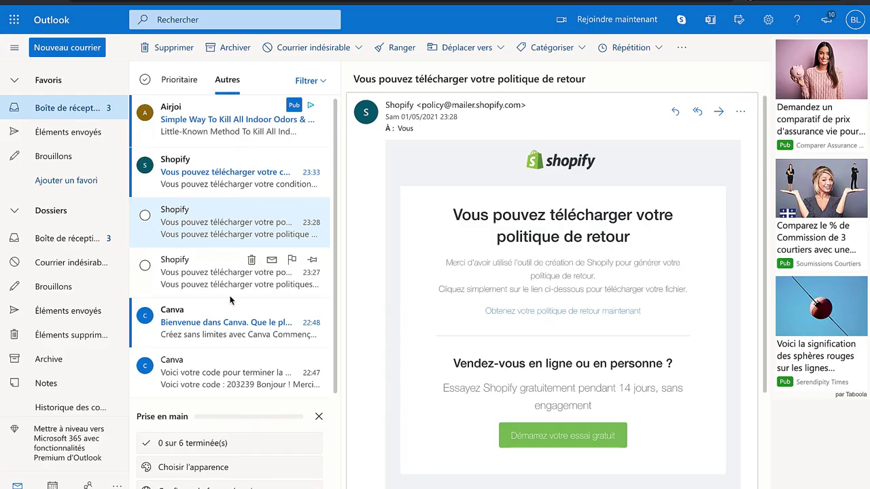
left_click(221, 290)
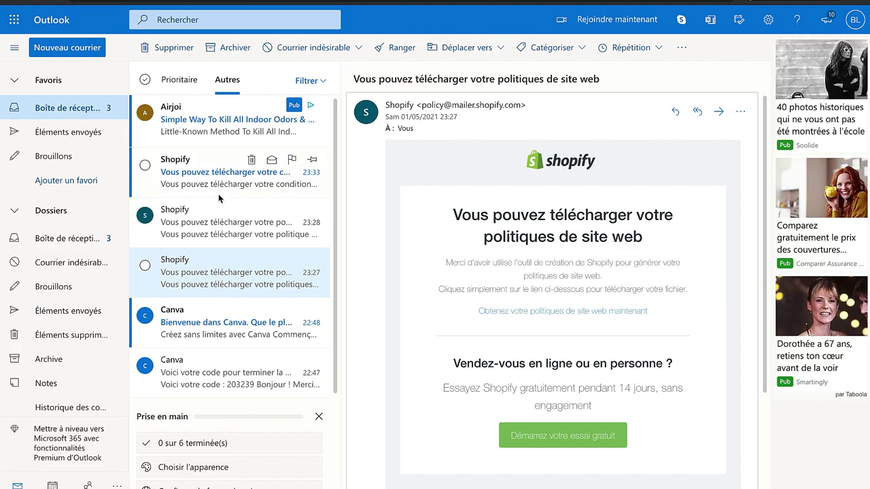
left_click(614, 310)
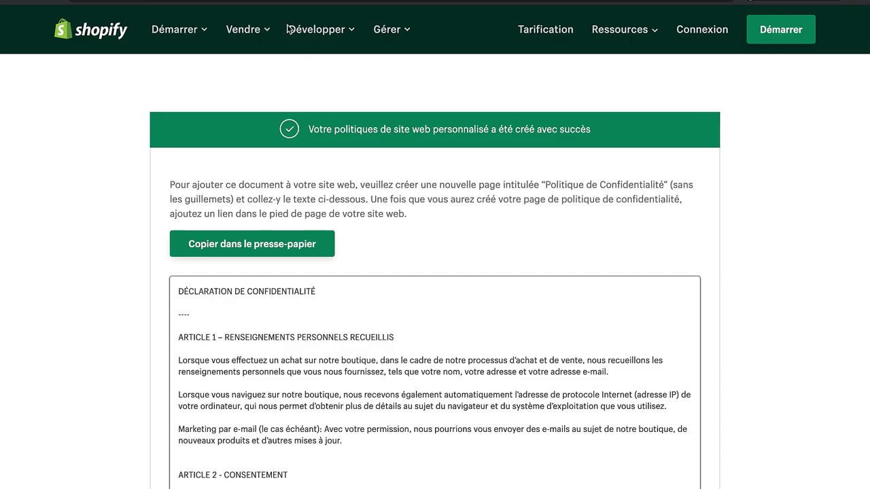
left_click(292, 245)
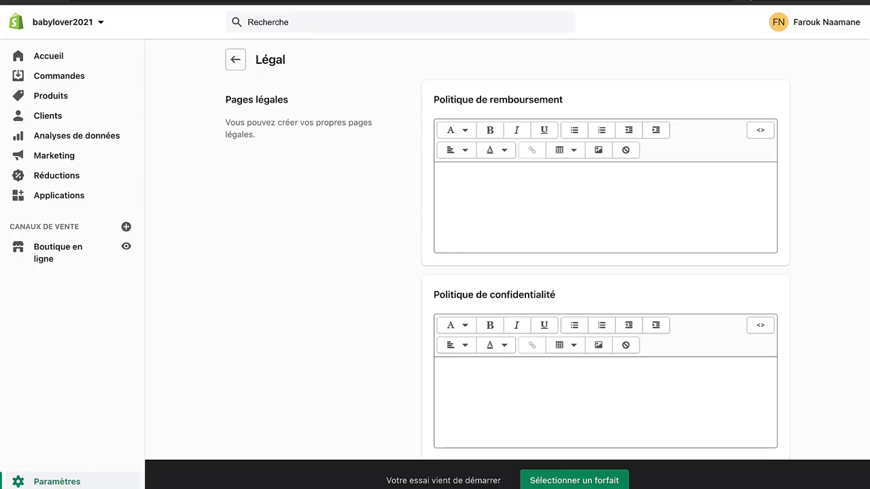
Step: Paste the generated privacy policy into the Politique de confidentialité editor
scroll(396, 263, "down", 3)
left_click(493, 295)
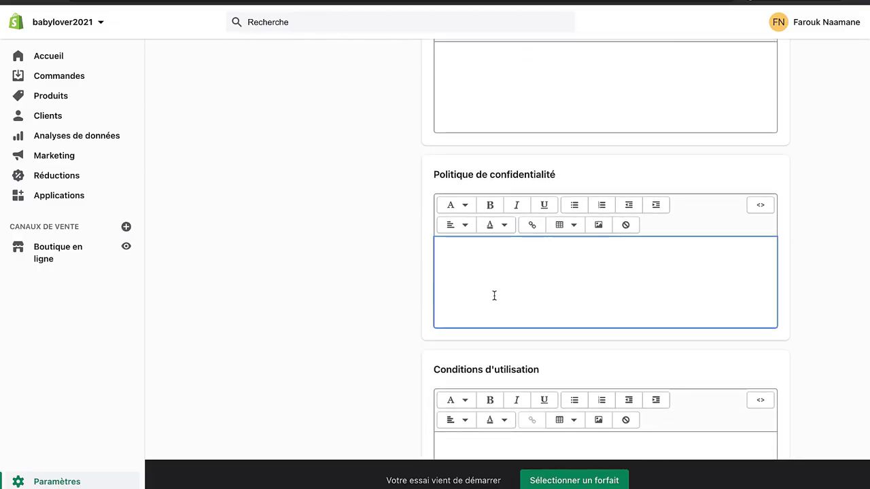
key("ctrl+v")
scroll(272, 171, "up", 3)
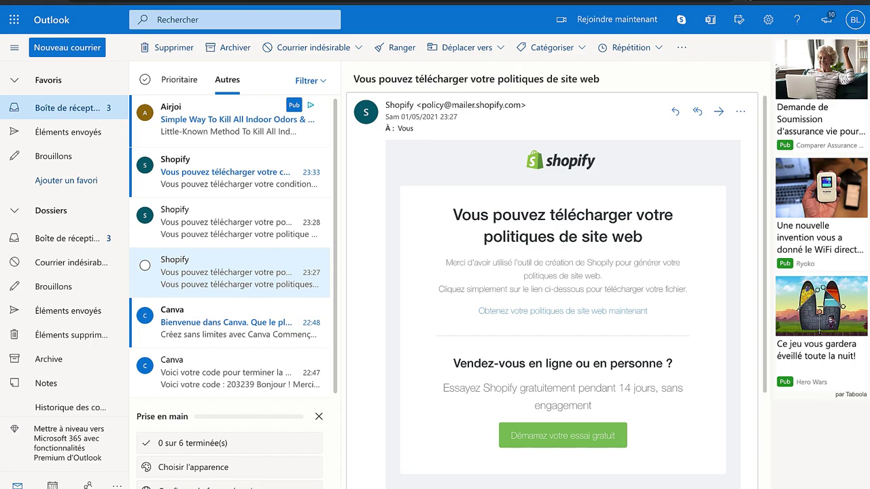
Step: Copy the generated return policy from its e-mail and paste it into Politique de remboursement
left_click(180, 210)
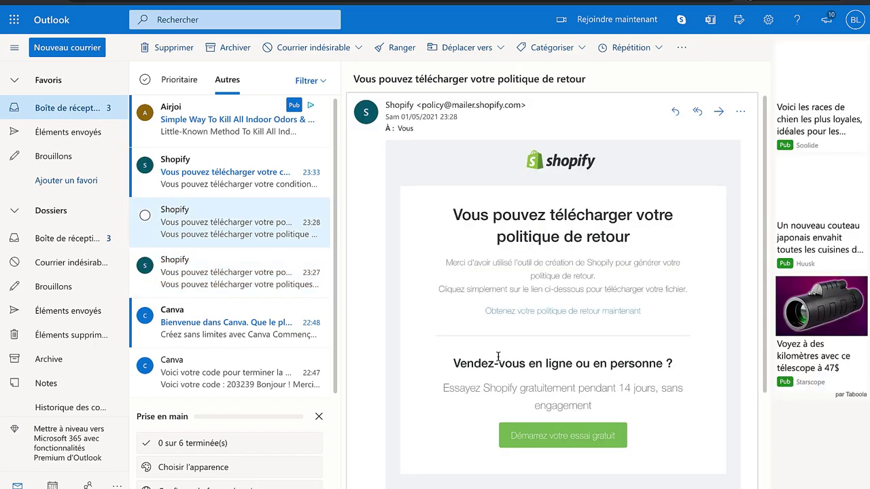
left_click(560, 311)
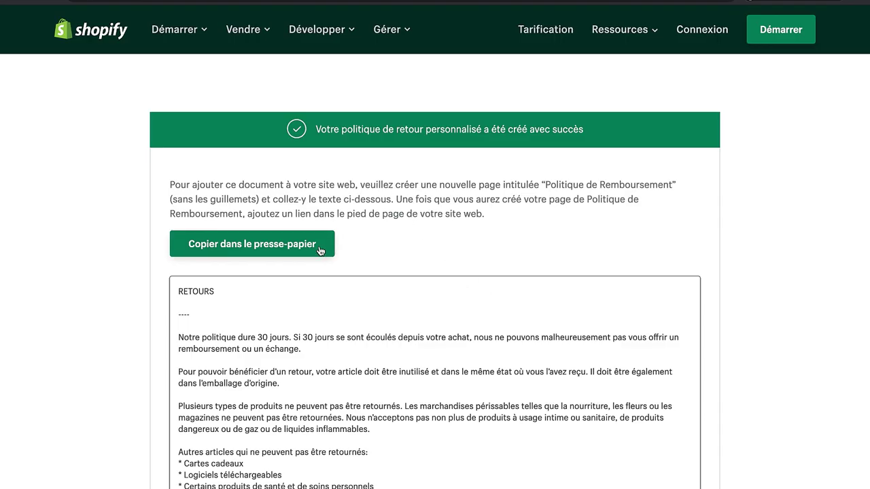
left_click(298, 246)
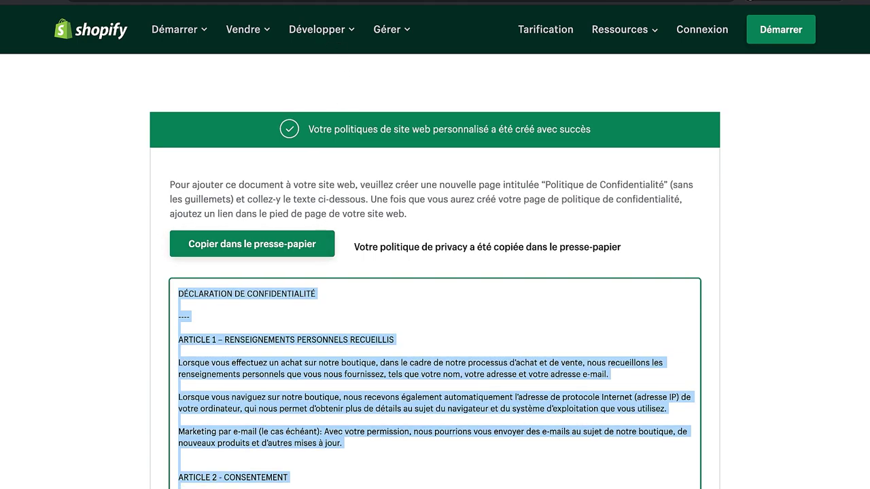
left_click(319, 3)
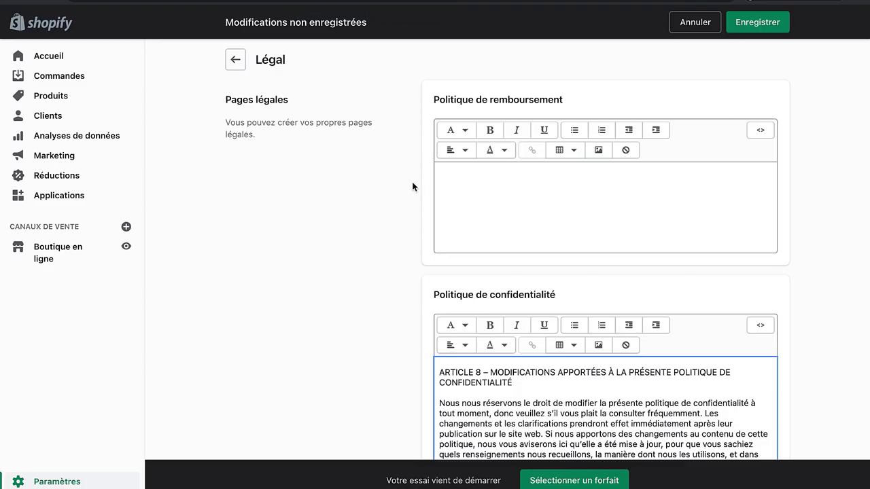
left_click(484, 208)
key("ctrl+v")
scroll(346, 229, "down", 5)
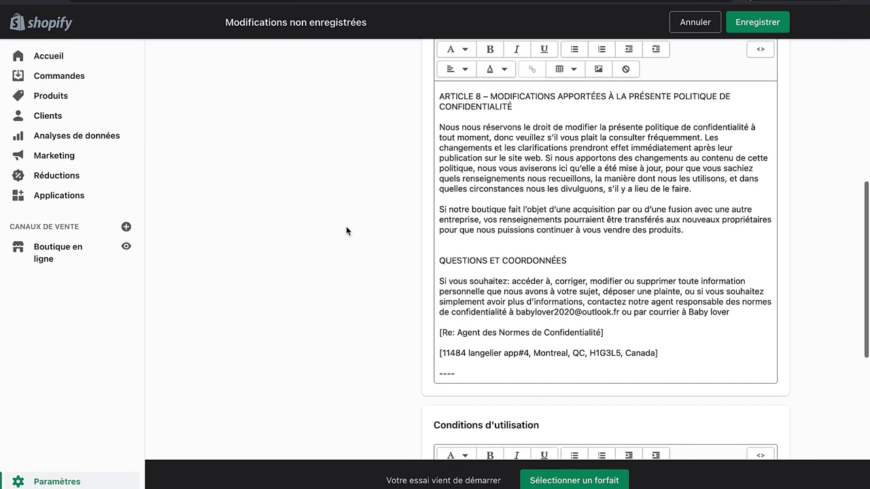
scroll(346, 225, "down", 4)
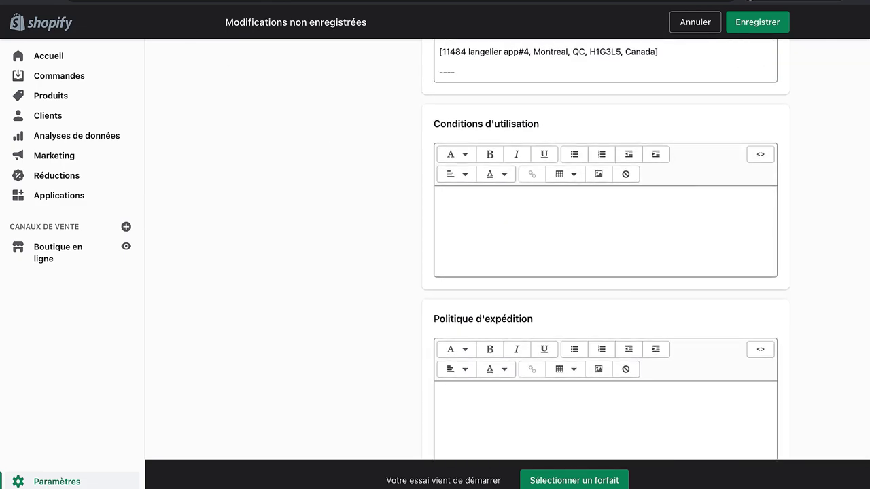
left_click(82, 2)
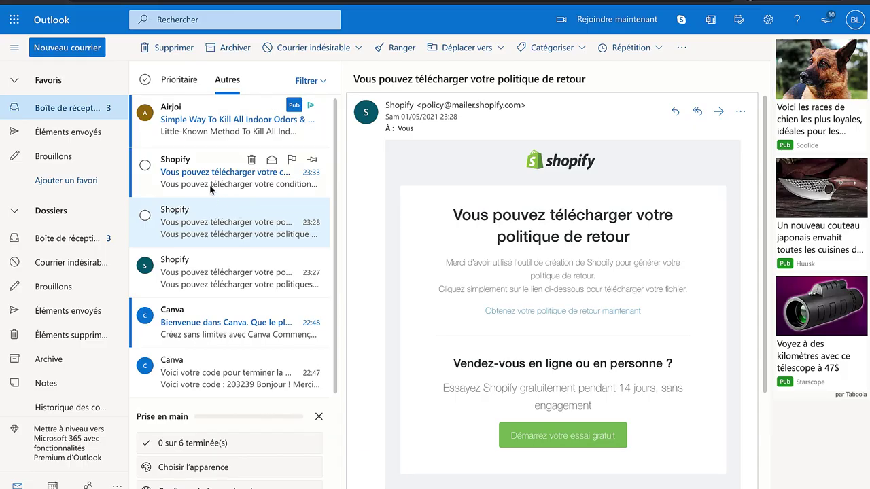
left_click(209, 185)
Step: Copy the generated terms of sale and paste them into the Conditions d'utilisation editor
scroll(550, 336, "down", 1)
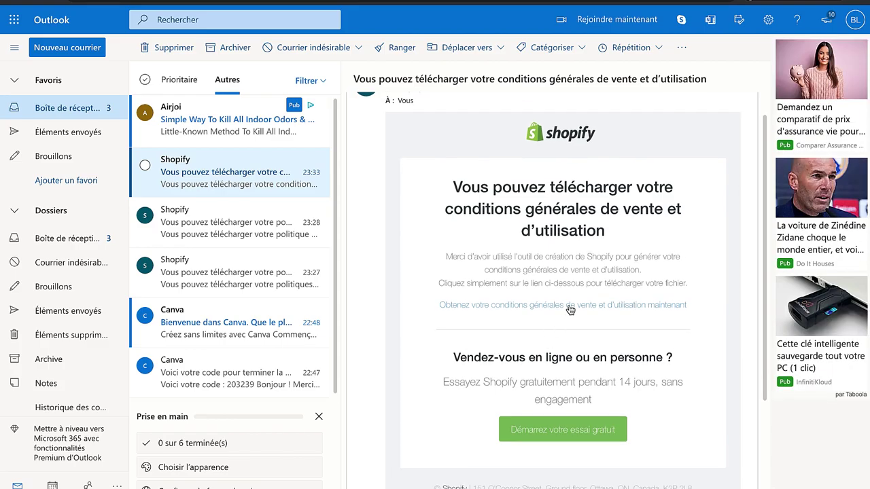
left_click(568, 308)
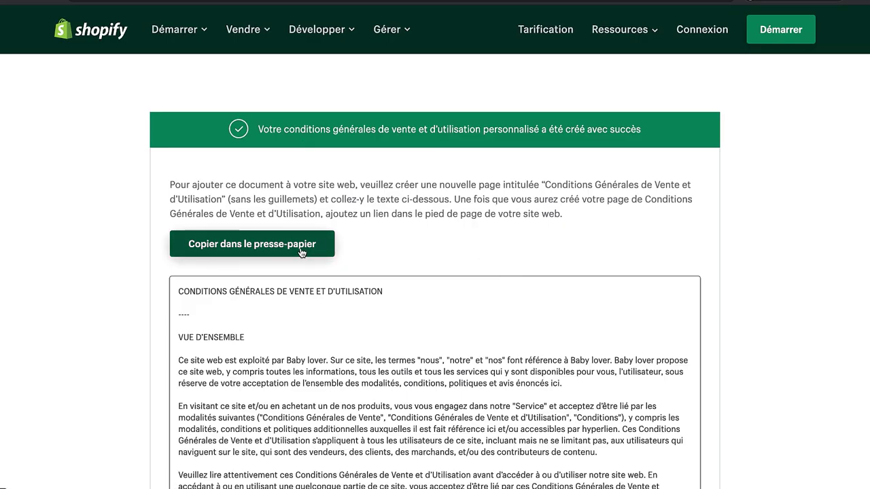
left_click(301, 252)
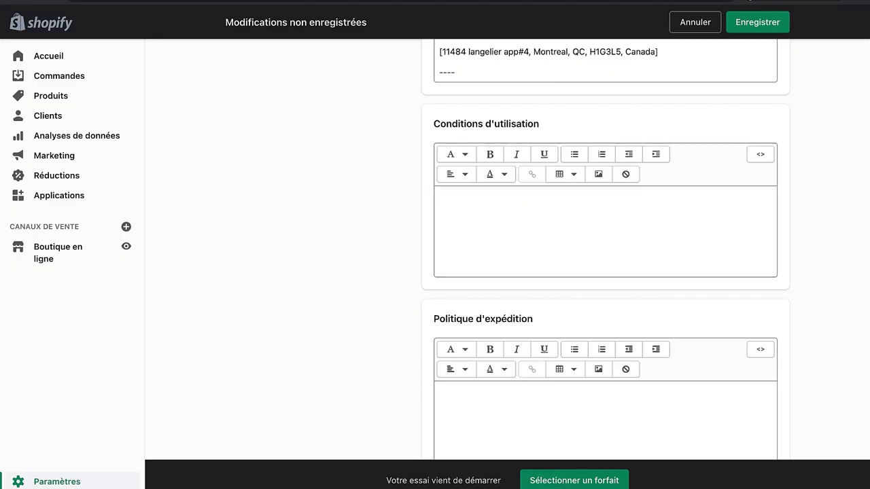
left_click(516, 242)
key("ctrl+v")
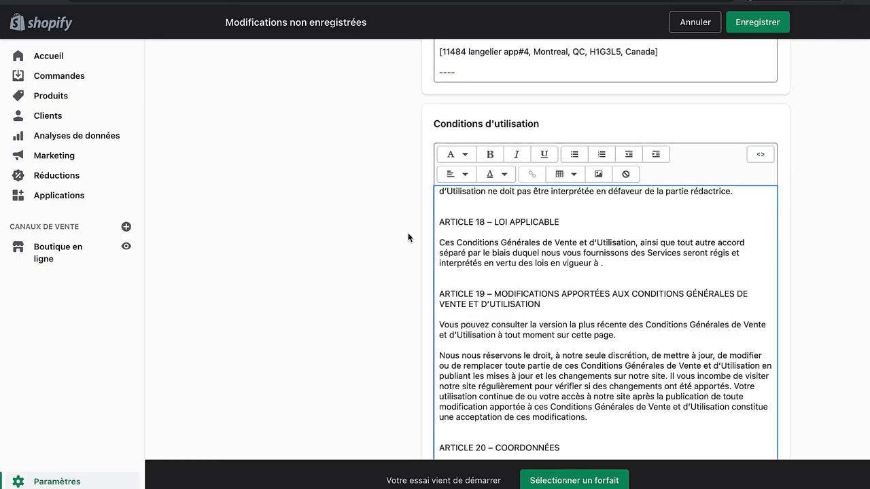
scroll(252, 222, "down", 10)
scroll(251, 223, "up", 20)
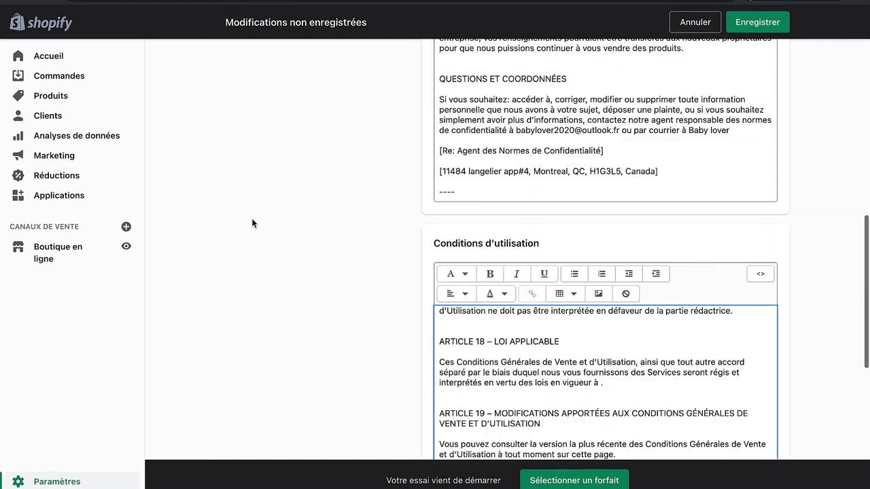
scroll(252, 223, "down", 15)
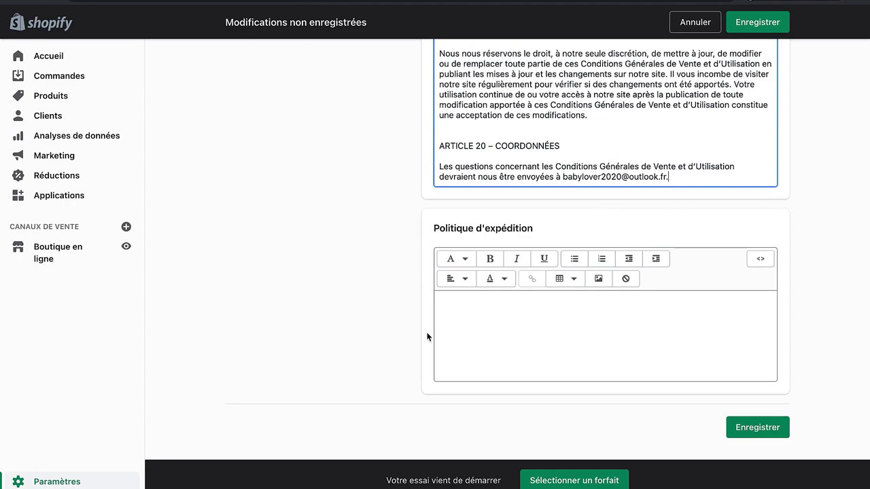
left_click(465, 332)
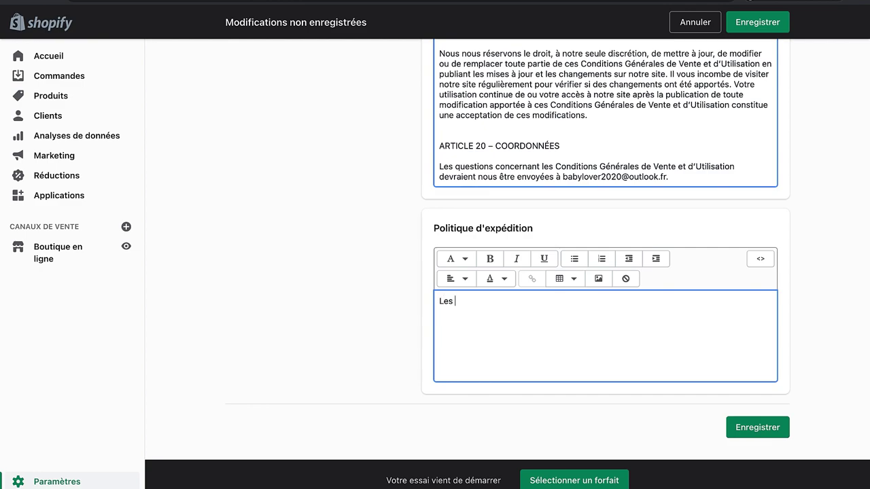
Step: Write a shipping policy saying orders generally take 10 à 12 jours ouvrables, and save the legal pages
type("Les col")
key("BackSpace")
key("BackSpace")
type("ommandes prennent g.")
type("né")
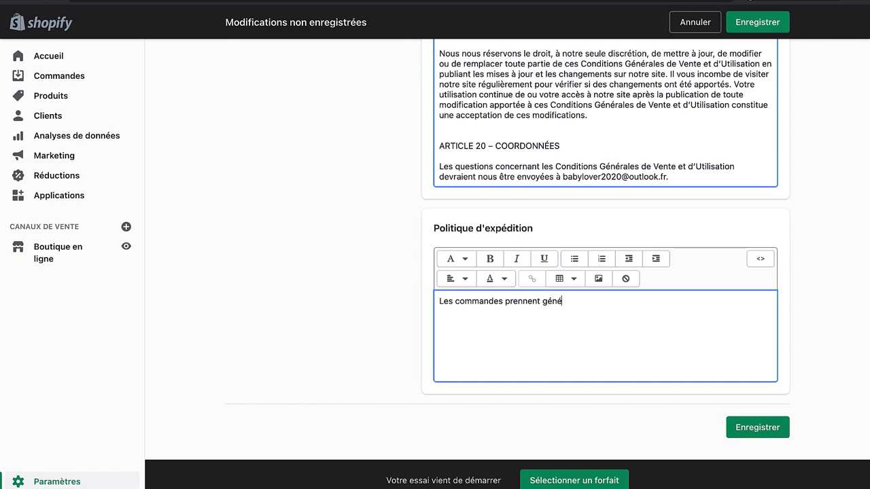
type("ralement 10")
key("Return")
type("à")
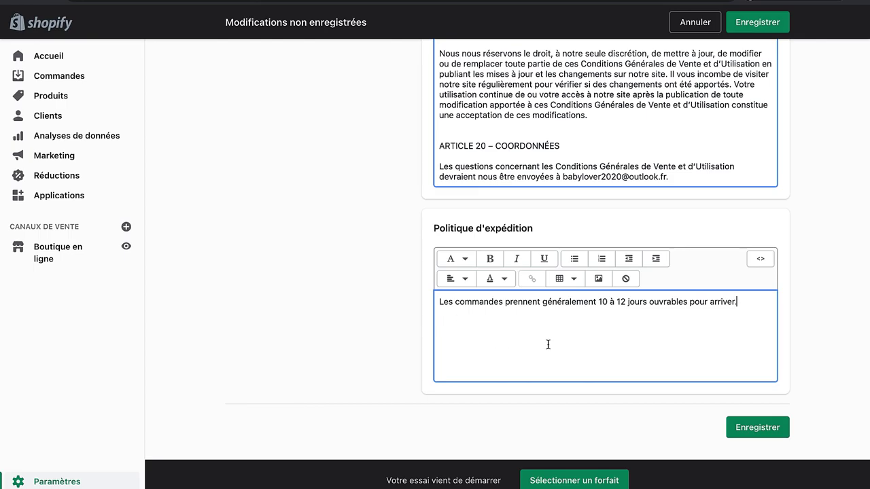
left_click(752, 430)
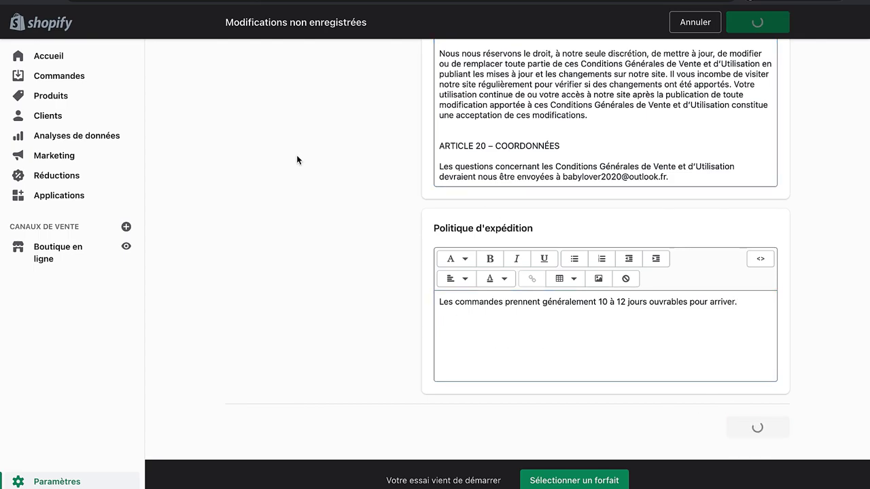
scroll(297, 159, "down", 15)
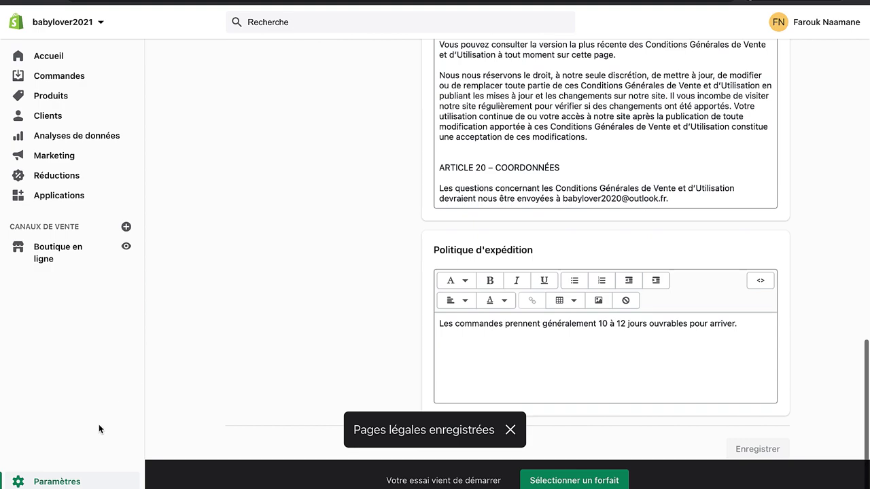
left_click(80, 481)
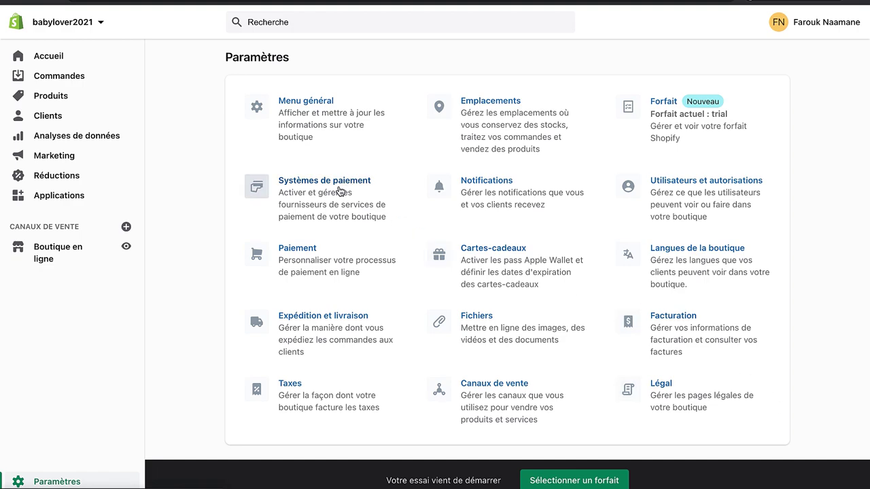
Step: Open the Shopify Payments account setup form from Systèmes de paiement and scroll through it
left_click(302, 205)
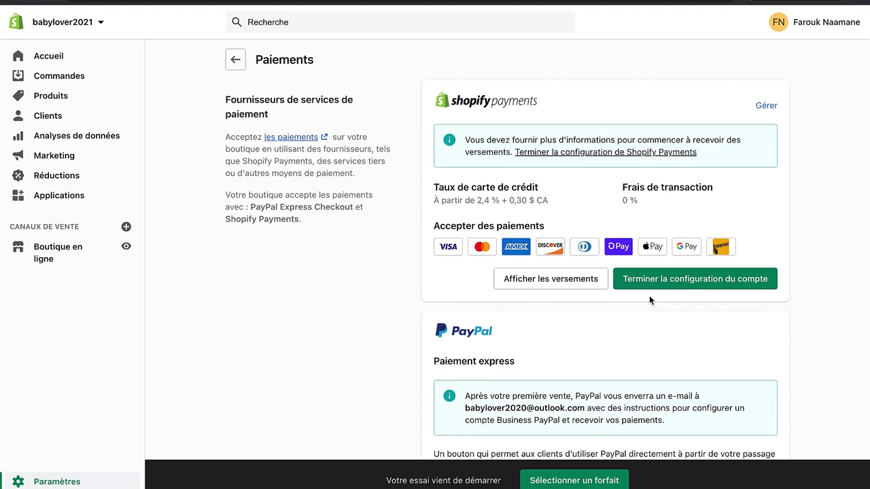
left_click(702, 288)
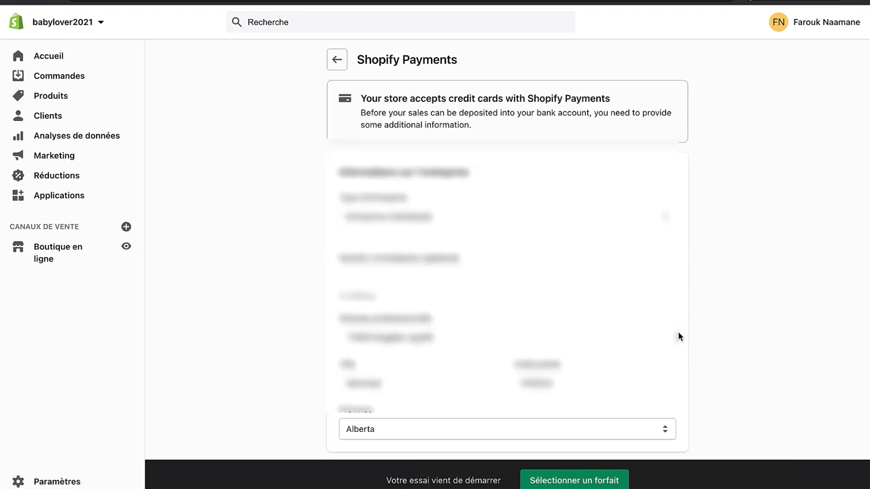
scroll(281, 299, "down", 3)
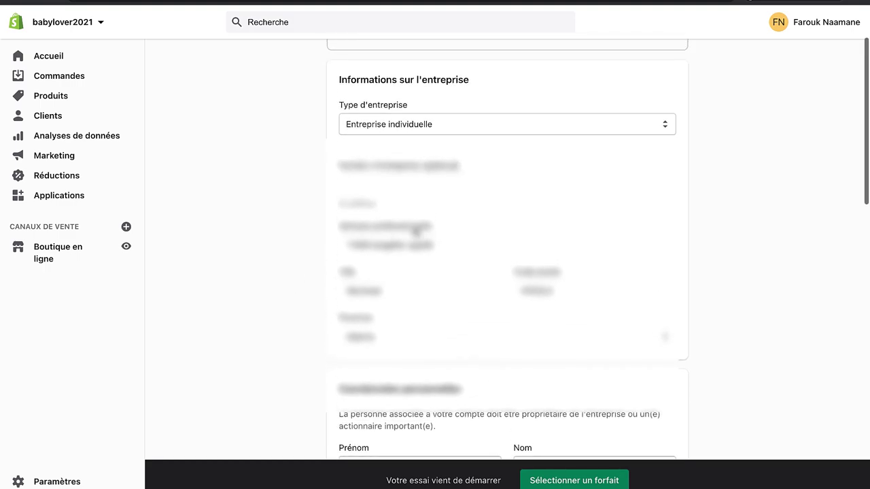
scroll(332, 301, "down", 5)
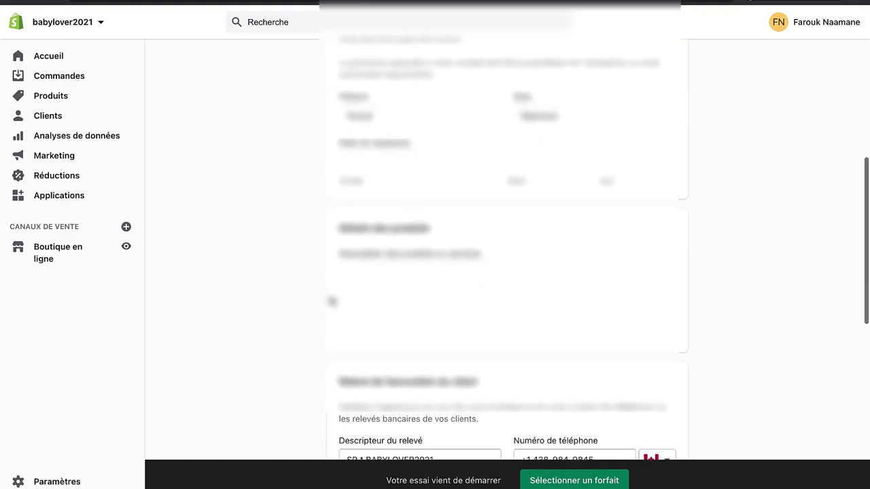
scroll(332, 301, "down", 4)
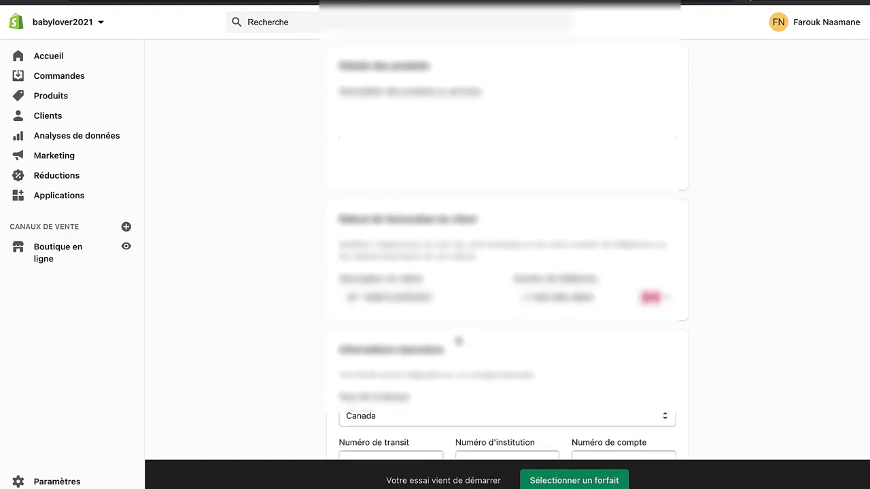
scroll(459, 341, "down", 6)
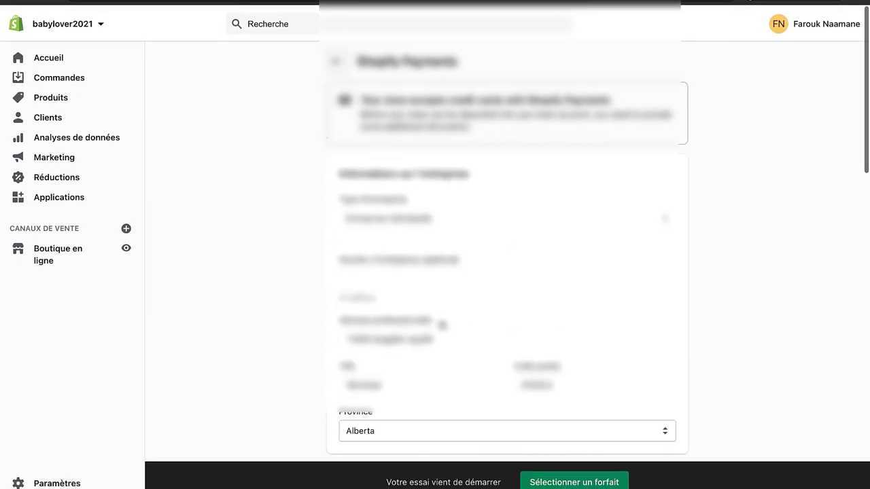
scroll(510, 363, "down", 8)
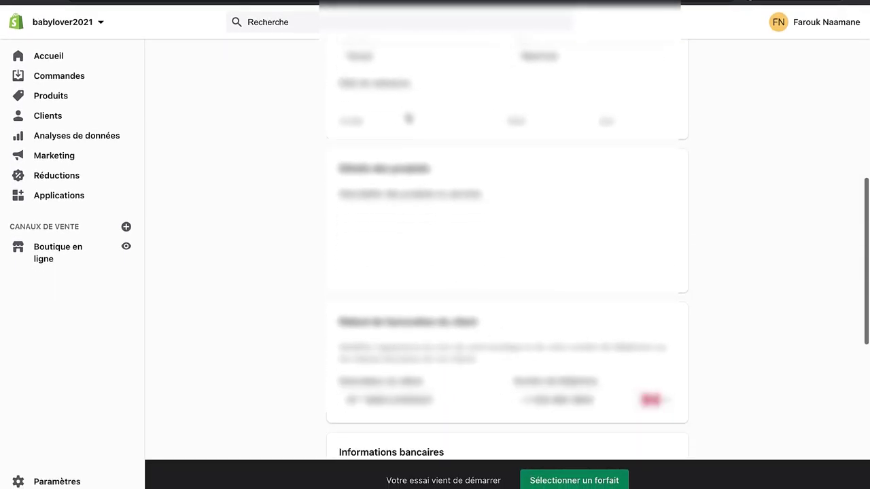
scroll(408, 119, "down", 10)
Step: Click through the transit, institution and account number fields, leaving them empty
left_click(406, 206)
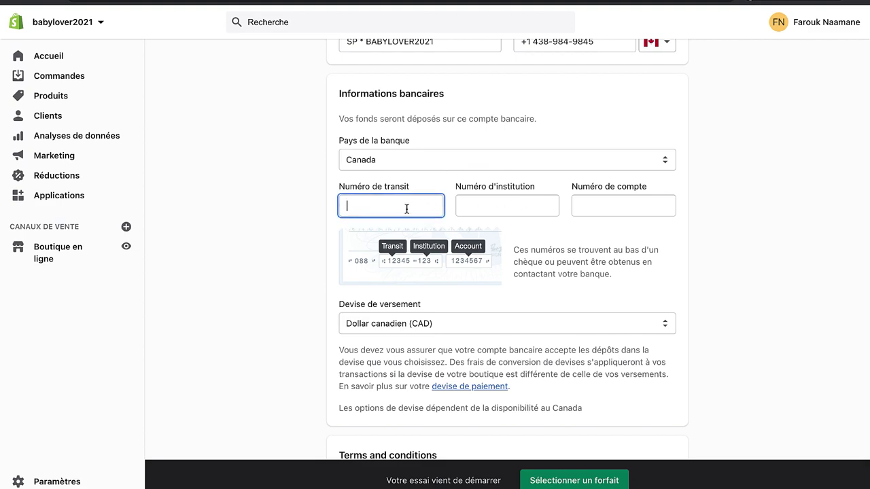
left_click(335, 201)
left_click(514, 208)
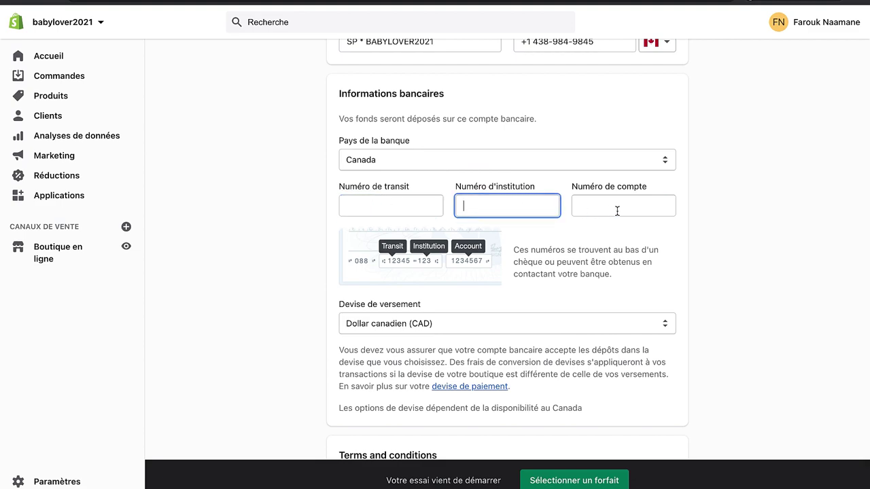
left_click(618, 210)
left_click(358, 195)
left_click(560, 206)
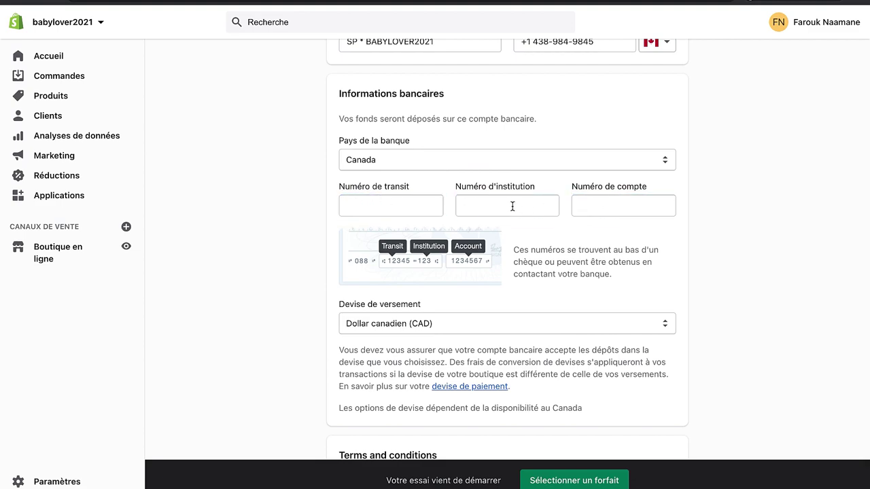
left_click(398, 207)
left_click(310, 232)
left_click(412, 210)
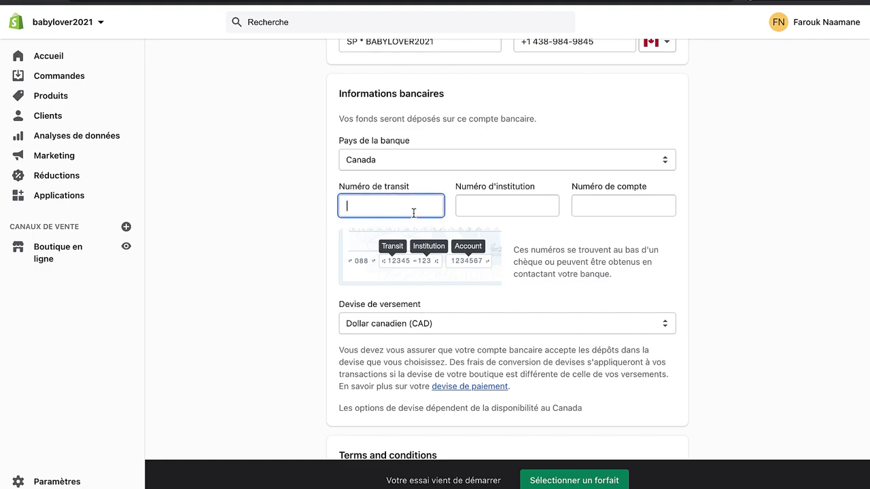
left_click(522, 212)
scroll(618, 227, "down", 3)
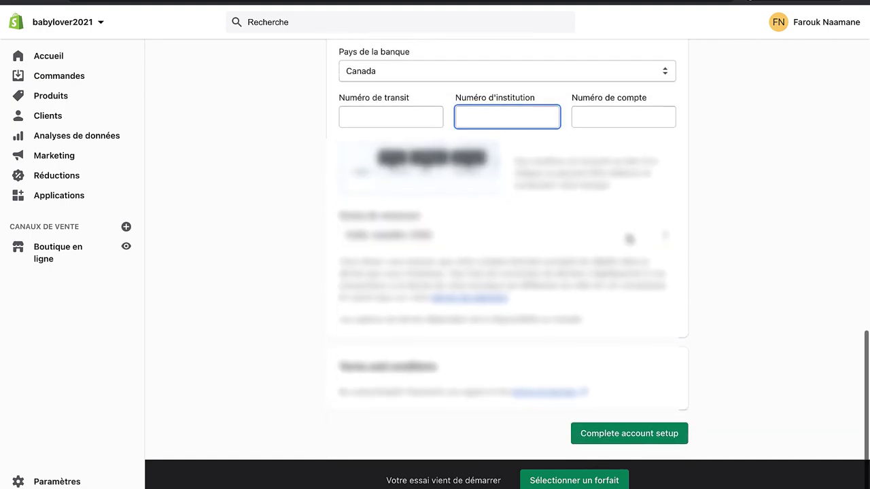
scroll(625, 231, "up", 15)
scroll(503, 244, "up", 5)
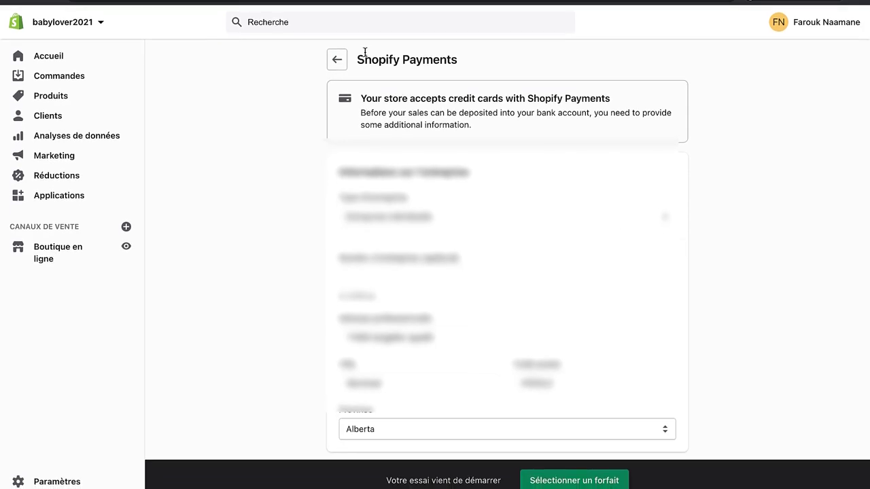
Step: Deactivate PayPal Express Checkout on the Paiements page and confirm the dialog
left_click(337, 59)
scroll(571, 311, "down", 5)
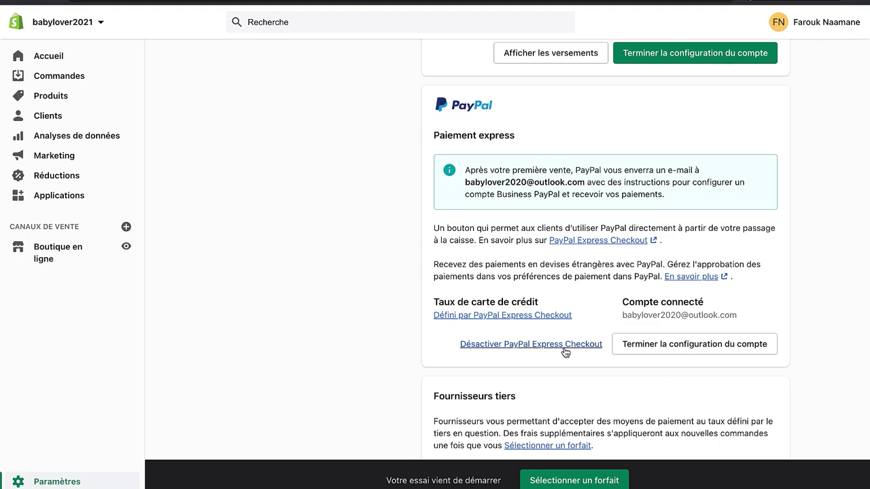
left_click(563, 346)
left_click(553, 303)
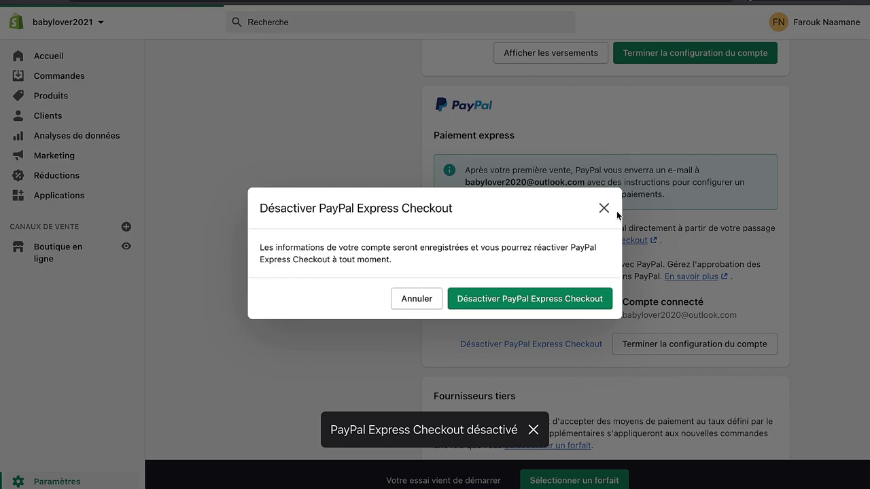
scroll(668, 215, "up", 5)
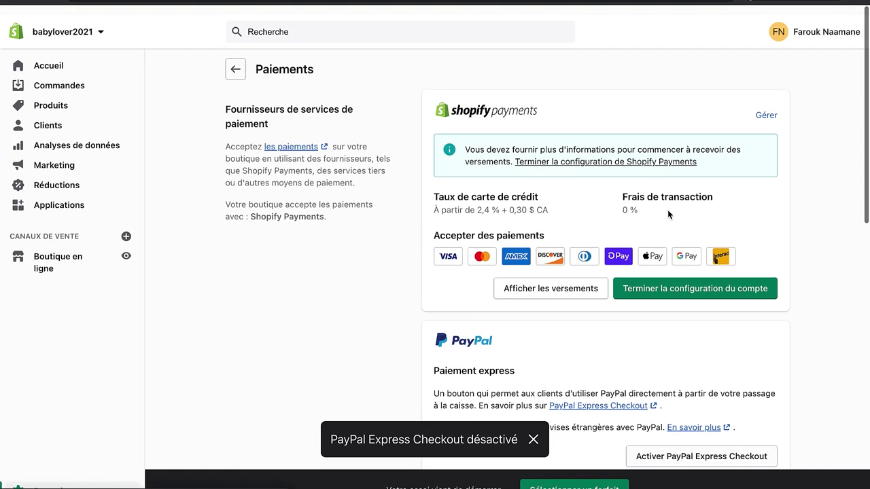
left_click(236, 62)
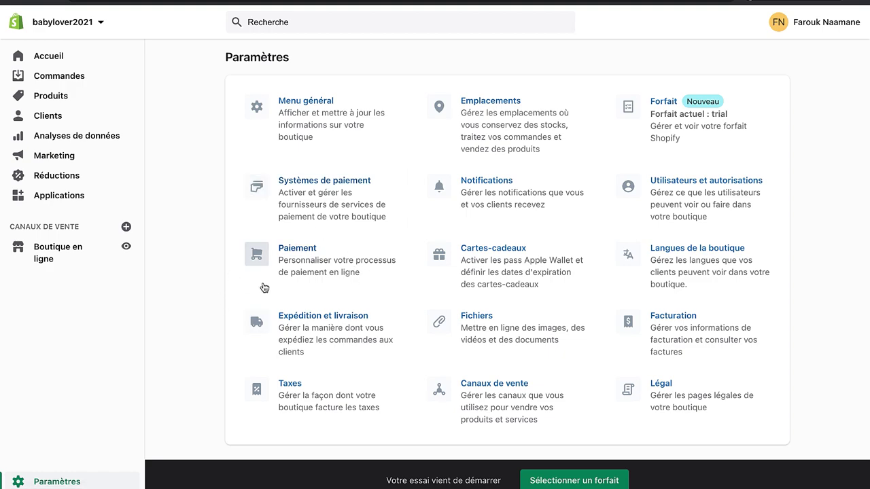
Step: In checkout settings, require customers' first and last name
left_click(306, 281)
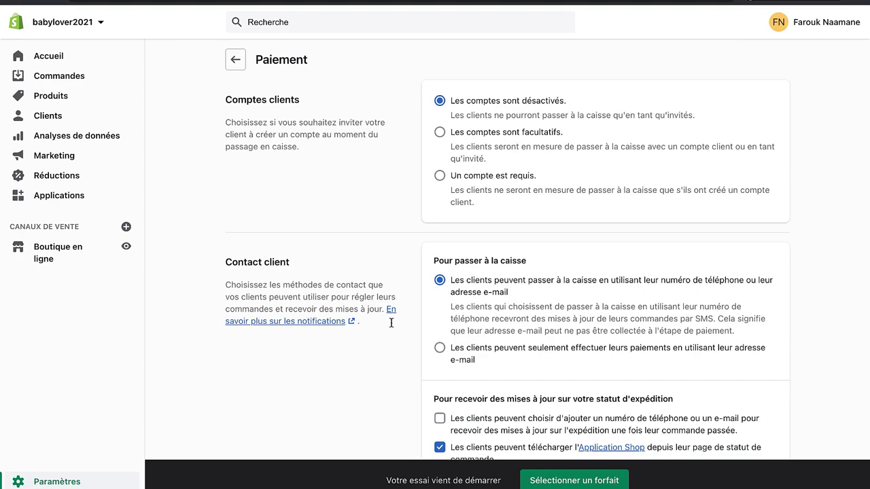
scroll(434, 359, "down", 1)
scroll(433, 360, "down", 4)
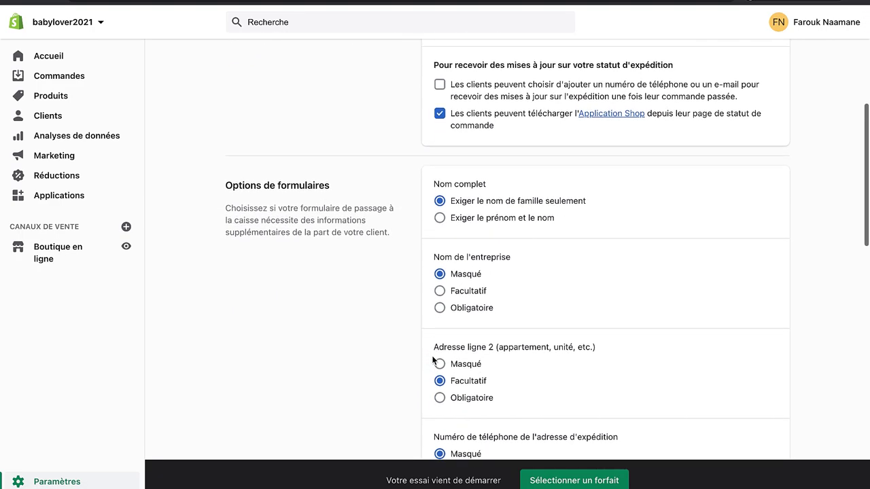
scroll(432, 360, "down", 1)
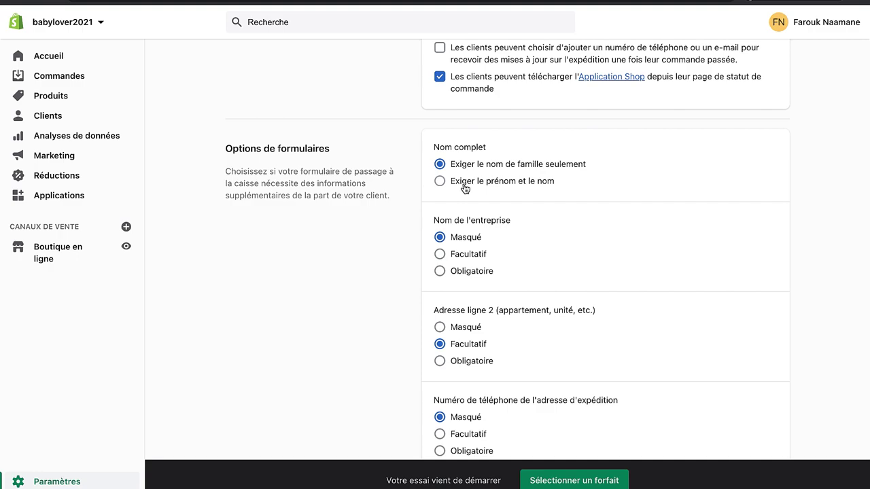
left_click(464, 185)
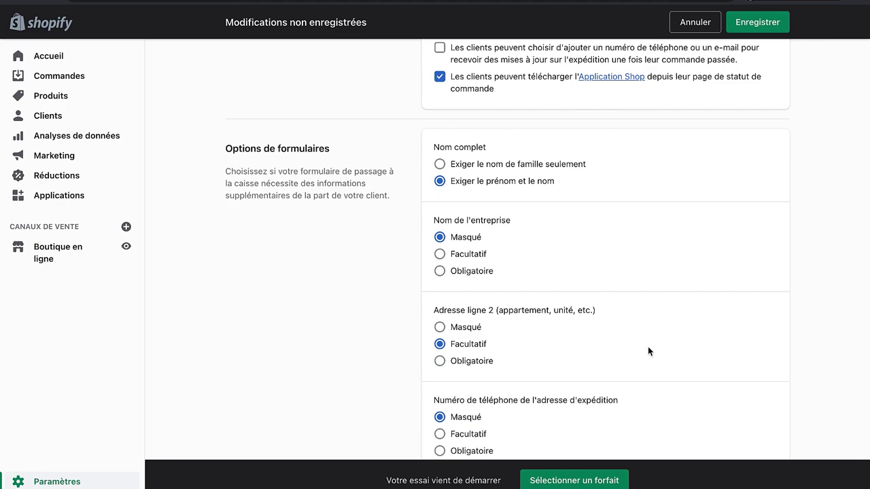
Step: Make the shipping address phone number a required checkout field
scroll(647, 352, "down", 3)
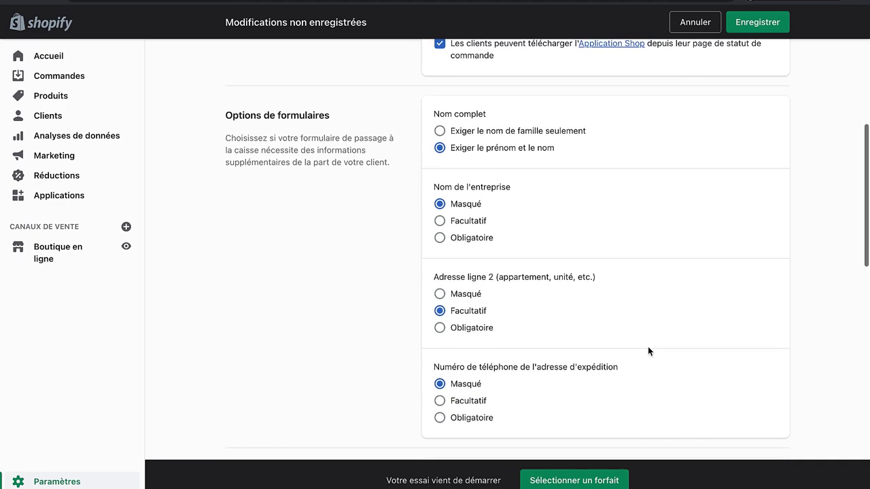
scroll(647, 351, "down", 2)
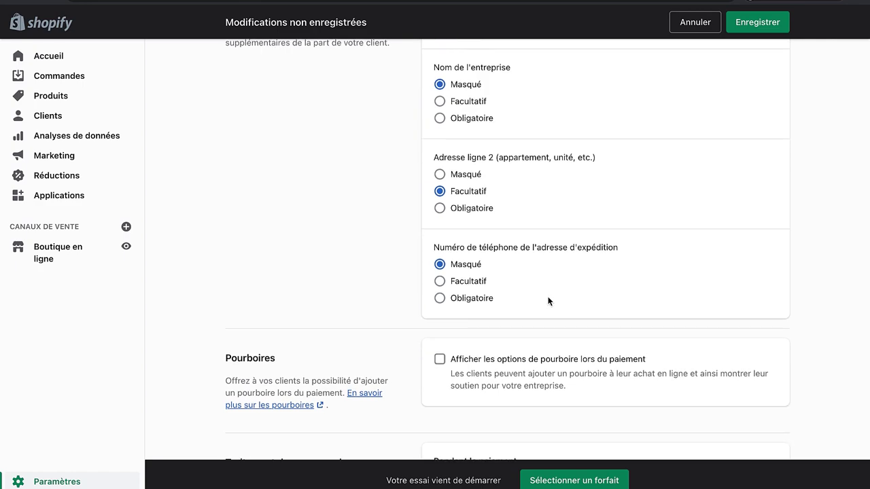
left_click_drag(472, 247, 564, 243)
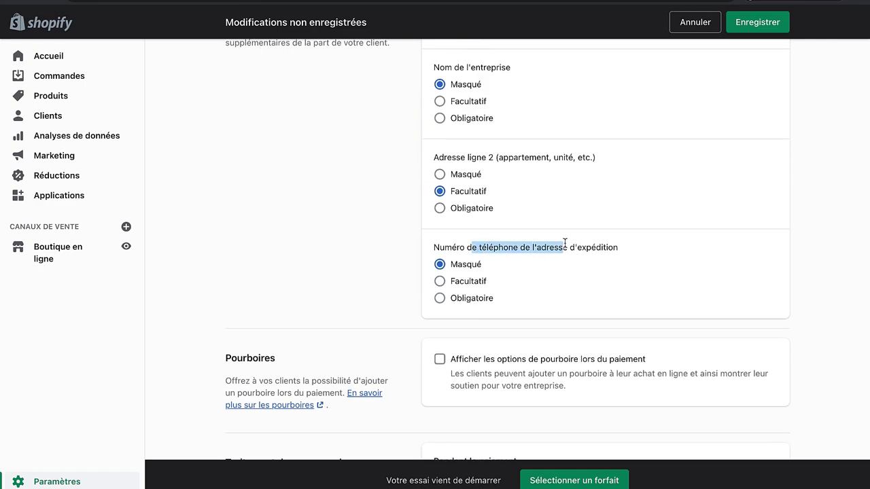
triple_click(566, 242)
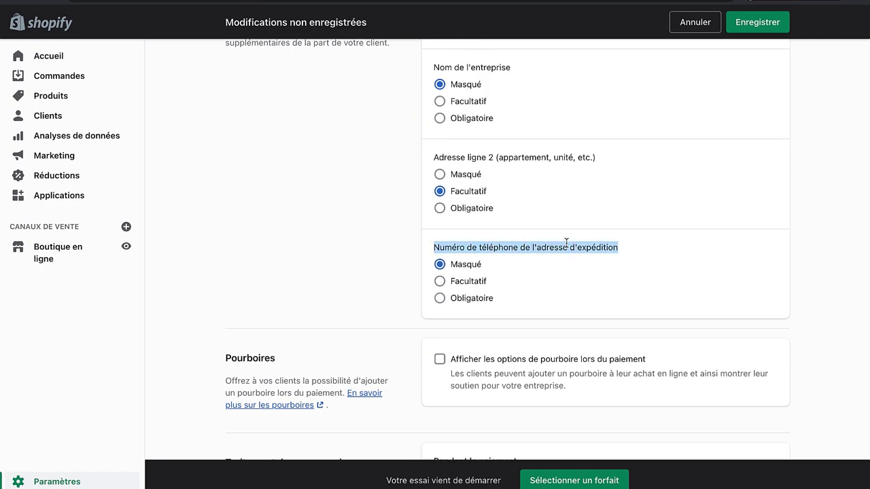
left_click(477, 303)
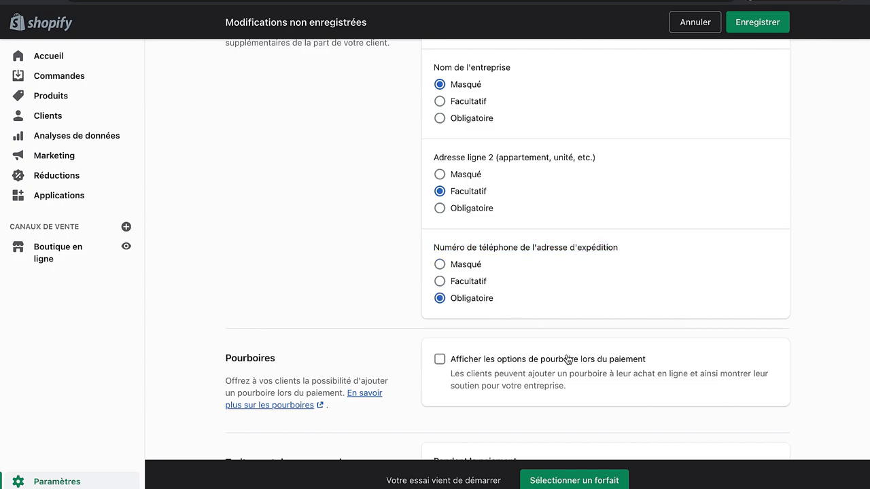
Step: Save the checkout settings changes and go back to the Applications page
scroll(566, 359, "down", 6)
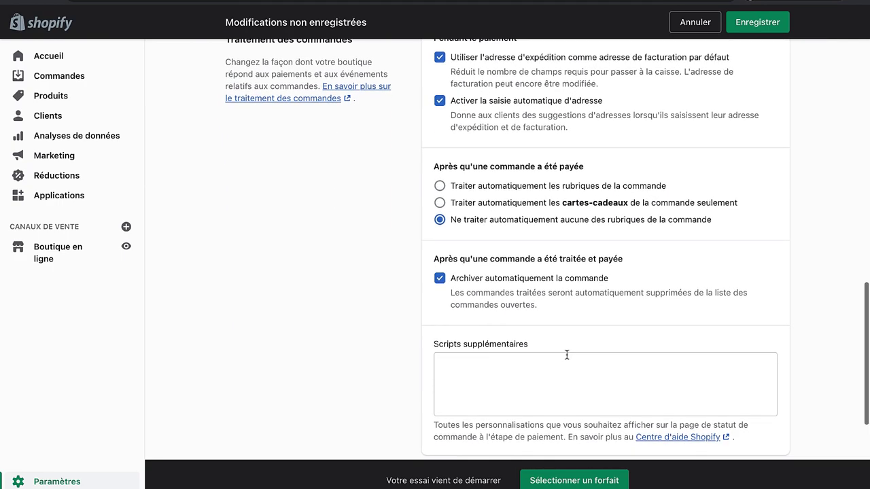
scroll(566, 354, "down", 3)
scroll(566, 354, "up", 20)
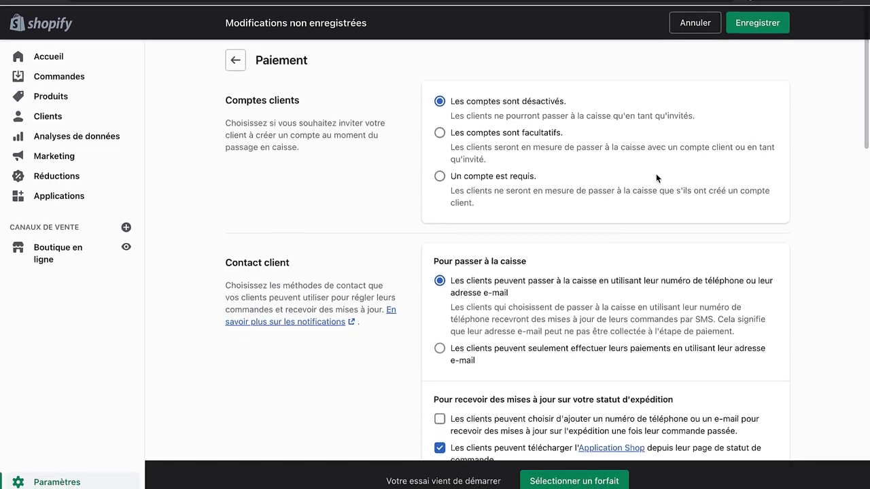
left_click(751, 24)
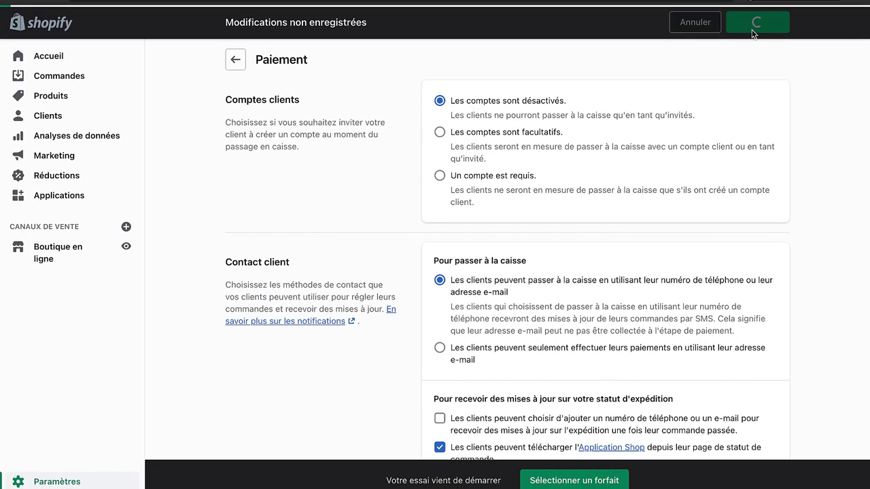
left_click(235, 59)
key("super+bracketleft")
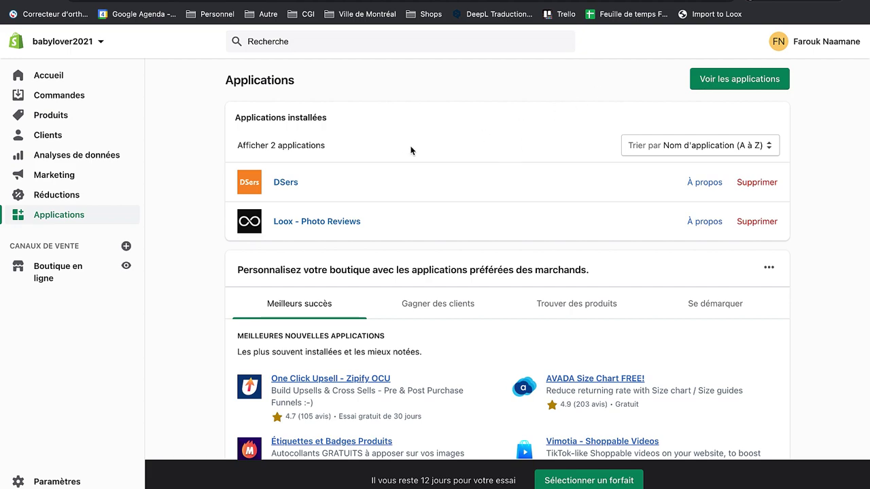
Step: Search the Shopify App Store for 'dsers'
left_click(747, 85)
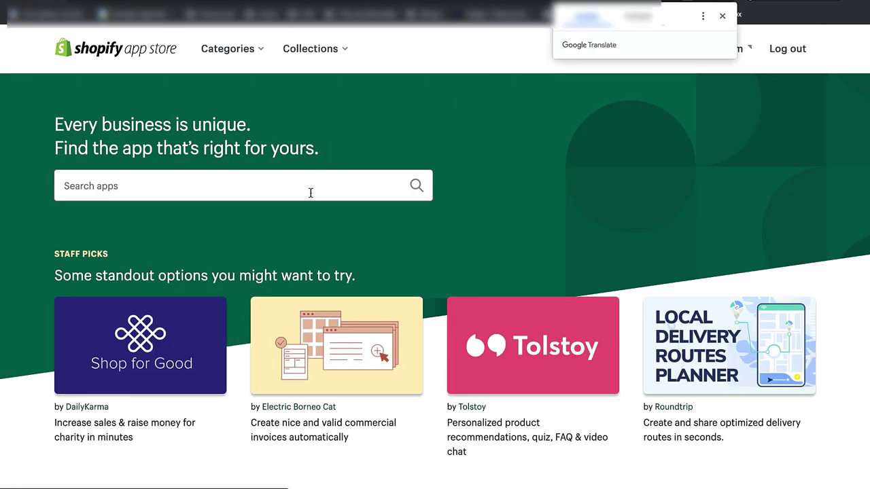
left_click(310, 193)
type("dsers")
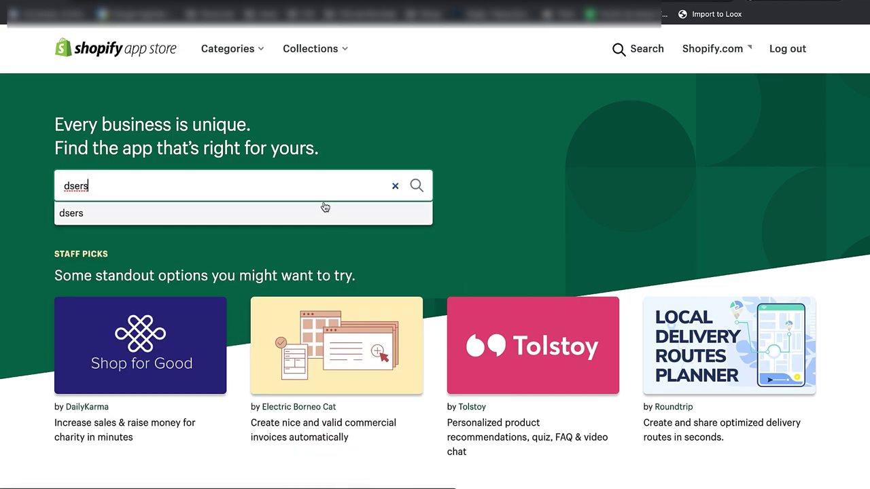
left_click(325, 207)
scroll(389, 313, "down", 3)
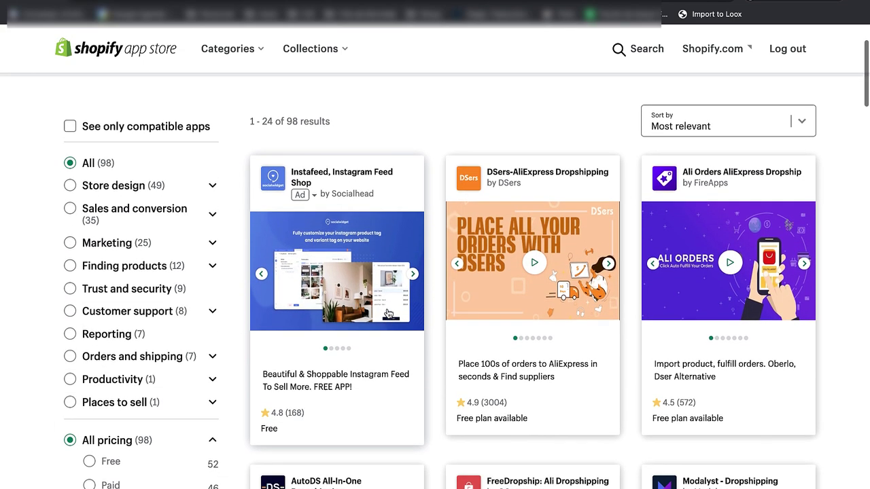
scroll(389, 313, "up", 1)
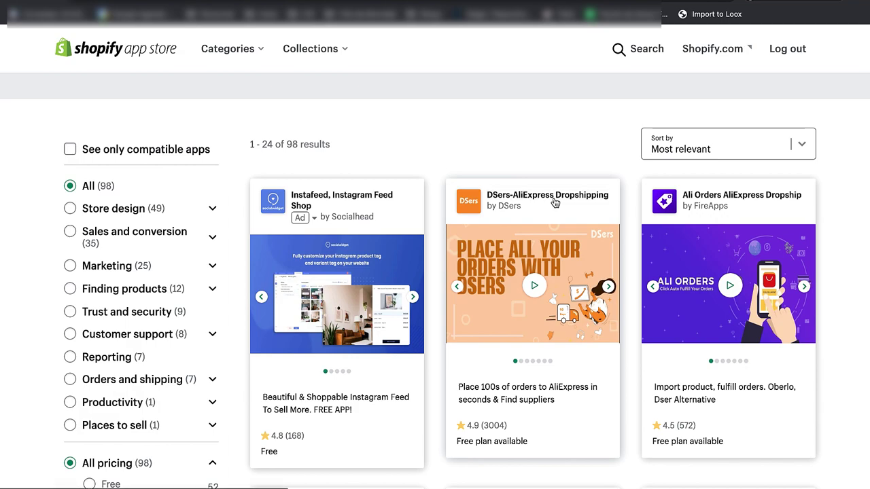
Step: Add the DSers-AliExpress Dropshipping app to the store and open it
left_click(499, 186)
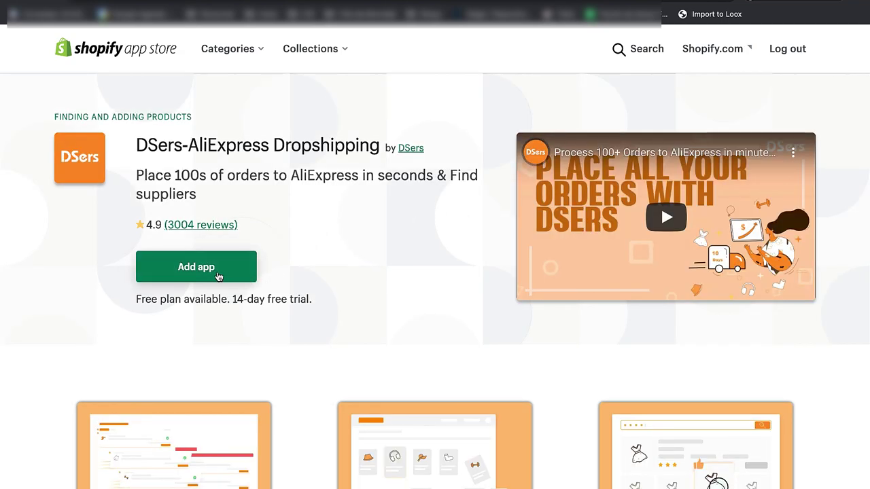
left_click(218, 277)
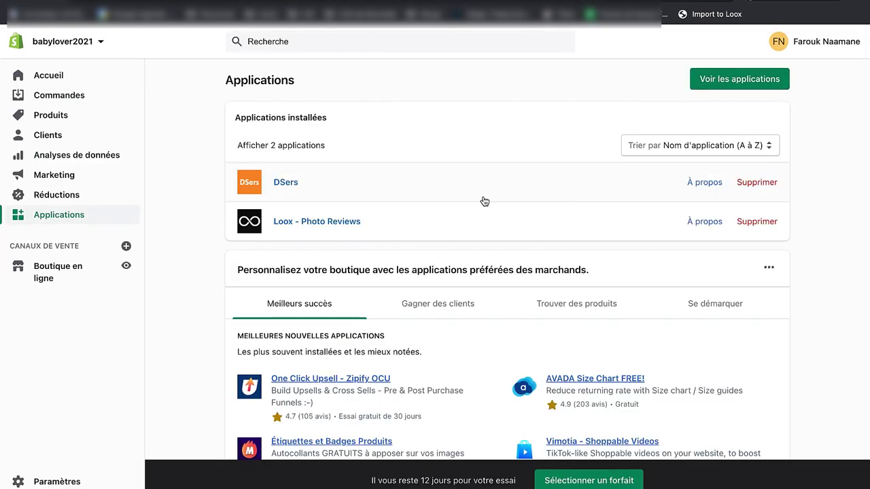
left_click(484, 193)
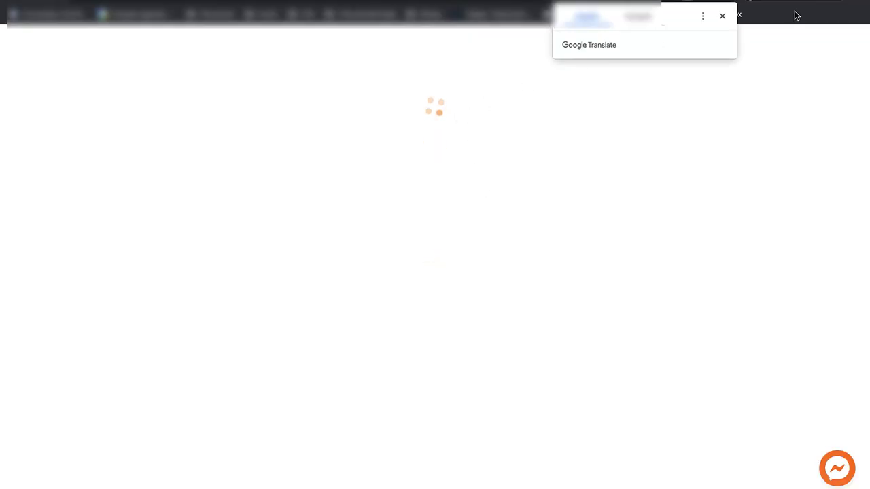
Step: Link DSers to AliExpress by signing in with the AliExpress account credentials
left_click(721, 16)
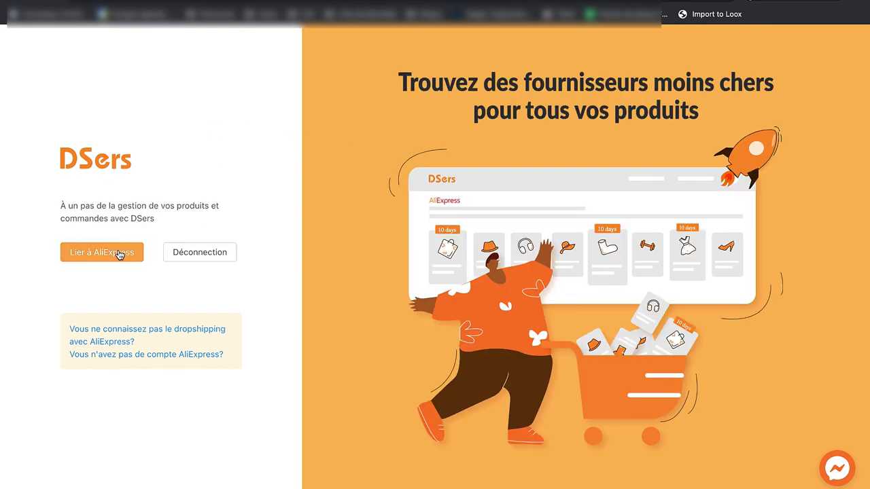
left_click(112, 255)
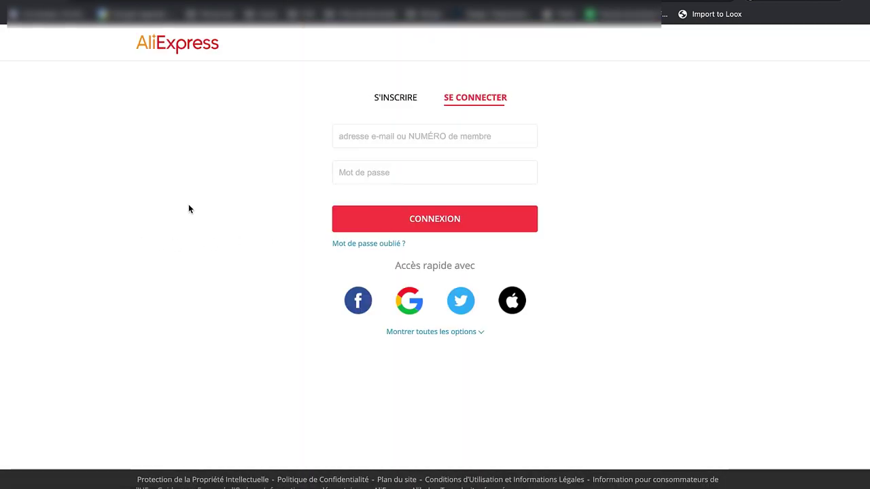
left_click(359, 144)
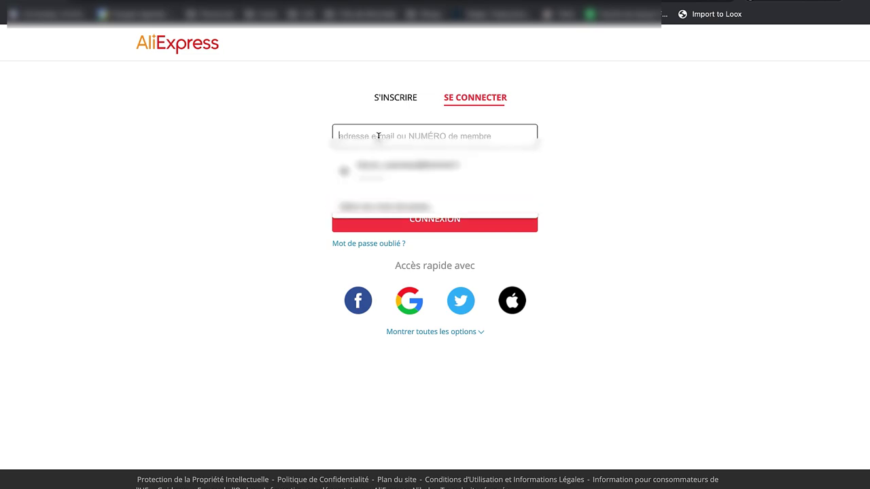
left_click(394, 228)
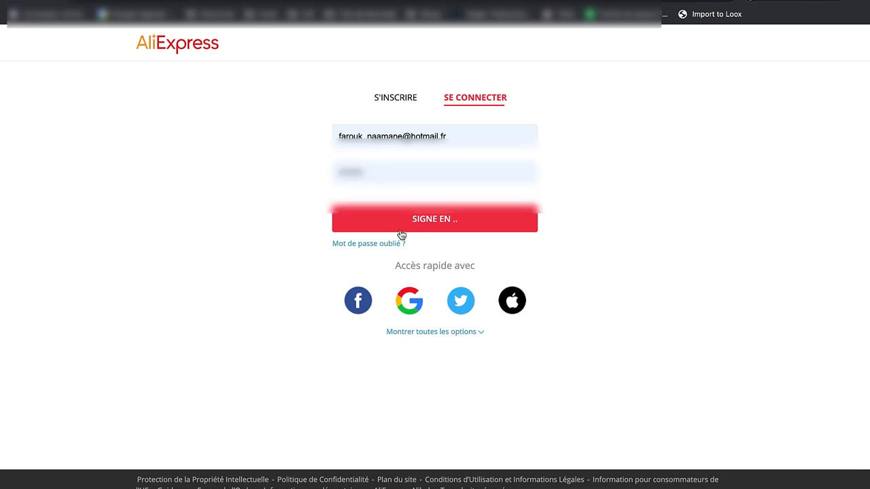
left_click(464, 216)
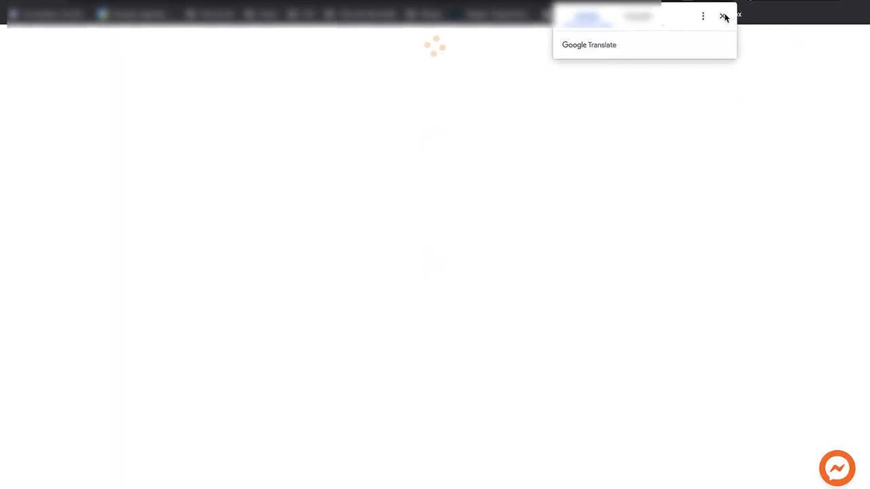
left_click(723, 16)
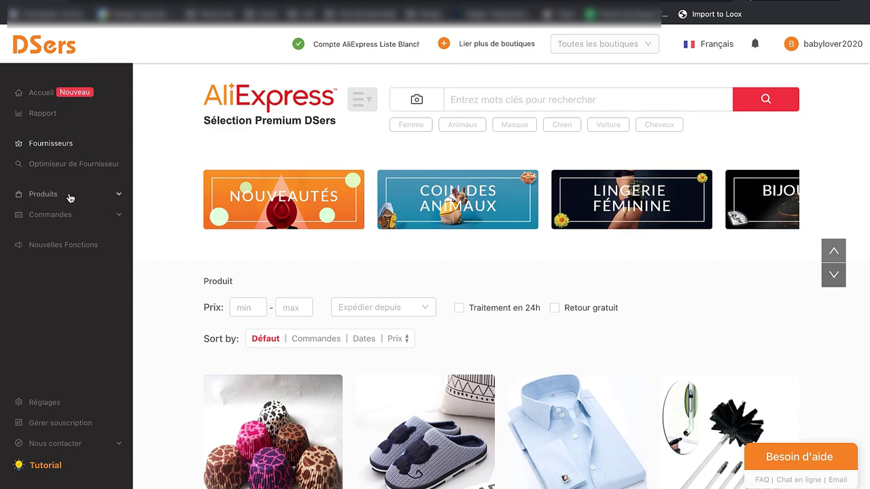
Step: Open the DSers Import List and send the baby bath toy product to Shopify
left_click(71, 199)
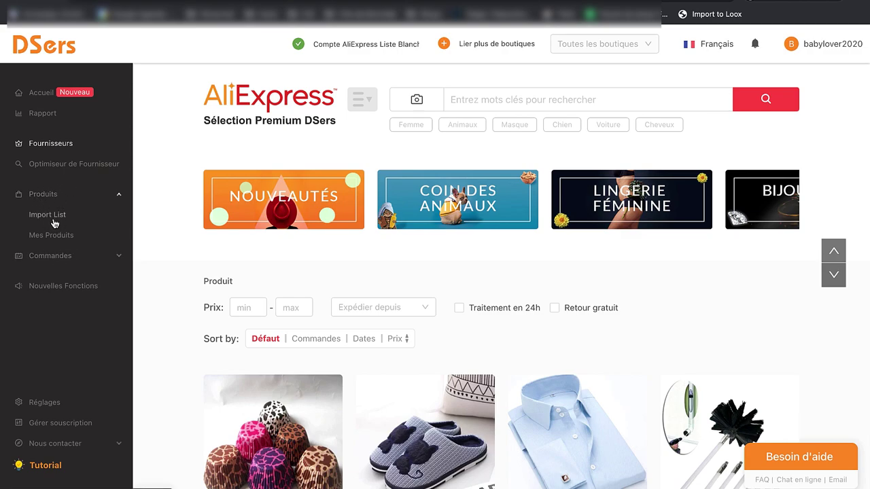
left_click(52, 219)
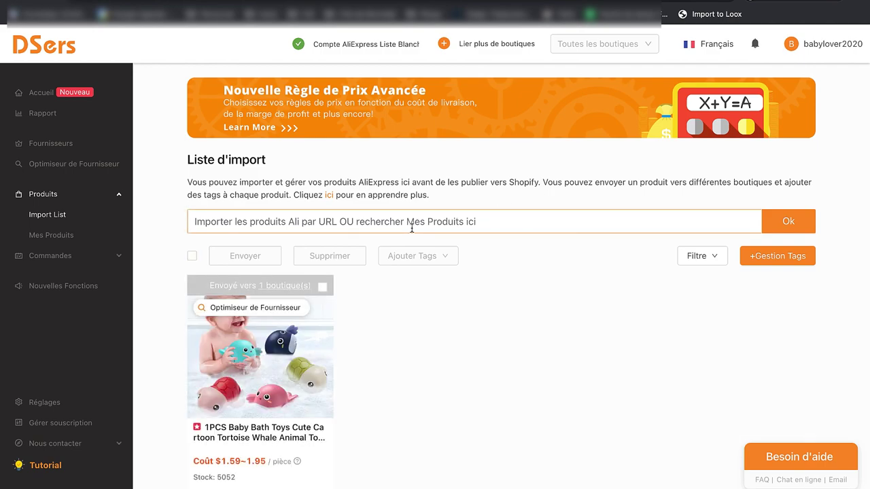
left_click(346, 224)
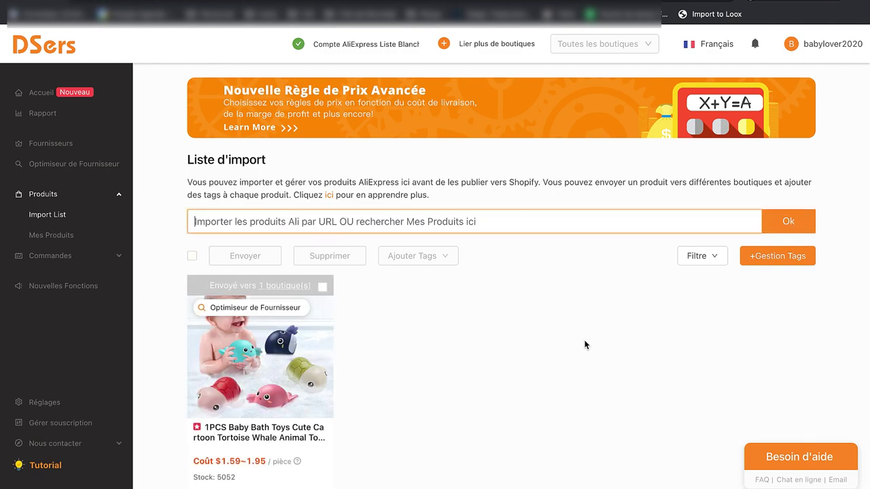
scroll(584, 345, "down", 2)
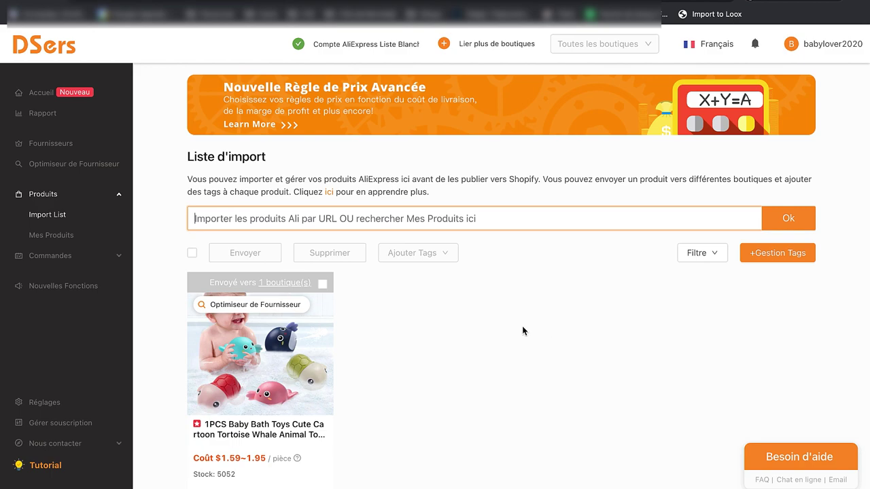
scroll(466, 307, "down", 3)
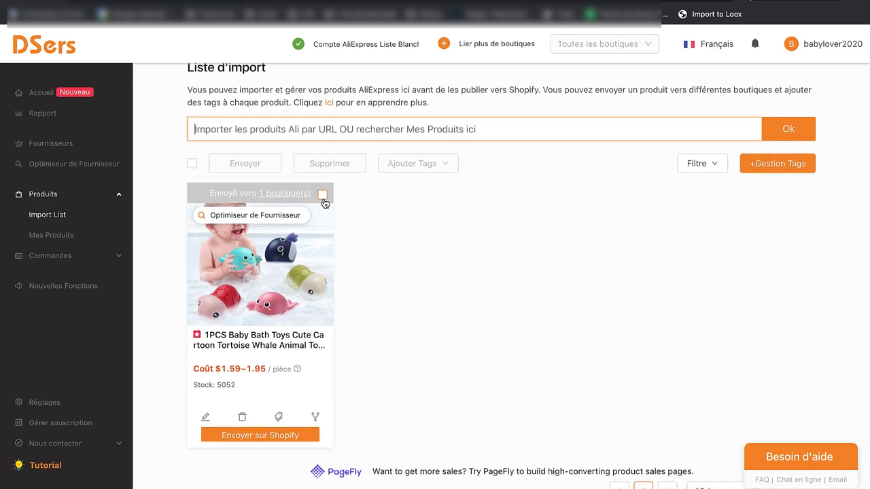
left_click(265, 436)
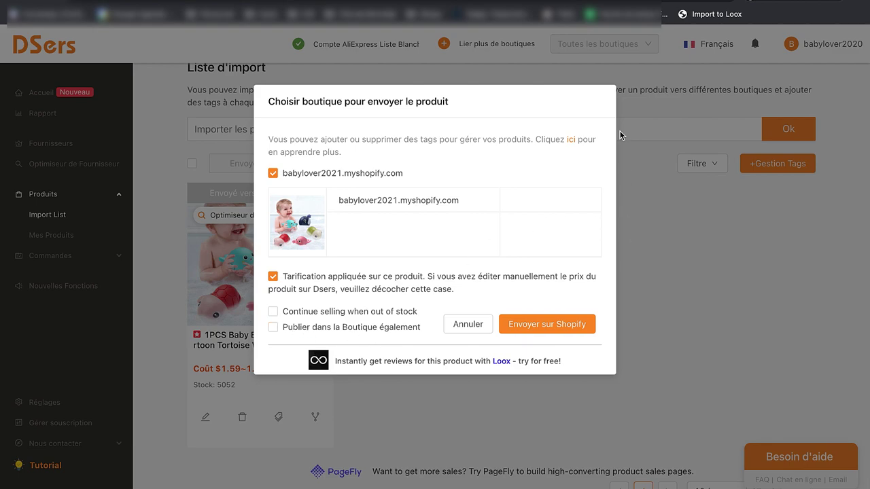
left_click(459, 329)
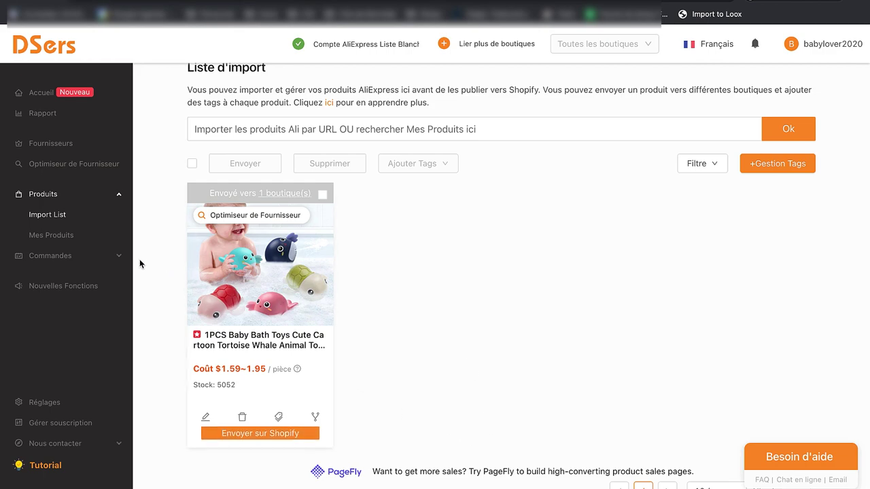
left_click(73, 256)
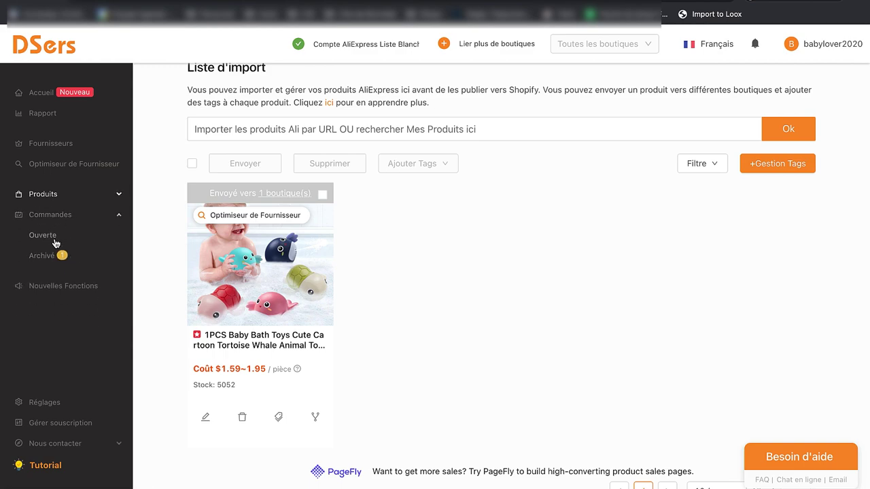
left_click(55, 241)
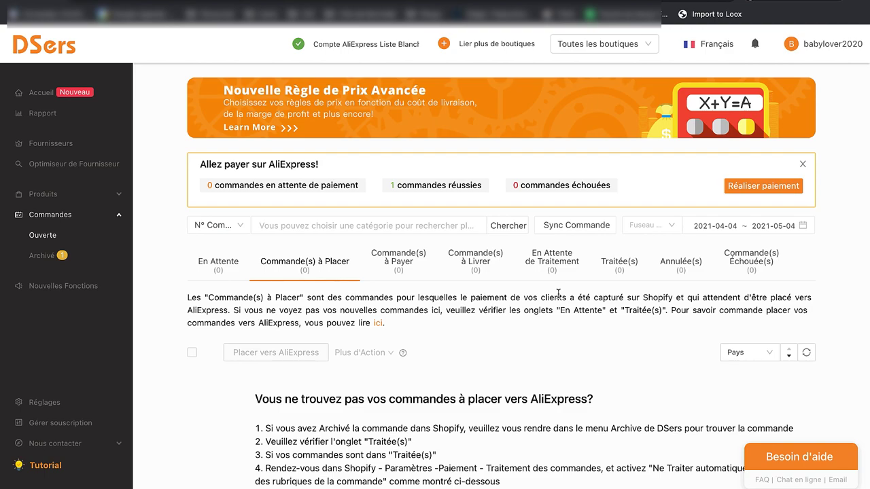
Step: Review DSers open orders, confirming none are waiting to be placed
scroll(401, 308, "down", 1)
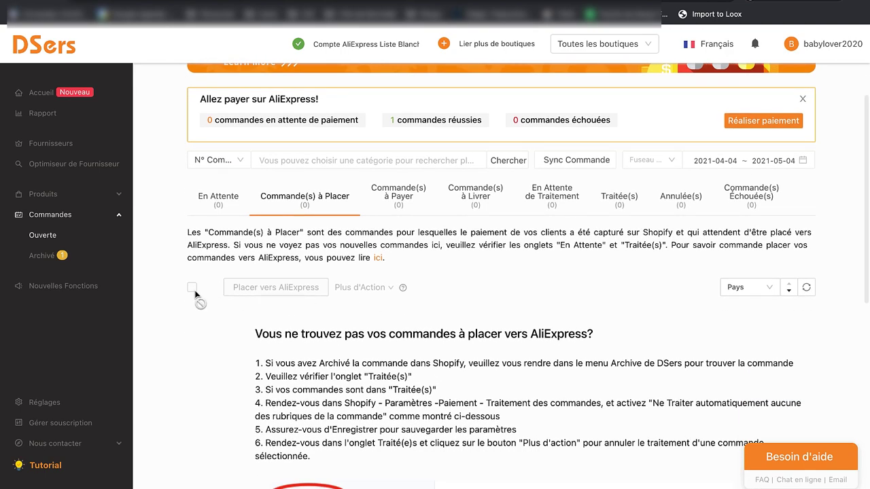
mouse_move(232, 294)
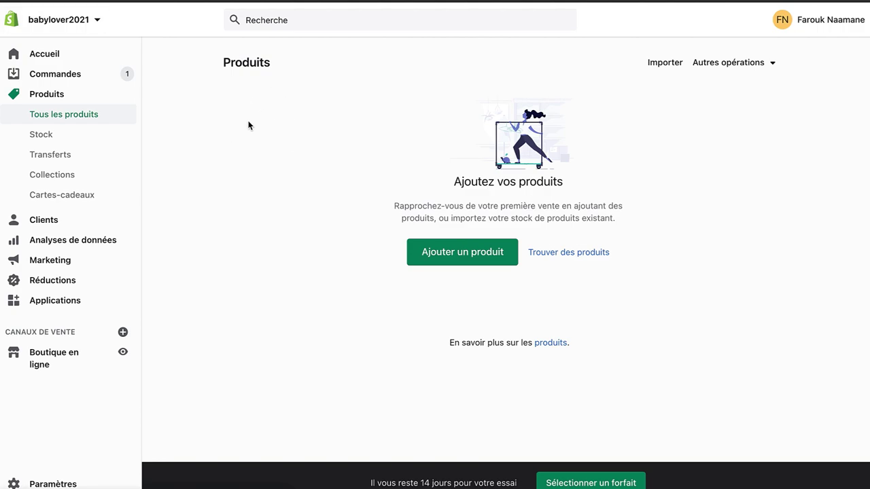
Step: Browse the storefront catalogue, then open the bath toy product's sales channel settings
left_click(124, 353)
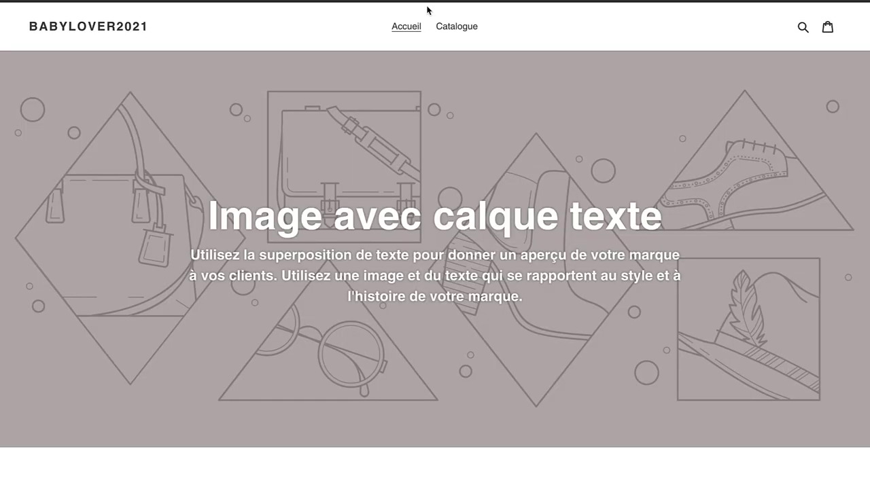
left_click(455, 30)
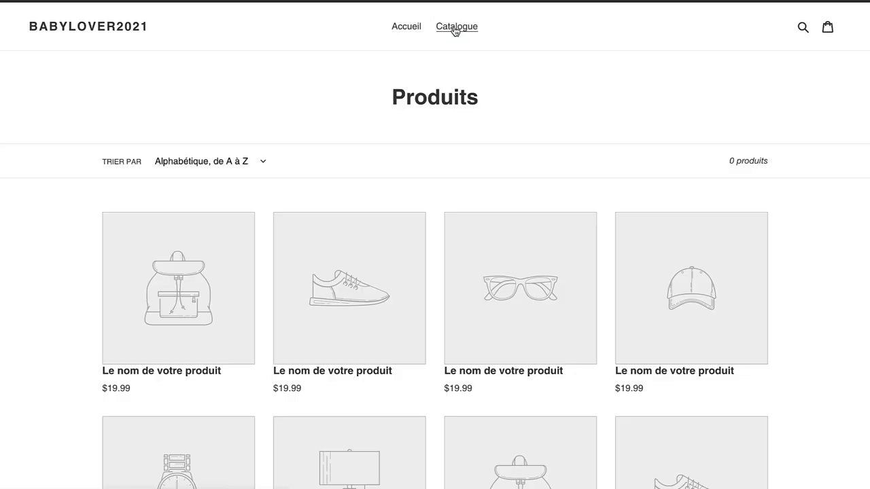
scroll(435, 242, "down", 5)
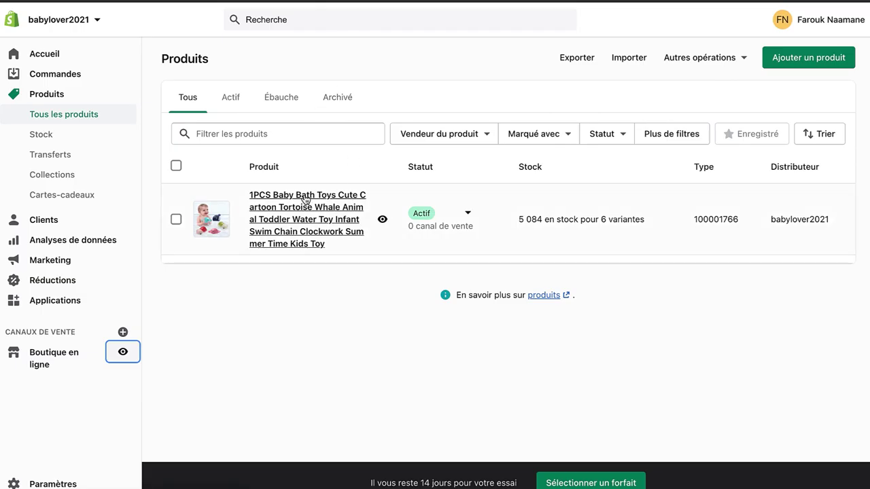
left_click(298, 224)
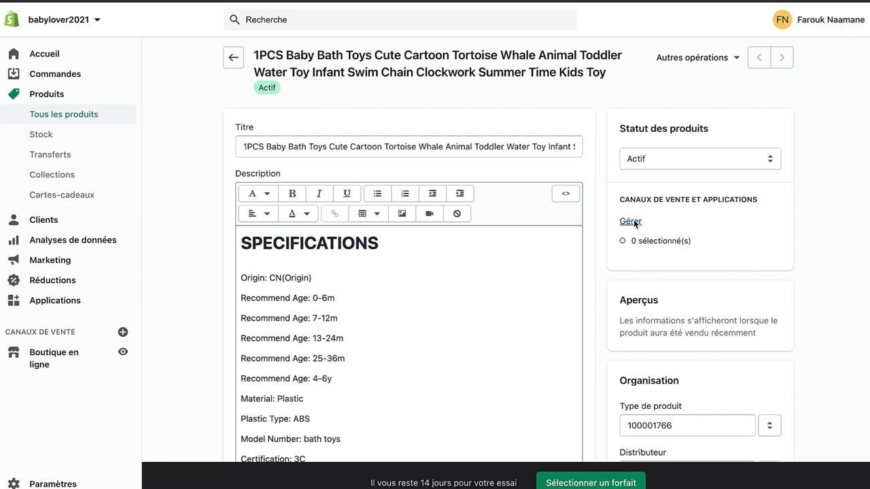
left_click(630, 223)
Step: Publish the bath toy to Boutique en ligne, save it, and preview it in the storefront
left_click(339, 258)
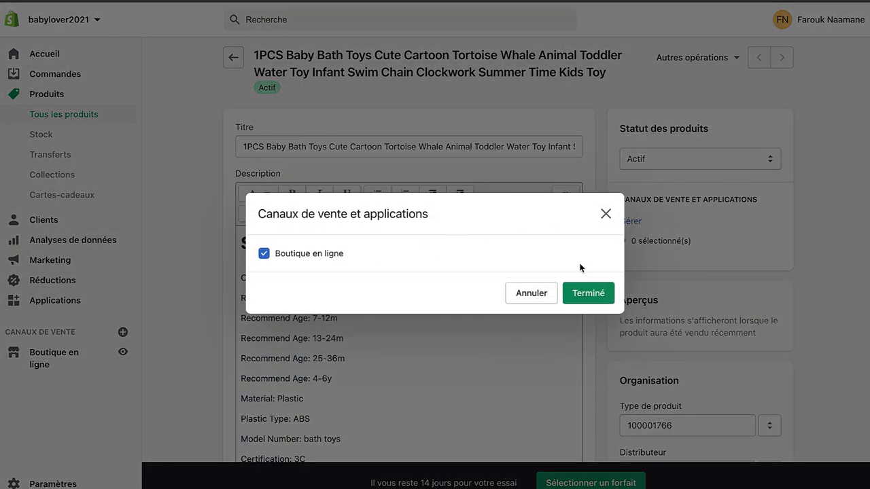
left_click(583, 293)
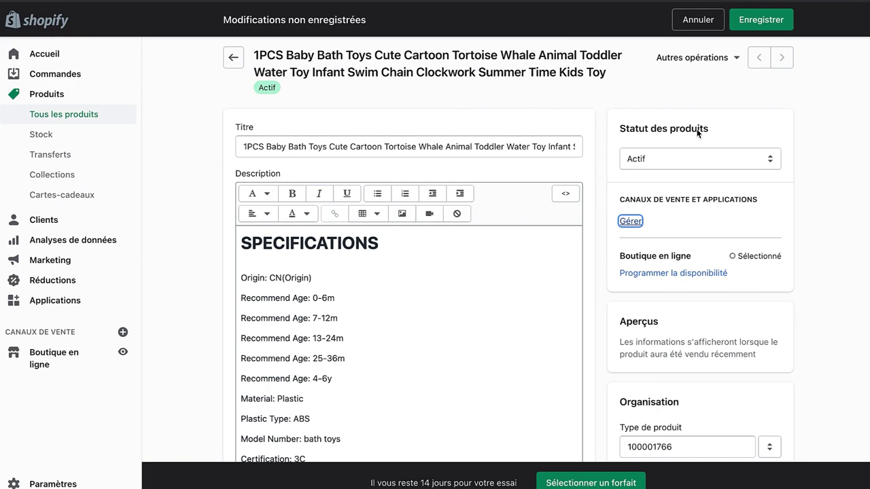
left_click(750, 20)
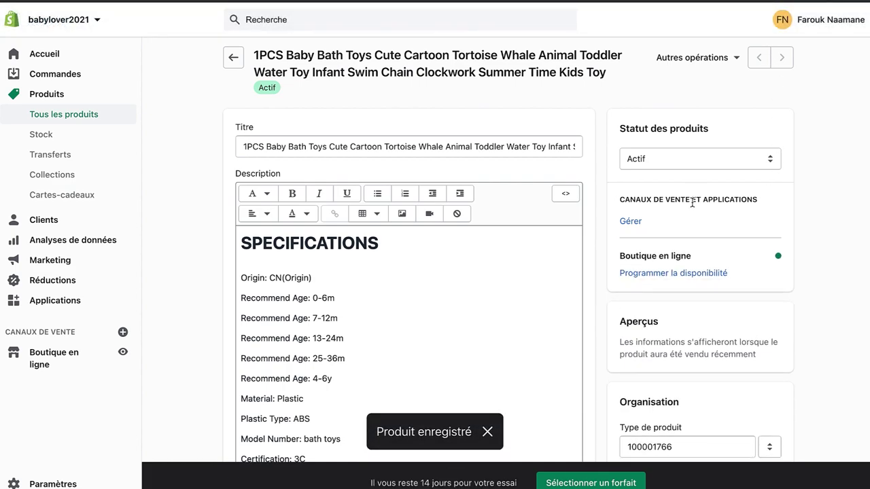
left_click(669, 60)
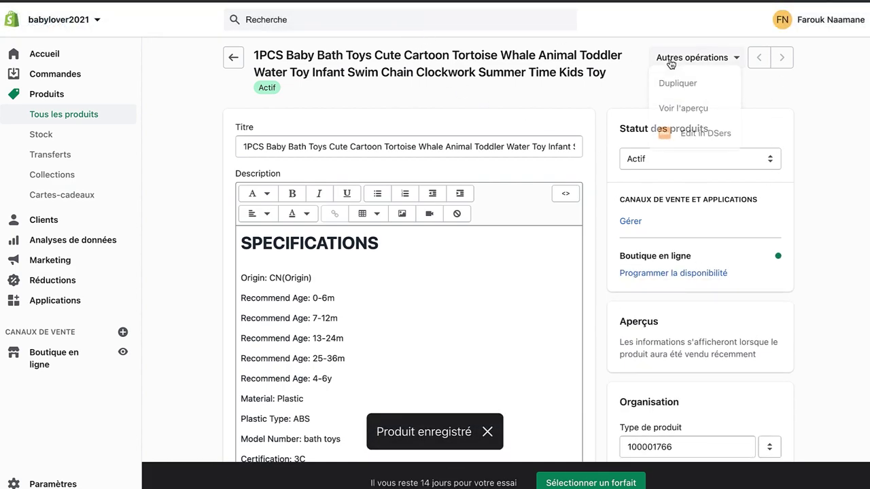
left_click(684, 110)
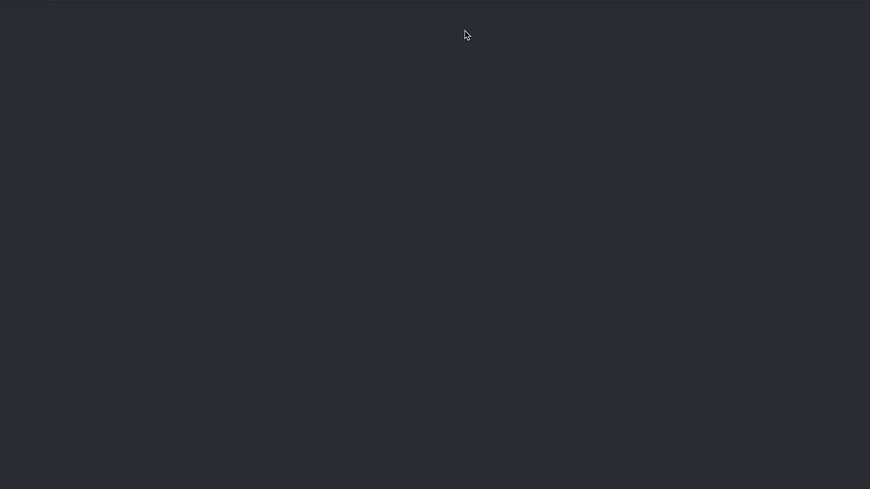
Step: Look over the bath toy's storefront preview, then return to the admin's Tous les produits list
scroll(525, 157, "down", 3)
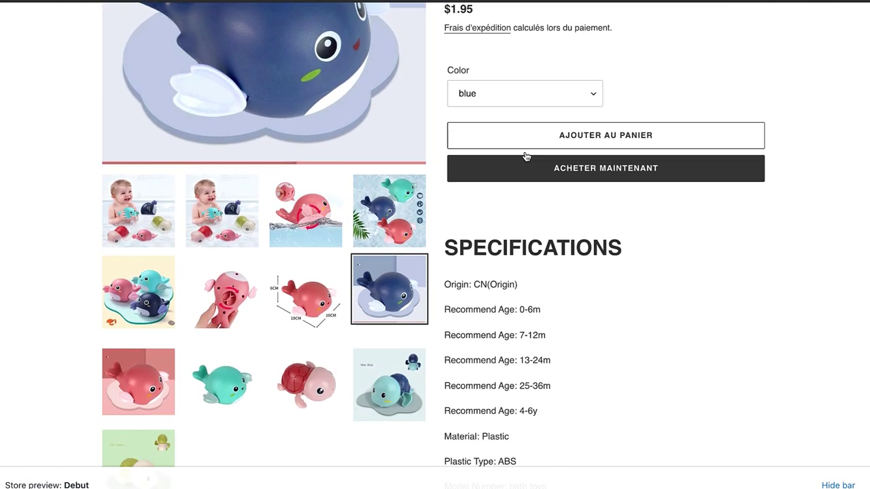
scroll(525, 157, "down", 10)
scroll(524, 151, "up", 14)
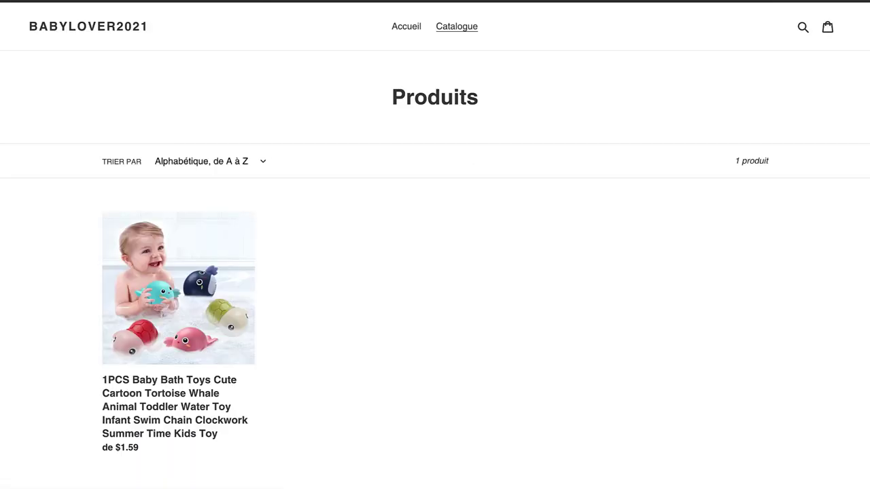
scroll(410, 246, "down", 3)
scroll(409, 246, "up", 3)
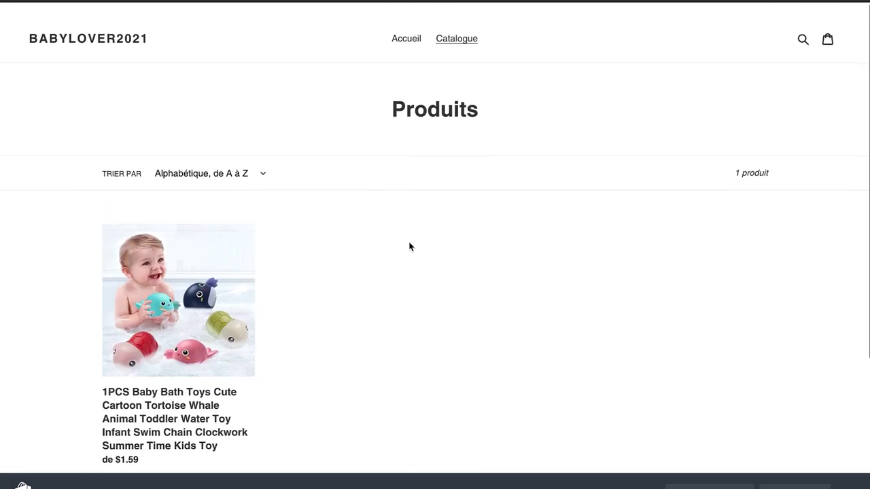
scroll(409, 247, "down", 2)
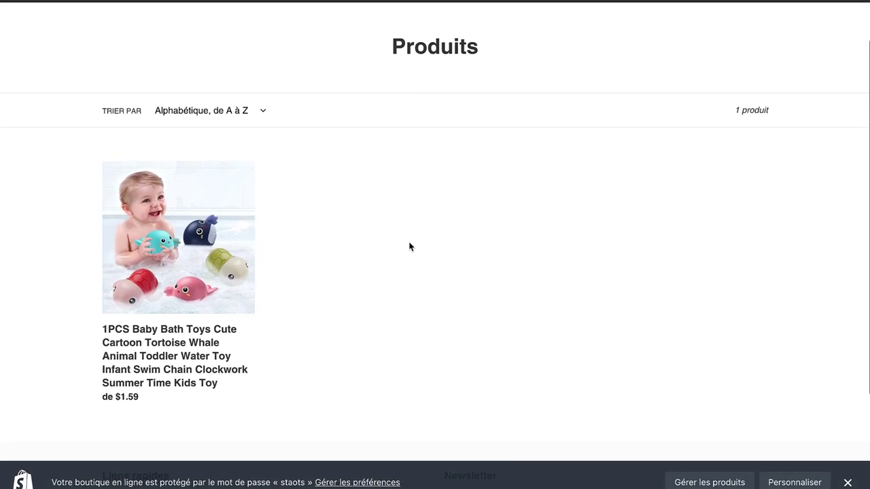
scroll(410, 247, "up", 2)
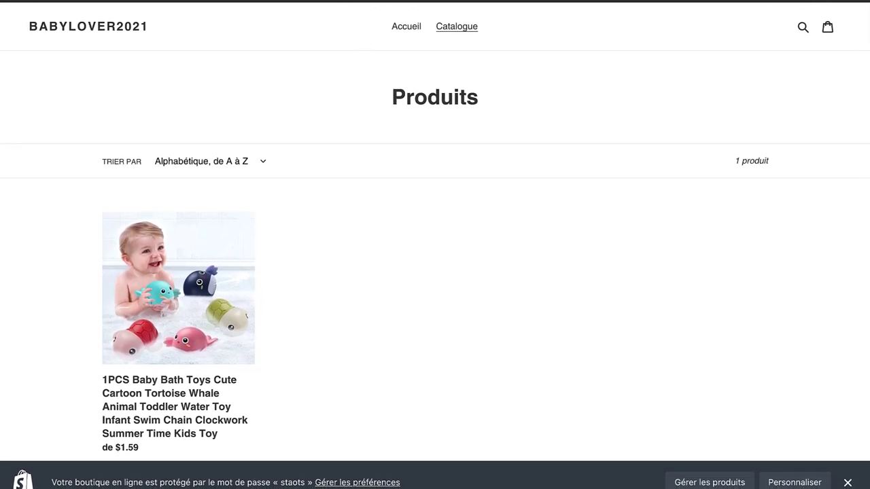
left_click(245, 1)
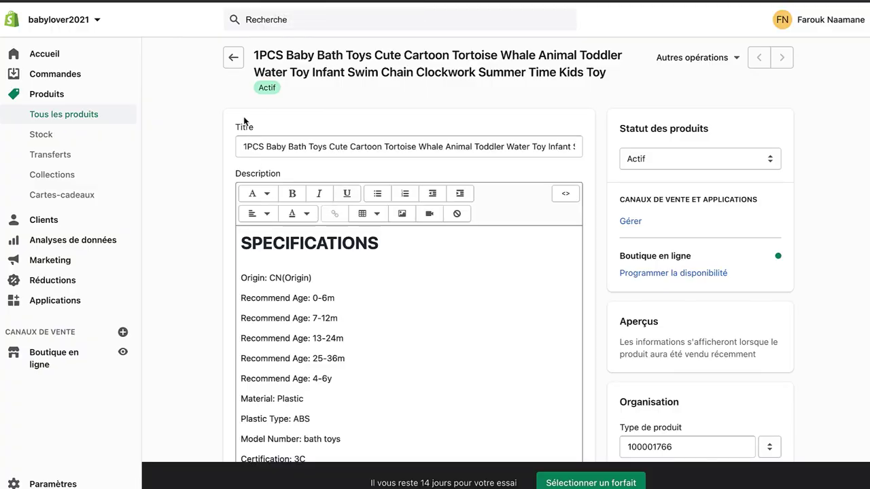
left_click(117, 116)
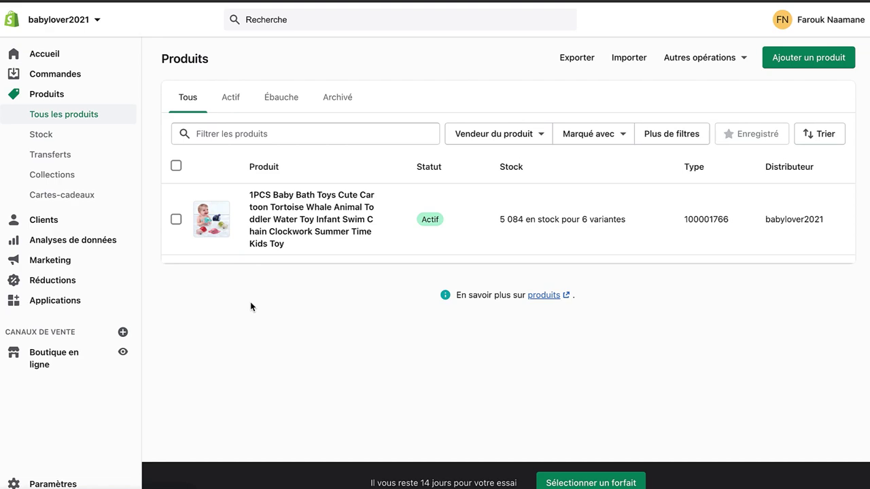
Step: Replace the bath toy's long product title with 'BabyToy by BabyLover'
left_click(279, 221)
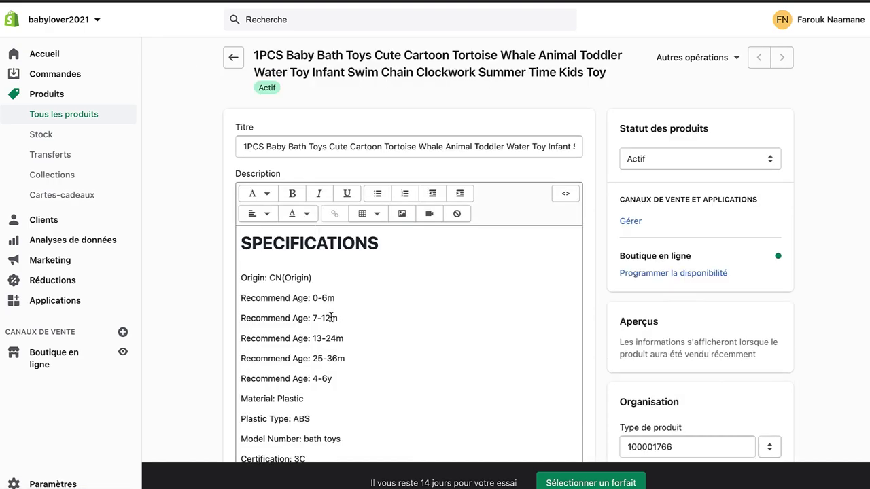
left_click(311, 154)
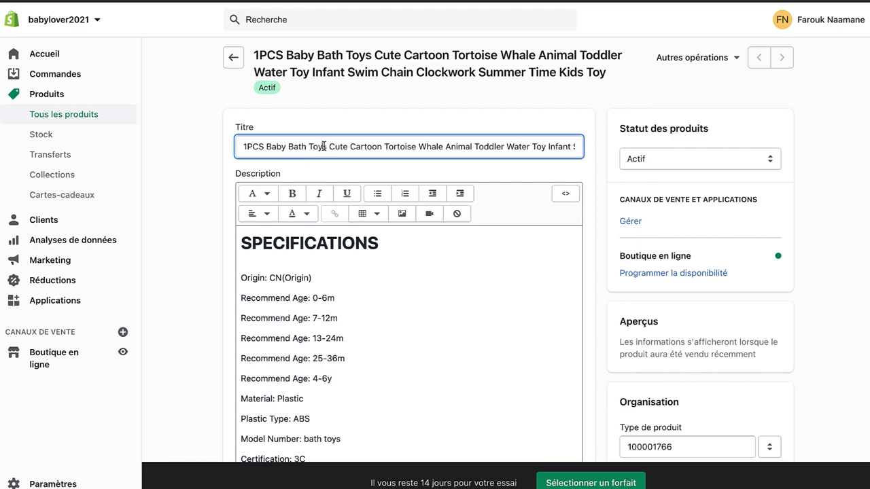
key("ctrl+a")
type("B")
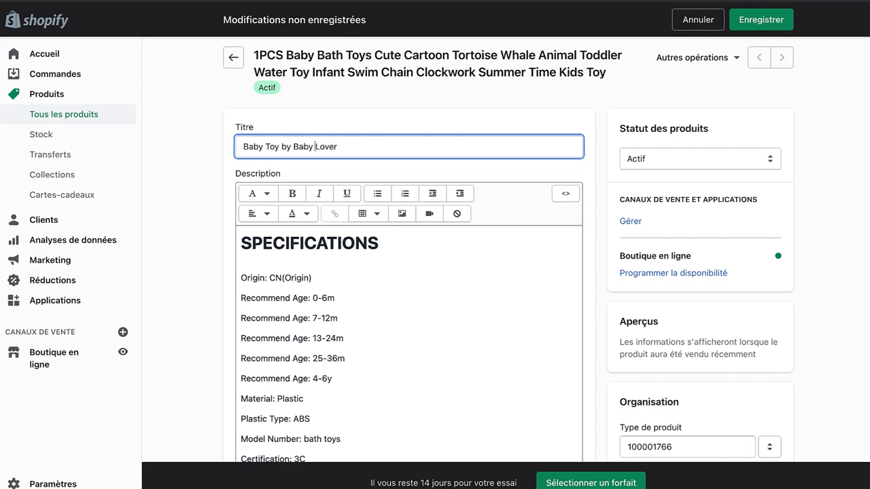
key("BackSpace")
key("BackSpace")
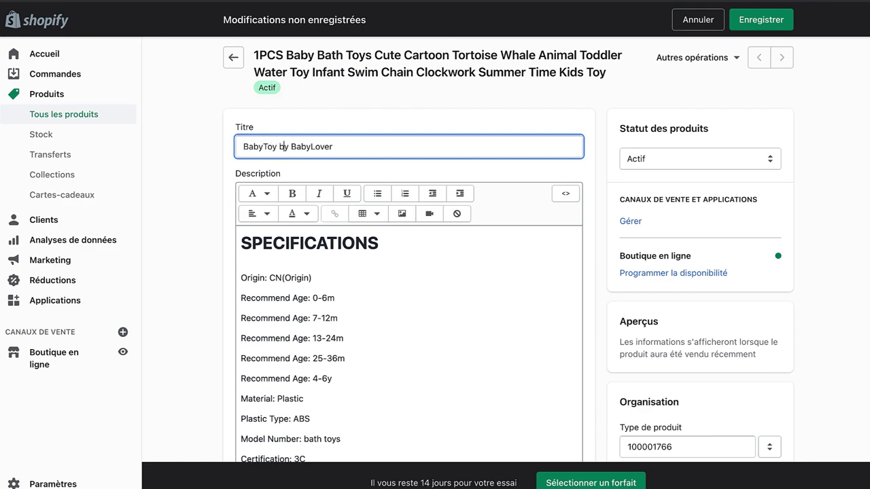
triple_click(329, 150)
left_click(163, 184)
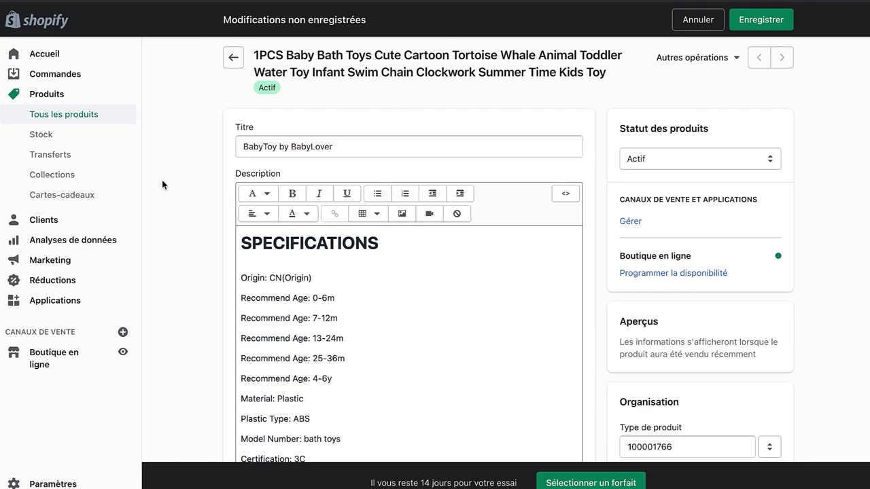
scroll(180, 216, "down", 3)
scroll(180, 216, "down", 15)
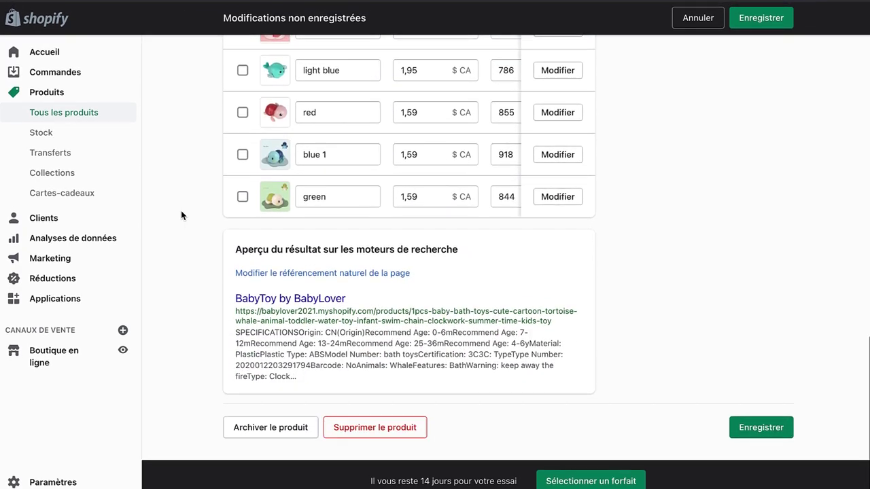
left_click(270, 275)
Step: Select the product's entire URL handle in the search-engine listing settings
scroll(374, 376, "down", 5)
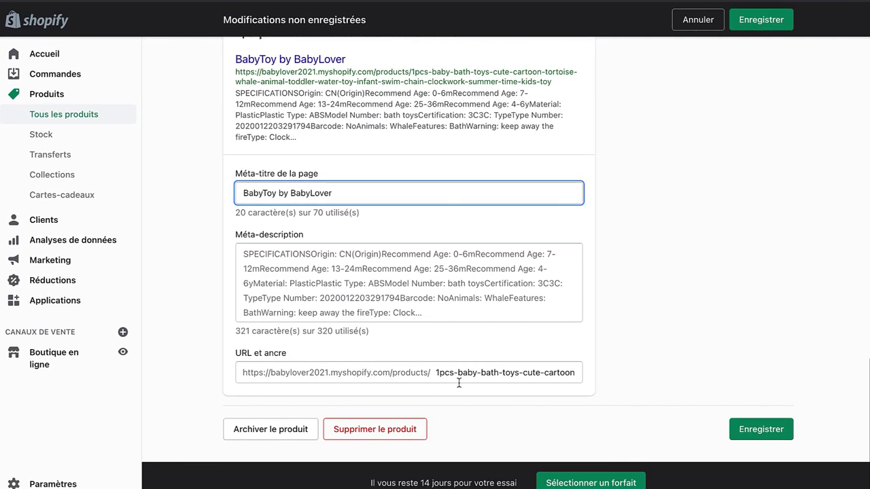
left_click(436, 375)
left_click(464, 376)
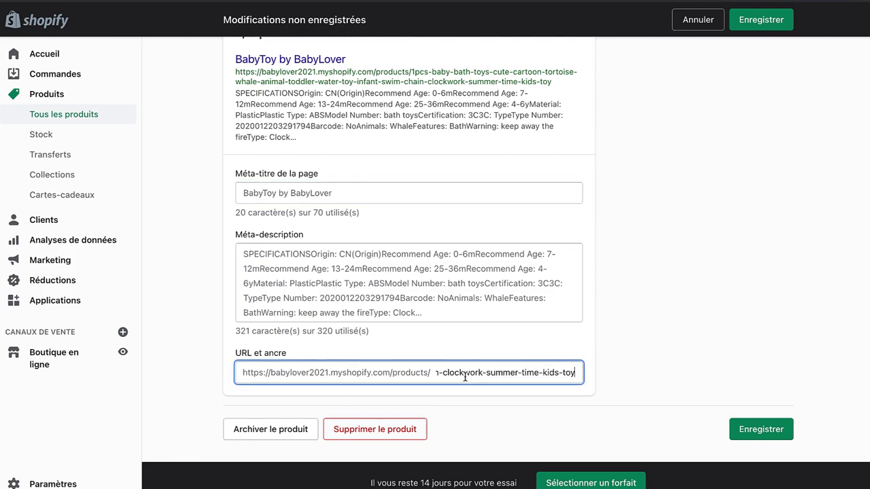
left_click_drag(442, 370, 420, 369)
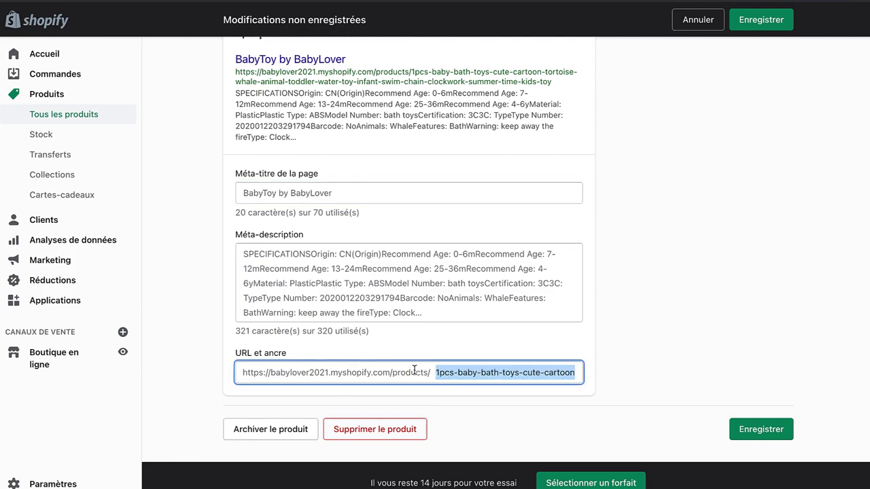
left_click(437, 373)
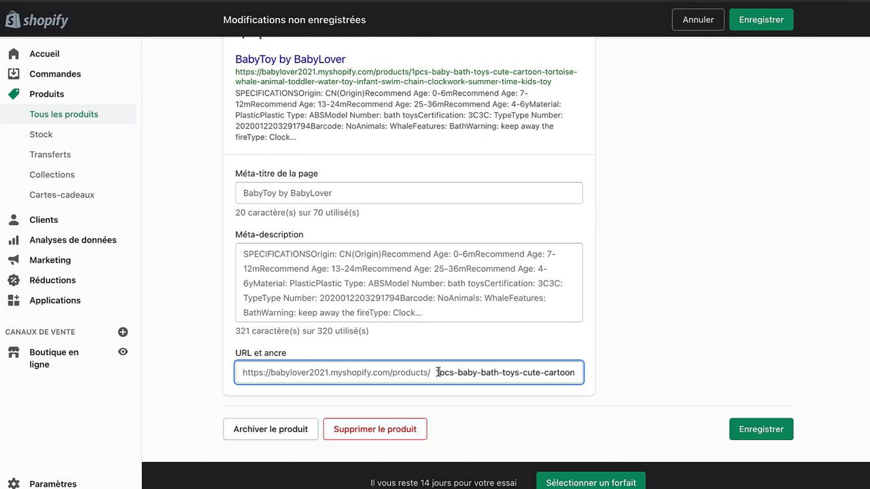
triple_click(497, 377)
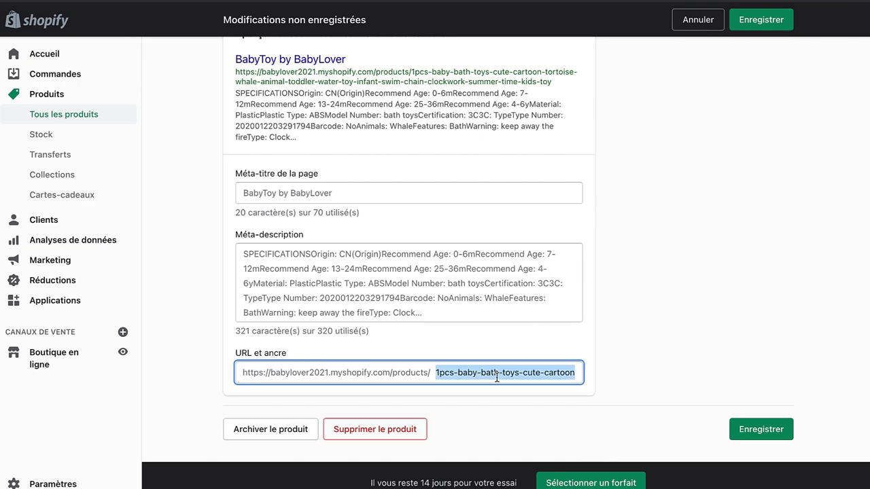
scroll(505, 169, "up", 15)
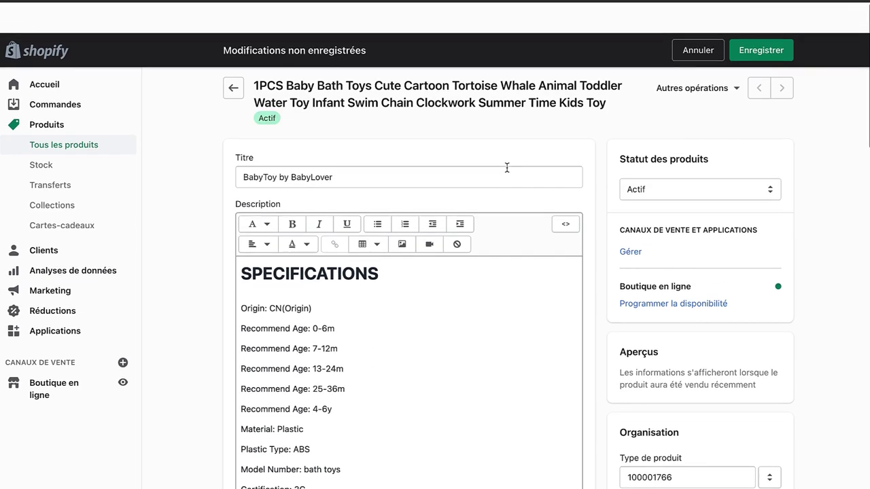
scroll(631, 278, "down", 10)
scroll(631, 278, "down", 15)
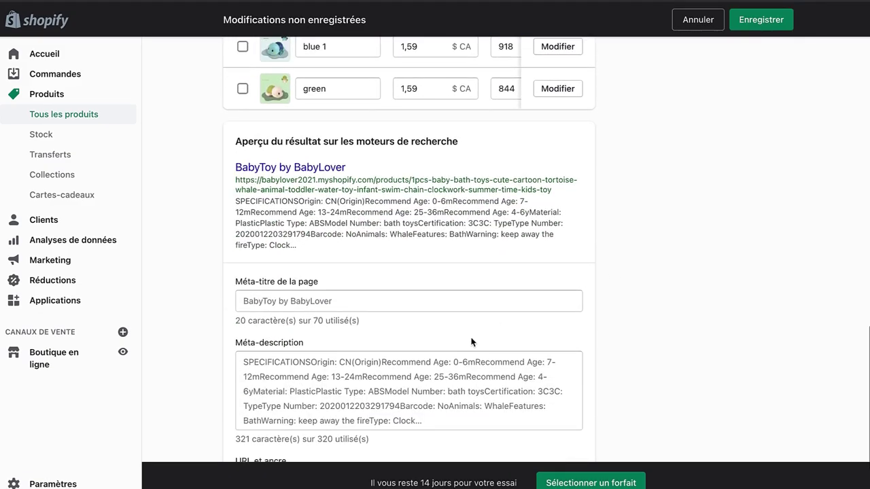
left_click_drag(437, 374, 594, 376)
key("ctrl+c")
Step: Switch to the storefront catalogue still listing the bath toy under its original title
scroll(601, 371, "up", 15)
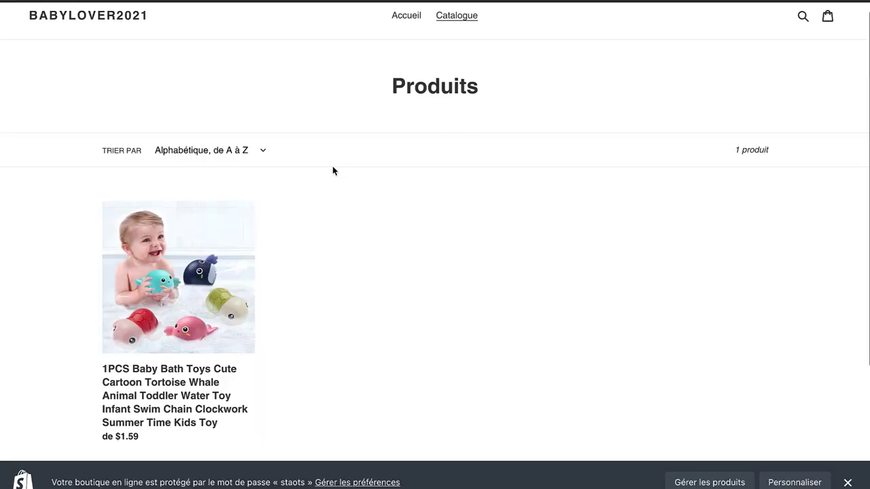
scroll(332, 171, "down", 3)
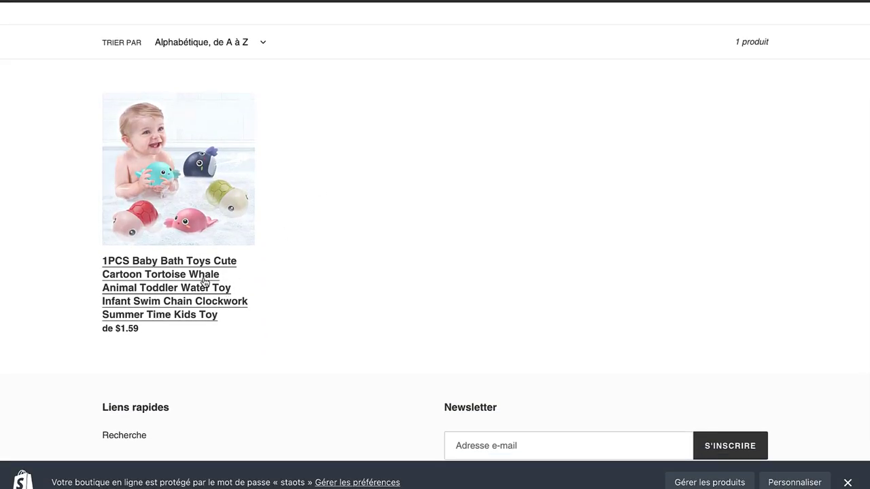
left_click(203, 284)
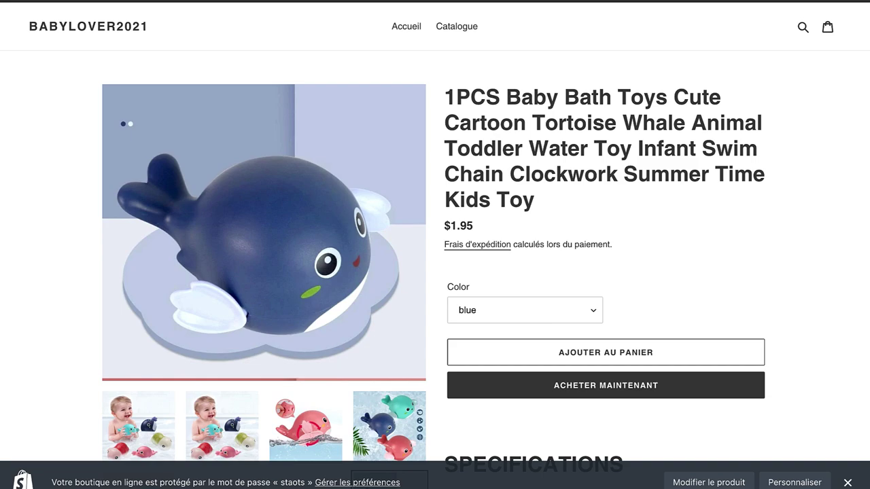
Step: Search Google privately for the copied product handle and open the first AliExpress result
key("ctrl+shift+n")
key("ctrl+v")
key("Return")
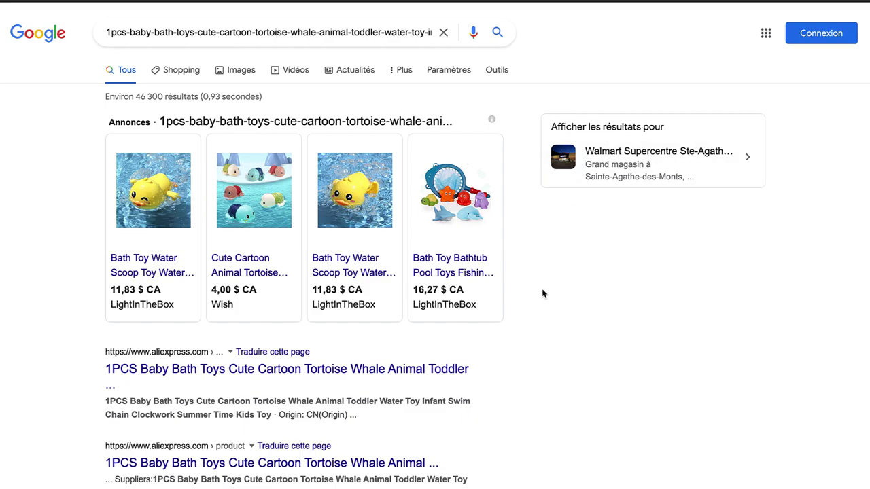
scroll(541, 288, "down", 2)
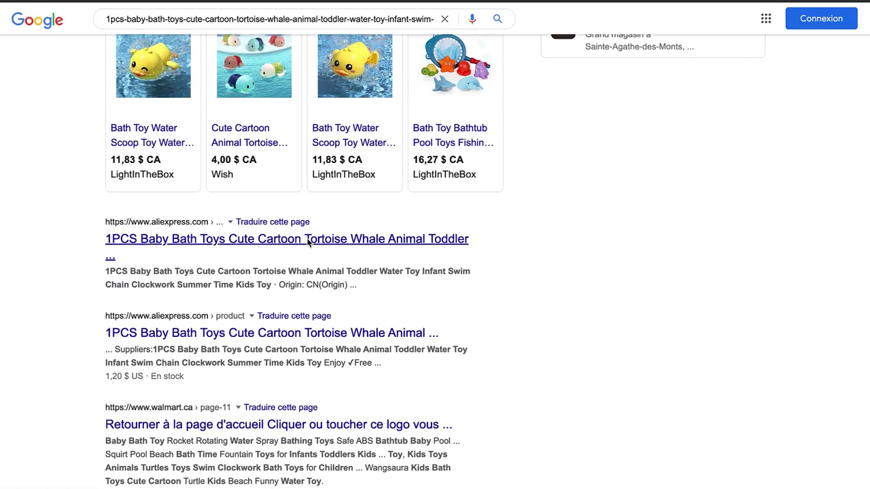
left_click(307, 241)
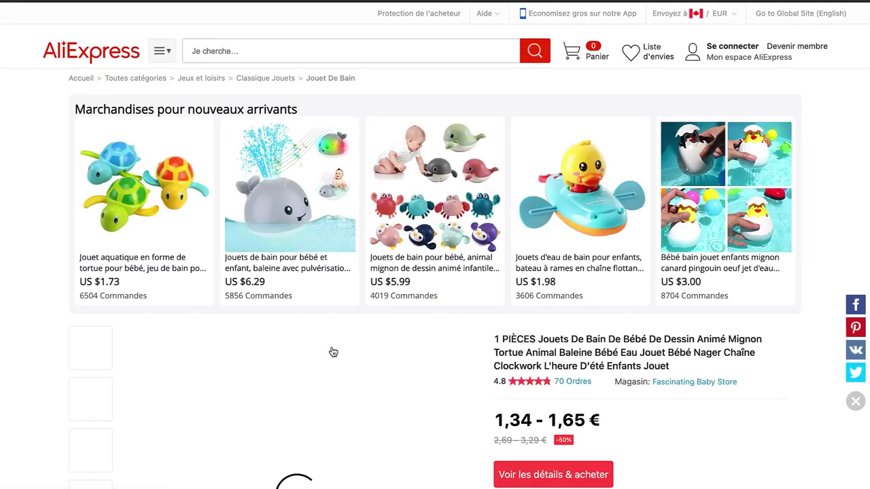
scroll(374, 365, "down", 2)
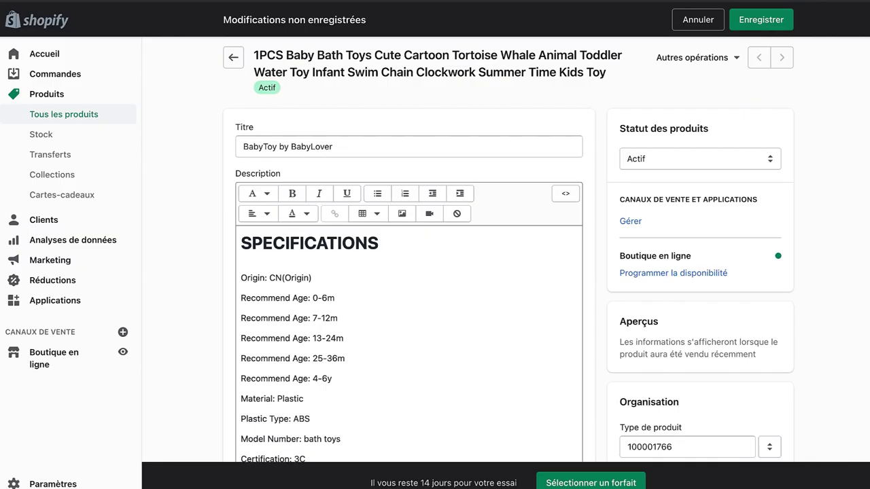
Step: Replace the long product URL handle with 'babytoy' and save the product
scroll(191, 214, "down", 20)
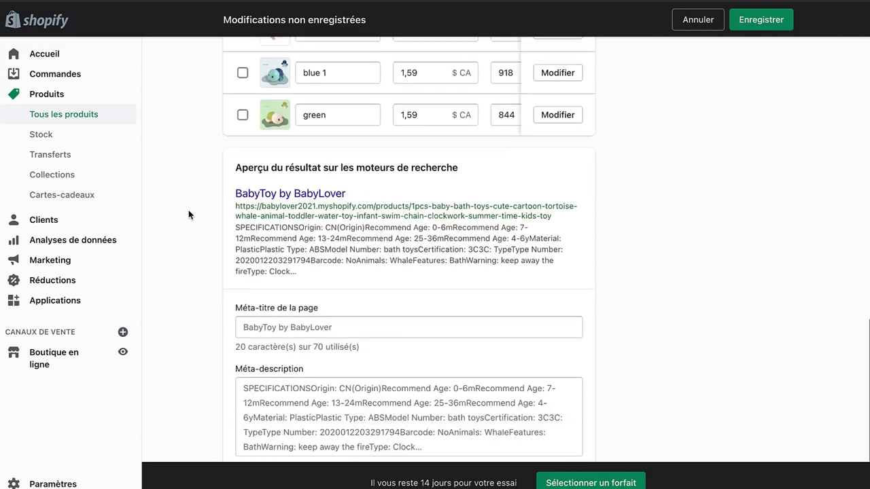
left_click(460, 311)
key("Tab")
triple_click(455, 374)
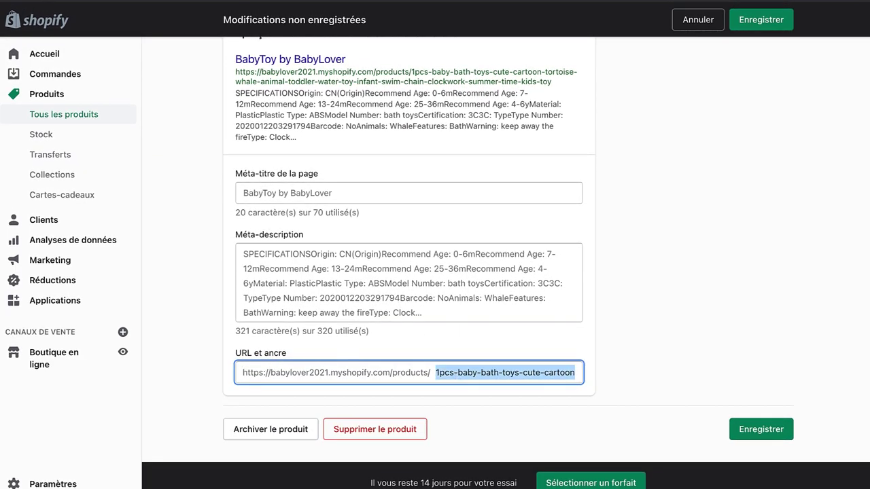
type("babytoy")
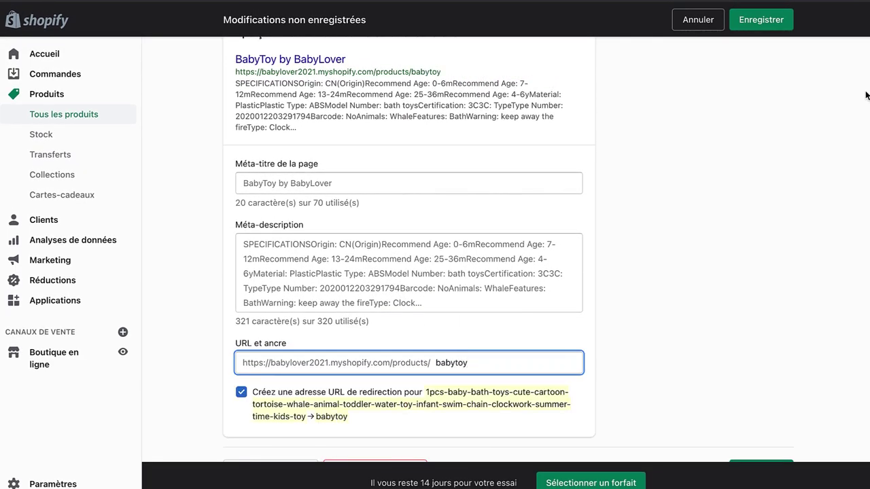
left_click(761, 19)
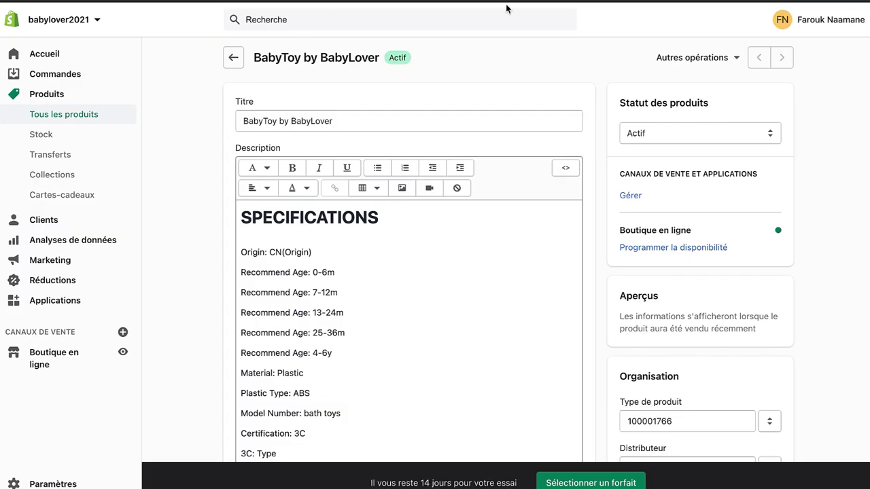
Step: Preview the product in the online store and check the 'BabyToy by BabyLover' title
left_click(659, 60)
left_click(689, 107)
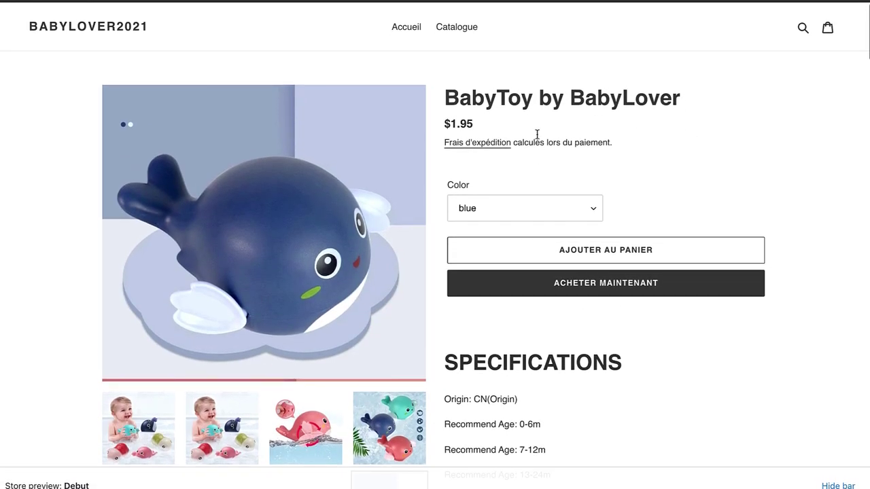
left_click_drag(455, 95, 662, 97)
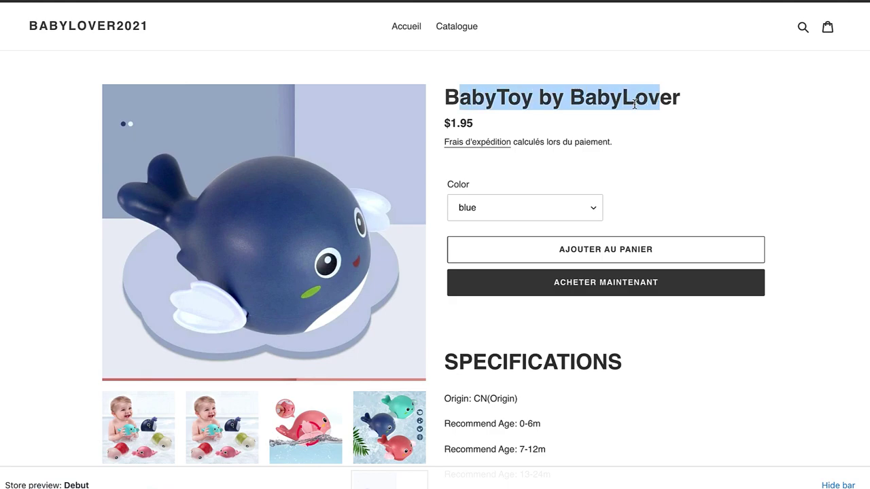
left_click(633, 103)
scroll(633, 103, "down", 12)
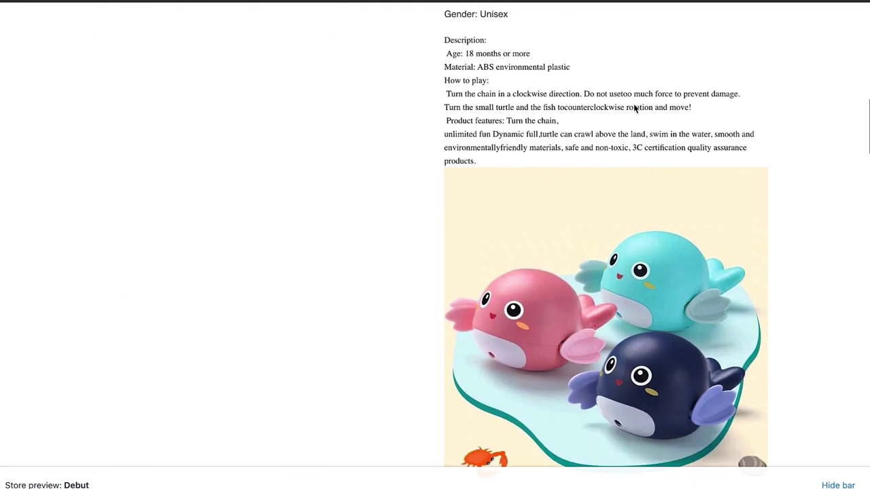
scroll(633, 103, "up", 15)
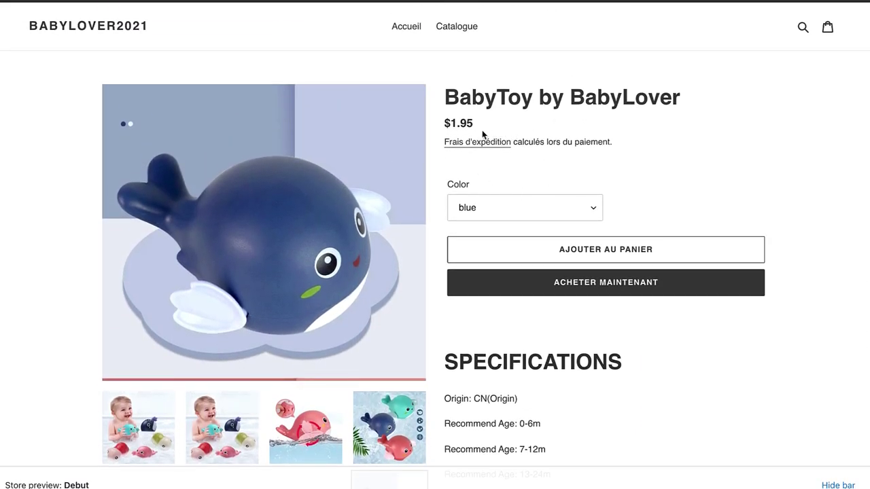
Step: Verify the $1.95 store price, then view the AliExpress shipping options to Canada
left_click_drag(480, 131, 453, 125)
left_click(449, 129)
left_click(477, 130)
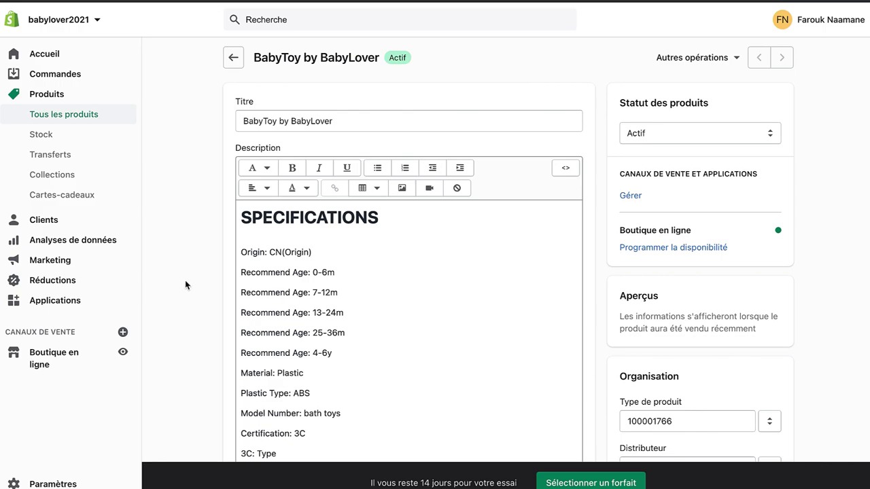
scroll(184, 280, "down", 15)
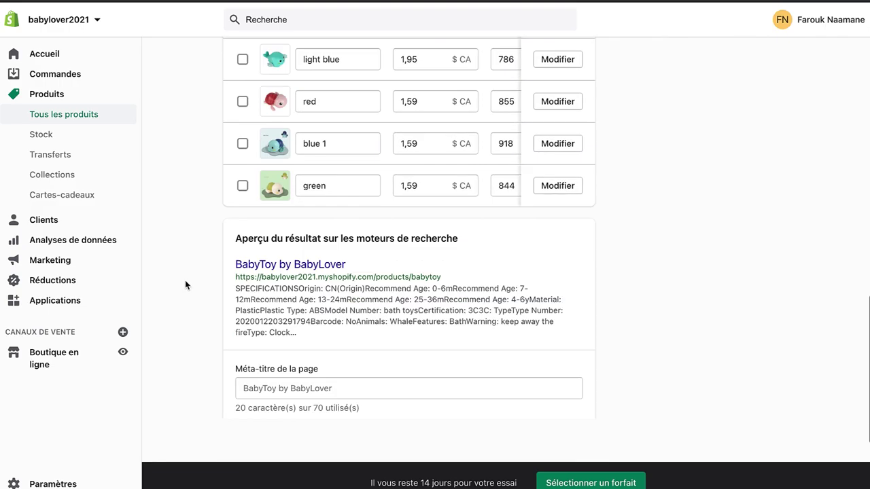
scroll(185, 282, "up", 3)
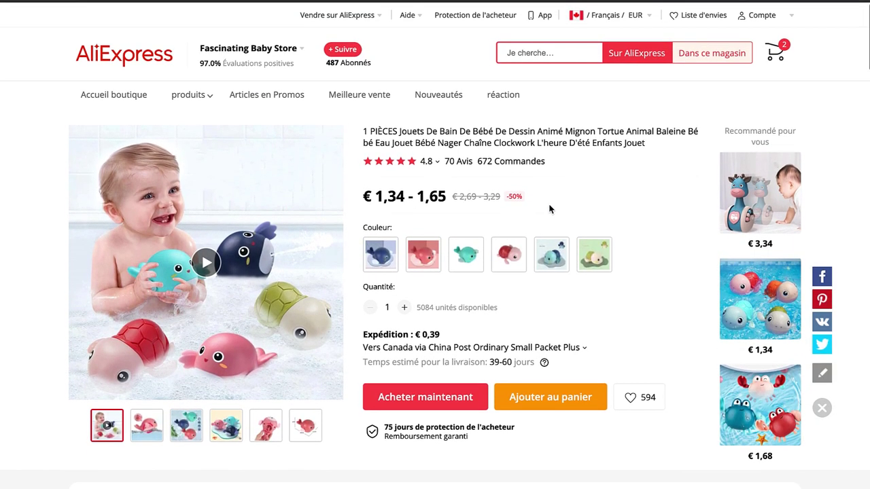
left_click(480, 347)
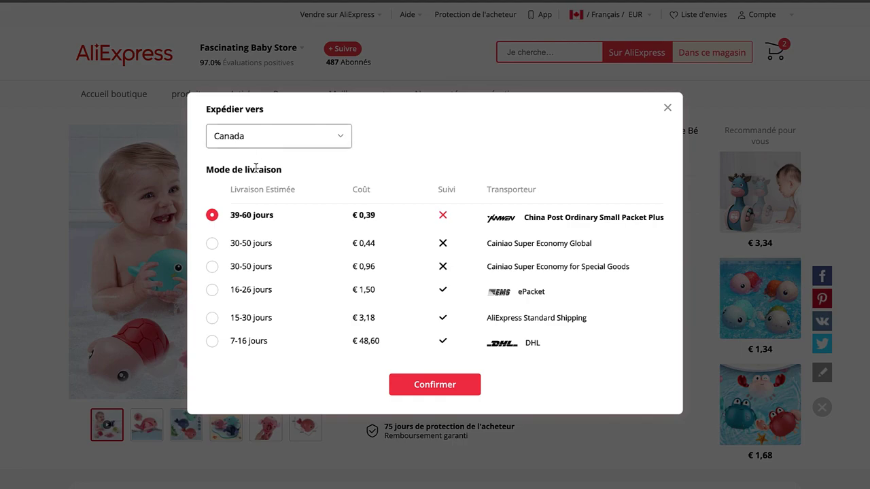
Step: Switch the AliExpress currency to Canadian Dollar (CAD) and save the settings
left_click(667, 108)
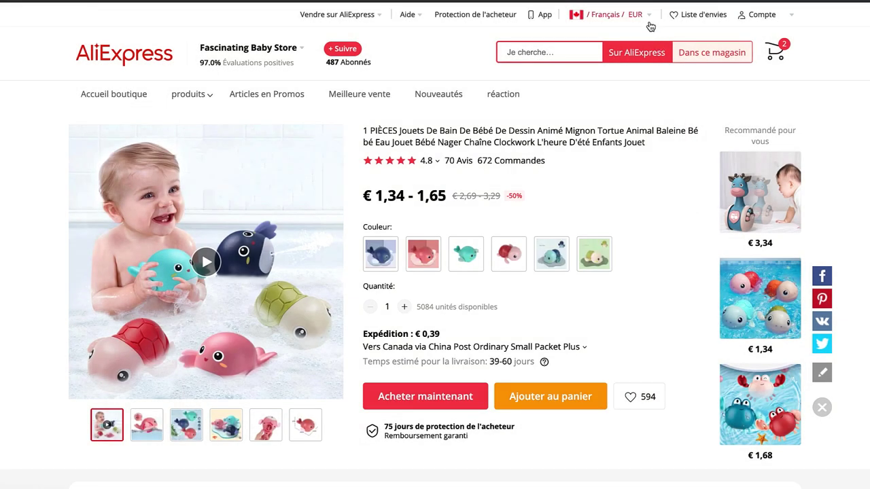
left_click(647, 15)
left_click(576, 151)
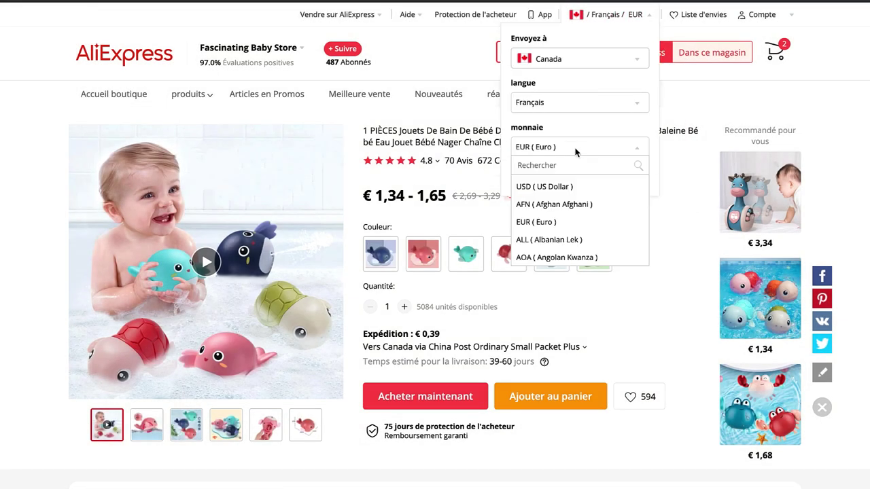
left_click(561, 164)
type("cad")
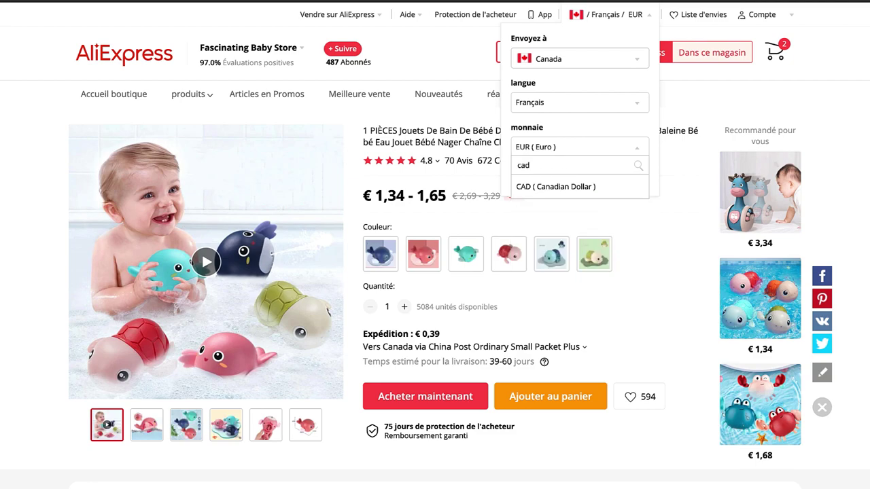
left_click(559, 186)
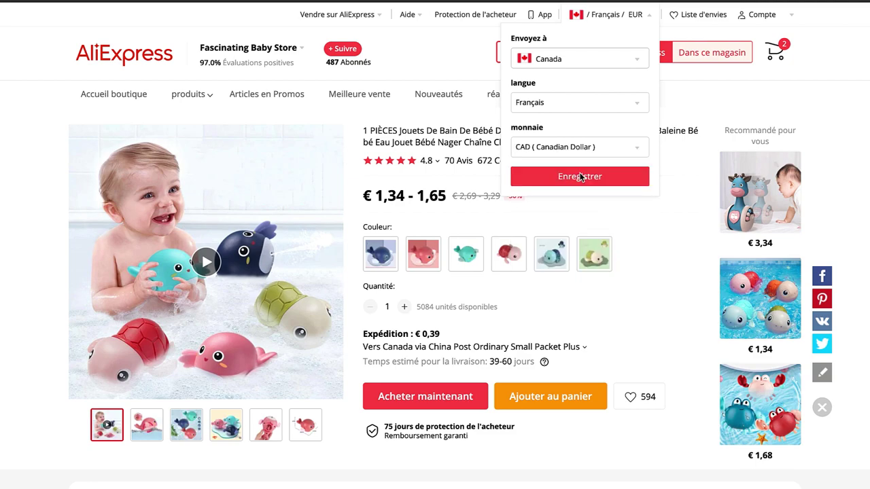
left_click(580, 180)
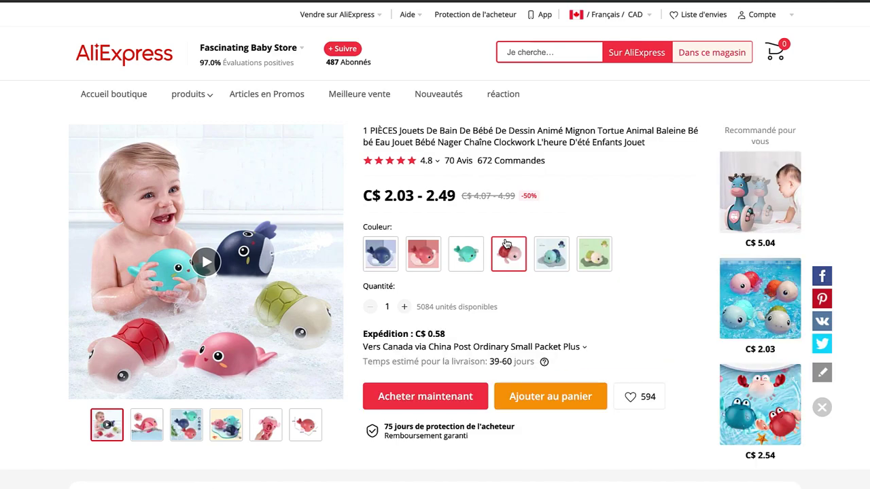
Step: Check each colour variant's C$ price, then choose 15-30 day AliExpress Standard Shipping to Canada
left_click(374, 259)
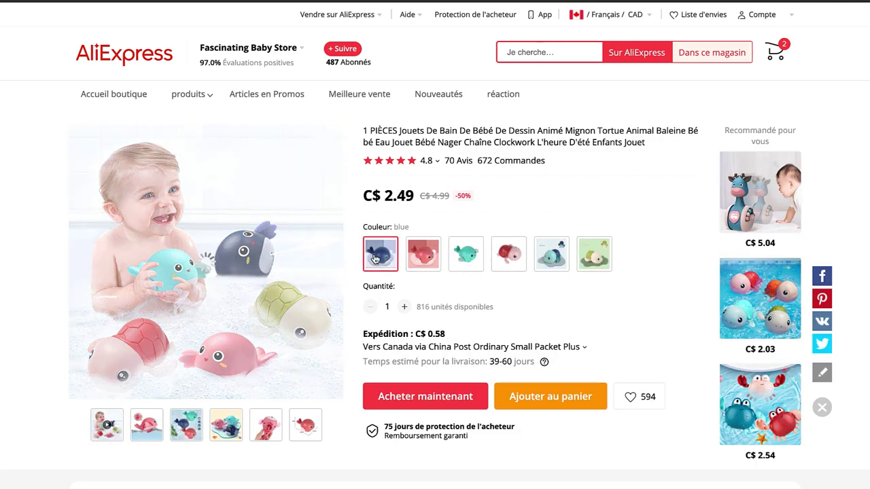
left_click(585, 253)
left_click(551, 255)
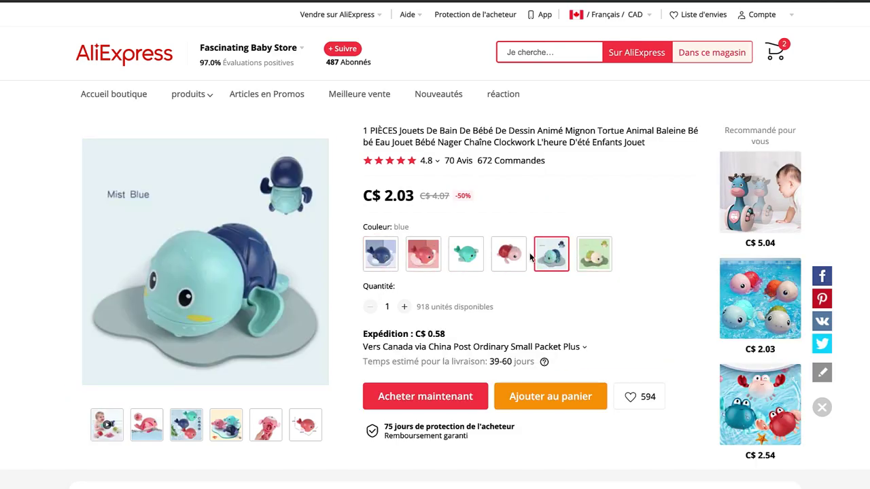
left_click(509, 255)
left_click(466, 255)
left_click(428, 258)
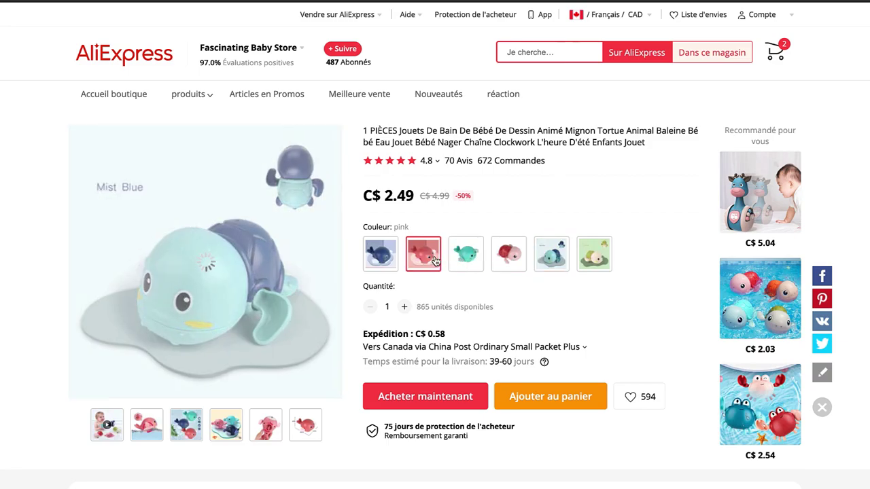
left_click(493, 345)
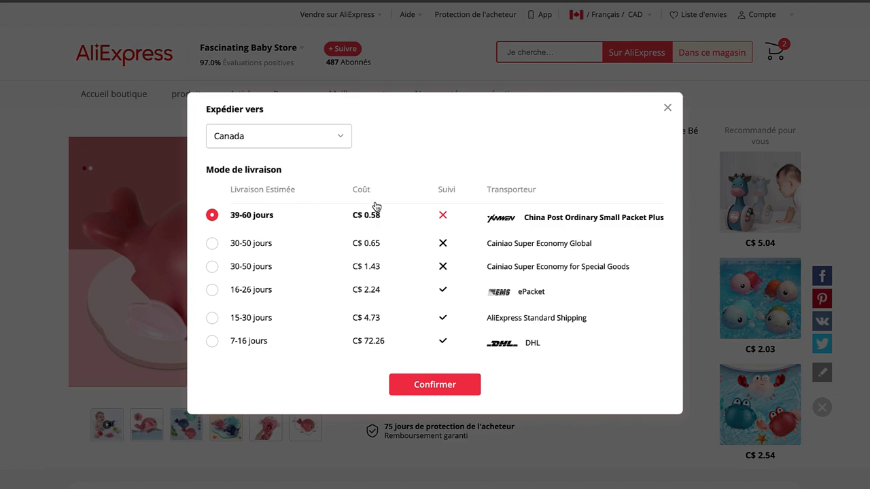
left_click(244, 319)
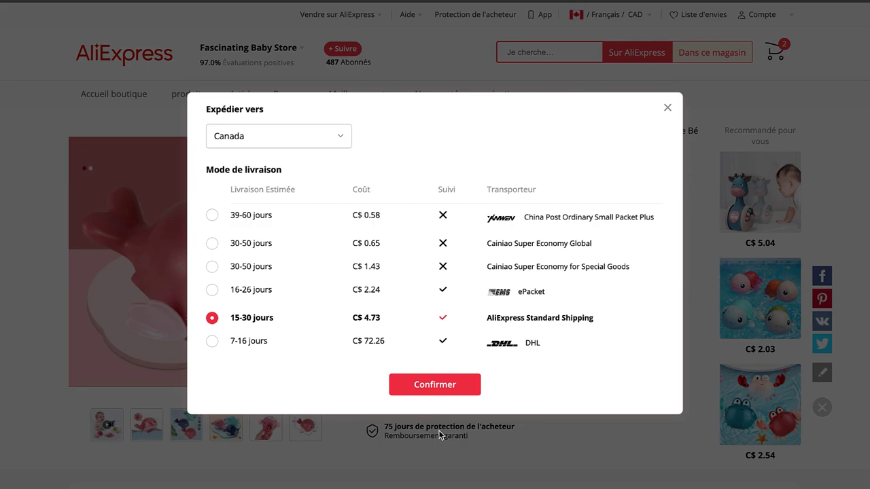
Step: Close the AliExpress shipping dialog and bring the Shopify product's six colour variants into view
left_click(668, 108)
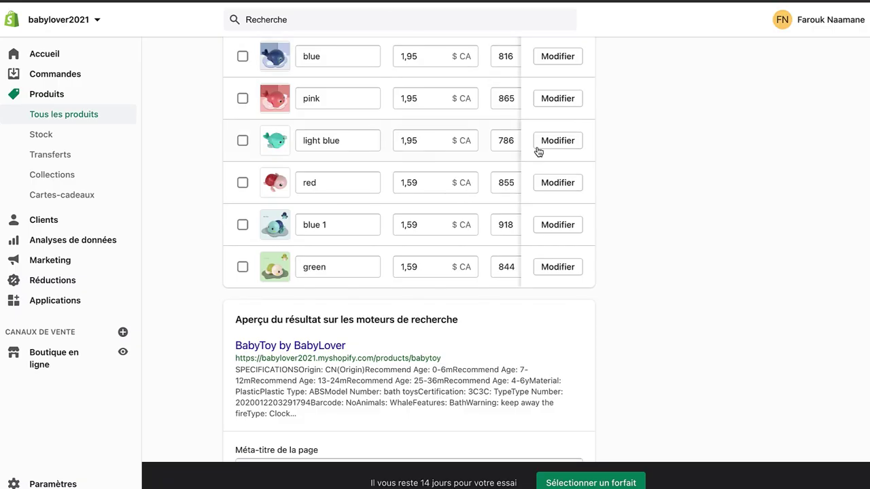
scroll(538, 151, "up", 3)
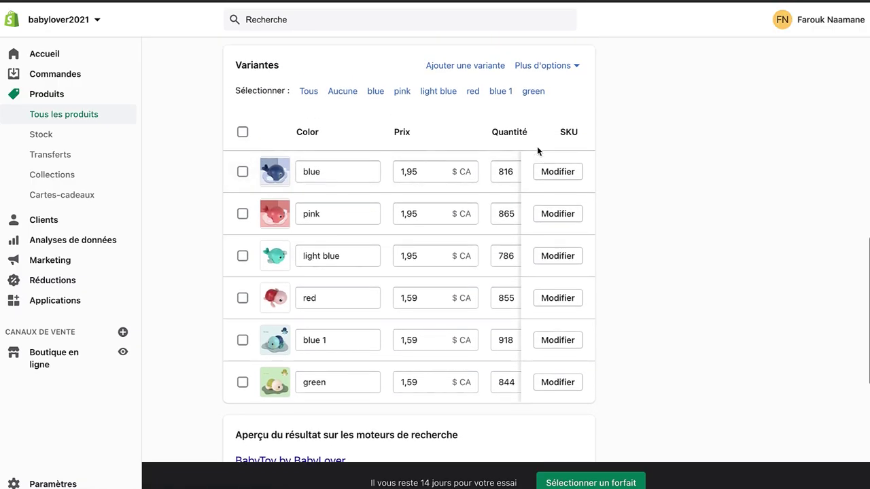
scroll(479, 191, "right", 3)
scroll(480, 192, "left", 3)
Step: Open all six variants in the bulk editor and set each price to 19.99
left_click(243, 133)
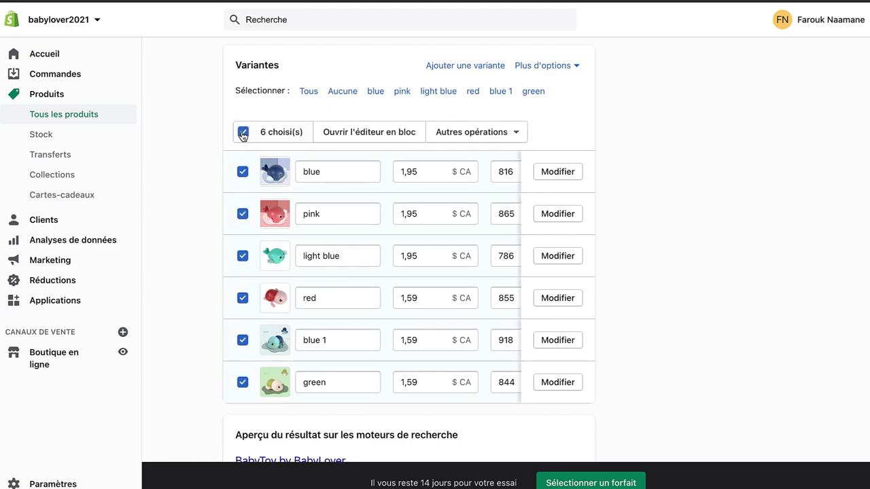
left_click(361, 134)
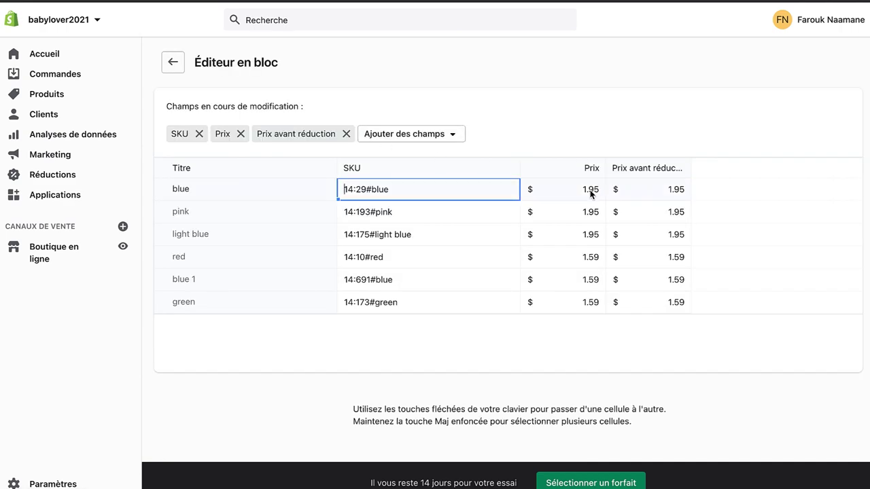
left_click(582, 193)
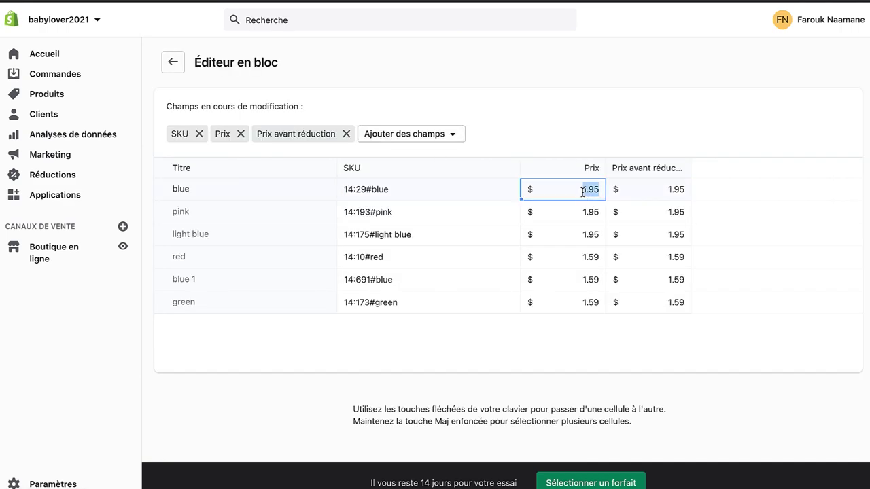
type("19.99")
key("Return")
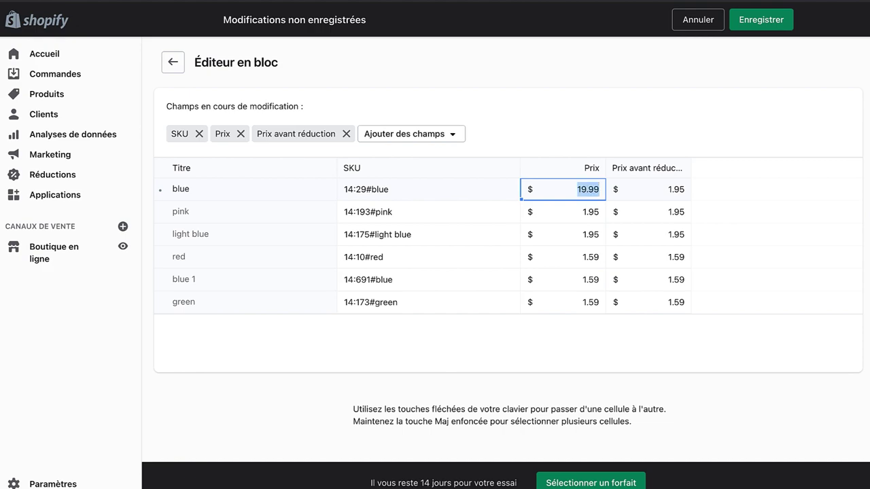
left_click(592, 211)
type("19.99")
left_click(592, 230)
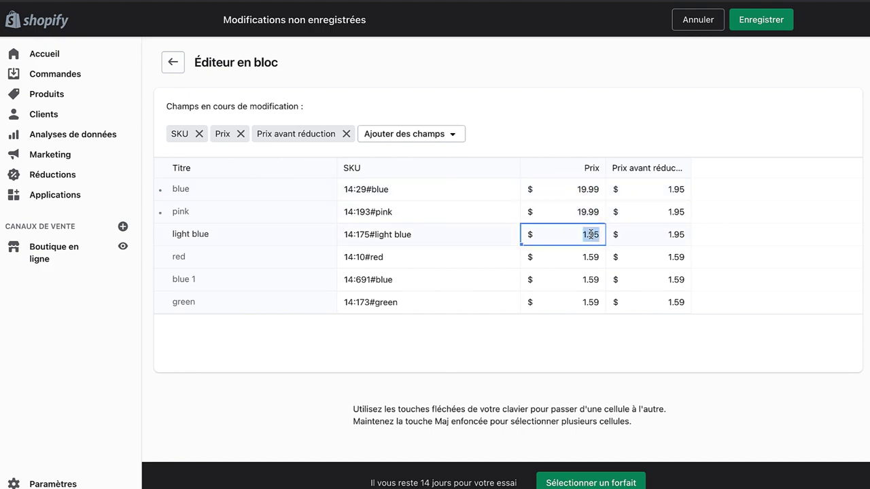
type("19.99")
left_click(589, 257)
type("19.99")
left_click(592, 279)
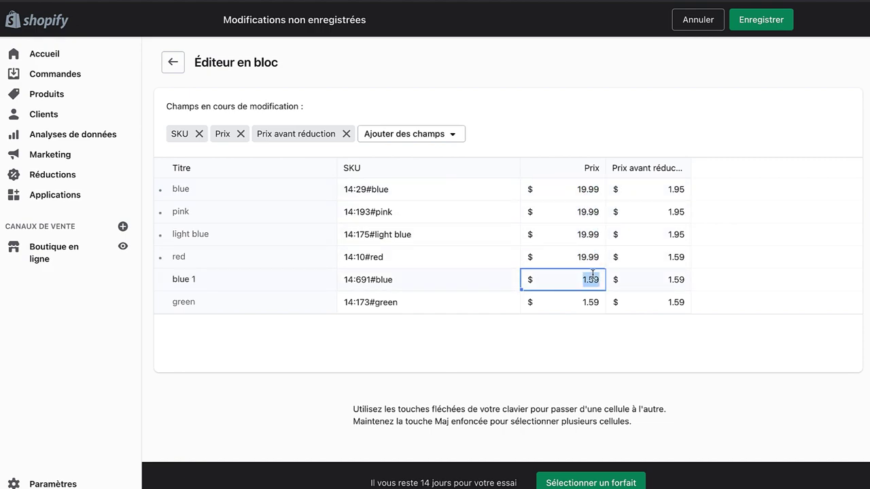
type("19.99")
left_click(593, 302)
type("19.99")
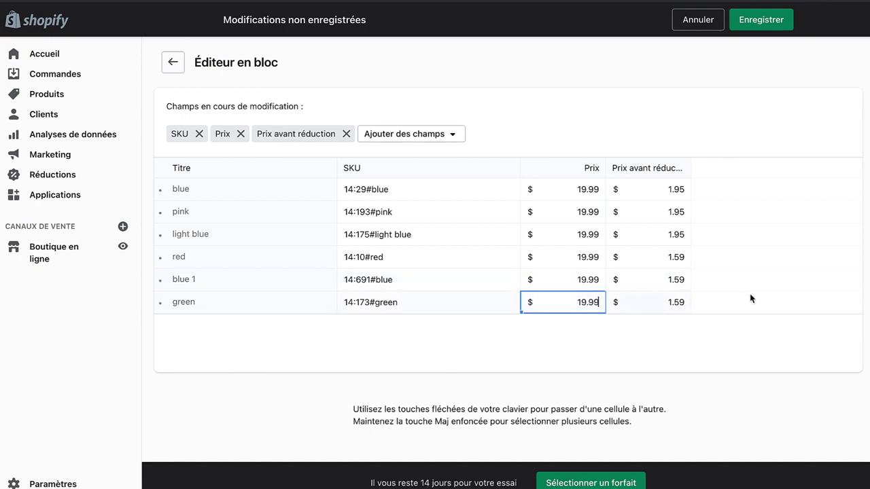
left_click(752, 299)
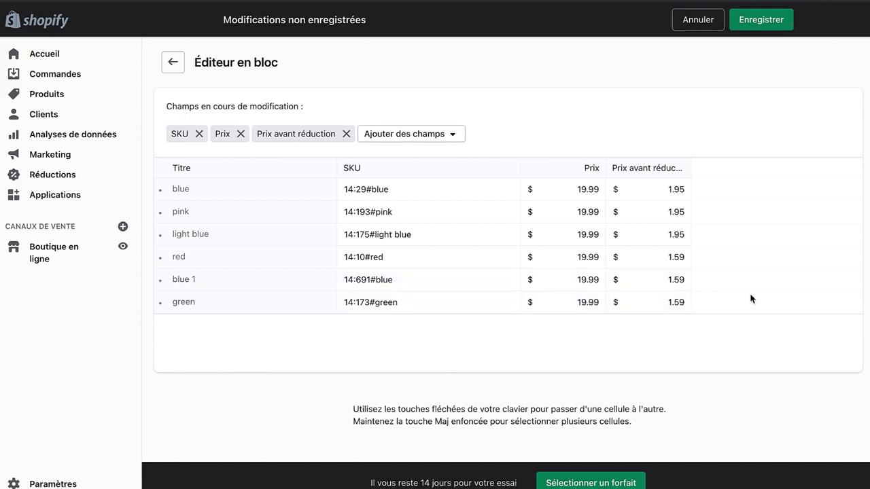
Step: Set every variant's pre-discount price to 29.99 and save the bulk edit
left_click(673, 188)
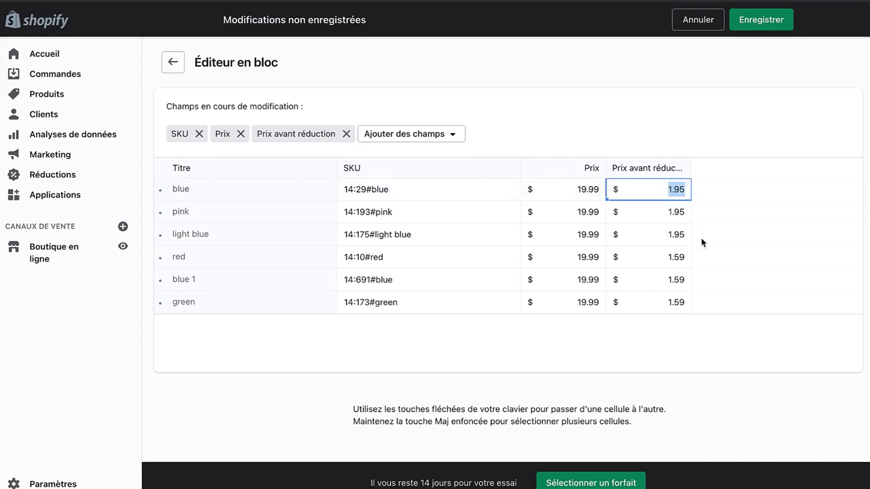
key("BackSpace")
type("29.99")
left_click(673, 211)
type("29.99")
left_click(676, 233)
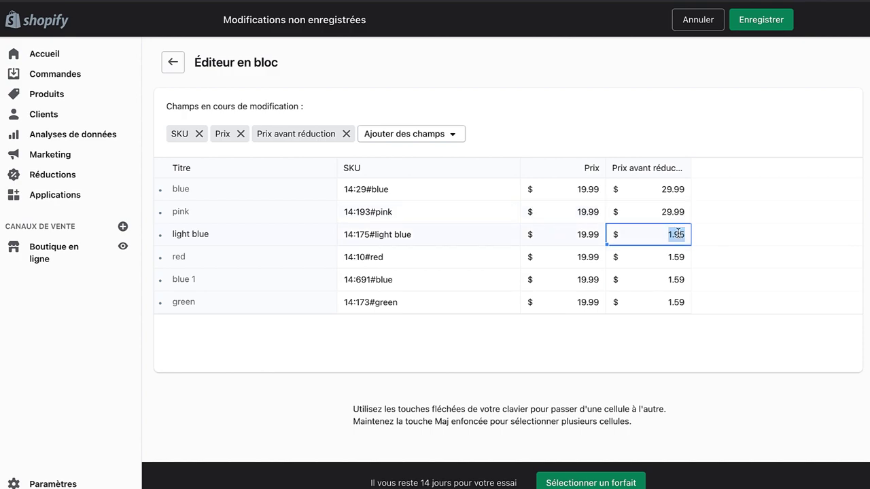
type("29.99")
left_click(680, 258)
type("29.99")
left_click(680, 280)
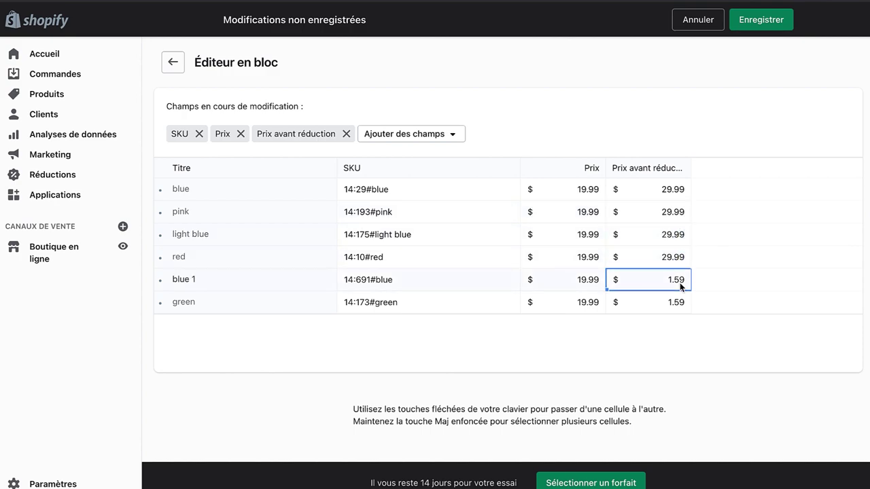
type("29.99")
left_click(679, 303)
type("29.99")
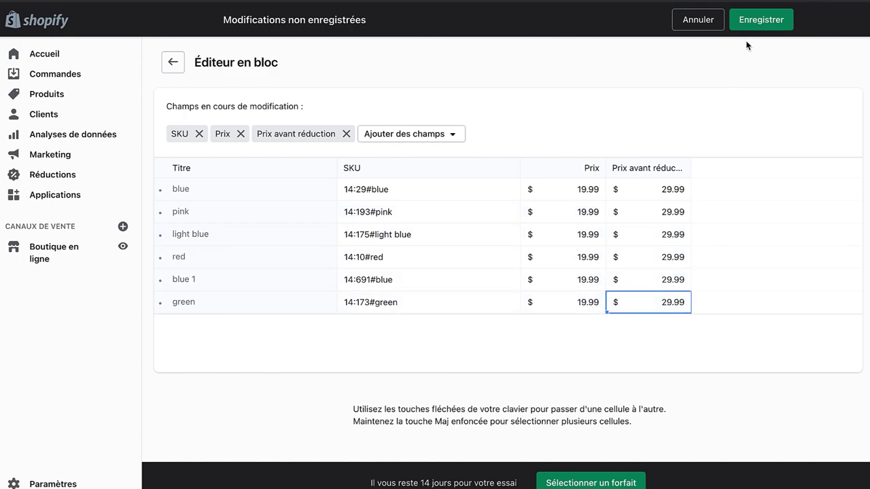
left_click(754, 26)
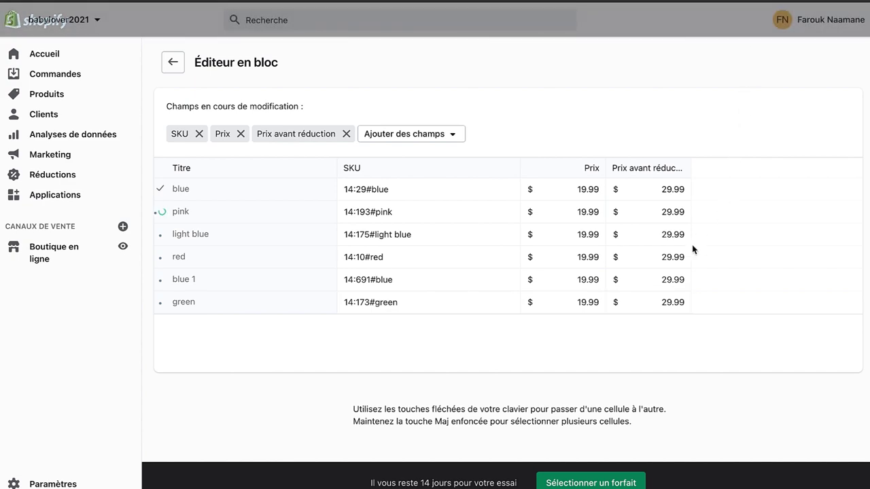
left_click(172, 62)
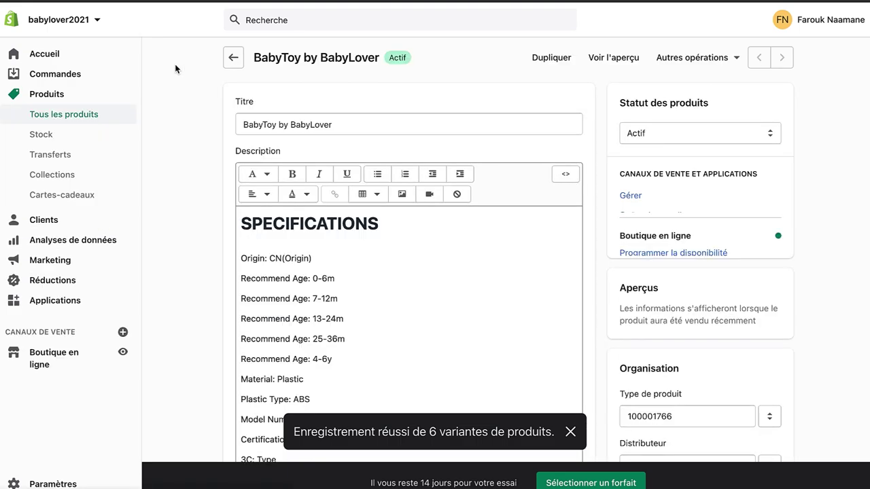
Step: Check the storefront preview shows $19.99 against $29.99 and review the Color dropdown
left_click(613, 58)
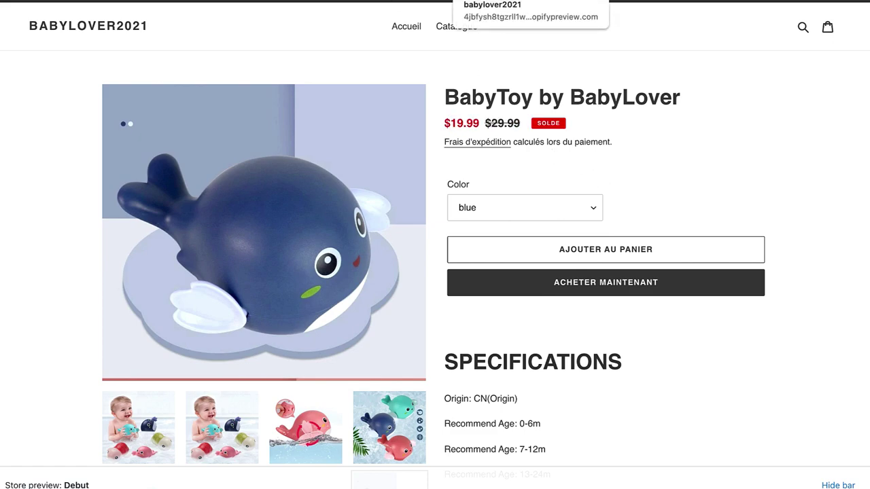
left_click_drag(479, 124, 457, 124)
left_click(494, 122)
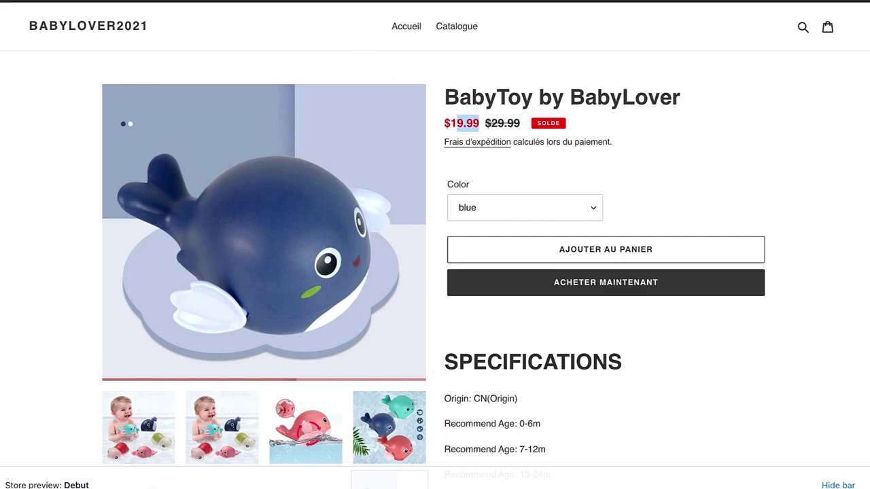
key("ctrl+shift+Tab")
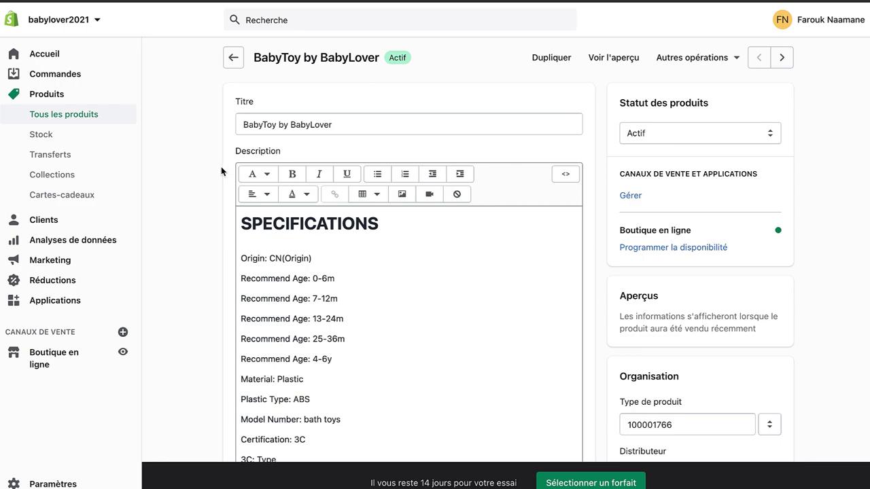
scroll(210, 220, "down", 15)
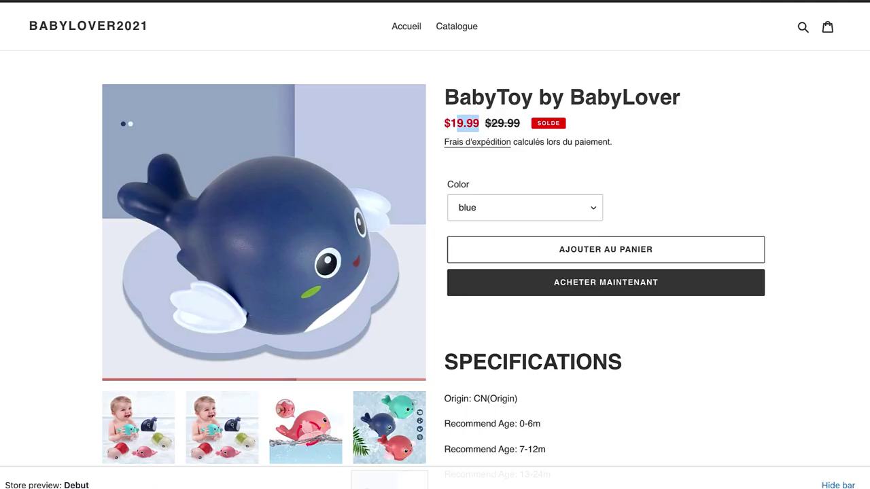
left_click(476, 187)
left_click(479, 207)
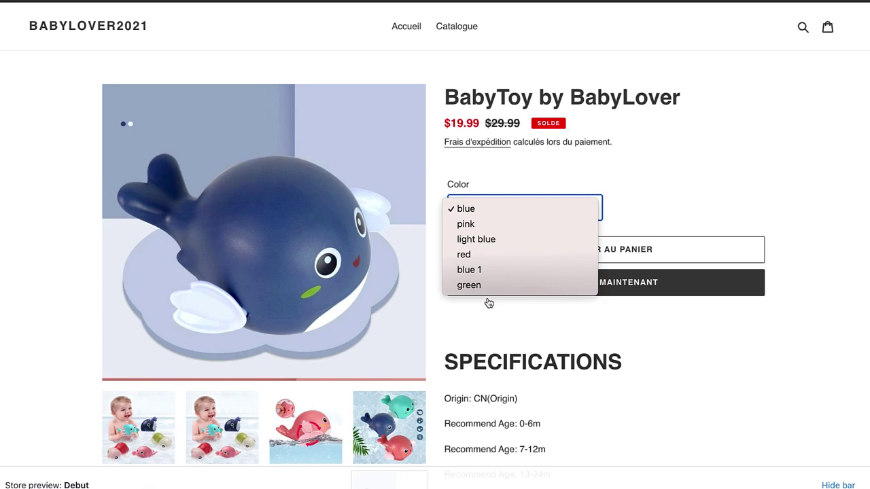
left_click(489, 174)
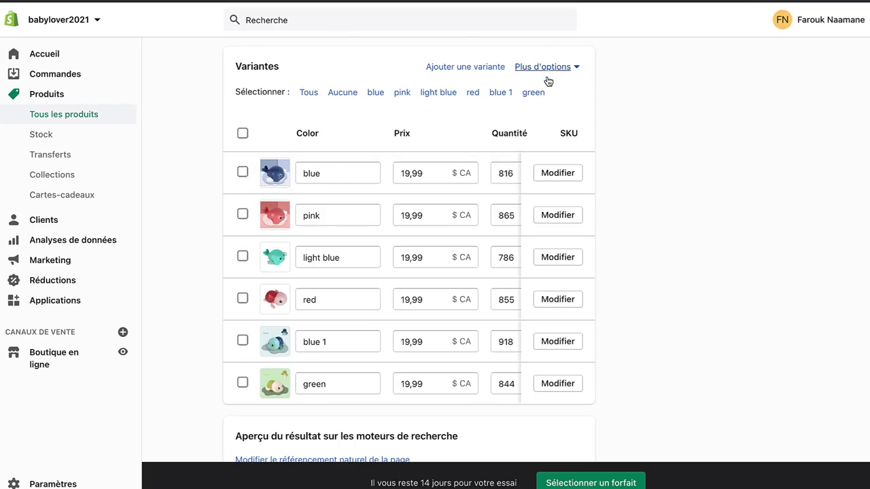
Step: Rename the product's Color option to Couleur in the options editor
left_click(540, 71)
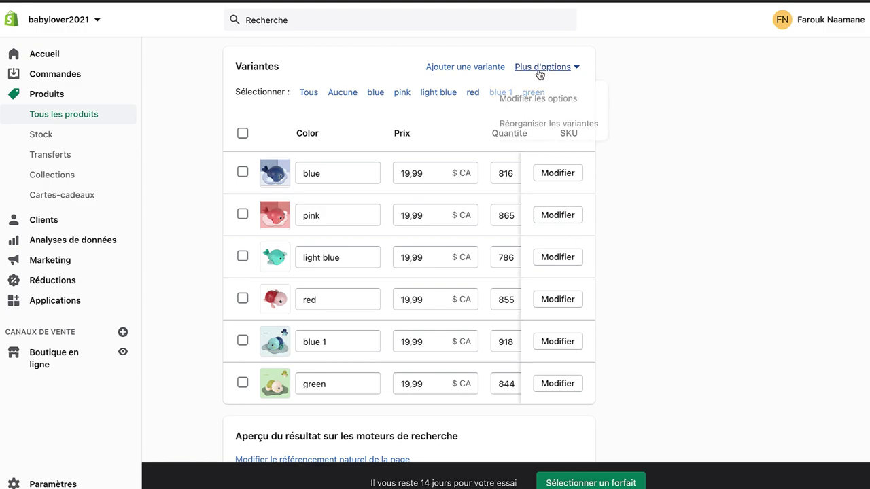
left_click(561, 99)
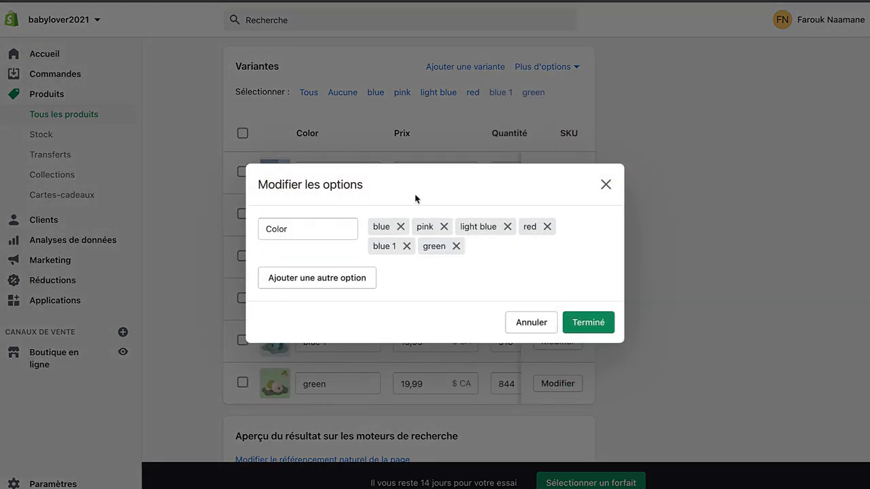
double_click(309, 232)
type("C")
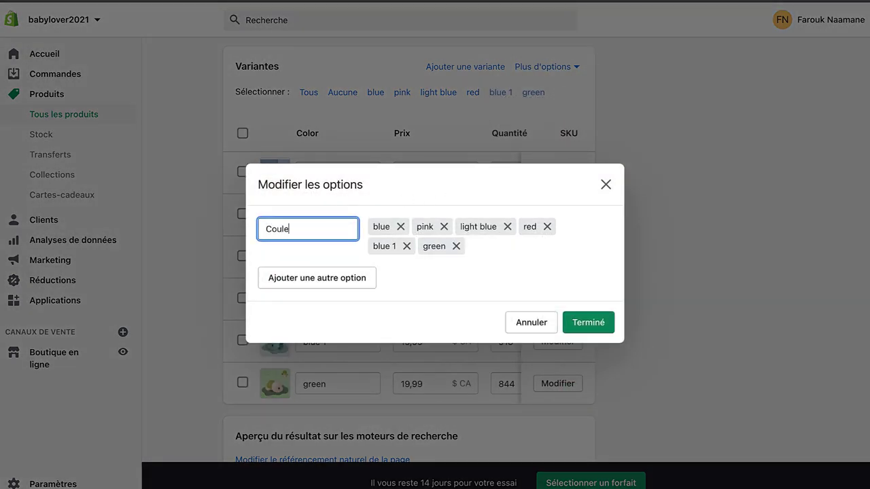
left_click(577, 320)
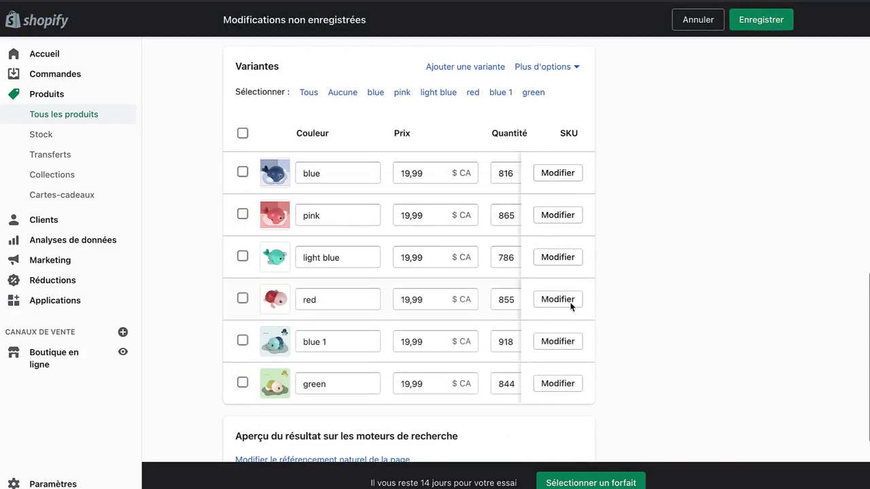
Step: Save the product and confirm the storefront preview shows Couleur
left_click(741, 25)
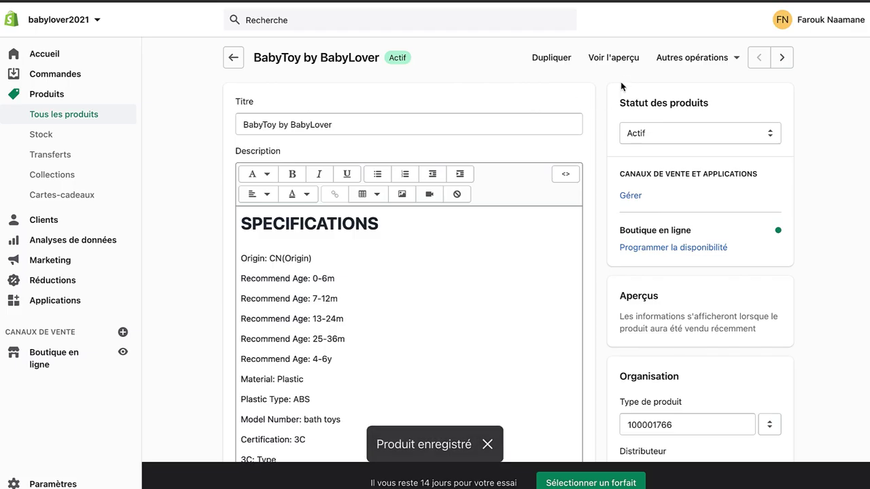
left_click(614, 61)
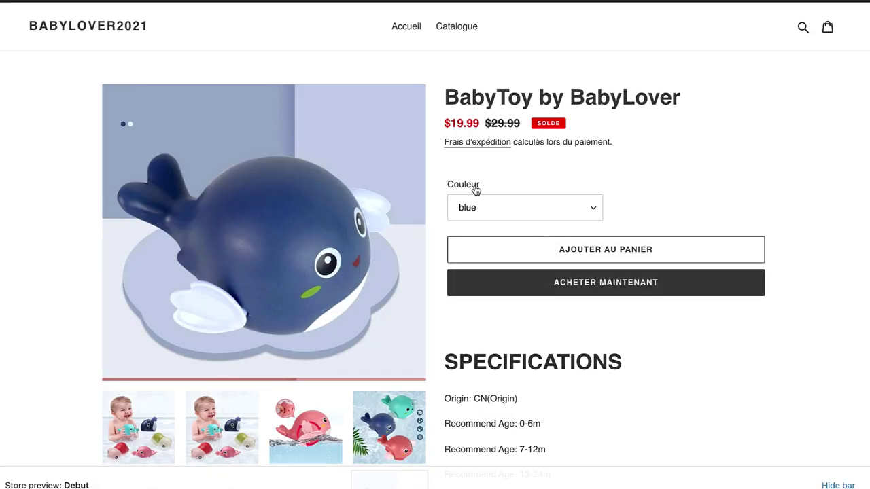
key("ctrl+w")
Step: Rename the first three colour variants to Bleue, Rose and Bleue
scroll(227, 310, "down", 15)
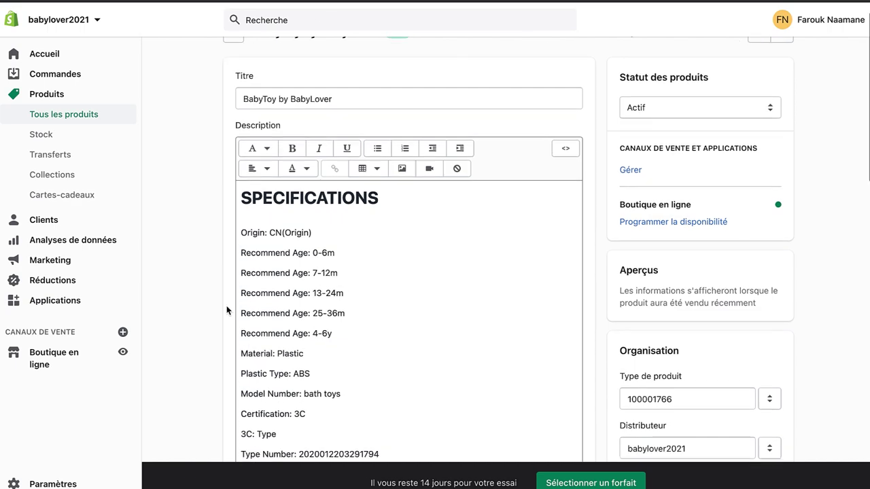
scroll(227, 310, "down", 1)
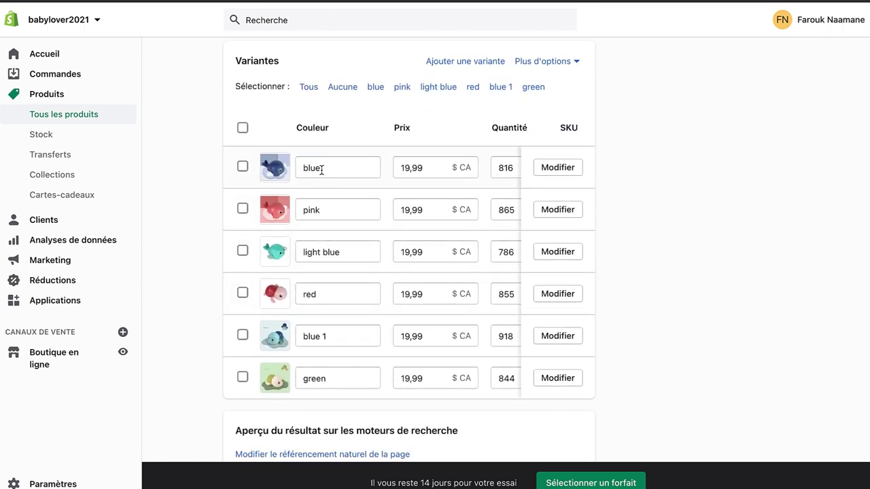
double_click(316, 167)
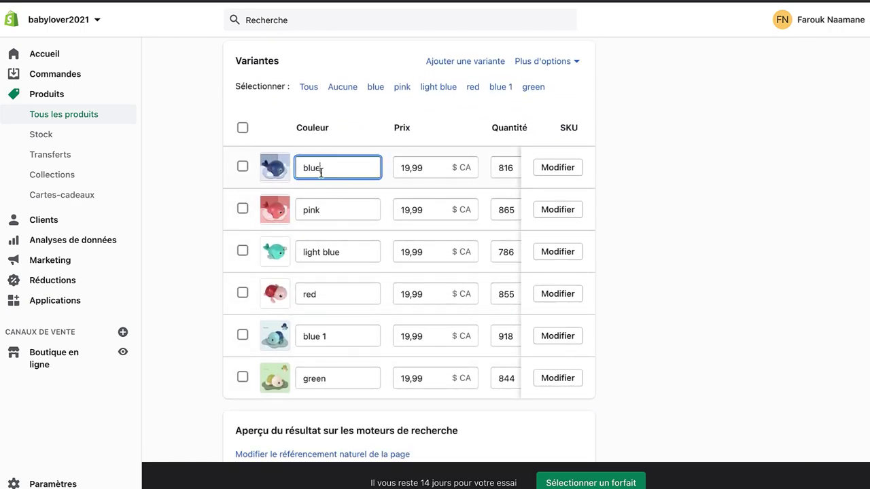
type("Bleue")
key("ctrl+a")
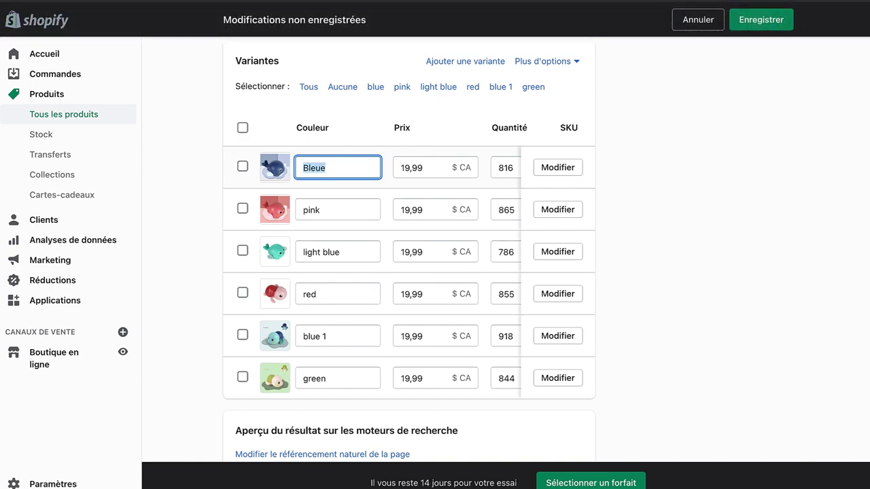
double_click(320, 208)
type("Rose")
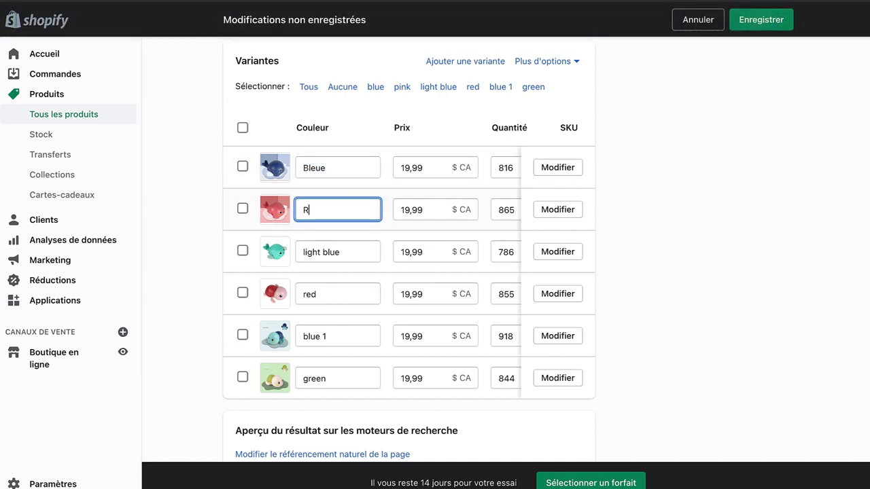
left_click(338, 253)
left_click_drag(340, 252, 303, 253)
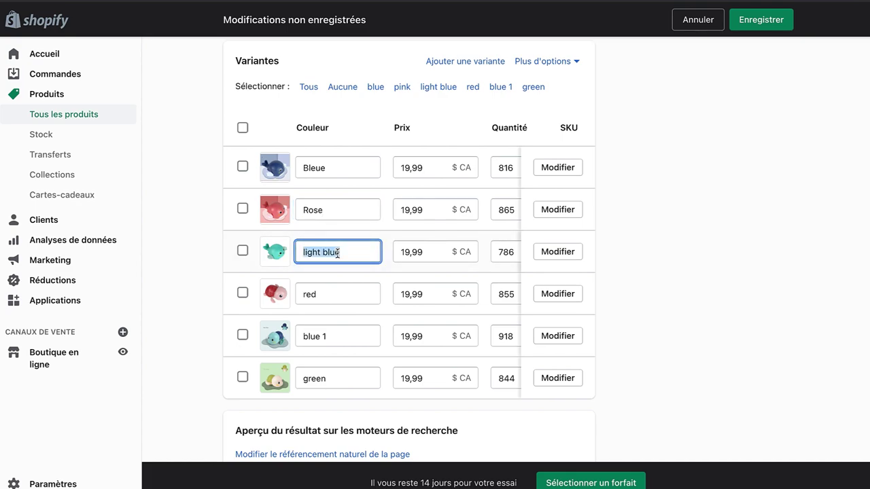
type("Bleue")
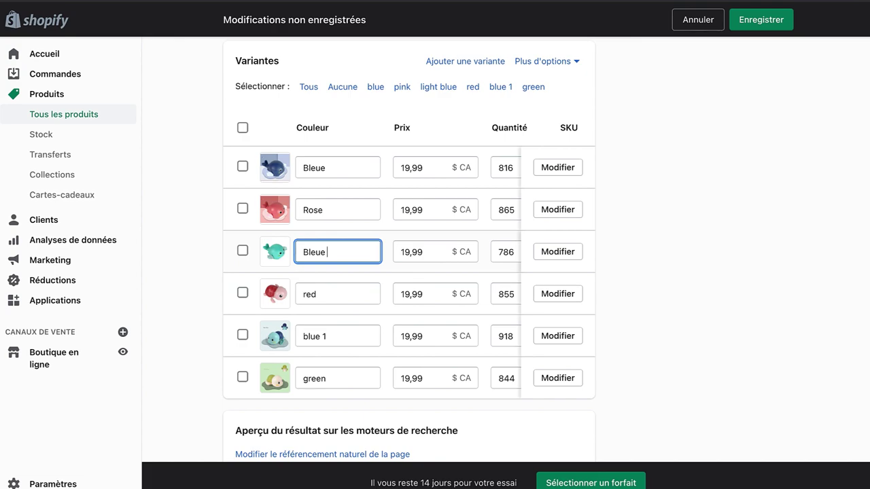
Step: Rename the remaining variants to Rouge, Bleue and Vert and attempt to save
left_click(322, 290)
double_click(320, 289)
type("Rouge")
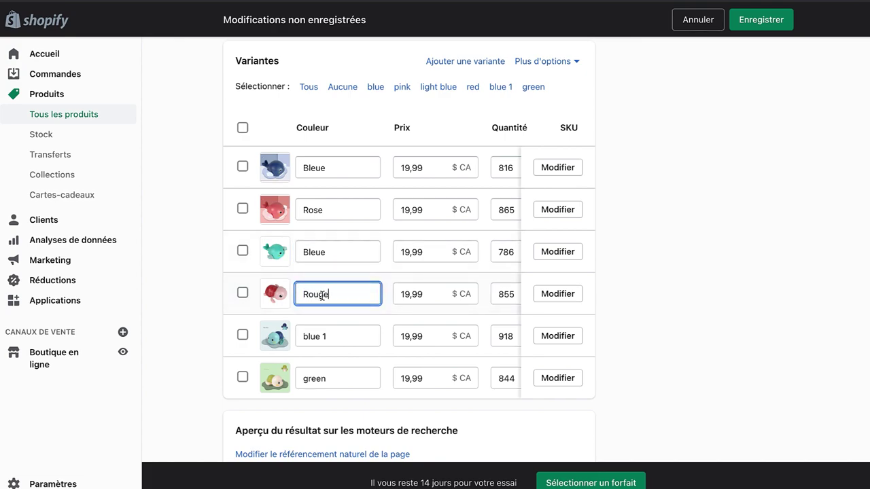
left_click(333, 338)
triple_click(332, 338)
type("Ble")
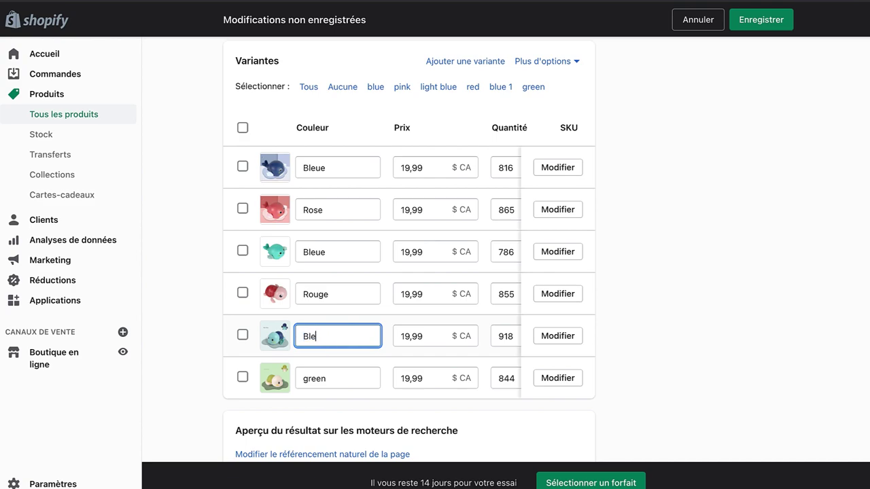
type("ue")
key("BackSpace")
type("ue")
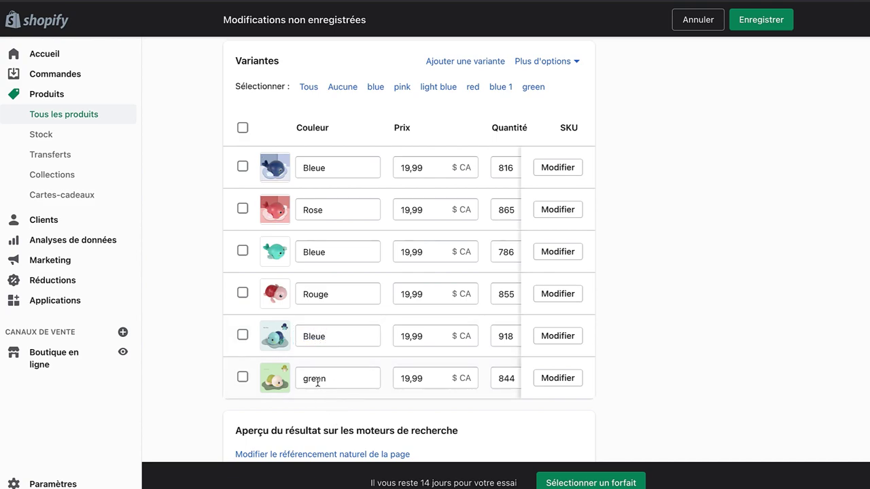
double_click(312, 378)
type("ver")
double_click(313, 378)
key("BackSpace")
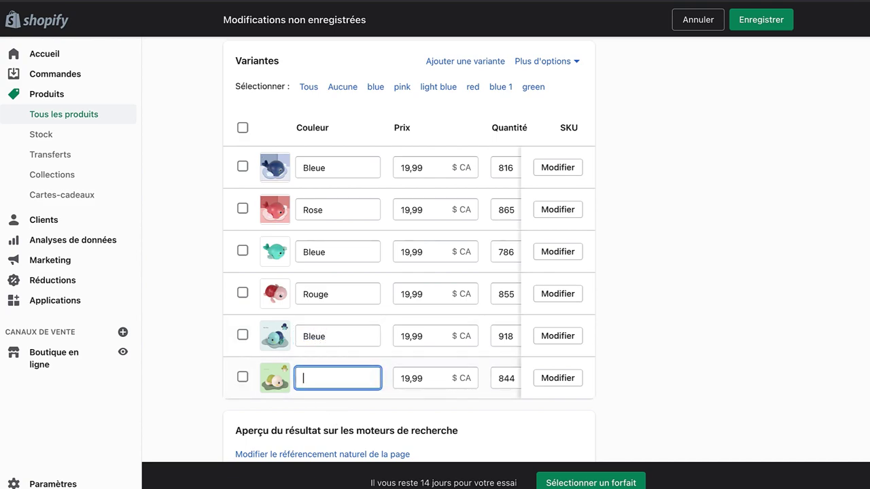
left_click(203, 308)
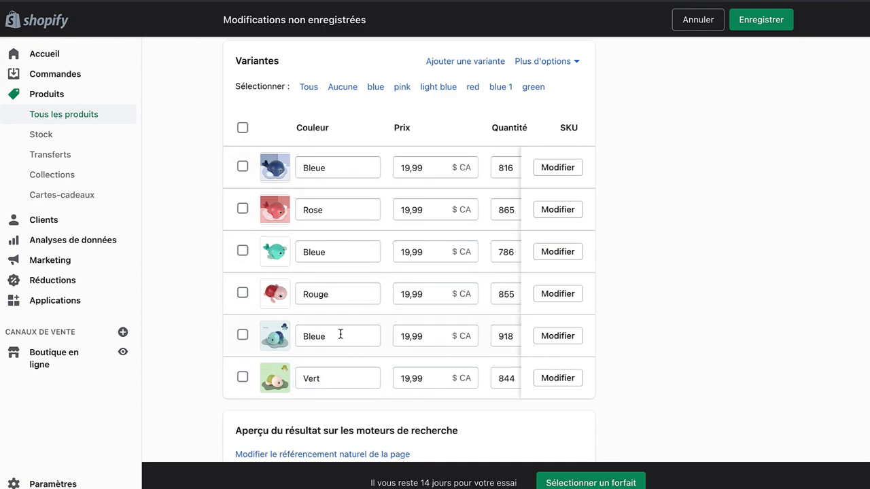
left_click(761, 19)
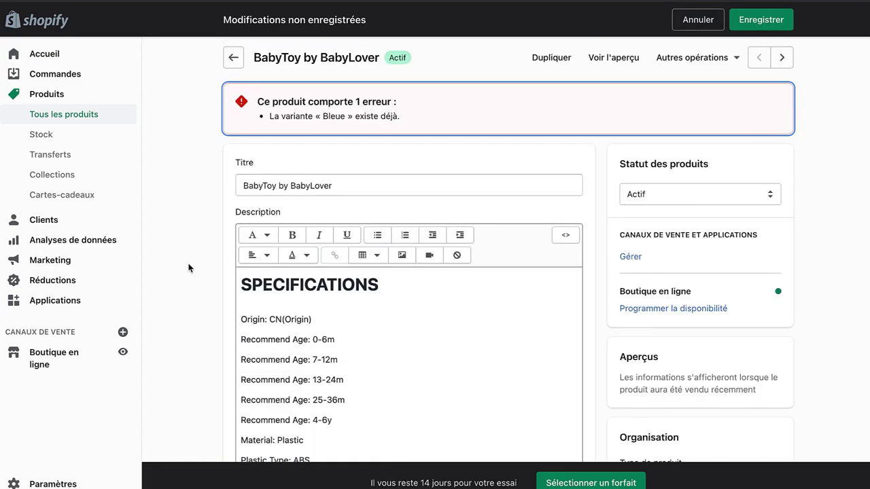
Step: Number the three blue variants Bleue 1, Bleue 2 and Bleue 3 and save
scroll(188, 267, "down", 15)
scroll(188, 268, "up", 1)
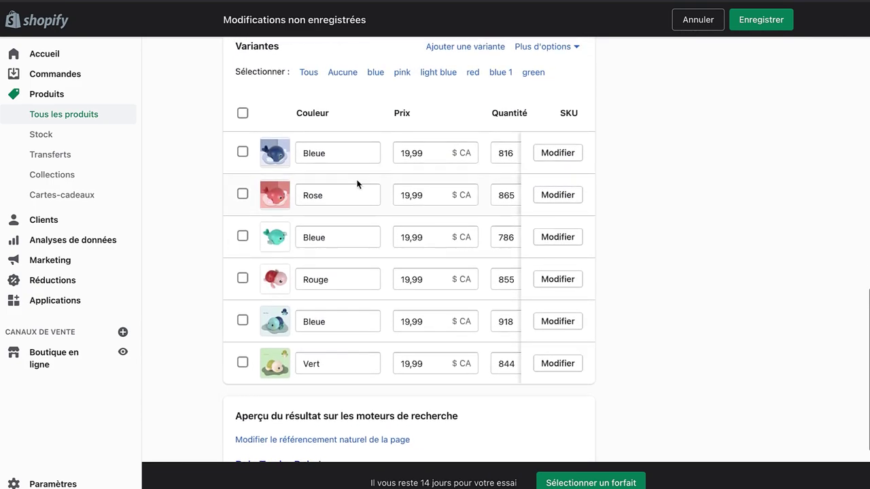
left_click(341, 150)
type("1")
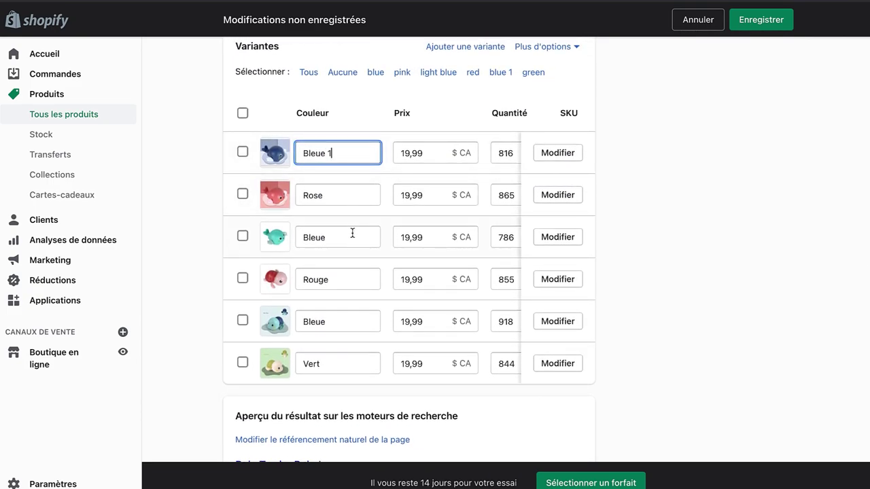
left_click(339, 244)
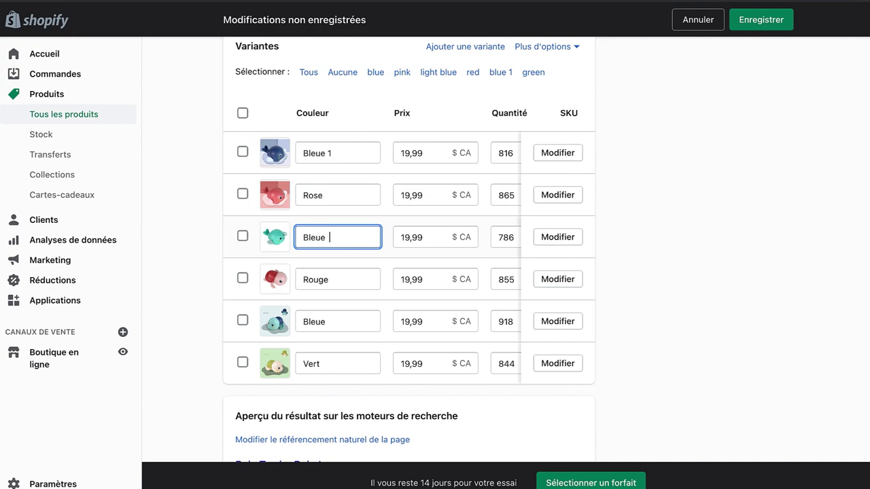
type("2")
left_click(354, 320)
type("3")
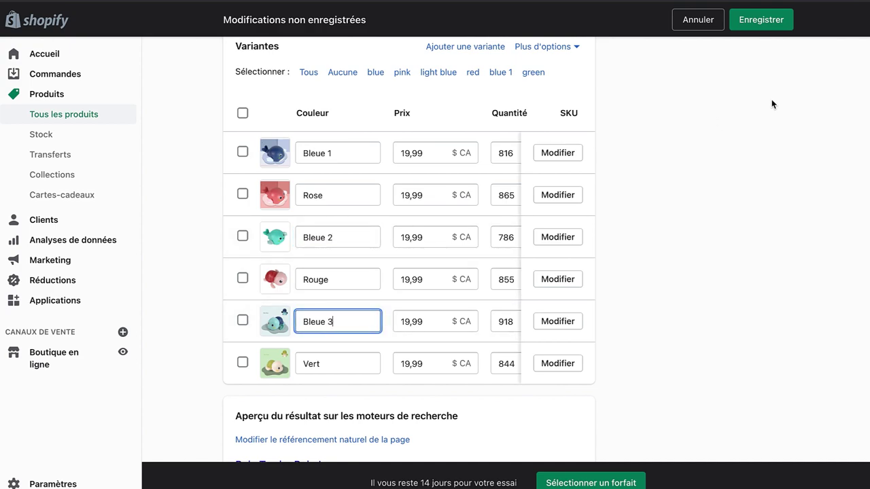
left_click(766, 29)
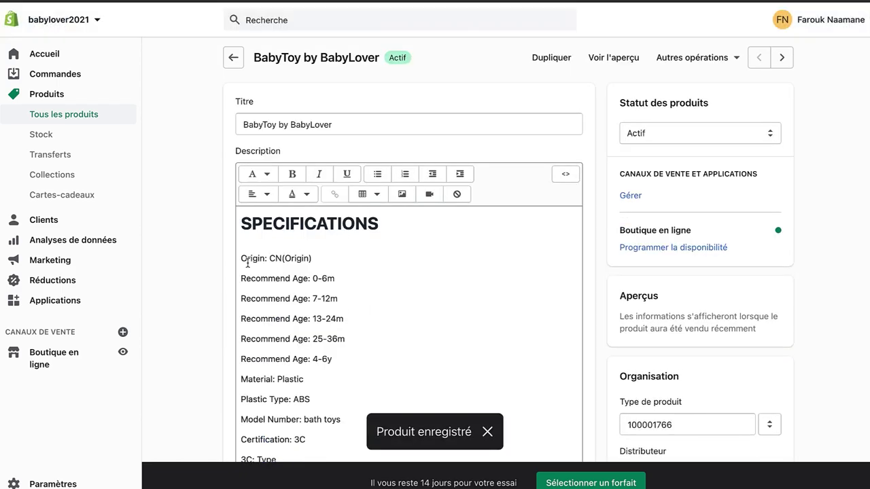
Step: Delete the Bleue 2 and Bleue 3 variants via Supprimer les variantes
scroll(210, 280, "down", 15)
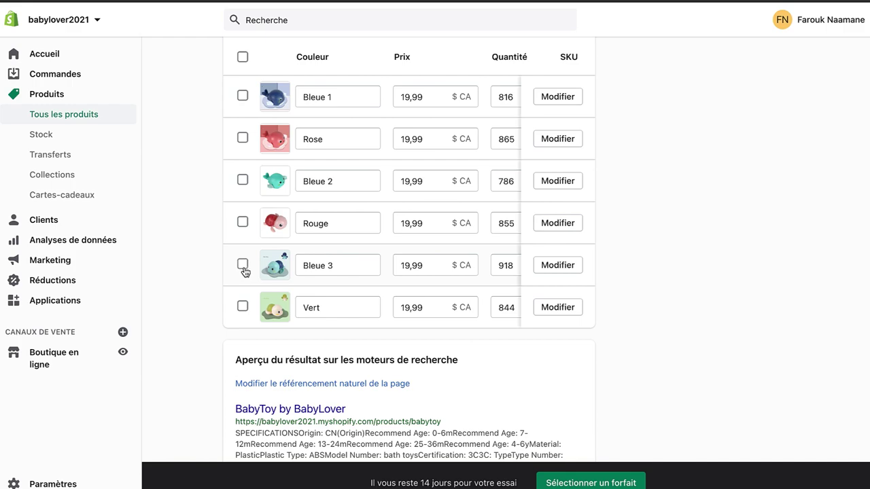
left_click(242, 180)
left_click(243, 180)
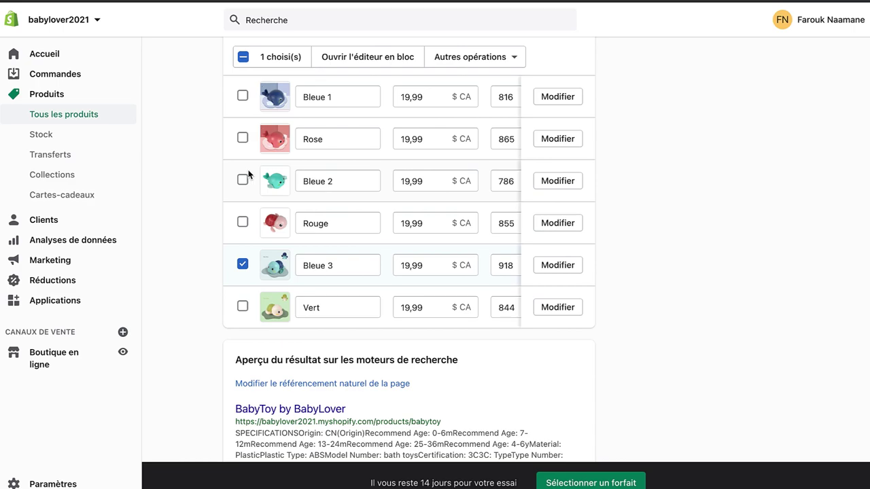
left_click(243, 181)
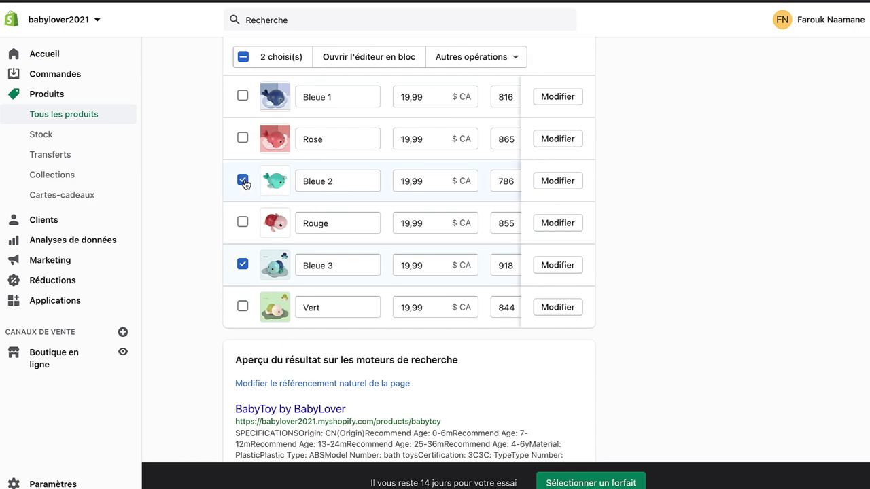
left_click(478, 60)
scroll(464, 191, "down", 1)
left_click(458, 202)
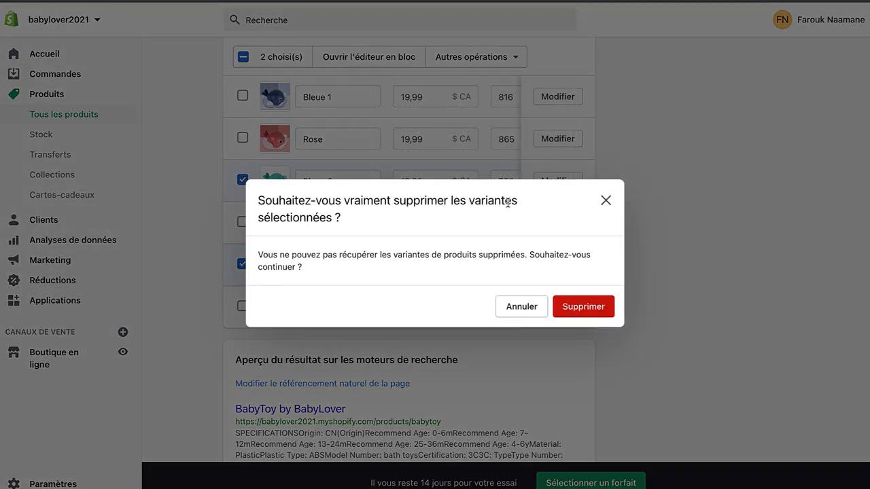
left_click(579, 306)
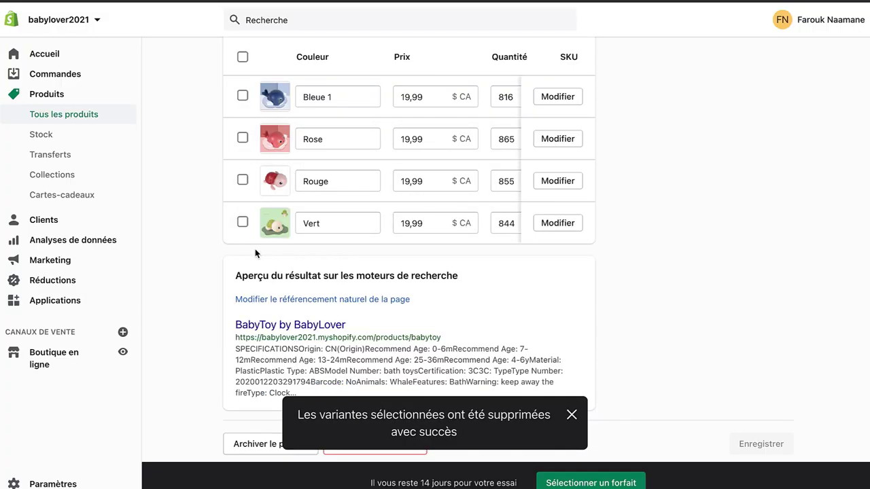
Step: Rename Bleue 1 to Bleue and save the four-colour product
left_click(332, 103)
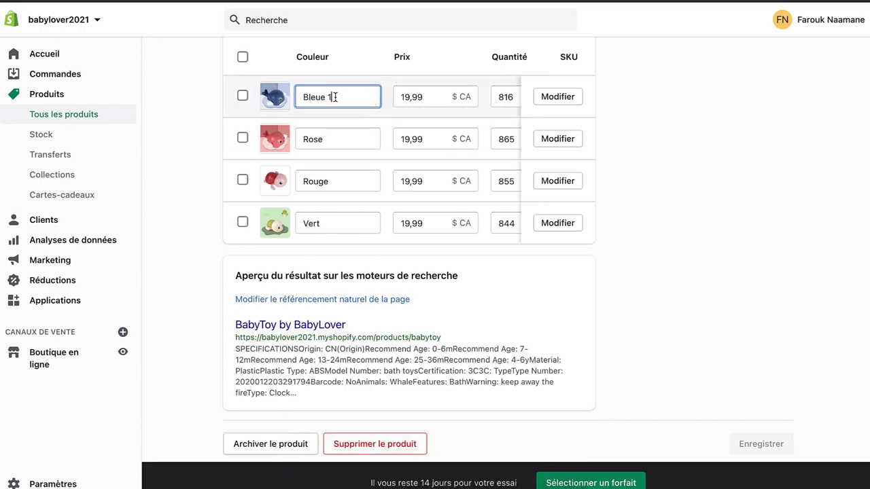
key("BackSpace")
key("BackSpace")
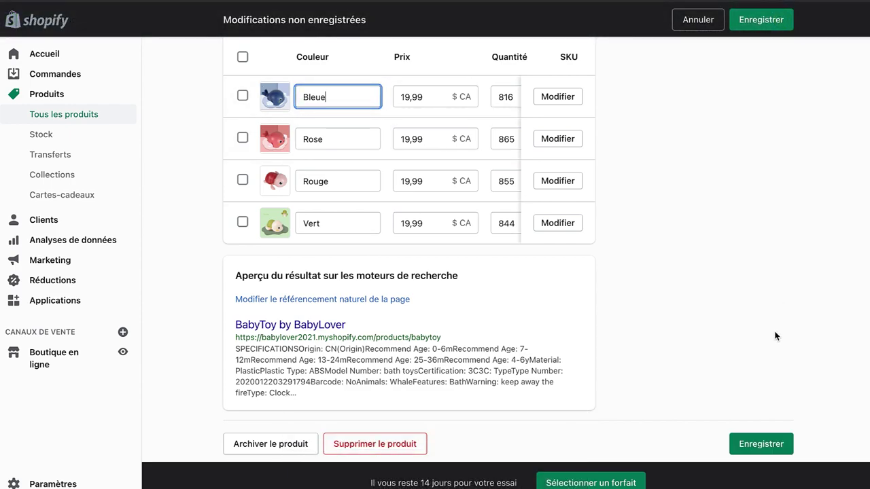
left_click(775, 443)
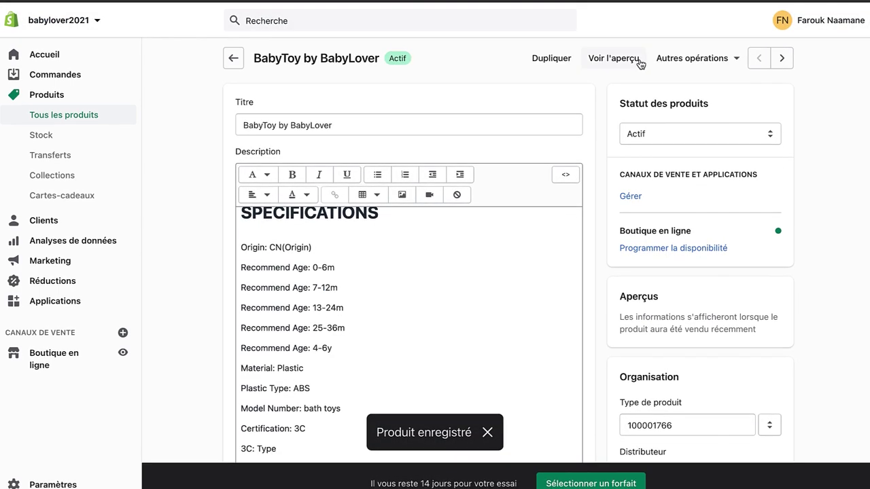
Step: In the storefront preview, cycle through Rose, Rouge, Vert and Bleue, ending on Bleue
left_click(632, 61)
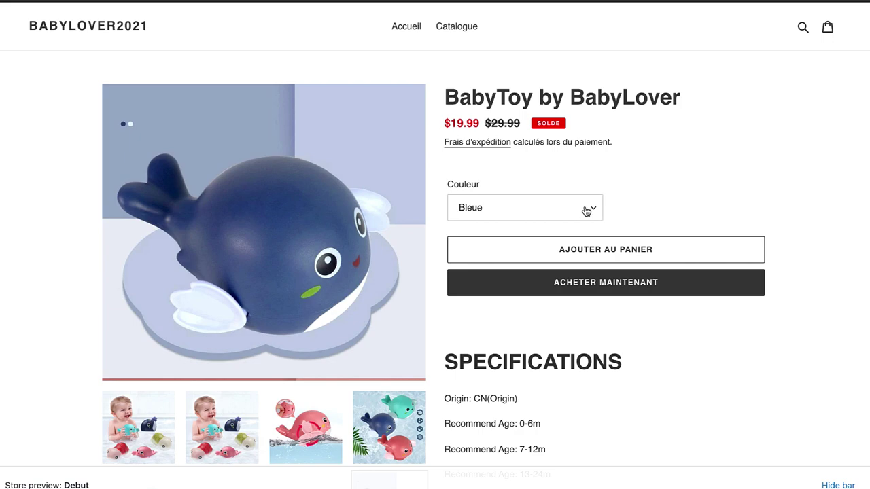
left_click(585, 211)
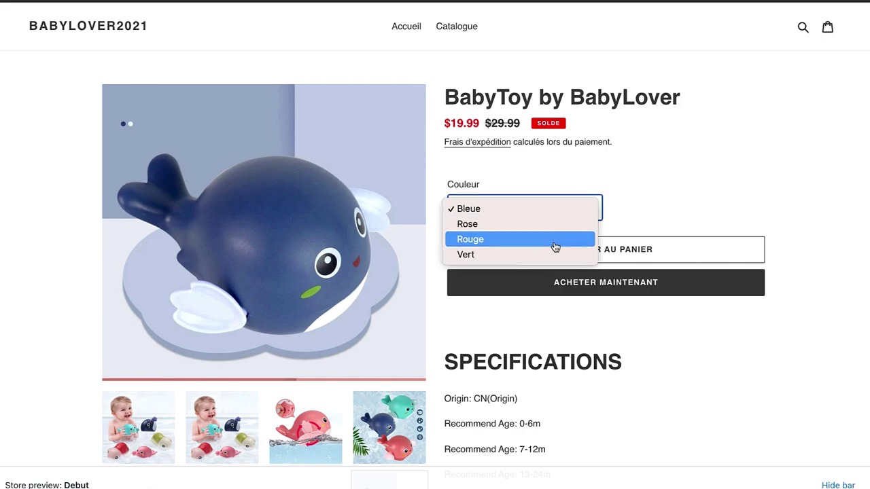
left_click(516, 226)
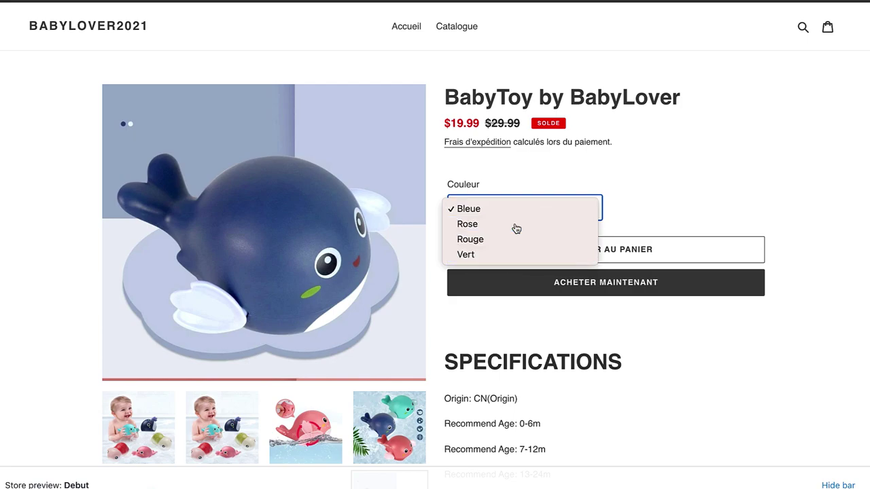
left_click(518, 215)
left_click(519, 227)
left_click(497, 213)
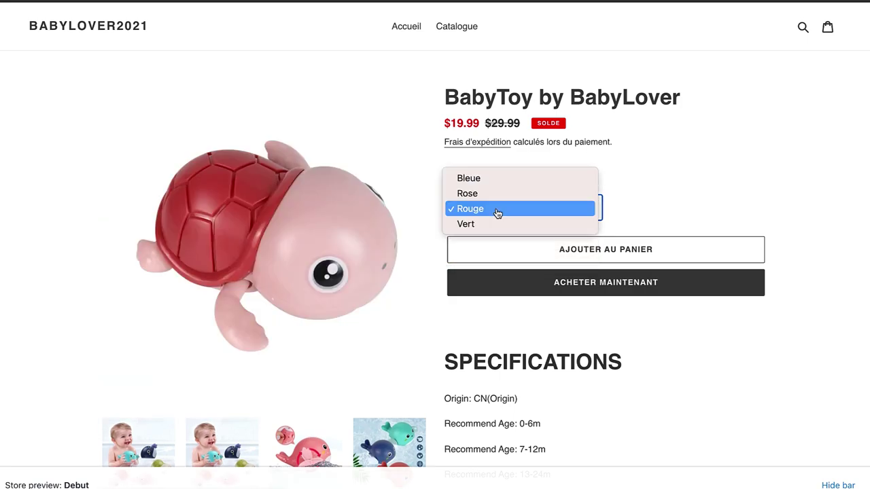
left_click(497, 231)
left_click(482, 210)
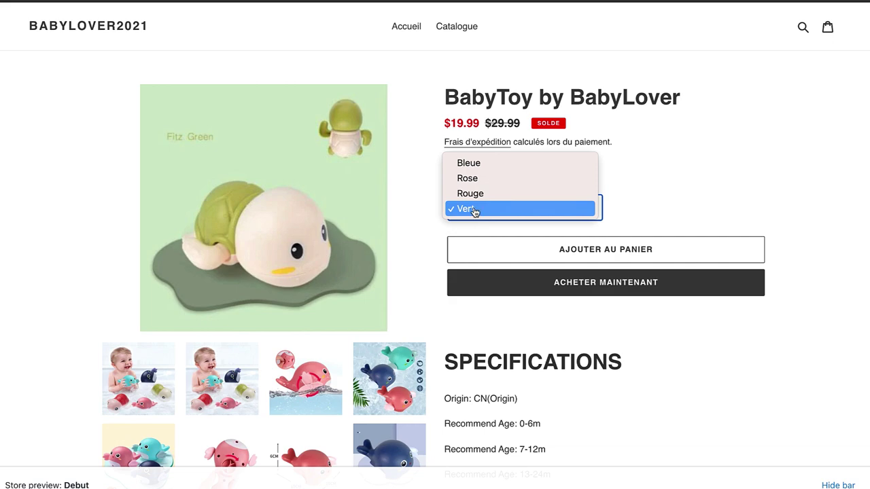
left_click(471, 193)
left_click(485, 208)
left_click(480, 194)
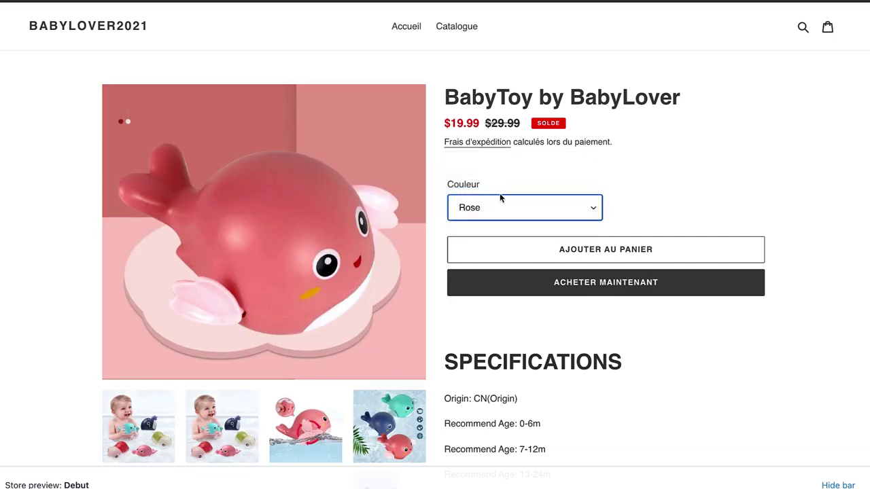
left_click(500, 198)
left_click(500, 196)
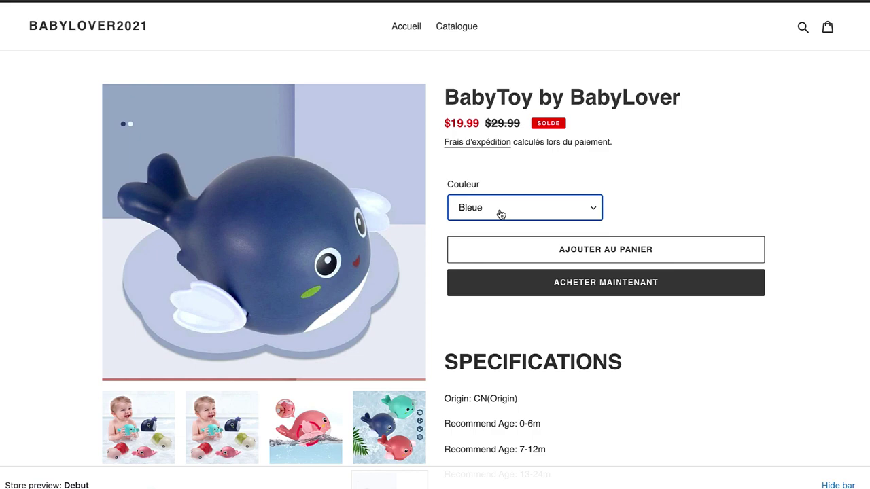
left_click(500, 214)
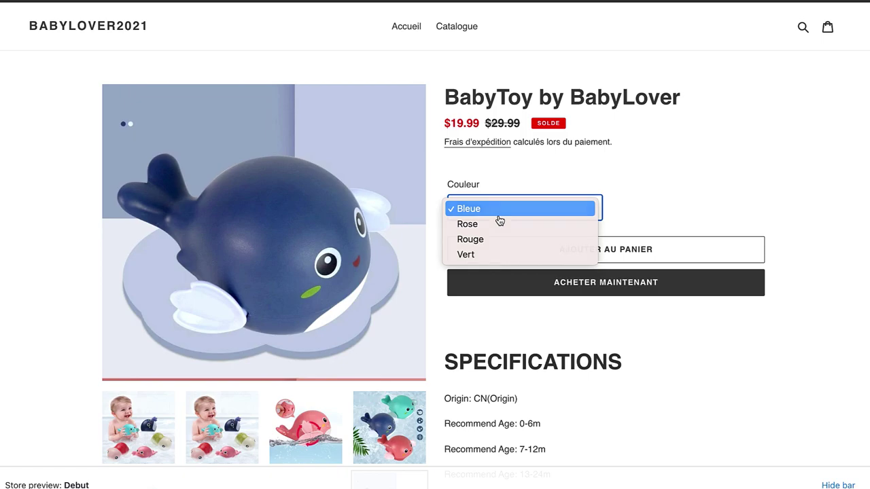
left_click(499, 216)
Step: Scroll up and down the storefront product page to review it
scroll(685, 200, "down", 15)
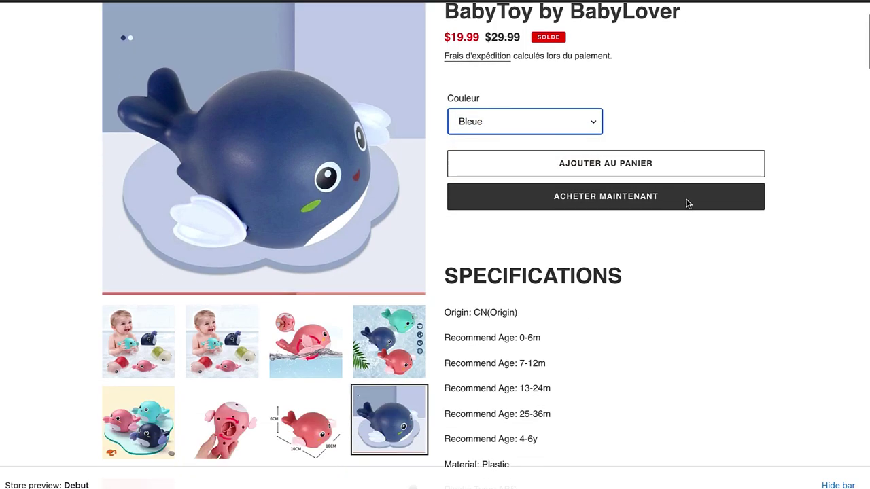
scroll(686, 198, "down", 10)
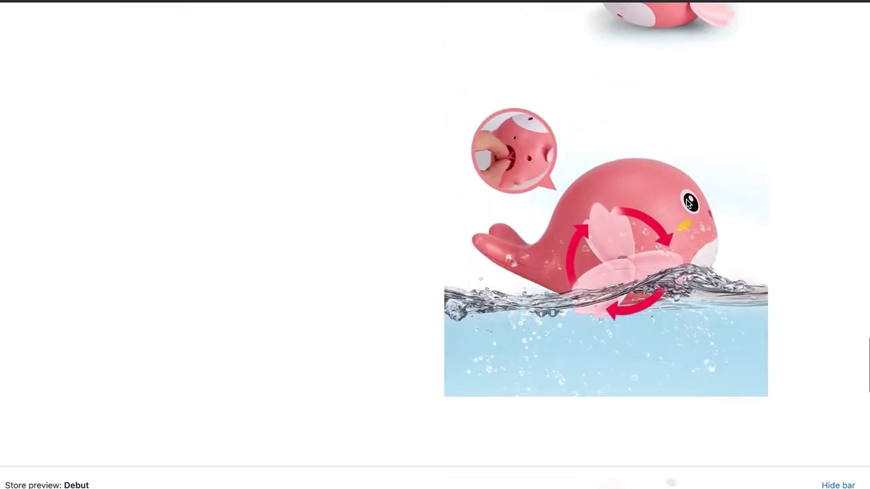
scroll(685, 199, "up", 15)
scroll(686, 198, "up", 10)
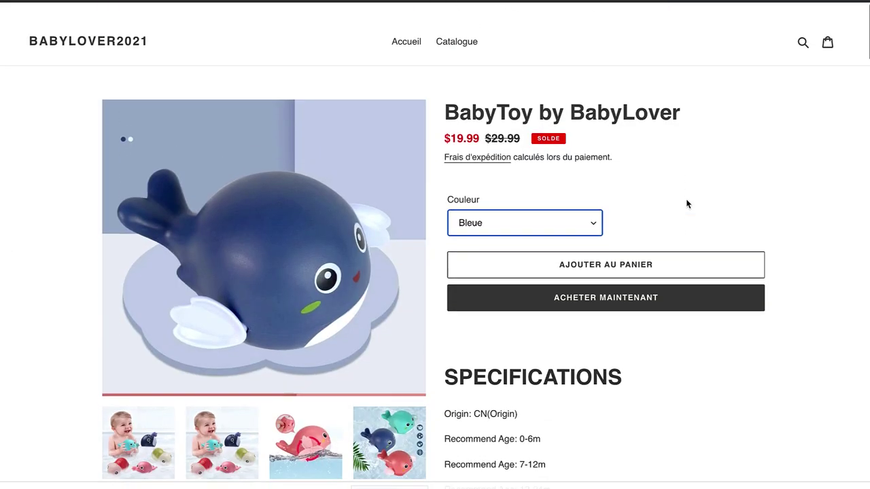
scroll(685, 198, "down", 1)
scroll(412, 218, "up", 1)
scroll(539, 445, "down", 10)
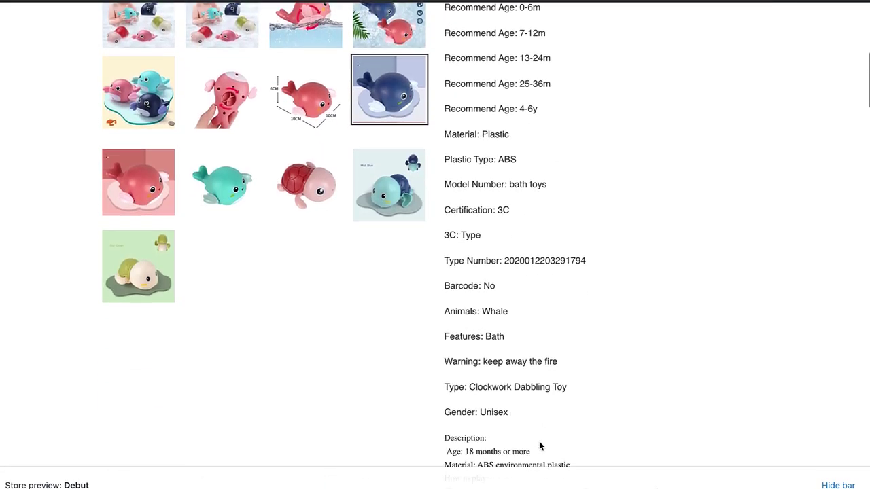
scroll(539, 445, "up", 10)
scroll(537, 446, "down", 3)
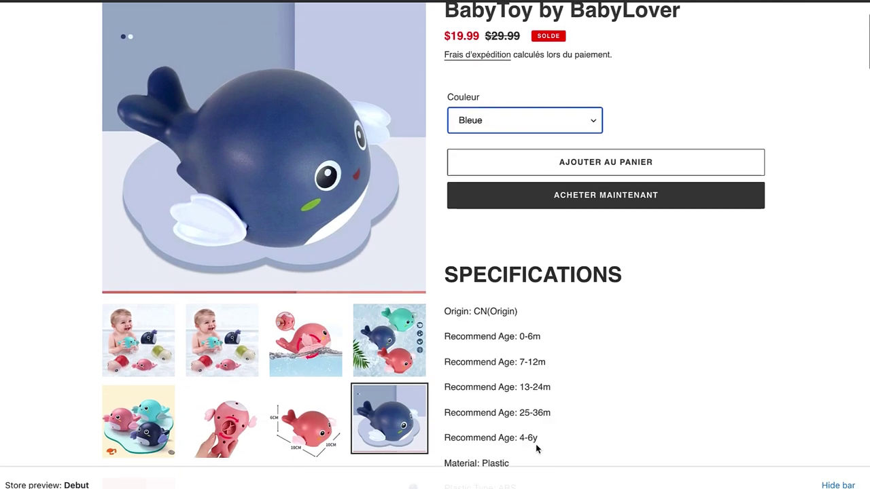
scroll(537, 443, "up", 3)
scroll(509, 396, "down", 15)
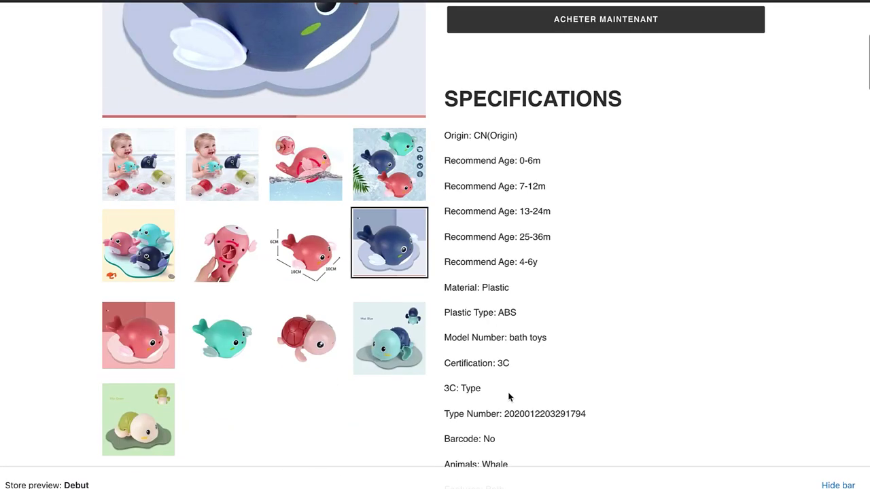
scroll(509, 396, "down", 12)
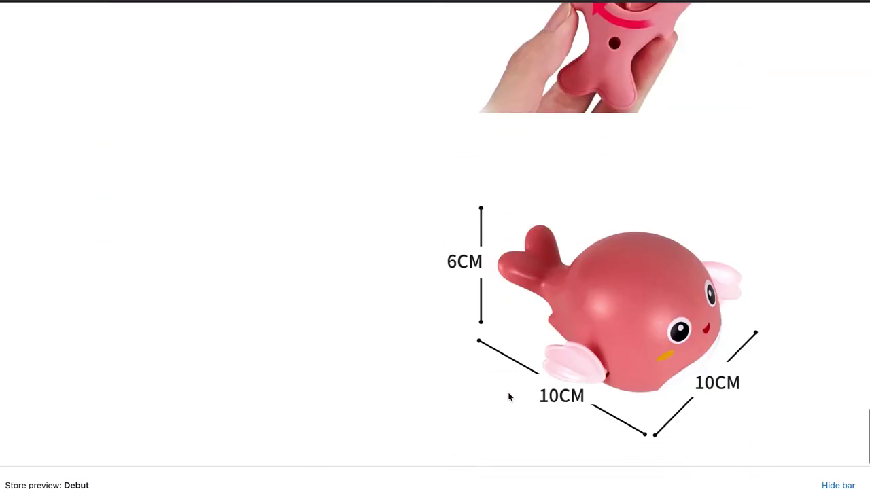
scroll(509, 397, "up", 20)
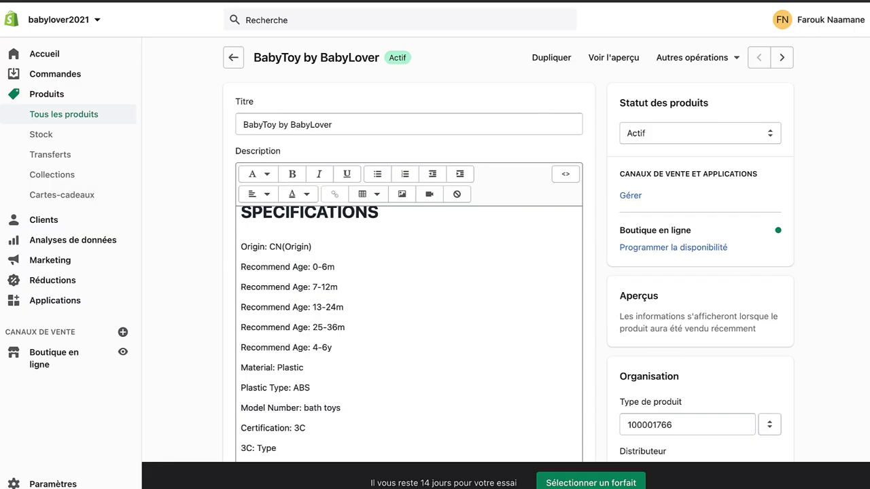
scroll(439, 281, "down", 5)
Step: Delete the SPECIFICATIONS lines, Recommend Age 25-36m and 4-6y, through Features: Bath
scroll(439, 281, "up", 3)
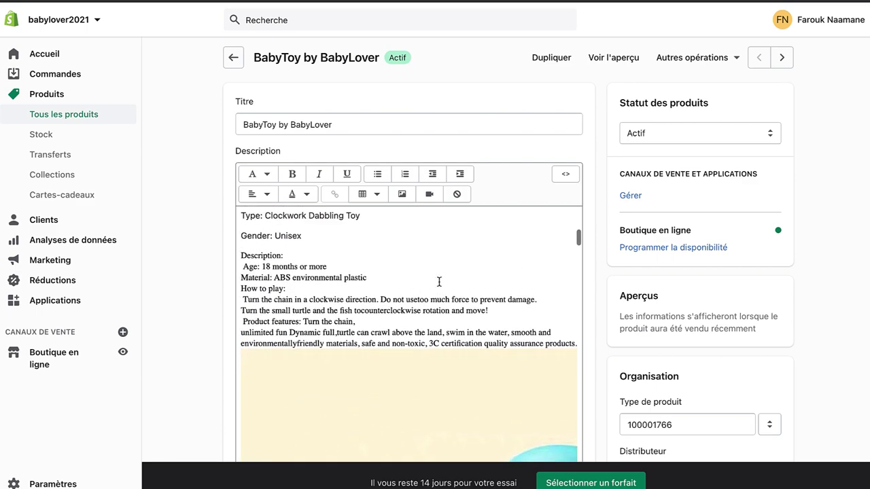
left_click_drag(564, 387, 310, 228)
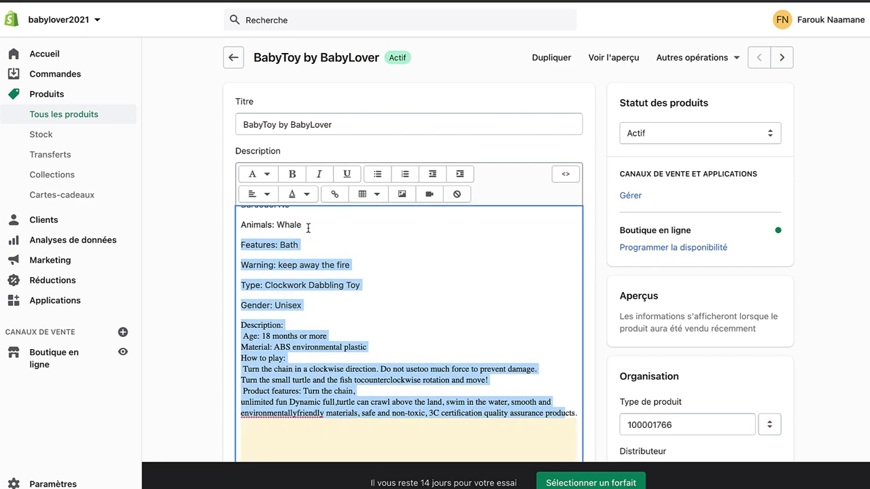
scroll(397, 254, "up", 5)
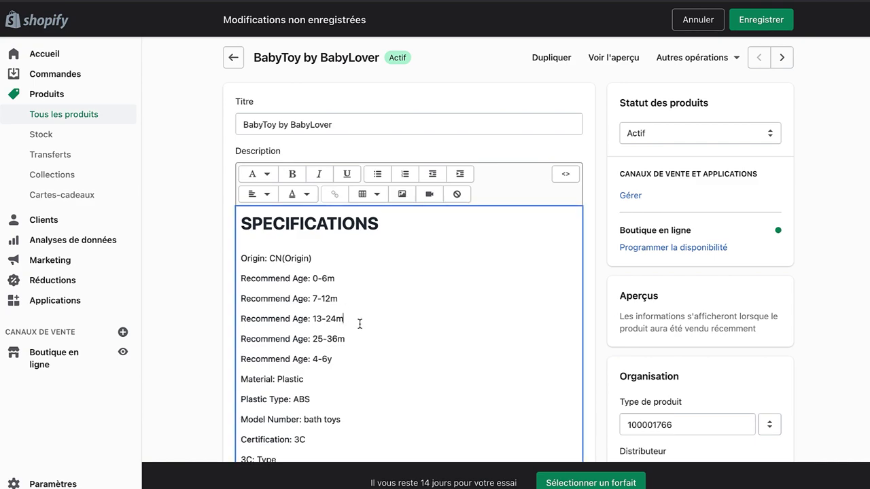
left_click_drag(365, 338, 224, 214)
key("BackSpace")
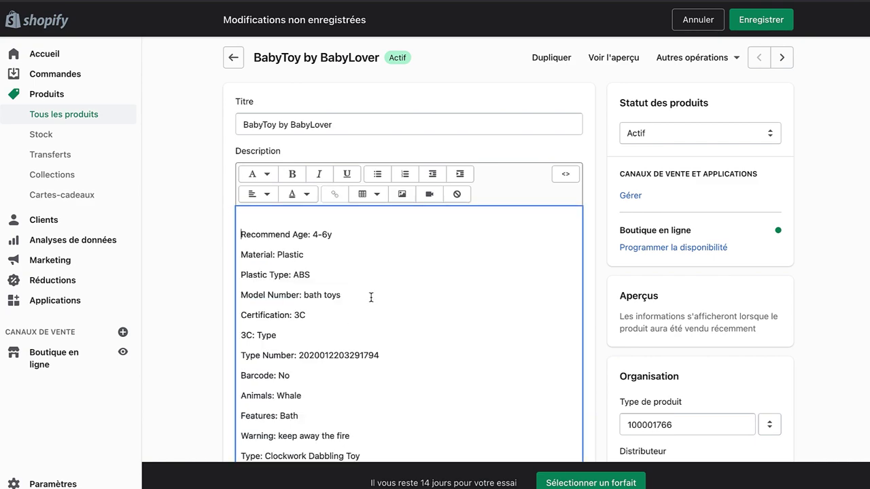
left_click_drag(393, 412, 246, 239)
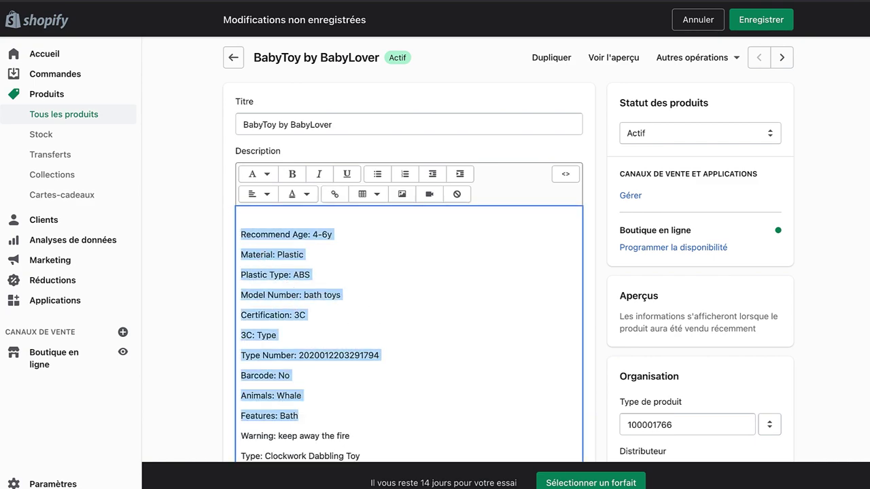
key("BackSpace")
Step: Remove the Description label, product details, Type, Gender and Warning lines, then save
left_click_drag(575, 385, 232, 212)
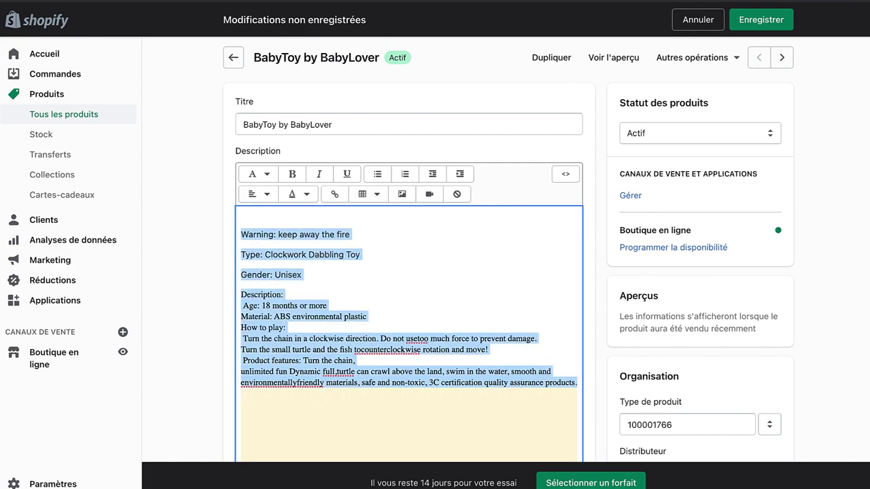
left_click_drag(240, 294, 286, 294)
key("BackSpace")
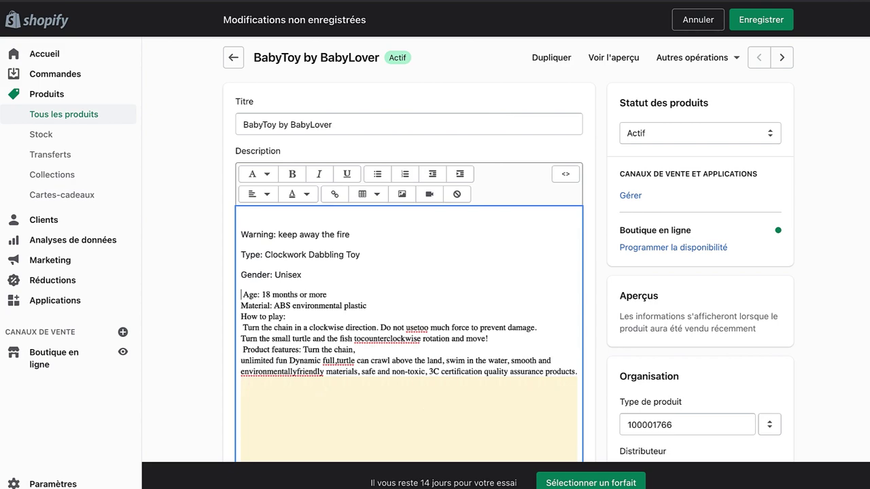
left_click_drag(575, 368, 239, 289)
key("BackSpace")
key("BackSpace")
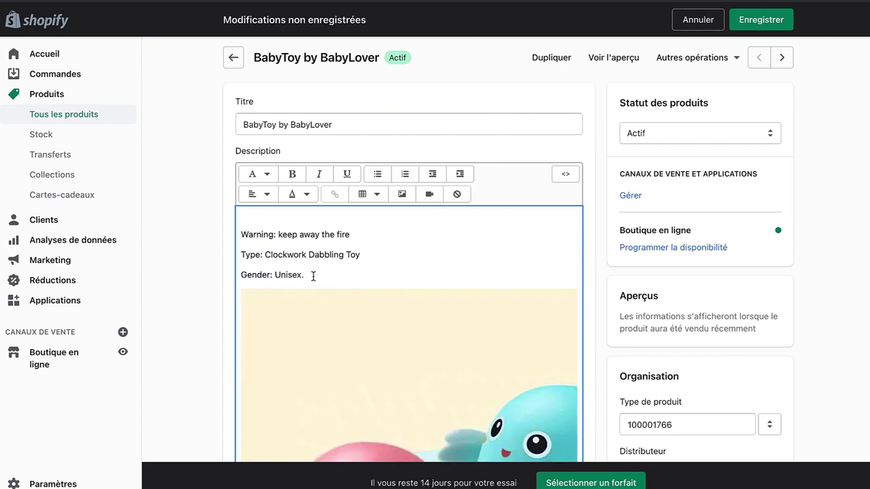
mouse_move(313, 275)
left_mouse_down()
mouse_move(240, 274)
mouse_move(240, 255)
left_mouse_up()
key("BackSpace")
key("BackSpace")
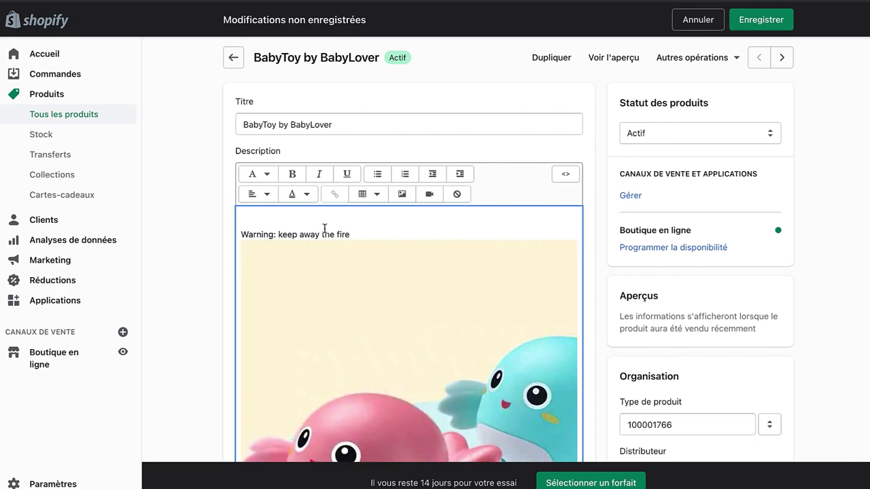
left_click(329, 229)
left_click(328, 229)
left_click_drag(360, 235, 246, 234)
key("BackSpace")
key("BackSpace")
key("BackSpace")
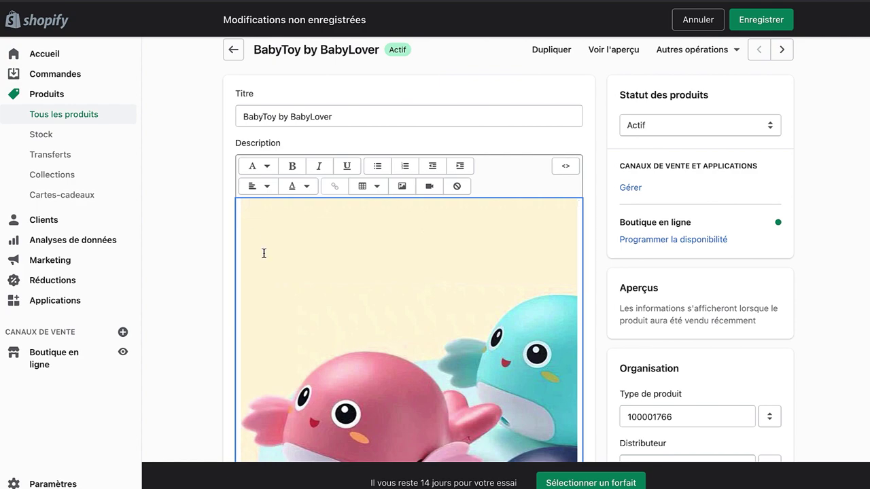
key("Return")
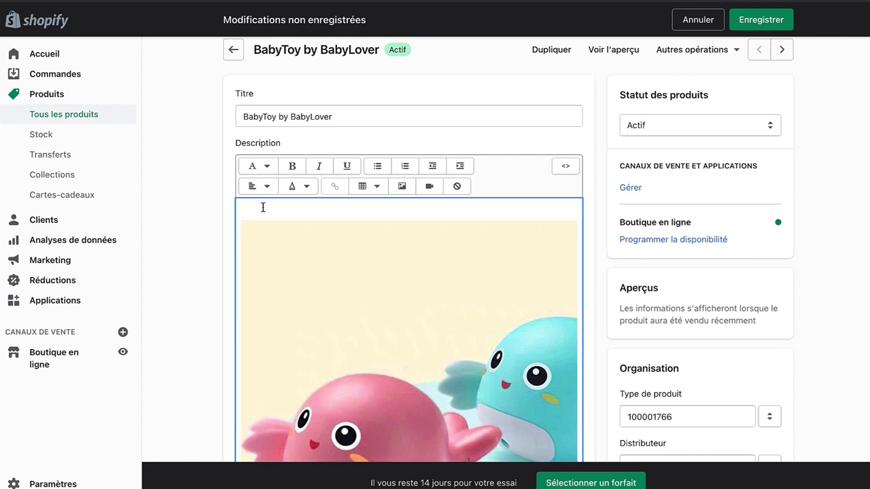
left_click(760, 20)
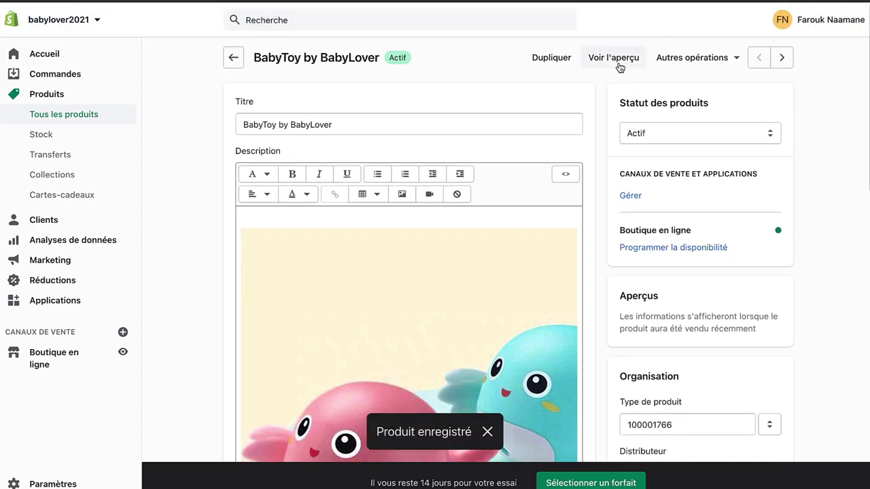
left_click(606, 61)
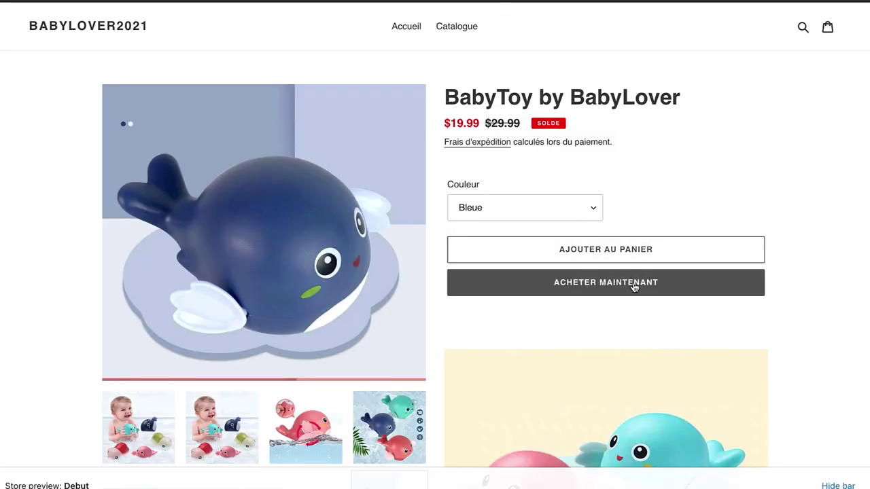
scroll(586, 301, "down", 7)
scroll(639, 302, "down", 20)
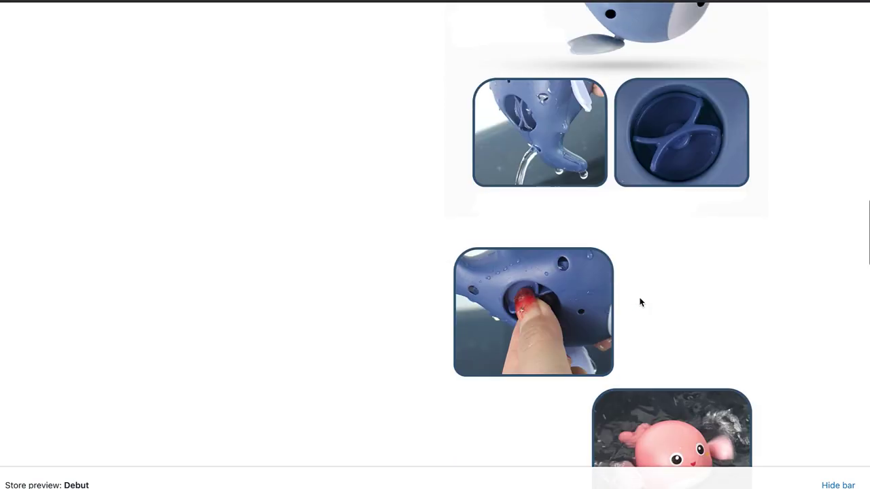
scroll(640, 301, "down", 10)
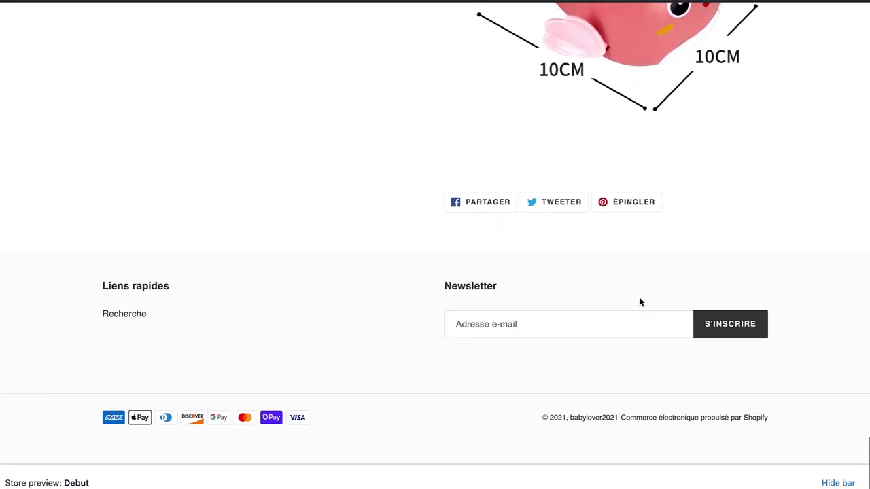
scroll(639, 302, "up", 15)
scroll(639, 302, "up", 15)
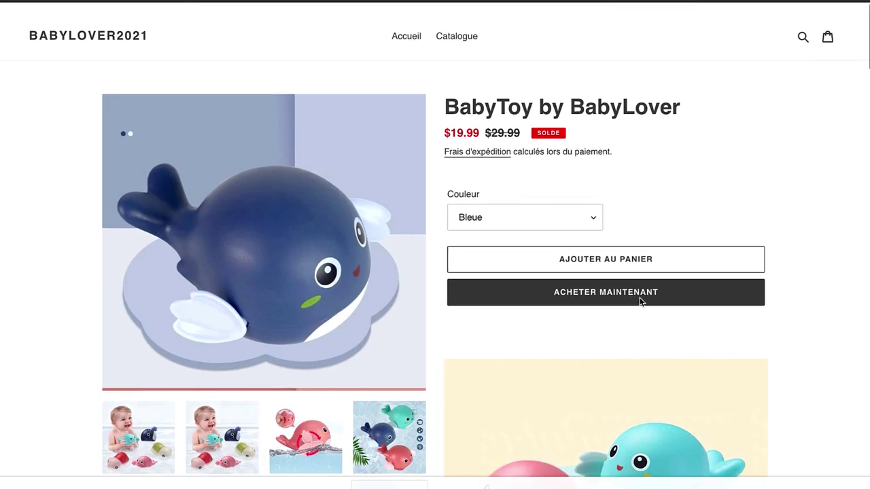
scroll(640, 301, "down", 2)
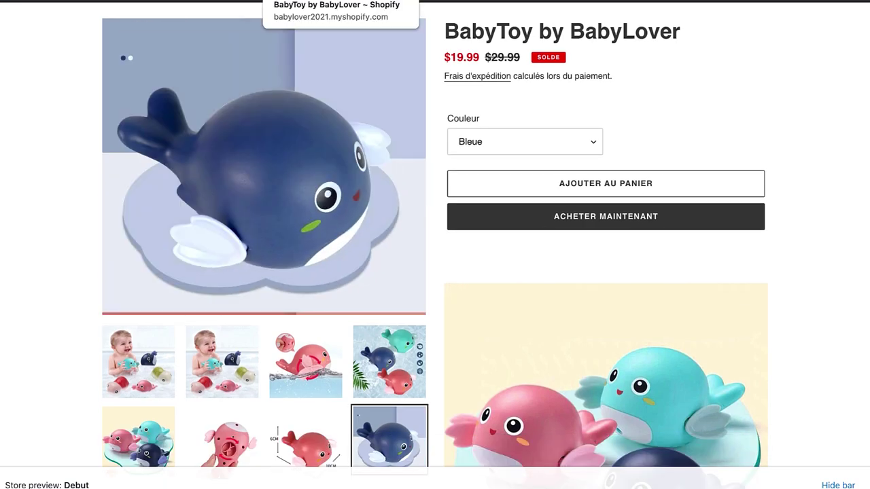
left_click(408, 2)
scroll(418, 272, "down", 12)
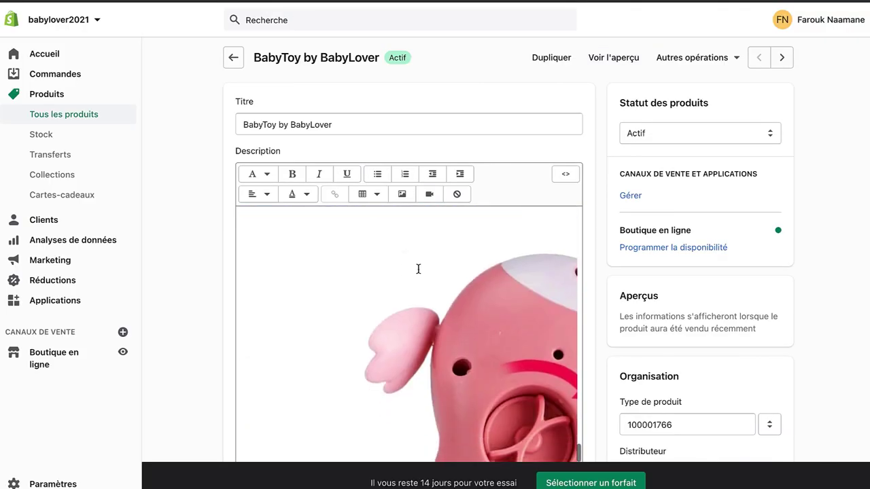
Step: Delete the 6CM size-chart whale image from the description and save the product
scroll(378, 105, "up", 5)
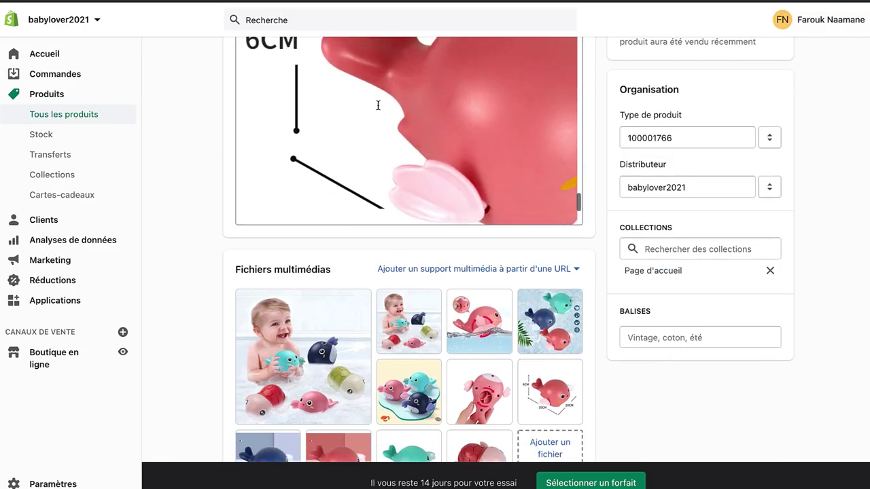
left_click(378, 106)
key("Delete")
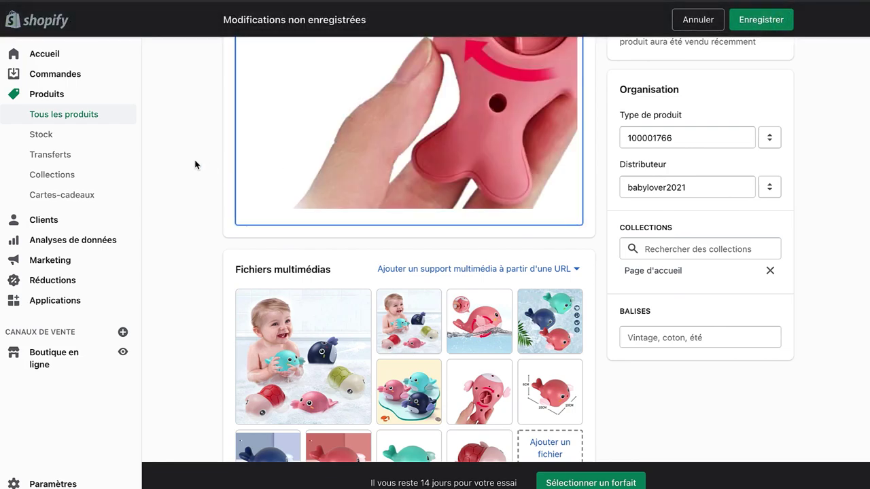
scroll(195, 165, "up", 3)
scroll(423, 237, "up", 10)
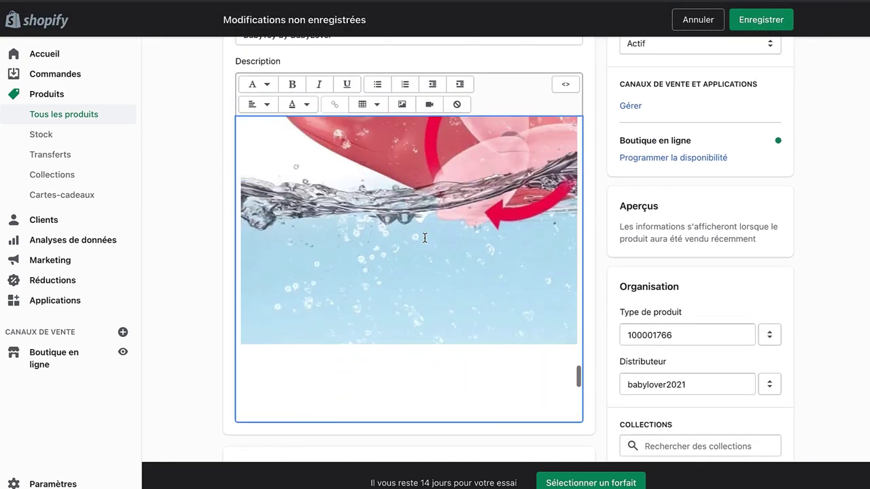
scroll(424, 237, "up", 5)
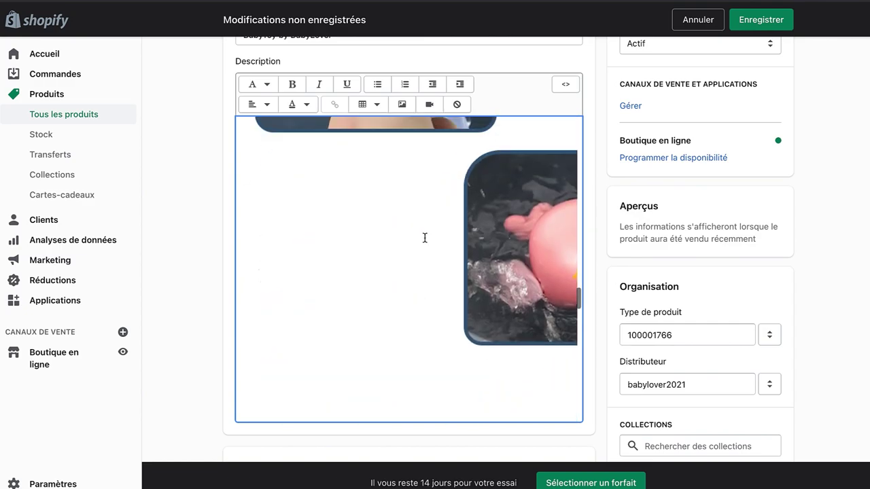
left_click(761, 20)
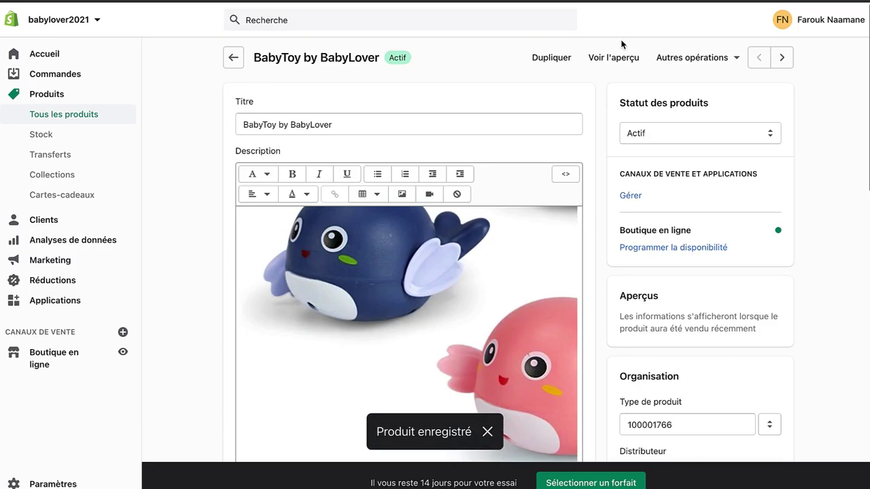
left_click(636, 59)
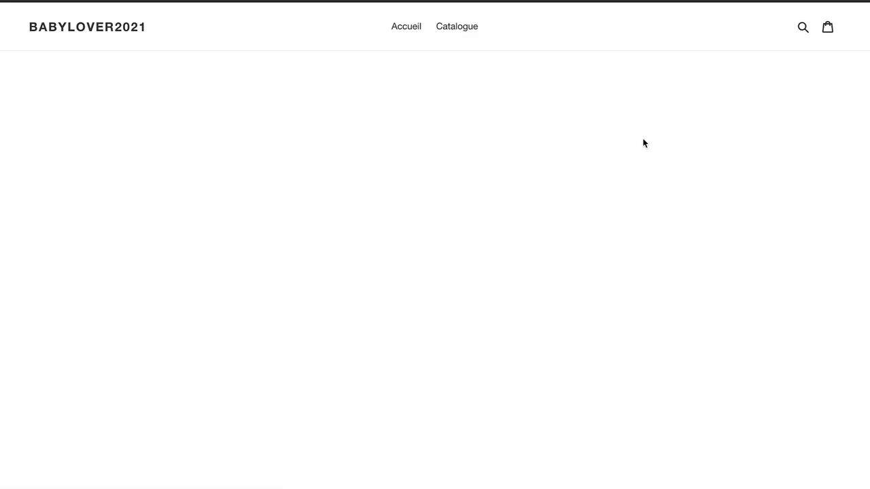
scroll(672, 244, "down", 6)
scroll(688, 279, "down", 12)
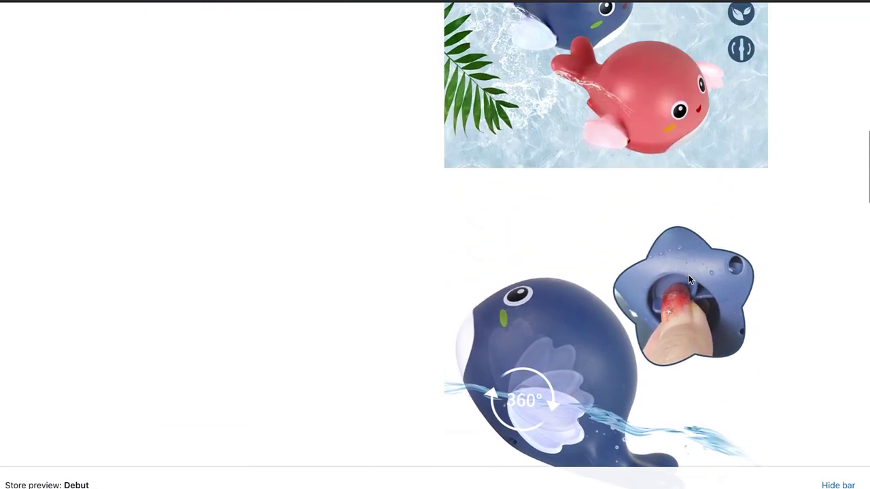
scroll(688, 279, "down", 6)
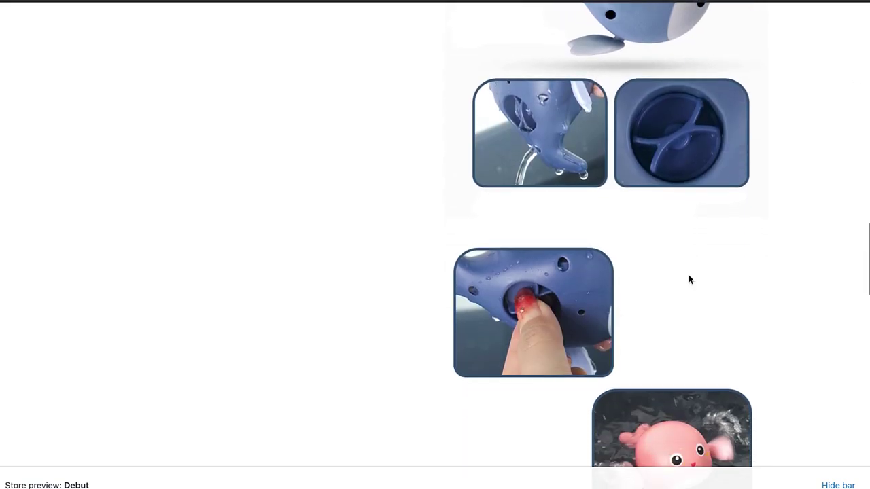
scroll(688, 278, "down", 10)
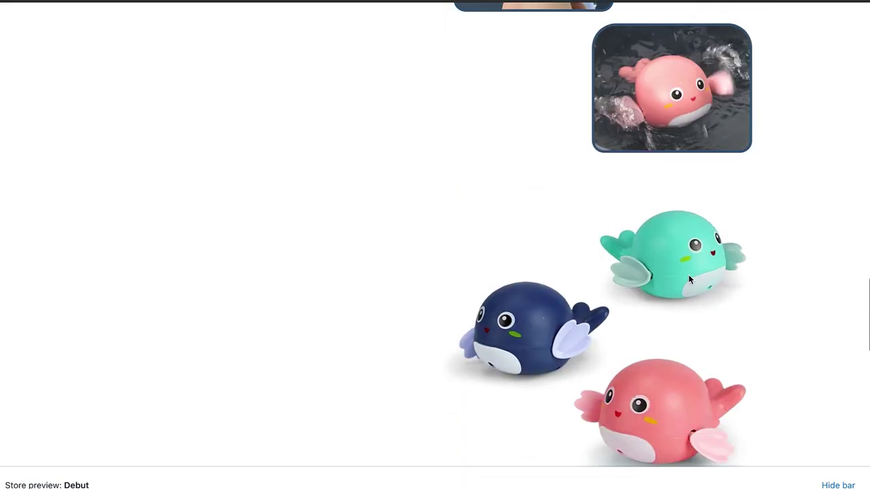
scroll(689, 279, "up", 3)
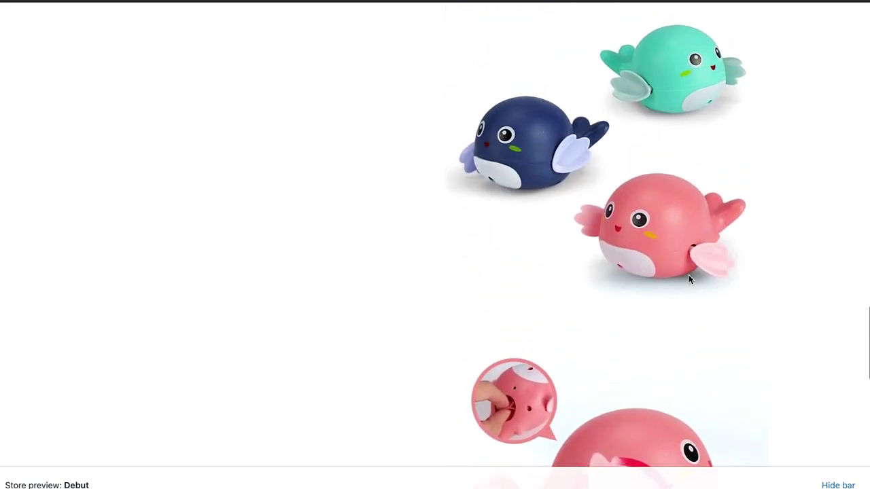
scroll(689, 279, "down", 10)
scroll(688, 279, "down", 1)
scroll(688, 279, "up", 12)
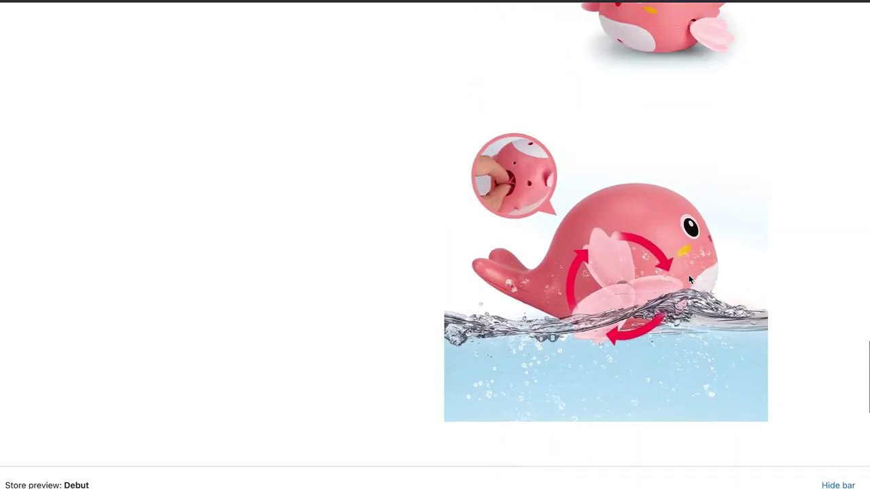
scroll(688, 278, "up", 10)
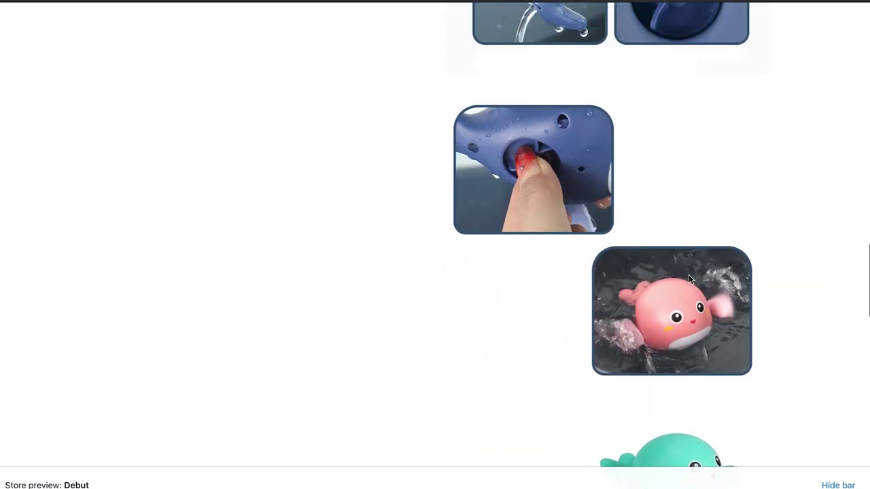
scroll(688, 279, "up", 15)
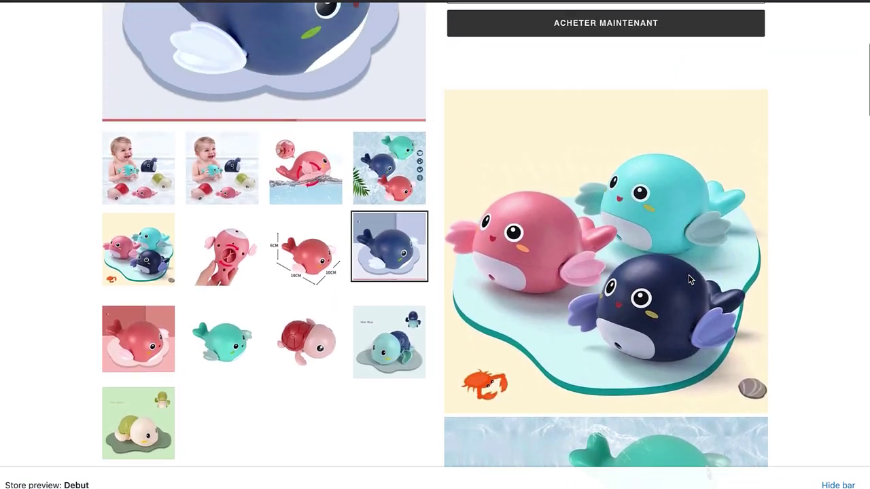
scroll(688, 278, "down", 10)
scroll(689, 278, "down", 5)
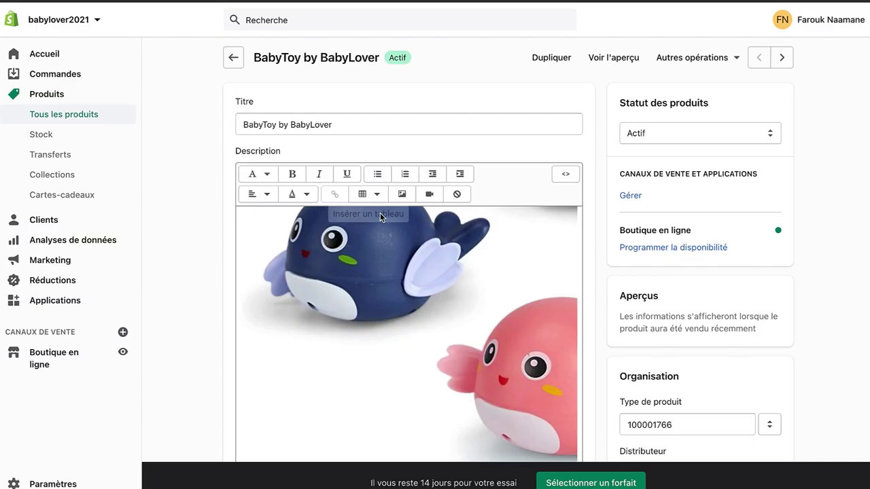
scroll(379, 213, "down", 10)
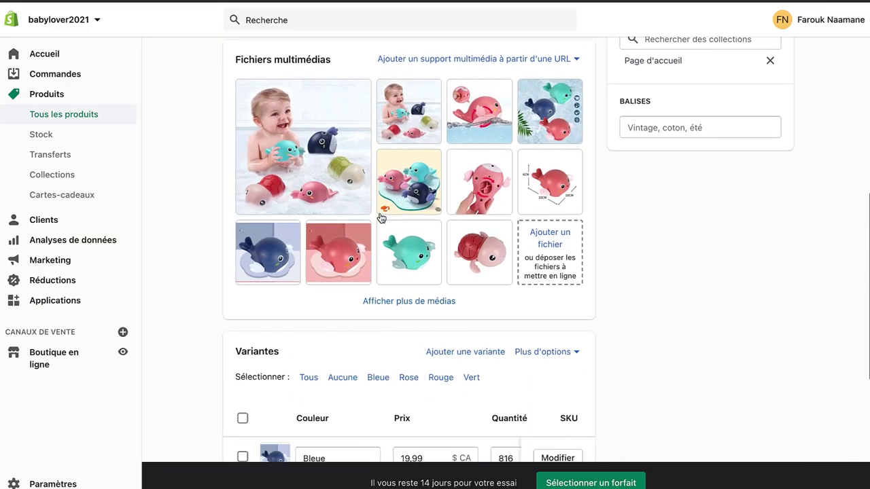
scroll(379, 212, "up", 5)
Step: Replace the entire description with the copied whale toy images and save
scroll(379, 213, "up", 10)
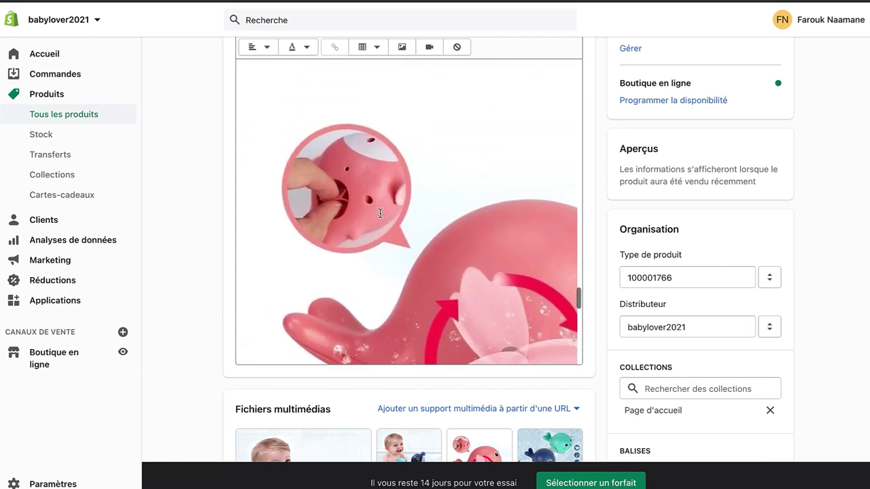
key("ctrl+a")
key("ctrl+v")
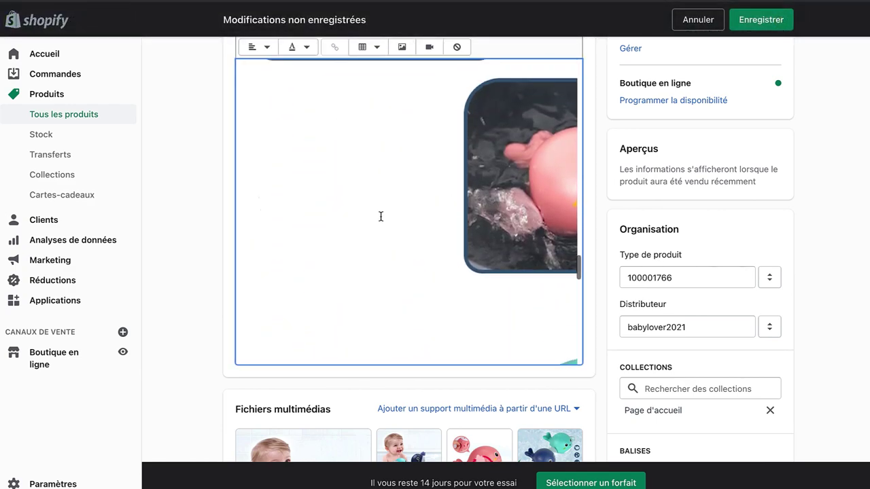
key("ctrl+a")
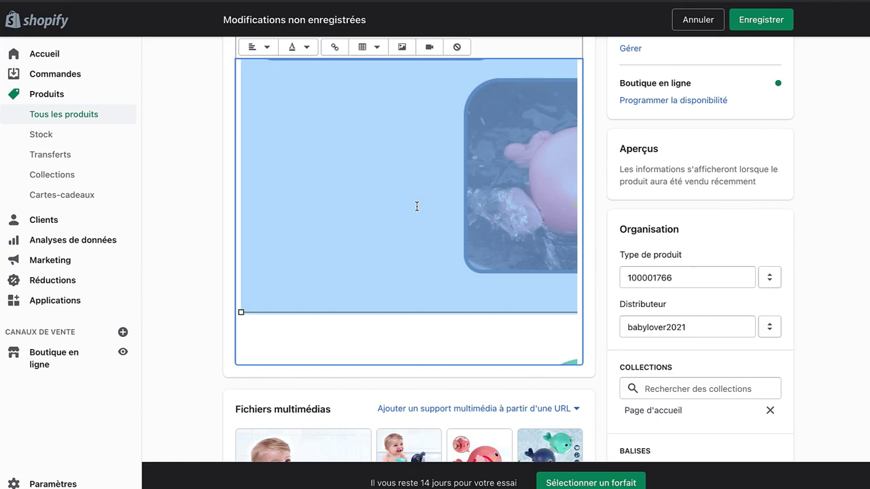
key("ctrl+v")
scroll(416, 206, "down", 10)
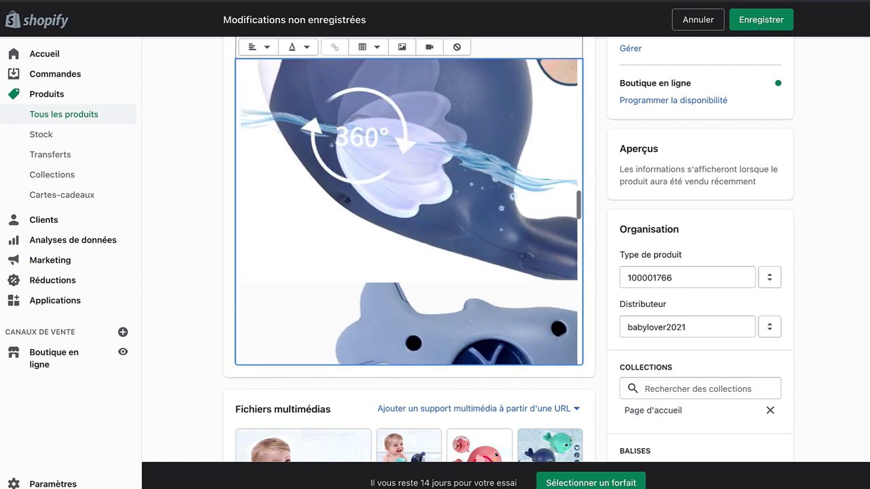
scroll(409, 211, "down", 5)
scroll(408, 178, "up", 5)
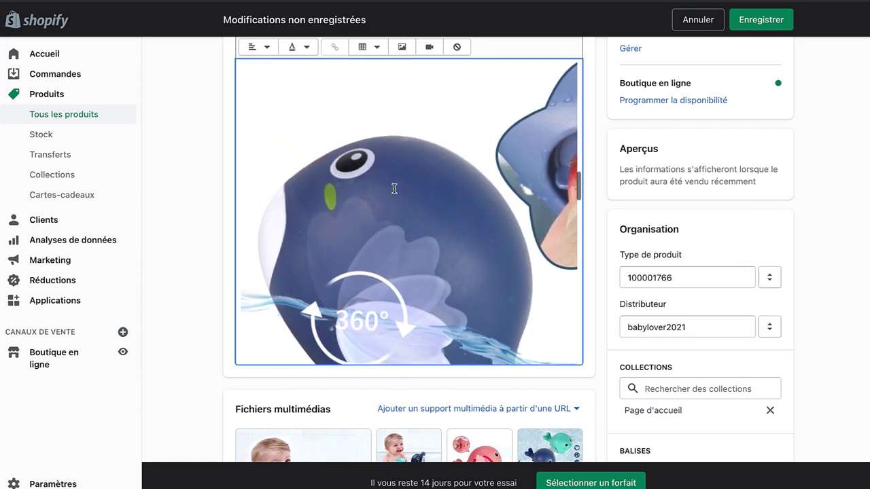
key("ctrl+a")
key("ctrl+v")
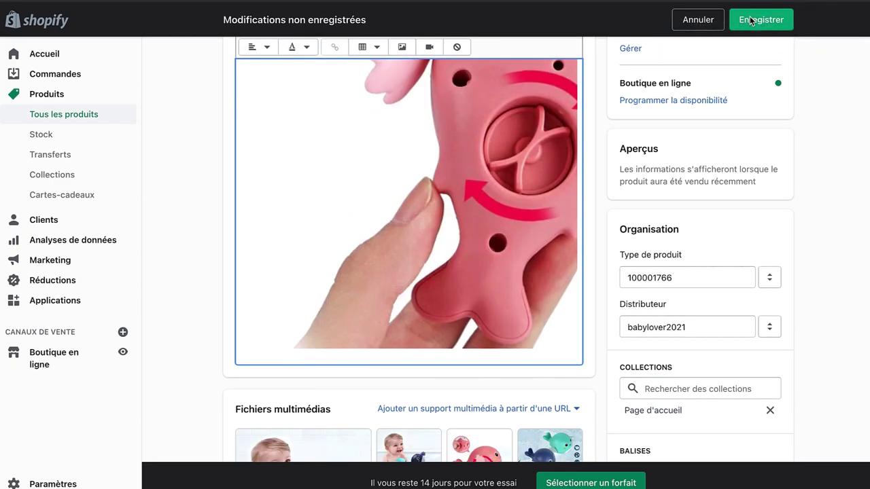
left_click(761, 19)
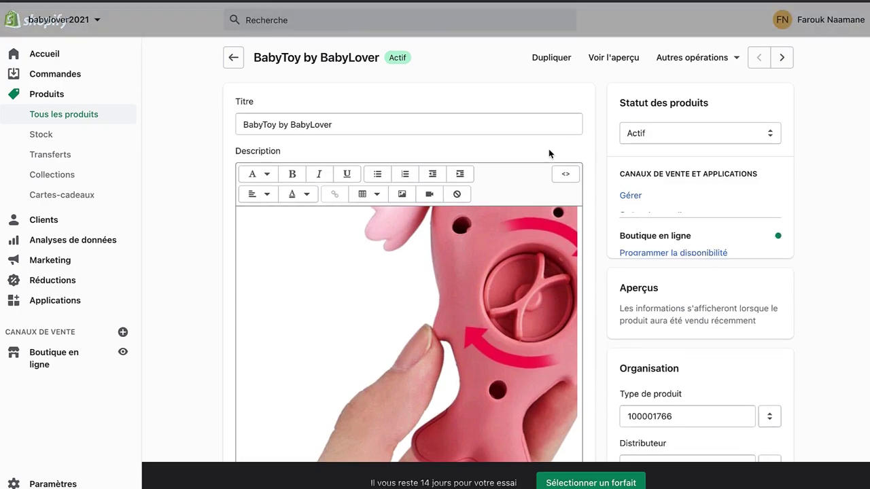
Step: Open the storefront preview to check the image-only description
scroll(499, 261, "up", 10)
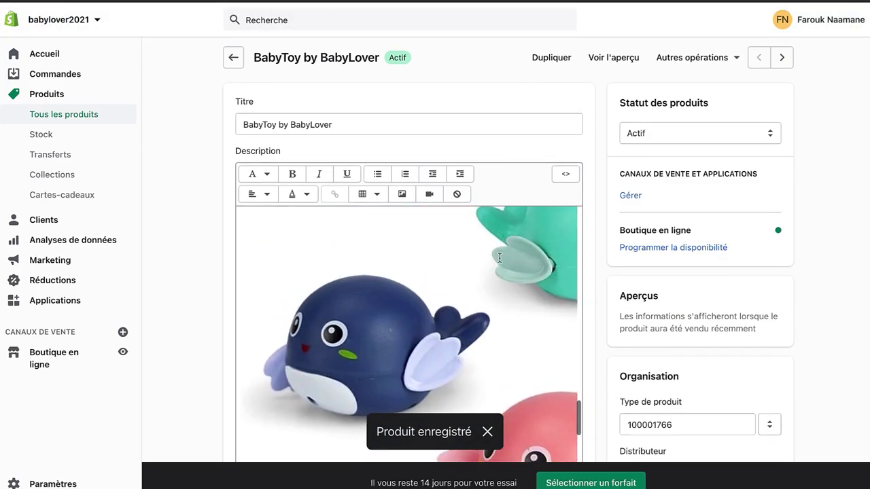
scroll(497, 266, "up", 5)
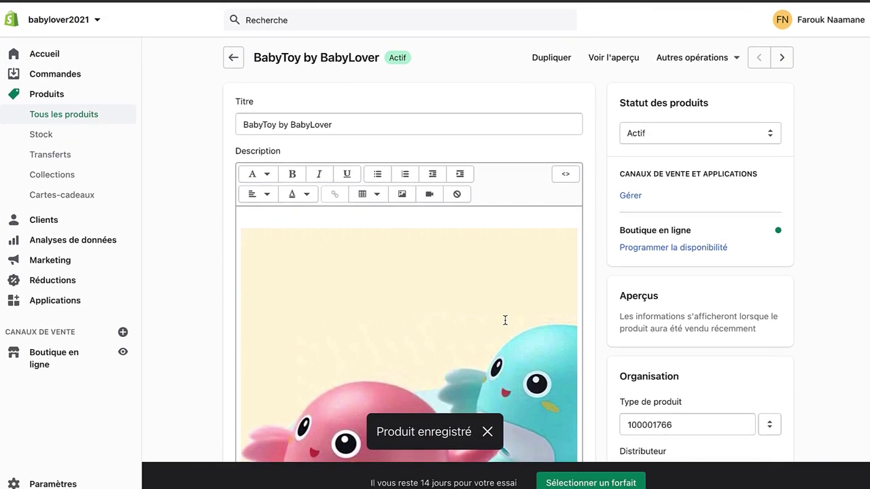
scroll(505, 320, "down", 3)
left_click(613, 58)
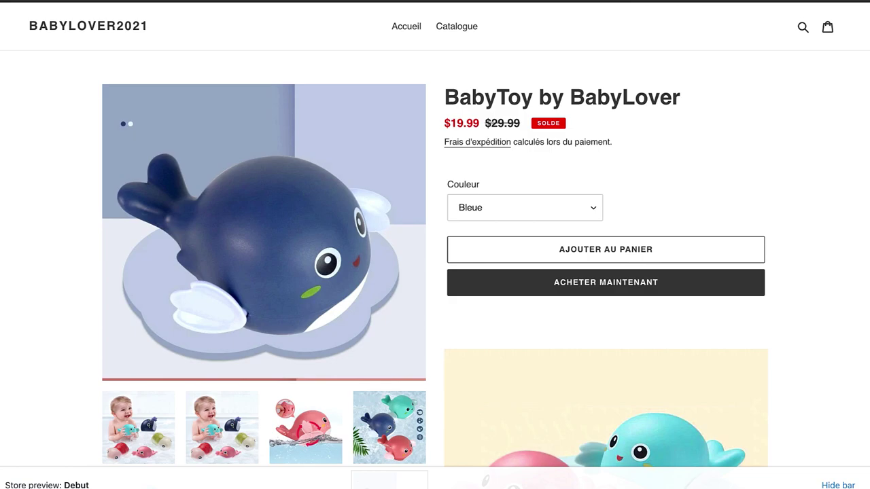
Step: Scroll through the storefront preview to review the image-only product page
scroll(622, 195, "down", 1)
scroll(623, 194, "up", 1)
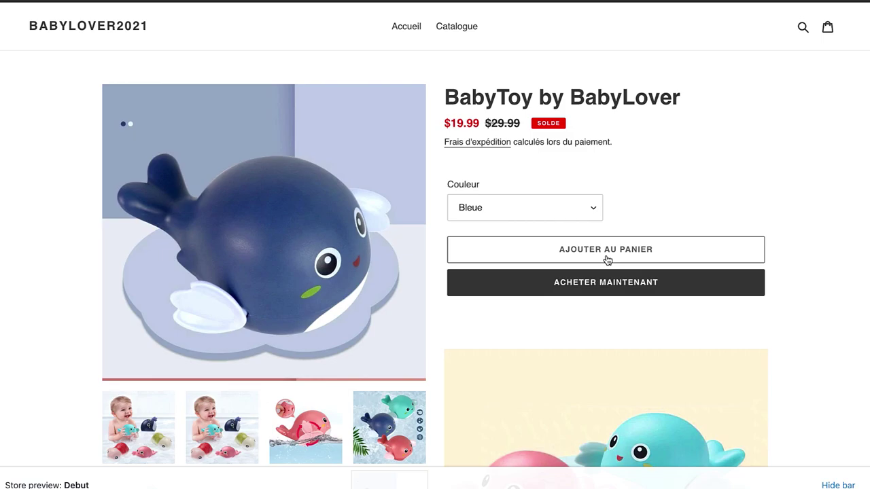
scroll(667, 341, "down", 10)
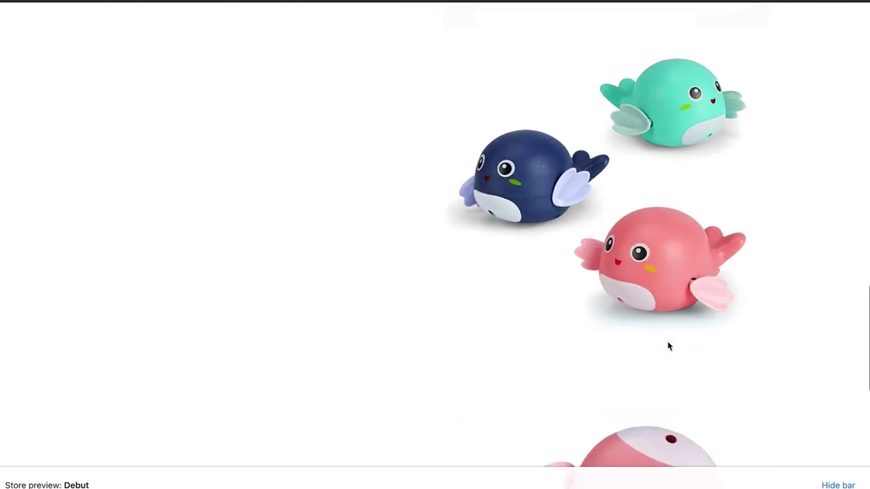
scroll(668, 346, "down", 5)
scroll(668, 345, "up", 15)
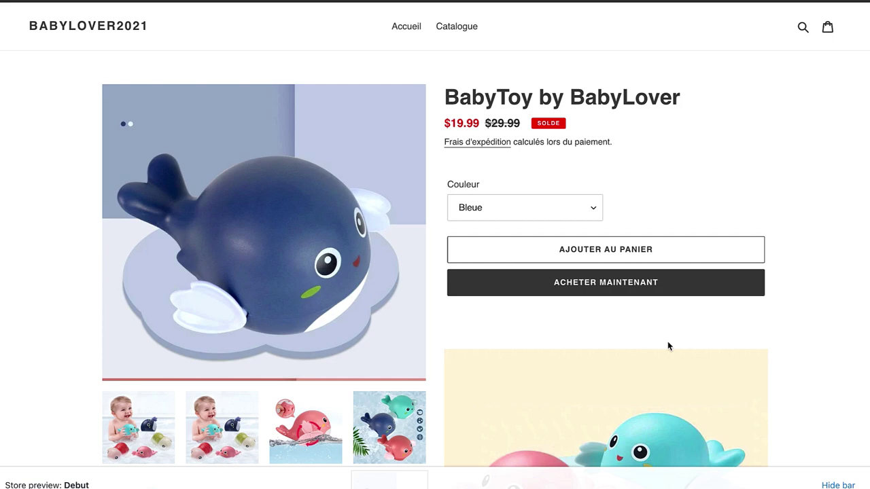
scroll(682, 377, "down", 1)
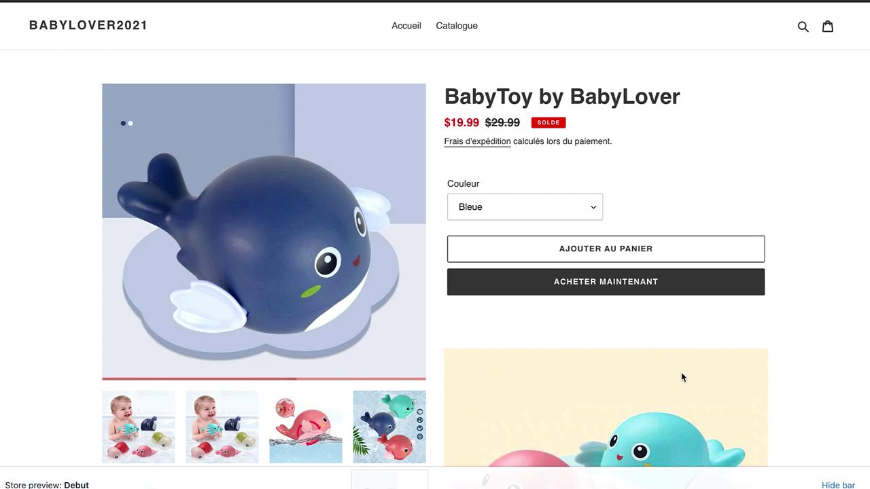
scroll(666, 410, "down", 15)
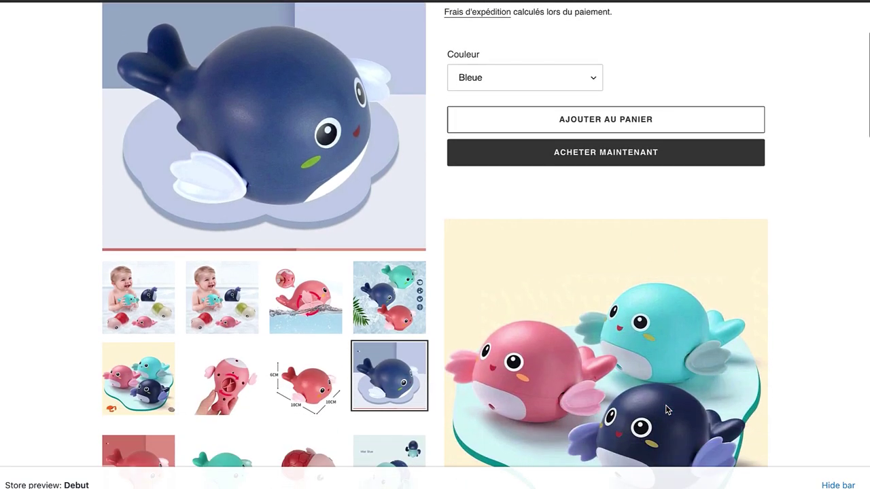
scroll(666, 409, "down", 10)
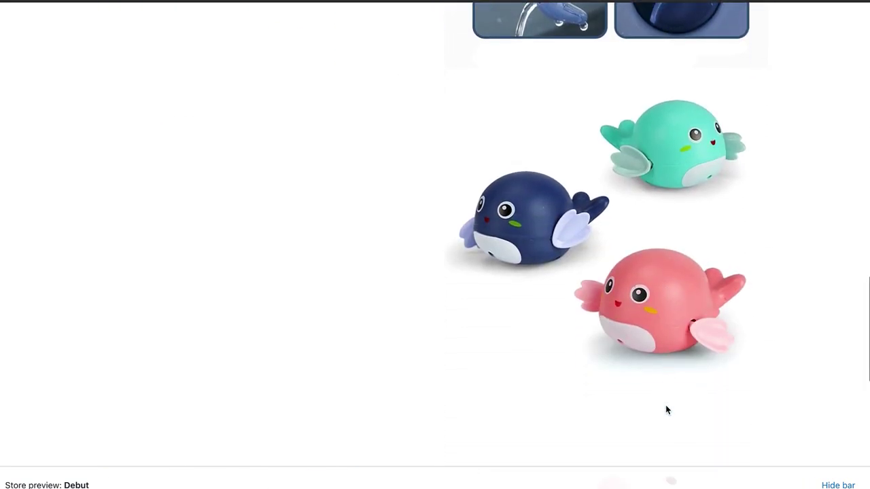
scroll(666, 410, "up", 15)
scroll(666, 409, "up", 10)
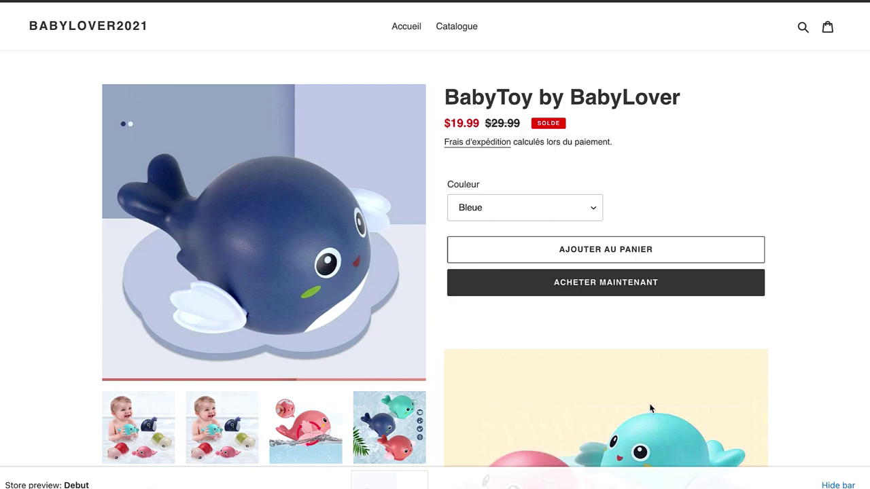
scroll(618, 433, "down", 5)
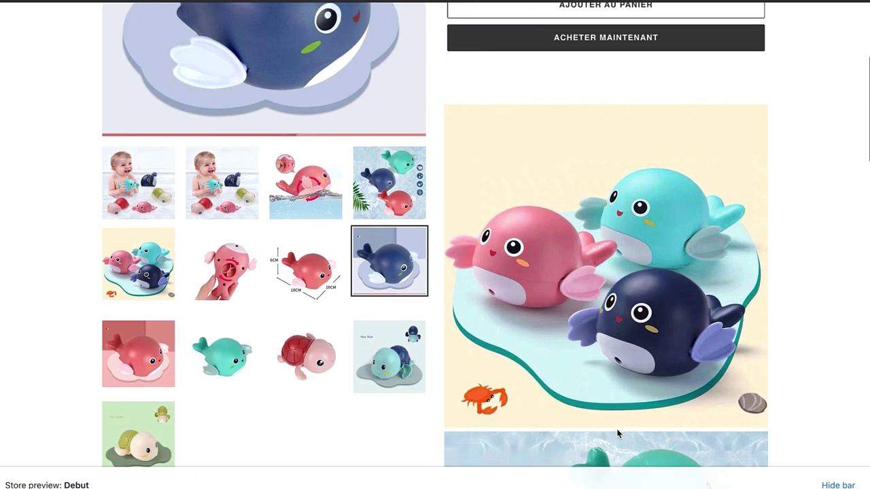
scroll(618, 433, "up", 5)
scroll(618, 433, "down", 10)
scroll(616, 429, "up", 10)
scroll(617, 435, "down", 5)
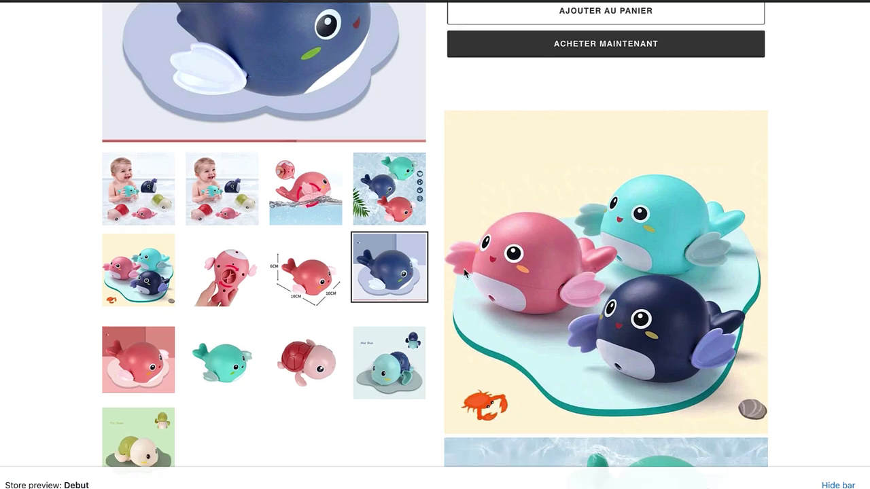
scroll(675, 348, "up", 5)
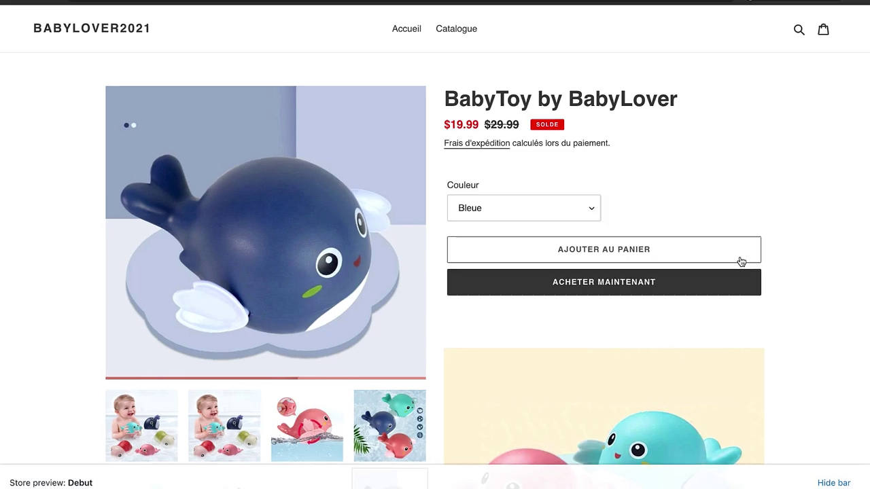
scroll(774, 414, "down", 8)
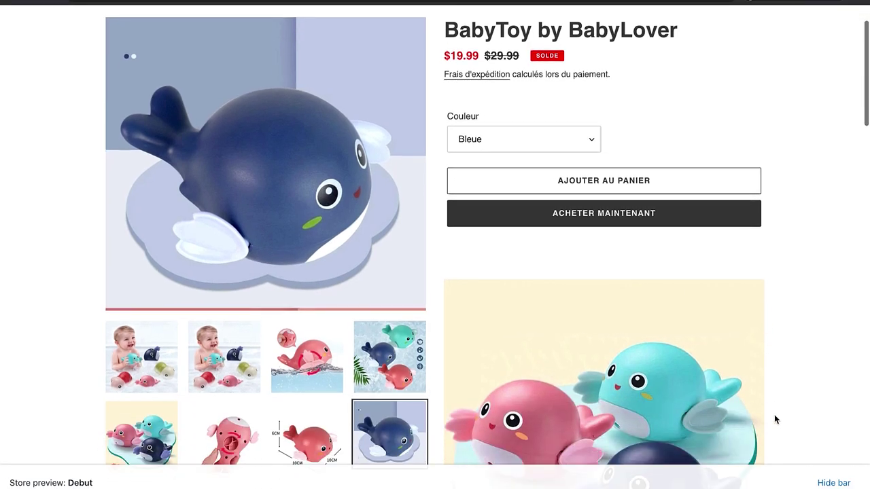
scroll(774, 419, "down", 20)
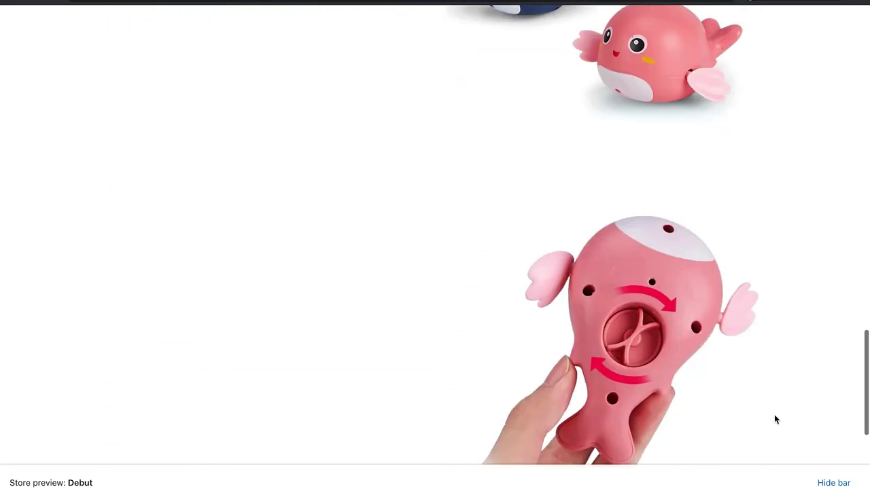
scroll(773, 419, "up", 18)
scroll(774, 420, "up", 10)
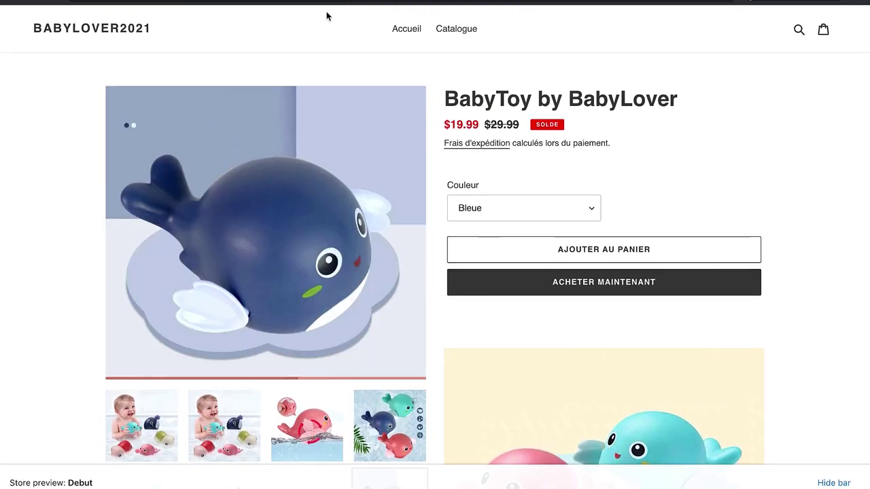
Step: Copy the Pages draft's opening line, then select the top image in the product description
key("super+w")
key("ctrl+Left")
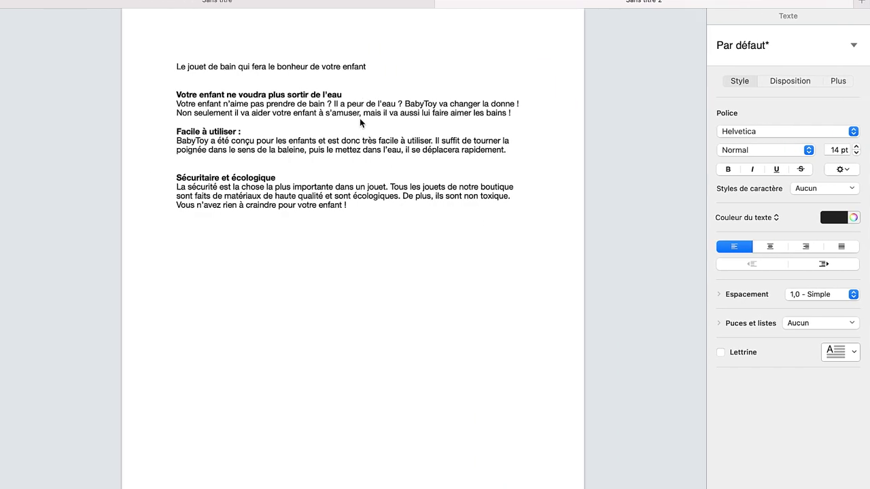
left_click_drag(375, 68, 168, 68)
key("ctrl+c")
key("ctrl+Right")
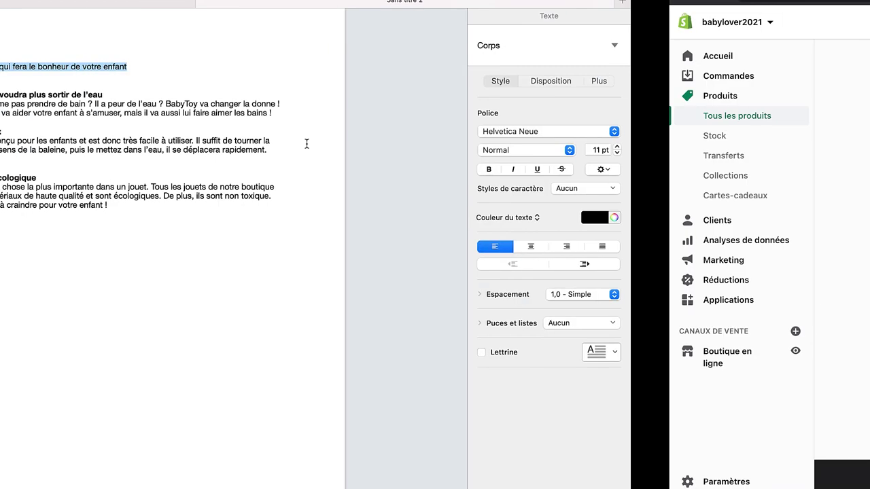
left_click(260, 214)
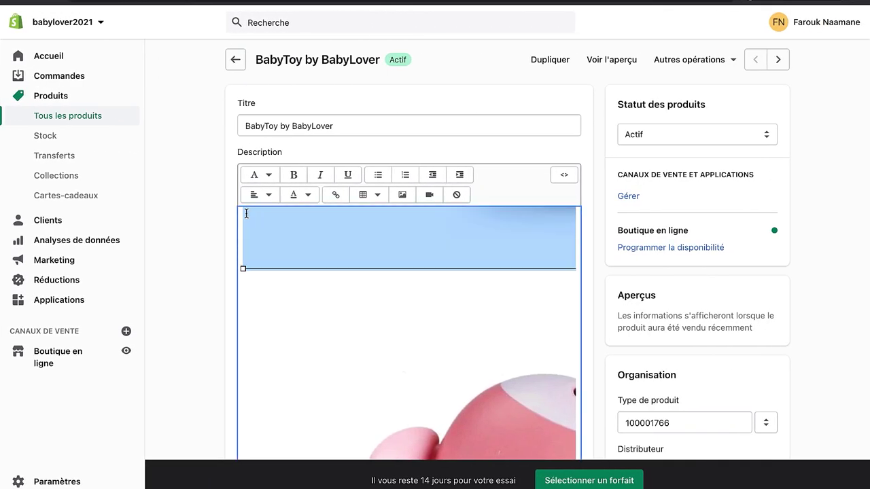
Step: Replace the top image with the pasted line 'Le jouet de bain qui fera le bonheur de votre enfant'
key("BackSpace")
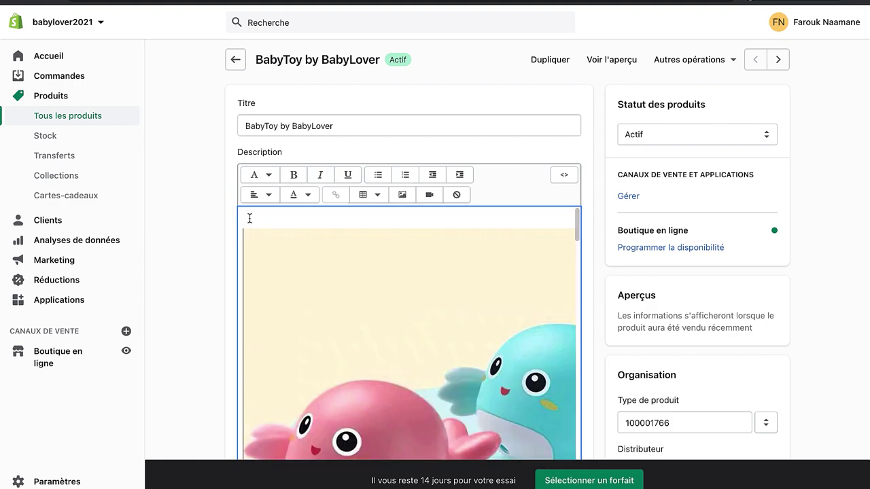
key("Return")
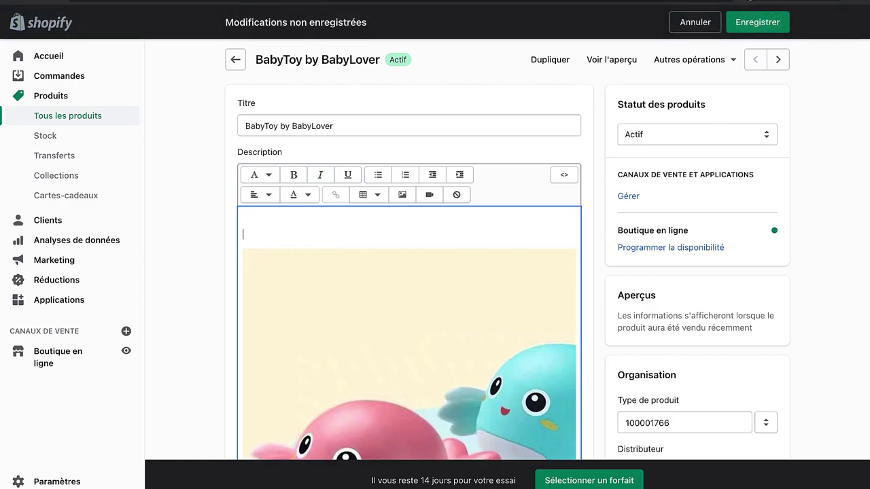
key("ctrl+v")
triple_click(308, 236)
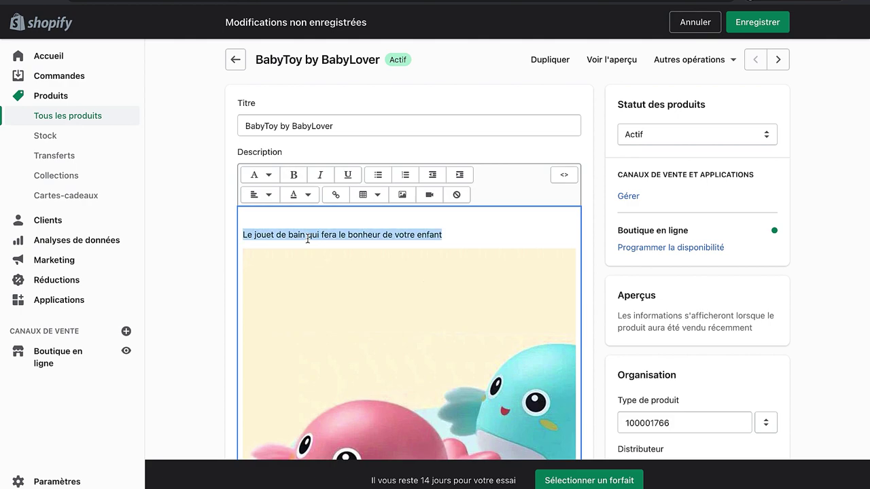
Step: Format the line as a Titre 2 heading after trying Titre 1, Titre 6 and paragraph
left_click(255, 195)
left_click(258, 178)
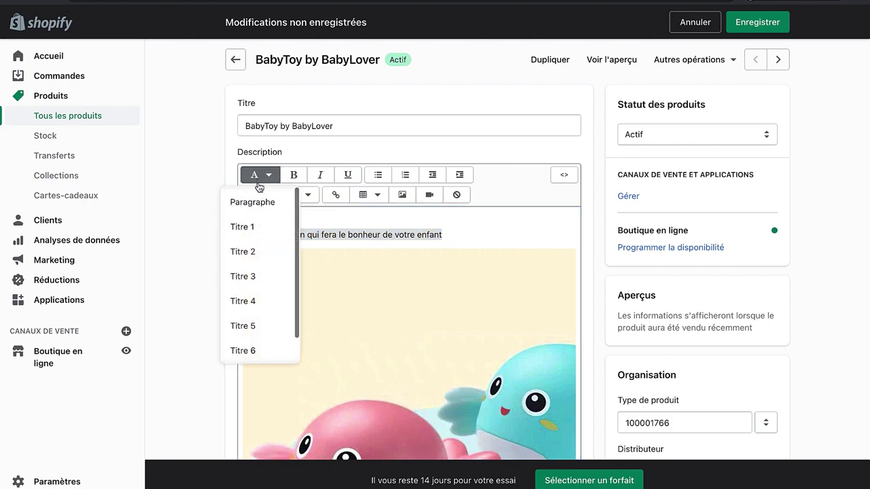
left_click(266, 251)
left_click(267, 178)
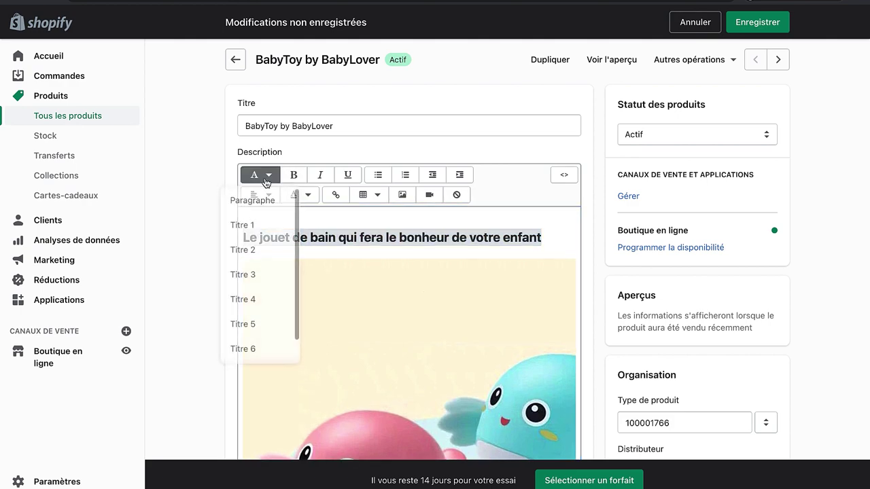
left_click(269, 227)
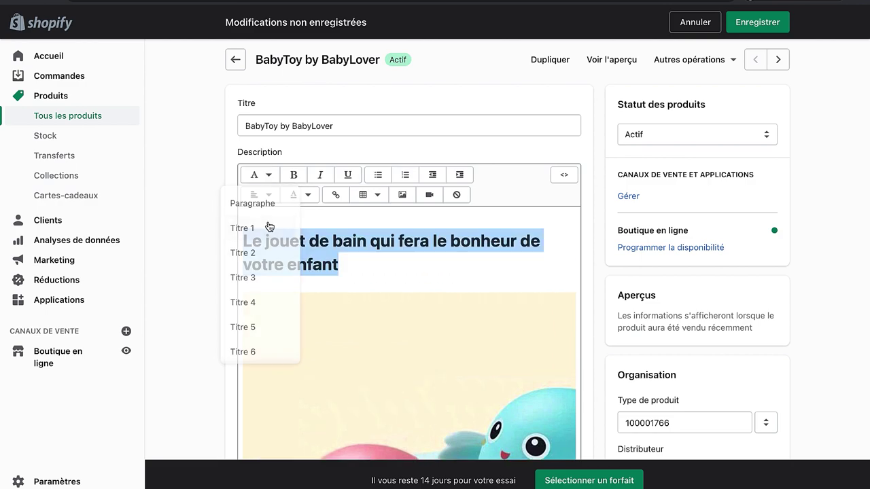
left_click(267, 176)
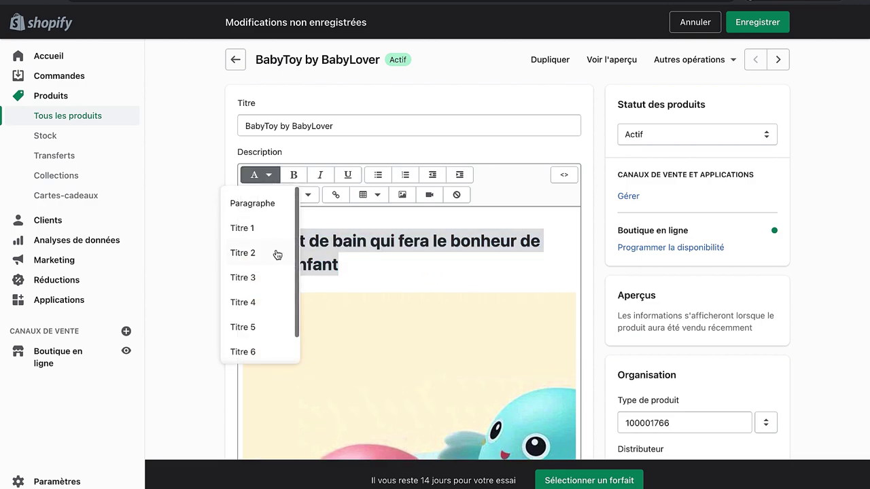
left_click(276, 252)
left_click(269, 176)
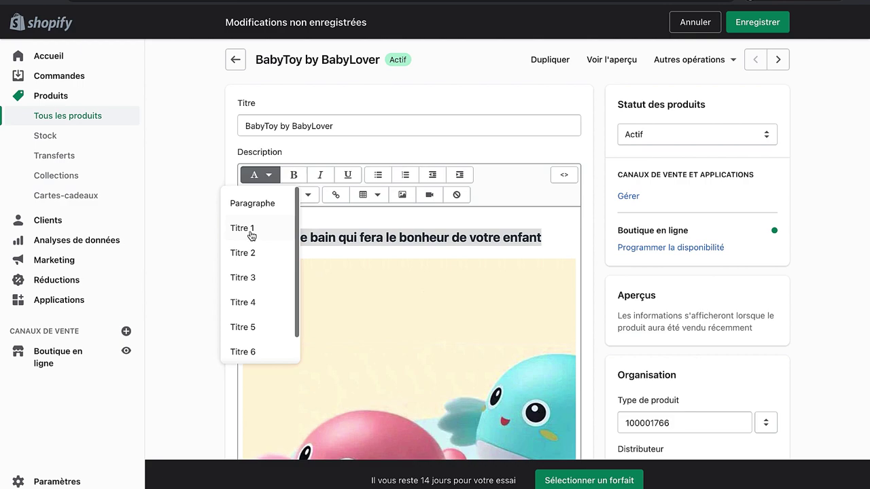
scroll(255, 292, "down", 1)
left_click(262, 323)
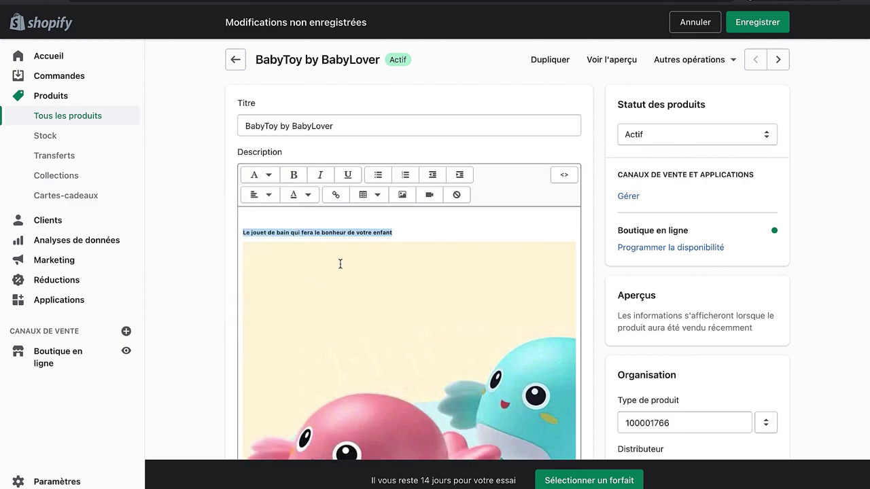
left_click(259, 175)
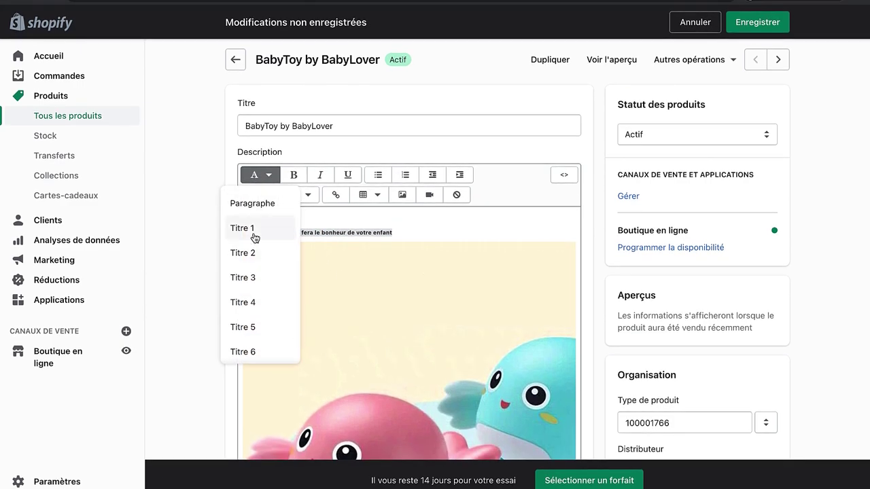
left_click(252, 231)
left_click(264, 175)
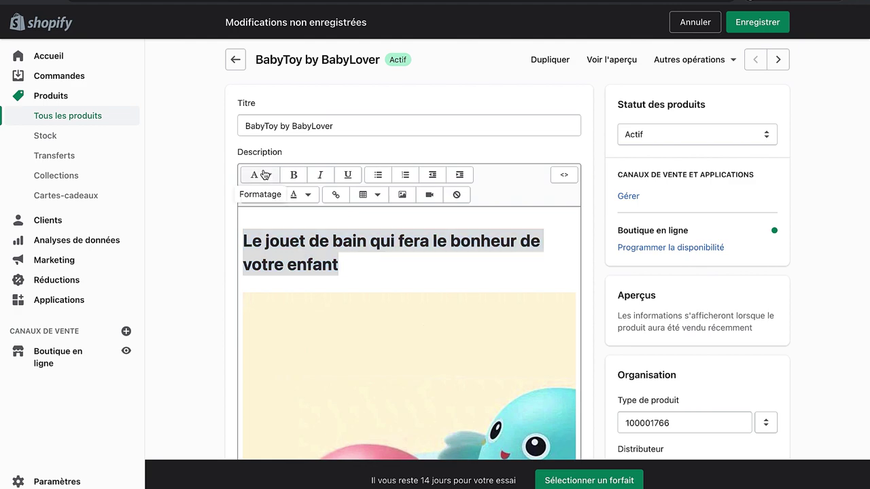
left_click(268, 206)
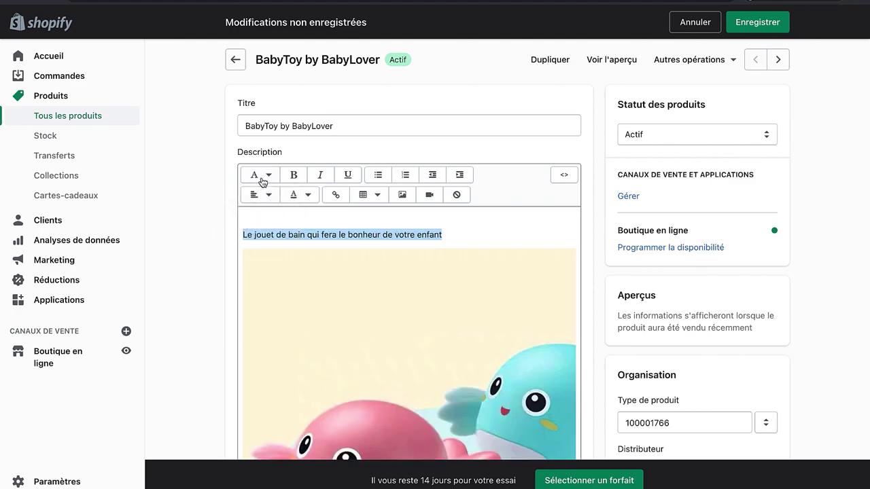
left_click(263, 178)
left_click(264, 253)
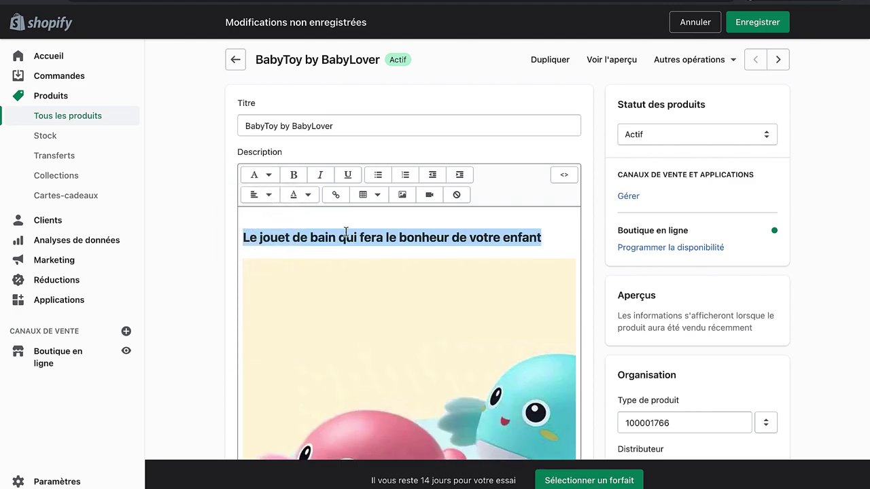
Step: Add an empty line below the new heading
left_click(293, 216)
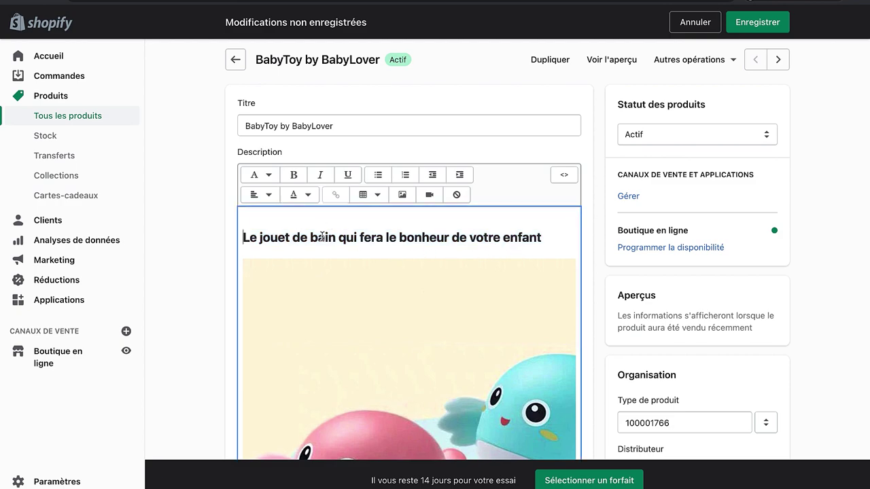
key("ctrl+Left")
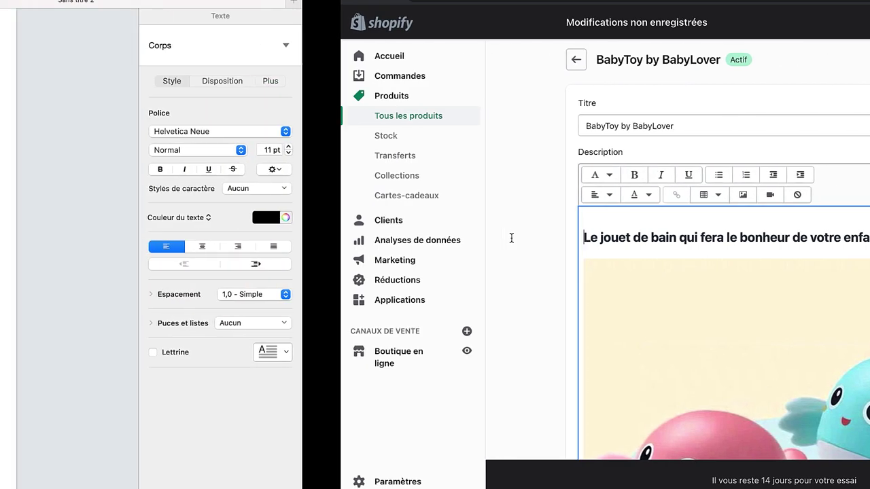
key("ctrl+Right")
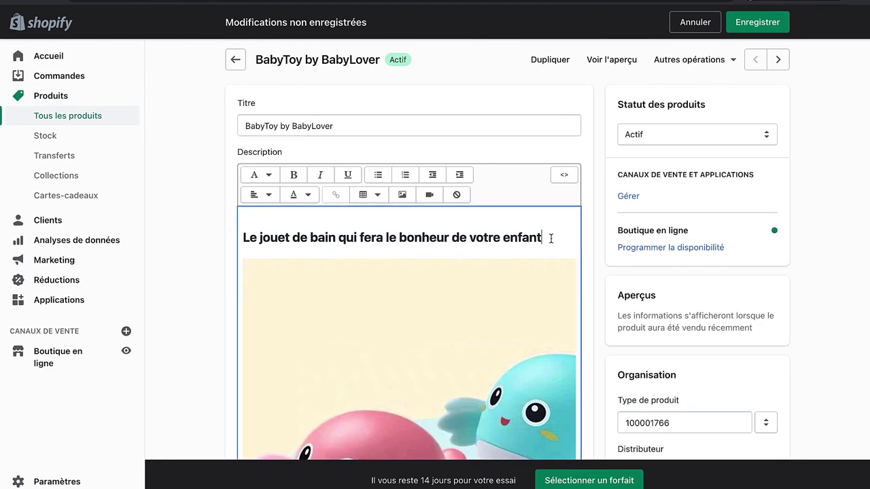
key("Return")
Step: Upload the bath-time GIF and insert it beneath the heading
left_click(404, 195)
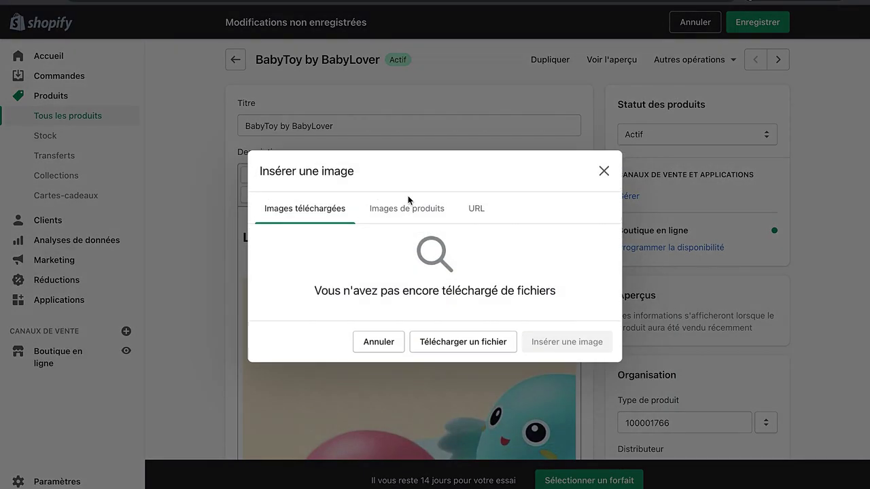
left_click(457, 337)
key("Return")
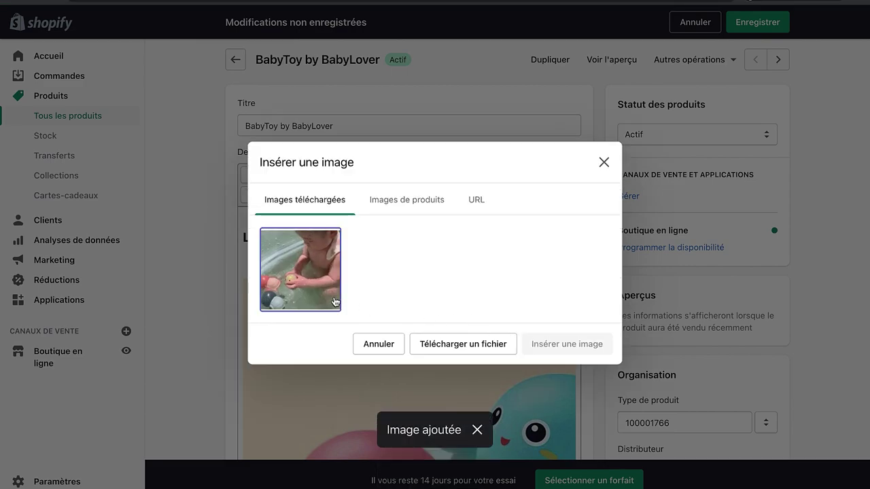
left_click(333, 301)
left_click(571, 410)
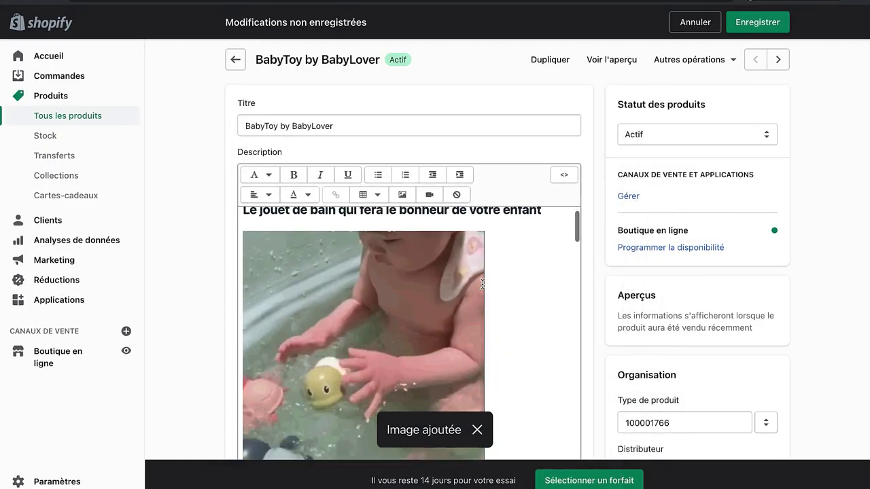
Step: Centre the inserted GIF in the description
scroll(481, 284, "down", 1)
left_click(328, 252)
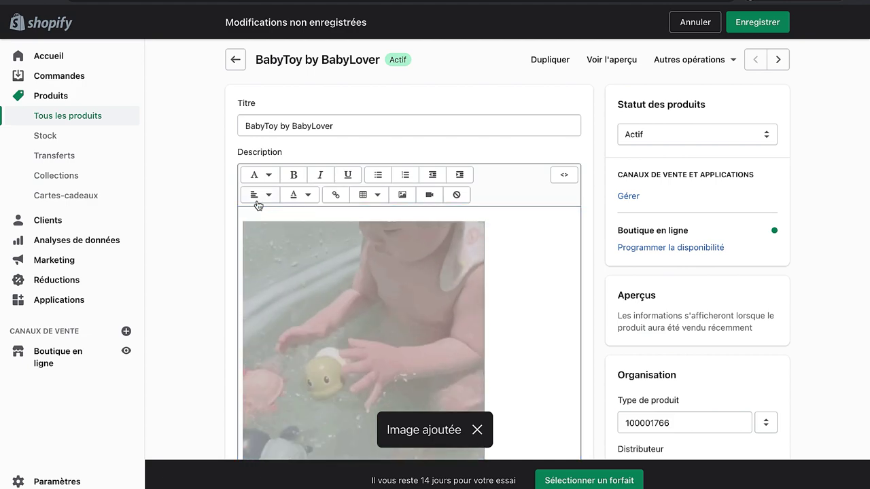
left_click(259, 197)
left_click(281, 246)
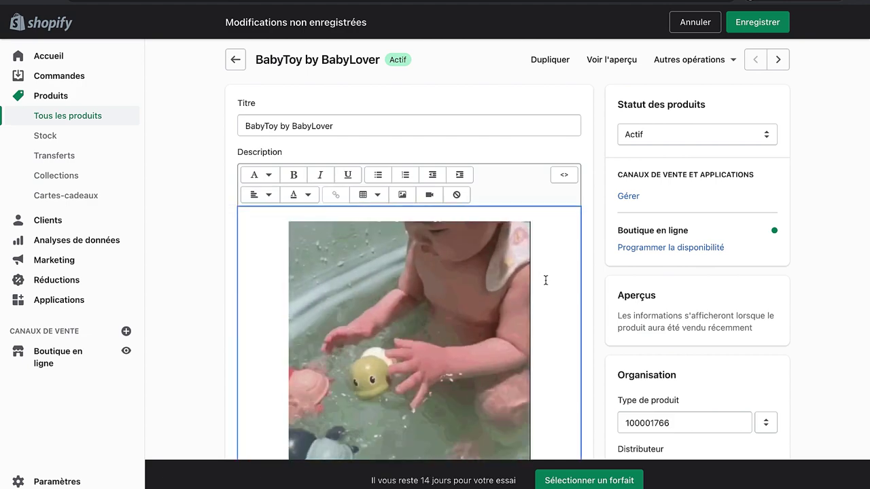
scroll(545, 280, "up", 1)
scroll(538, 281, "down", 3)
scroll(536, 337, "up", 3)
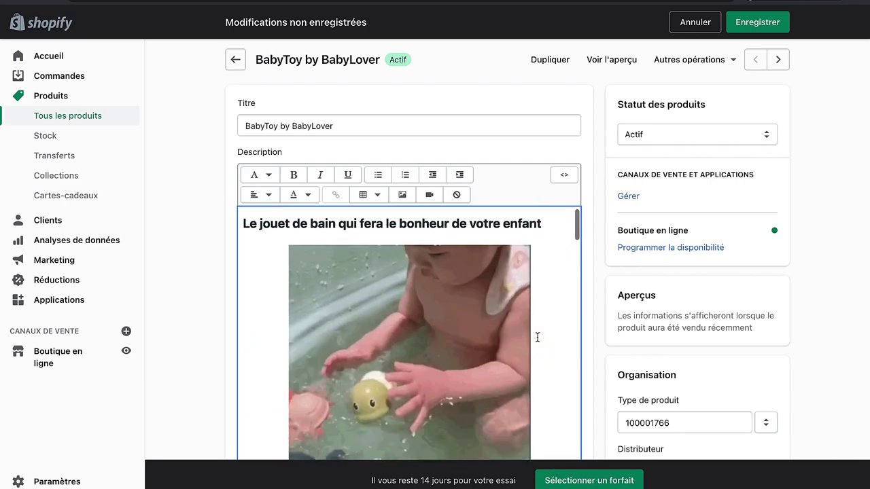
scroll(493, 401, "down", 2)
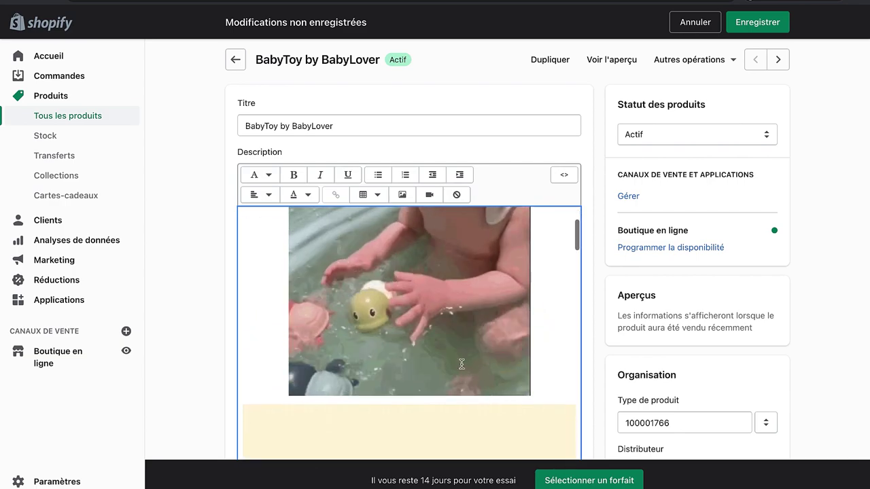
scroll(462, 354, "up", 2)
scroll(431, 387, "down", 1)
scroll(430, 387, "down", 3)
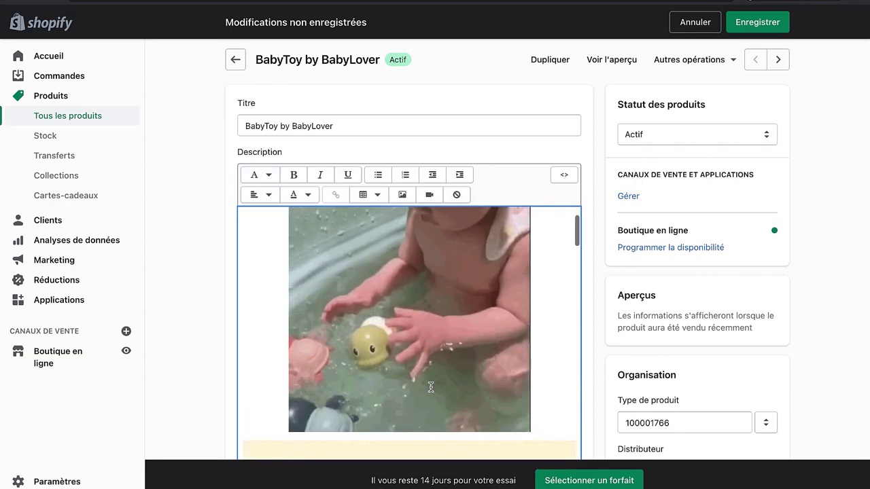
scroll(431, 386, "up", 3)
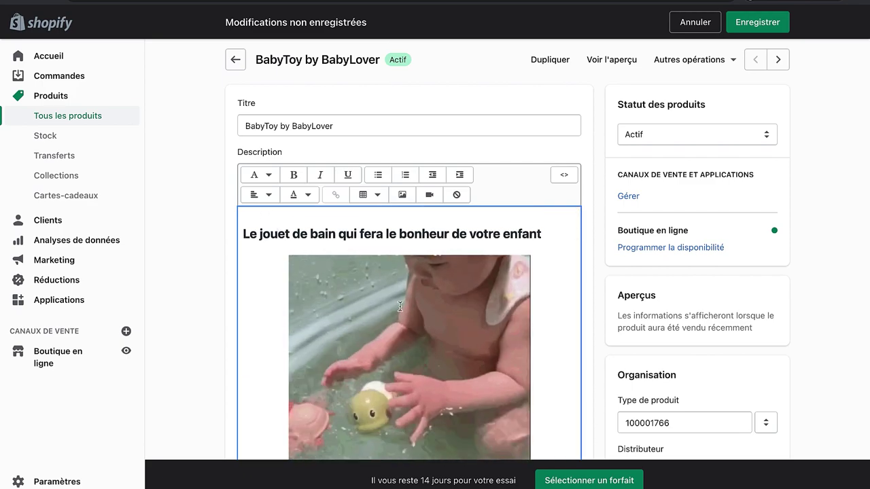
scroll(400, 307, "down", 3)
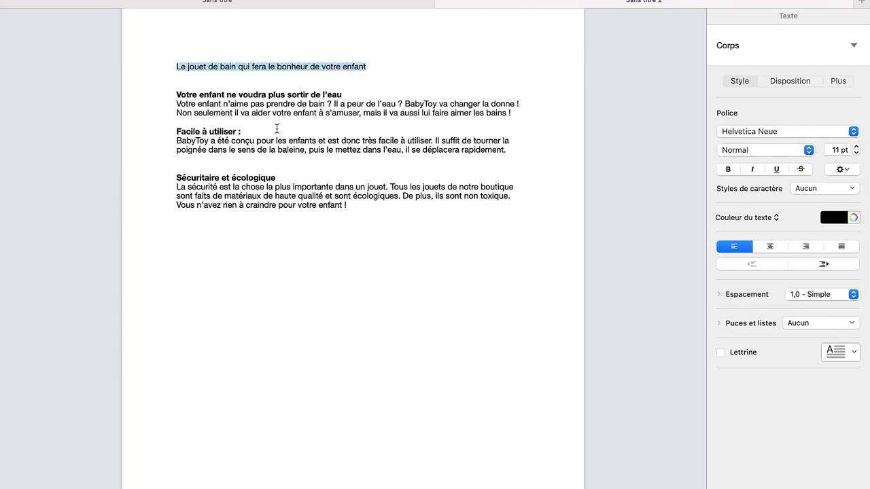
Step: Paste the Pages section 'Votre enfant ne voudra plus sortir de l'eau' and its paragraph two lines below the GIF
left_click_drag(513, 116, 160, 90)
key("ctrl+c")
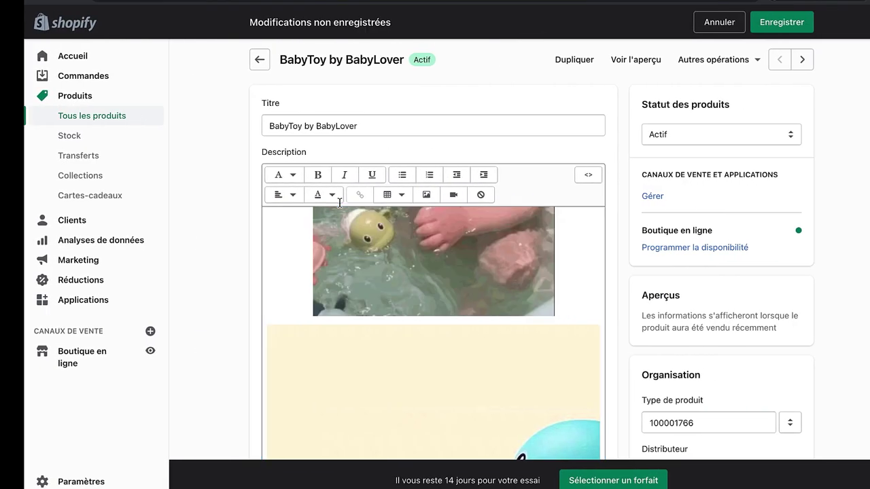
left_click(546, 262)
key("Return")
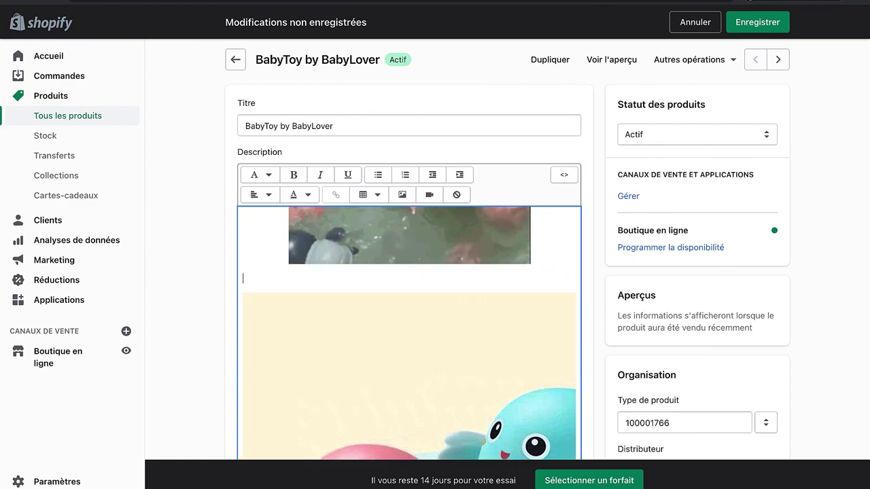
key("Return")
key("ctrl+v")
scroll(409, 333, "up", 3)
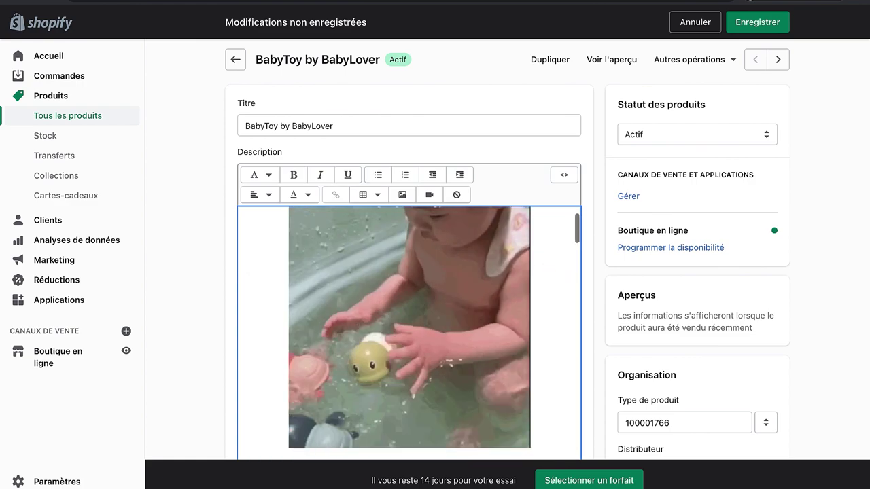
scroll(295, 306, "down", 3)
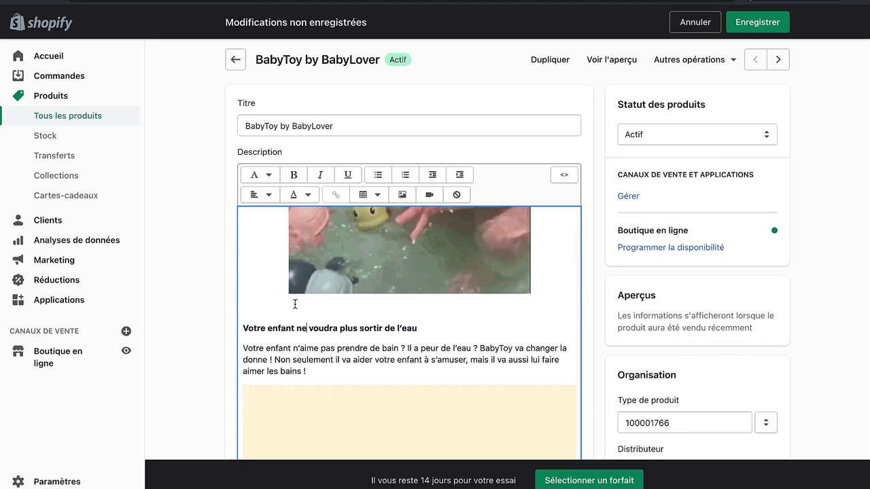
scroll(386, 384, "down", 10)
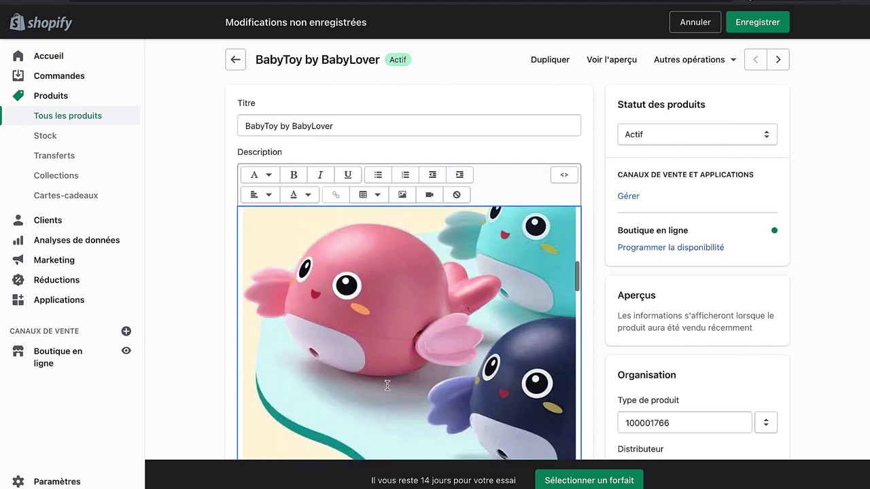
scroll(387, 385, "down", 15)
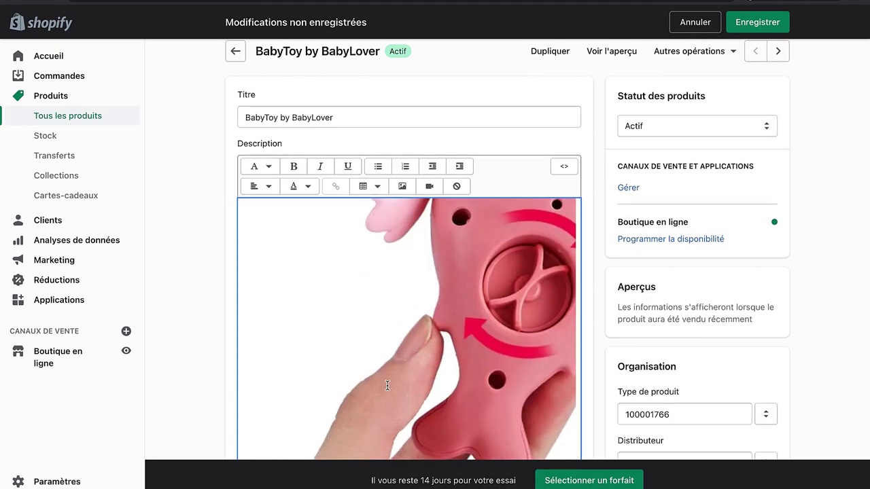
scroll(387, 391, "down", 1)
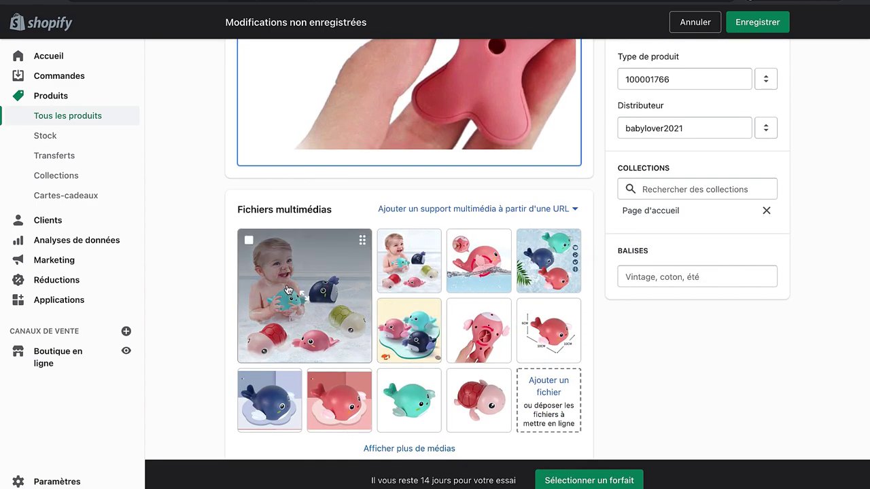
Step: Download the first bath-toys product image from the media gallery
left_click(307, 270)
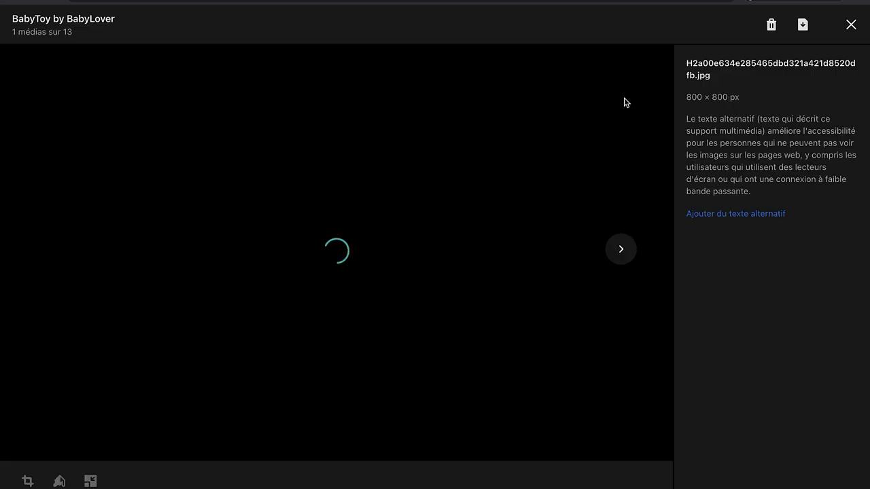
left_click(801, 26)
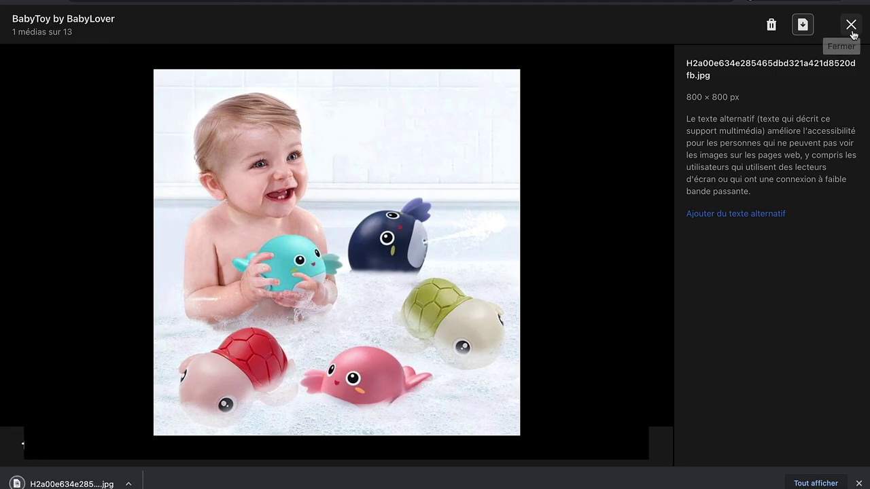
left_click(850, 24)
scroll(452, 265, "up", 15)
scroll(452, 265, "down", 10)
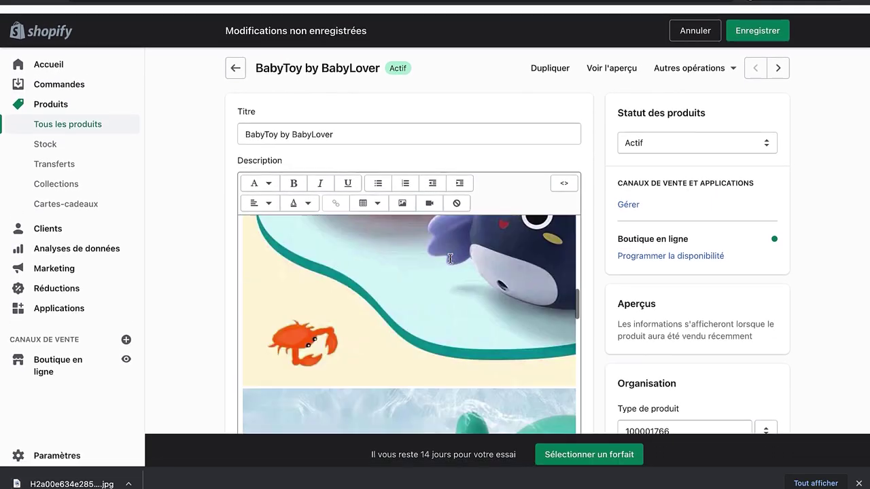
scroll(450, 259, "down", 2)
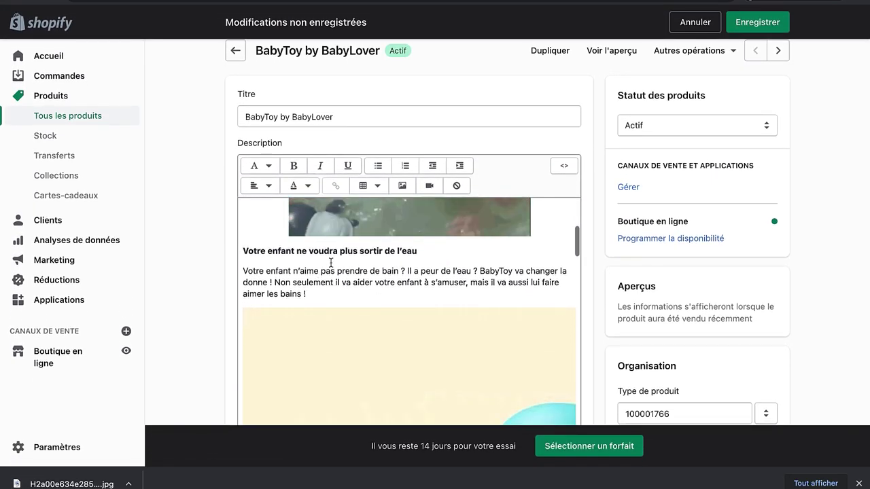
Step: Upload and insert the bath-toys photo on a new line after 'aimer les bains !'
left_click(306, 293)
key("Return")
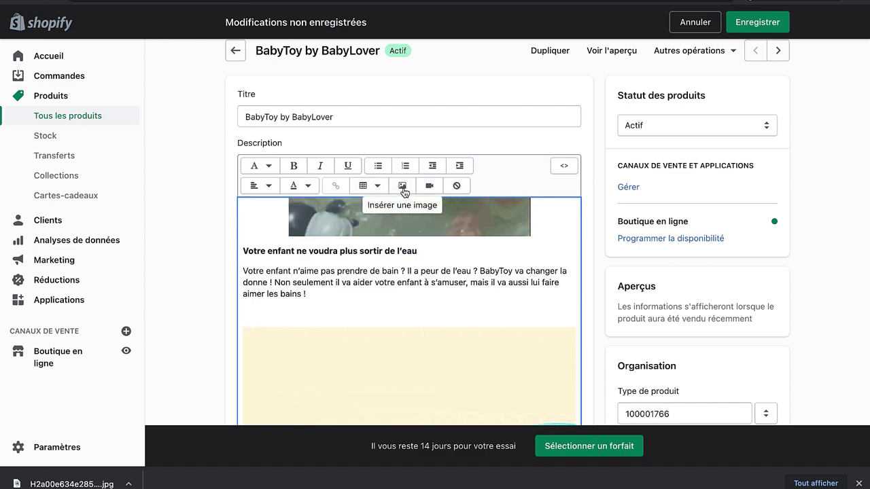
left_click(402, 185)
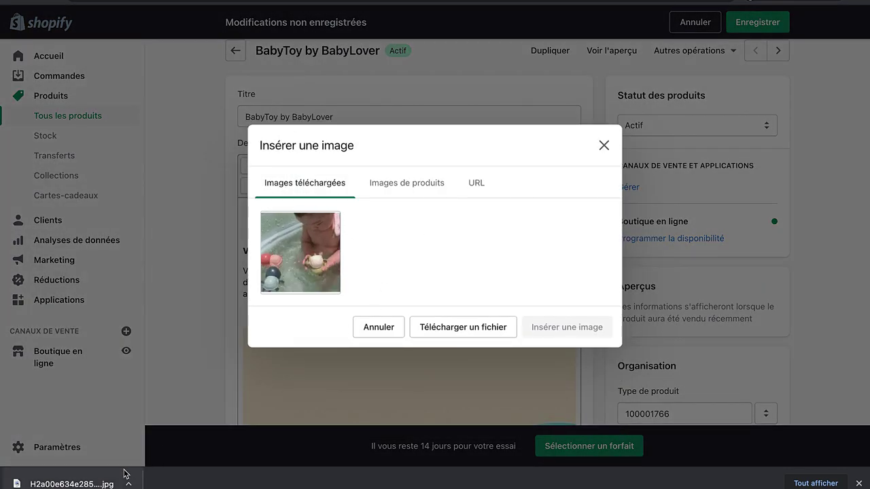
left_click_drag(124, 474, 353, 337)
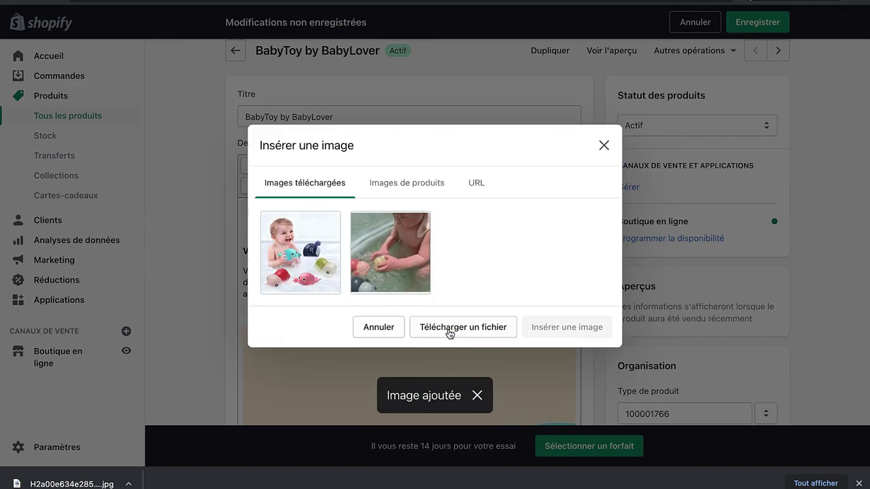
left_click(328, 237)
left_click(553, 390)
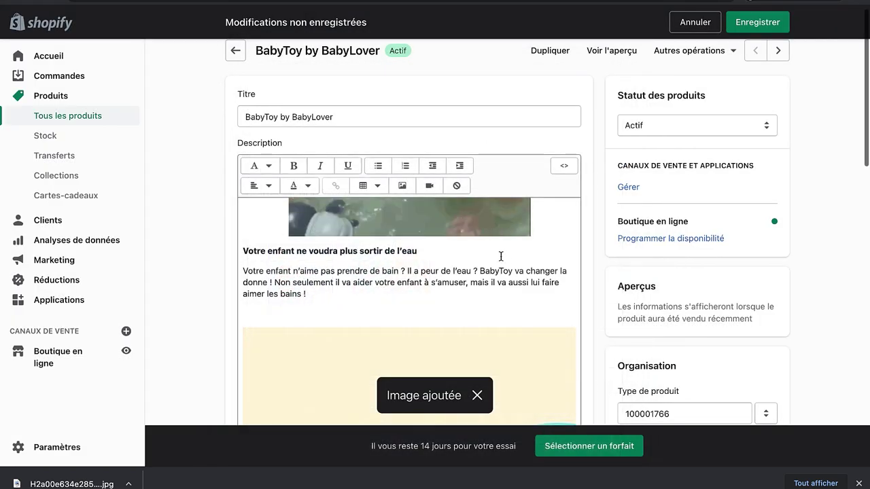
Step: Centre the photo and break the text before 'BabyToy va changer la donne'
scroll(489, 245, "down", 3)
key("ctrl+a")
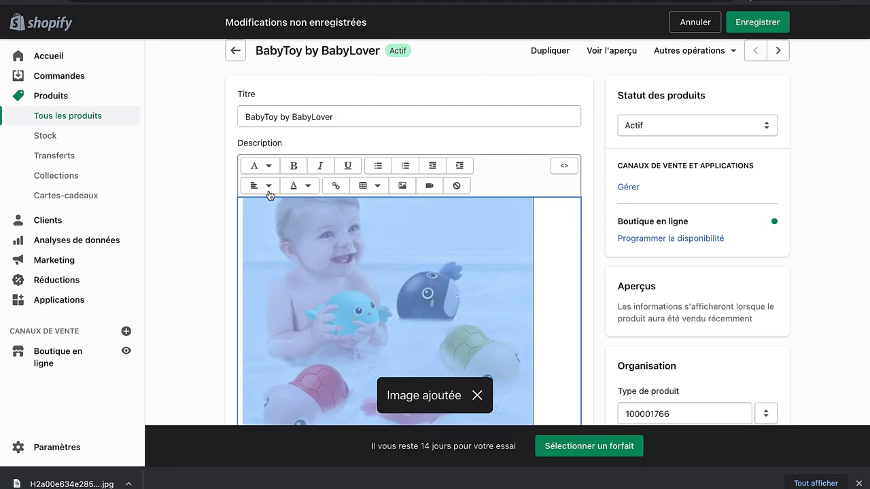
left_click(270, 195)
left_click(287, 238)
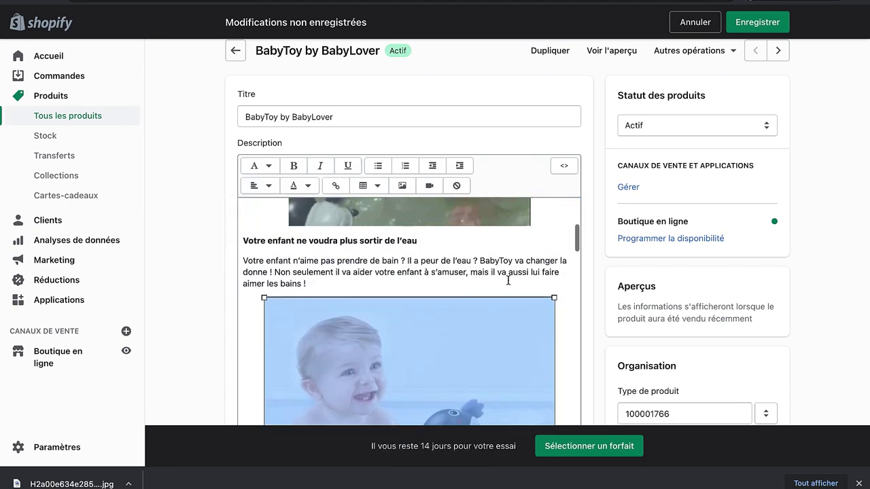
left_click(509, 280)
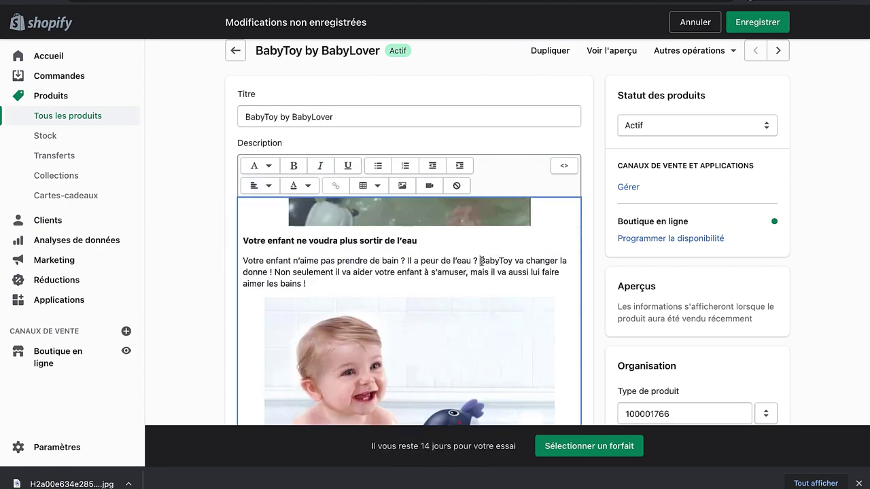
key("Return")
scroll(513, 300, "down", 5)
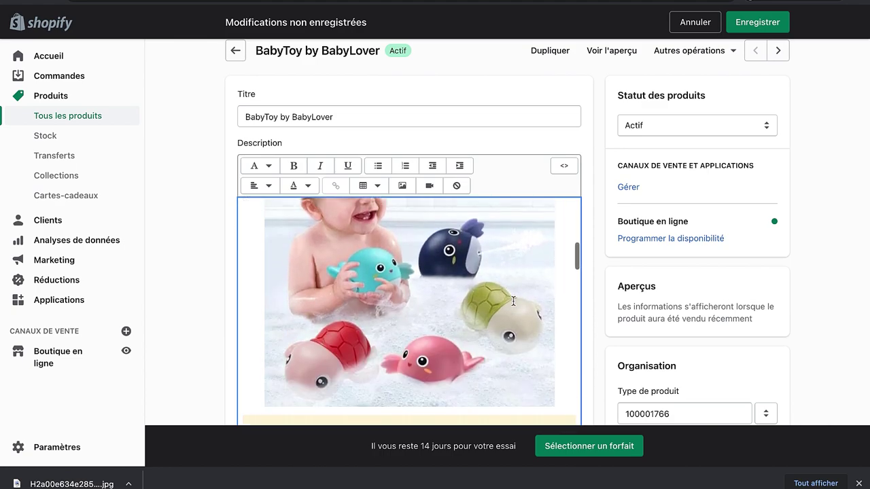
scroll(513, 301, "down", 3)
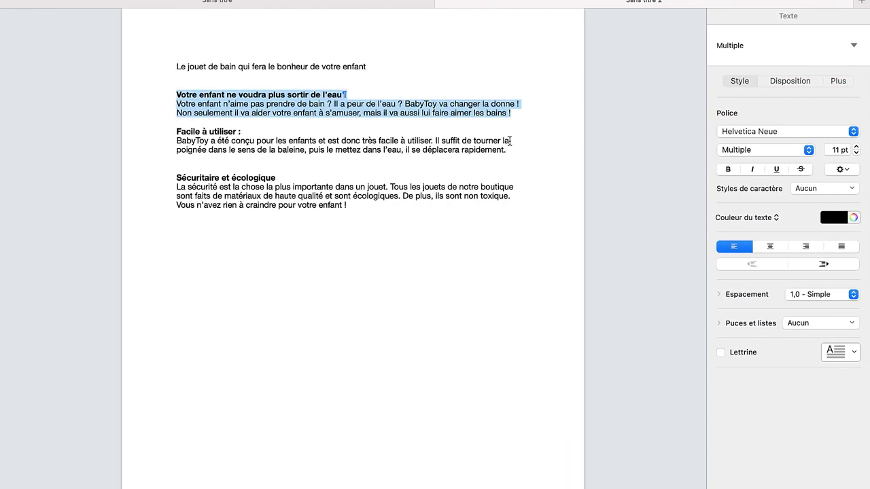
triple_click(510, 140)
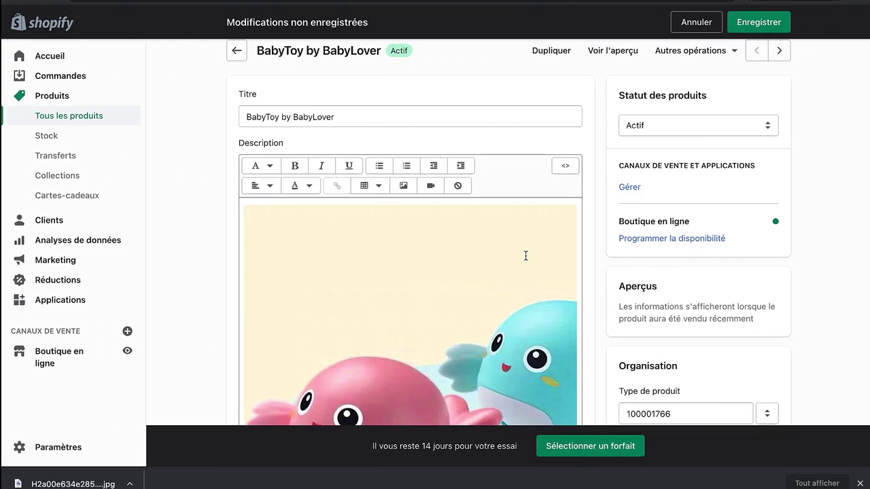
Step: Paste the 'Facile à utiliser :' heading and paragraph below the bath-toys photo, and delete the extra whale photo
scroll(563, 278, "up", 4)
key("Return")
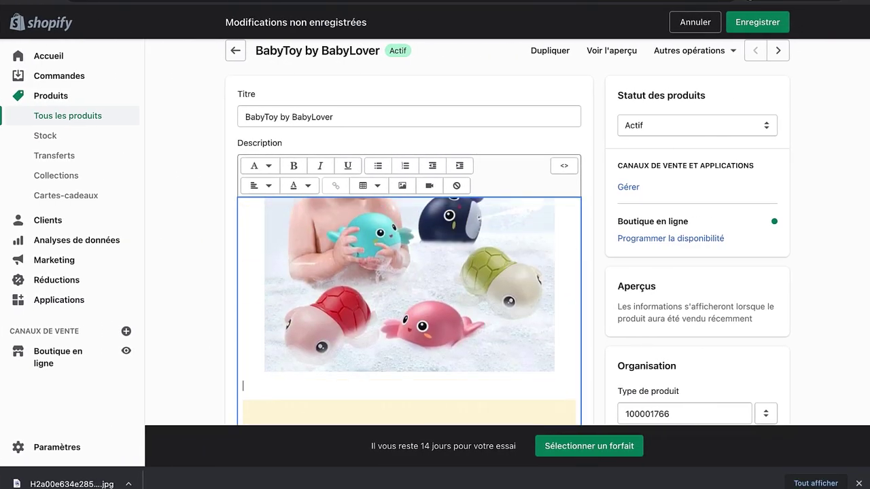
type("Facile à utiliser :  BabyToy a été conçu pour les enfants et est donc très facile à utiliser. Il suffit de tourner la poignée dans le sens de la baleine, puis le mettez dans l'eau, il se déplacera rapidement!")
scroll(469, 362, "down", 5)
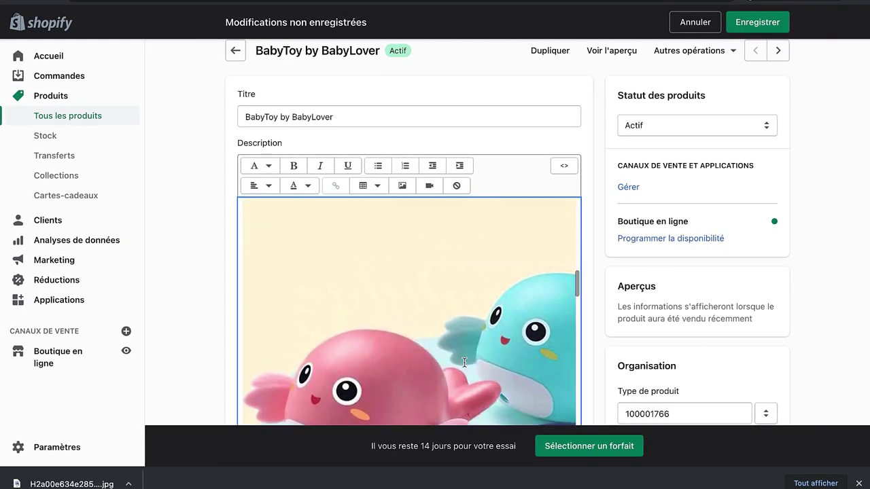
scroll(401, 323, "down", 5)
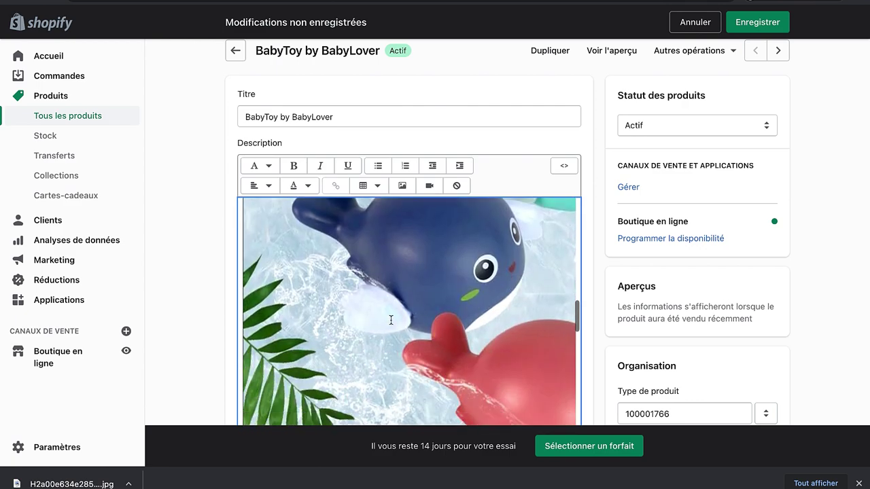
left_click(384, 312)
key("BackSpace")
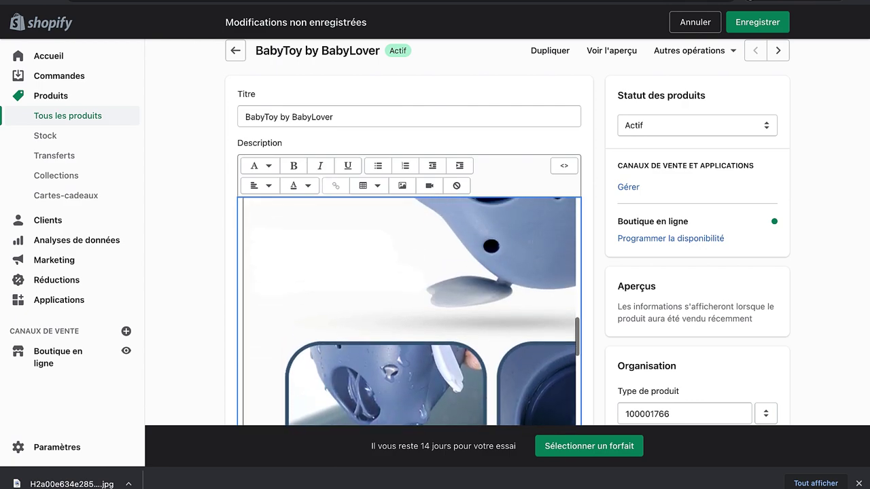
Step: Shrink the whale image below the usage paragraph and centre it
scroll(409, 392, "down", 10)
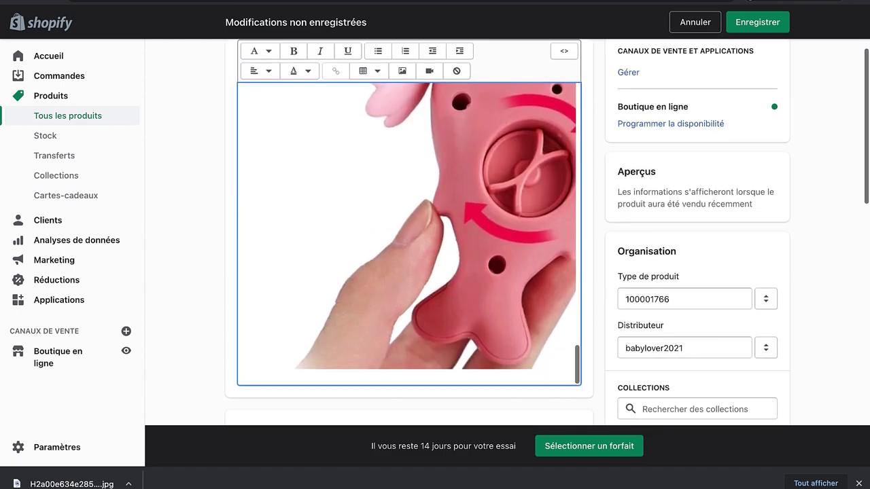
scroll(409, 392, "up", 1)
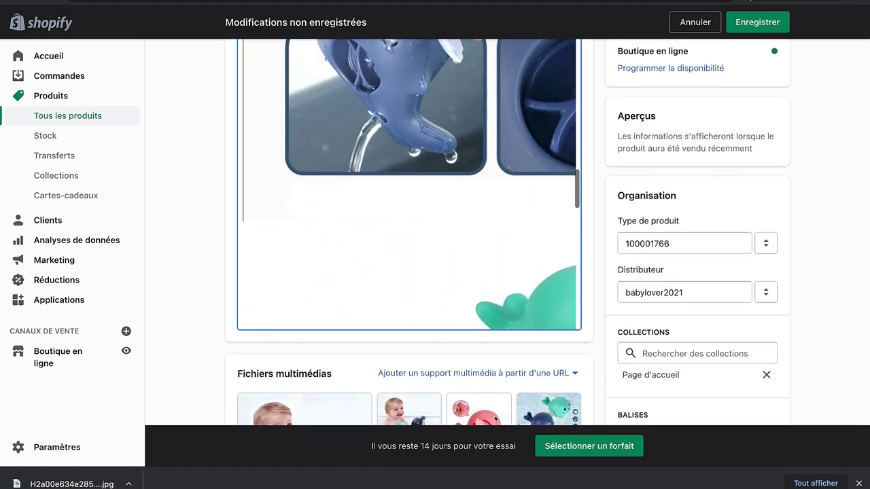
scroll(369, 140, "up", 5)
left_click(350, 235)
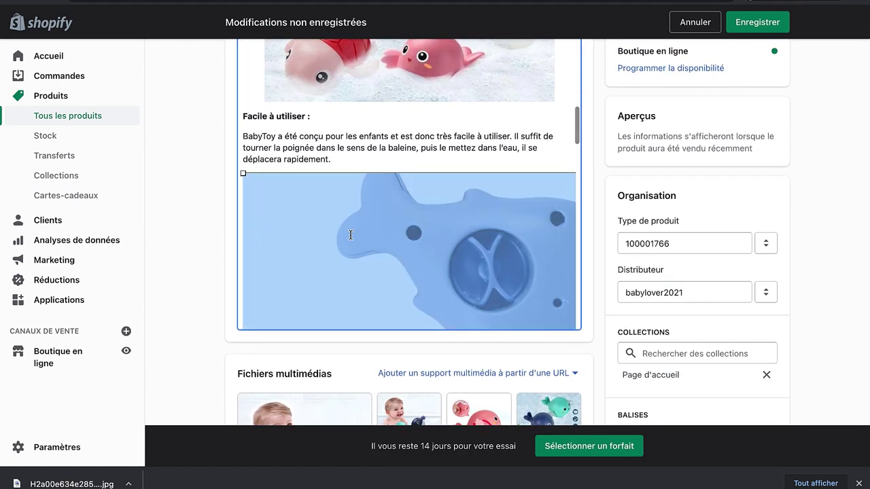
left_click_drag(243, 176, 481, 256)
scroll(194, 198, "up", 3)
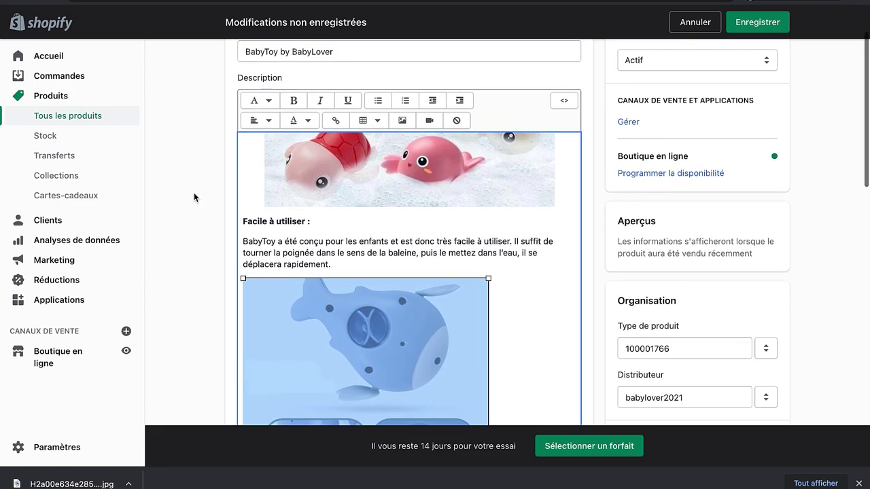
left_click(261, 120)
left_click(264, 171)
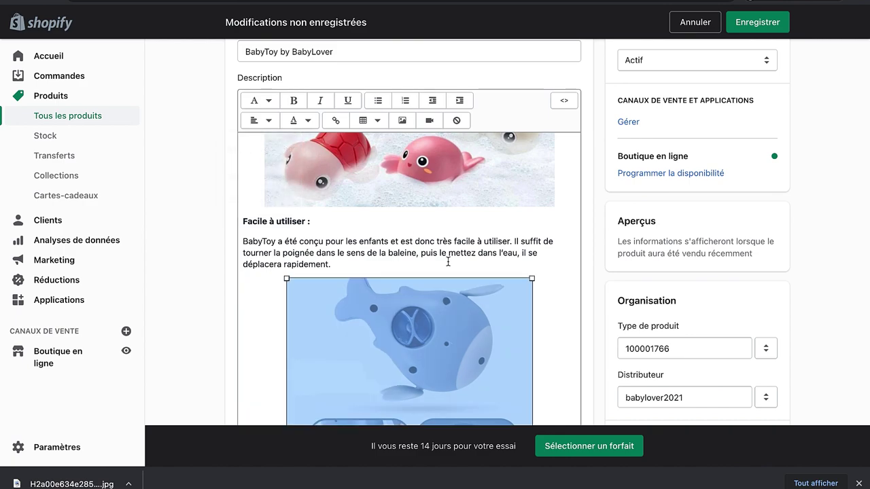
Step: Enlarge the centred blue whale image slightly by dragging its corner handle
left_click_drag(534, 281, 563, 279)
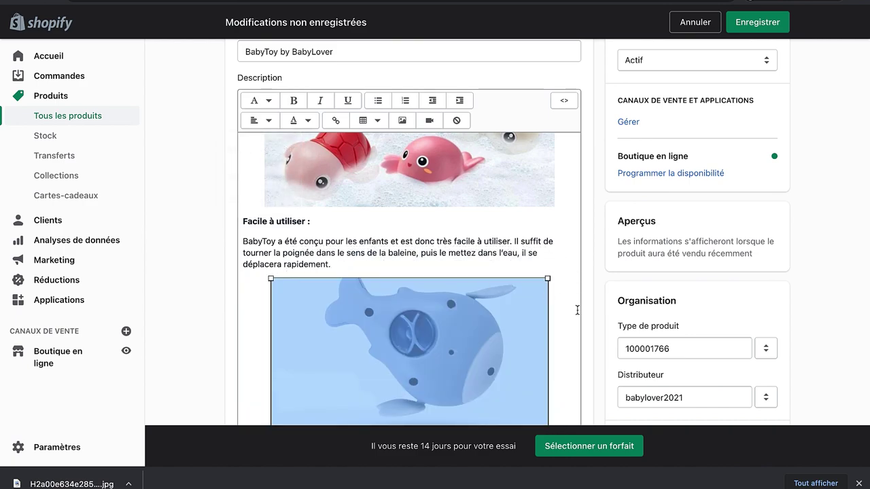
left_click(546, 278)
left_click(536, 282)
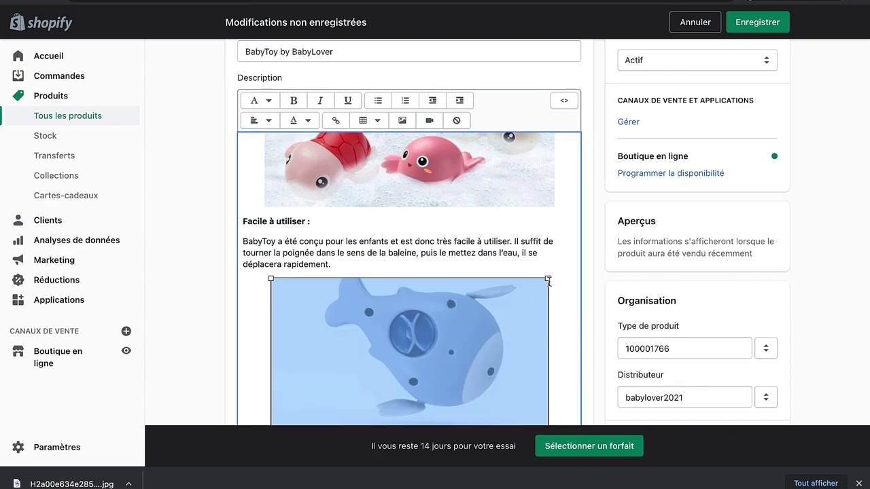
left_click_drag(548, 278, 563, 301)
left_click(562, 301)
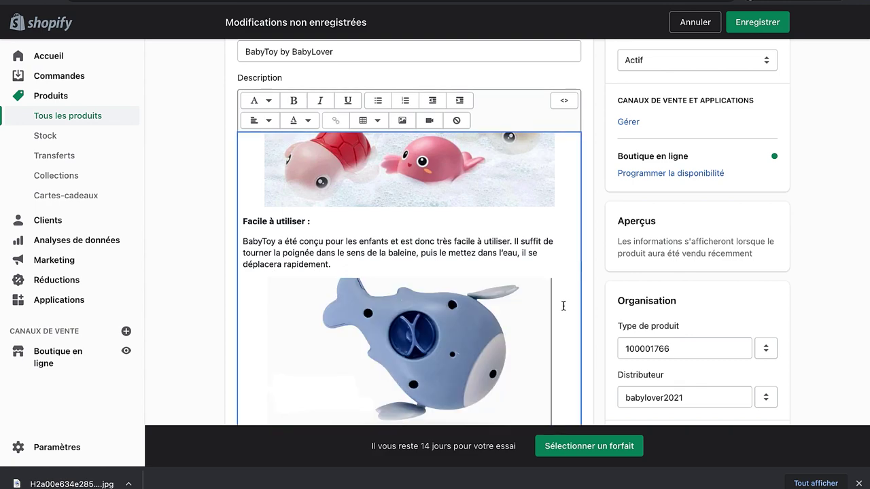
Step: Switch to the French source text document in Pages
scroll(565, 326, "down", 5)
scroll(567, 331, "up", 1)
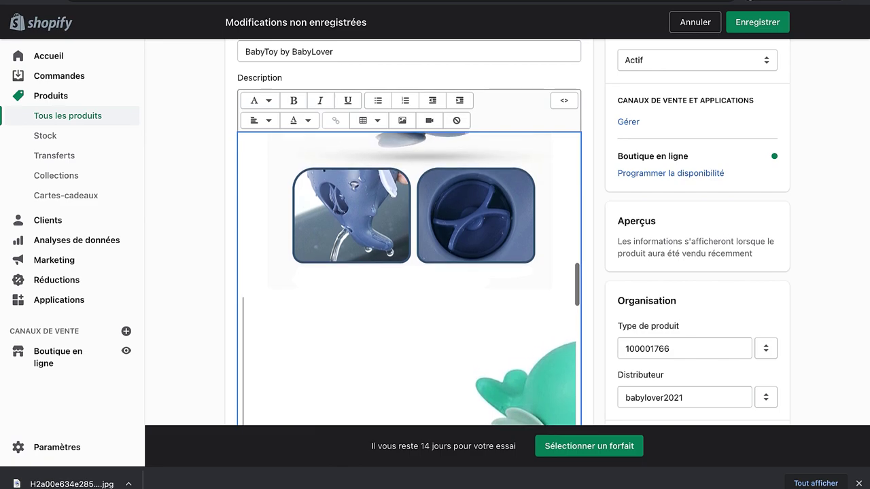
key("super+Tab")
Step: Paste the 'Sécuritaire et écologique' heading and paragraph into the description
left_click(348, 204)
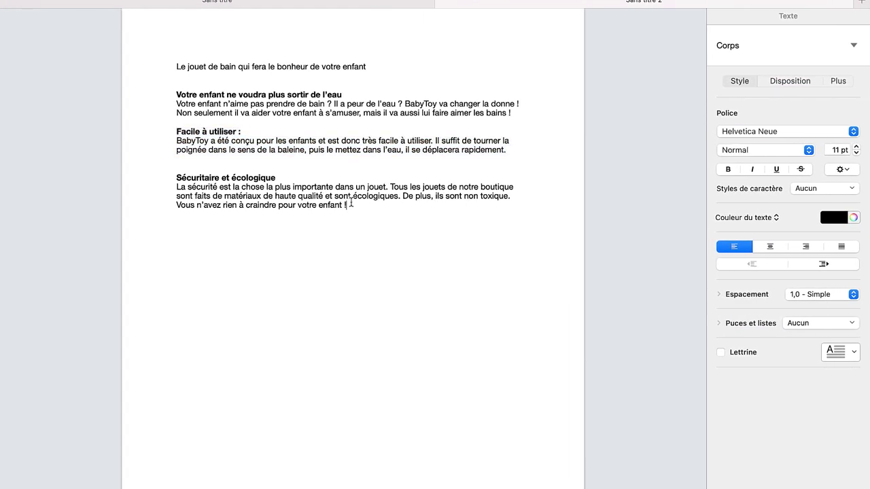
left_click_drag(348, 204, 176, 175)
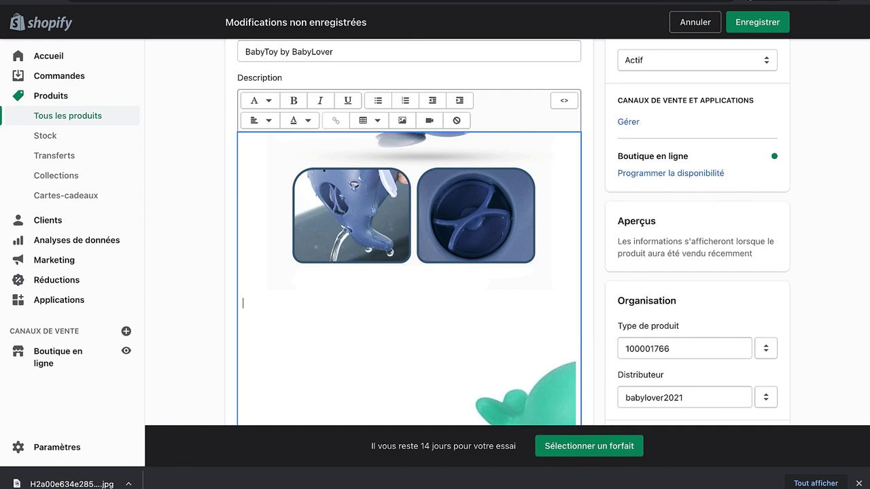
type("Sécuritaire et écologique La sécurité est la chose la plus importante dans un jouet. Tous les jouets de notre boutique sont faits de matériaux de haute qualité et sont écologiques. De plus, ils sont non toxique. Vous n’avez rien à craindre pour votre enfant !")
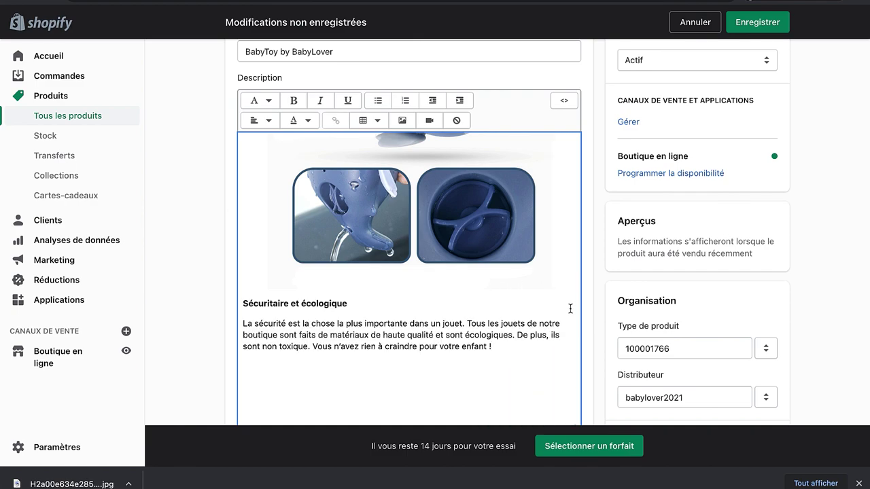
Step: Resize and centre the three-whale image below it, then save the product
scroll(496, 317, "down", 10)
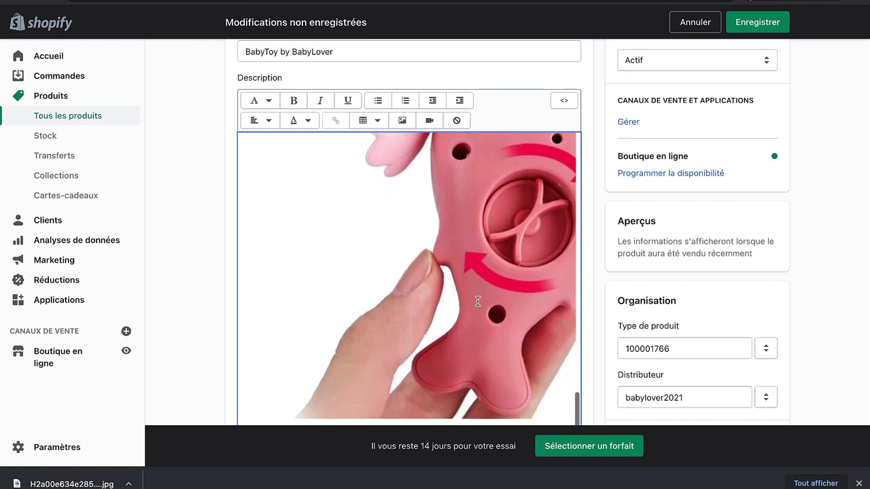
scroll(477, 301, "up", 15)
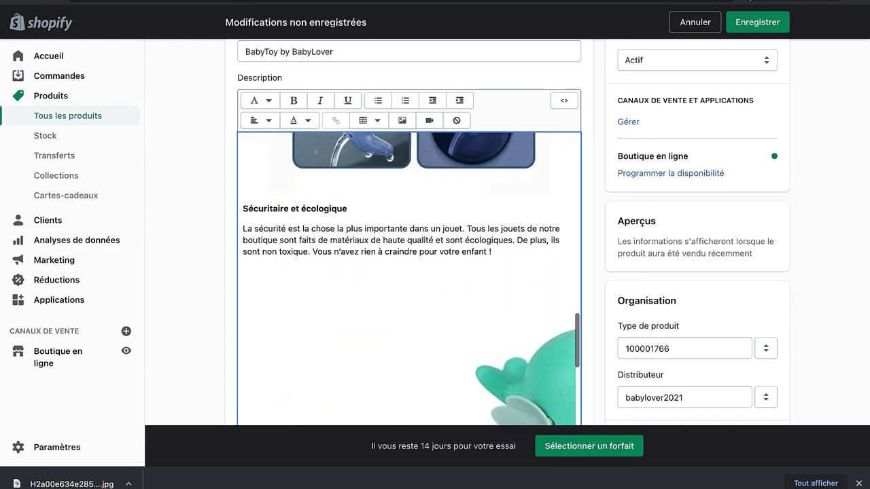
scroll(409, 278, "down", 6)
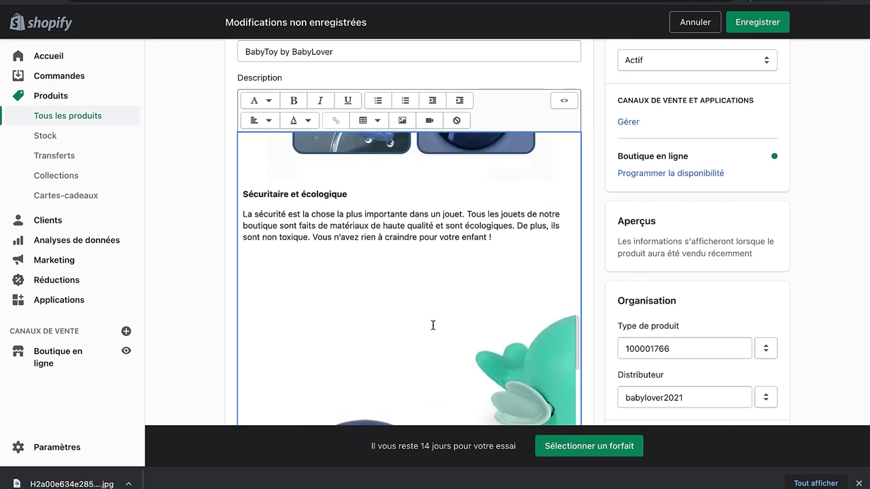
left_click(432, 326)
left_click_drag(245, 271, 404, 301)
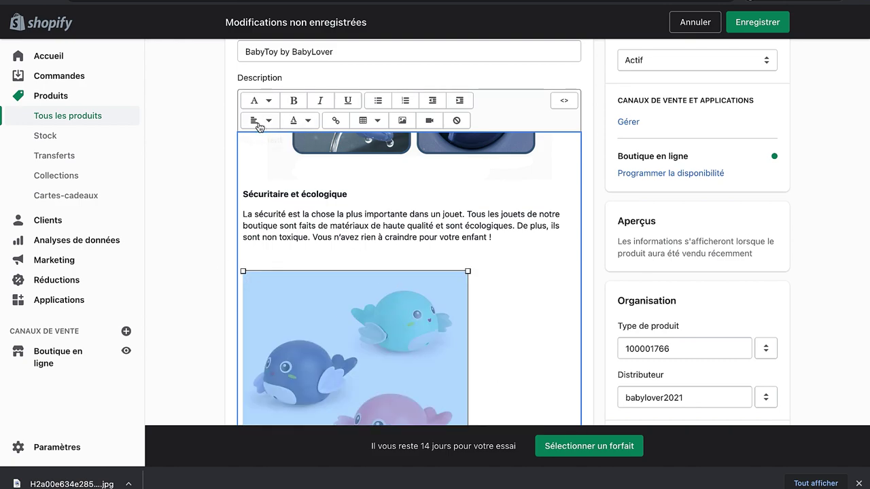
left_click(258, 127)
left_click(243, 173)
left_click_drag(517, 271, 549, 262)
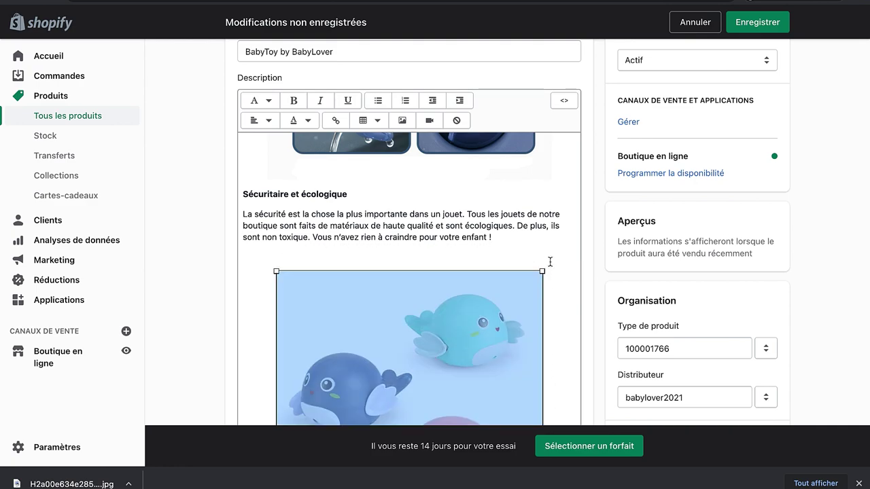
left_click(765, 34)
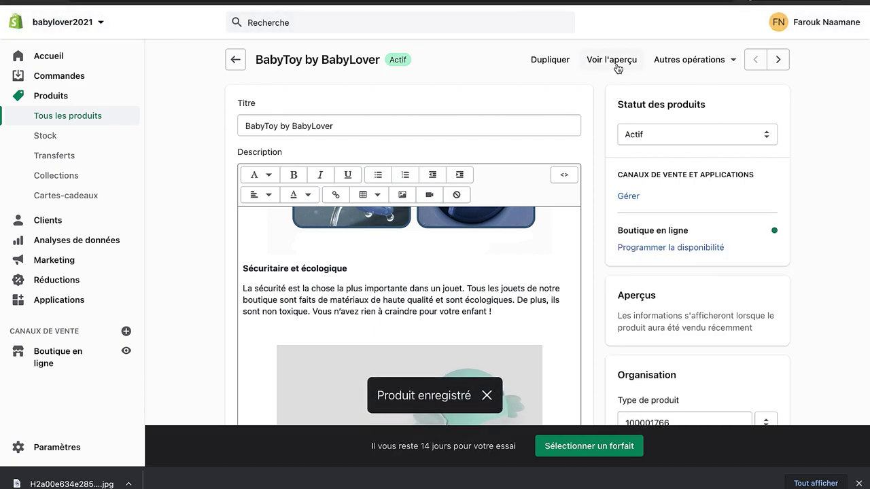
left_click(615, 61)
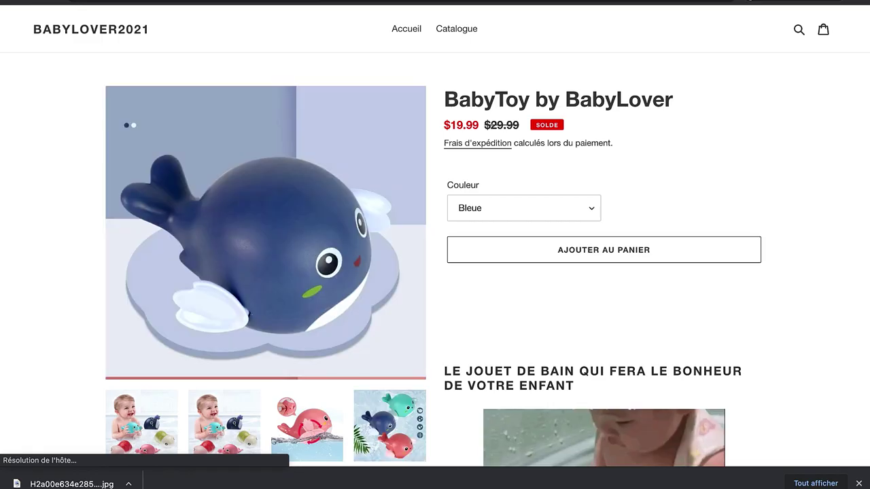
left_click(858, 482)
scroll(714, 275, "down", 3)
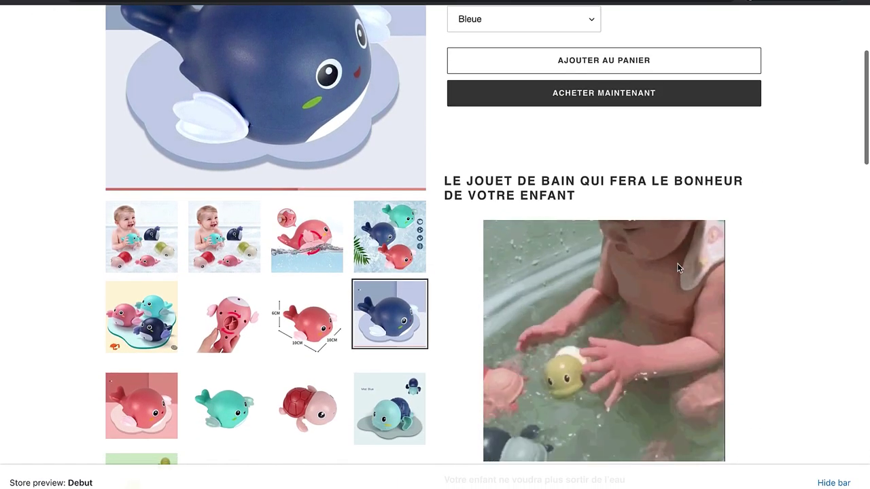
scroll(553, 184, "down", 1)
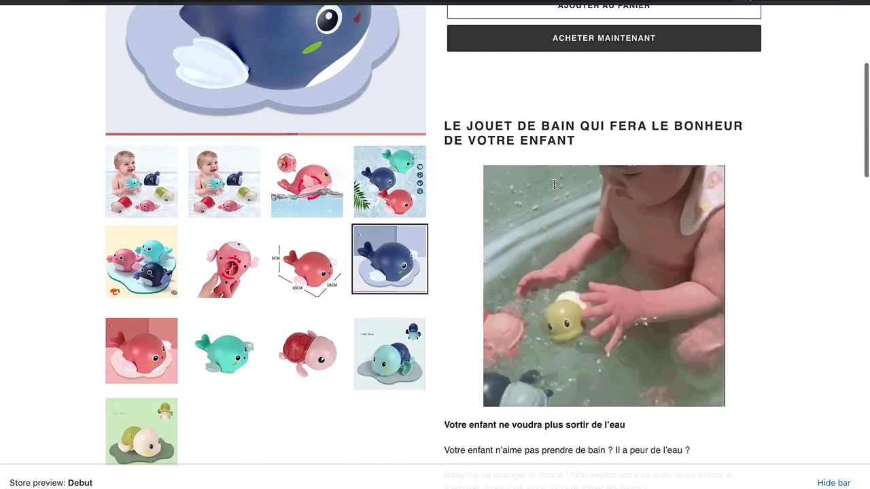
scroll(554, 184, "down", 1)
scroll(604, 374, "down", 4)
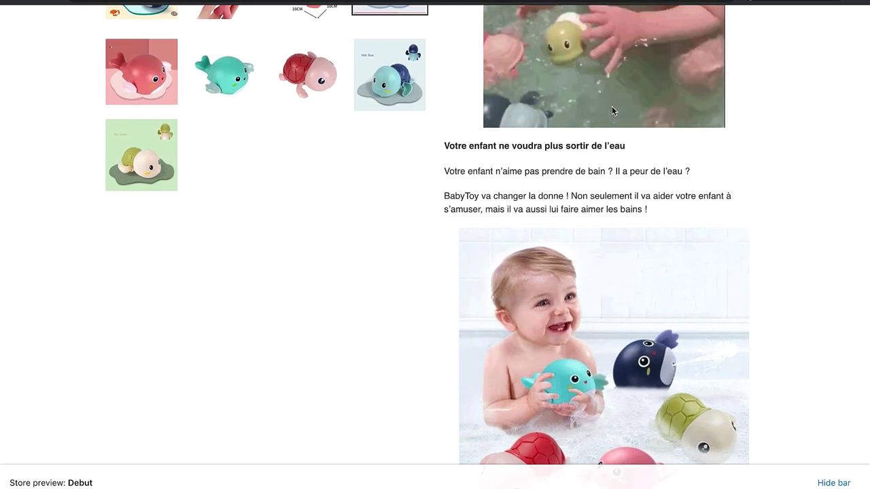
scroll(611, 110, "up", 2)
scroll(620, 265, "down", 4)
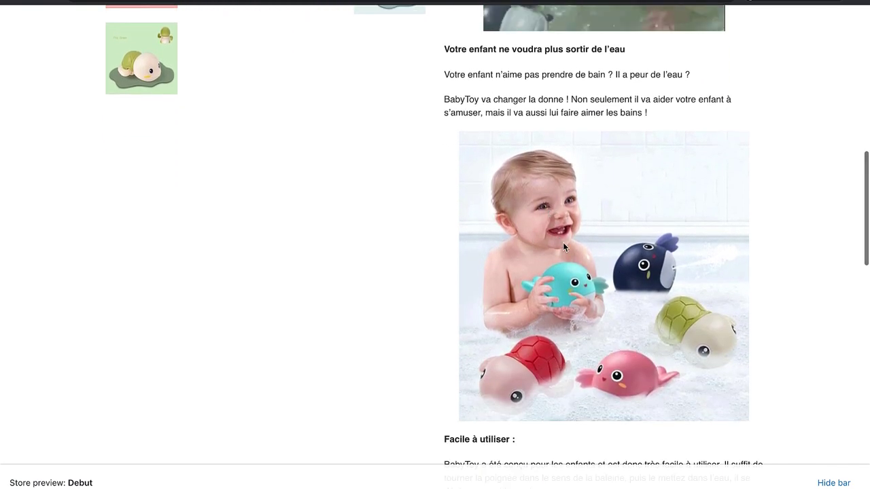
scroll(583, 309, "down", 6)
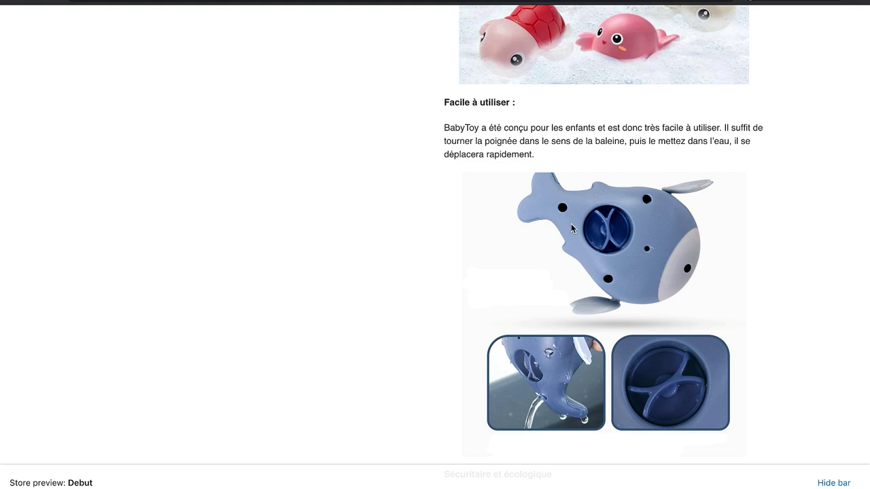
scroll(606, 294, "down", 5)
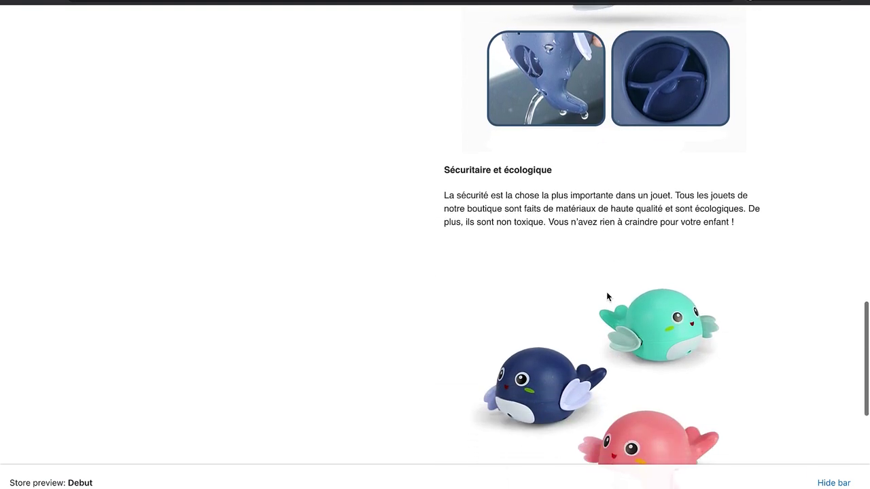
scroll(607, 294, "down", 1)
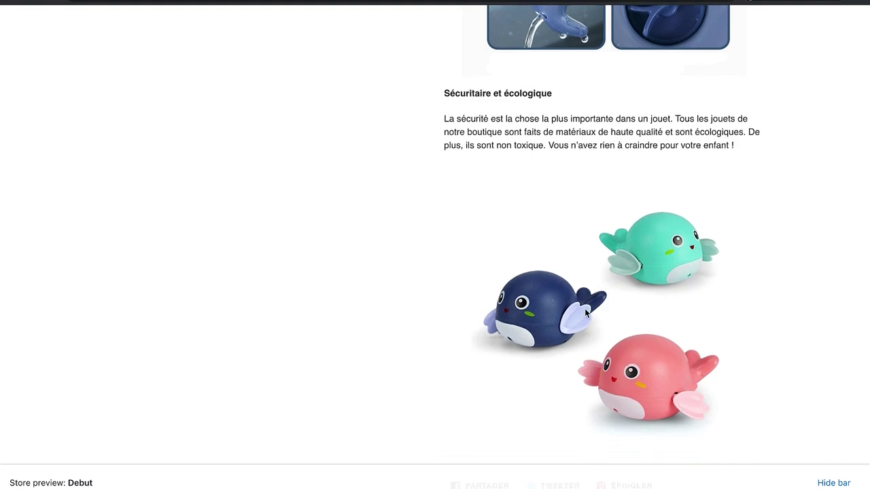
scroll(587, 311, "down", 3)
scroll(586, 313, "up", 10)
scroll(584, 307, "up", 12)
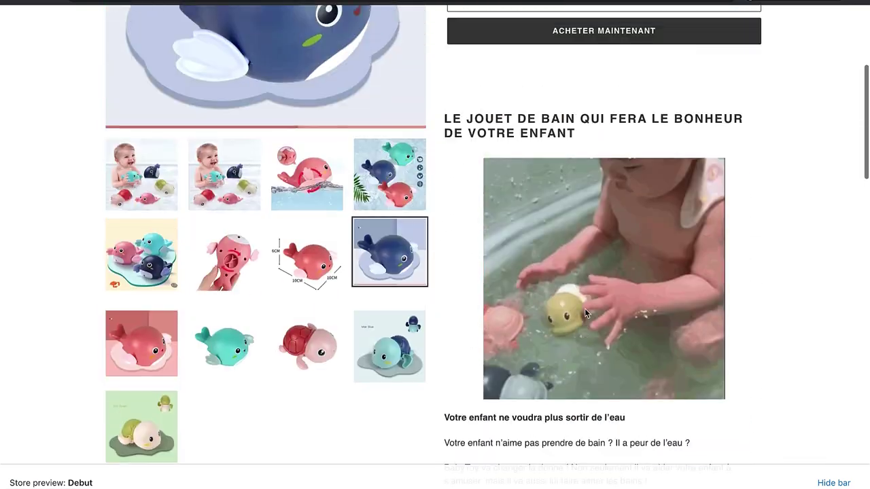
scroll(584, 308, "down", 9)
scroll(585, 307, "up", 5)
scroll(584, 308, "up", 5)
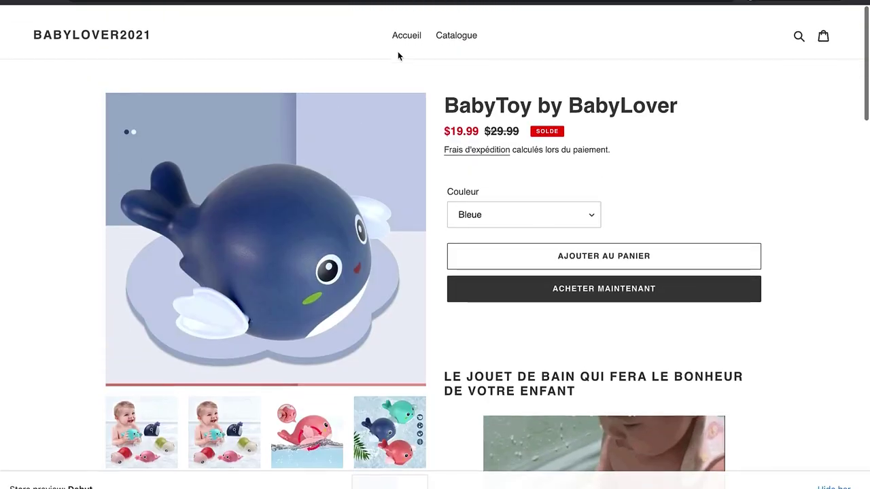
scroll(524, 306, "down", 10)
scroll(532, 327, "down", 5)
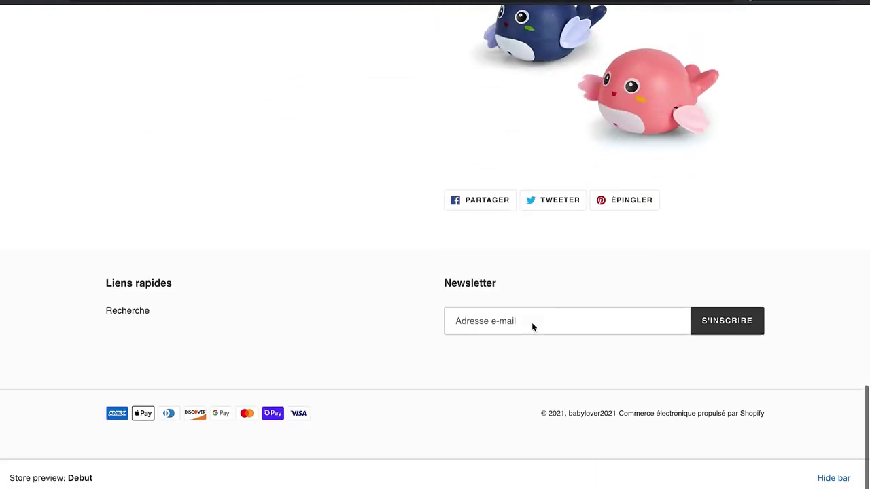
scroll(532, 327, "up", 15)
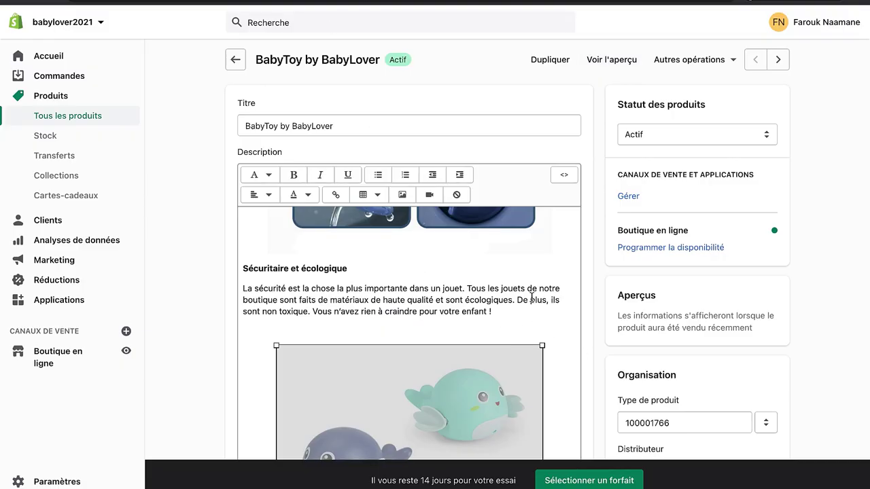
scroll(531, 297, "up", 10)
Step: Colour the top description heading blue #21A0F5
scroll(532, 297, "down", 15)
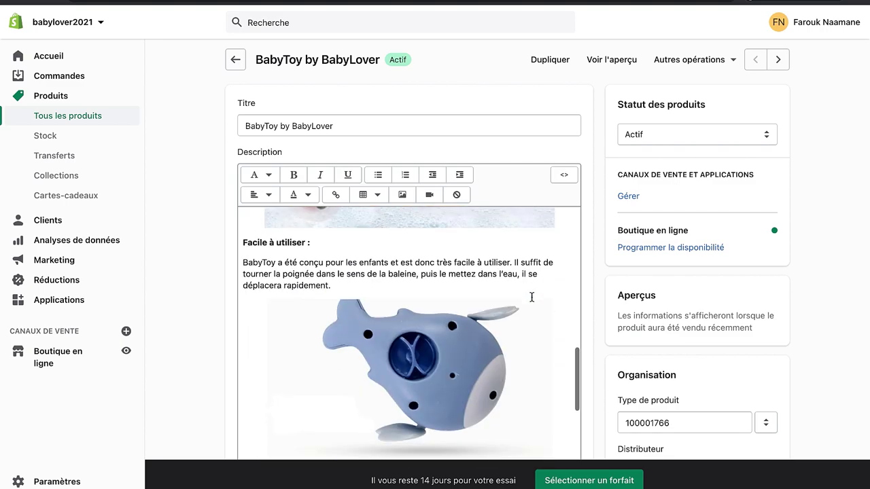
scroll(531, 297, "down", 10)
scroll(531, 297, "up", 5)
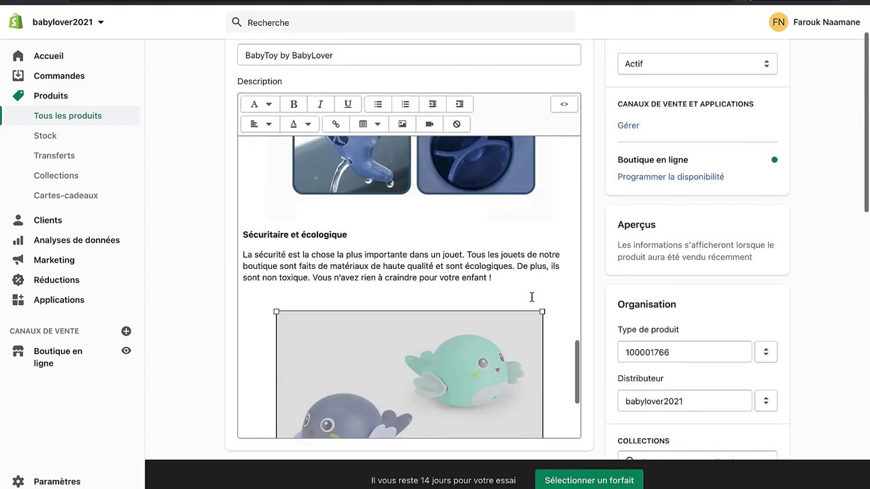
scroll(531, 297, "up", 10)
left_click(431, 165)
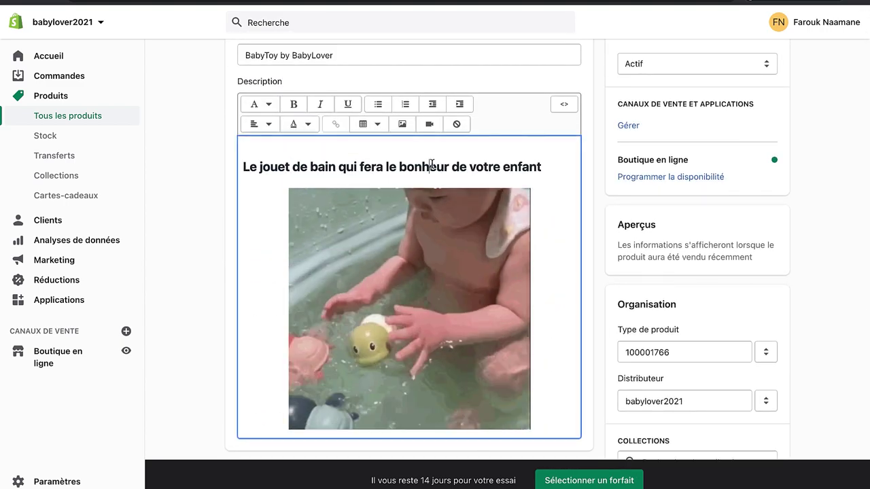
triple_click(431, 165)
left_click(303, 123)
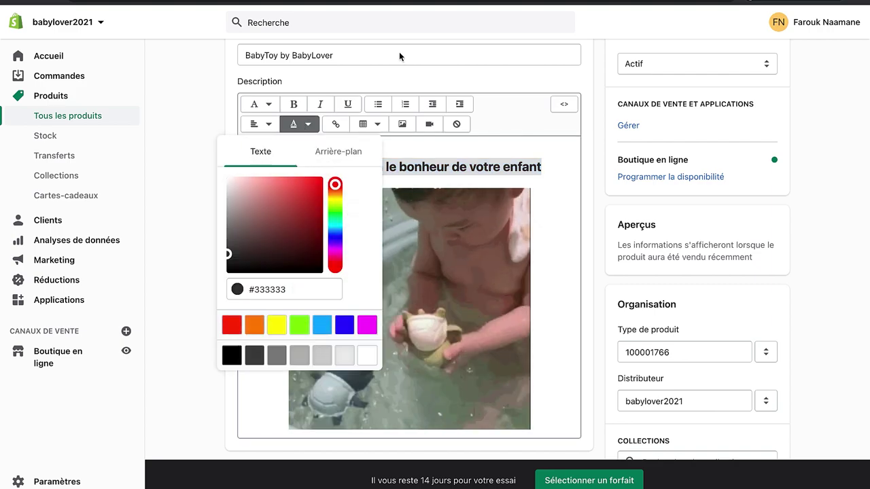
left_click(334, 234)
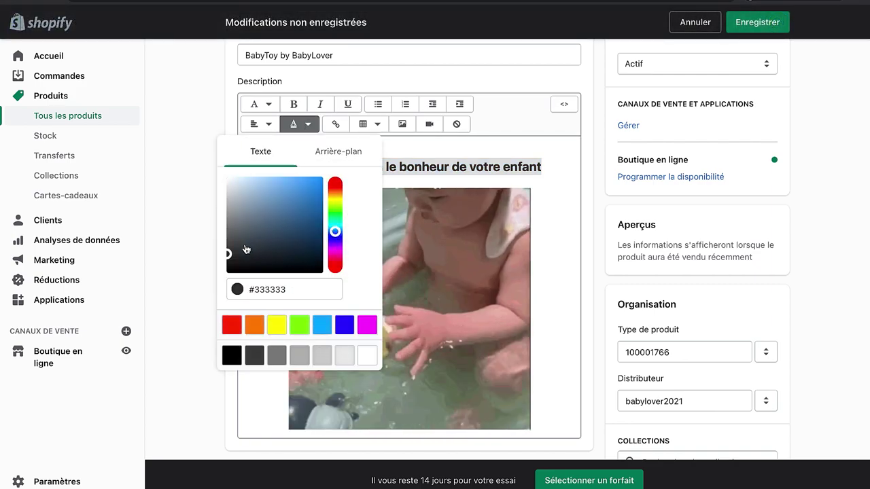
left_click(279, 291)
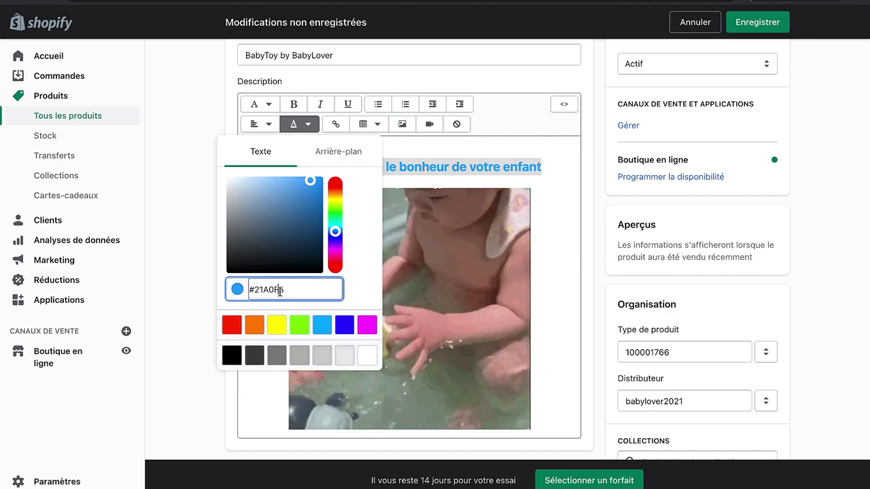
left_click(542, 227)
Step: Apply the same #21A0F5 blue to the next headings, including 'Facile à utiliser'
scroll(542, 227, "down", 4)
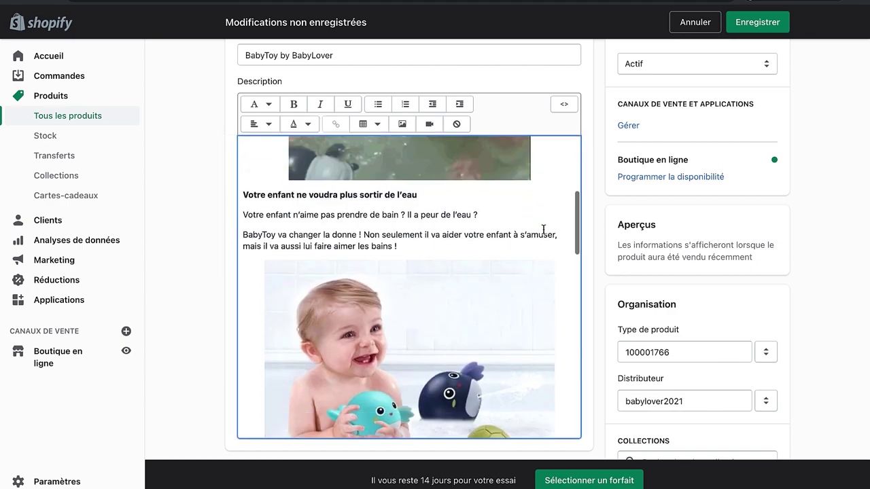
left_click(307, 124)
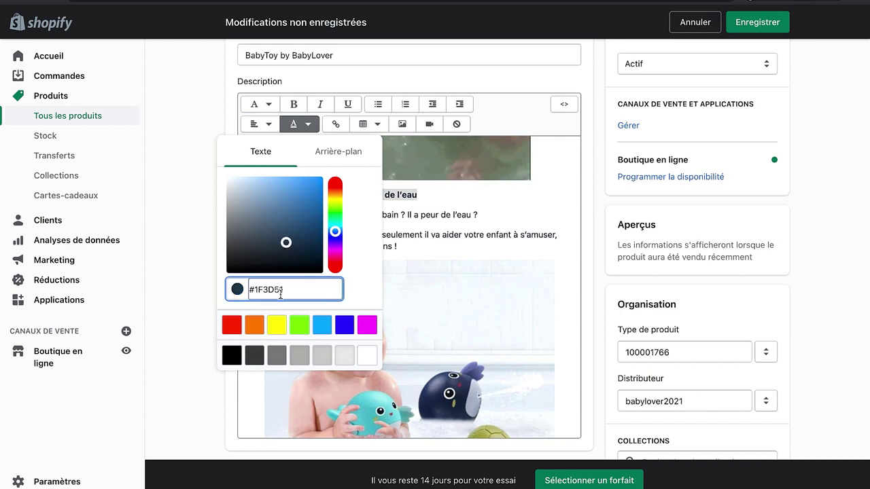
left_click(501, 227)
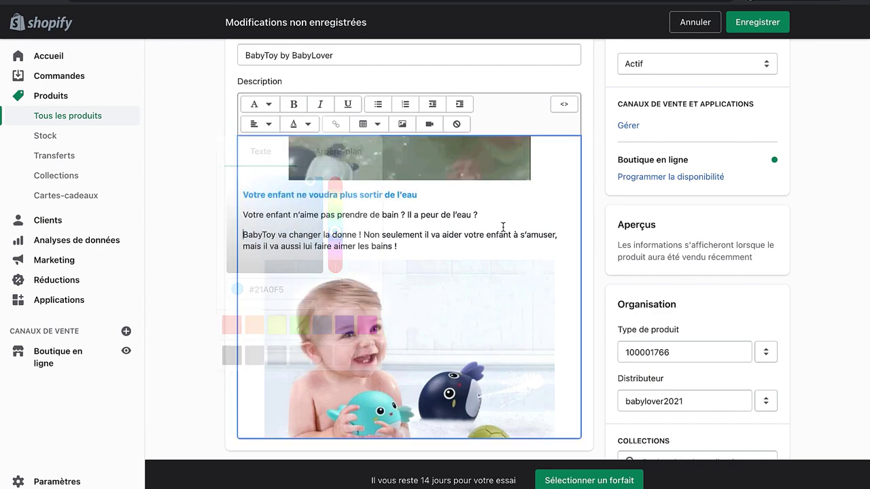
scroll(501, 227, "down", 10)
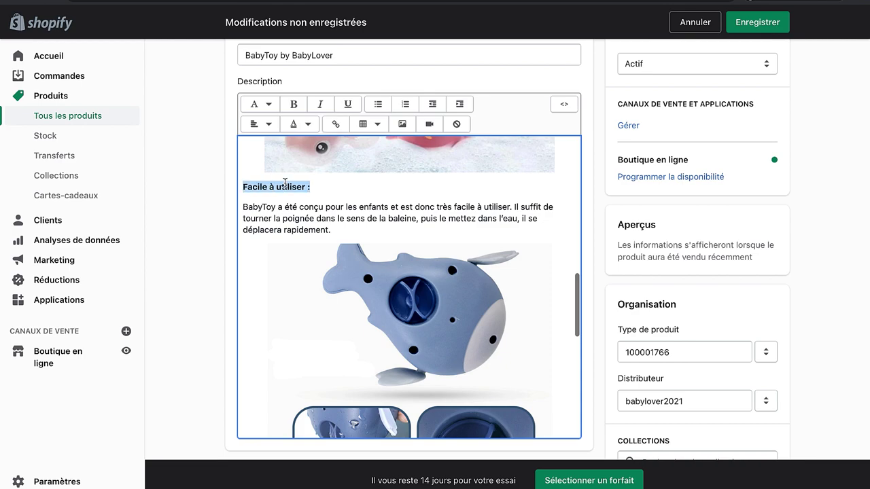
left_click(306, 127)
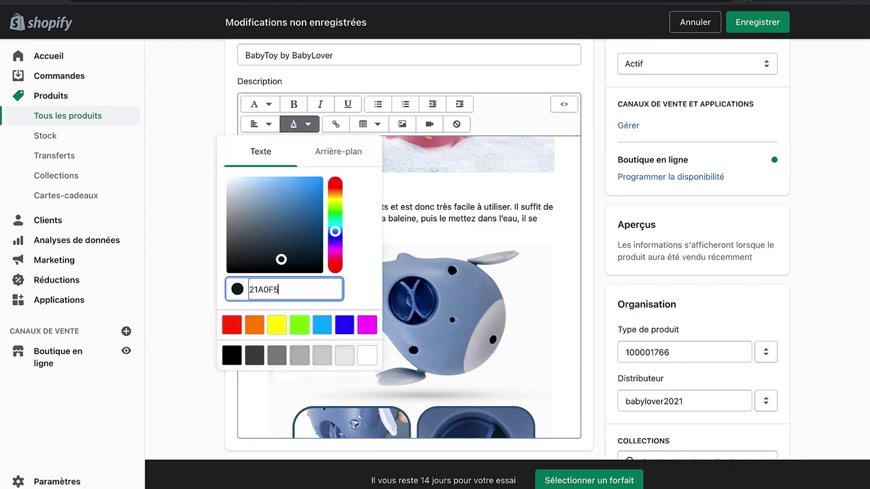
left_click(458, 207)
Step: Colour the 'Sécuritaire et écologique' heading #21A0F5 blue
scroll(458, 207, "down", 5)
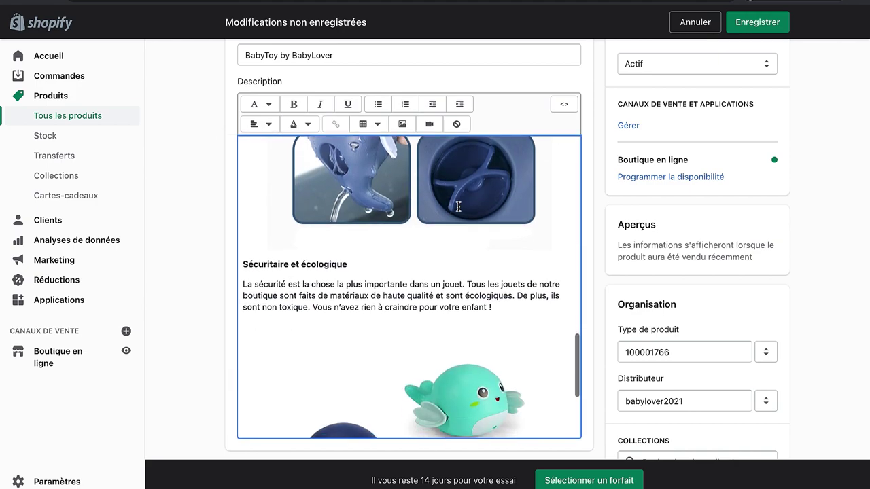
left_click(309, 124)
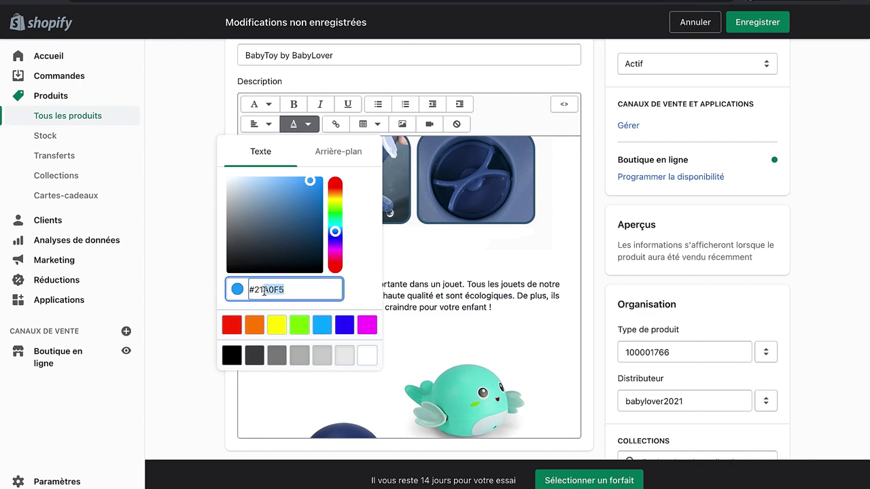
key("Return")
scroll(405, 260, "down", 3)
scroll(406, 260, "up", 4)
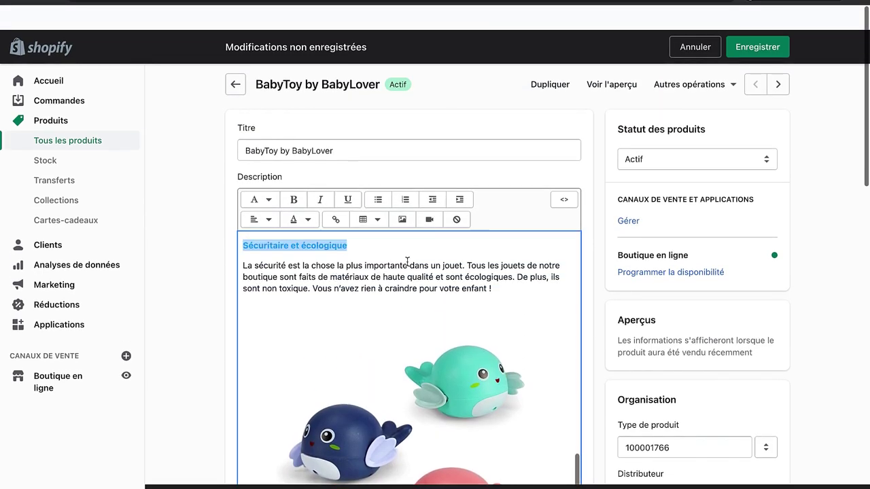
scroll(407, 261, "down", 3)
Step: Format the three section headings, from 'Votre enfant ne voudra plus sortir de l'eau' to 'Sécuritaire et écologique', as Titre 2
scroll(285, 259, "up", 2)
scroll(286, 258, "down", 4)
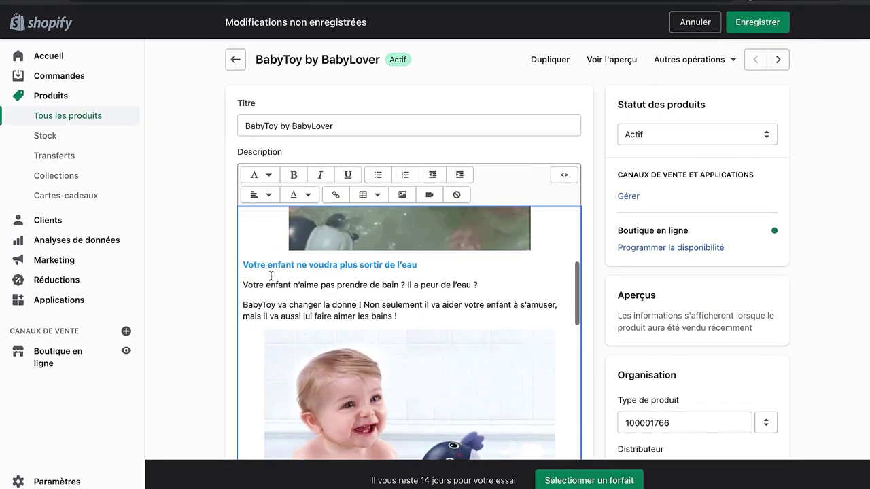
triple_click(265, 267)
left_click(260, 175)
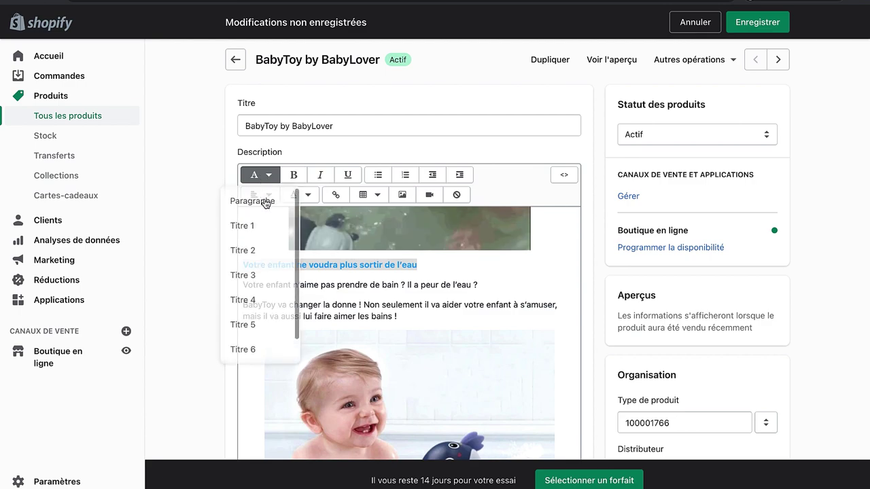
left_click(263, 252)
scroll(380, 312, "down", 10)
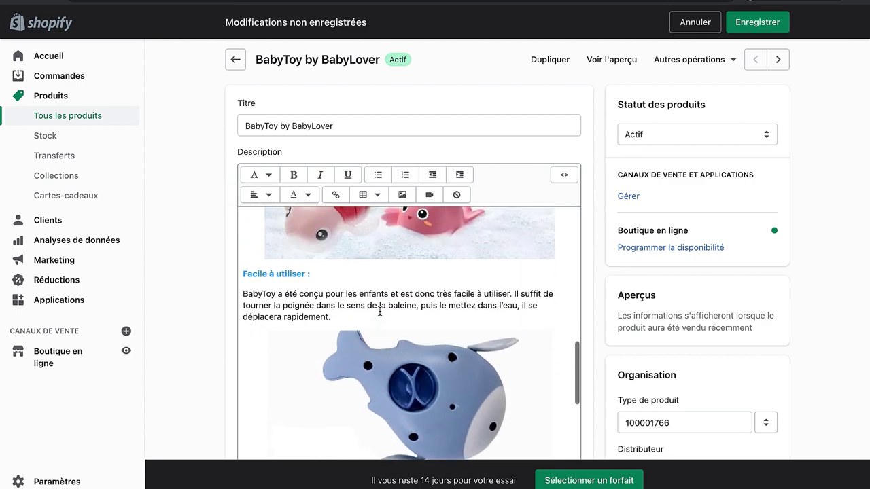
left_click(255, 176)
left_click(265, 253)
scroll(404, 326, "down", 6)
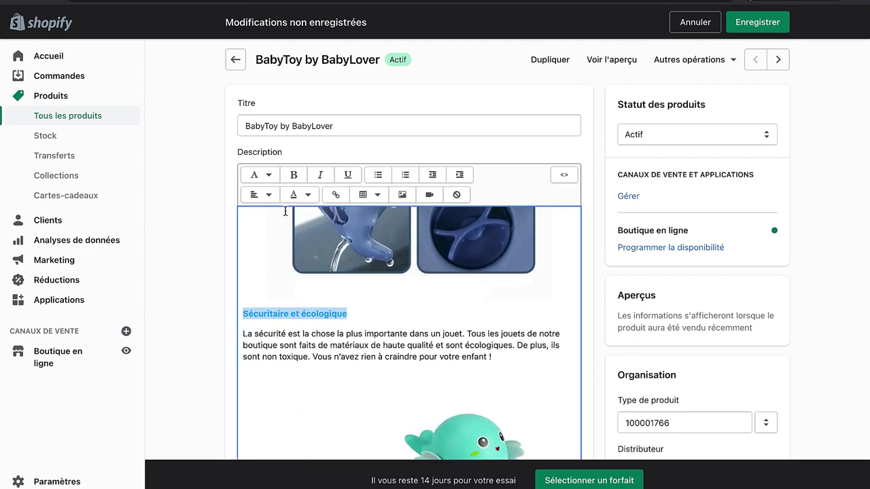
left_click(264, 248)
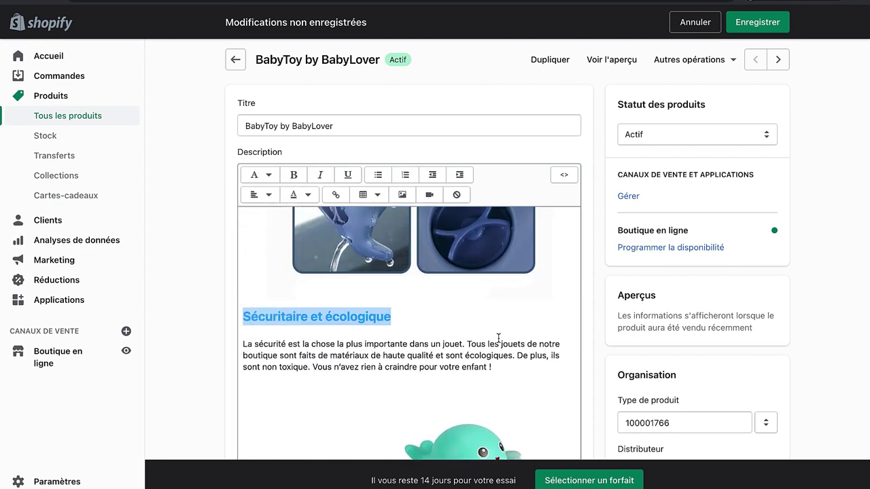
Step: Save the product with the updated headings
scroll(577, 192, "down", 2)
scroll(491, 299, "down", 5)
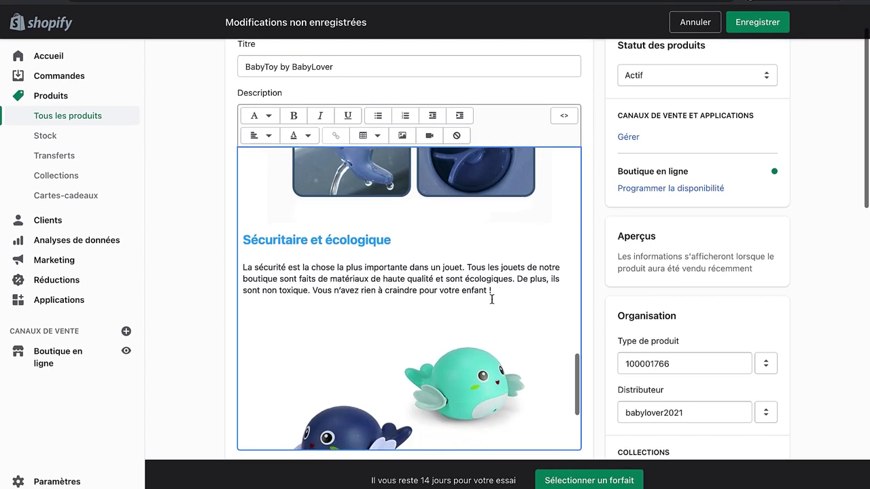
scroll(491, 299, "up", 2)
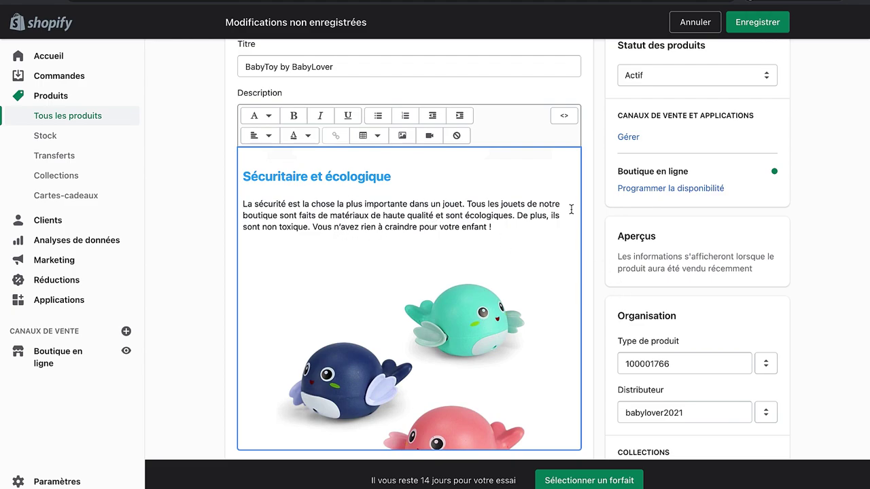
scroll(571, 208, "up", 10)
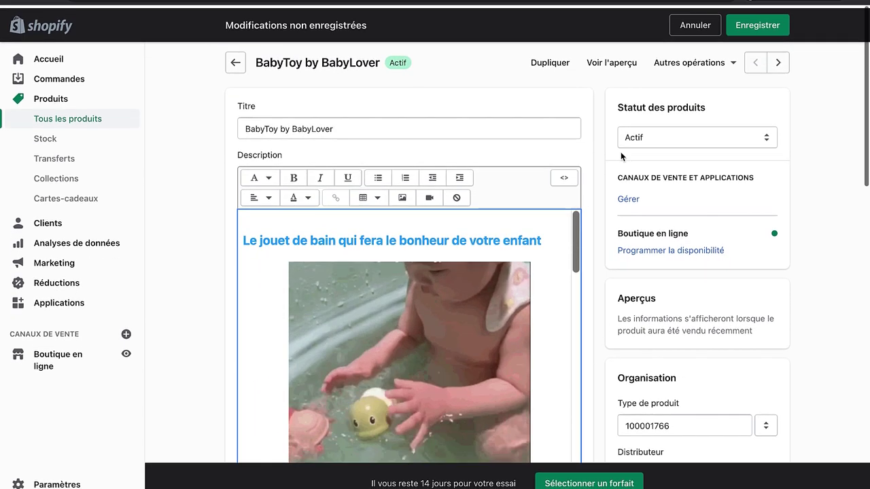
left_click(752, 24)
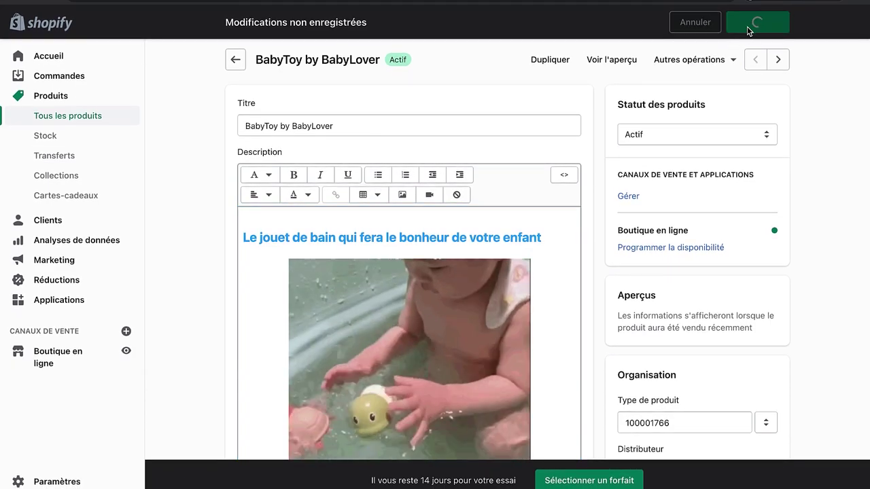
Step: Preview the BabyToy storefront page, check the blue headings, and return to the admin editor
left_click(610, 61)
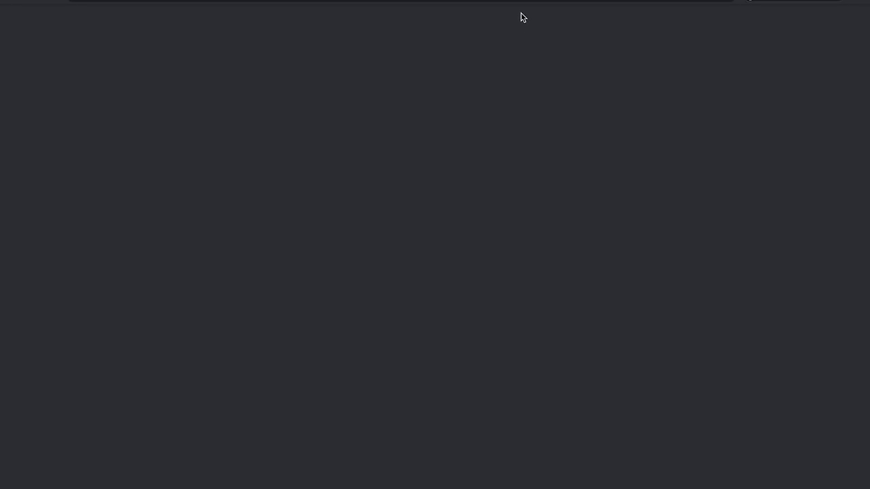
scroll(637, 257, "down", 15)
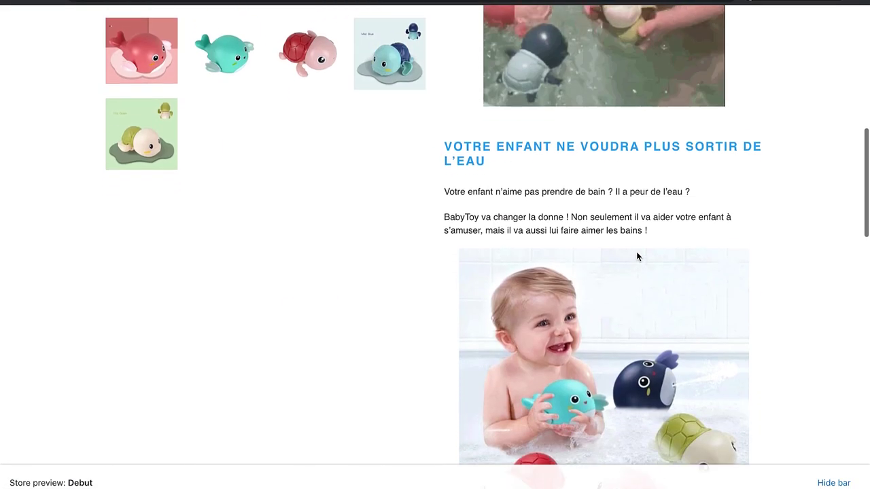
scroll(638, 255, "down", 5)
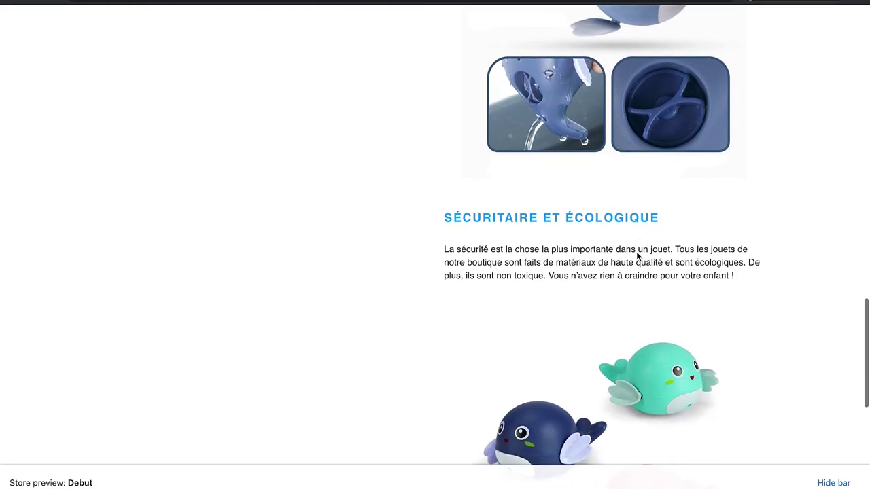
scroll(637, 256, "up", 20)
scroll(637, 256, "down", 1)
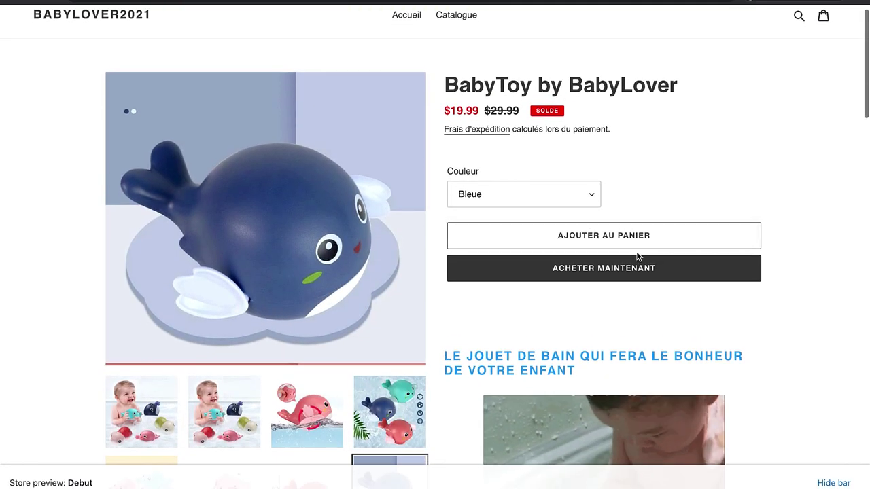
scroll(582, 255, "up", 1)
scroll(578, 363, "down", 5)
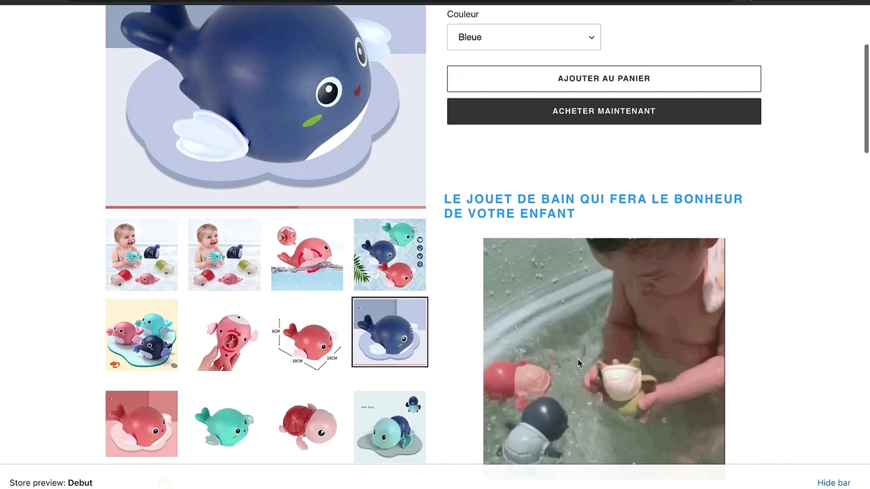
scroll(578, 364, "up", 3)
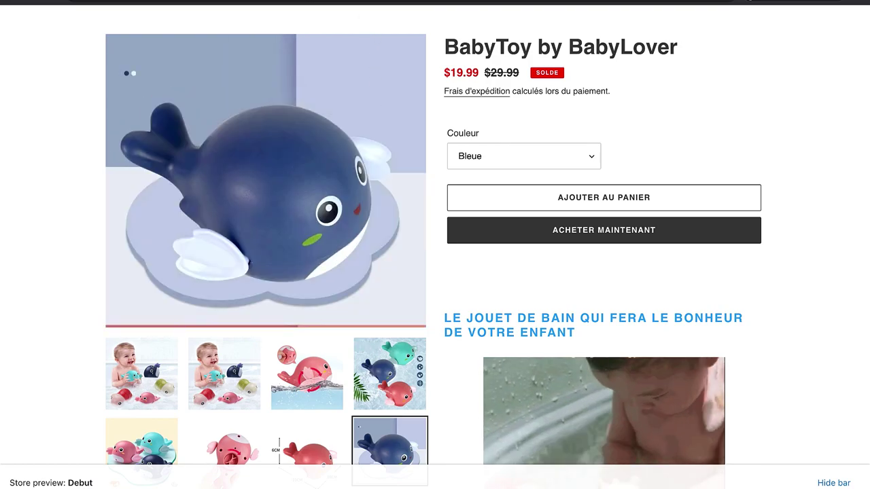
key("ctrl+Tab")
scroll(201, 228, "down", 1)
Step: Scroll the product page to the media section and expand the full media gallery
scroll(200, 228, "down", 10)
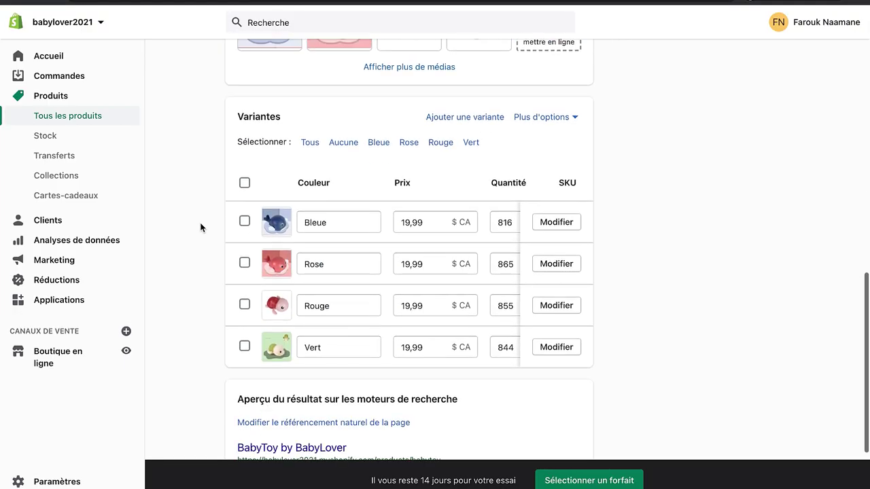
scroll(201, 227, "up", 4)
scroll(496, 294, "down", 4)
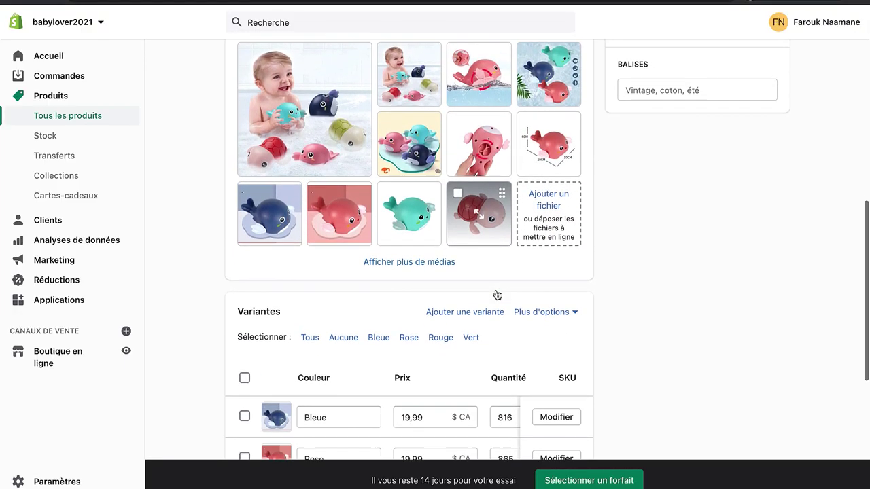
scroll(496, 294, "up", 2)
scroll(496, 294, "down", 1)
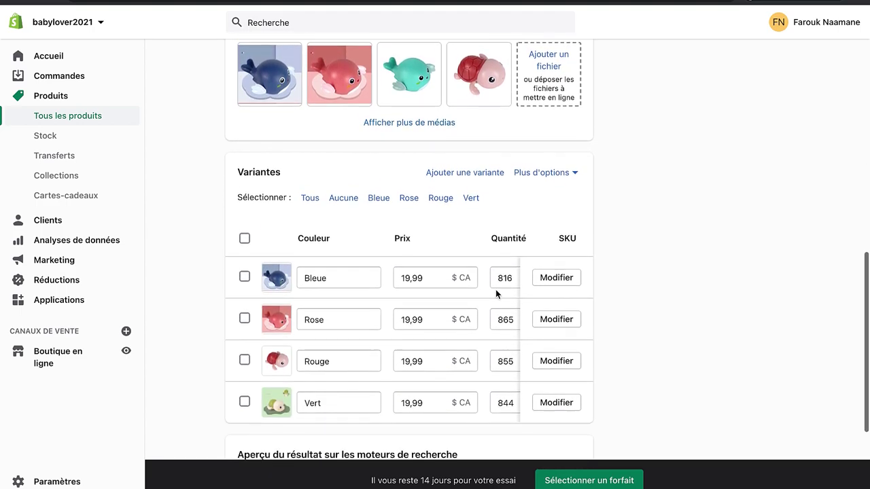
scroll(496, 294, "up", 1)
scroll(496, 294, "down", 2)
scroll(496, 294, "up", 1)
scroll(496, 294, "up", 3)
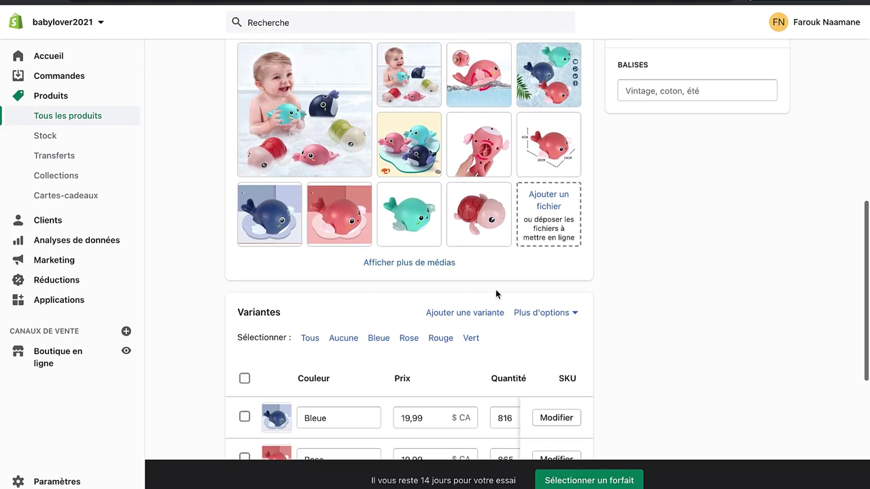
scroll(496, 294, "down", 1)
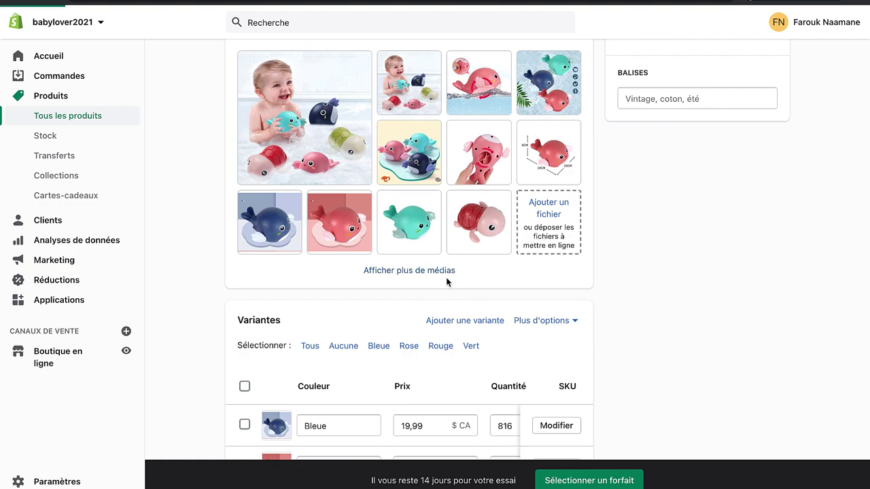
left_click(413, 270)
scroll(477, 292, "down", 4)
scroll(448, 258, "up", 3)
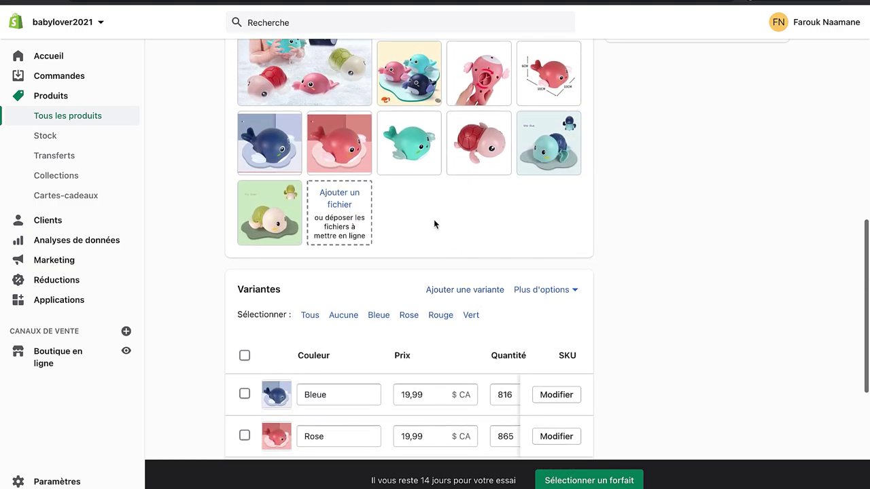
Step: Delete four marked media items, including the teal whale image and the size chart
left_click(388, 122)
scroll(472, 228, "down", 3)
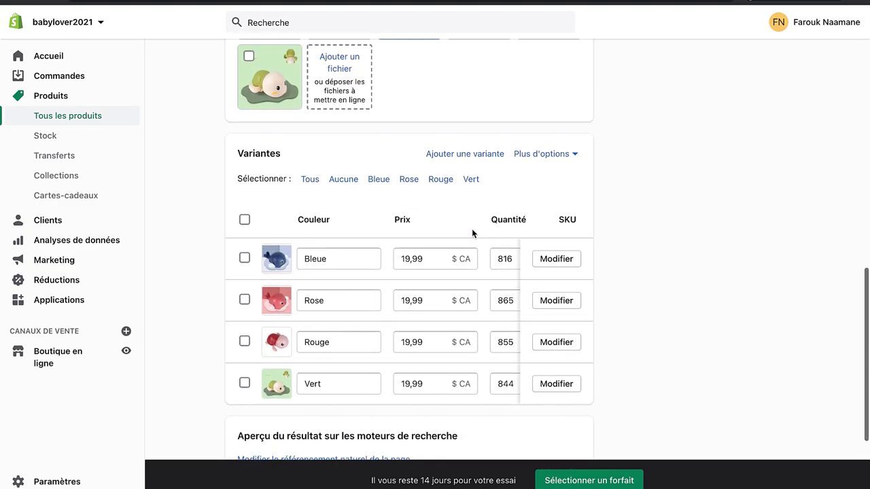
scroll(526, 241, "up", 5)
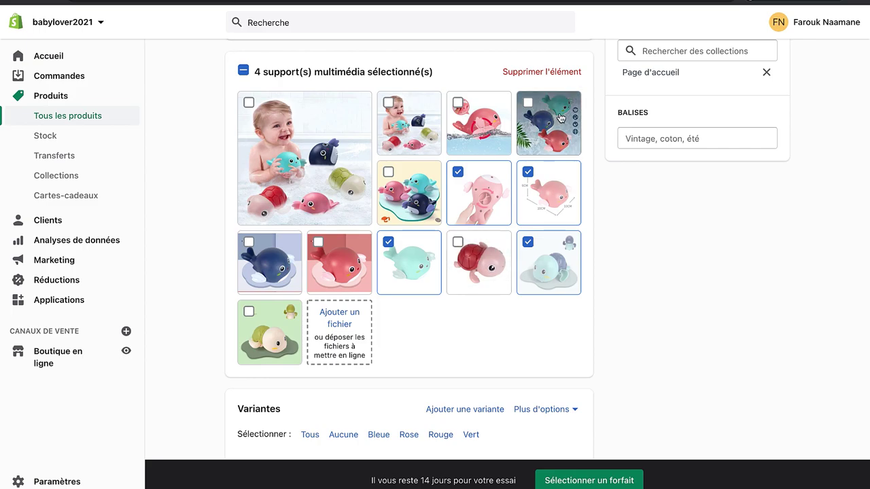
left_click(566, 71)
left_click(581, 292)
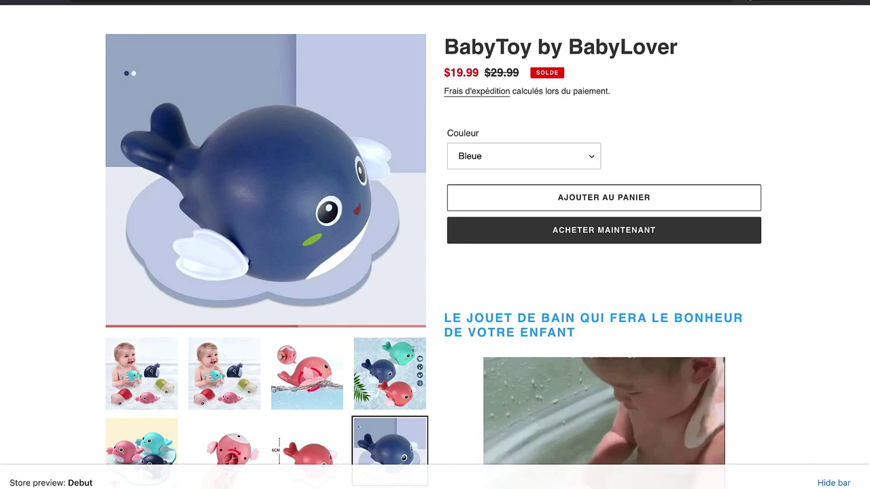
scroll(491, 258, "down", 5)
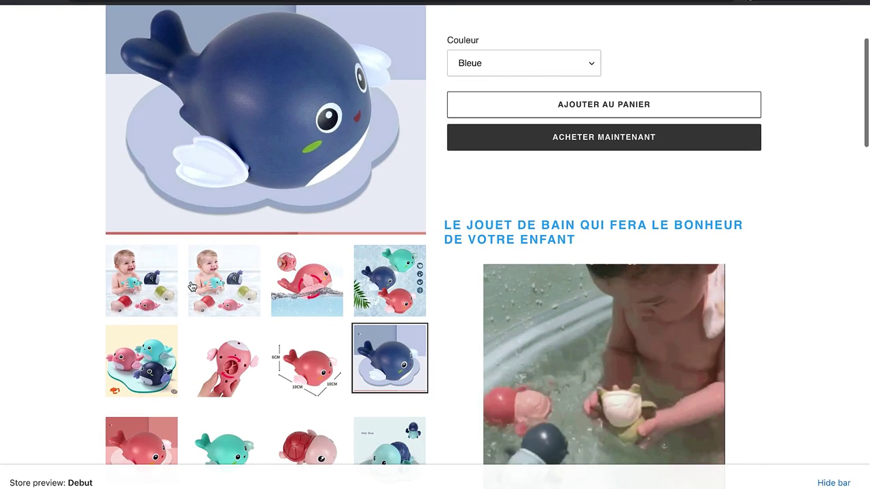
scroll(328, 373, "down", 2)
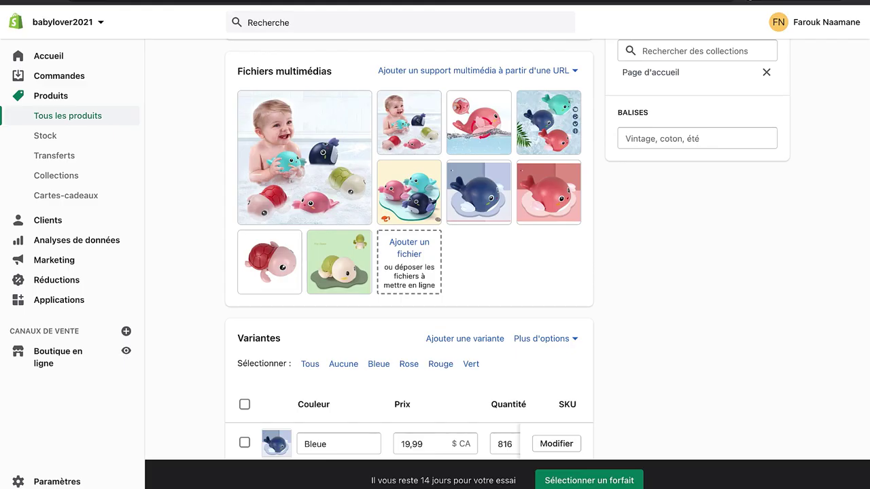
scroll(479, 316, "down", 4)
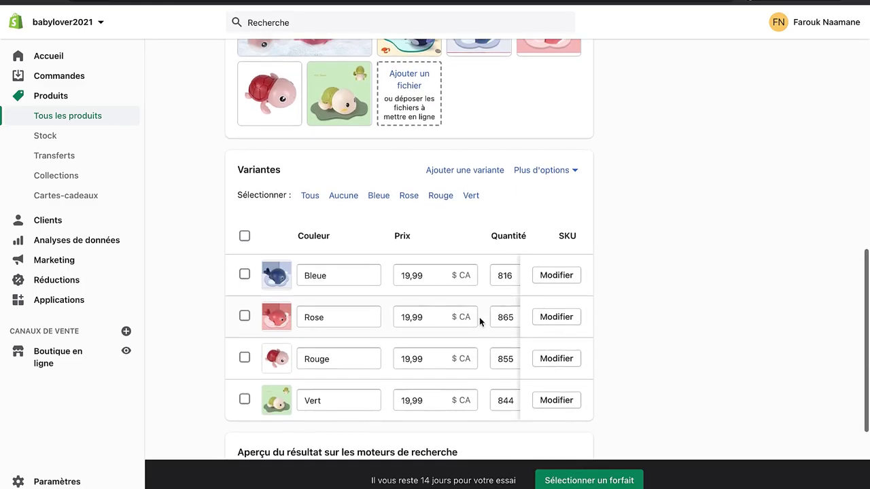
Step: Delete the duplicate small baby photo from the media gallery
scroll(480, 321, "up", 4)
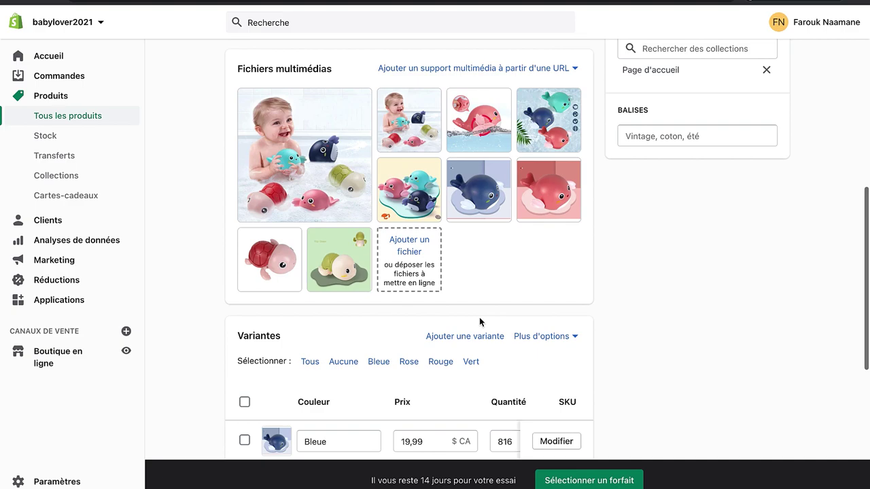
scroll(499, 221, "down", 3)
scroll(500, 216, "up", 3)
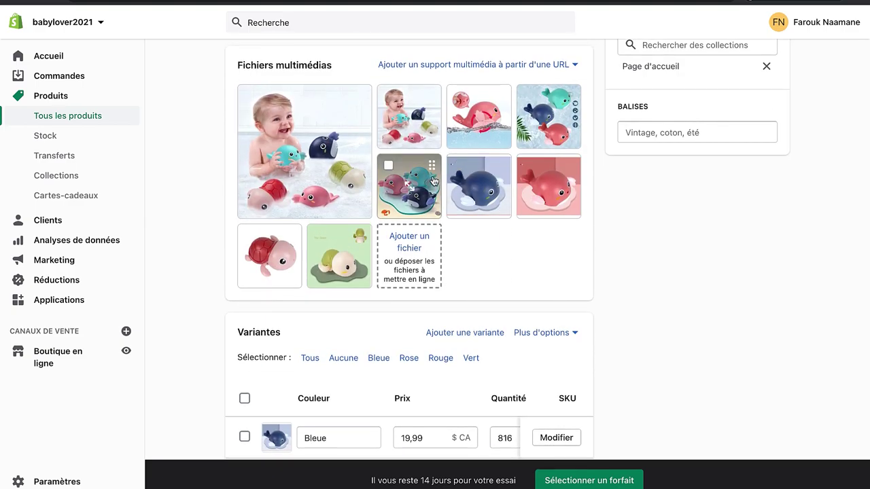
left_click(389, 97)
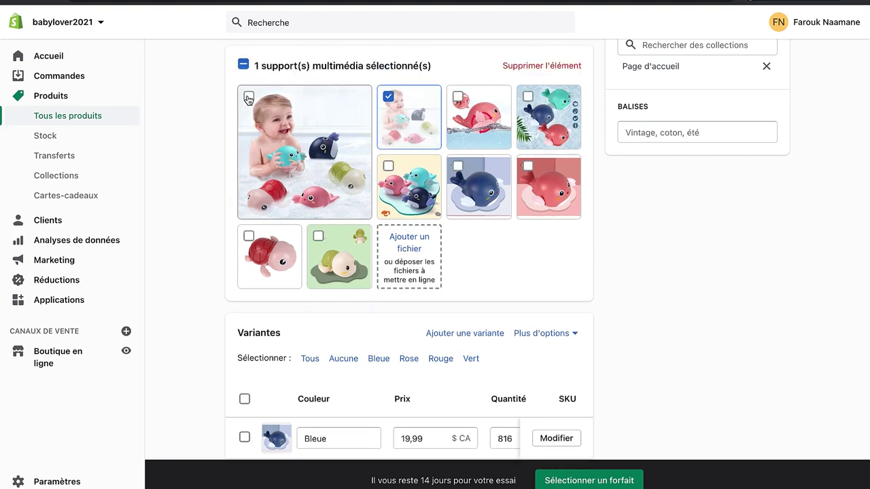
left_click(540, 66)
left_click(577, 293)
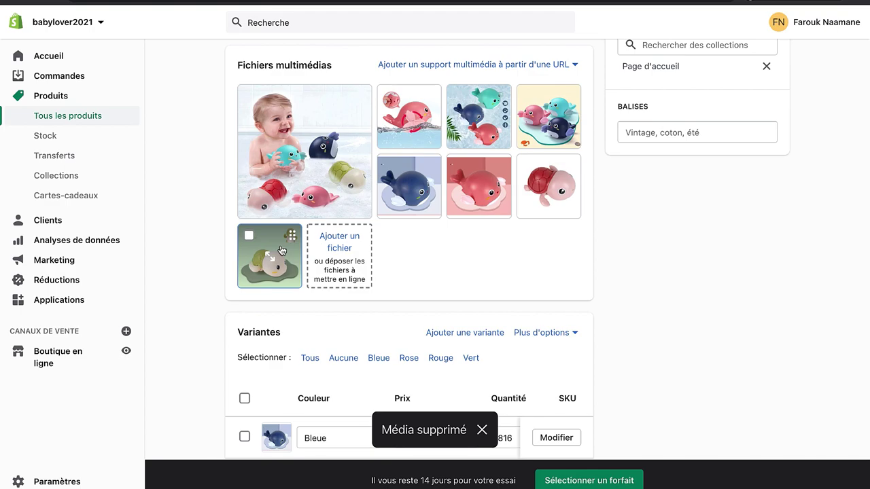
Step: Try reordering the green turtle image and view the main baby photo full-size
left_click_drag(282, 251, 605, 180)
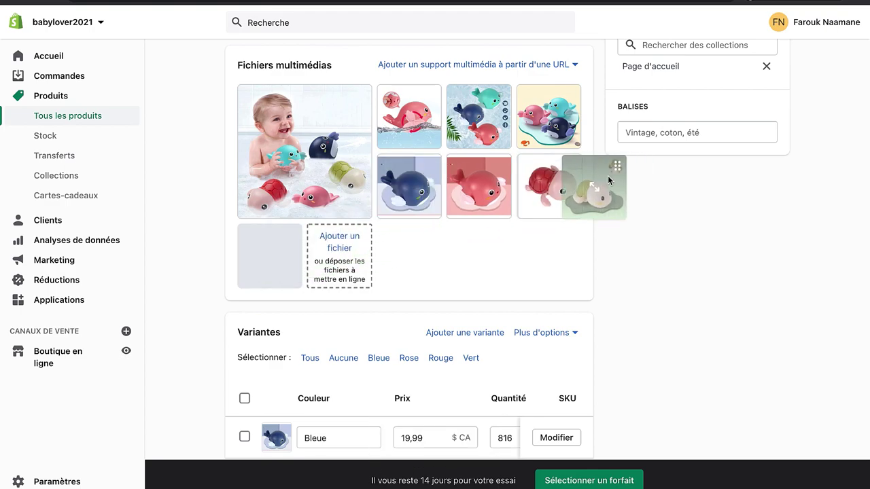
left_click(458, 97)
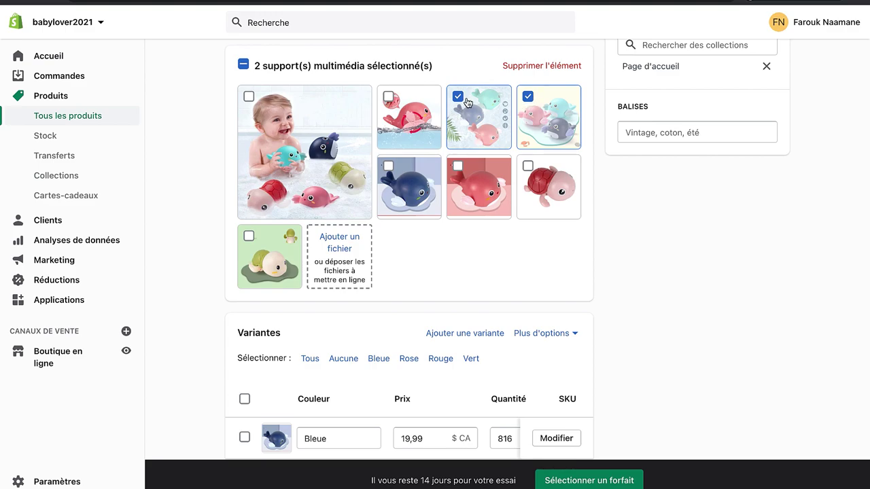
left_click(544, 106)
left_click(305, 150)
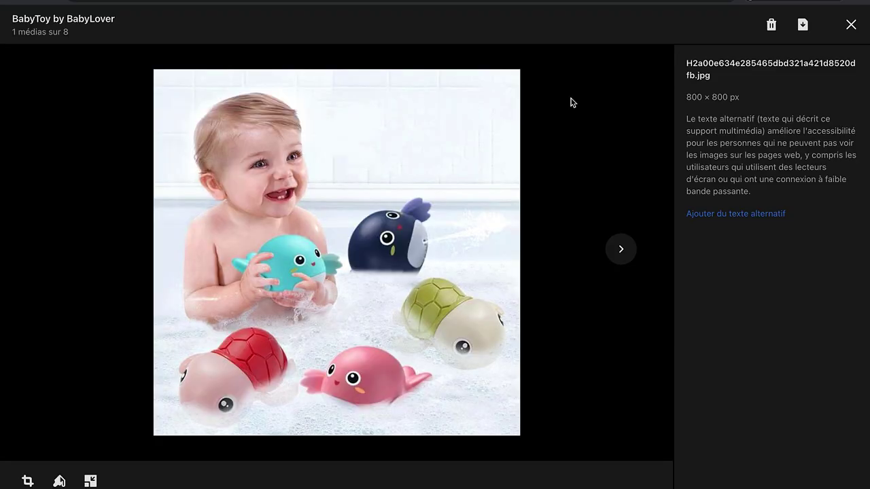
left_click(839, 29)
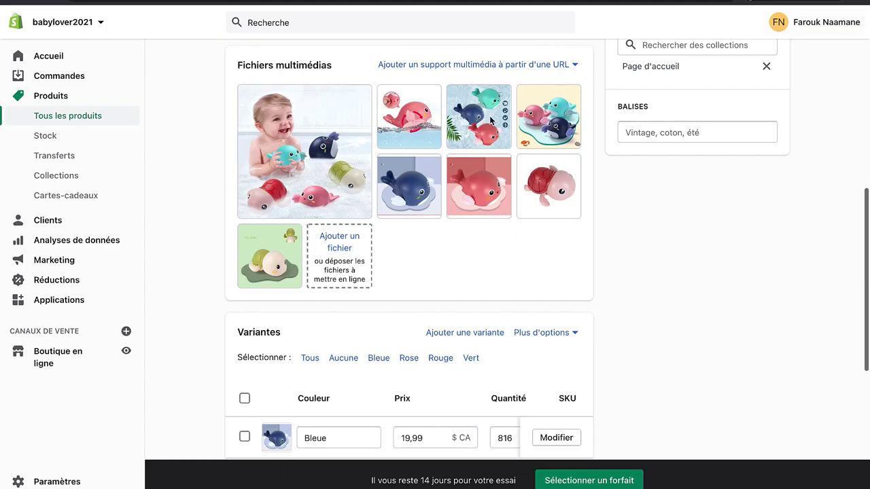
Step: Delete the pink whale splash picture from the media gallery
left_click(388, 97)
left_click(537, 66)
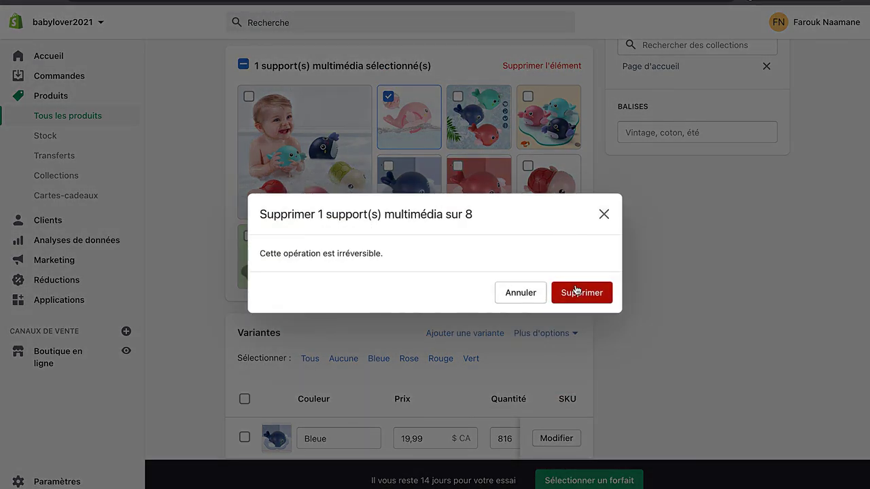
left_click(574, 293)
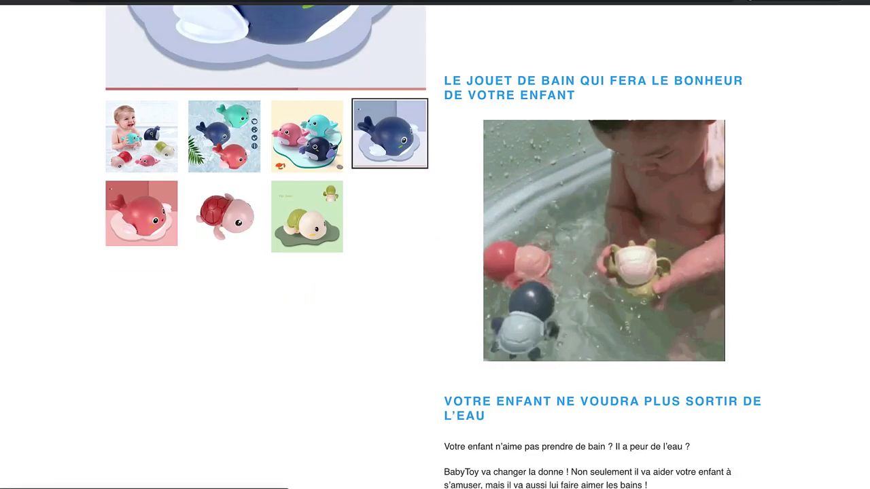
scroll(442, 149, "up", 1)
scroll(434, 162, "up", 1)
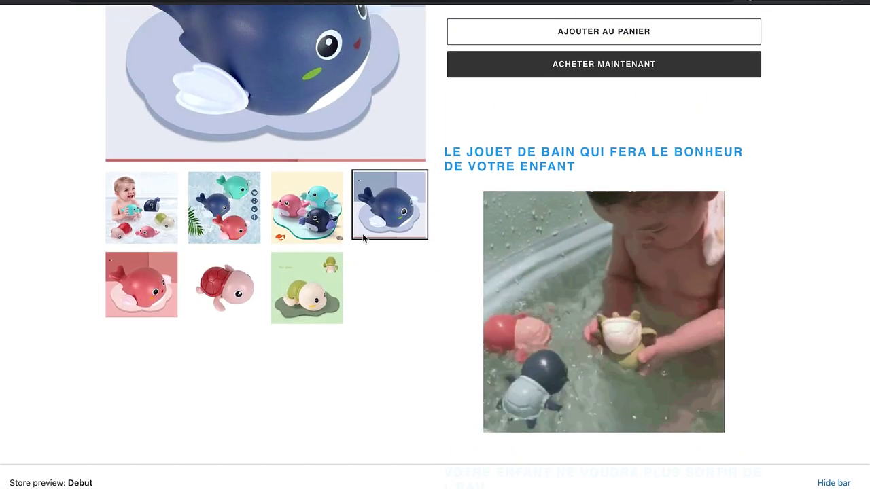
scroll(360, 235, "up", 3)
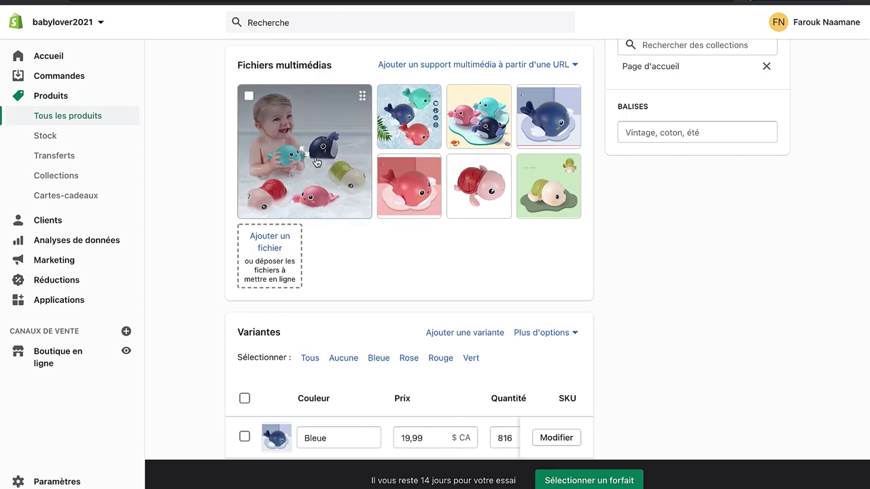
scroll(316, 161, "up", 10)
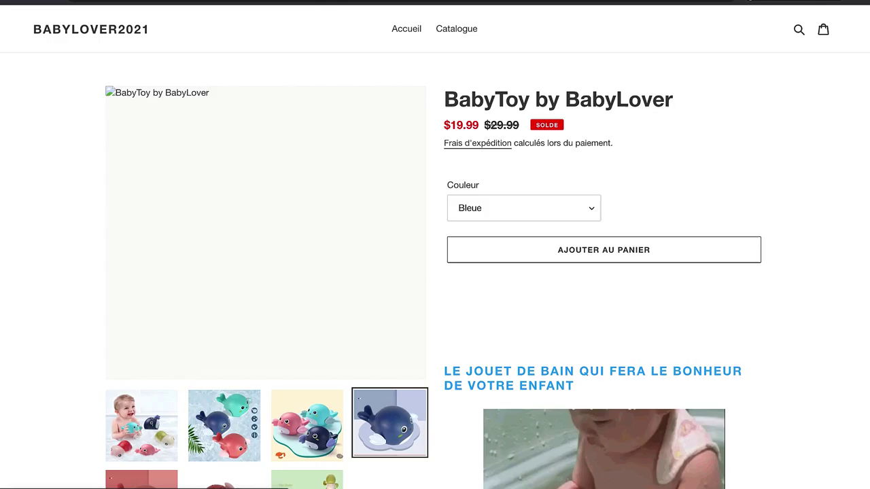
scroll(540, 188, "down", 1)
scroll(540, 189, "down", 3)
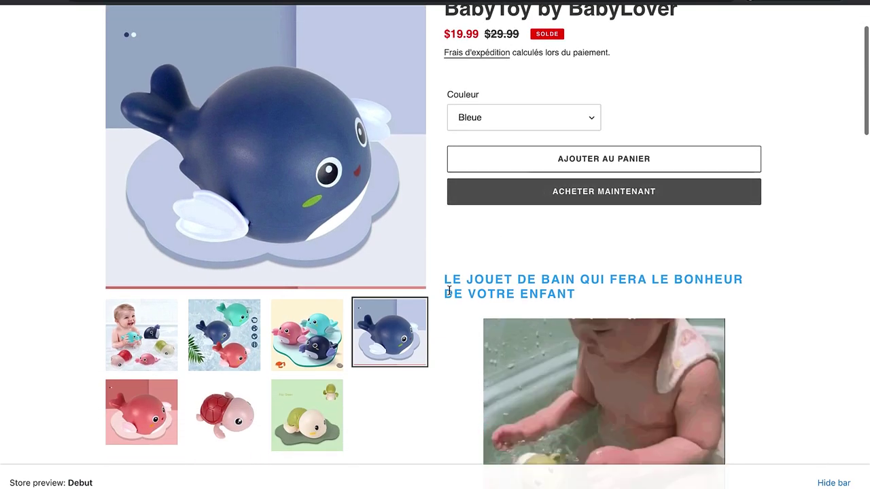
scroll(428, 281, "up", 3)
scroll(400, 395, "down", 1)
scroll(181, 305, "down", 3)
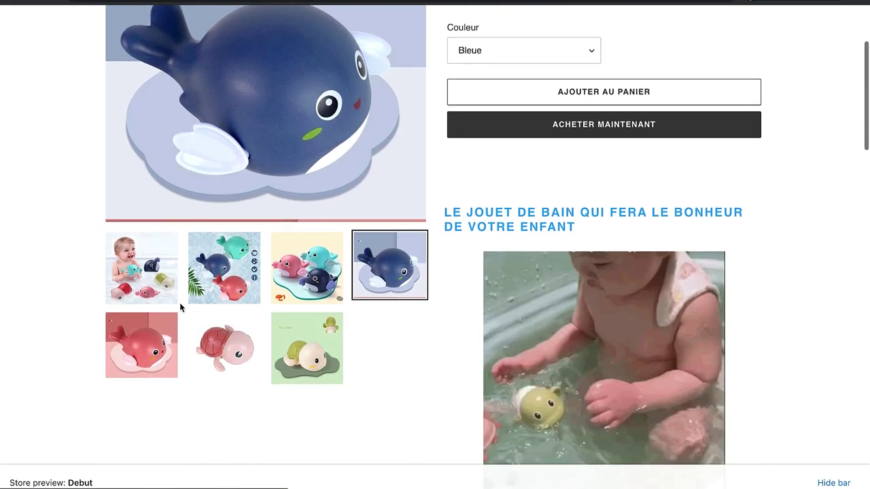
scroll(183, 338, "up", 2)
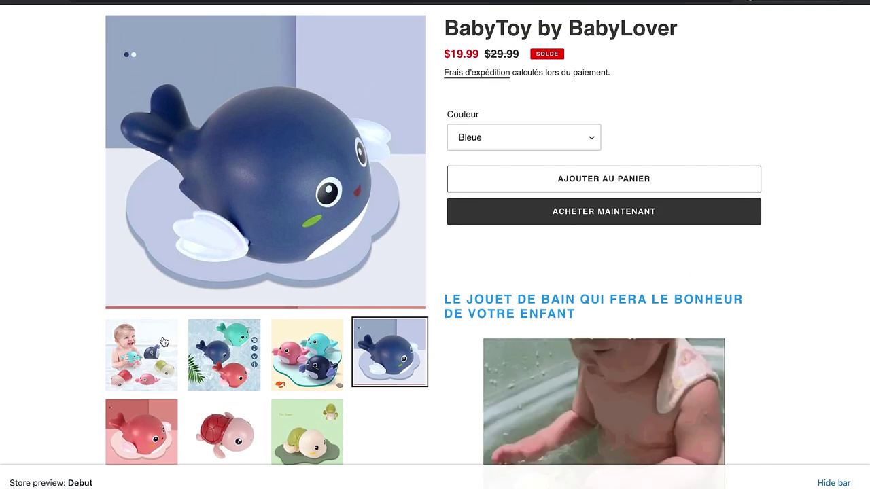
left_click(156, 350)
left_click(224, 377)
left_click(311, 380)
left_click(396, 391)
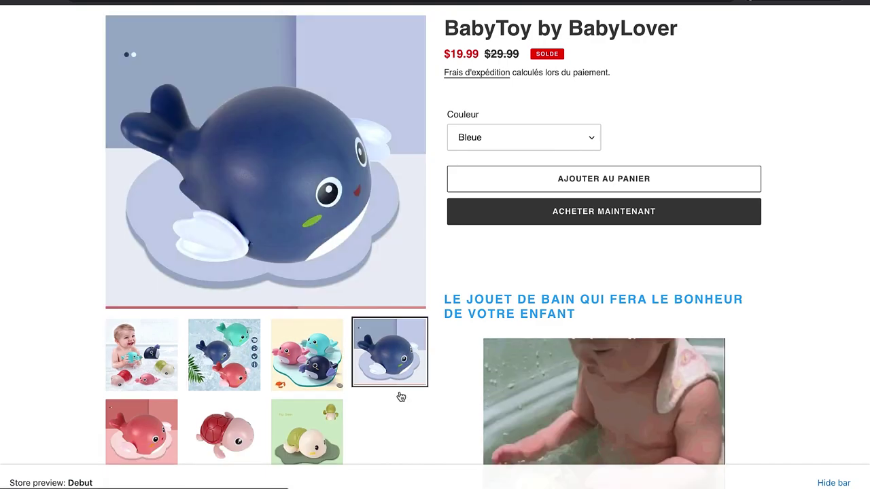
left_click(309, 428)
left_click(143, 370)
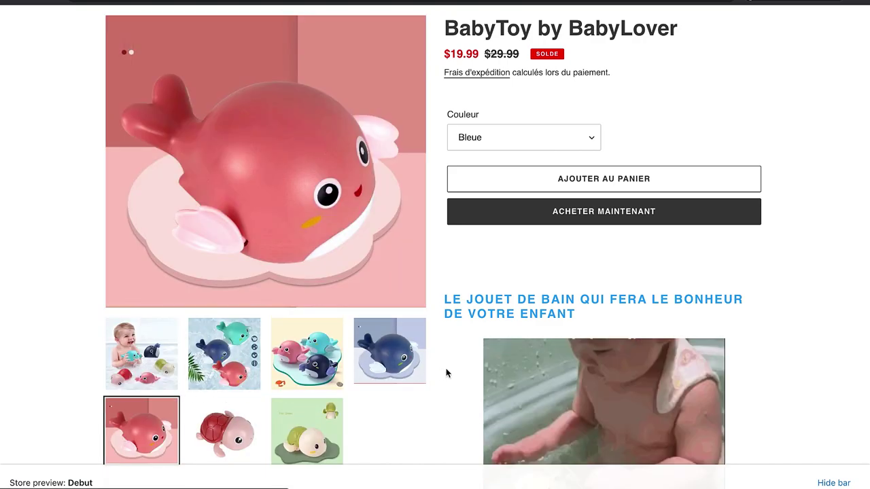
scroll(435, 333, "up", 2)
scroll(467, 127, "down", 20)
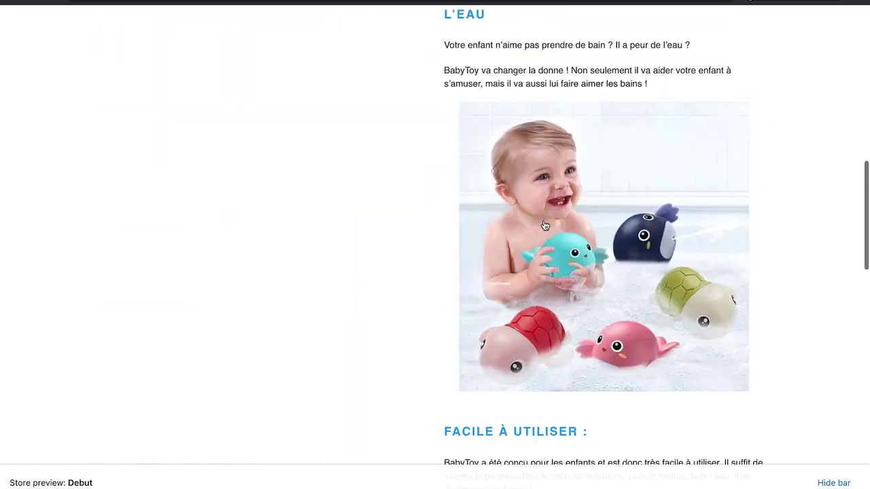
scroll(543, 224, "up", 8)
scroll(544, 225, "up", 10)
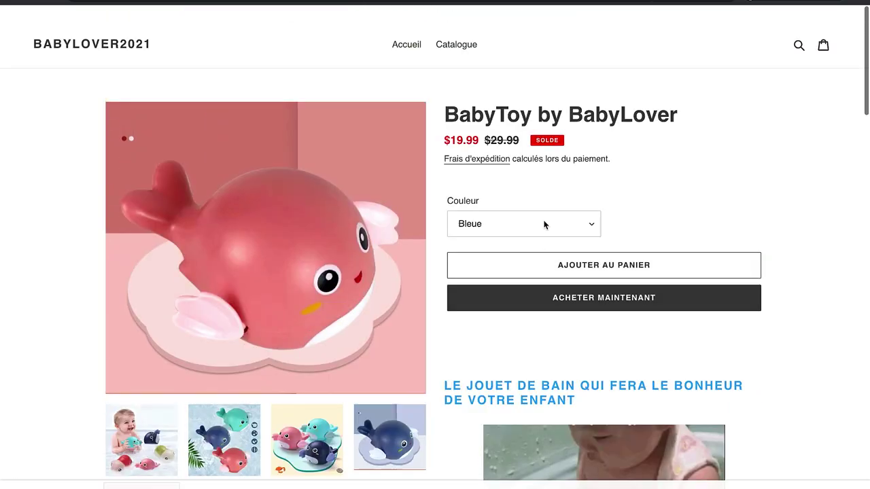
scroll(543, 225, "down", 20)
scroll(543, 225, "up", 10)
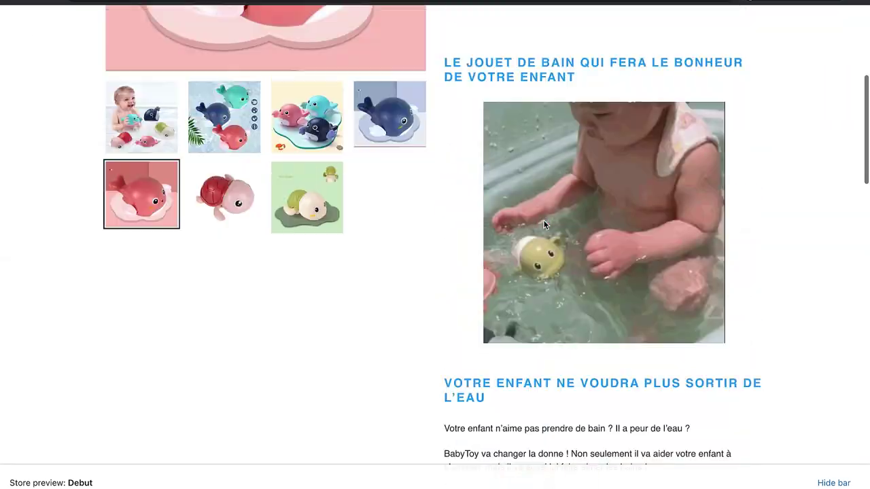
scroll(543, 225, "down", 10)
scroll(543, 225, "up", 15)
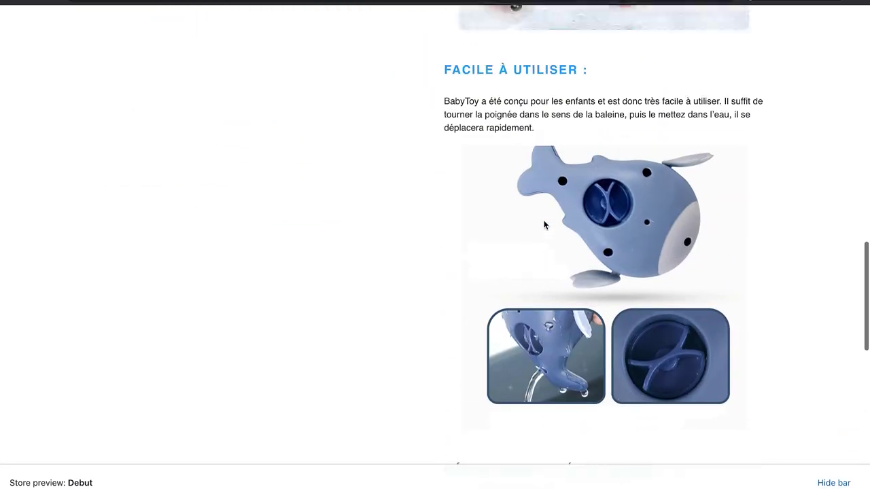
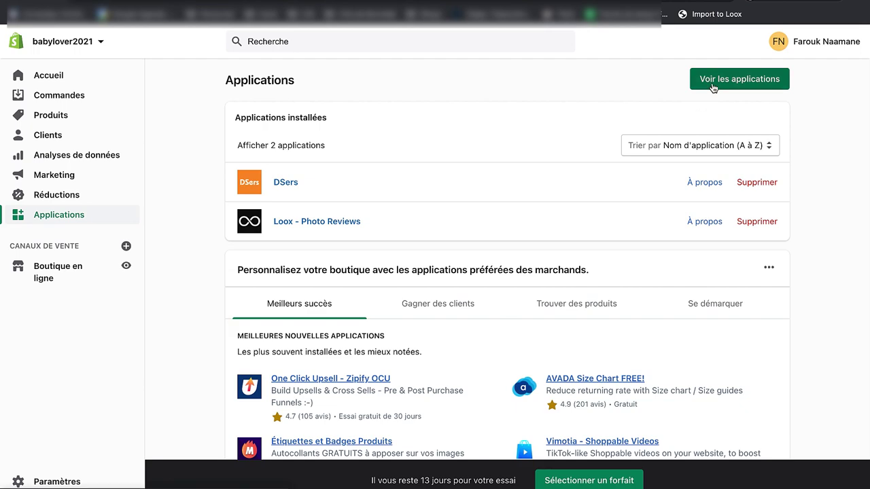
Step: Search the App Store for 'loox' and open the installed Loox - Photo Reviews app
left_click(739, 78)
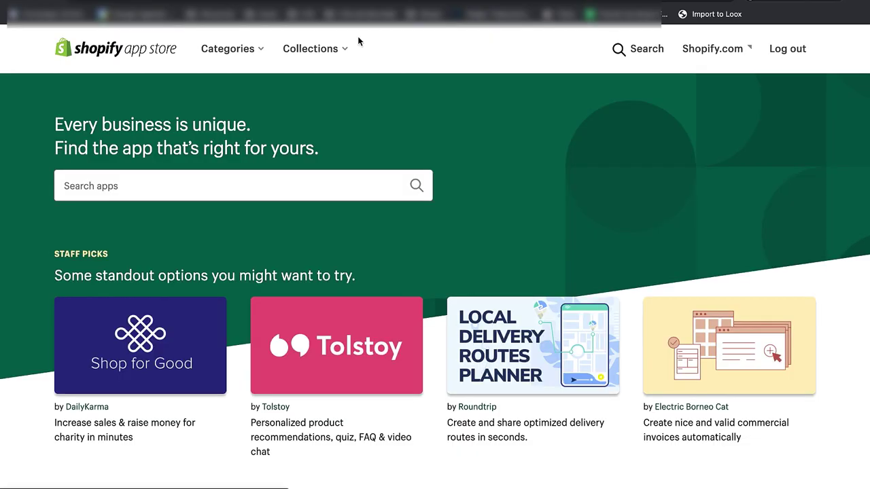
left_click(347, 185)
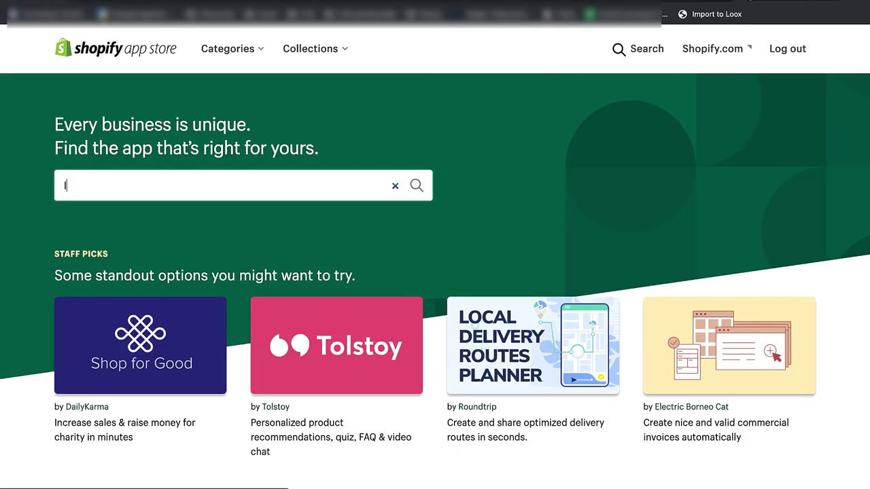
key("Return")
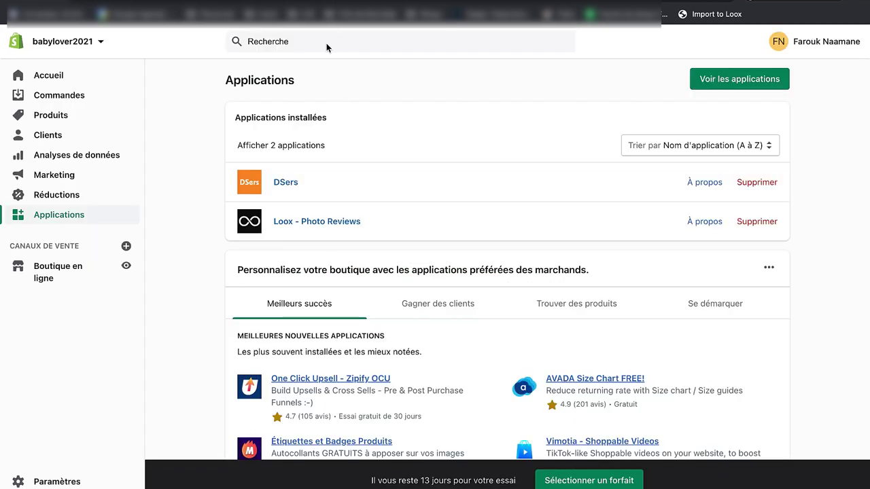
left_click(342, 231)
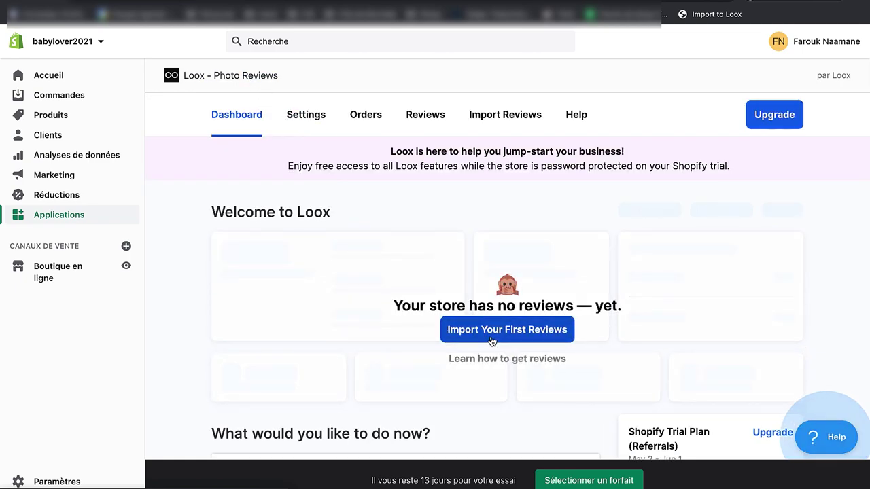
Step: Start importing the first reviews and save the Import to Loox button to the bookmarks bar
left_click(515, 331)
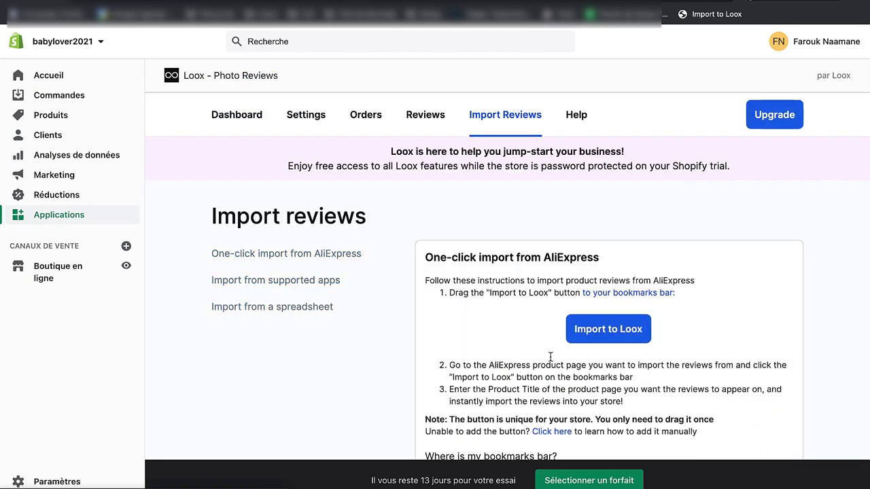
scroll(669, 393, "down", 3)
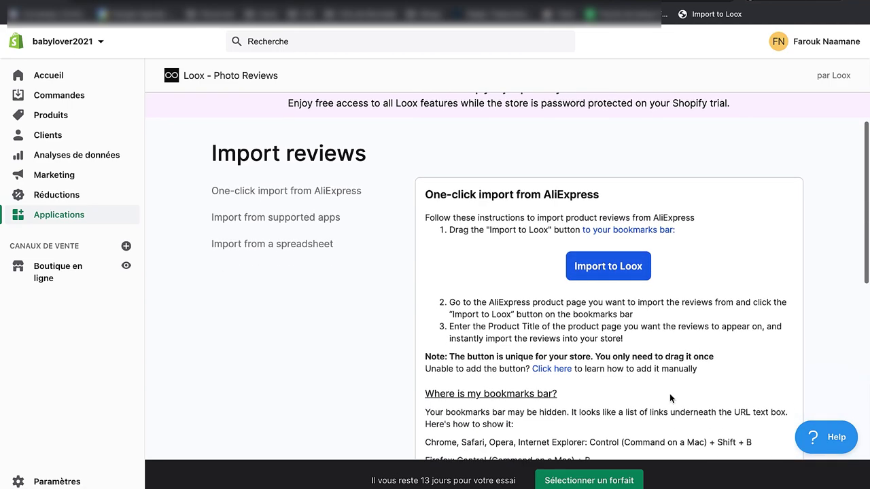
left_click_drag(592, 234, 648, 244)
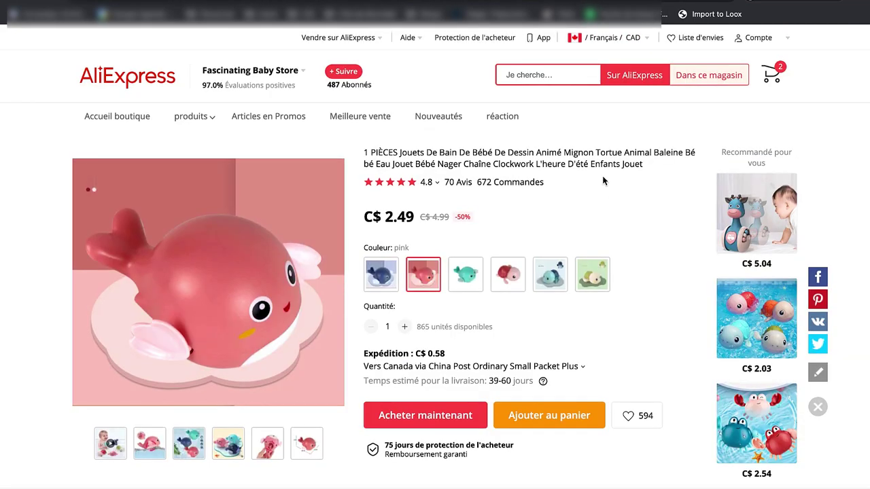
Step: Launch the Loox importer on the AliExpress page and target the BabyToy by BabyLover product
scroll(610, 314, "down", 2)
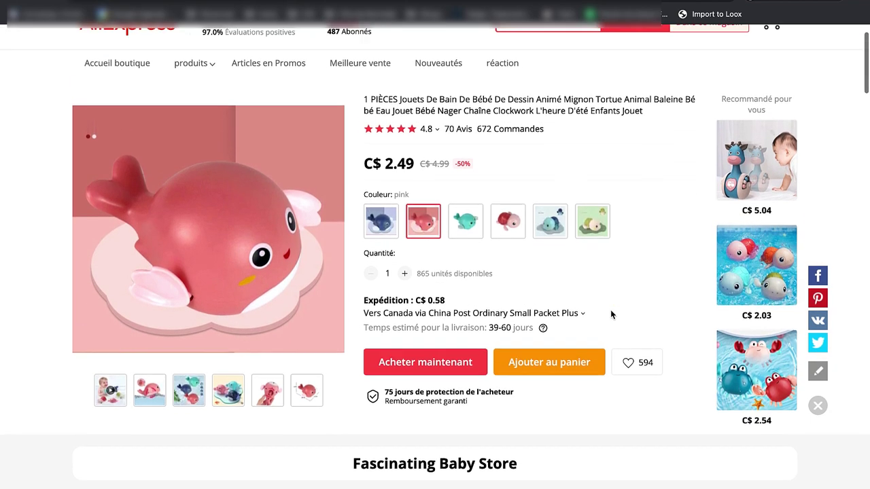
scroll(508, 223, "up", 2)
scroll(508, 223, "down", 1)
scroll(621, 193, "up", 1)
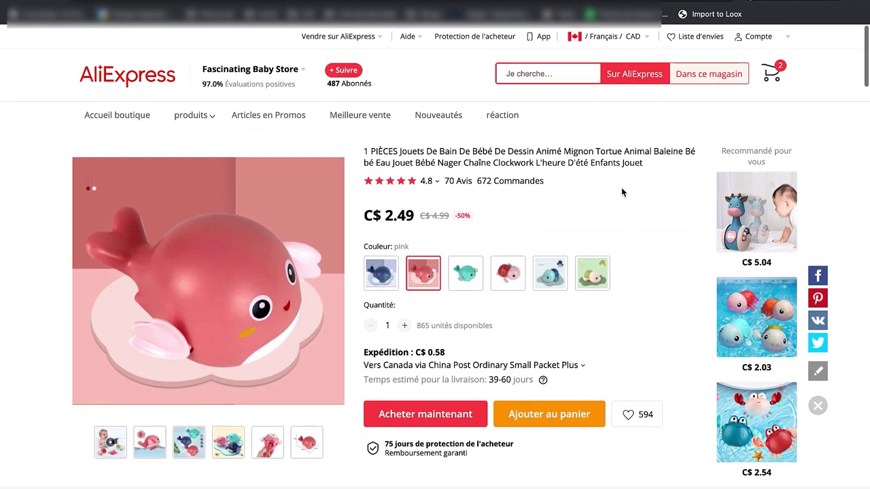
left_click(725, 16)
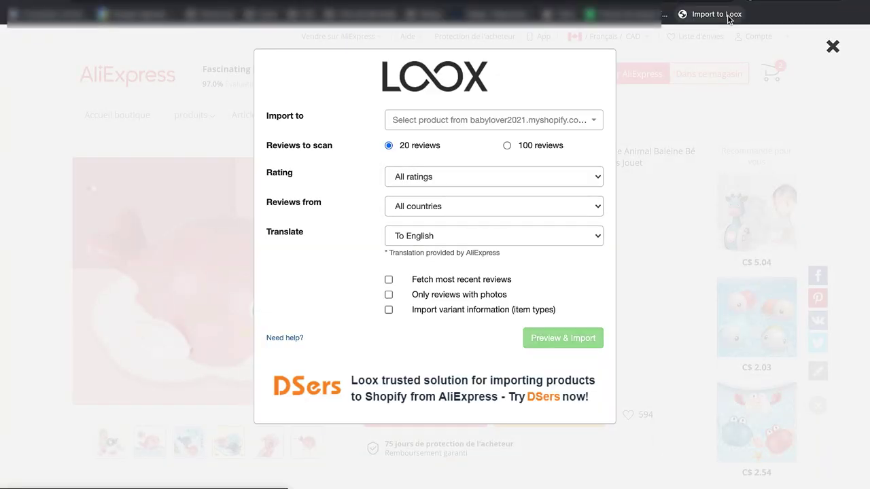
left_click(443, 118)
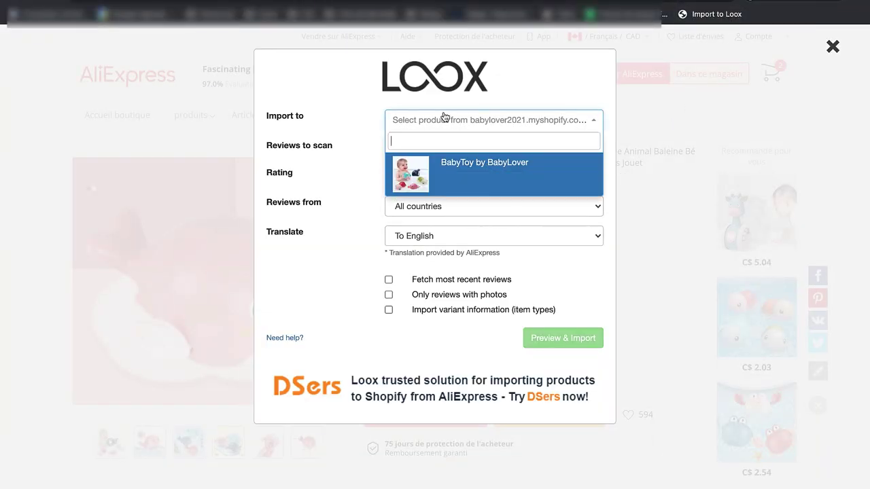
left_click(462, 169)
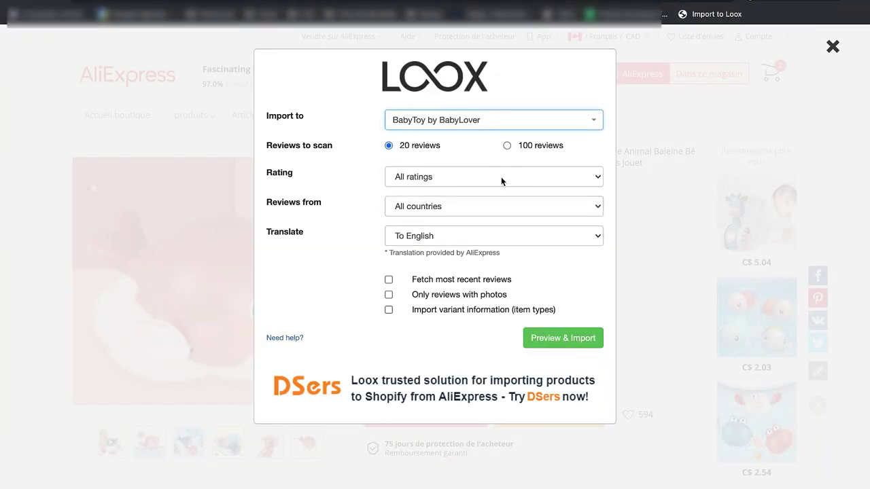
Step: Filter to 4 stars and up from all countries, translate to French, and preview
left_click(489, 177)
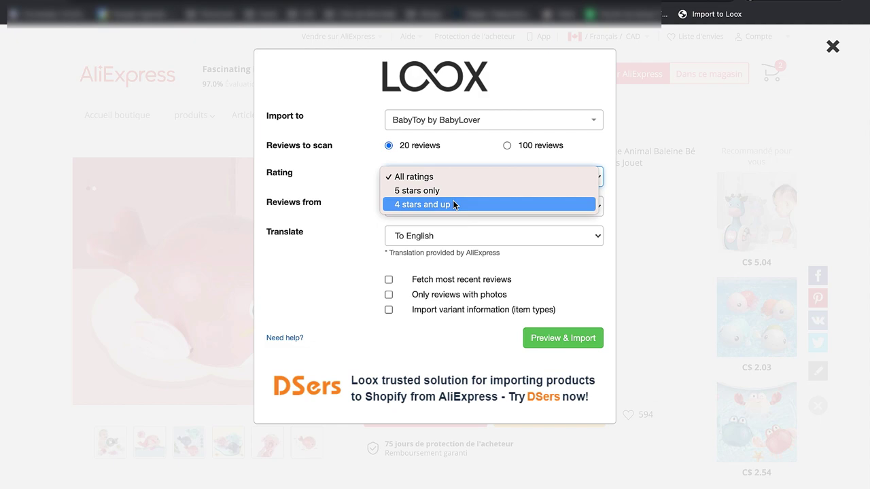
left_click(419, 208)
left_click(427, 208)
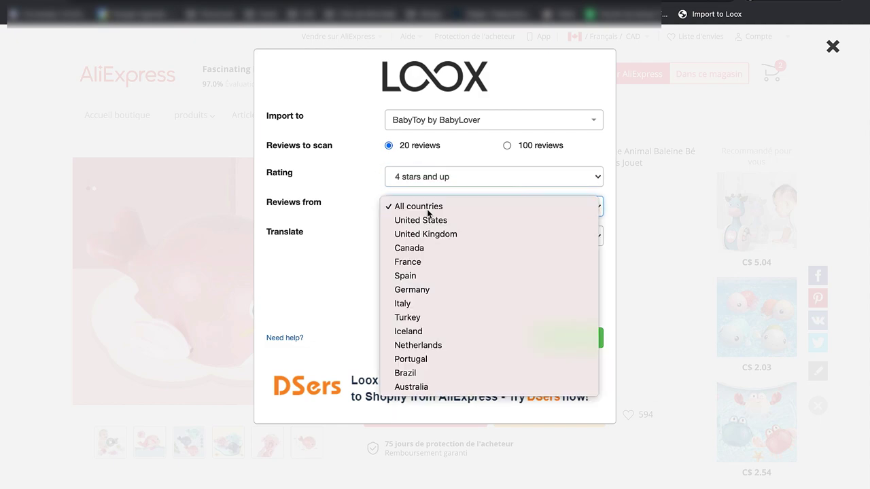
left_click(428, 213)
left_click(430, 237)
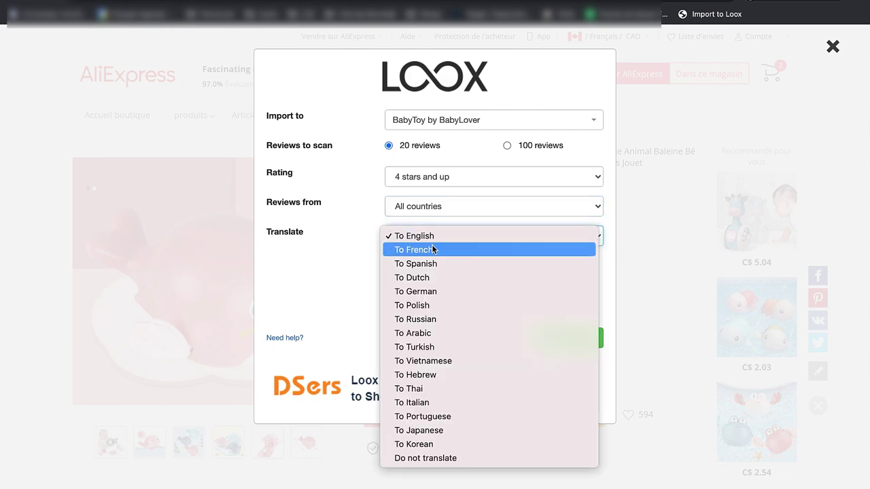
left_click(432, 250)
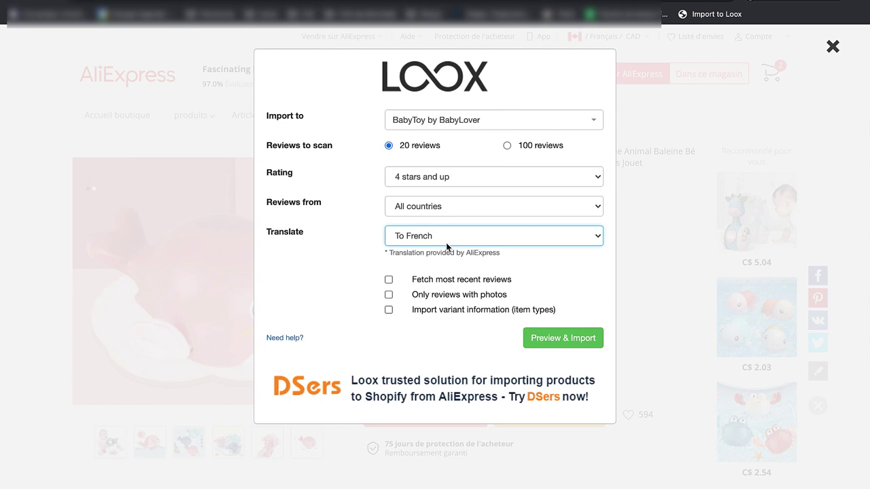
left_click(567, 347)
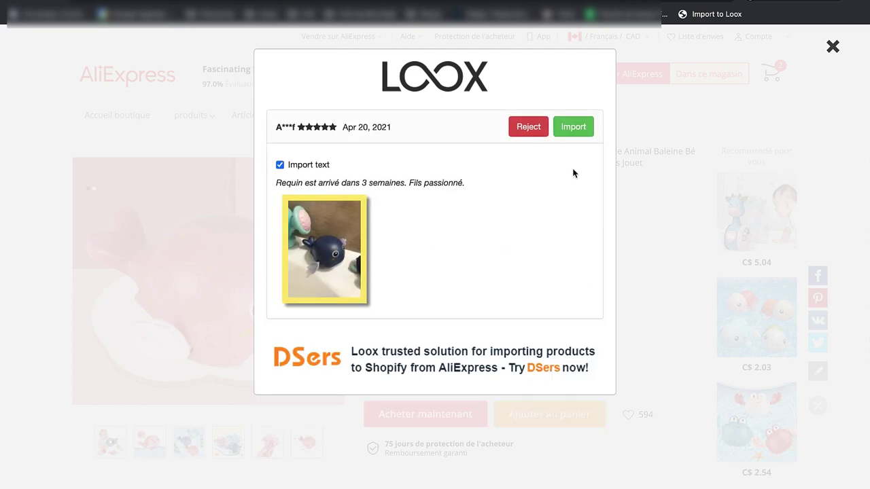
Step: Import the first reviews, rejecting the four-star 'Great toy' and Polish-language reviews
left_click(573, 129)
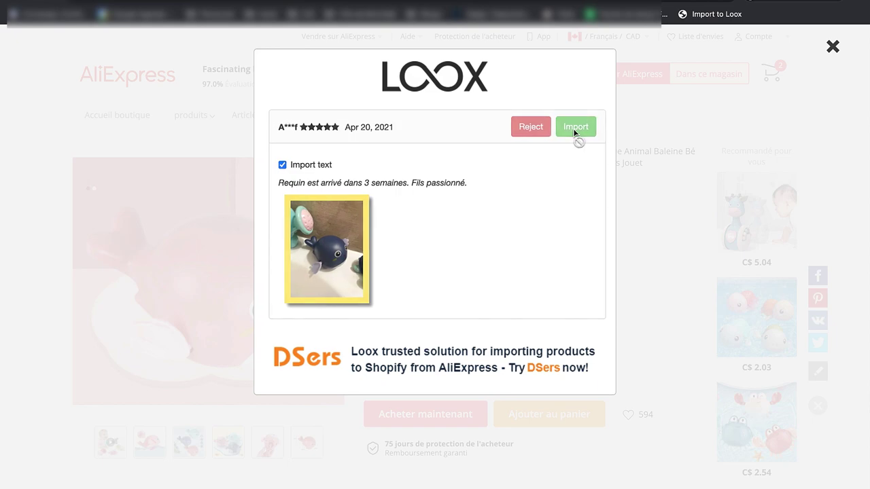
left_click(575, 132)
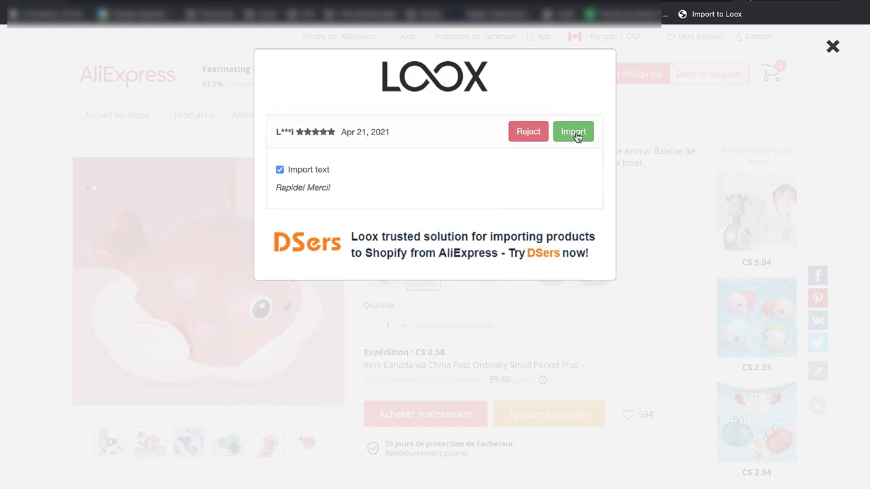
left_click(575, 131)
left_click(575, 133)
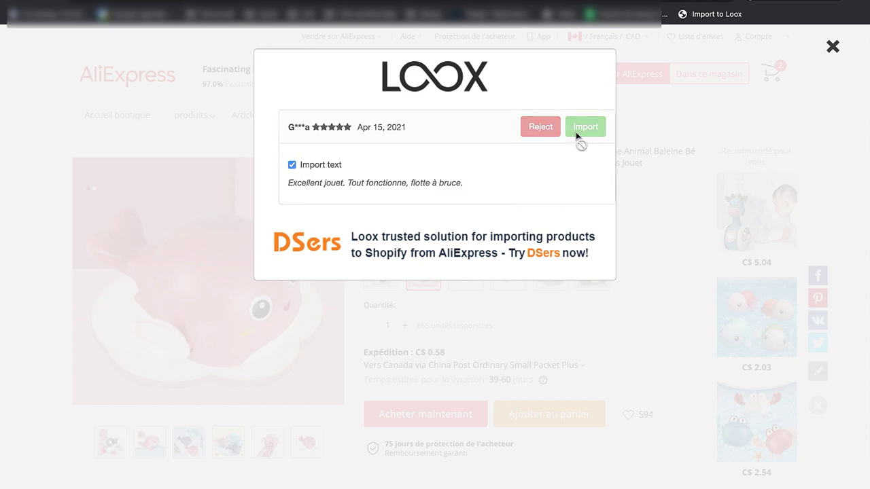
left_click(576, 136)
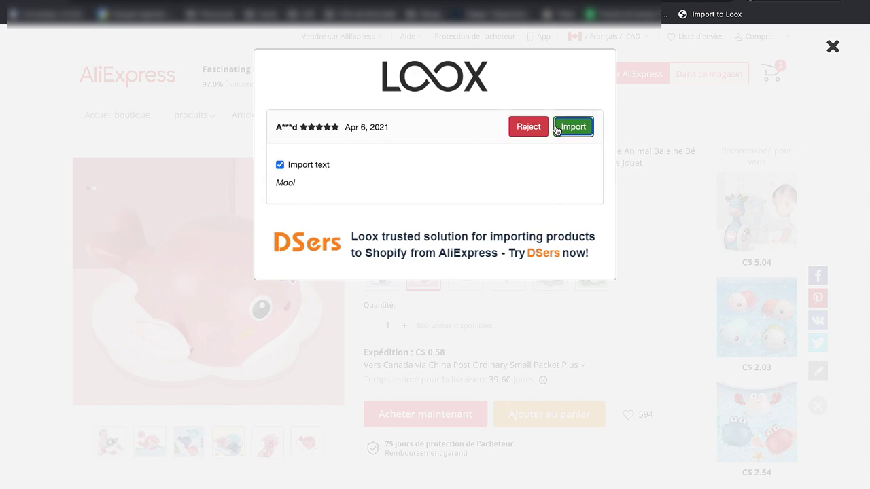
left_click(555, 129)
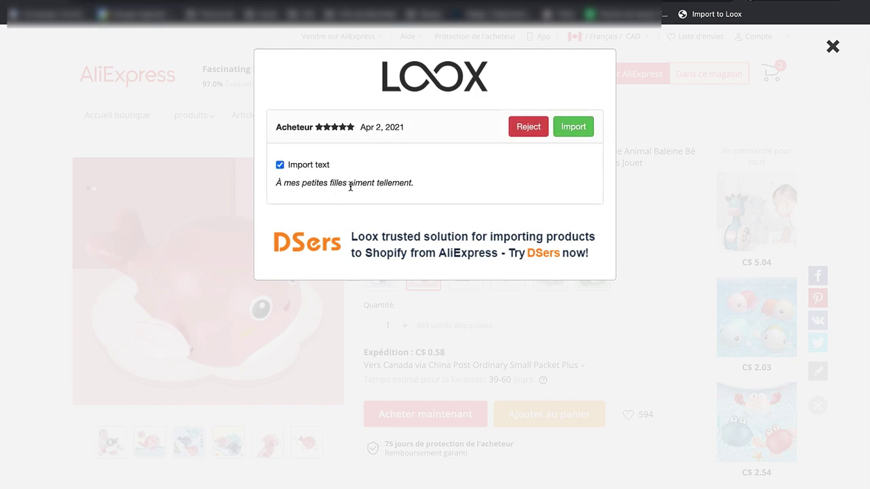
left_click(582, 138)
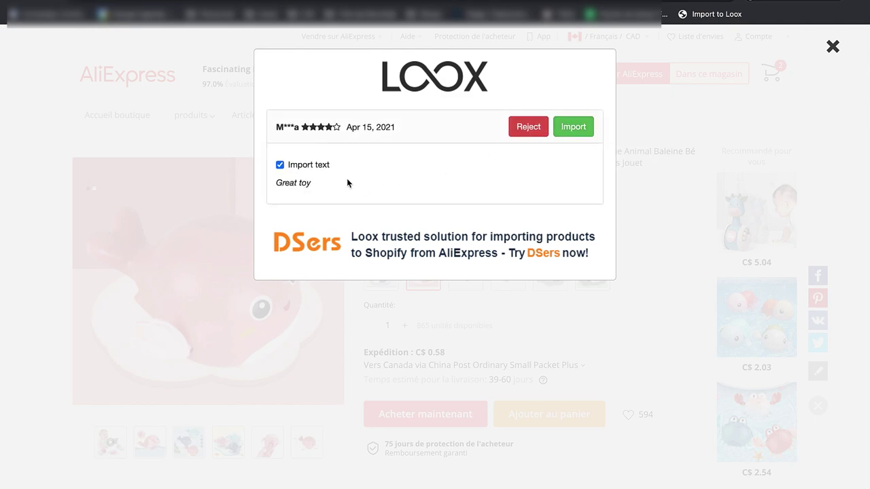
left_click(521, 127)
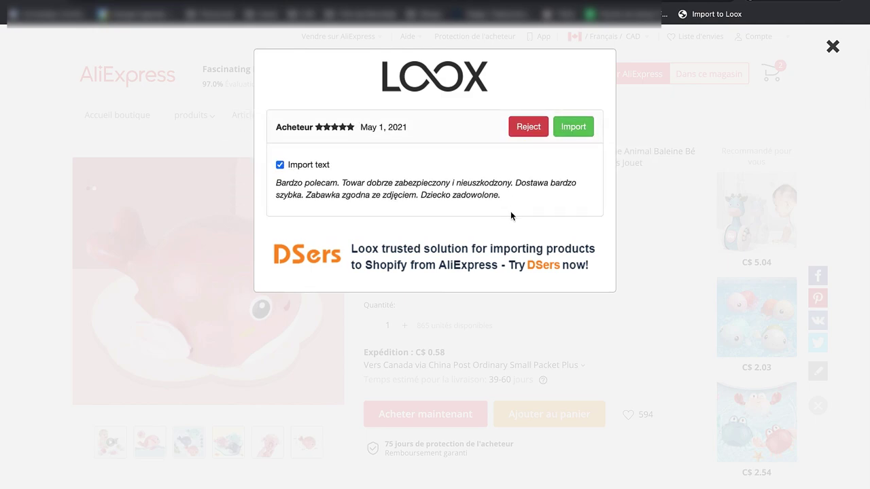
left_click(514, 125)
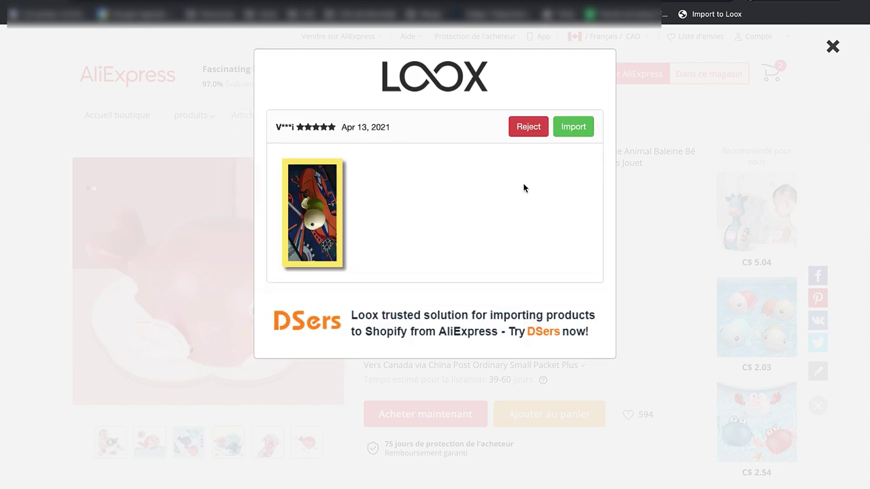
left_click(582, 127)
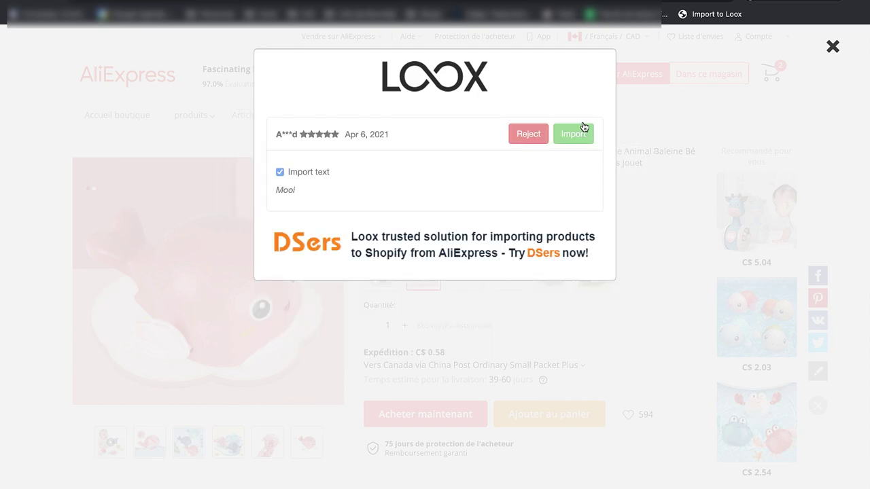
Step: Import the remaining reviews through Apr 23, rejecting the repeated 'Mooi', its follower, and Apr 27
left_click(534, 127)
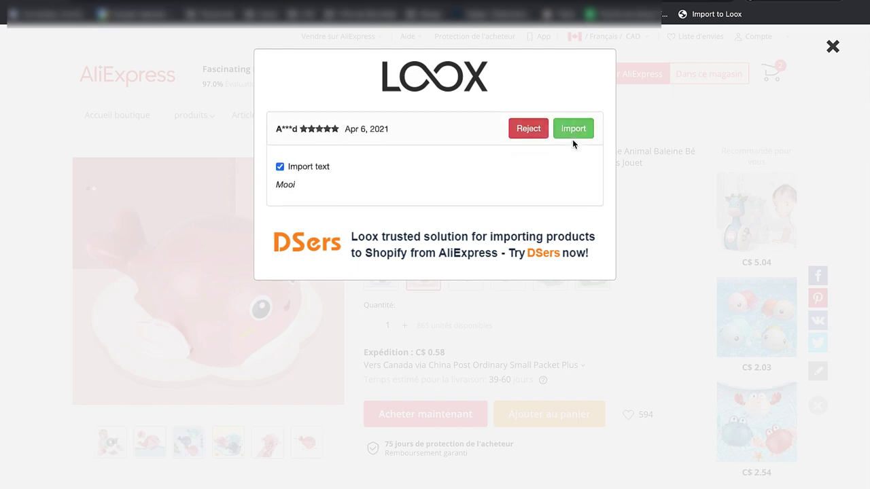
left_click(526, 129)
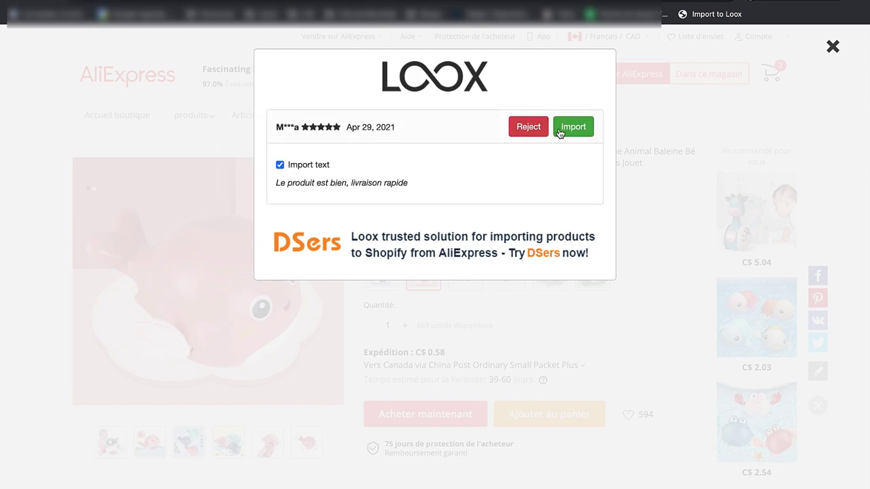
left_click(559, 131)
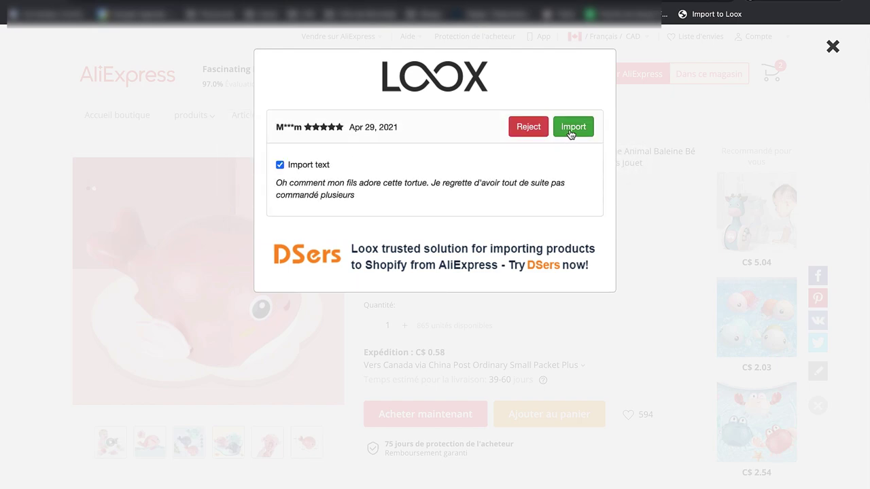
left_click(571, 129)
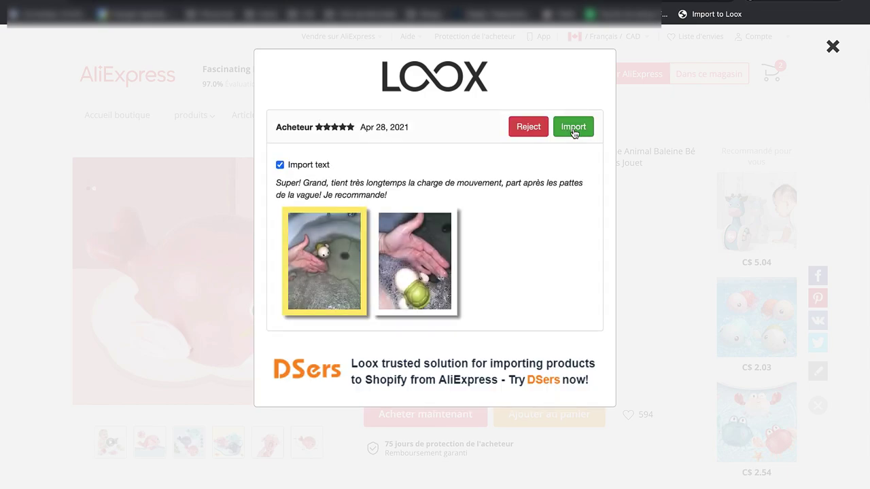
left_click(573, 131)
left_click(572, 130)
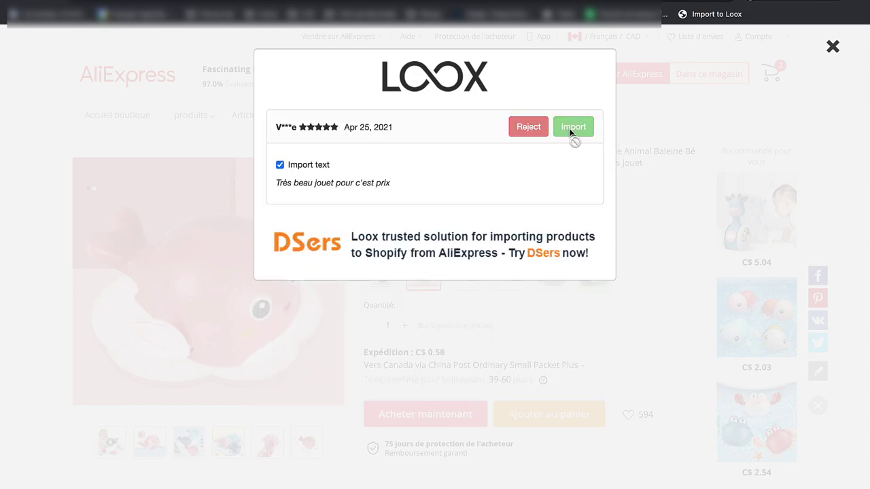
left_click(572, 132)
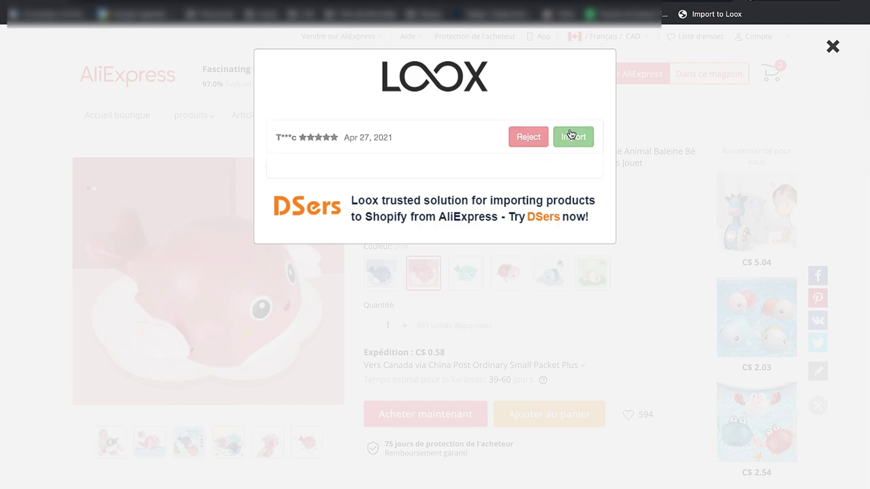
left_click(523, 132)
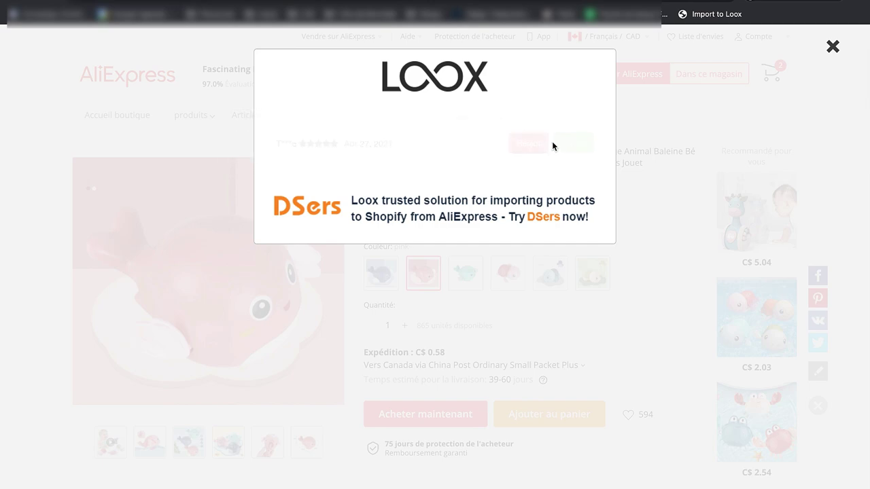
left_click(571, 130)
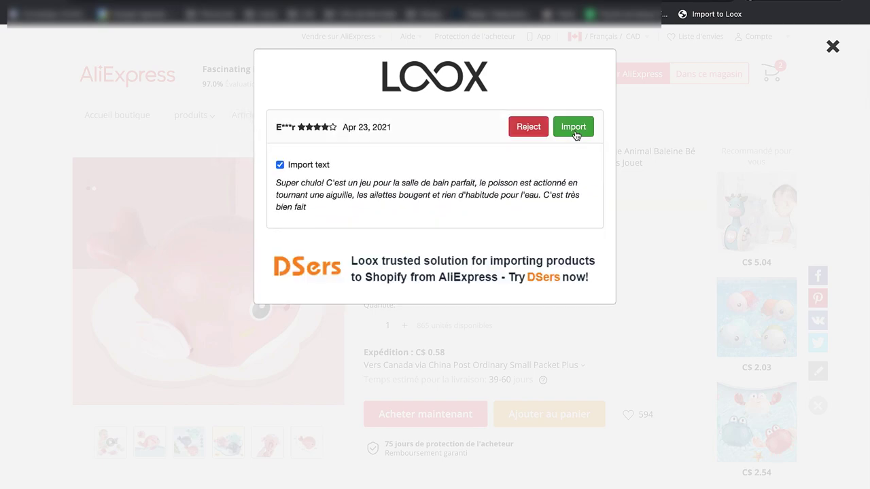
left_click(574, 133)
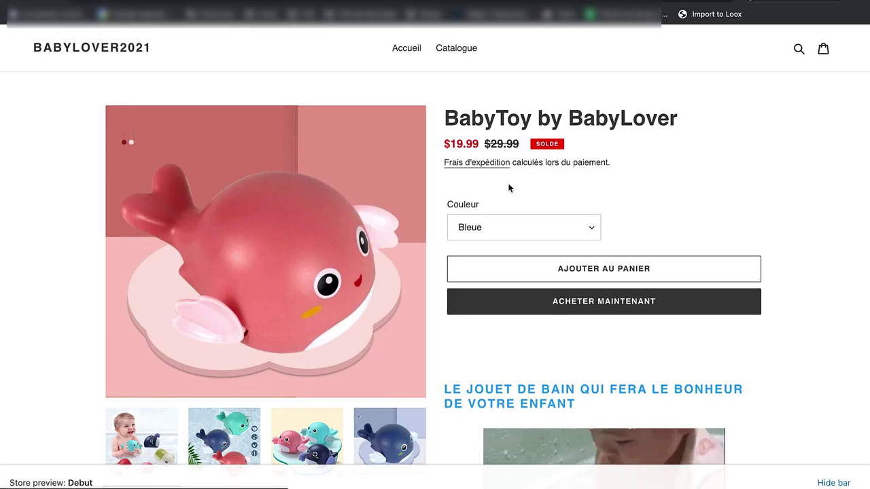
Step: Reload the BabyToy product page to confirm 14 reviews, then return to Loox's Import Reviews page
key("ctrl+r")
scroll(539, 259, "down", 20)
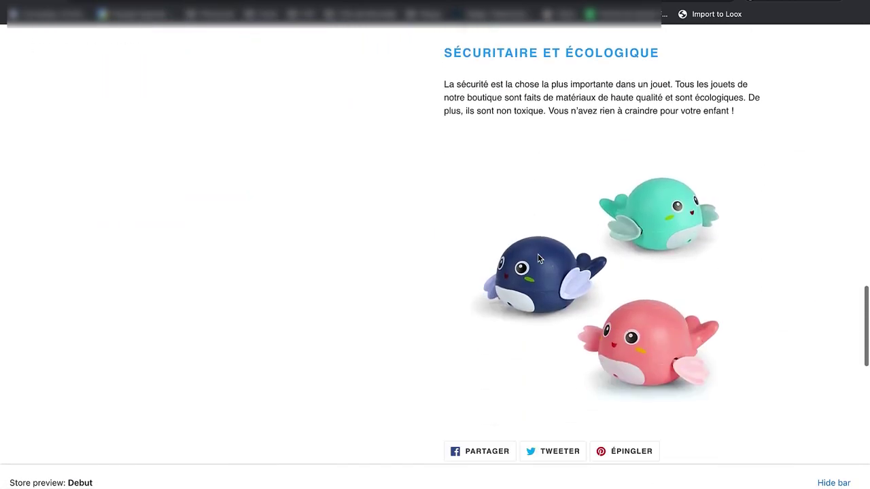
scroll(539, 259, "down", 3)
scroll(360, 144, "up", 1)
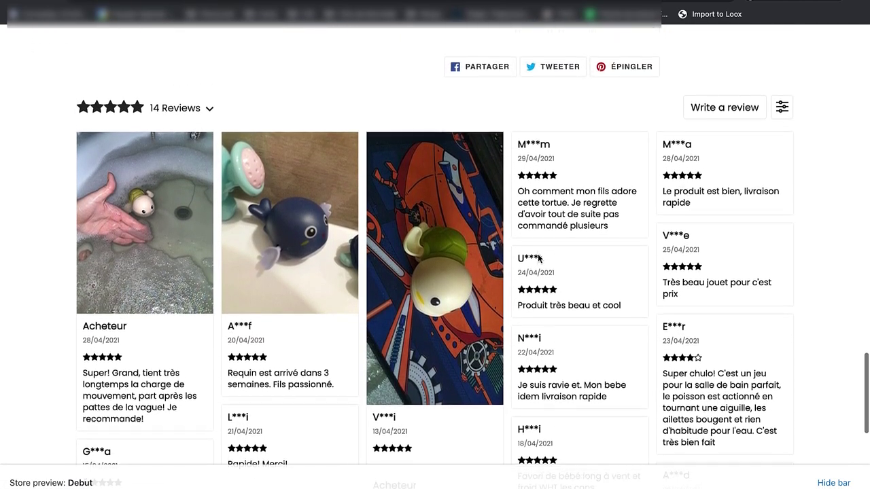
scroll(675, 324, "down", 3)
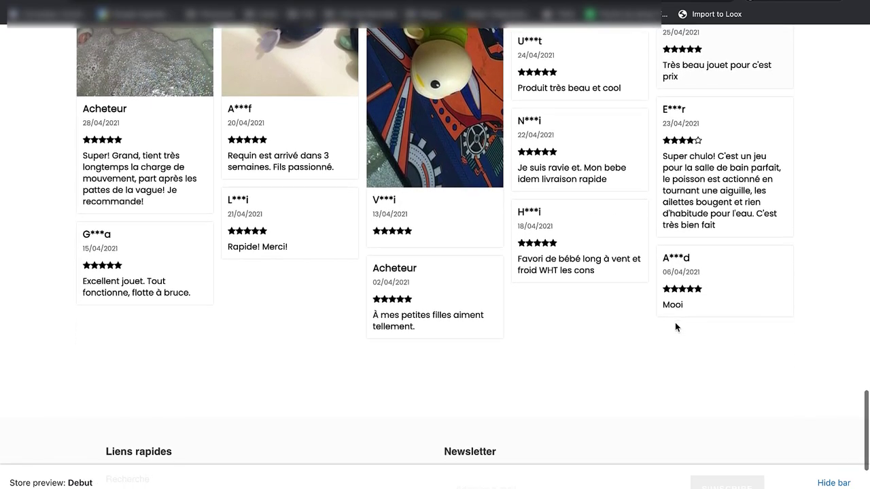
scroll(675, 322, "up", 4)
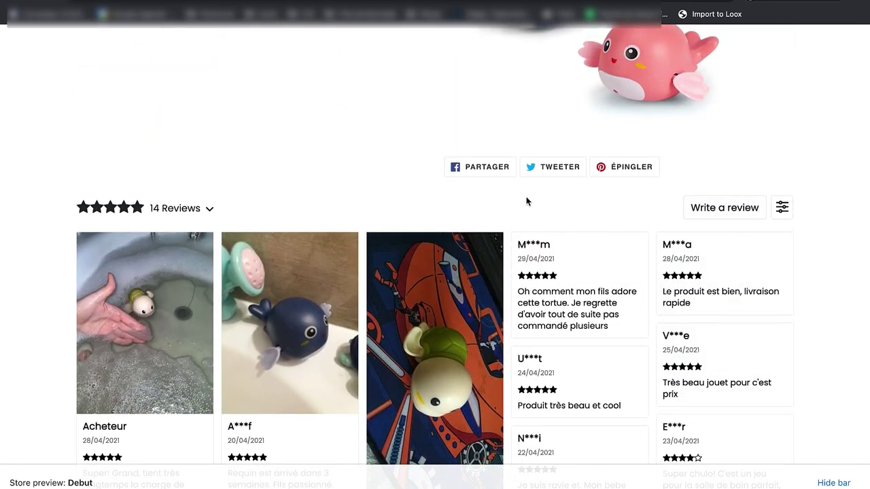
key("ctrl+Tab")
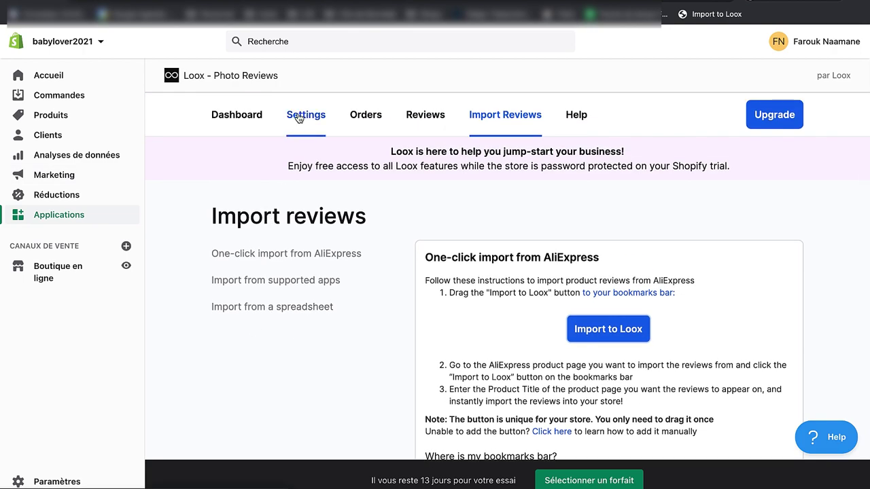
Step: In Loox Settings, set the review language to French (Français)
left_click(299, 117)
scroll(549, 332, "down", 2)
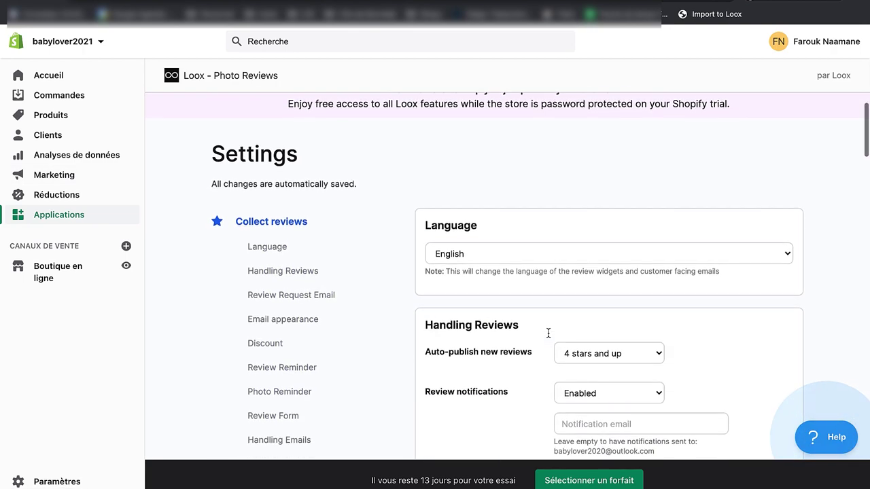
scroll(549, 333, "up", 2)
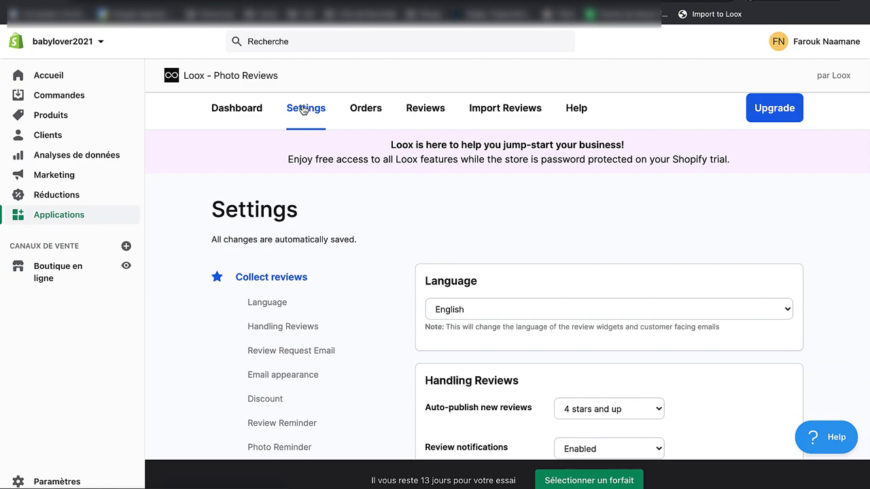
left_click(485, 309)
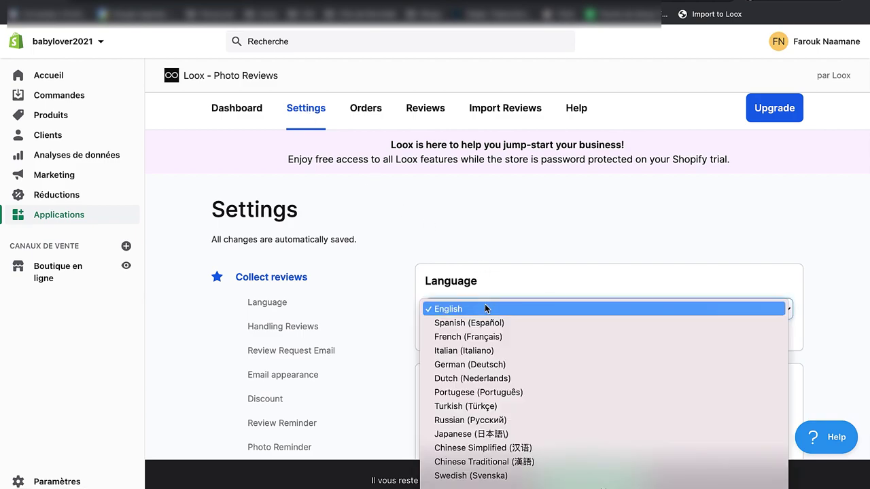
left_click(488, 337)
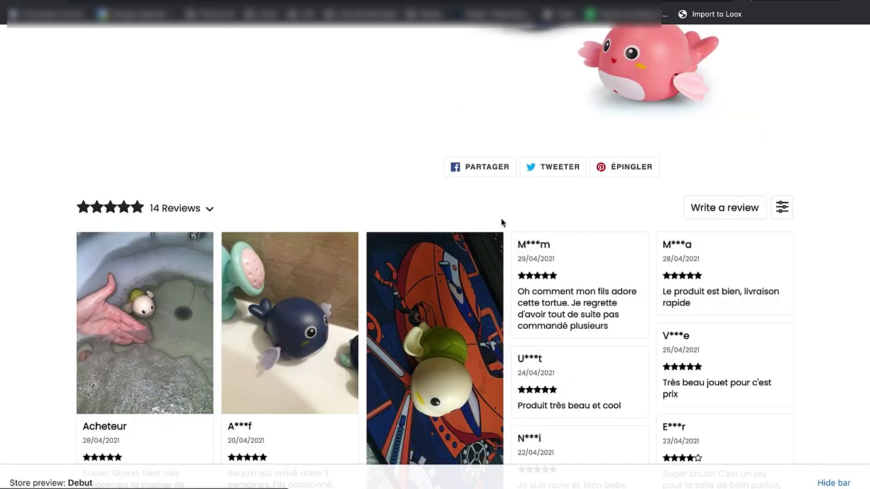
Step: Reload the product page, confirm the French '14 Avis' reviews, and dismiss the download bar
key("super+r")
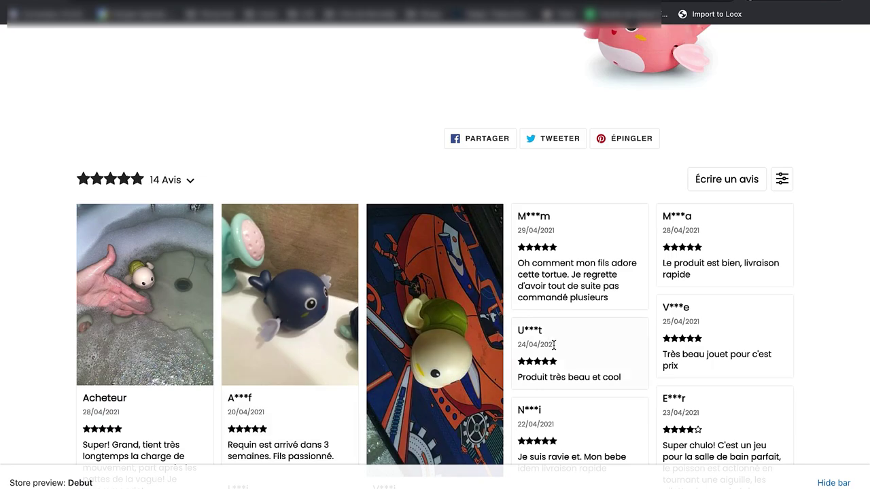
scroll(553, 345, "down", 6)
scroll(554, 339, "up", 20)
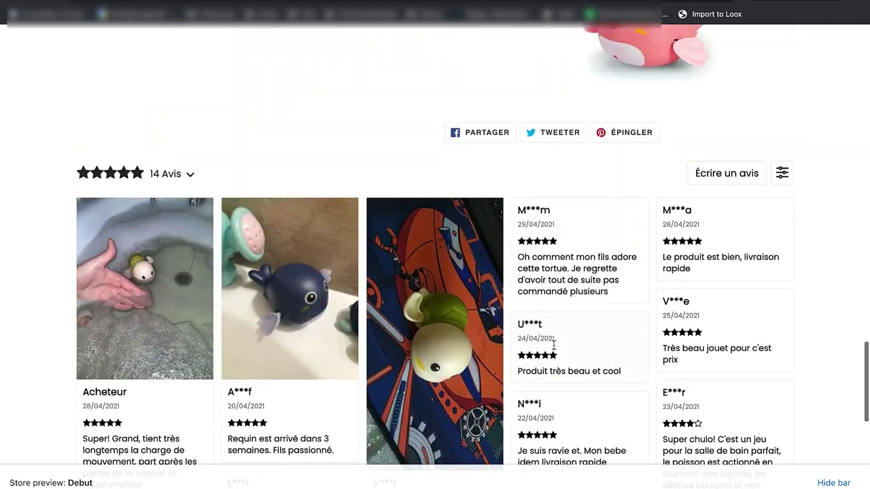
scroll(564, 255, "down", 15)
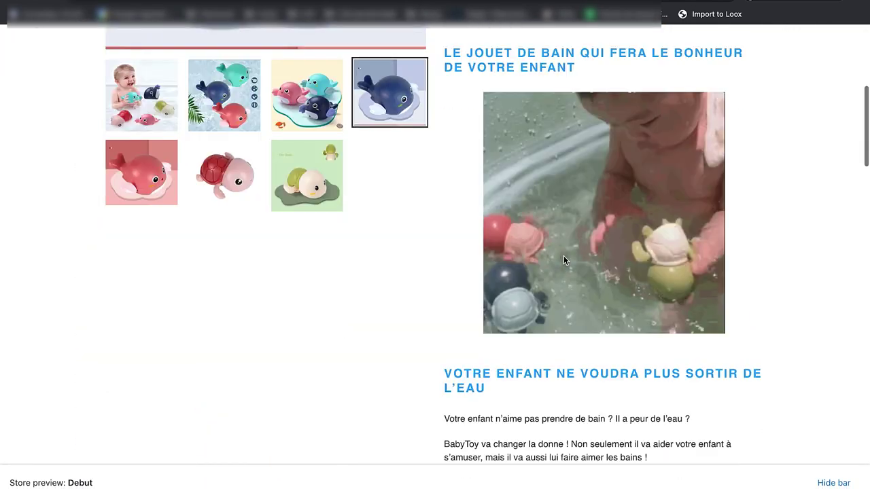
scroll(563, 259, "up", 15)
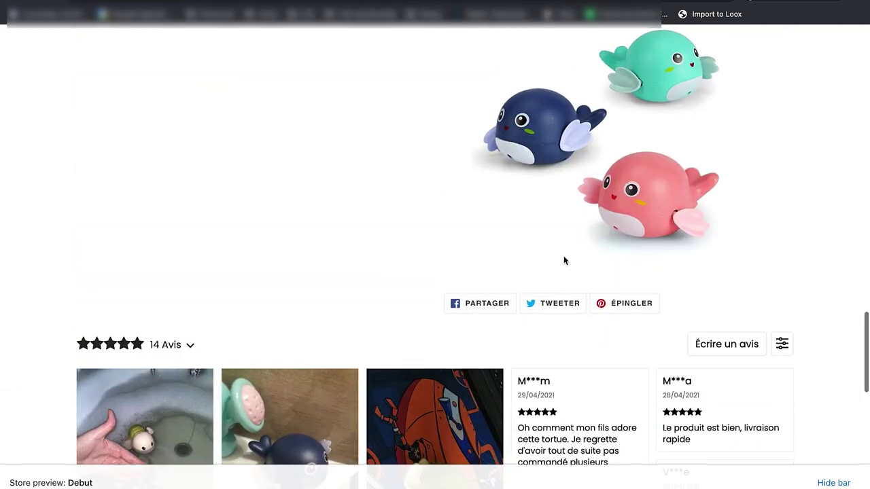
scroll(563, 256, "down", 1)
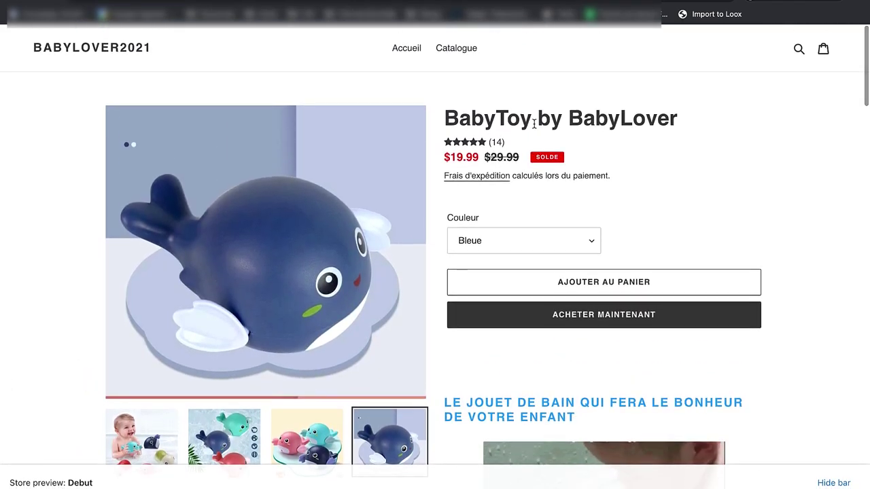
scroll(618, 286, "down", 8)
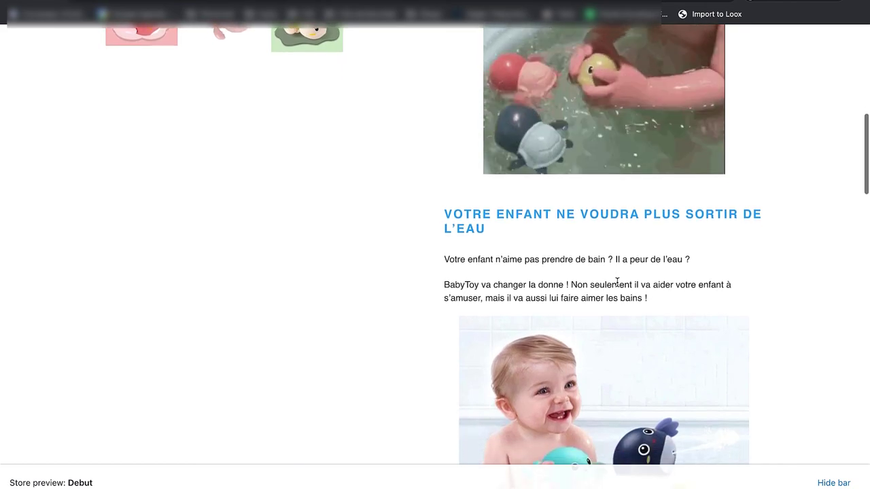
scroll(597, 320, "down", 5)
scroll(475, 204, "up", 20)
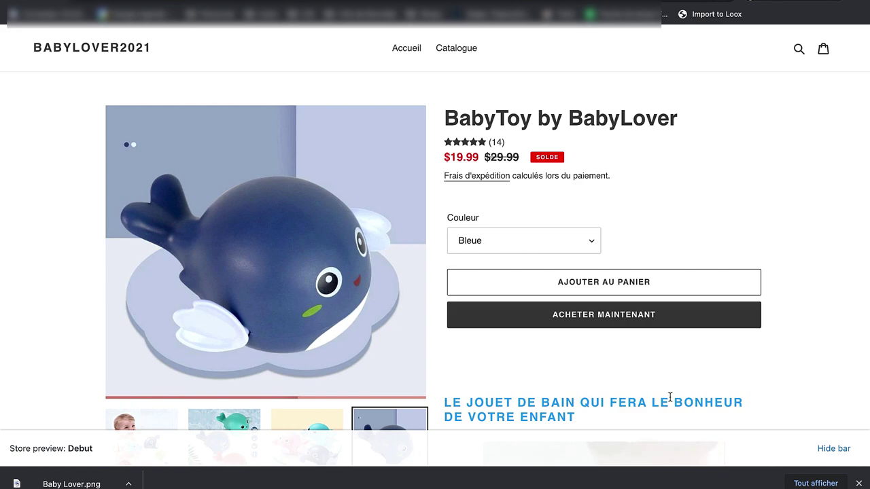
left_click(858, 483)
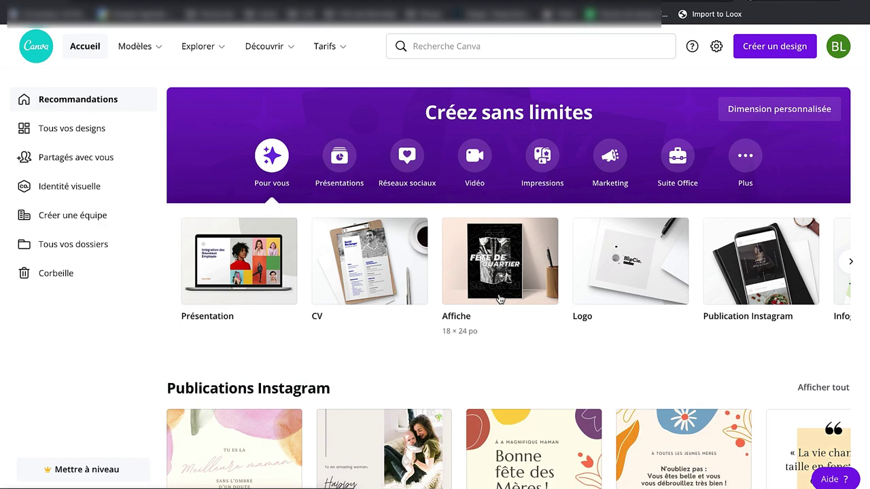
Step: Create a new 500 × 500 px Logo design in Canva
left_click(766, 47)
type("logo")
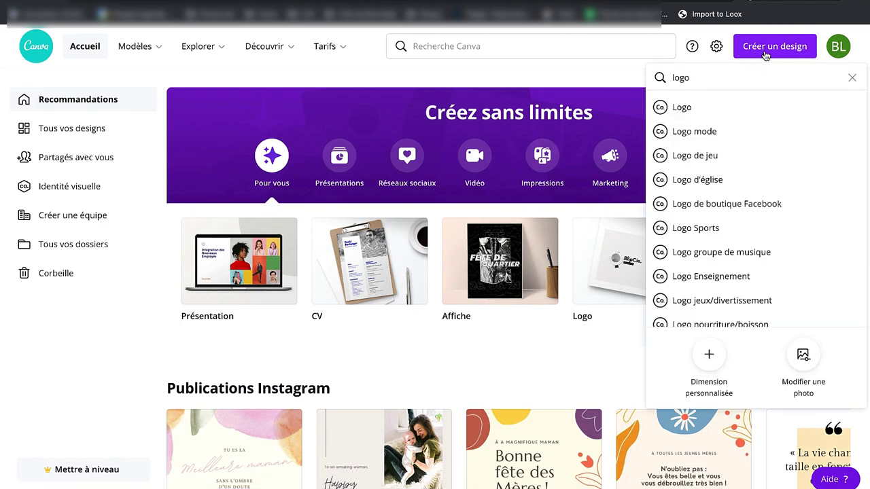
left_click(739, 112)
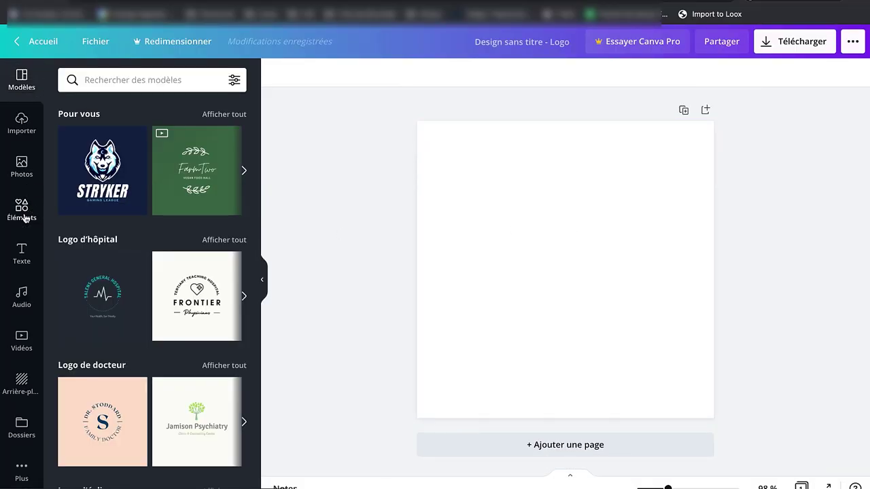
Step: Search the design elements for 'baby'
left_click(28, 204)
left_click(124, 82)
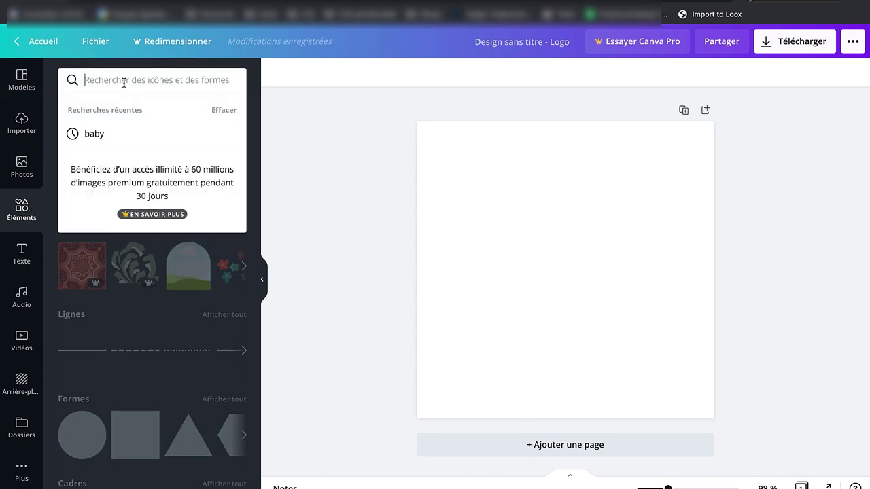
left_click(269, 170)
left_click(146, 79)
type("baby")
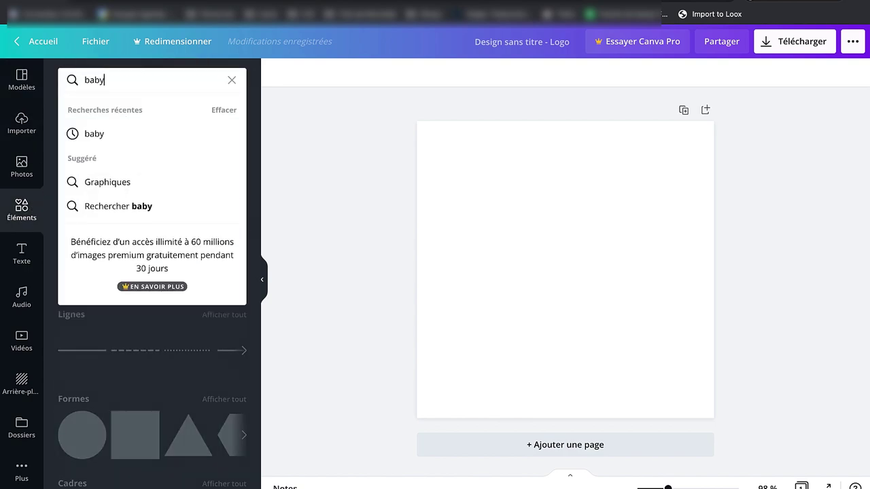
key("Return")
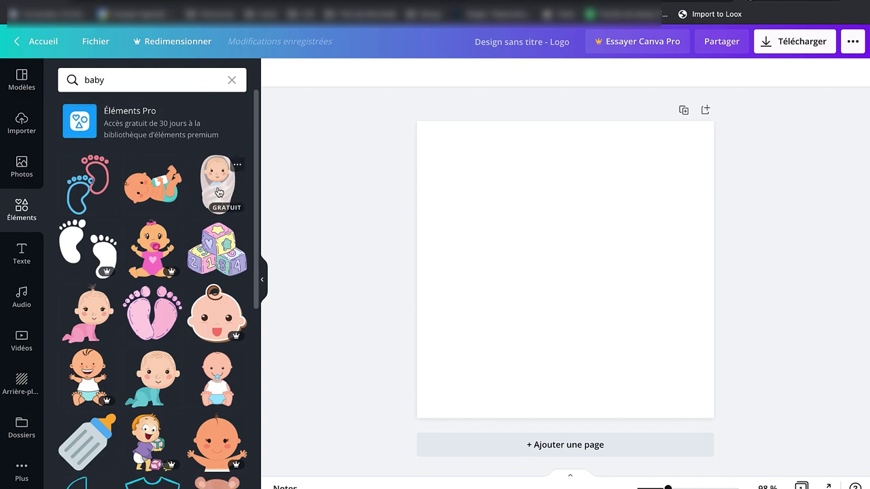
Step: Place the baby-with-bottle illustration on the page, rotate it upright and shift it left and down
left_click_drag(152, 197, 520, 258)
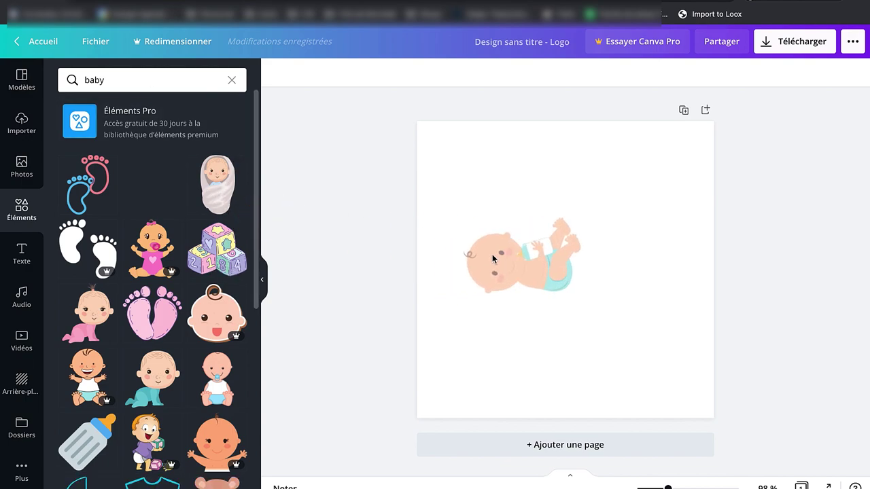
left_click_drag(523, 315, 467, 256)
left_click_drag(533, 252, 505, 263)
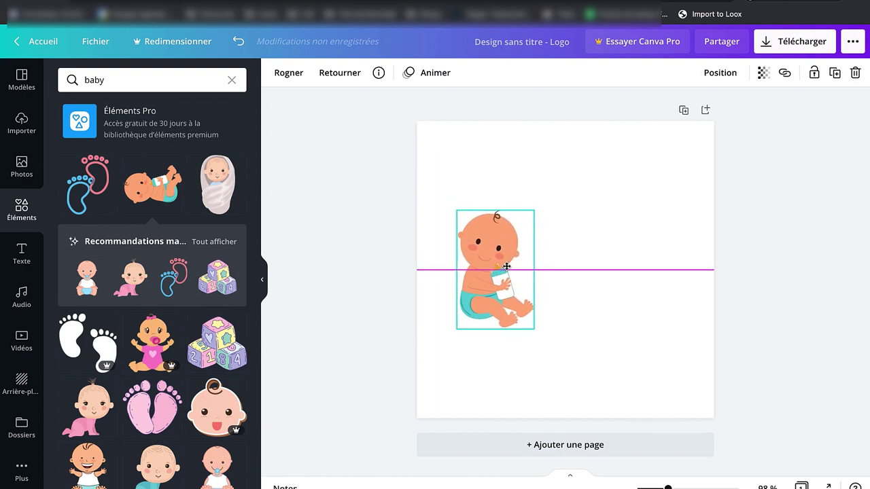
left_click(419, 230)
left_click(19, 244)
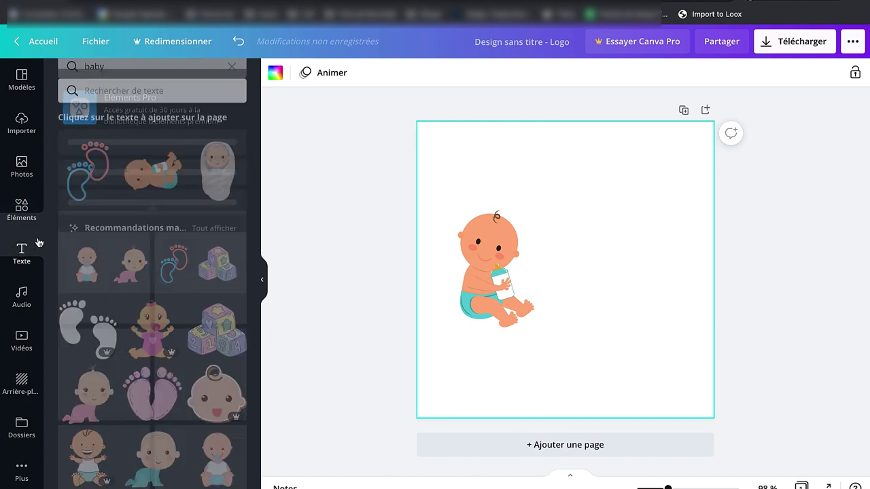
Step: Add a turquoise heading reading 'Baby' and 'Lover' on two lines
left_click(146, 139)
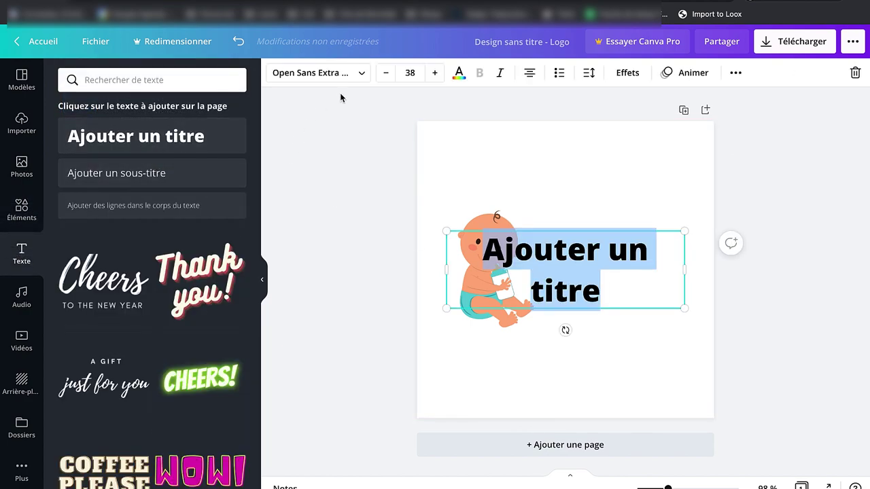
left_click(459, 75)
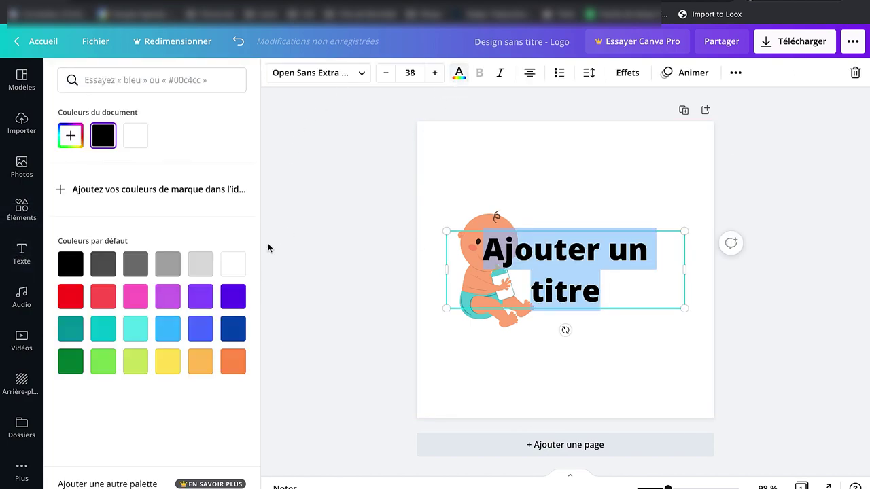
left_click(137, 330)
type("Baby")
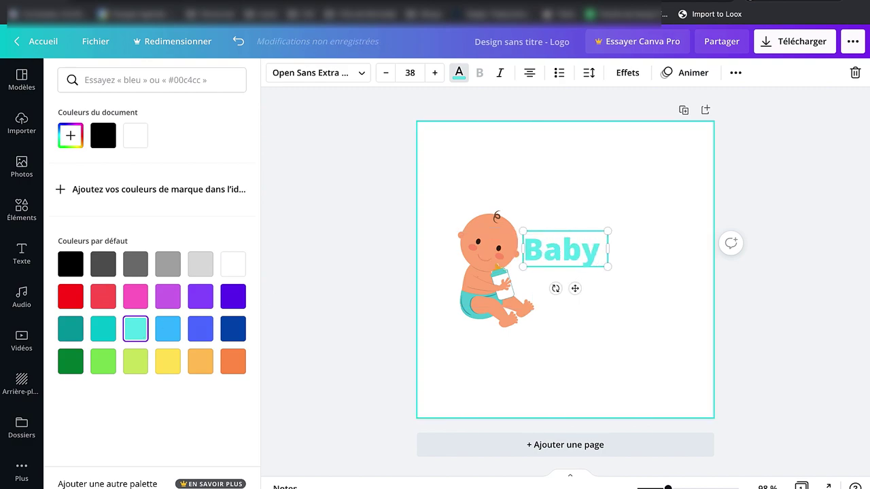
key("Return")
type("Lover")
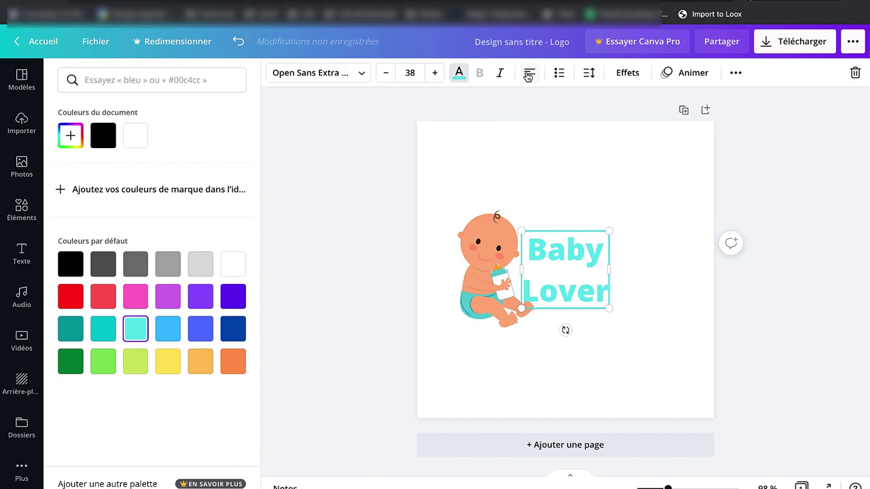
left_click(596, 263)
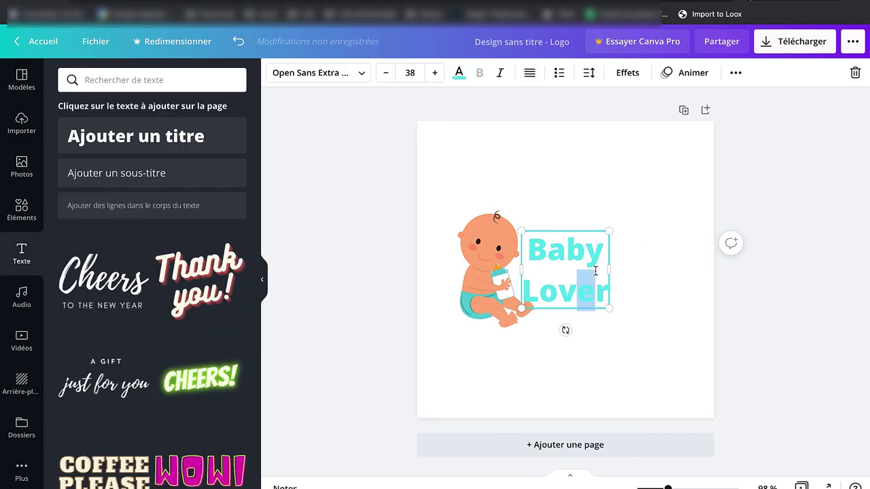
Step: Left-align the Baby Lover text, resize it, and position it beside the baby
left_click_drag(583, 256, 615, 261)
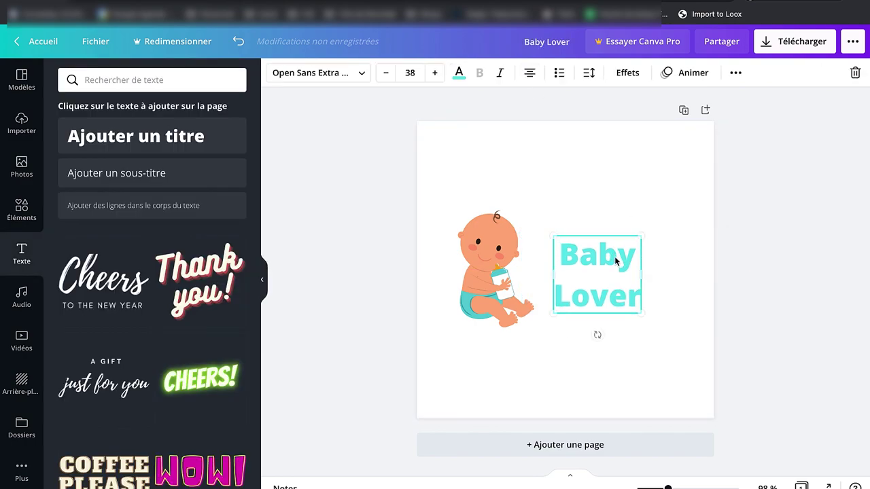
left_click(526, 75)
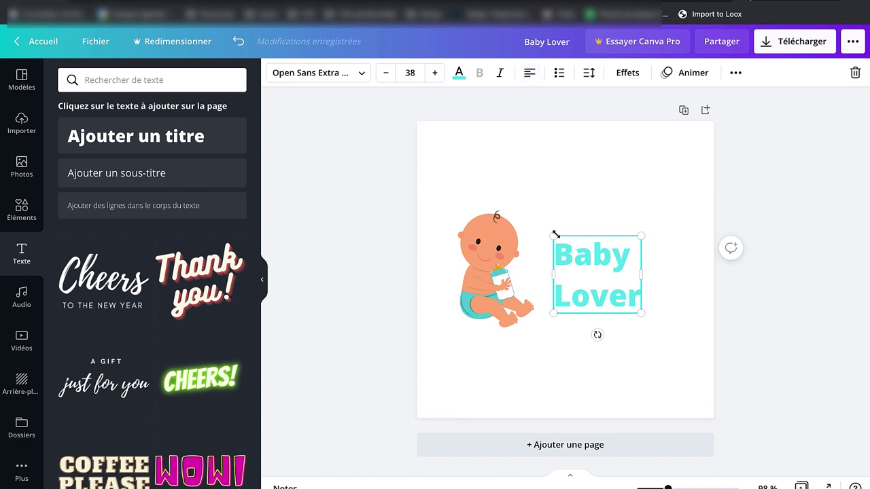
left_click_drag(554, 235, 524, 211)
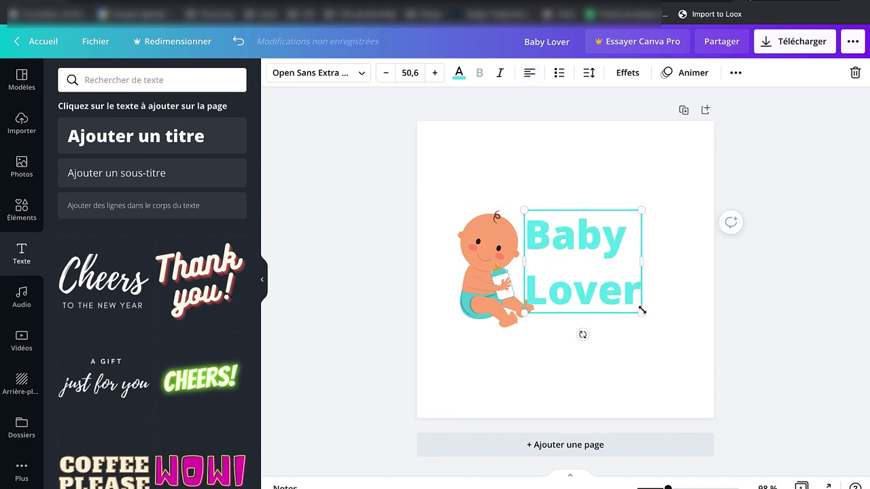
left_click_drag(642, 310, 628, 301)
right_click(581, 228)
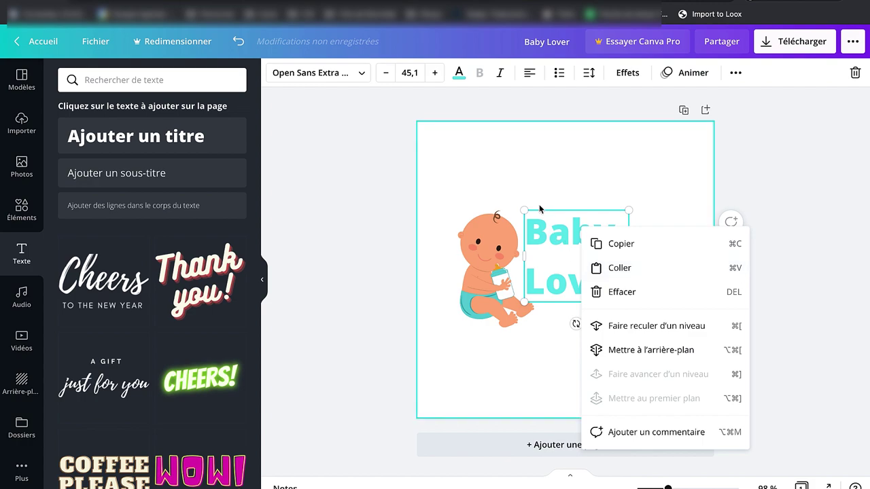
left_click(549, 166)
left_click_drag(568, 232, 584, 245)
left_click_drag(542, 223, 577, 237)
Step: Download the logo as a PNG file
left_click(619, 370)
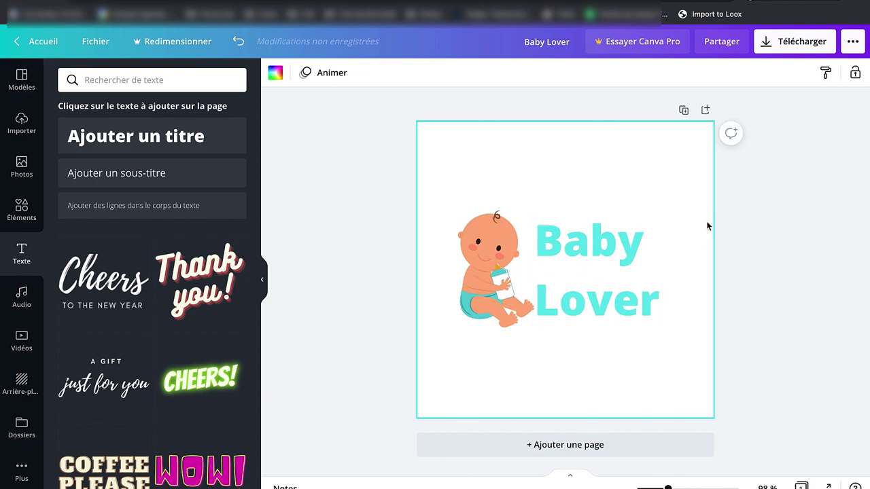
left_click(785, 43)
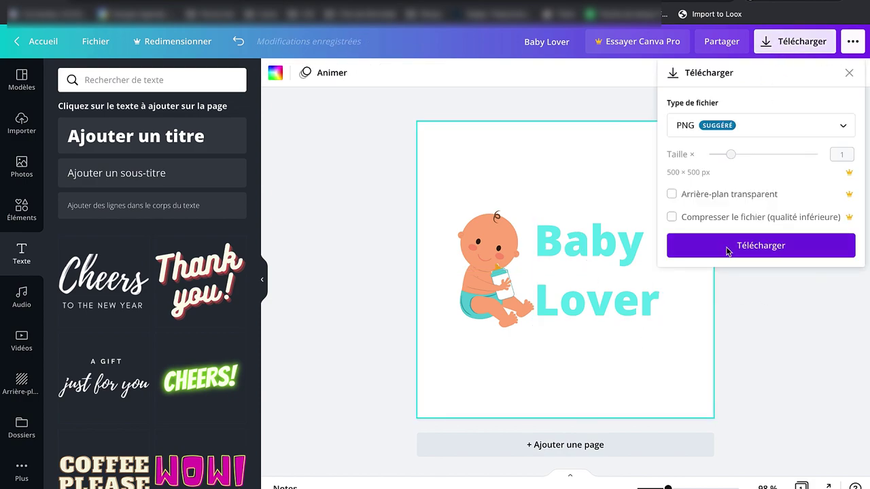
left_click(750, 246)
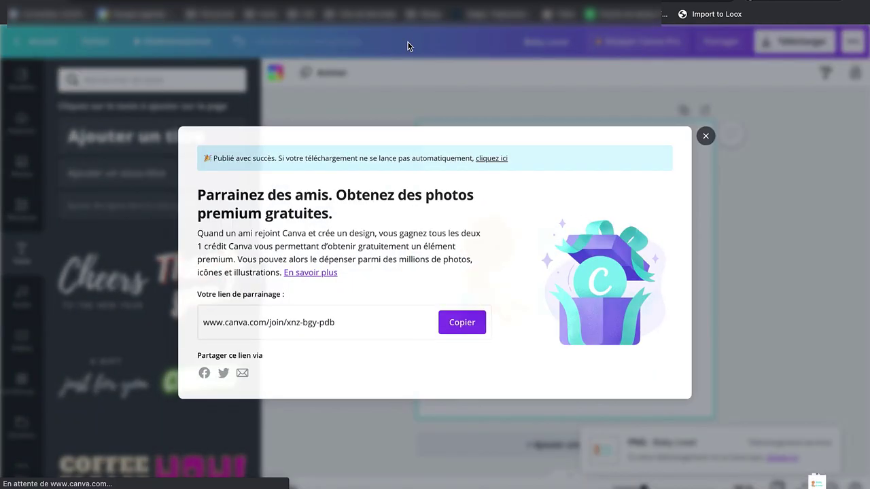
left_click(331, 13)
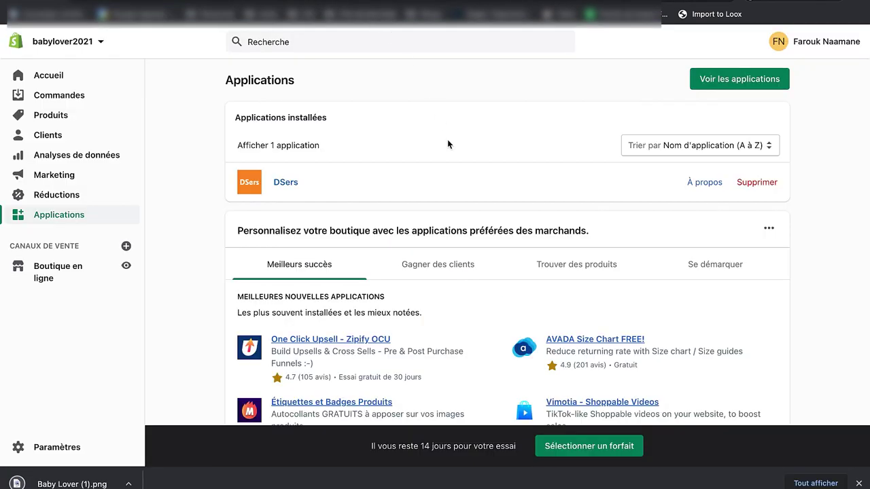
Step: Open the current Debut theme in the theme editor from Boutique en ligne
left_click(57, 276)
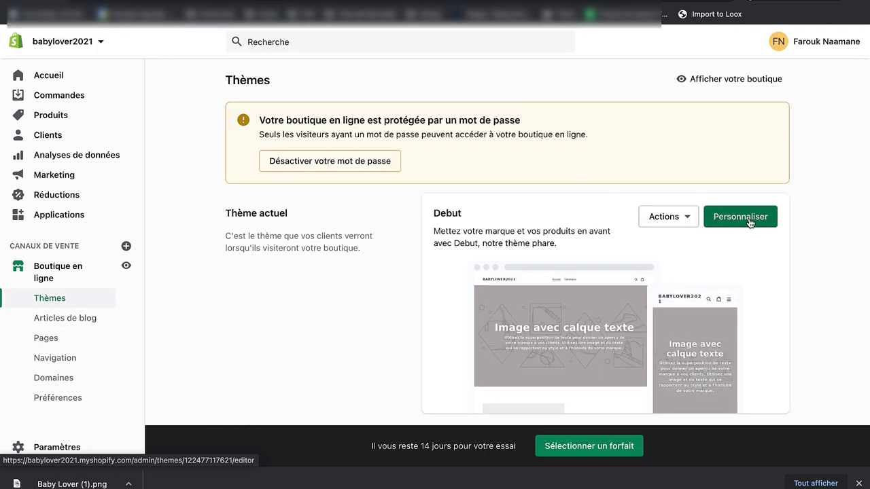
left_click(744, 218)
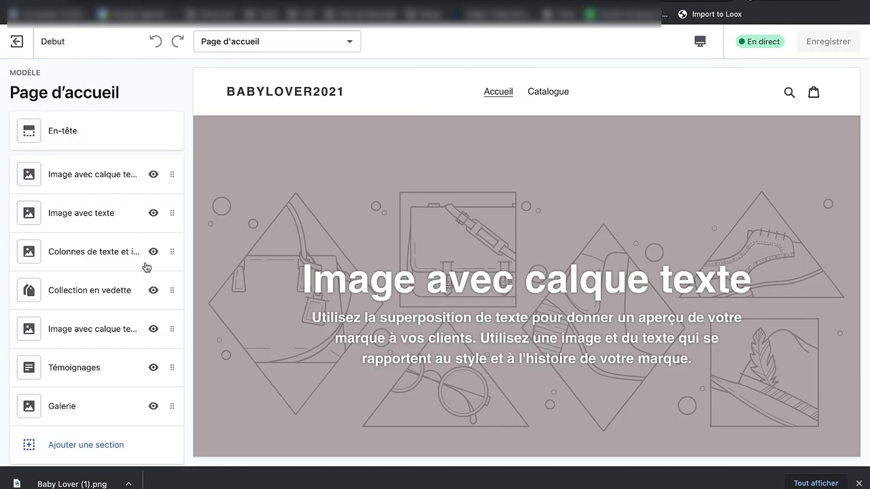
Step: Upload Baby Lover (1).png and set it as the En-tête logo image
left_click(83, 122)
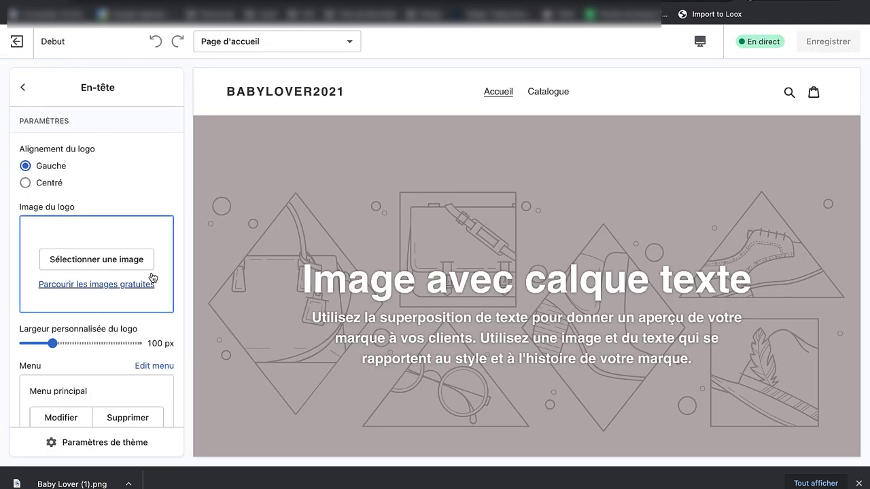
scroll(145, 169, "down", 1)
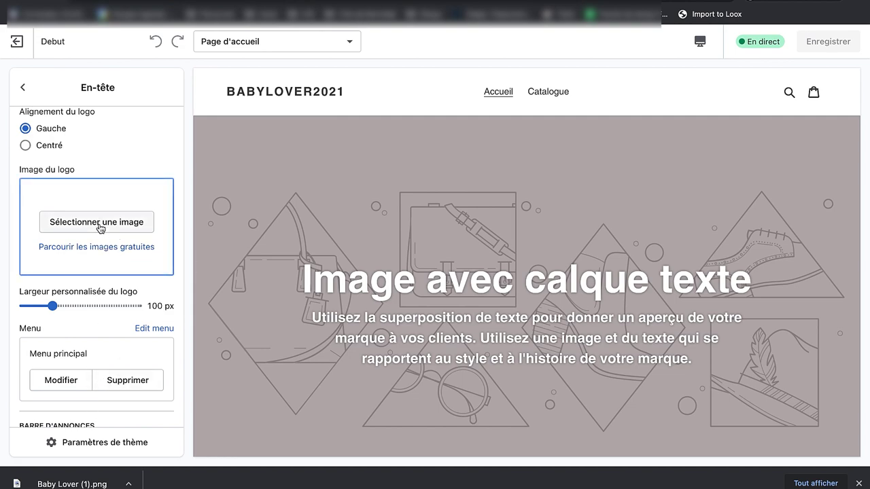
left_click(75, 224)
left_click_drag(77, 476, 68, 190)
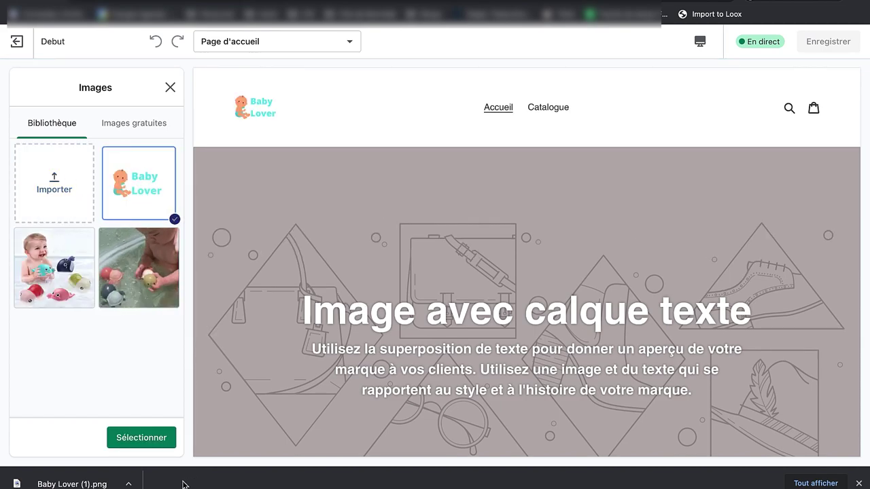
left_click(130, 439)
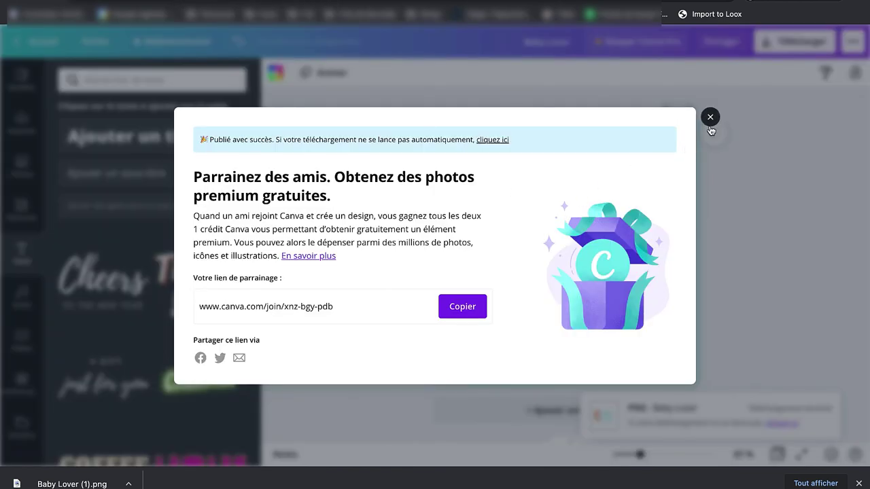
Step: Shrink the Baby Lover text and baby illustration and reposition them into a compact logo
left_click(710, 118)
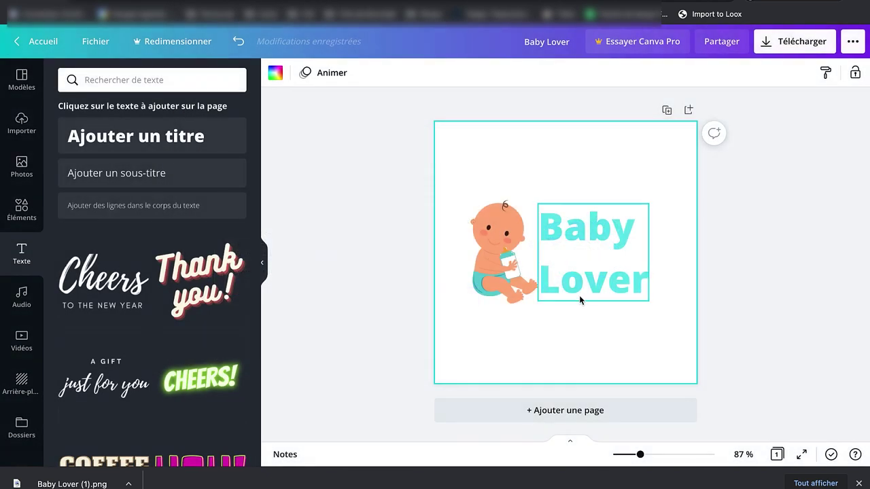
left_click(578, 296)
left_click_drag(648, 253, 675, 255)
left_click_drag(679, 301, 637, 272)
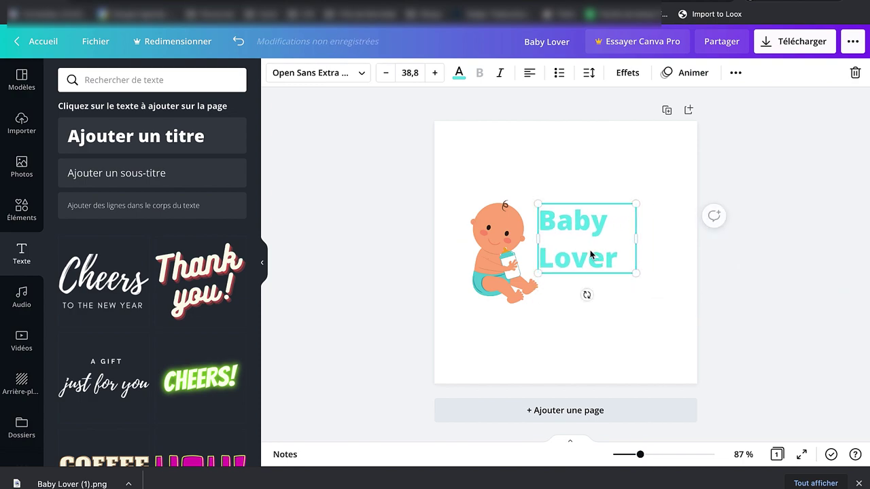
left_click_drag(588, 249, 600, 262)
left_click(515, 259)
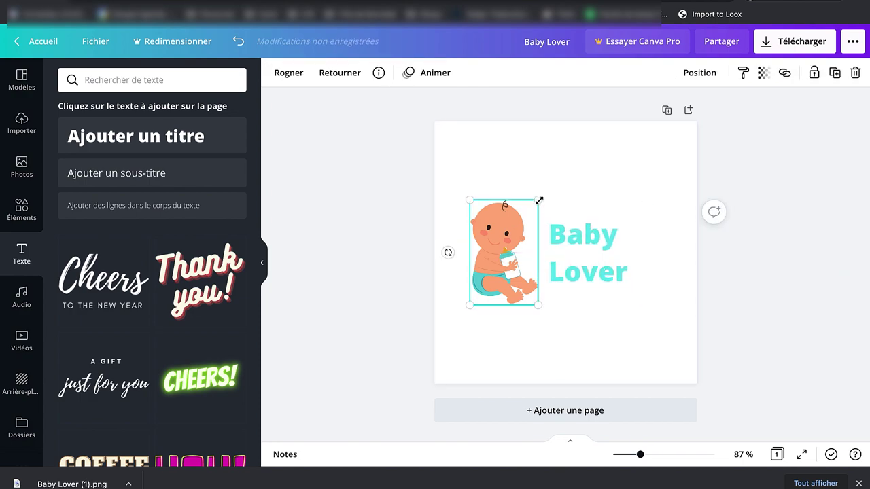
left_click_drag(538, 201, 528, 211)
left_click_drag(499, 235, 508, 237)
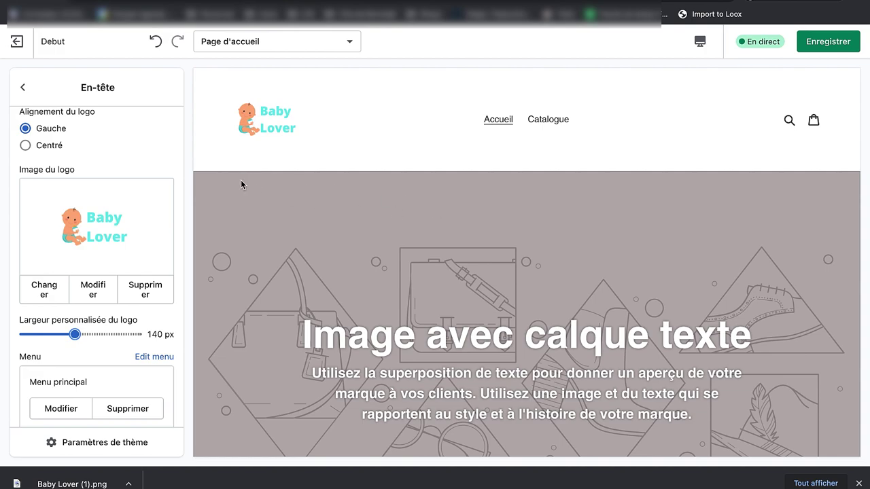
Step: Go back to the home page sections and open the Image avec calque texte section
left_click(22, 88)
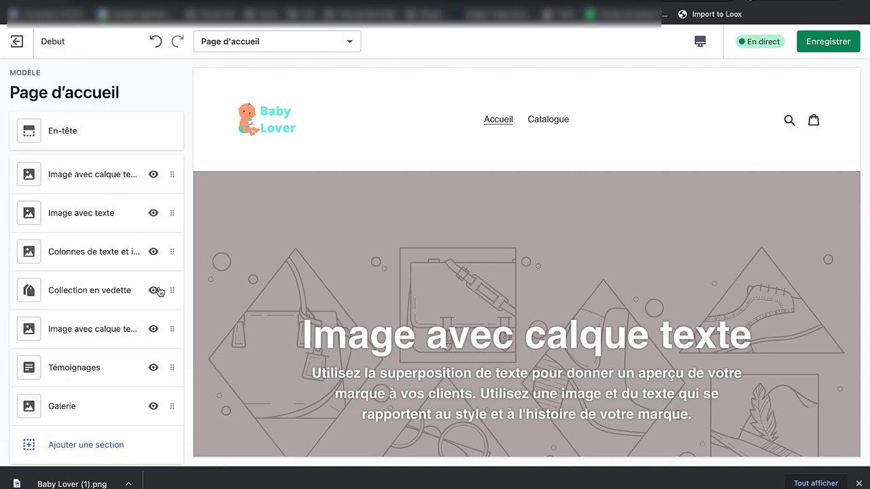
scroll(97, 154, "down", 3)
scroll(96, 155, "up", 3)
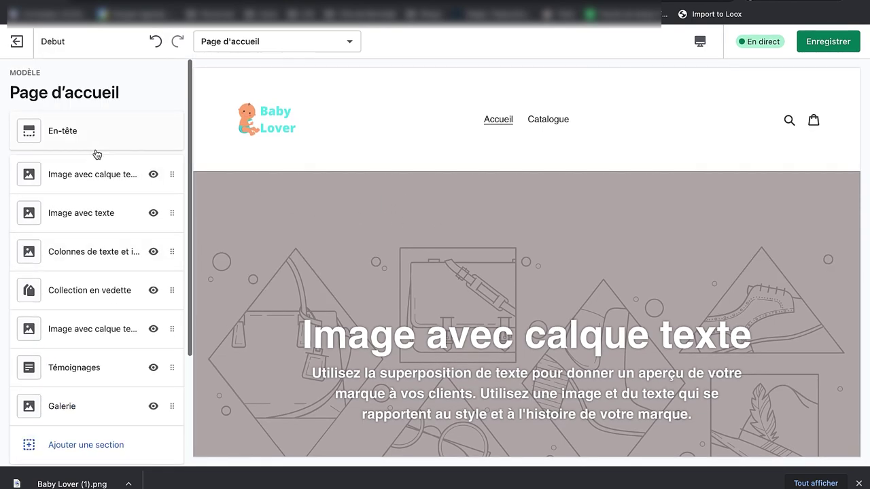
scroll(566, 233, "down", 1)
scroll(567, 233, "up", 1)
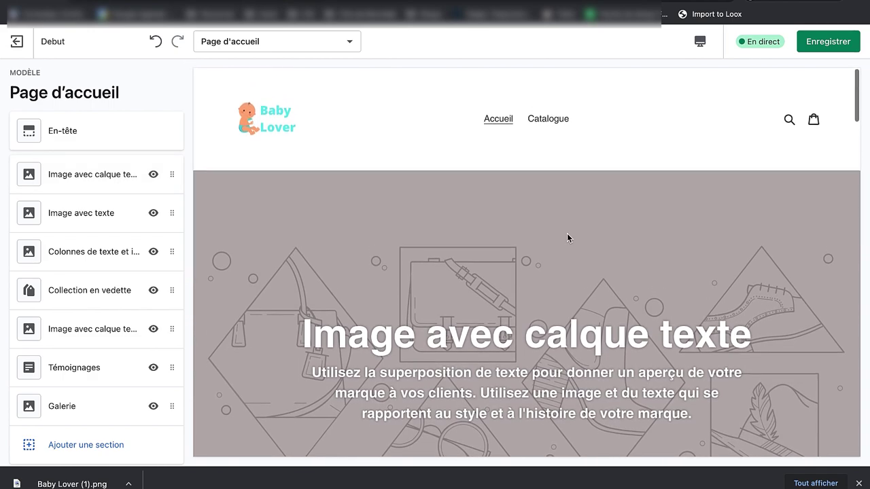
scroll(567, 233, "down", 3)
left_click(110, 178)
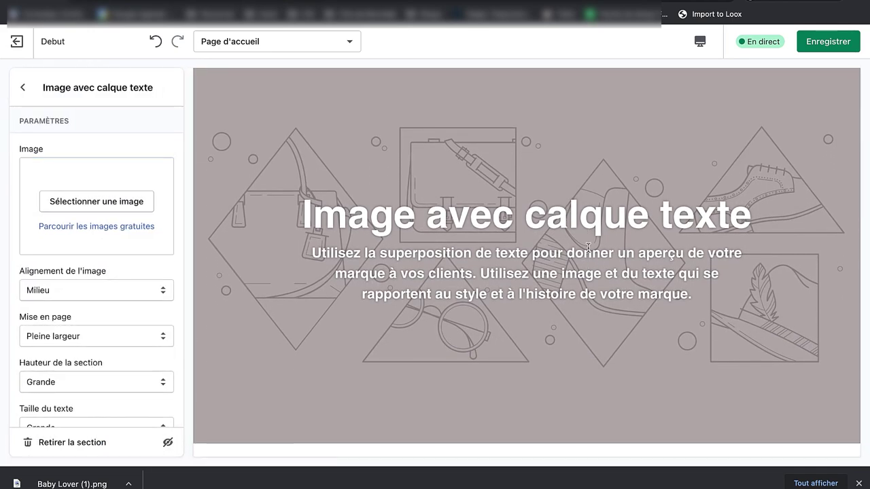
Step: Upload the whale toys photo from Downloads and use it as the banner image
left_click(102, 196)
left_click(56, 185)
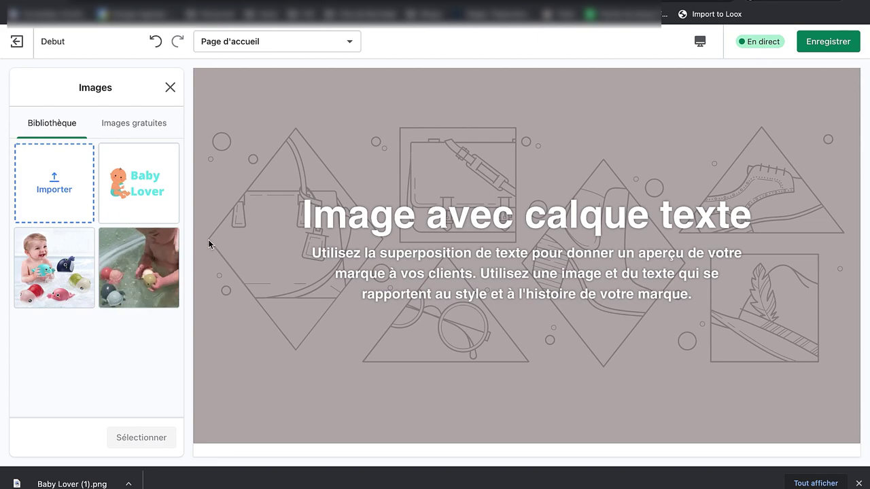
left_click(228, 155)
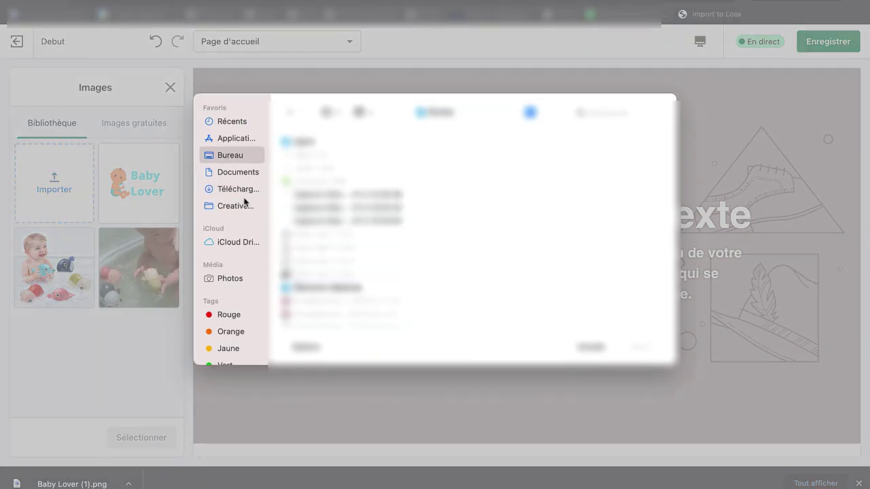
left_click(227, 189)
left_click(321, 169)
key("Right")
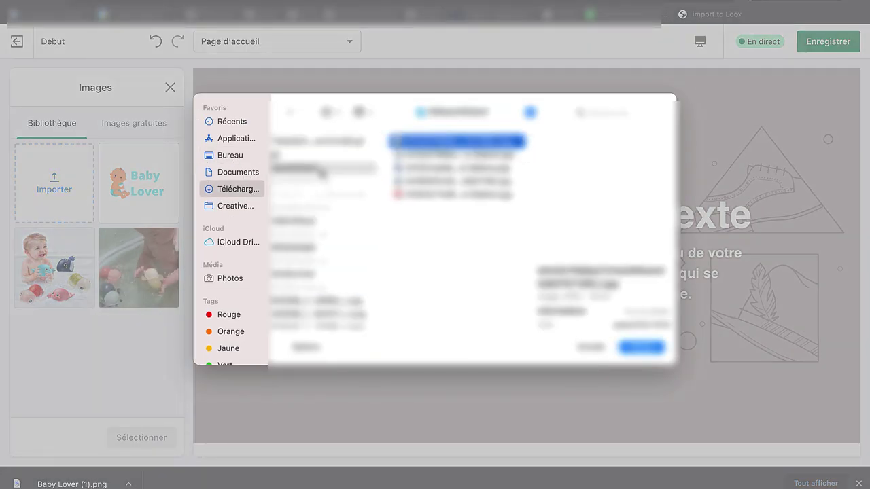
key("Return")
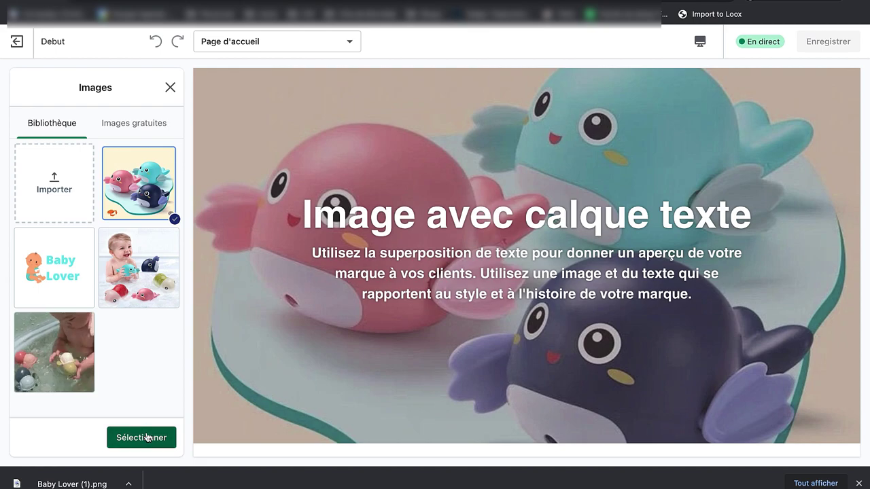
left_click(141, 436)
Step: Set the banner heading to 'Baby Lover' and subtitle to 'Tout ce dont votre enfant a besoin'
scroll(120, 331, "down", 4)
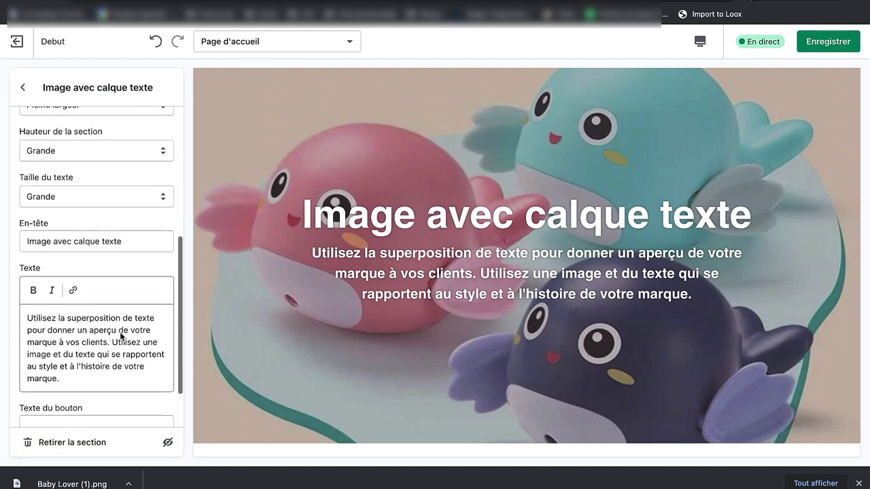
triple_click(76, 238)
type("Baby Lover")
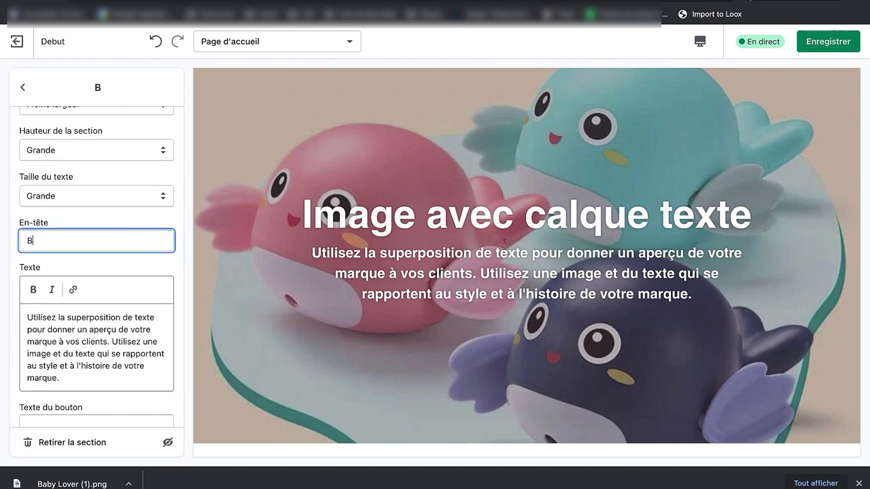
key("Tab")
key("Tab")
key("Tab")
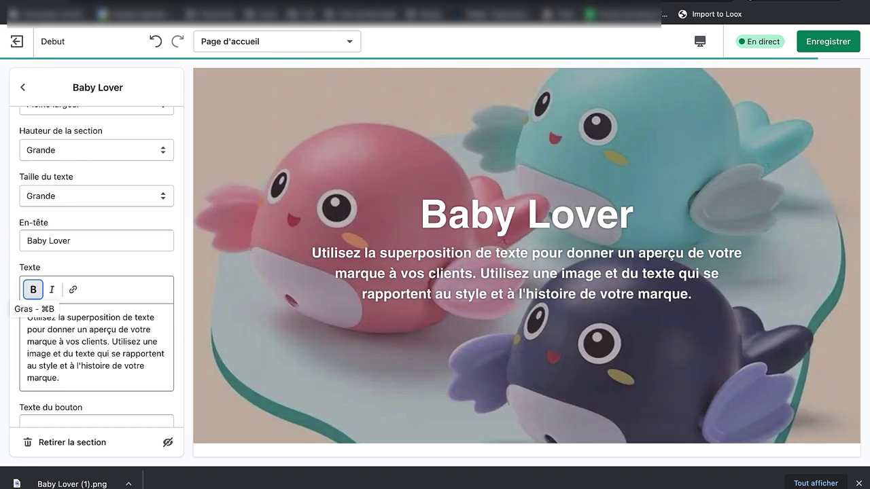
triple_click(80, 340)
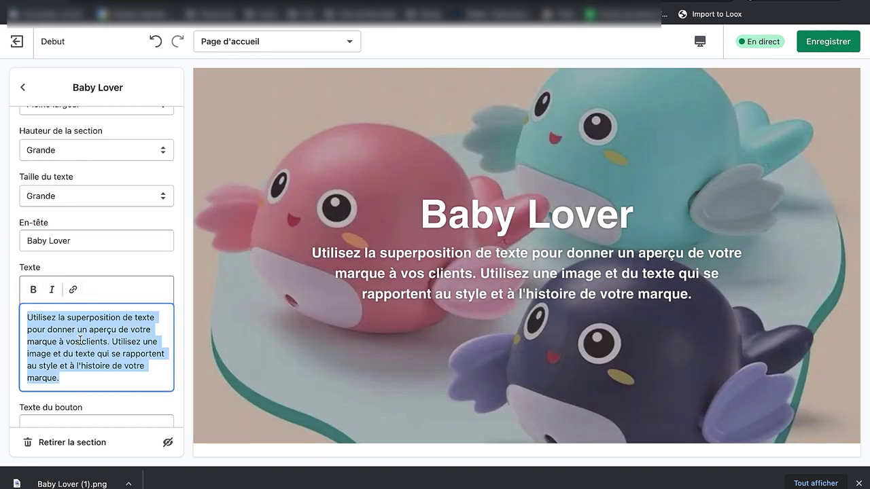
type("Tout ce dont v")
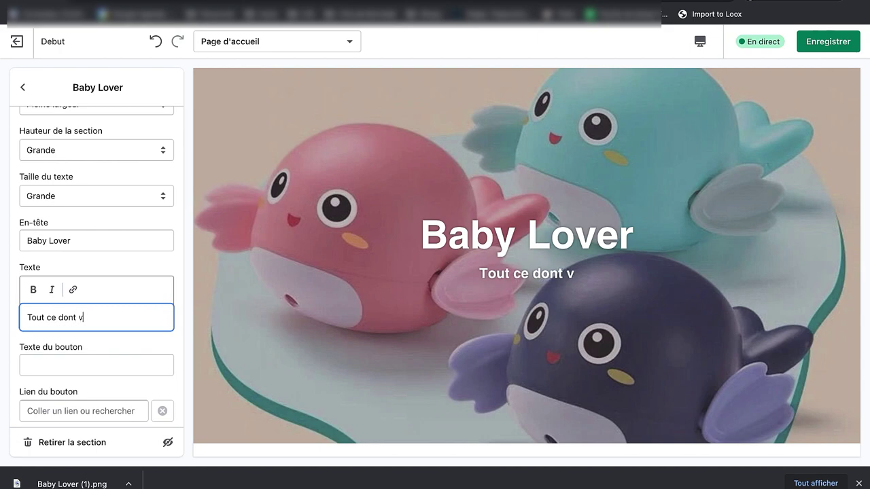
type("otre enfant a ")
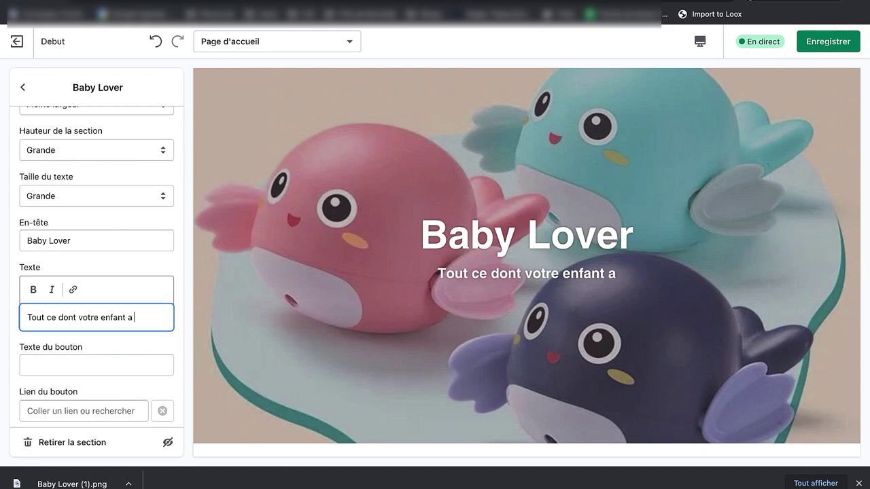
type("besoin")
left_click(472, 376)
scroll(434, 281, "down", 1)
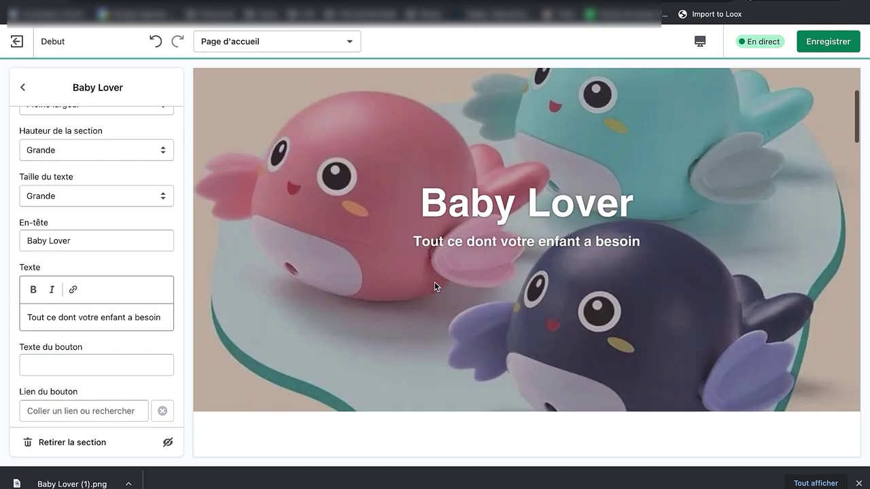
scroll(434, 281, "down", 3)
scroll(508, 282, "up", 5)
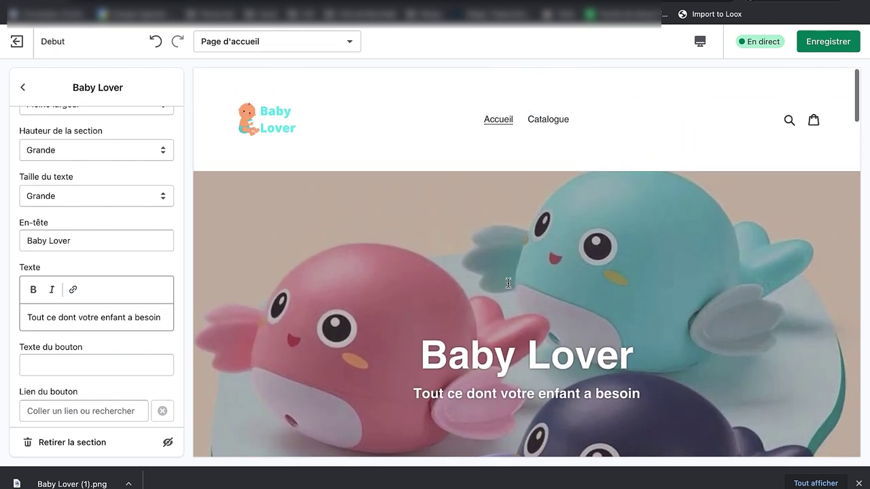
scroll(508, 283, "down", 5)
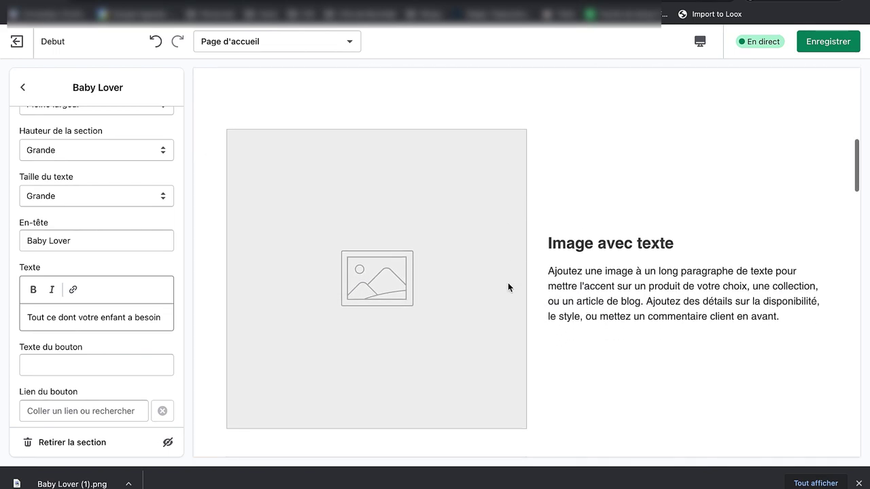
left_click(22, 88)
Step: Upload the blue whale photo as the Image avec texte section's image
left_click(79, 225)
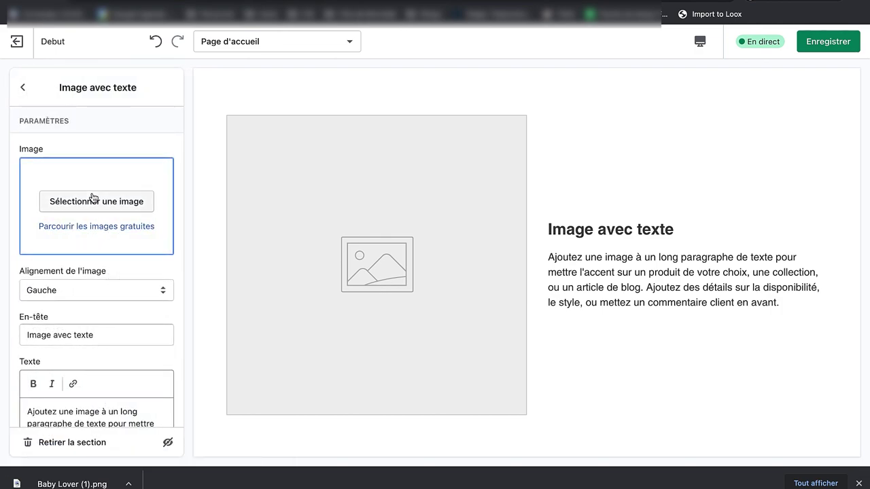
left_click(93, 201)
left_click(49, 185)
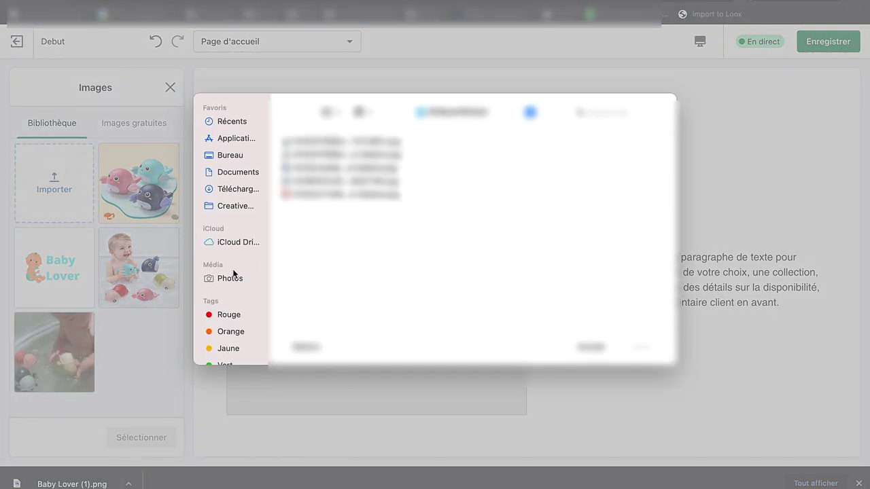
left_click(336, 170)
key("Up")
key("Down")
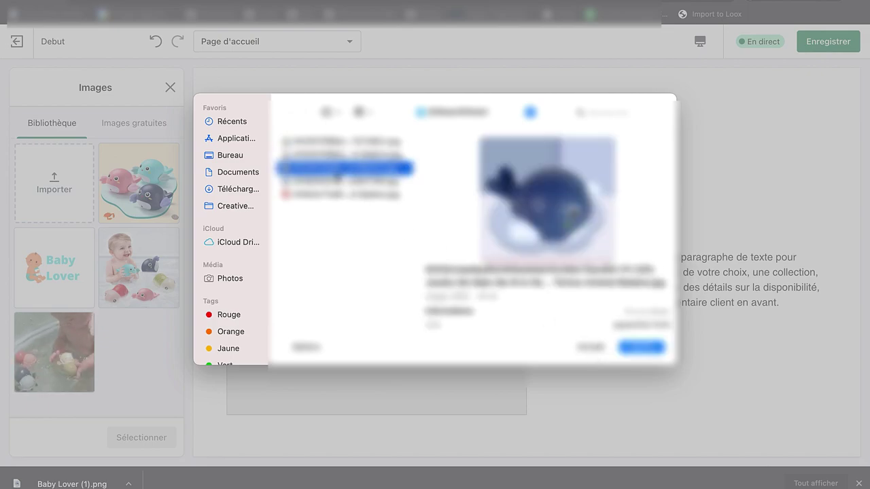
key("Return")
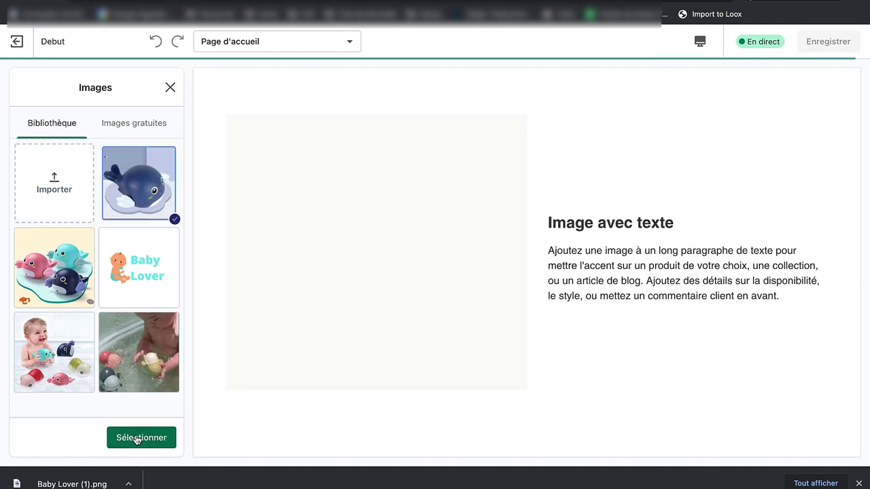
left_click(138, 439)
scroll(127, 333, "down", 5)
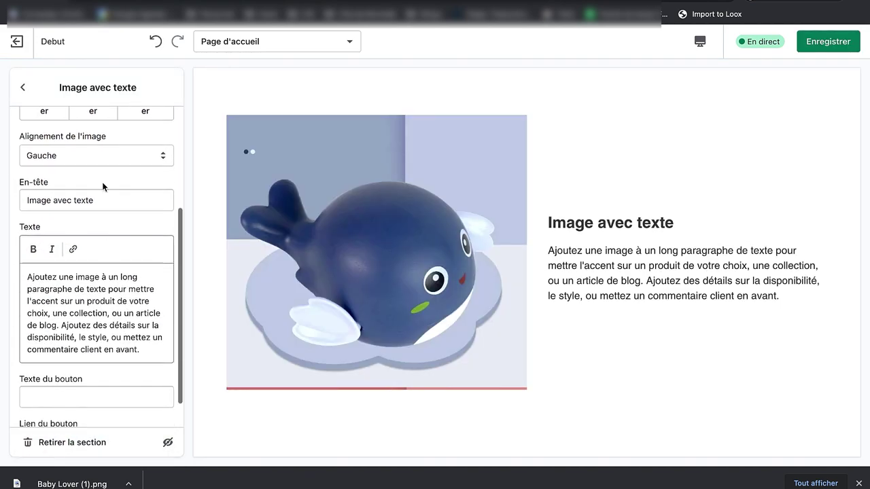
triple_click(103, 198)
Step: Title the section 'Retrouvez les derniers produits pour bébé' and write a Baby Lover educational-products blurb
type("Retrouvez")
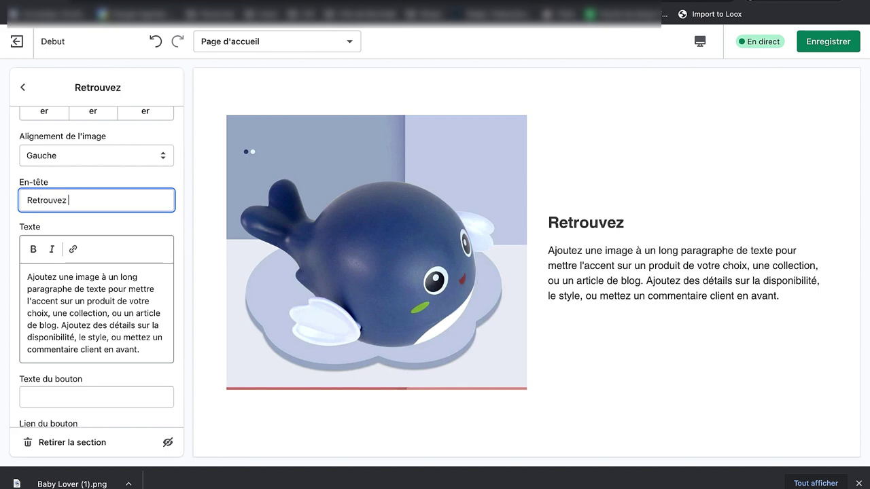
type(" les derniers produits po")
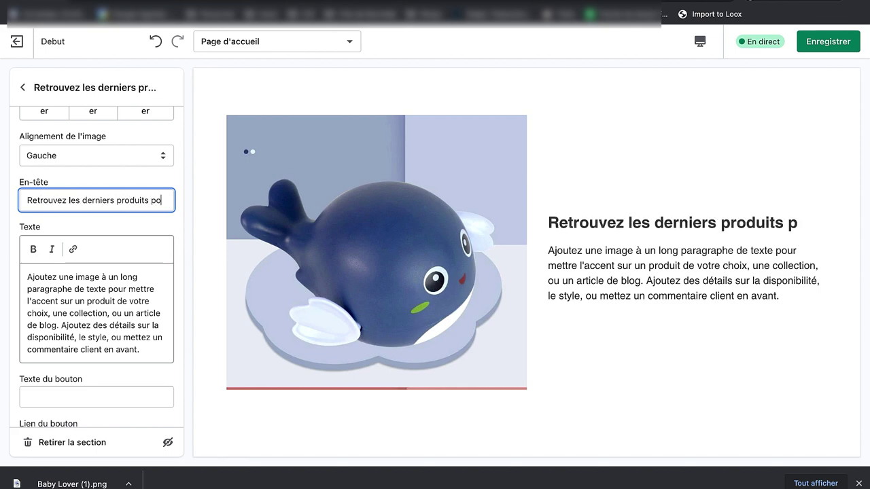
type("ur bééb")
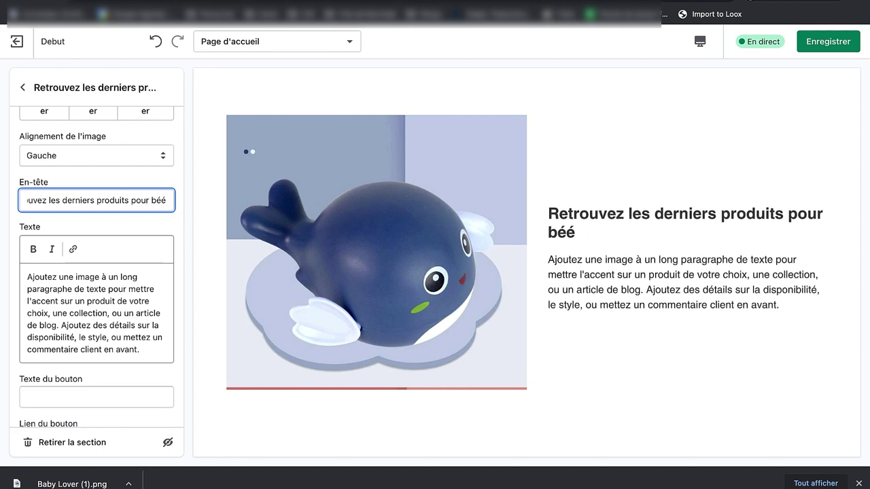
triple_click(81, 331)
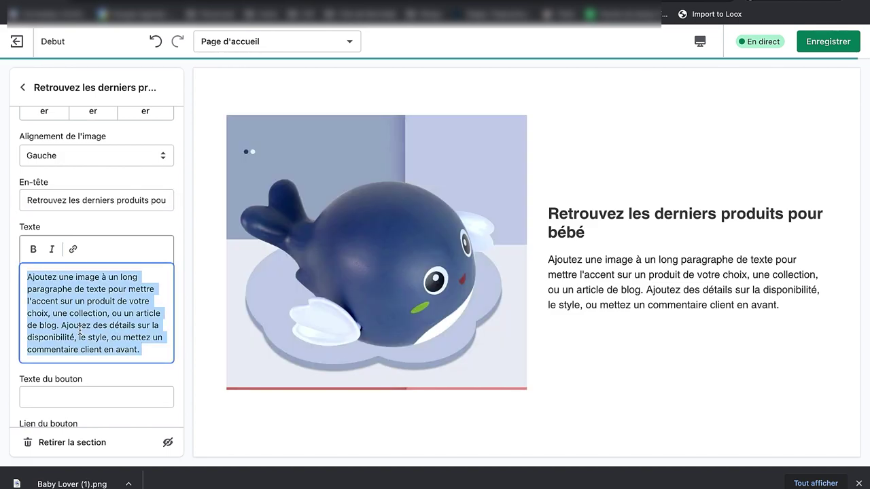
type("Chez Baby Lover, nous avons le")
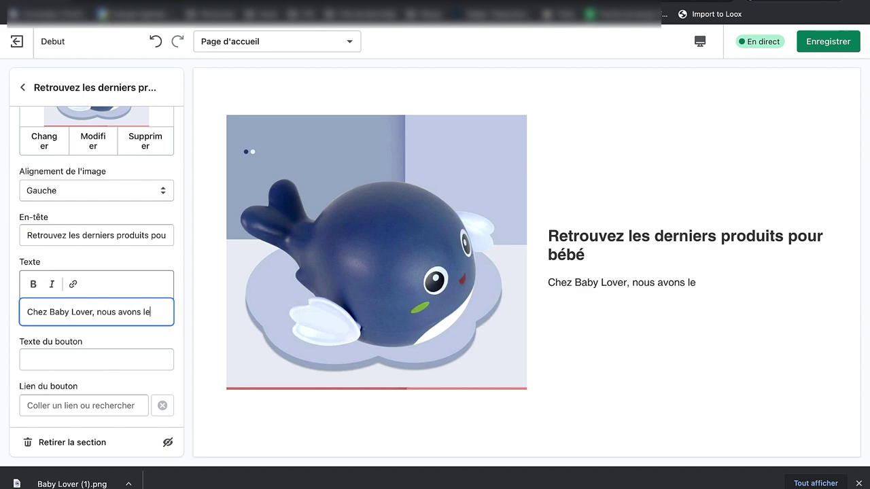
type("s derniers")
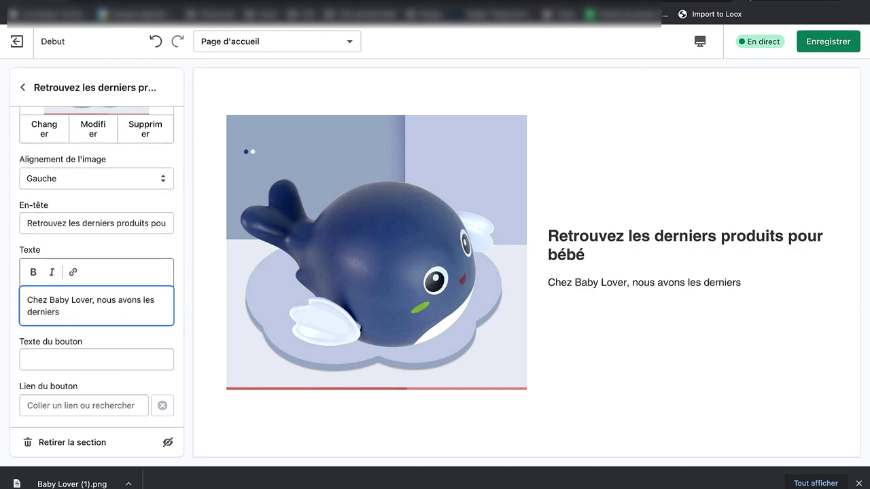
key("BackSpace")
key("BackSpace")
key("BackSpace")
key("BackSpace")
key("BackSpace")
key("BackSpace")
key("BackSpace")
key("BackSpace")
type("plus")
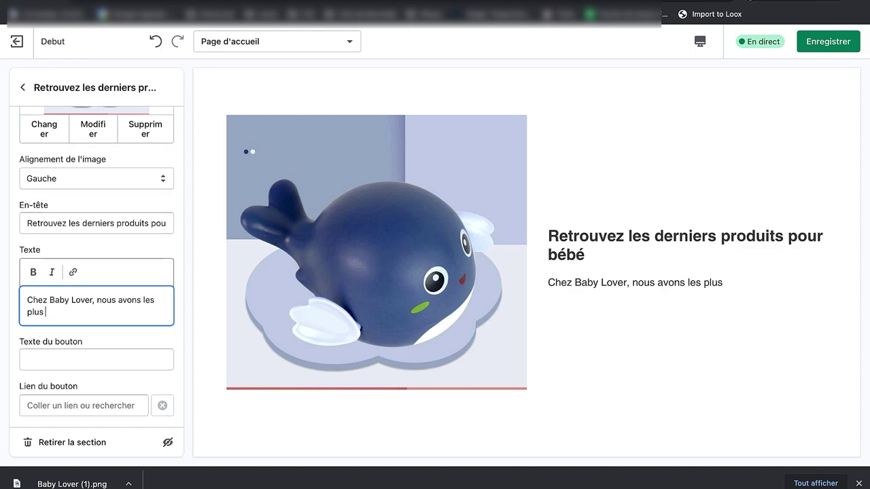
key("BackSpace")
key("BackSpace")
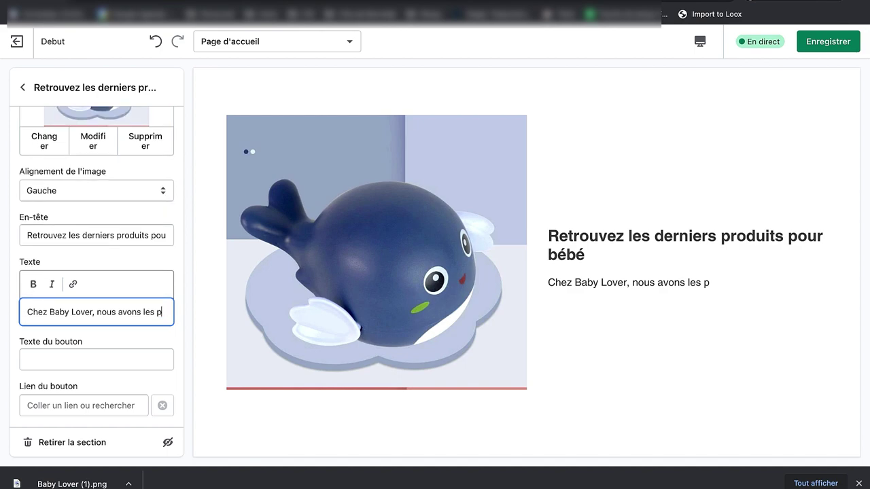
type("roduits ")
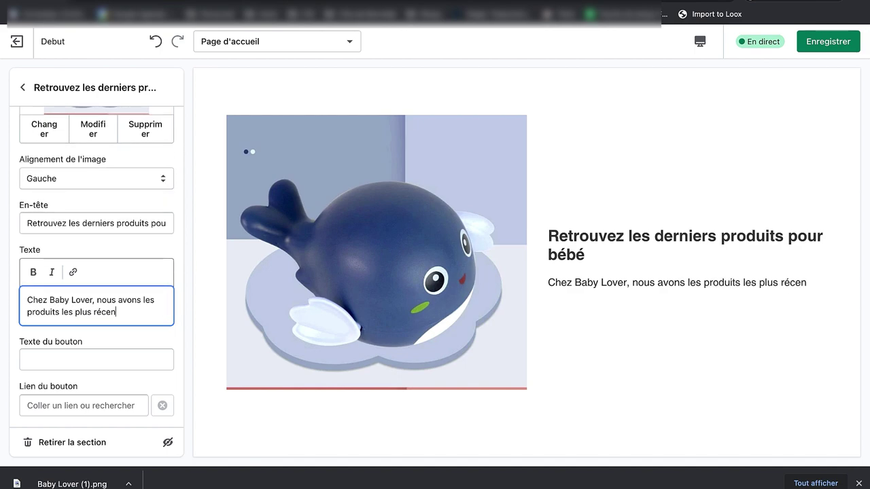
type("les plus")
type("éducatifs pour vos enfants.")
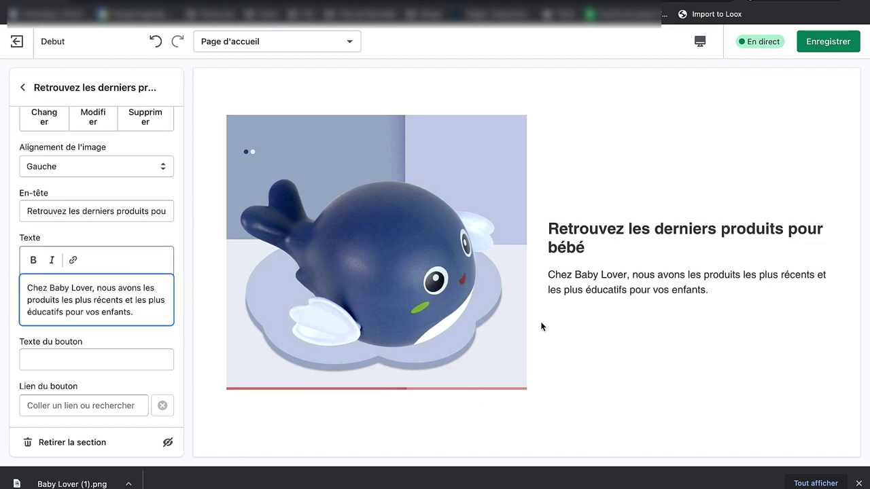
scroll(540, 316, "up", 5)
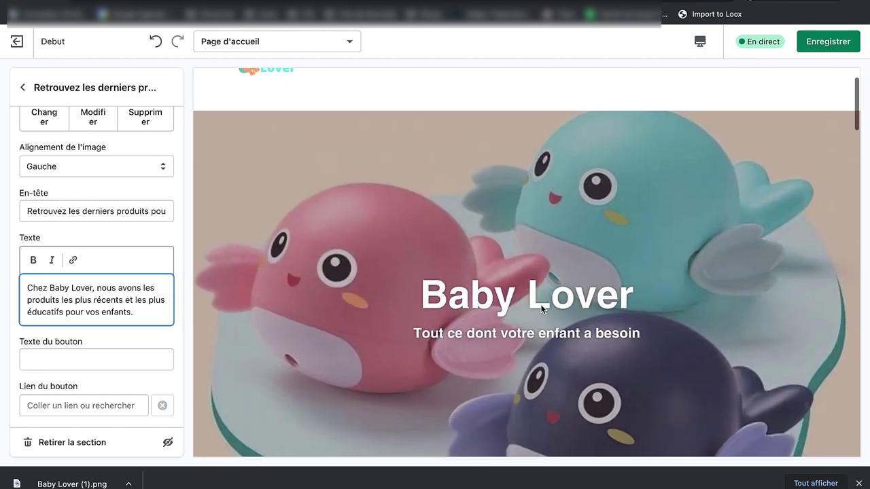
scroll(542, 309, "down", 8)
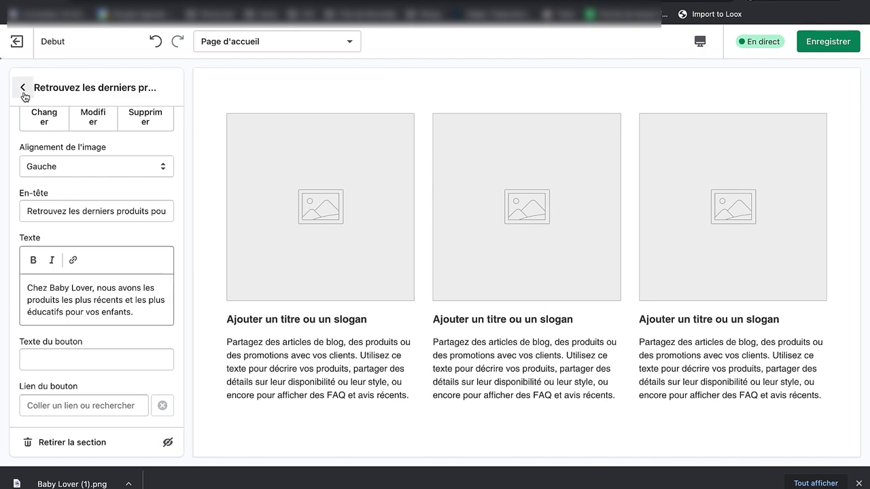
left_click(22, 87)
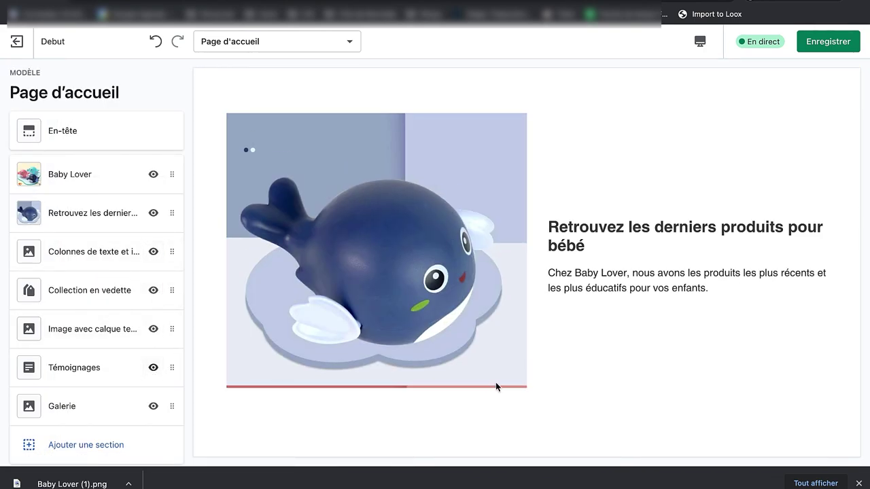
scroll(534, 422, "down", 20)
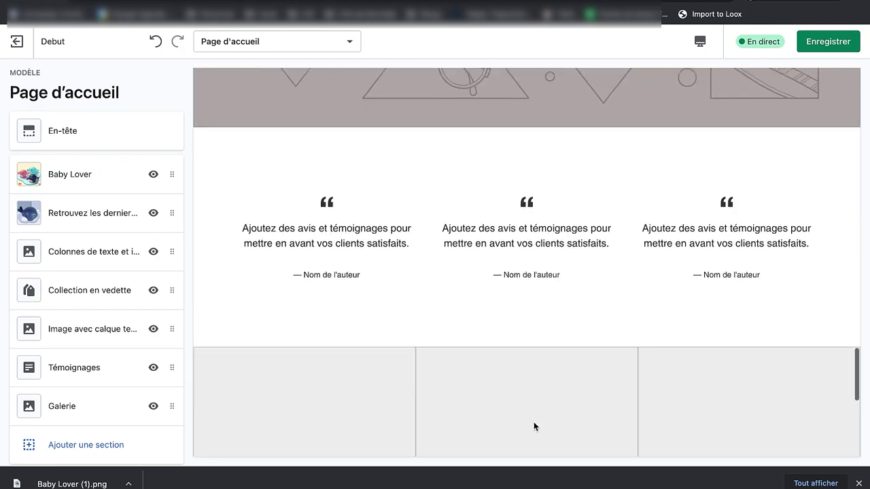
scroll(534, 426, "up", 20)
scroll(534, 426, "down", 5)
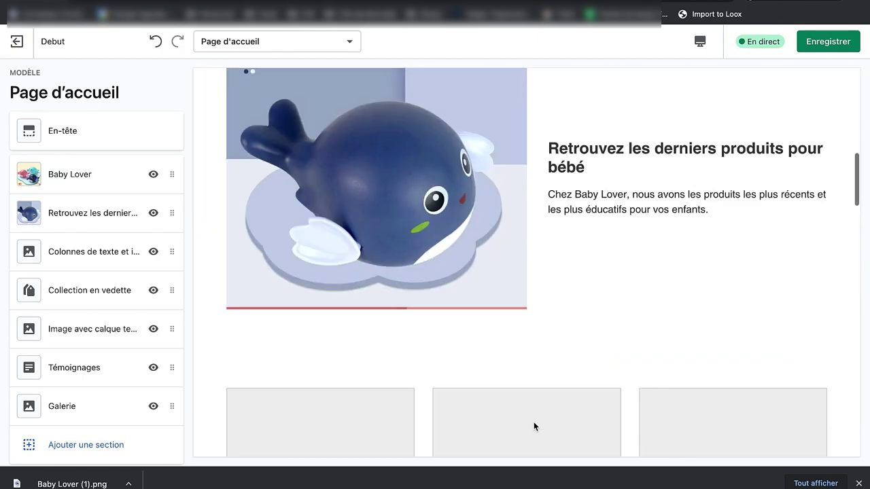
scroll(534, 426, "down", 2)
scroll(534, 425, "up", 1)
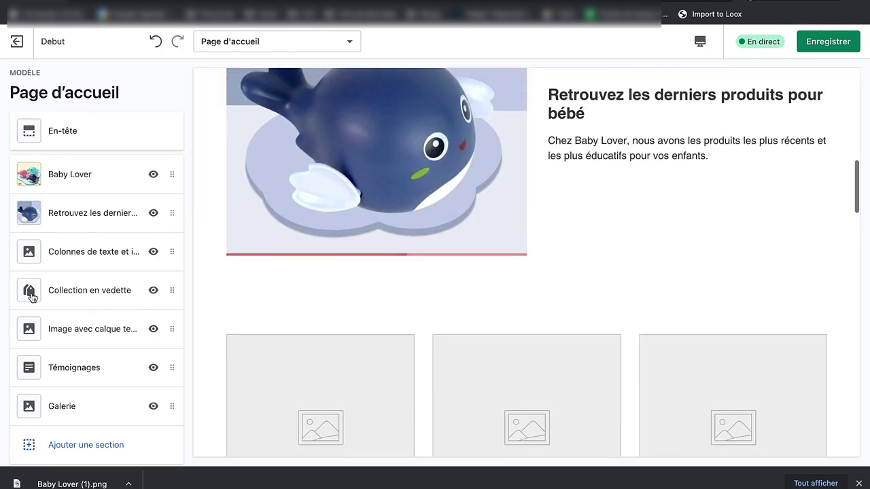
left_click(97, 449)
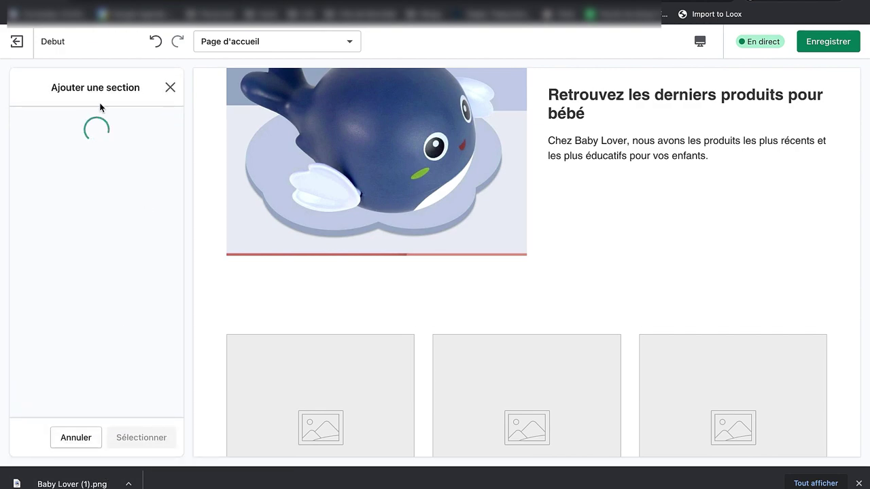
Step: Add a Produit vedette section featuring BabyToy by BabyLover
scroll(129, 260, "down", 8)
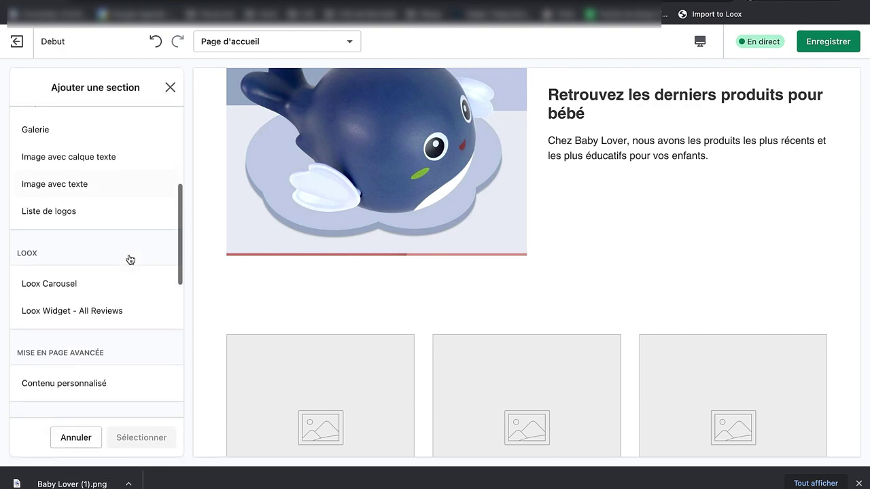
left_click(114, 255)
left_click(141, 436)
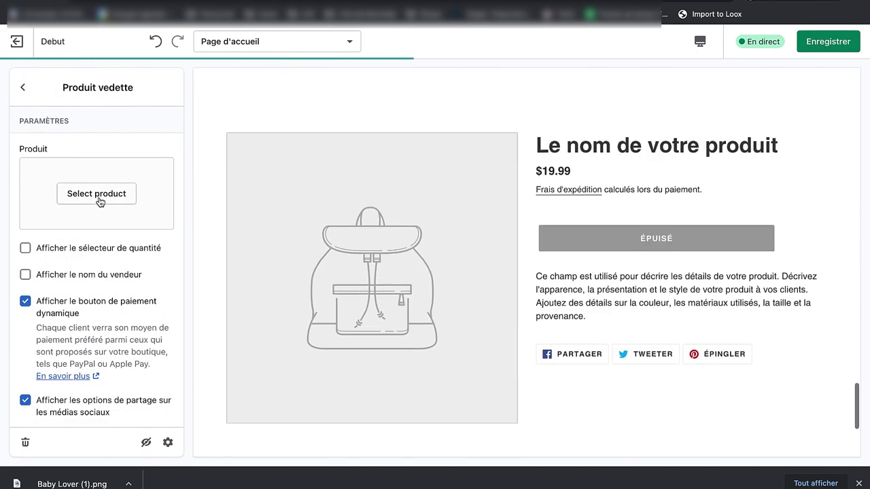
left_click(98, 196)
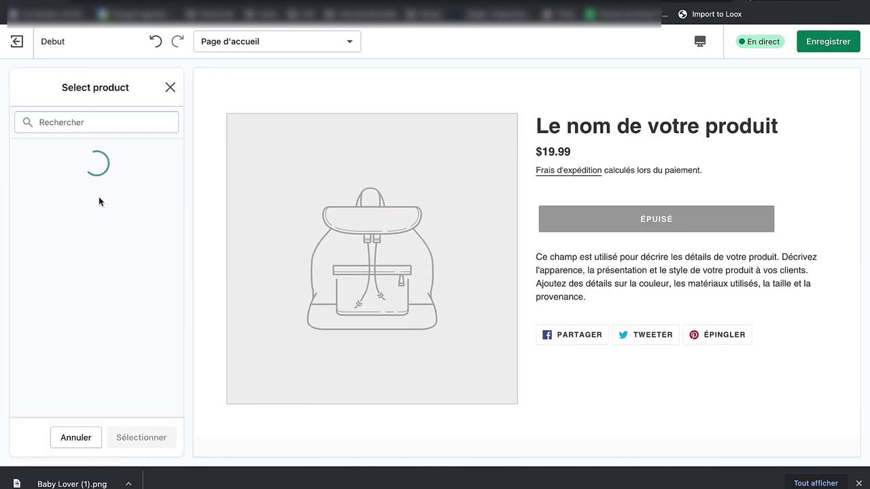
left_click(104, 192)
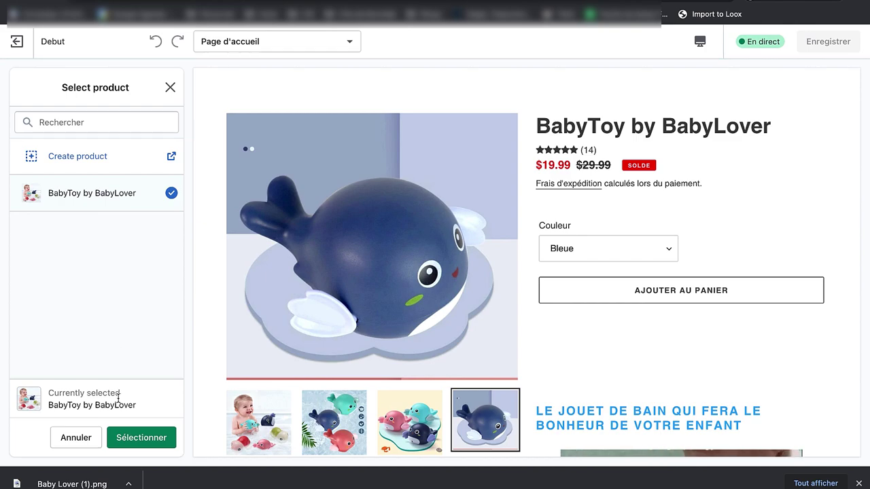
left_click(125, 437)
Step: Move the BabyToy section up to third place, right below Retrouvez les derniers produits
left_click(23, 87)
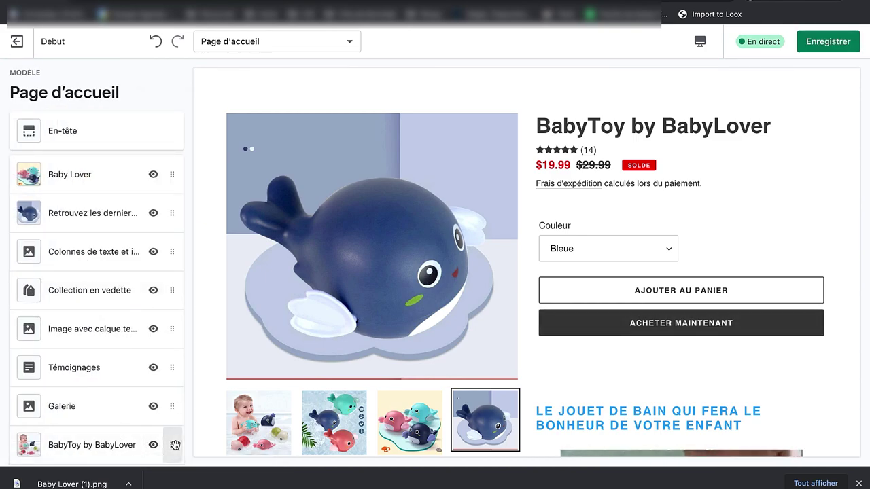
left_click_drag(174, 445, 180, 248)
scroll(582, 282, "up", 15)
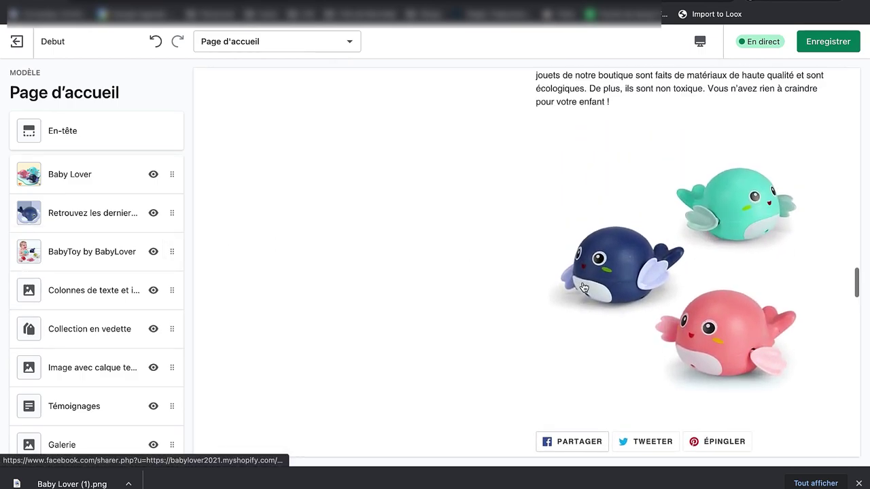
scroll(583, 284, "down", 5)
scroll(582, 282, "down", 15)
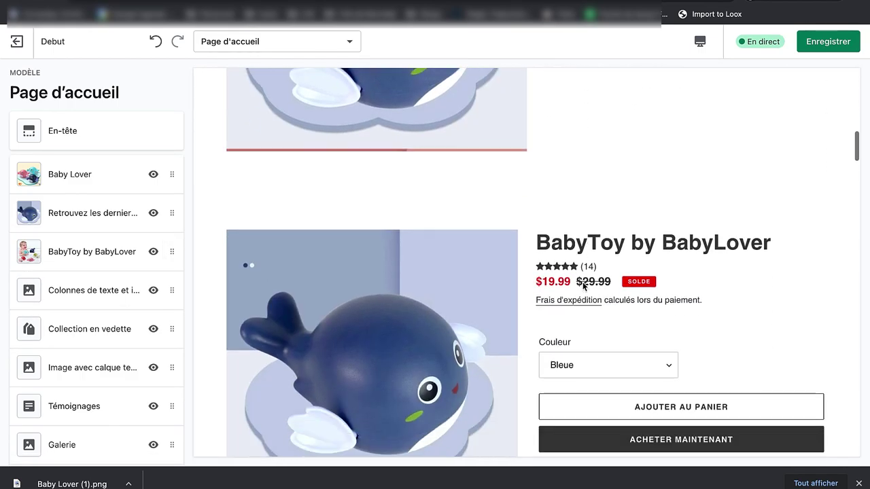
scroll(582, 282, "down", 10)
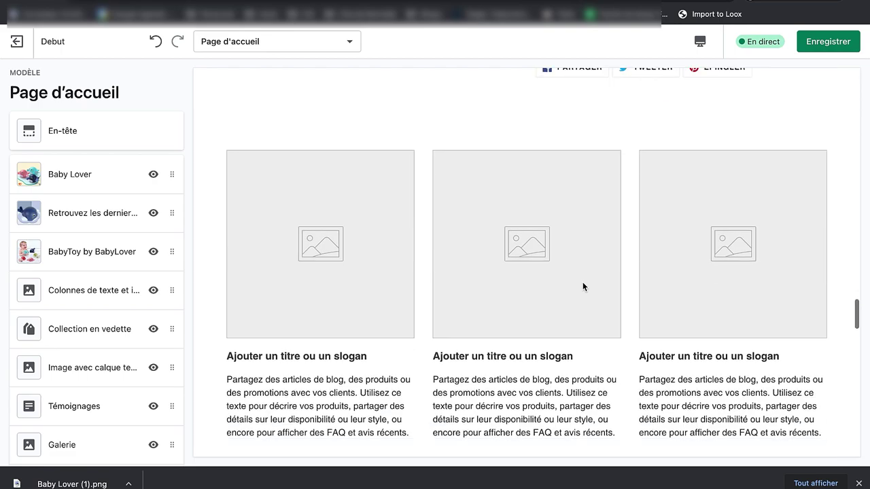
left_click(116, 217)
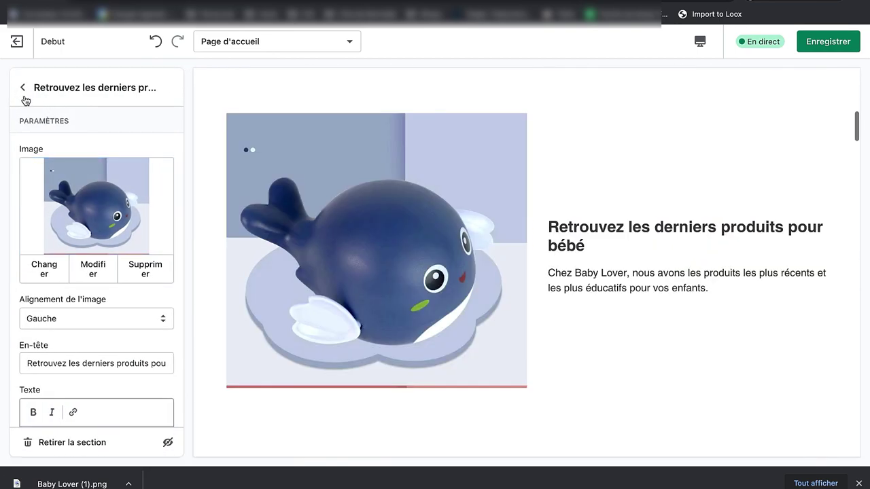
left_click(23, 87)
Step: Turn off the social sharing buttons in the BabyToy featured product section
left_click(85, 244)
scroll(116, 322, "down", 2)
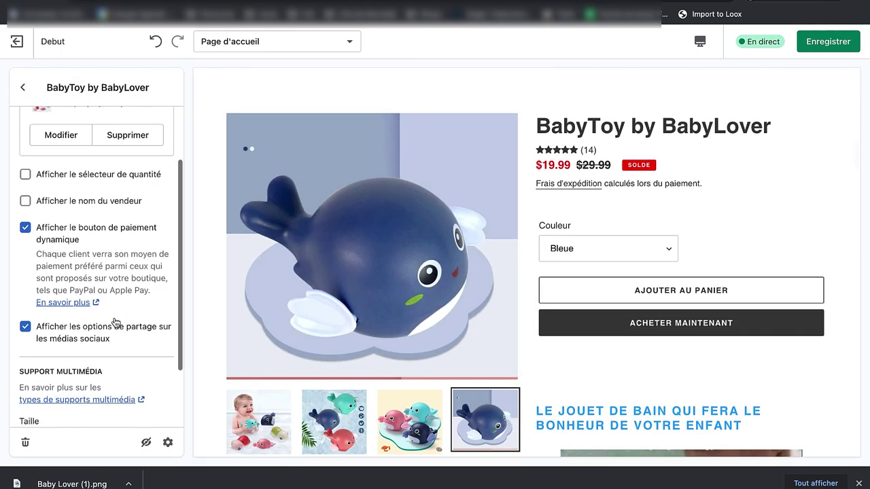
scroll(647, 357, "down", 15)
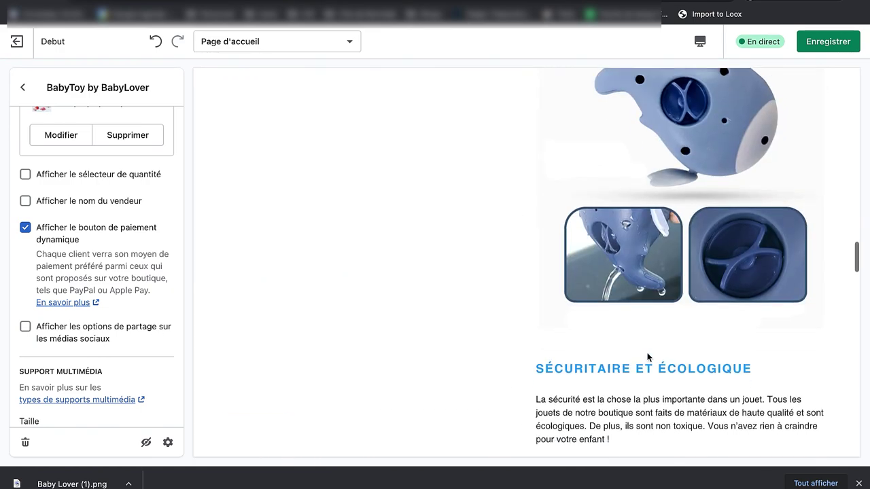
scroll(323, 257, "up", 1)
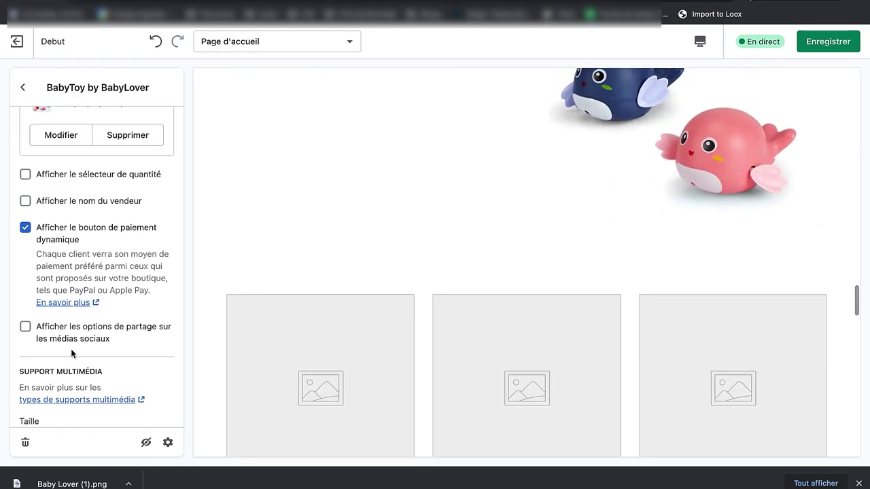
left_click(122, 341)
scroll(586, 209, "up", 15)
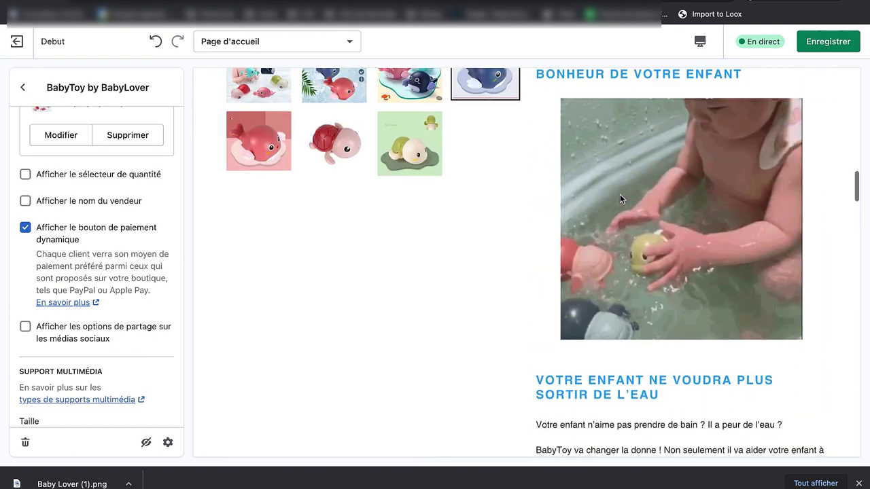
scroll(620, 197, "up", 5)
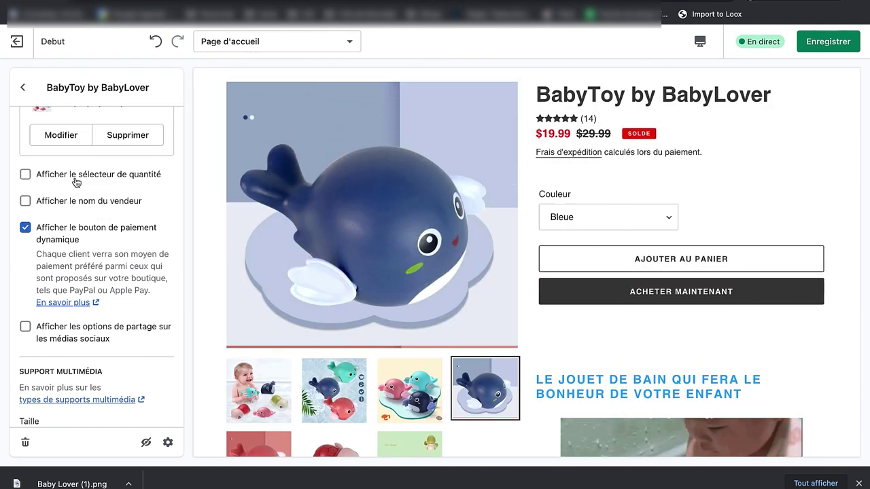
Step: Try the quantity selector on the BabyToy product, then leave it switched off
left_click(75, 178)
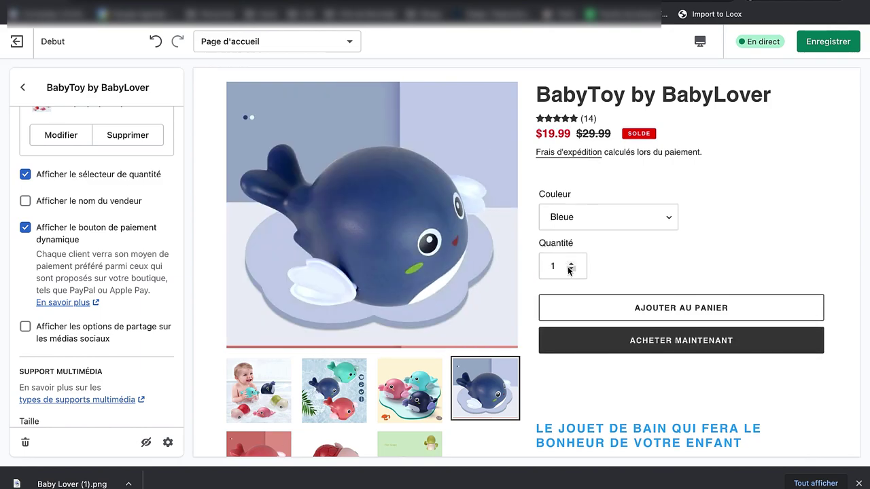
left_click(571, 270)
left_click(611, 251)
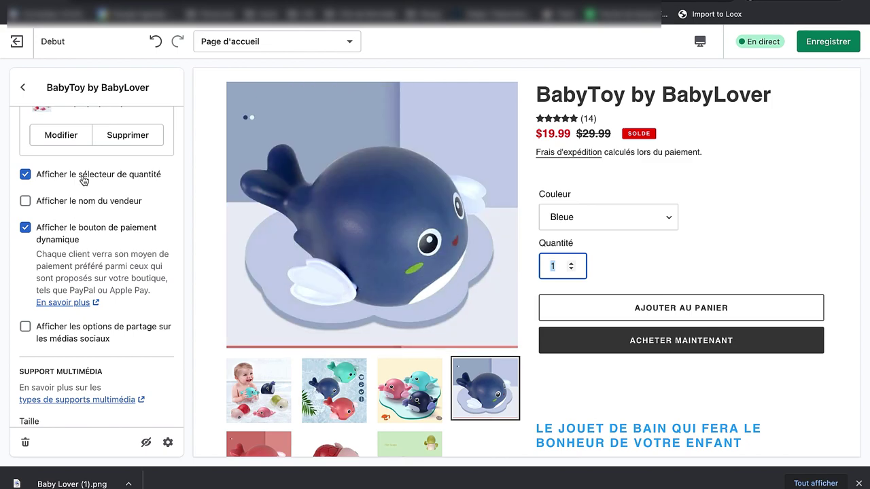
left_click(84, 180)
scroll(623, 332, "down", 5)
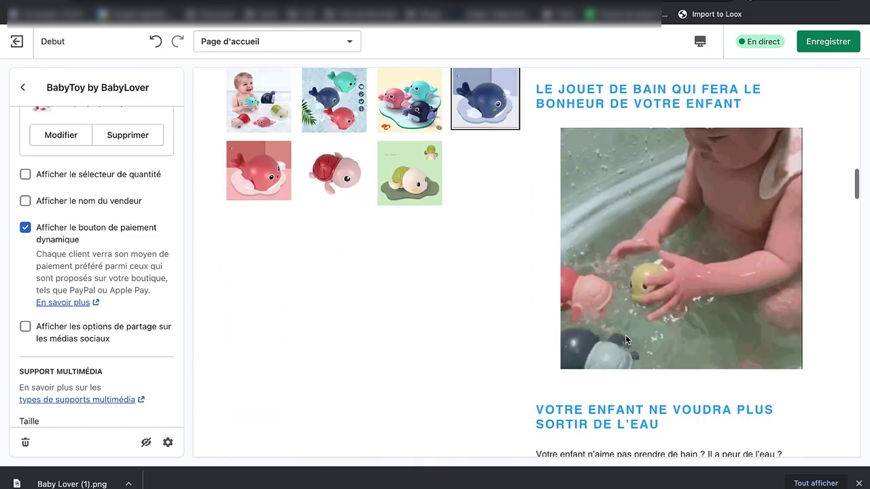
scroll(625, 339, "down", 15)
scroll(626, 339, "up", 6)
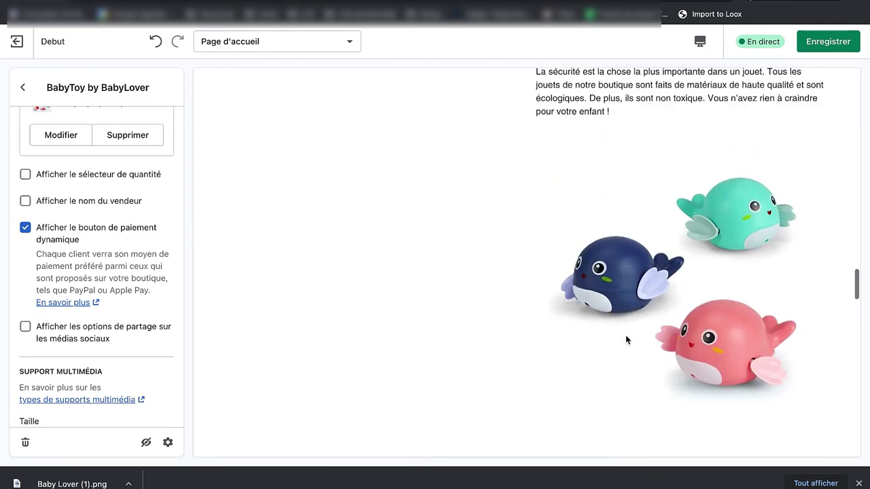
scroll(626, 340, "up", 10)
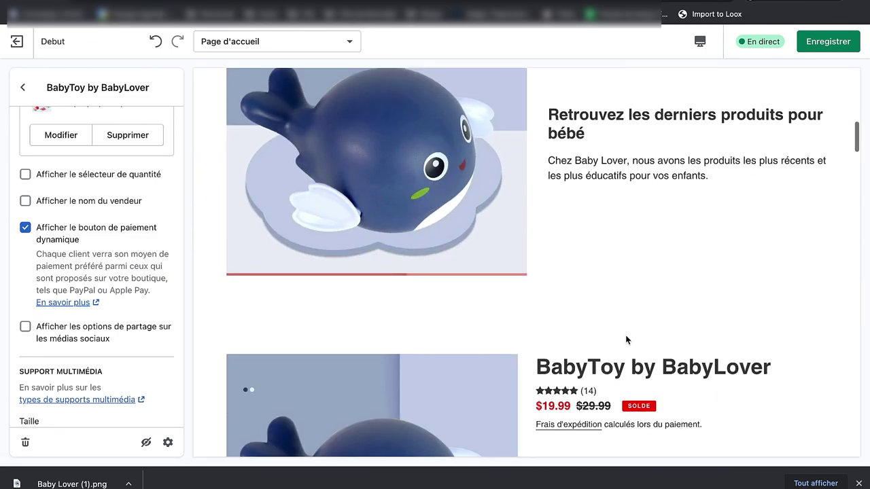
scroll(627, 340, "down", 4)
Step: Return to the home page section list and open Ajouter une section
left_click(23, 87)
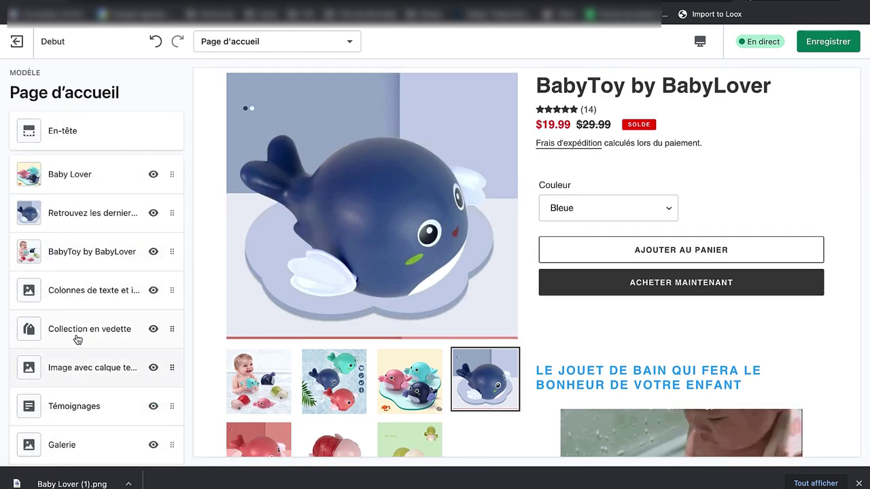
scroll(578, 373, "down", 10)
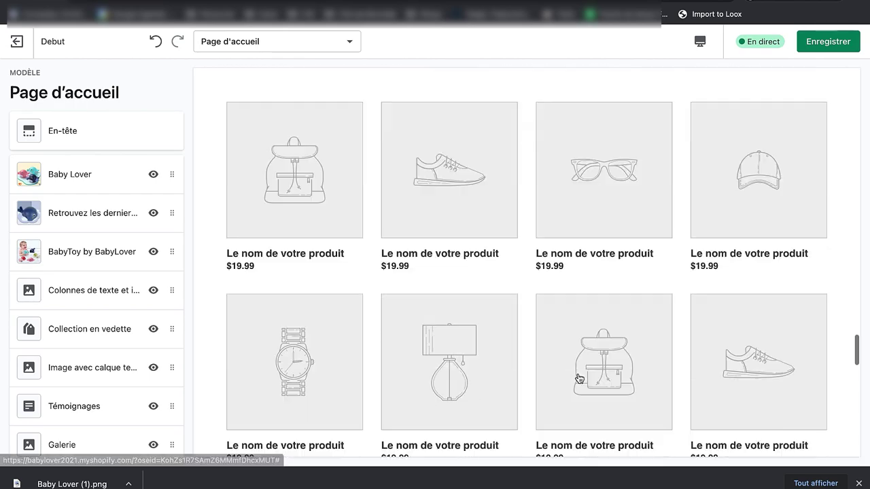
scroll(577, 373, "up", 15)
scroll(577, 373, "down", 5)
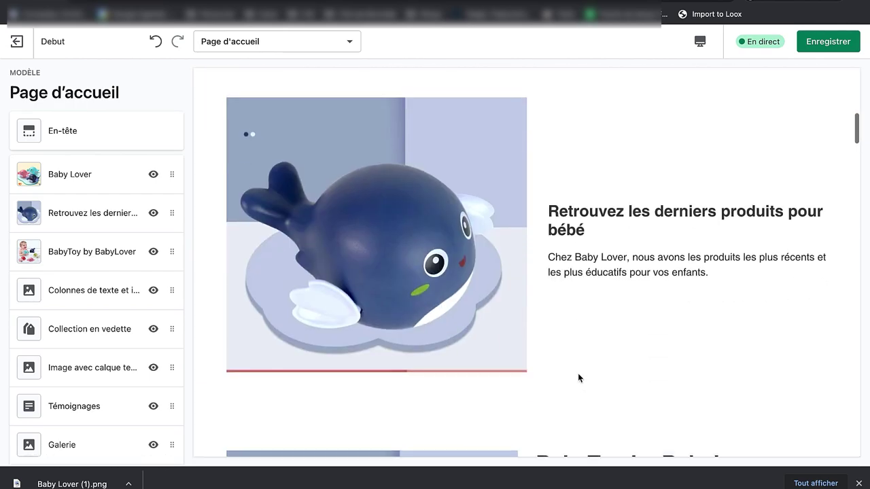
scroll(578, 378, "down", 2)
scroll(112, 278, "down", 3)
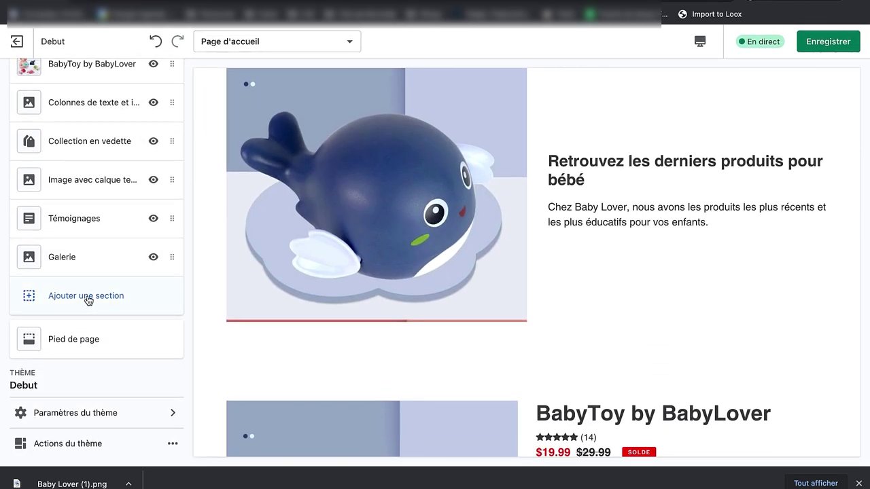
left_click(91, 295)
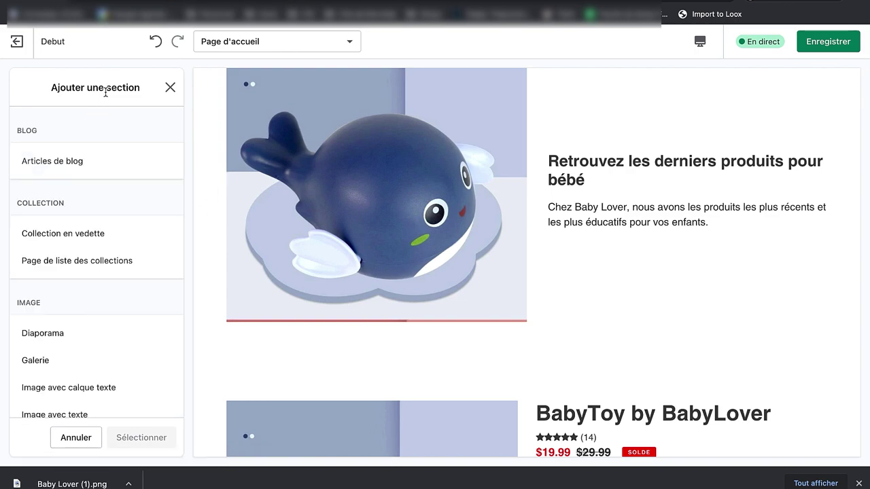
Step: Add a new Image avec texte section to the home page
scroll(129, 233, "down", 3)
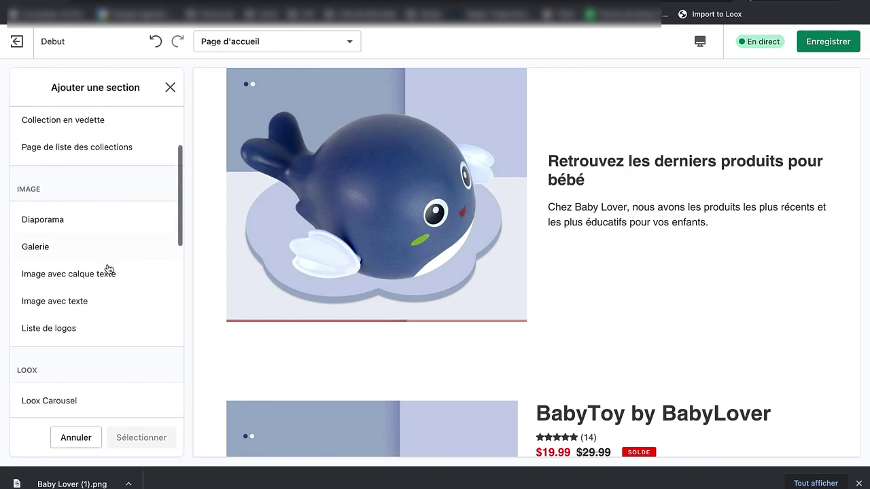
left_click(106, 274)
left_click(93, 298)
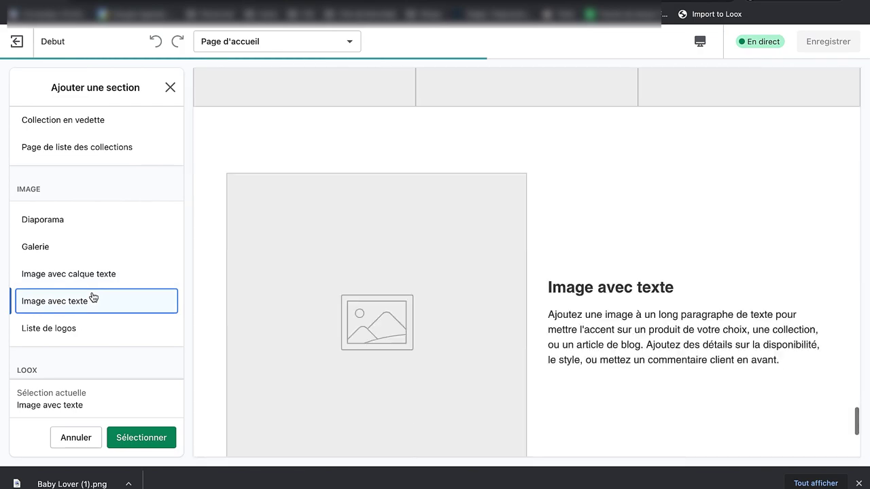
left_click(140, 437)
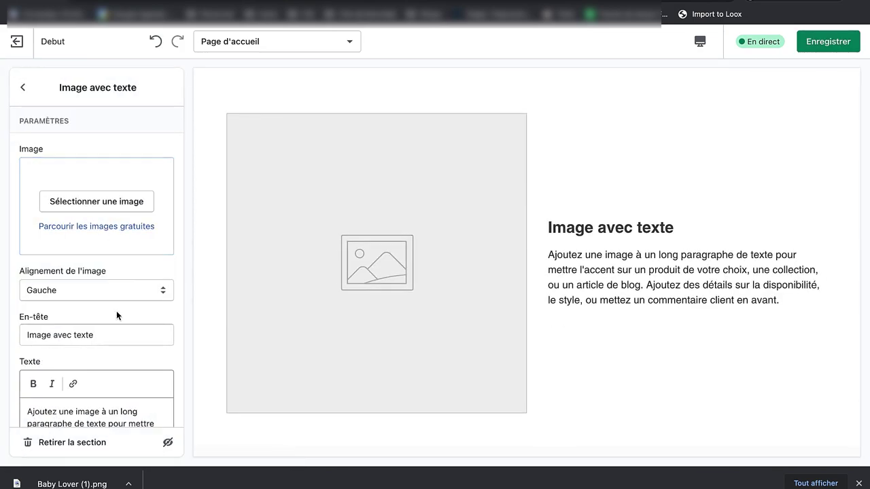
Step: Align the section's image to Droite and upload the red whale photo into it
scroll(116, 311, "down", 3)
scroll(101, 222, "up", 1)
left_click(95, 190)
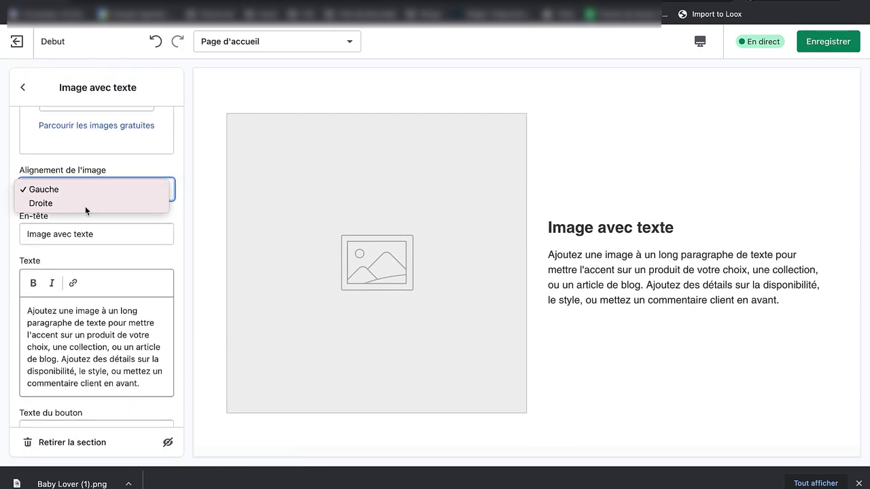
left_click(85, 204)
left_click(103, 197)
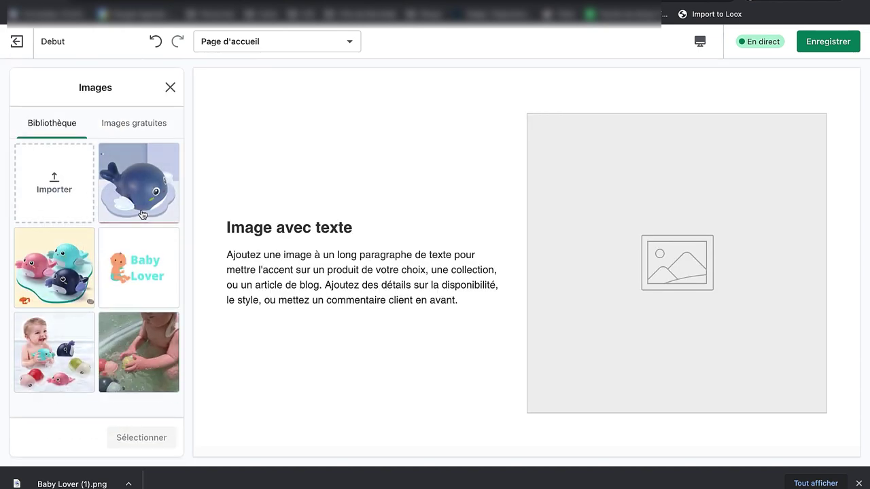
left_click(63, 198)
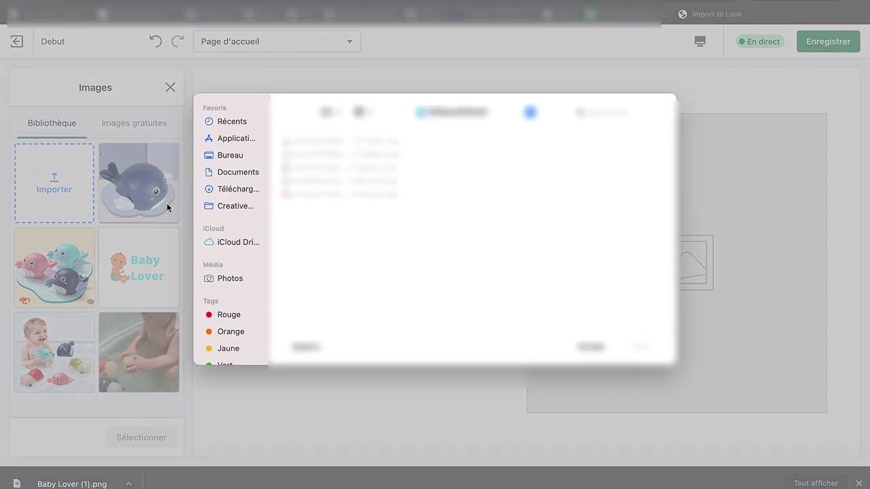
left_click(345, 195)
key("Return")
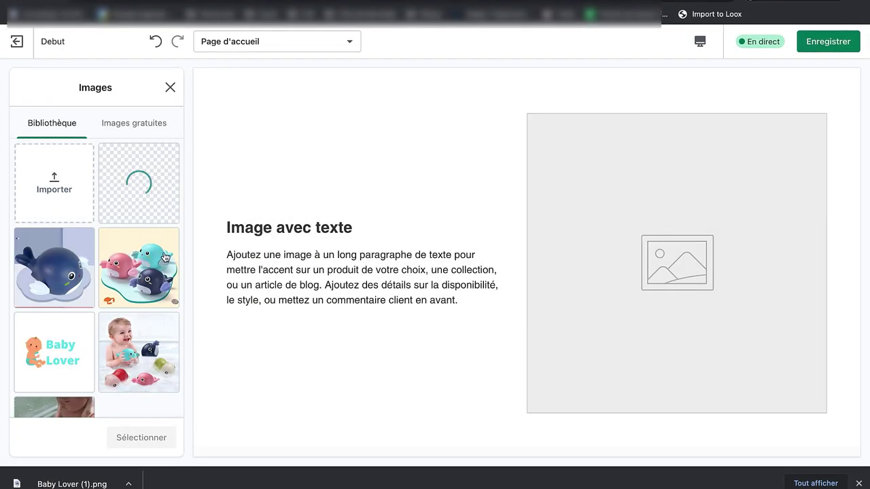
left_click(139, 438)
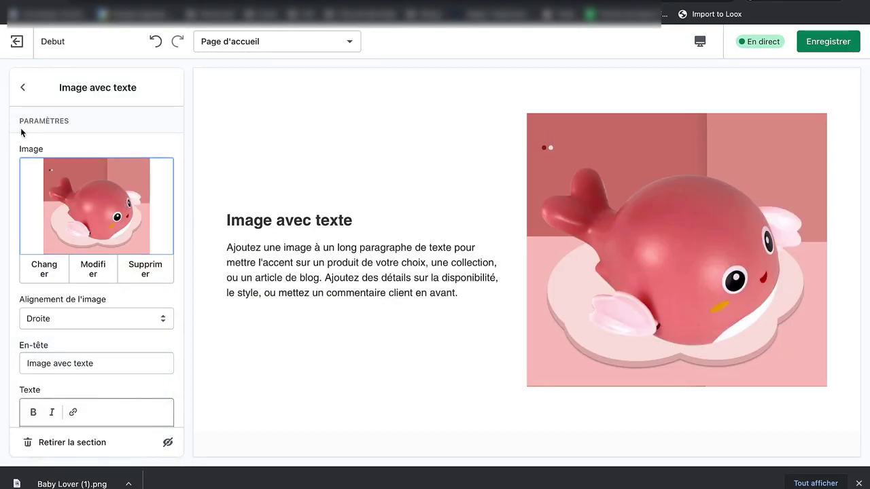
Step: Drag the red whale Image avec texte section just above BabyToy by BabyLover and open it
left_click(22, 88)
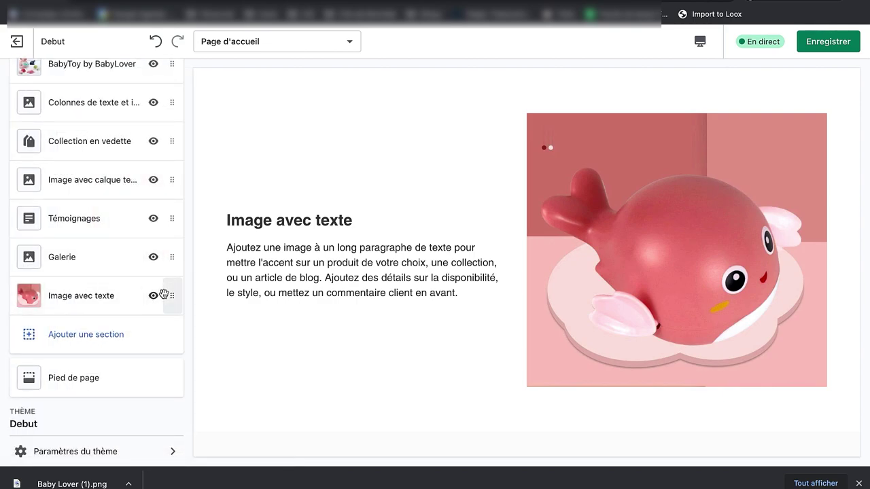
left_click_drag(169, 295, 170, 99)
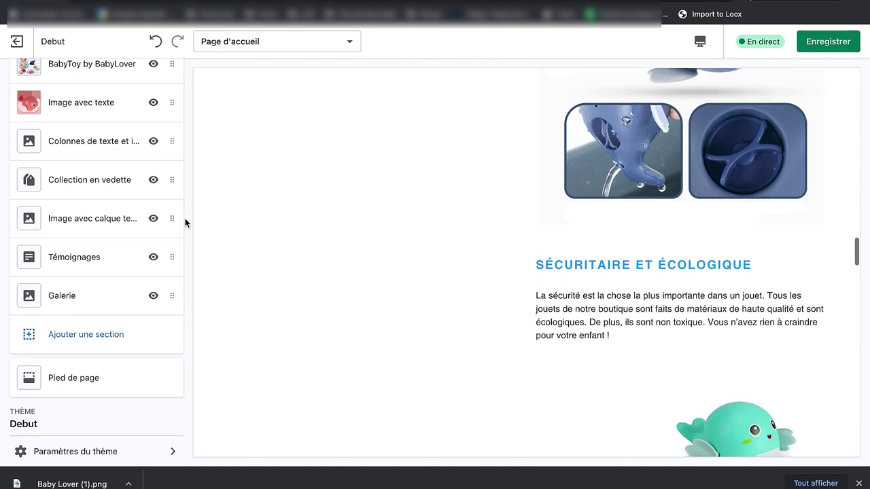
scroll(125, 153, "up", 1)
scroll(143, 177, "up", 2)
left_click_drag(168, 218, 171, 180)
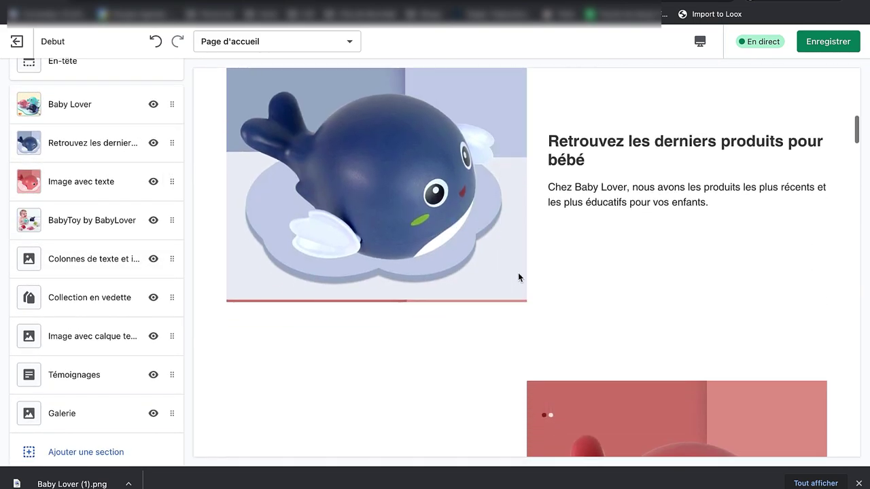
scroll(517, 235, "up", 3)
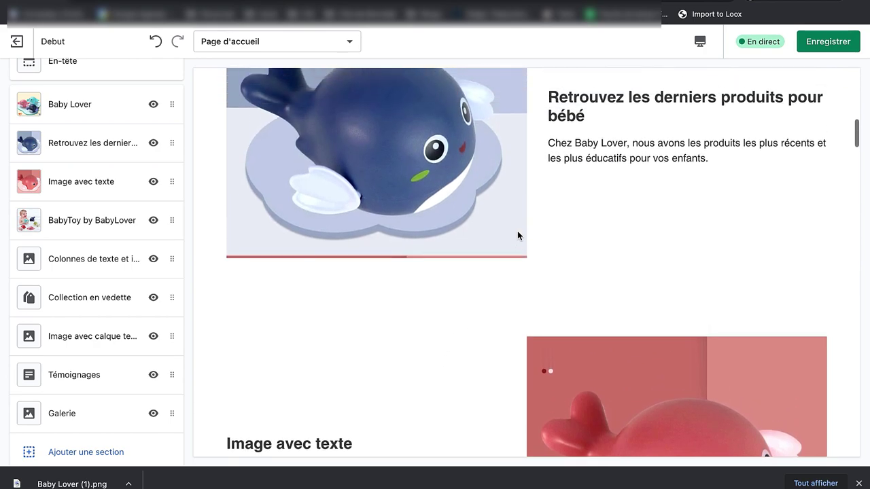
left_click(88, 177)
scroll(324, 206, "up", 10)
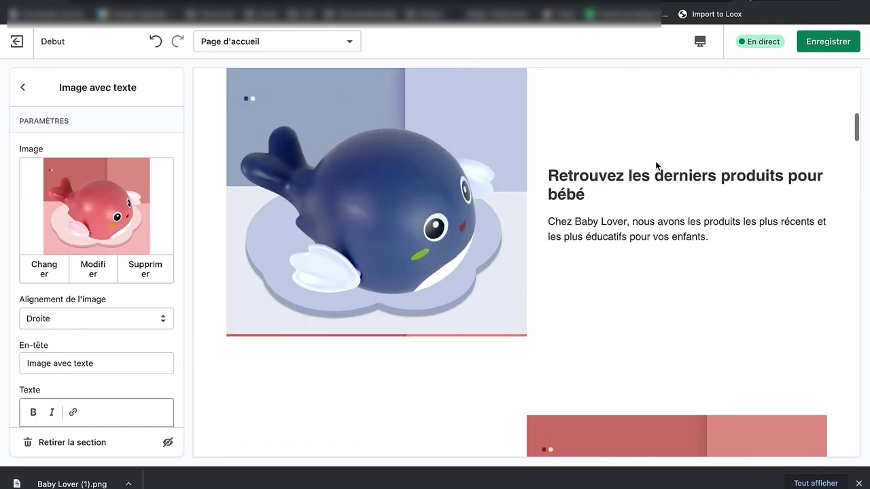
scroll(17, 351, "down", 3)
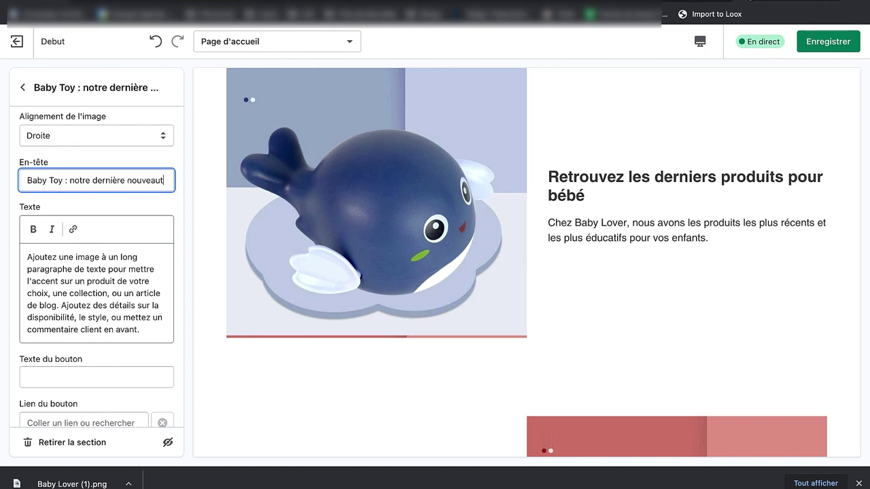
Step: Finish the heading and replace the placeholder paragraph with new text about babies' happiness
type("é")
left_click(34, 229)
triple_click(99, 280)
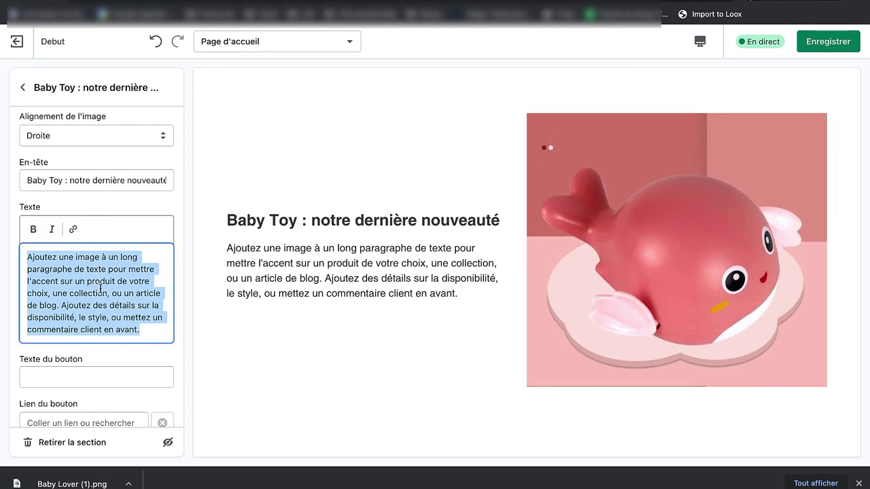
key("BackSpace")
type("d")
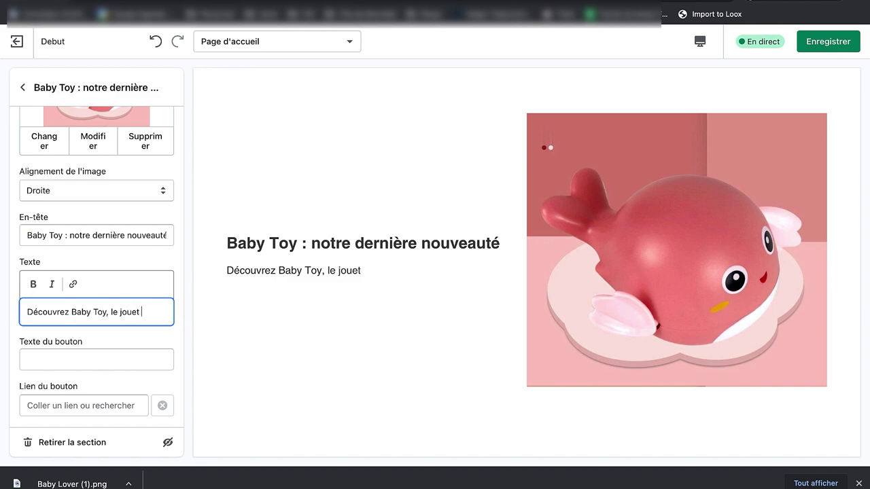
type("nt aod")
key("BackSpace")
key("BackSpace")
type("doré par les bébés et qui")
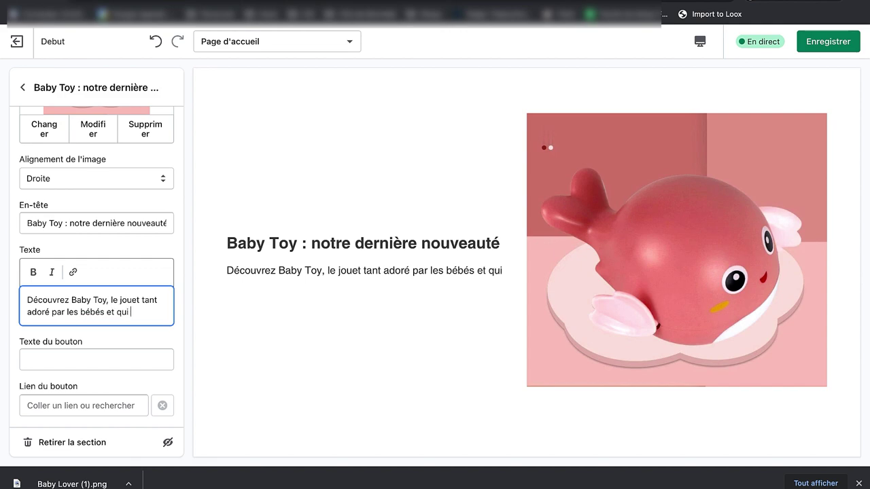
type("fait leur bonheur.")
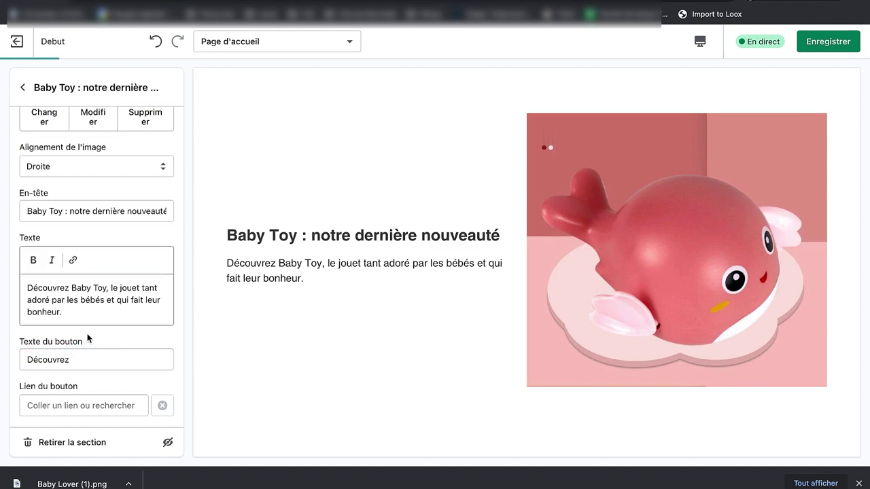
Step: Link the section's button to the product BabyToy by BabyLover
left_click(101, 405)
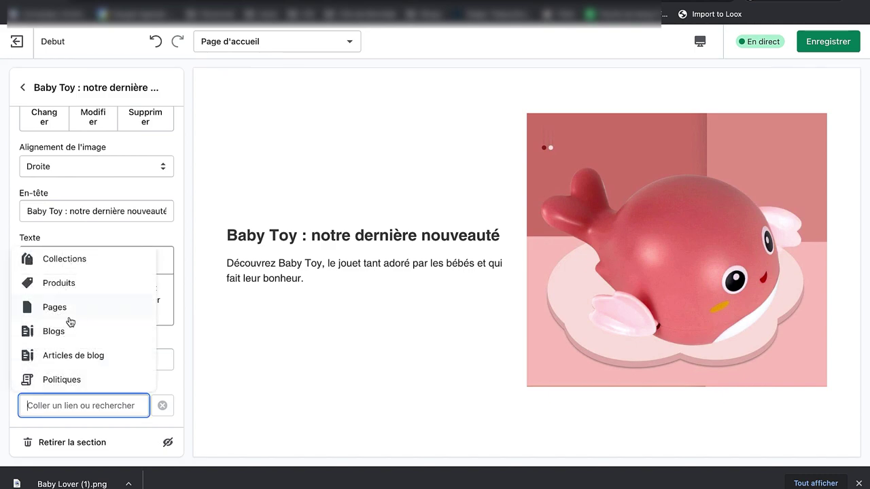
left_click(74, 295)
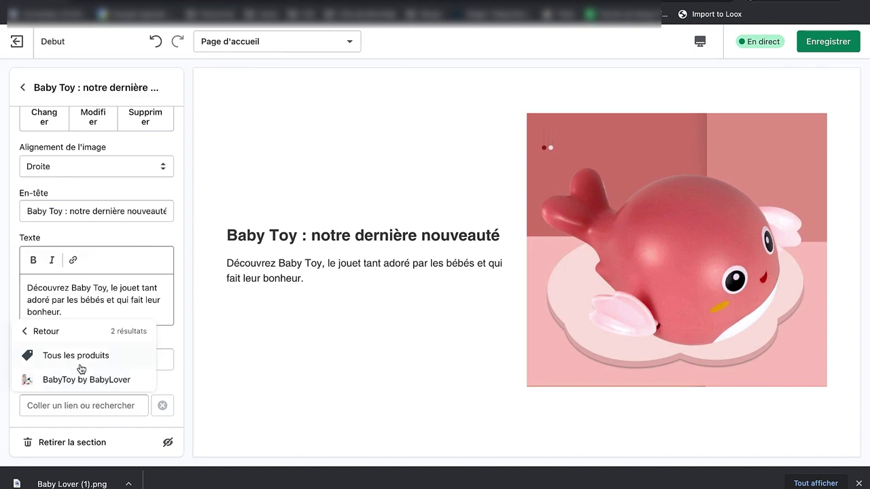
left_click(85, 381)
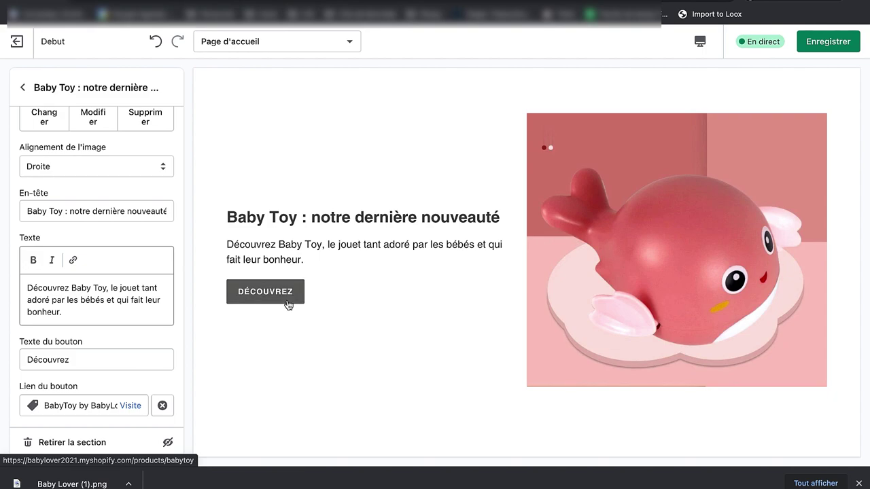
Step: Review the home page sections, checking the text-and-image columns section's settings
scroll(406, 351, "down", 10)
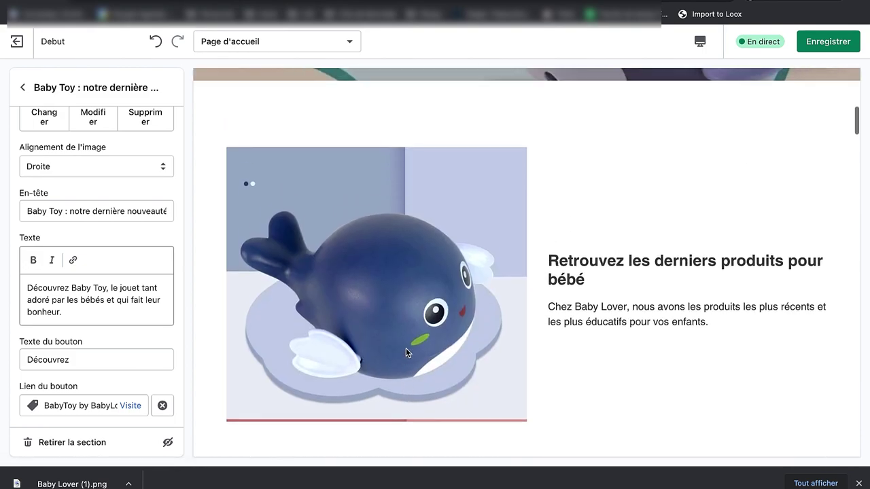
scroll(406, 351, "up", 7)
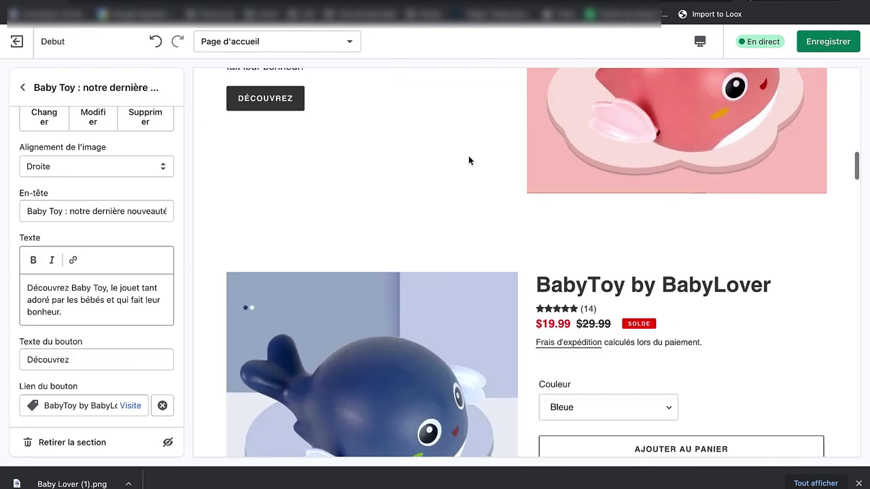
scroll(468, 161, "down", 8)
scroll(468, 160, "down", 15)
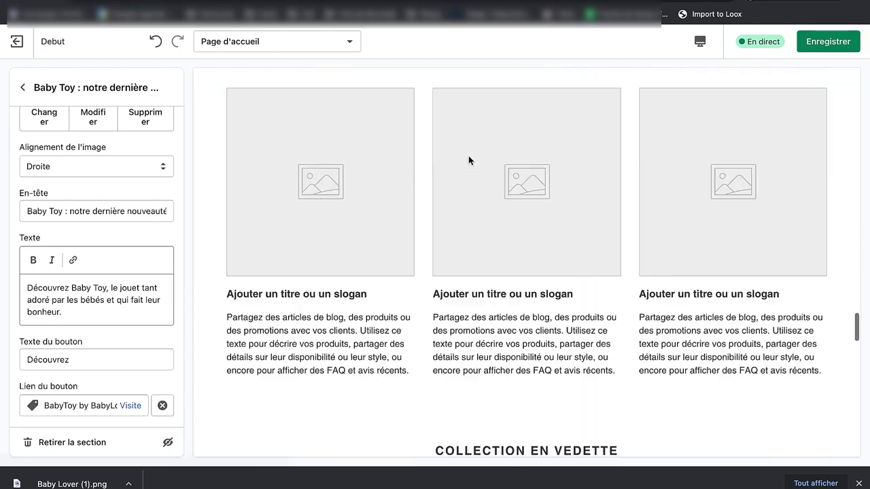
scroll(468, 160, "up", 10)
scroll(468, 160, "up", 15)
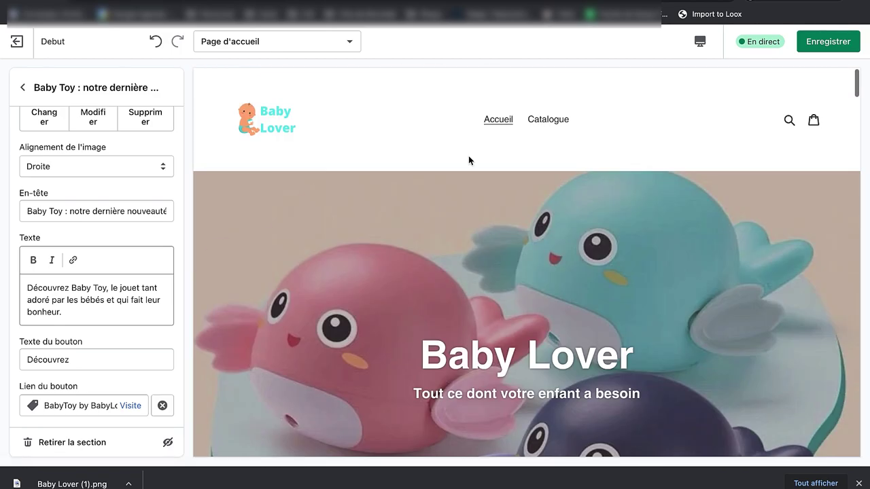
left_click(22, 87)
scroll(147, 330, "down", 2)
scroll(148, 330, "up", 2)
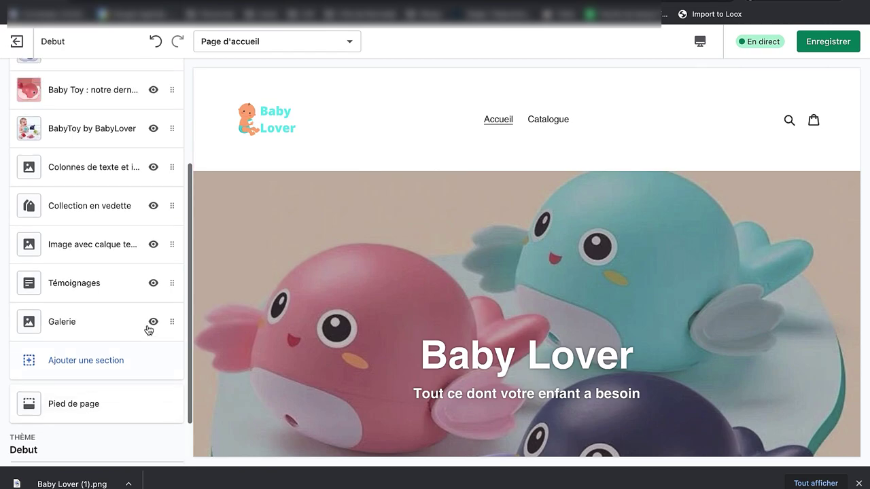
scroll(148, 330, "up", 3)
left_click(119, 311)
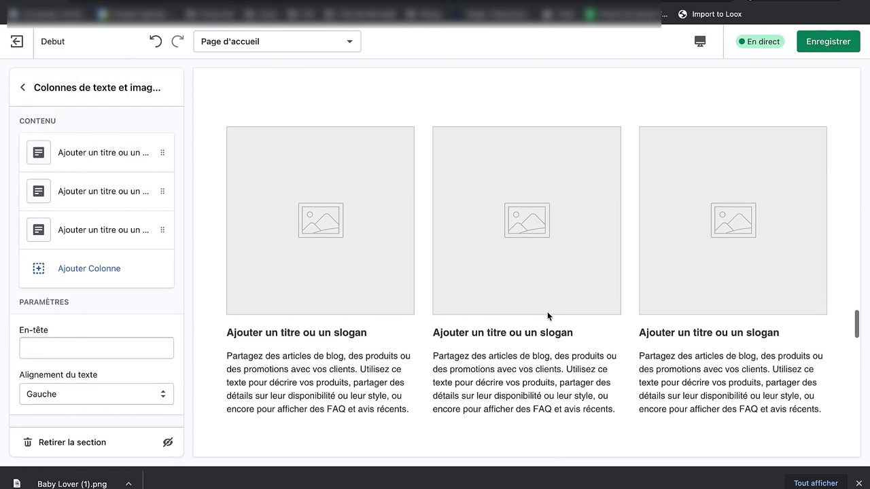
scroll(560, 343, "down", 2)
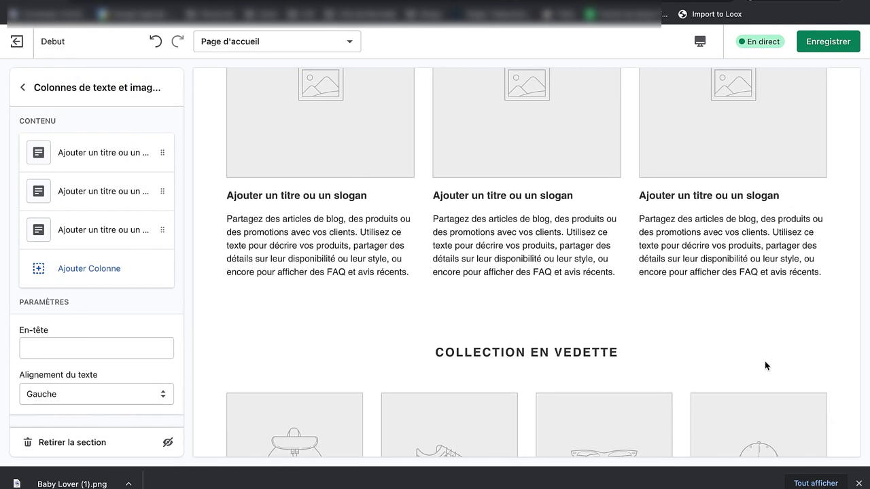
scroll(764, 365, "down", 15)
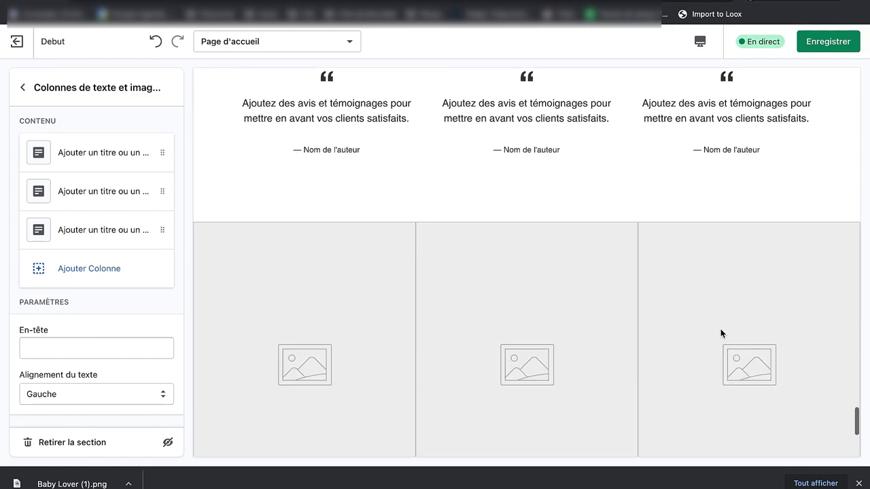
scroll(654, 218, "down", 4)
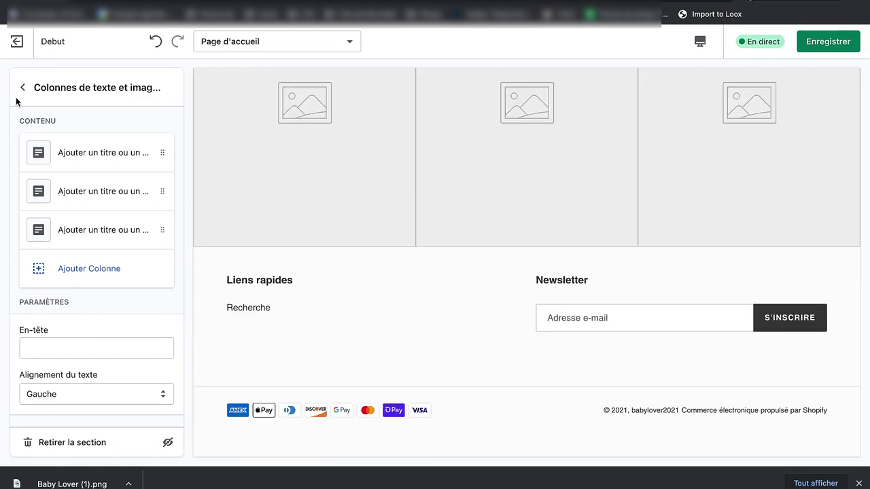
left_click(22, 88)
scroll(95, 367, "down", 4)
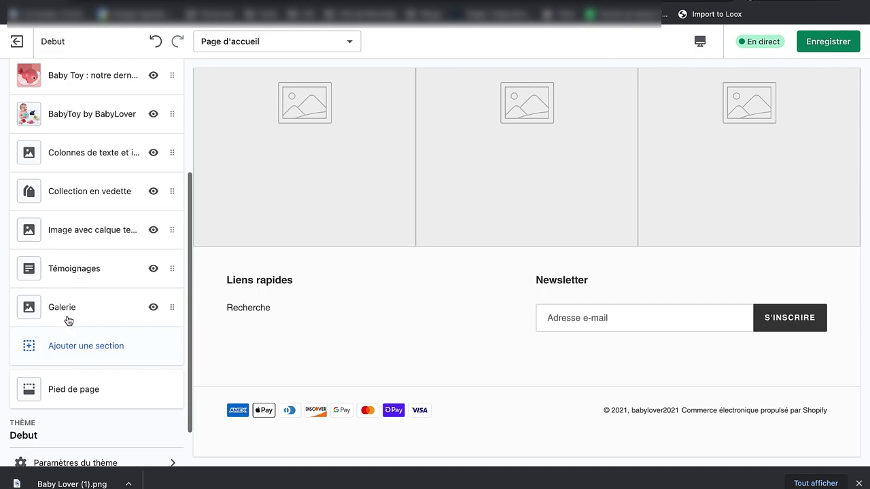
Step: Remove the Galerie section and hide the Témoignages section from the home page
left_click(68, 314)
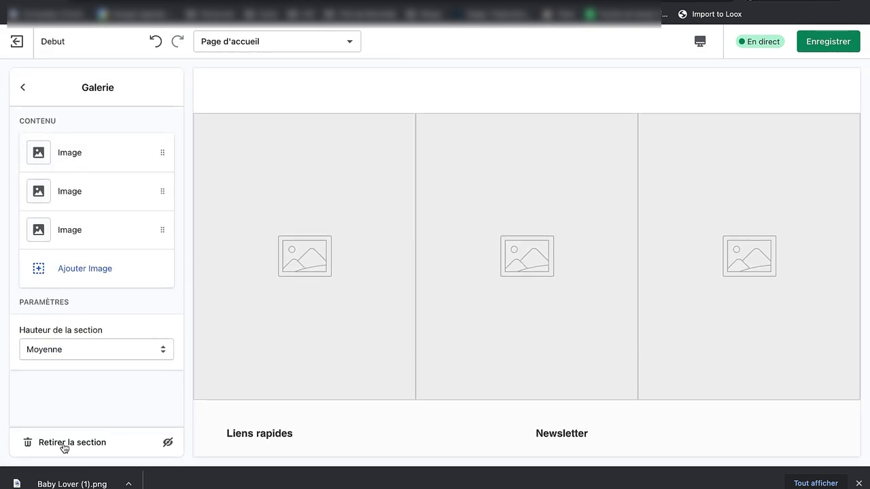
left_click(65, 443)
scroll(119, 284, "up", 2)
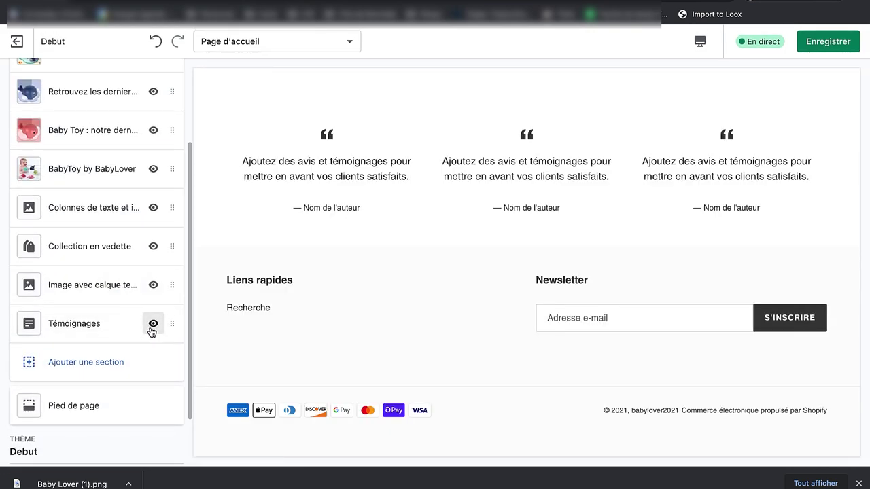
left_click(153, 324)
left_click(152, 296)
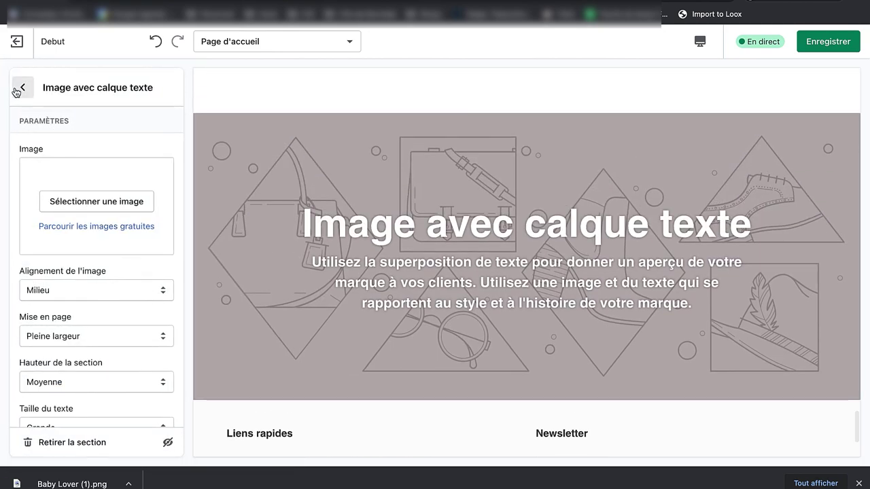
left_click(21, 88)
Step: Hide the text-overlay image, featured collection and text columns sections, then save the theme
left_click(154, 286)
left_click(153, 245)
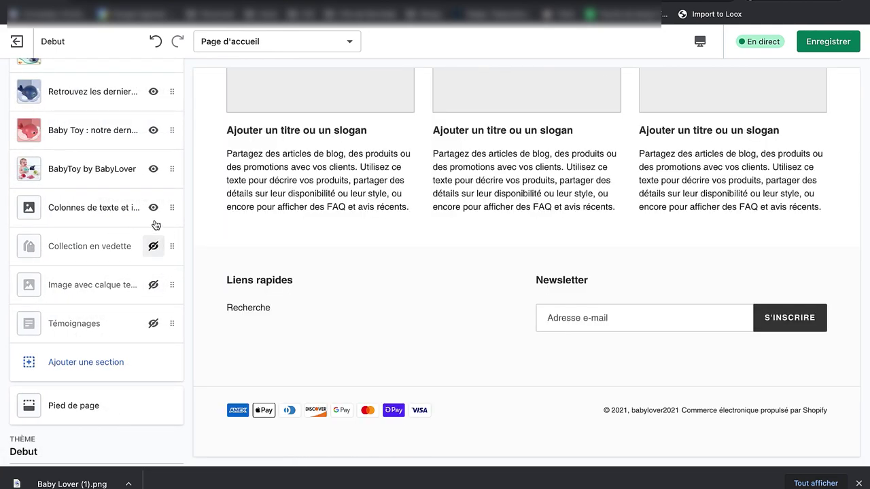
left_click(152, 207)
scroll(379, 235, "up", 15)
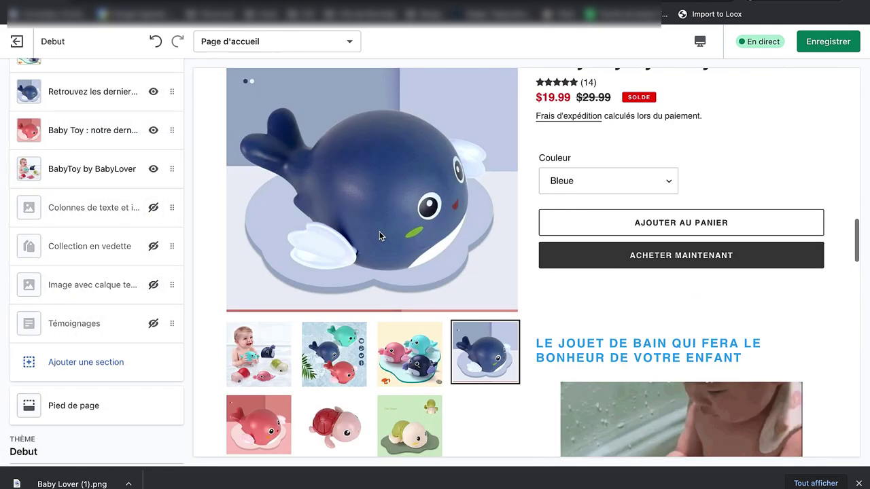
scroll(379, 235, "down", 15)
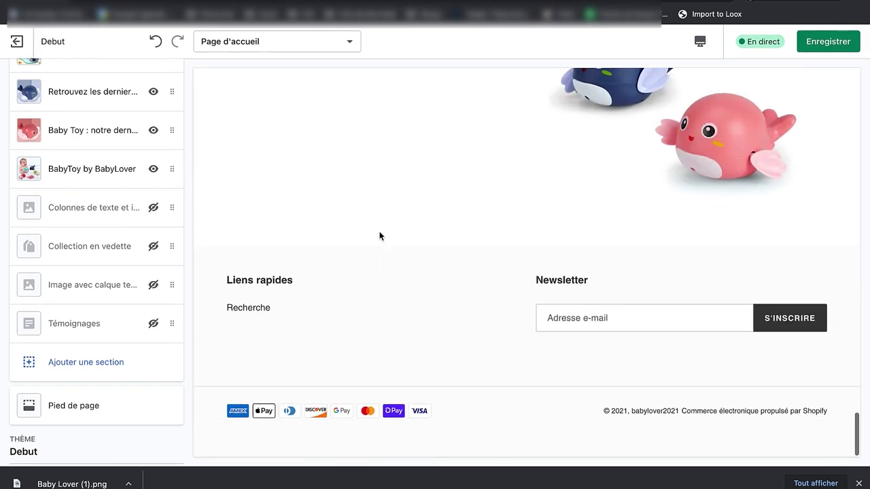
scroll(379, 236, "up", 10)
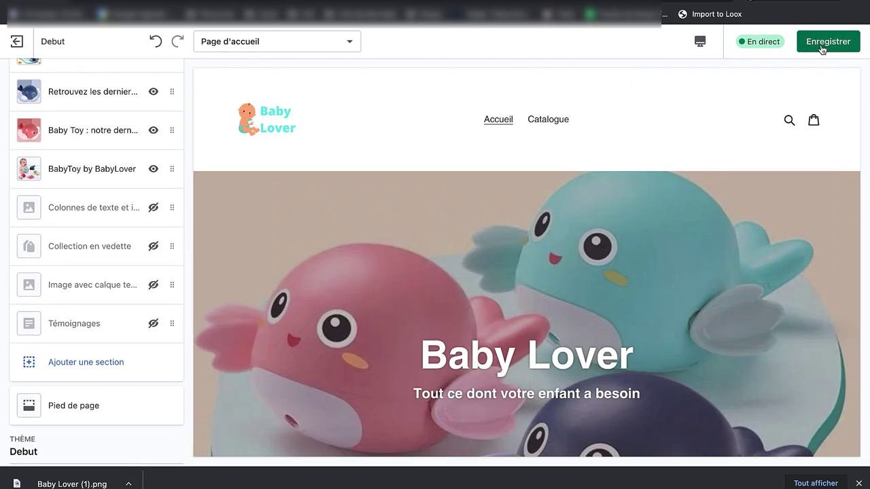
left_click(821, 45)
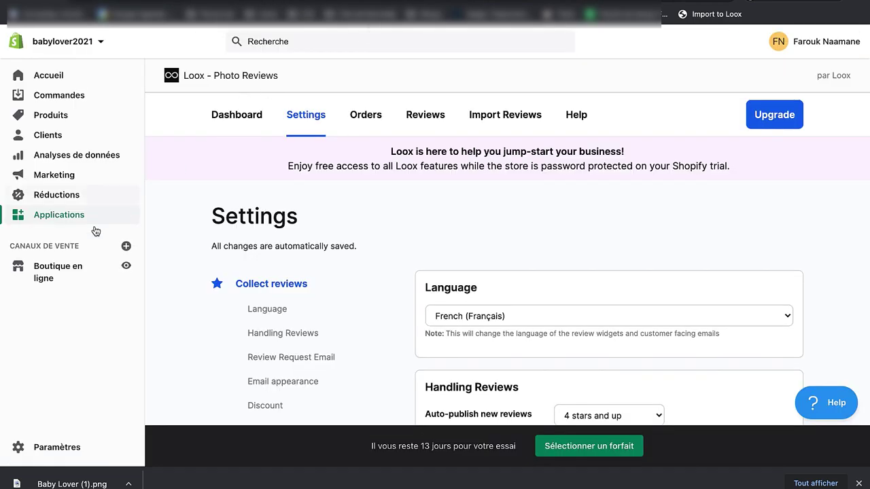
Step: Create and save a 'Nous contacter' page using the page.contact template
left_click(82, 266)
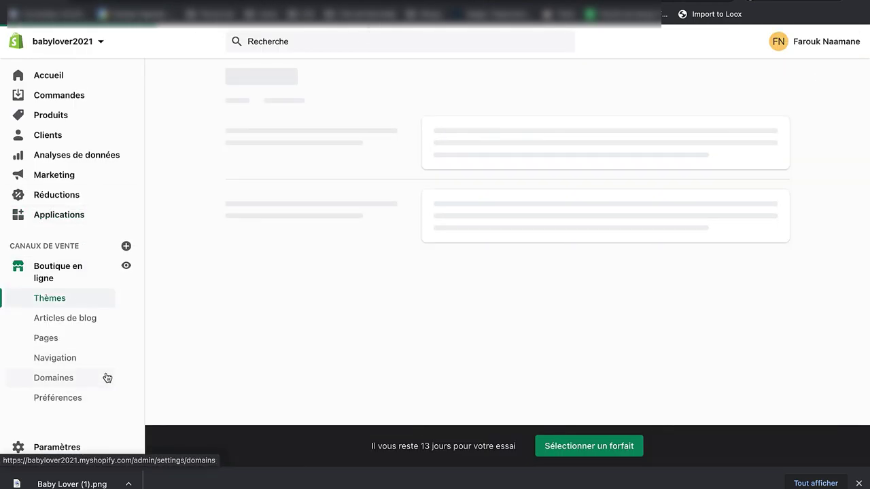
left_click(95, 337)
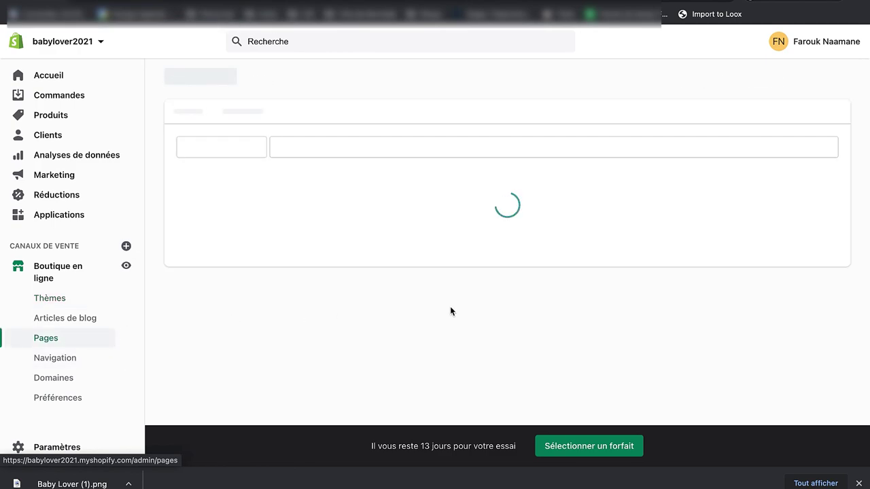
left_click(758, 85)
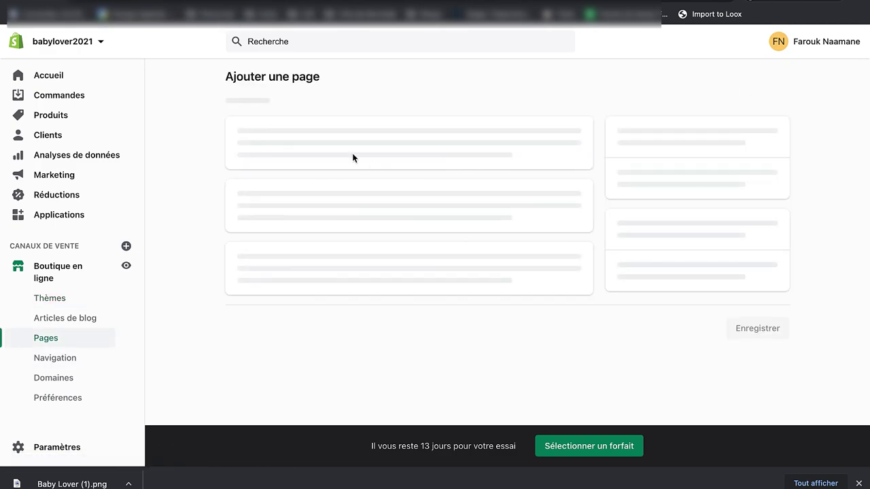
type("Nous contacter")
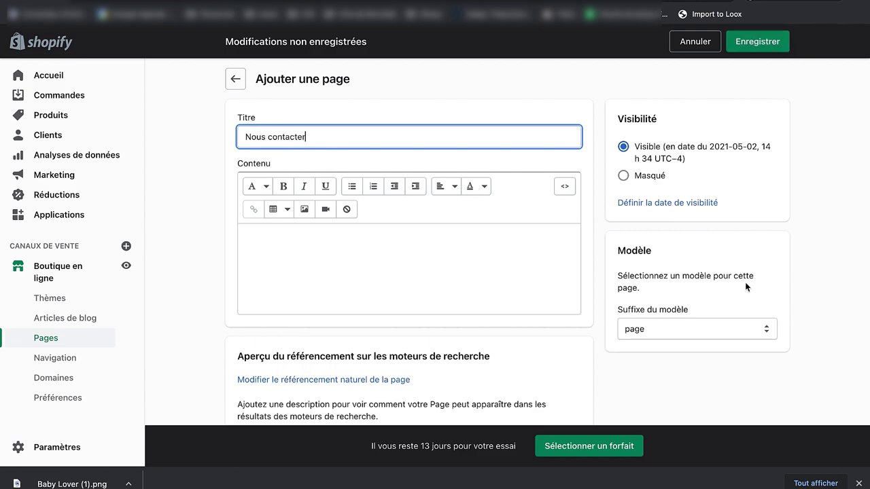
left_click(692, 329)
left_click(687, 342)
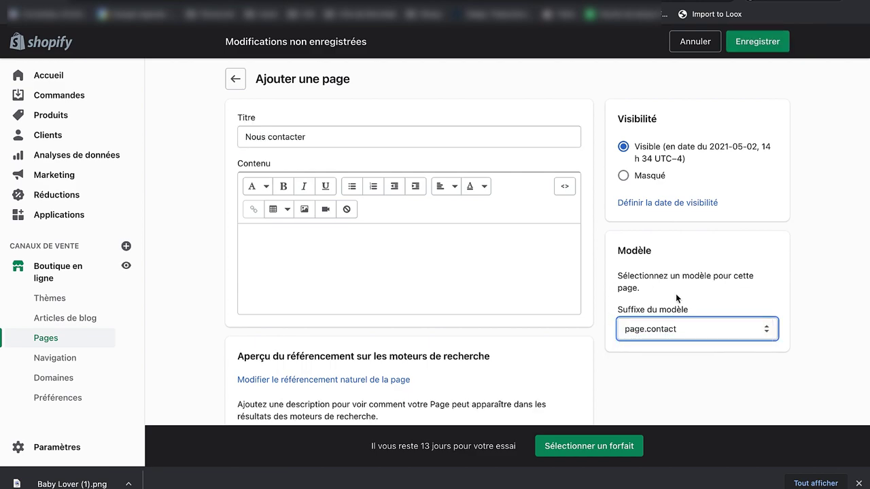
left_click(754, 42)
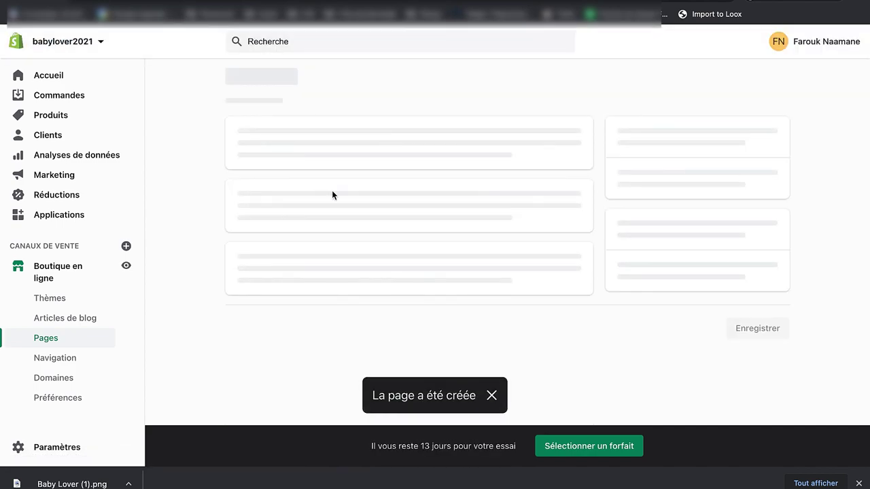
Step: Create and save an 'Avis clients' page using the page.loox-all-reviews template
left_click(54, 339)
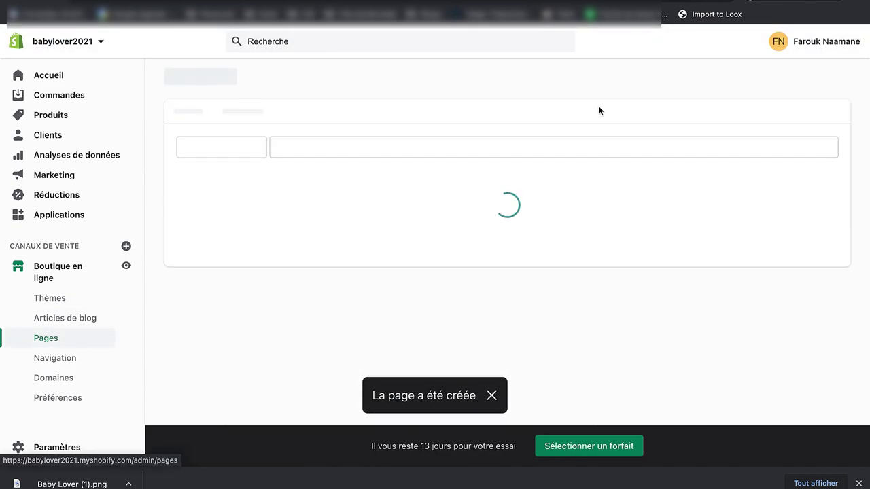
left_click(782, 78)
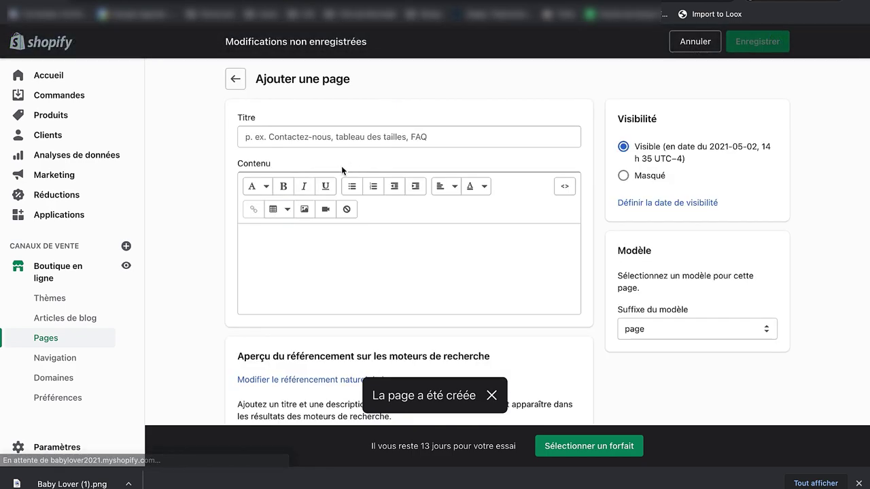
left_click(323, 137)
type("Avis clients")
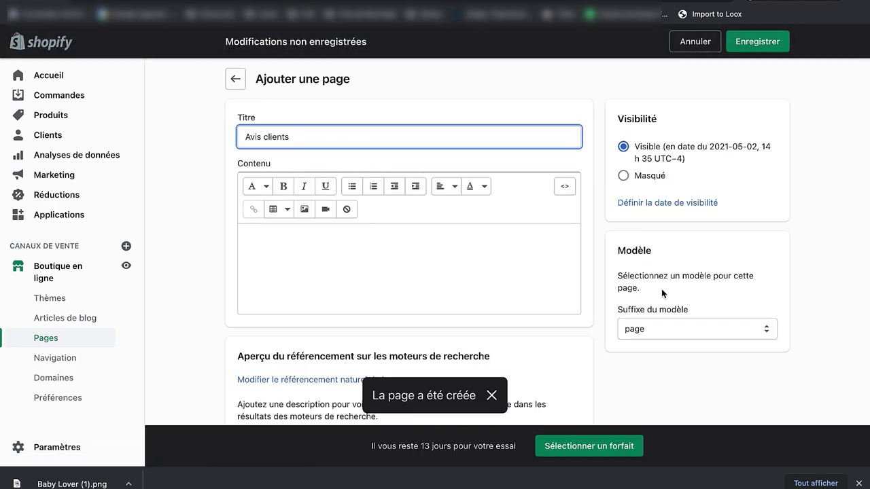
left_click(662, 329)
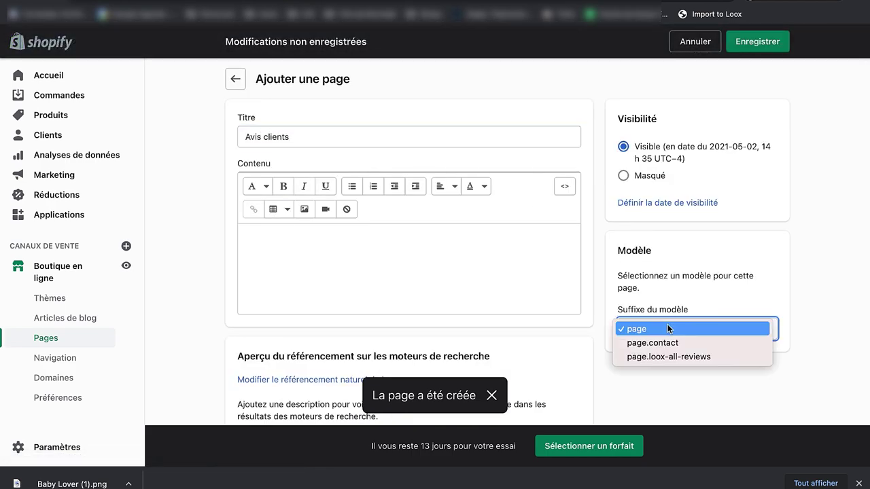
left_click(667, 359)
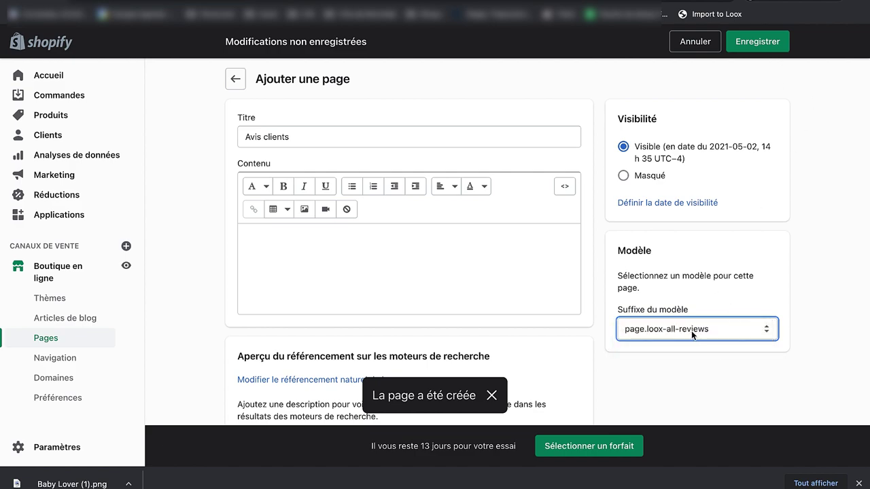
left_click(749, 44)
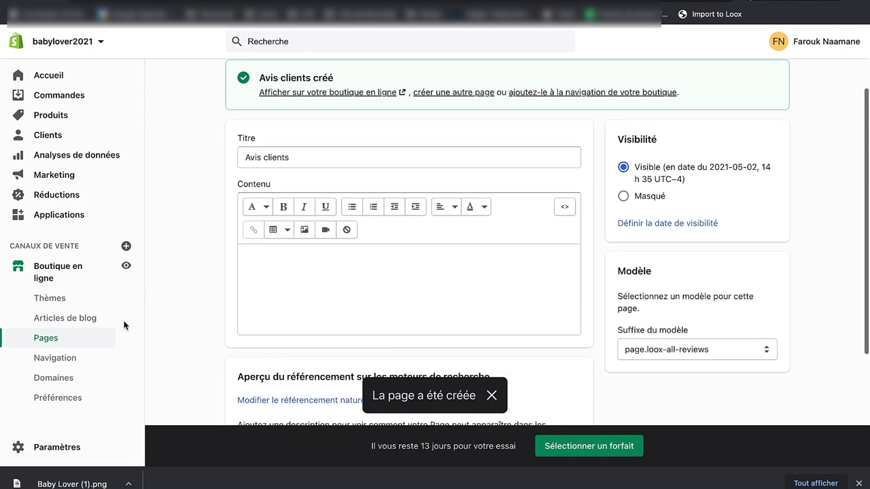
left_click(65, 340)
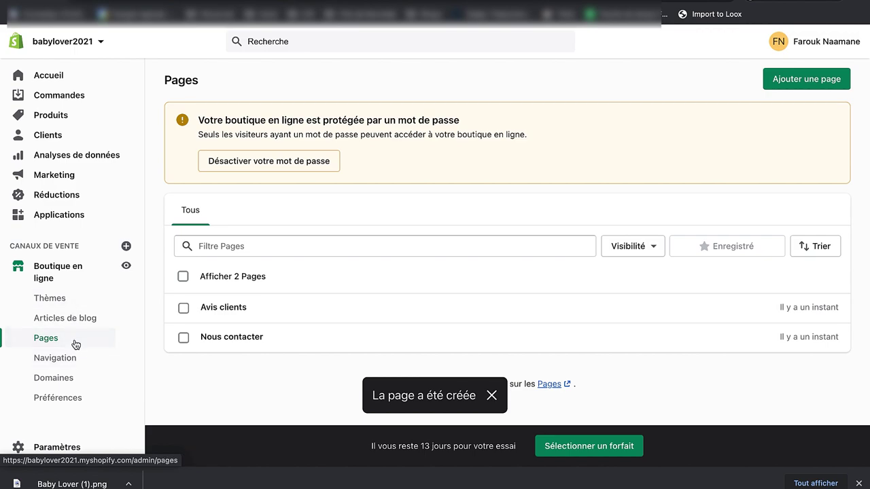
Step: Remove the Catalogue item from the Menu principal
left_click(70, 358)
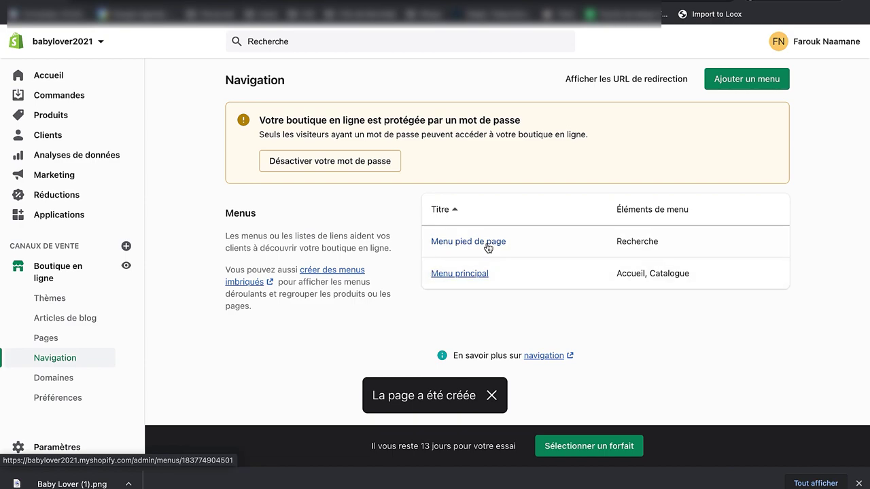
left_click(488, 280)
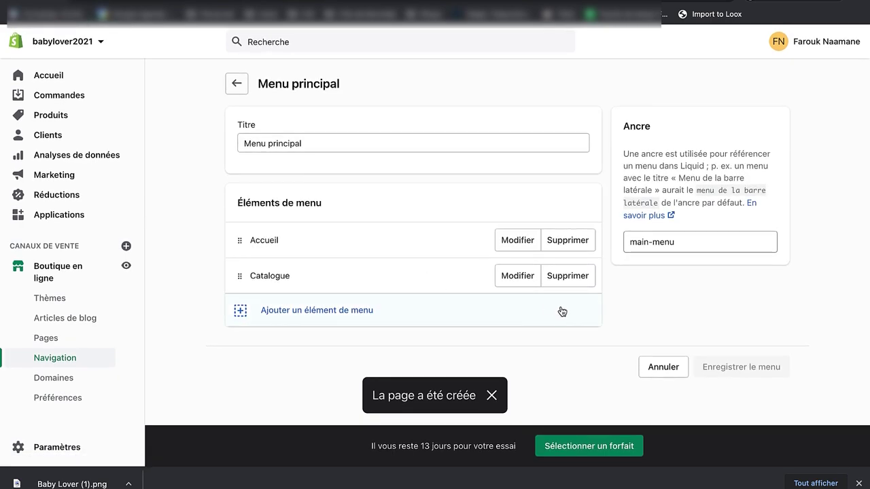
left_click(567, 281)
left_click(586, 155)
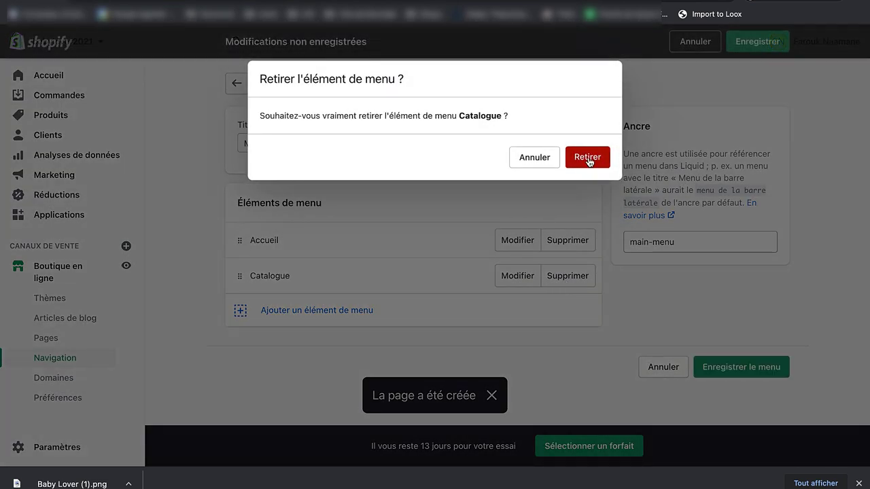
Step: Add a main menu item linking to the product BabyToy by BabyLover
left_click(327, 284)
left_click(351, 291)
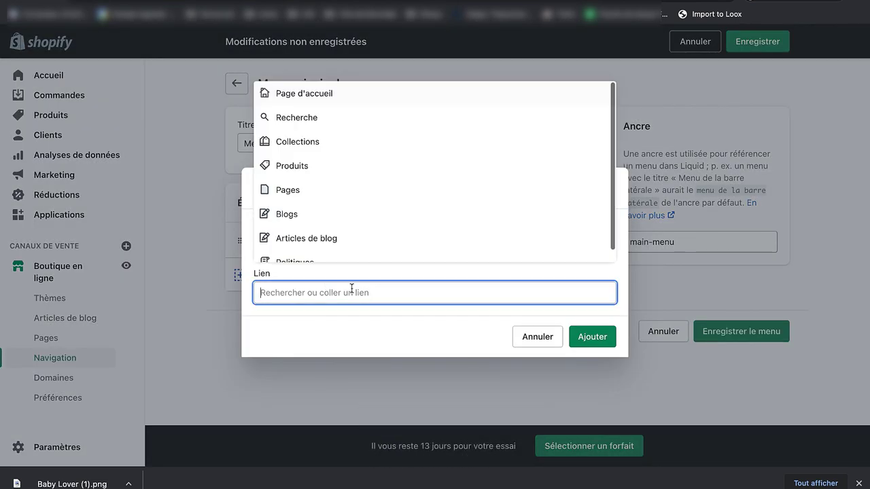
scroll(320, 192, "down", 1)
left_click(307, 156)
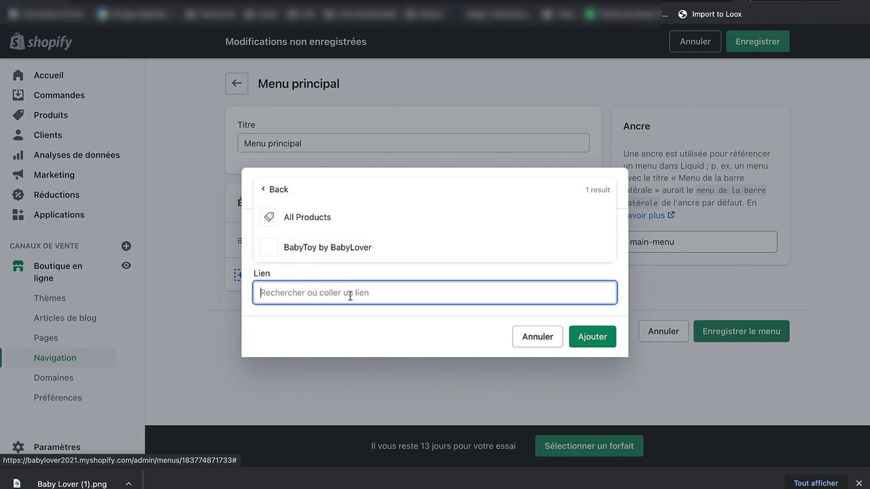
left_click(350, 246)
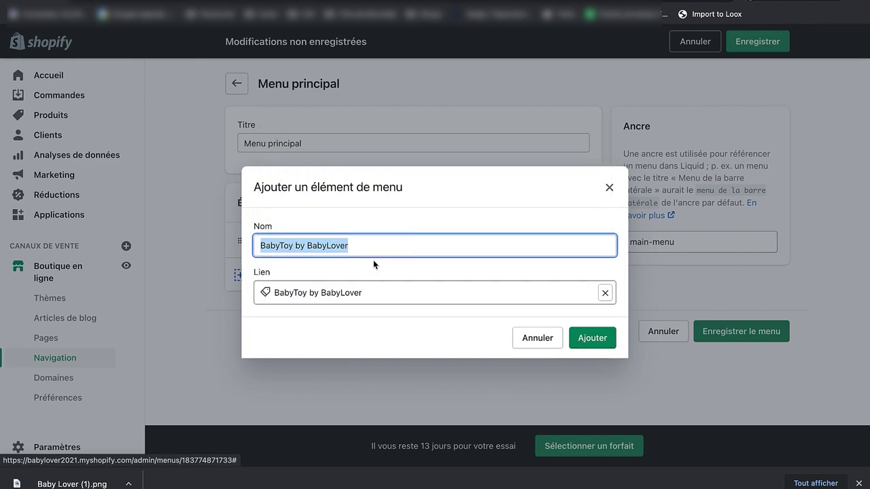
left_click(323, 239)
left_click(588, 337)
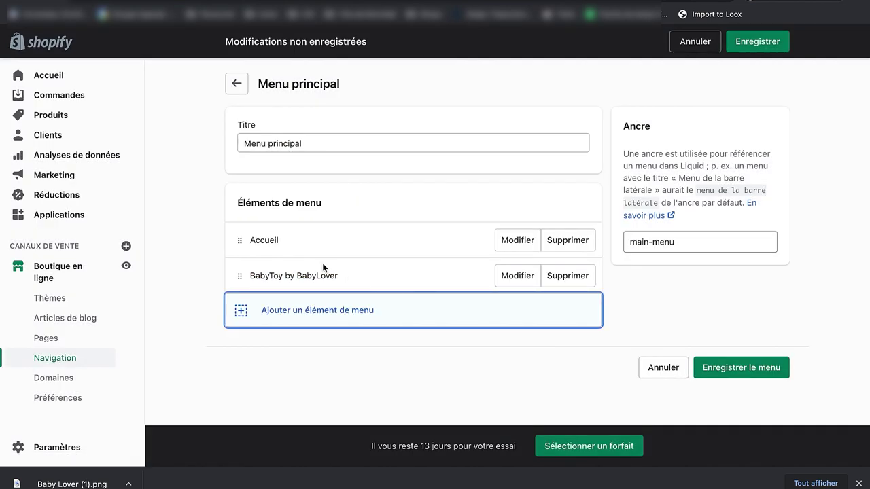
Step: Add a main menu item linking to the Avis clients page
left_click(305, 310)
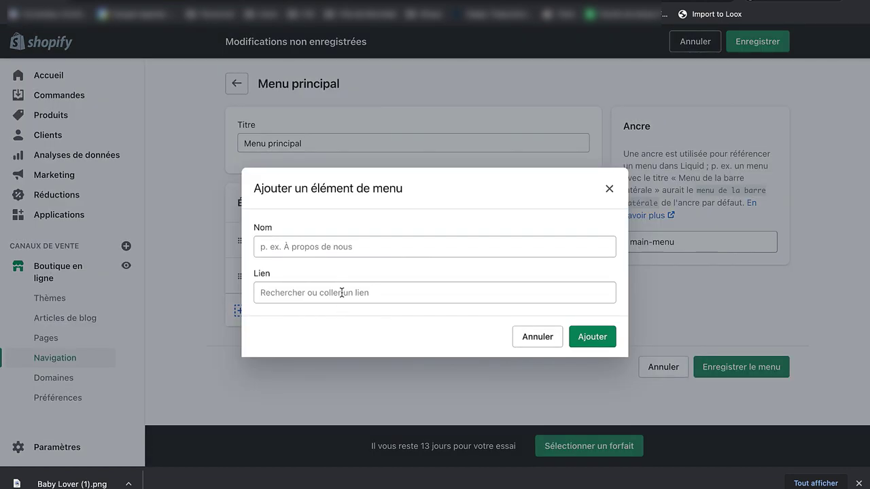
left_click(341, 292)
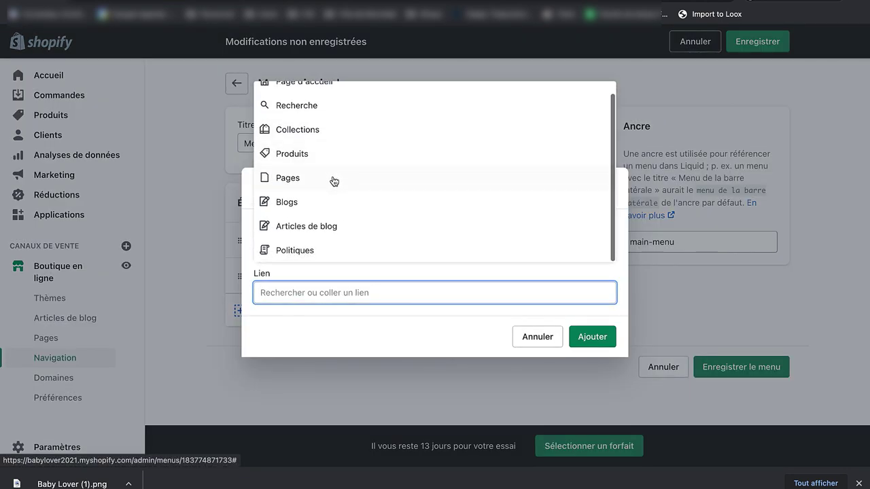
left_click(333, 178)
left_click(315, 226)
left_click(593, 338)
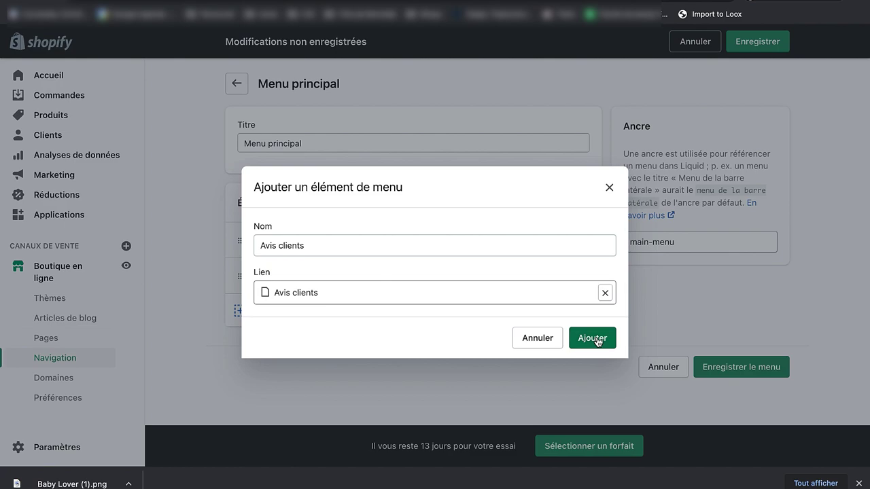
Step: Add a Nous contacter page item, save the main menu, and preview the storefront
left_click(394, 344)
left_click(378, 289)
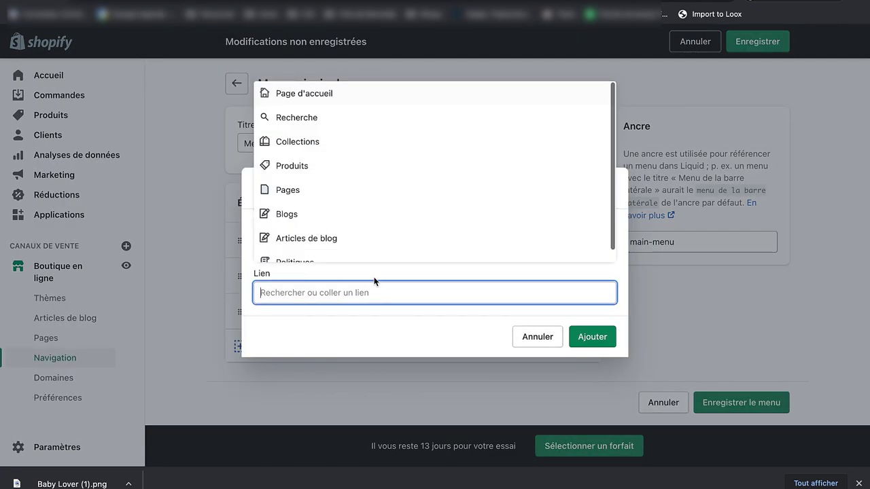
scroll(351, 207, "down", 1)
left_click(327, 179)
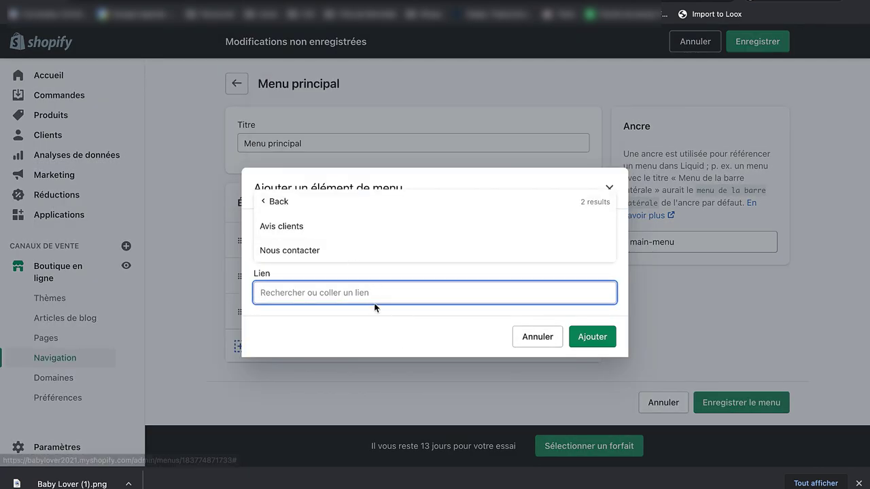
left_click(322, 249)
left_click(590, 337)
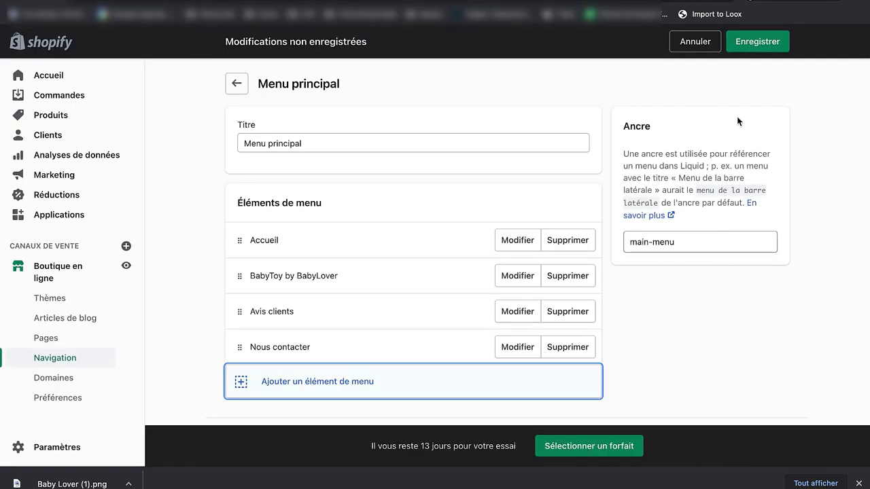
left_click(758, 44)
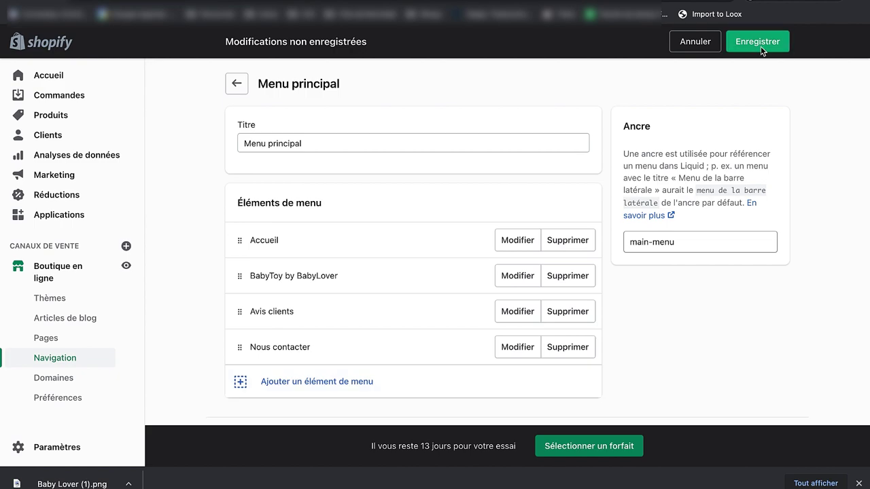
left_click(126, 265)
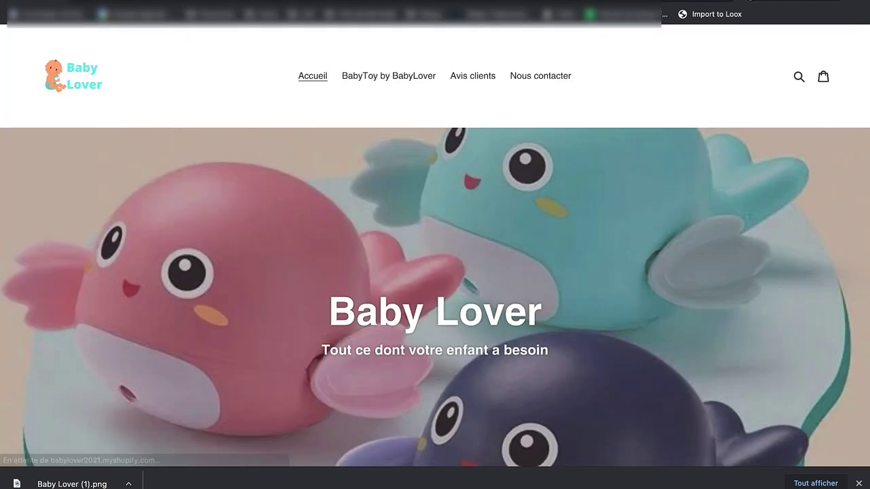
left_click(537, 81)
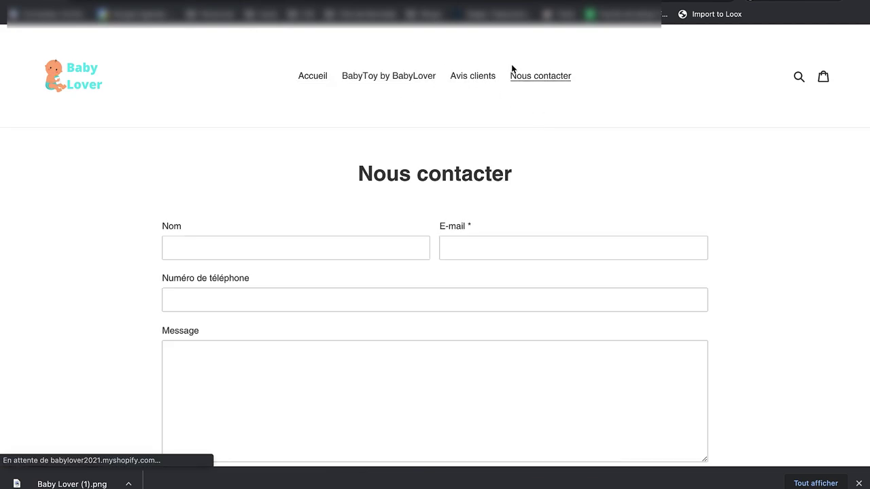
scroll(513, 333, "down", 2)
scroll(513, 332, "up", 2)
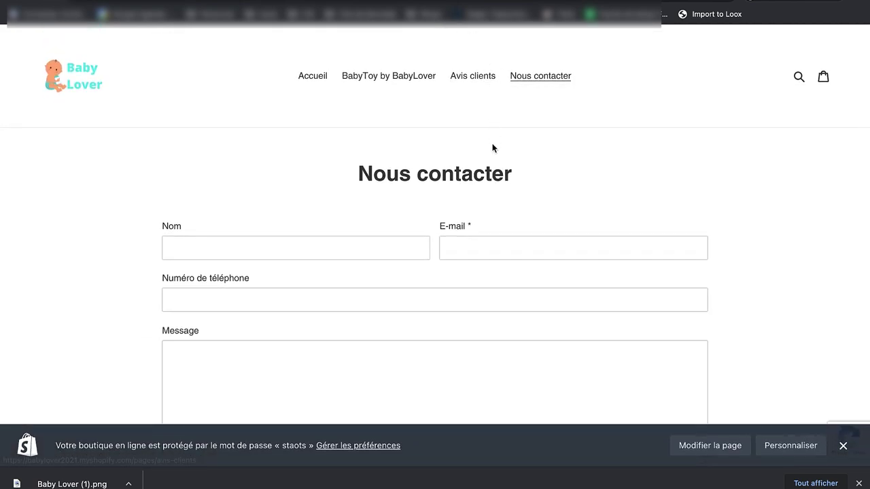
left_click(455, 77)
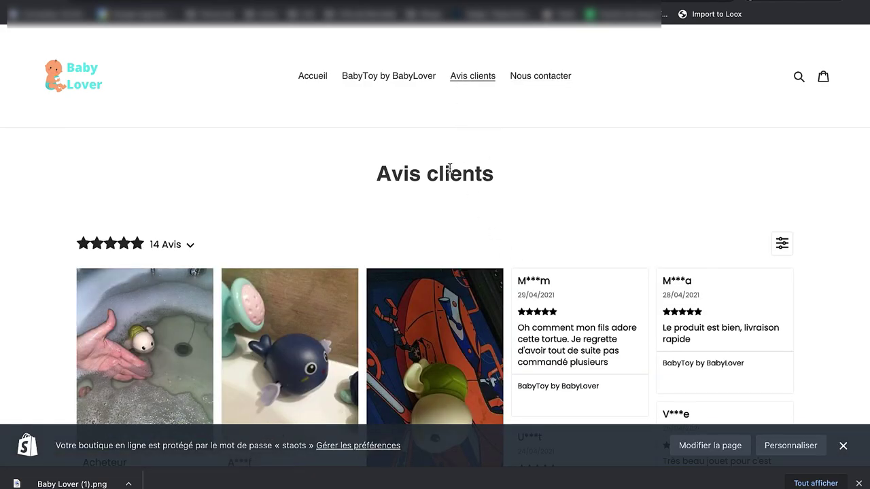
scroll(493, 272, "down", 10)
scroll(489, 286, "up", 10)
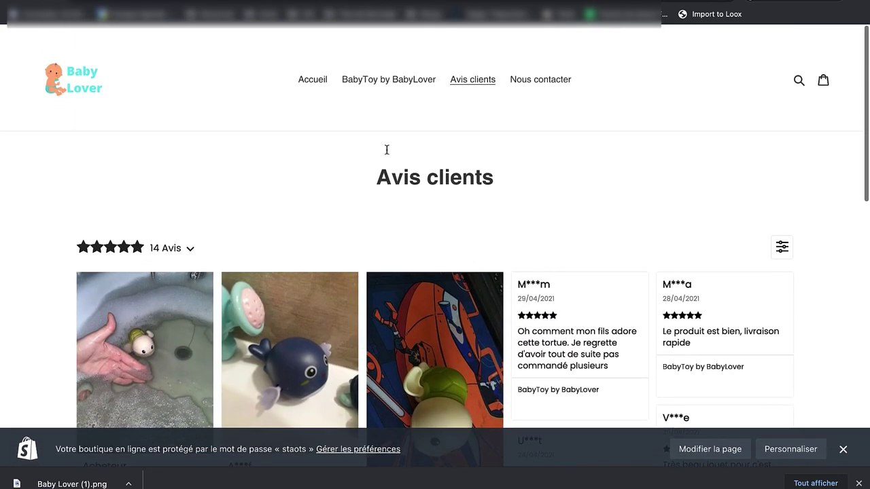
left_click(309, 78)
scroll(411, 53, "down", 20)
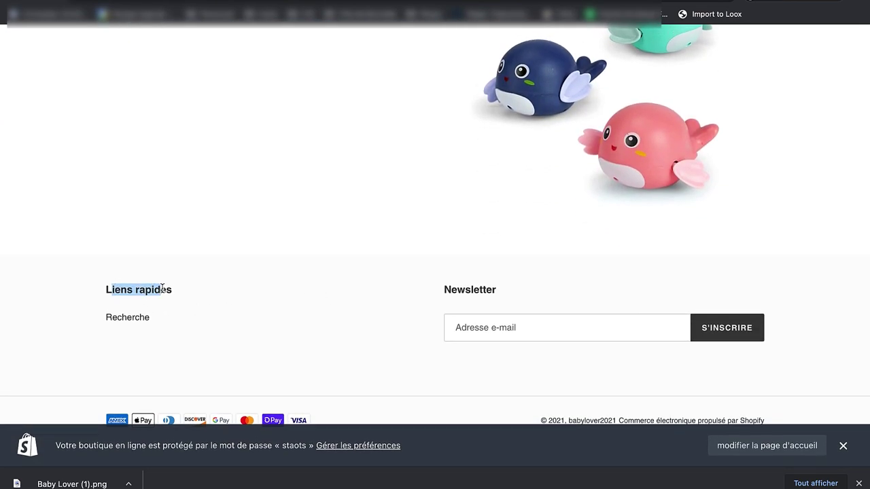
left_click_drag(127, 293, 106, 286)
left_click(114, 281)
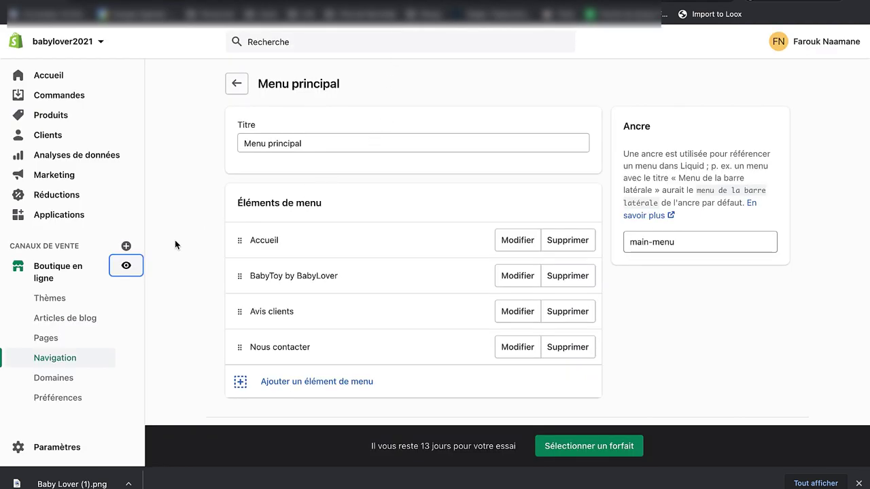
Step: Remove the Recherche item from the Menu pied de page
left_click(91, 360)
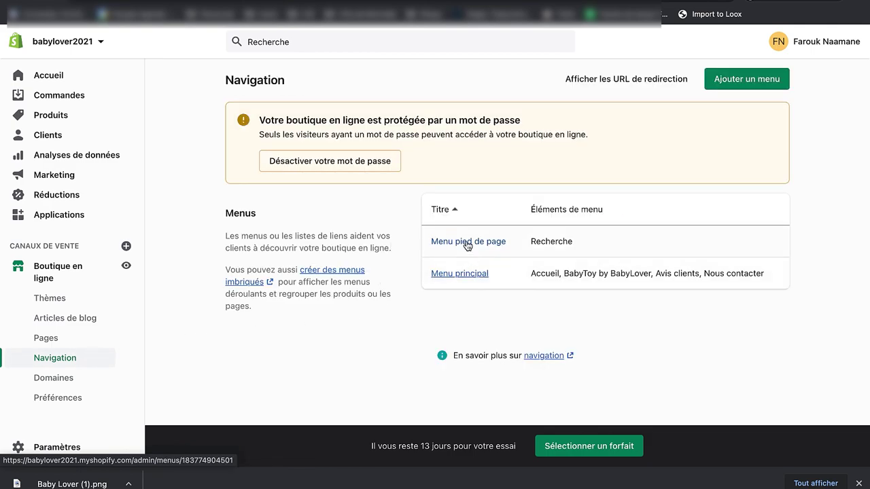
left_click(468, 242)
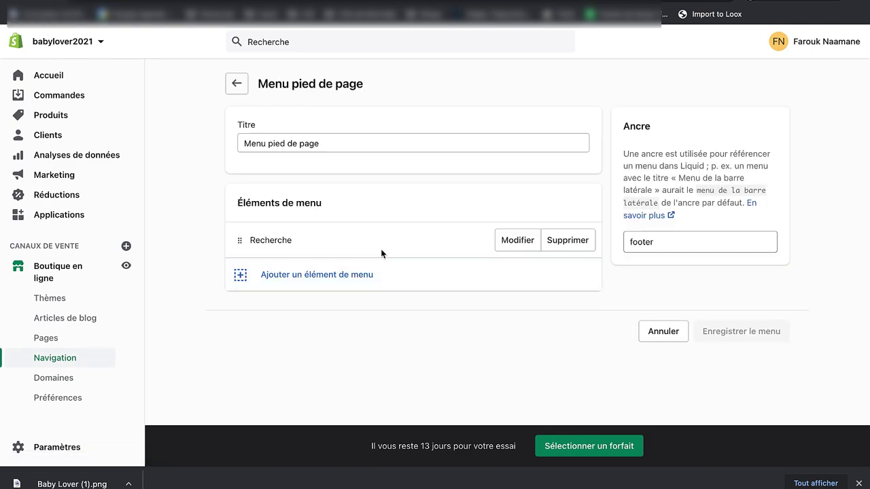
left_click(568, 249)
left_click(588, 156)
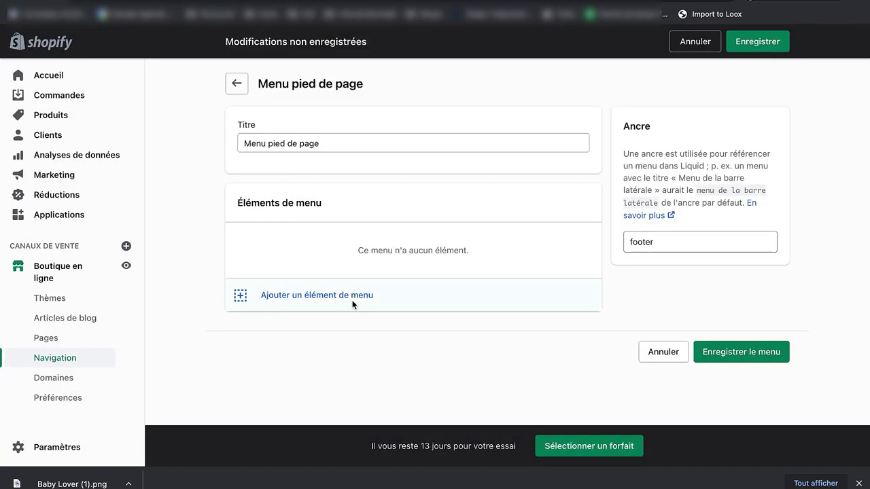
Step: Add a 'Politique de confidentialité' footer item linking to the Privacy Policy
left_click(353, 304)
left_click(350, 294)
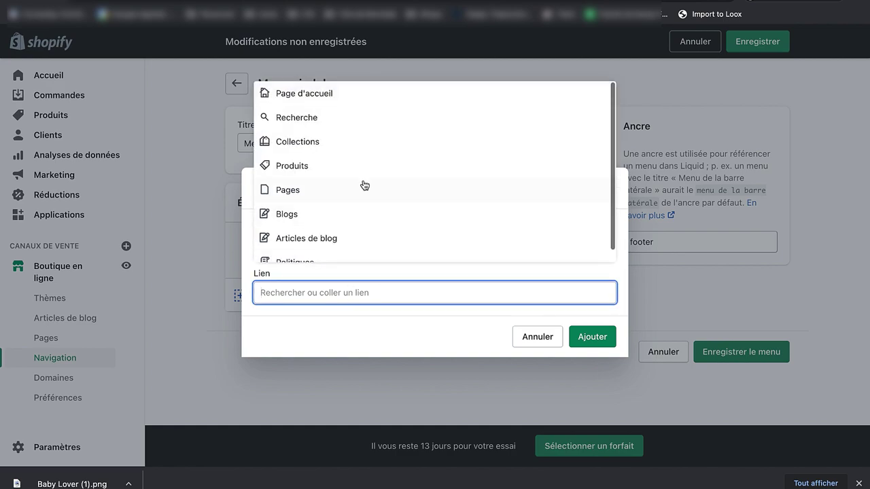
left_click(338, 252)
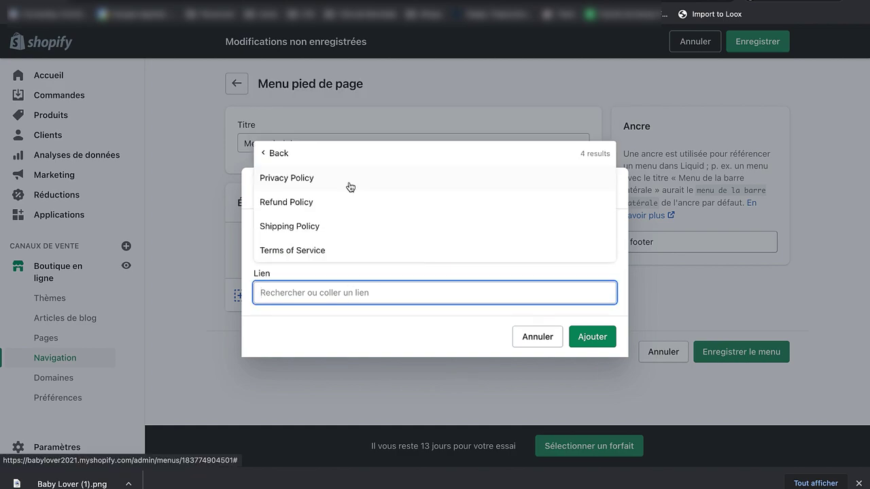
left_click(350, 186)
type("Pol")
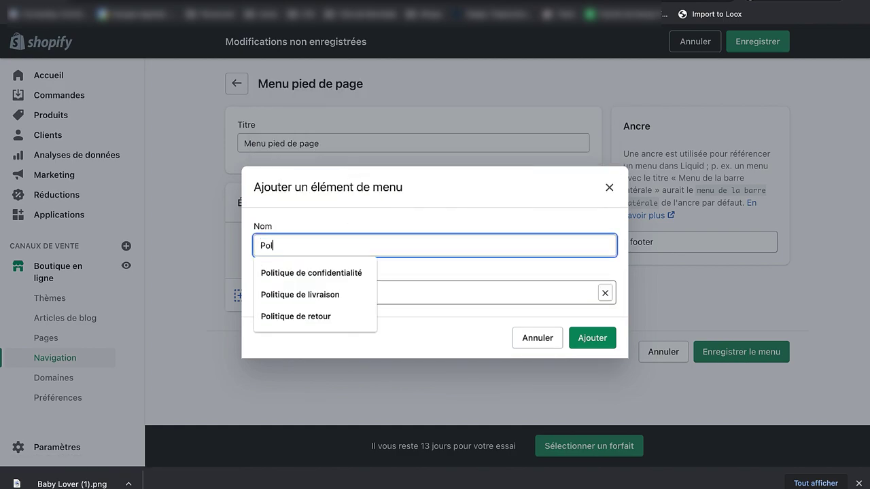
key("Down")
key("Return")
left_click(602, 338)
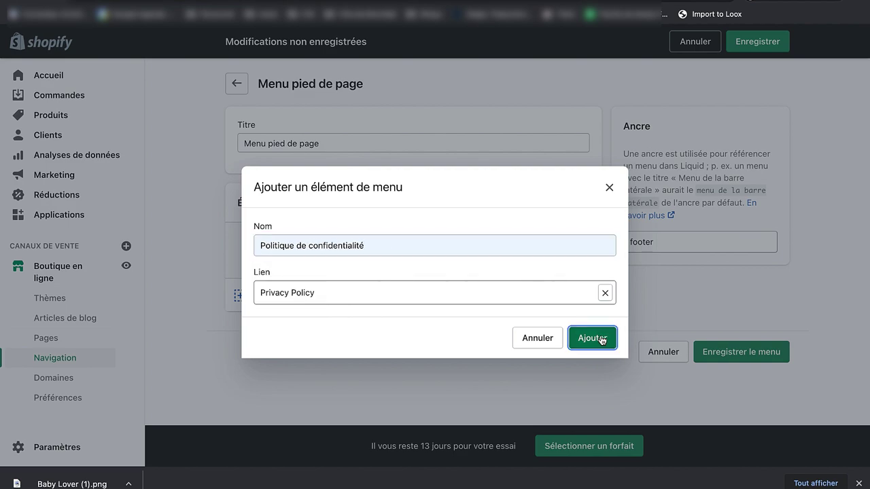
Step: Add a 'Politique de retour' footer item linking to the Refund Policy
left_click(306, 272)
left_click(322, 291)
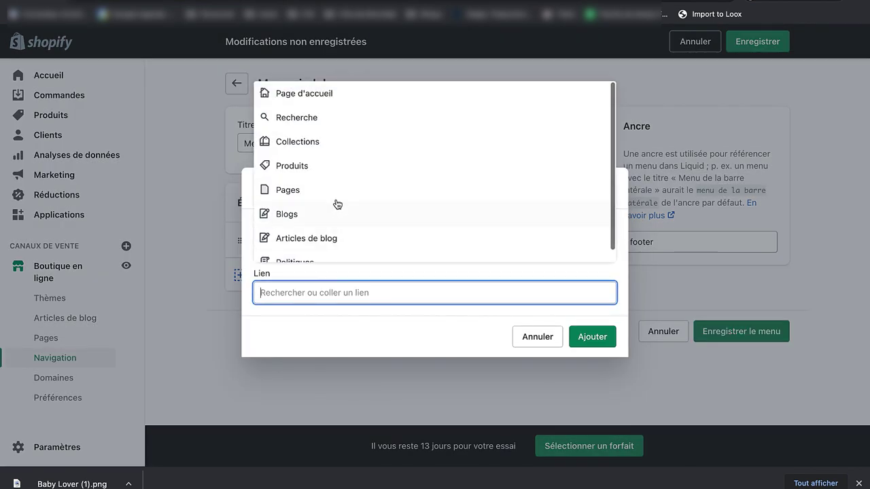
left_click(335, 201)
left_click(264, 202)
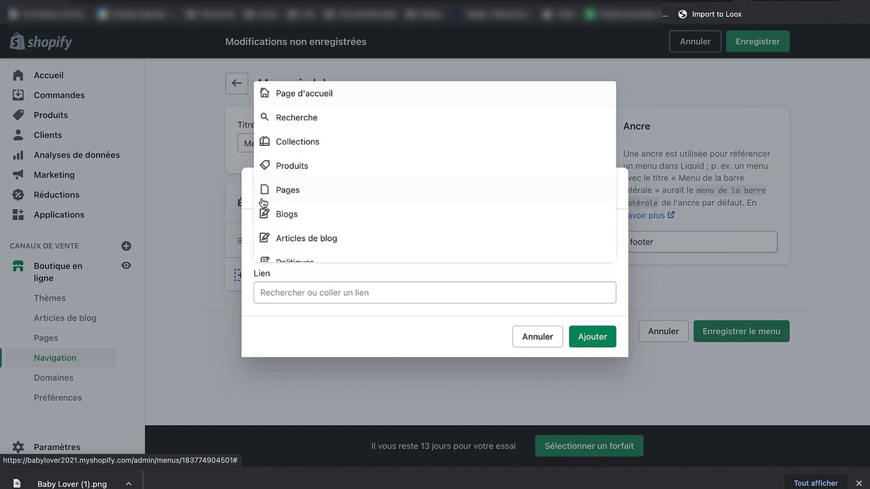
scroll(331, 224, "down", 1)
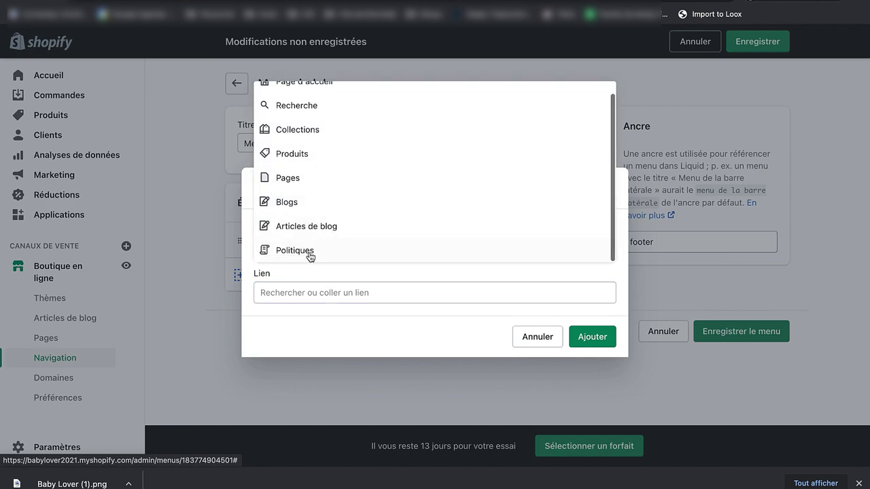
left_click(320, 248)
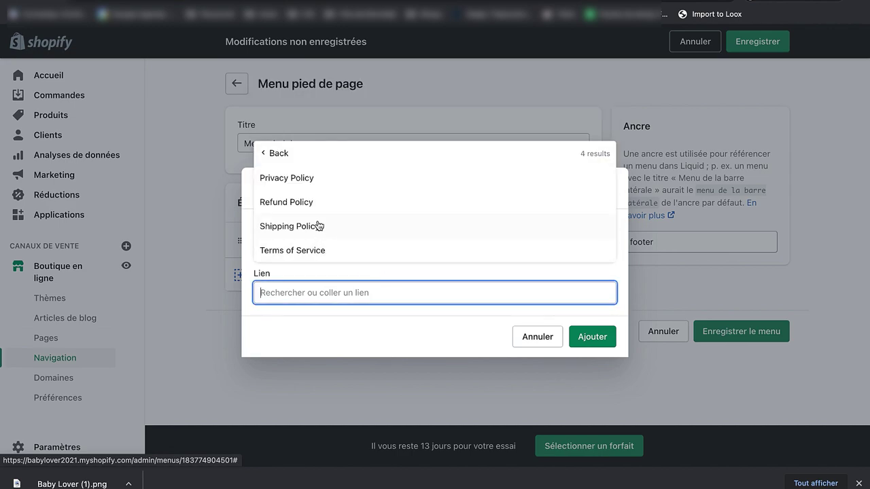
left_click(309, 203)
type("P")
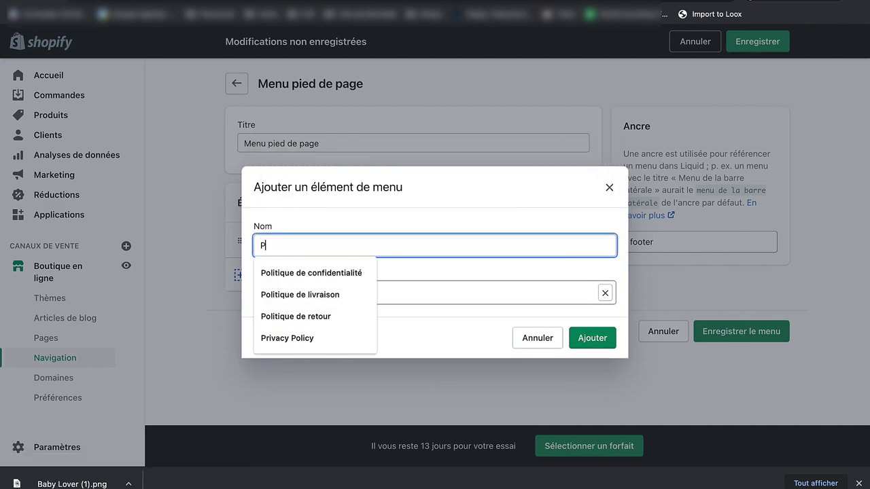
type("olitique de retour")
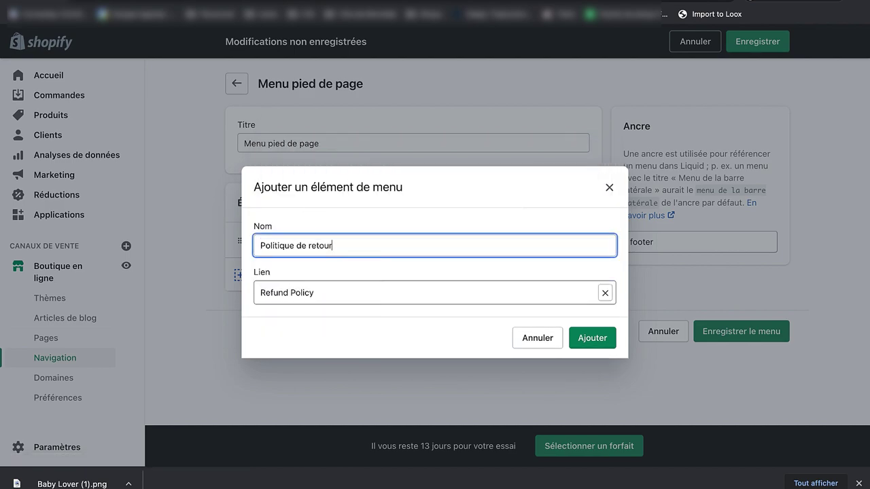
left_click(608, 338)
Step: Add a 'Conditions d'utilisation' footer item linking to the Terms of Service
left_click(314, 311)
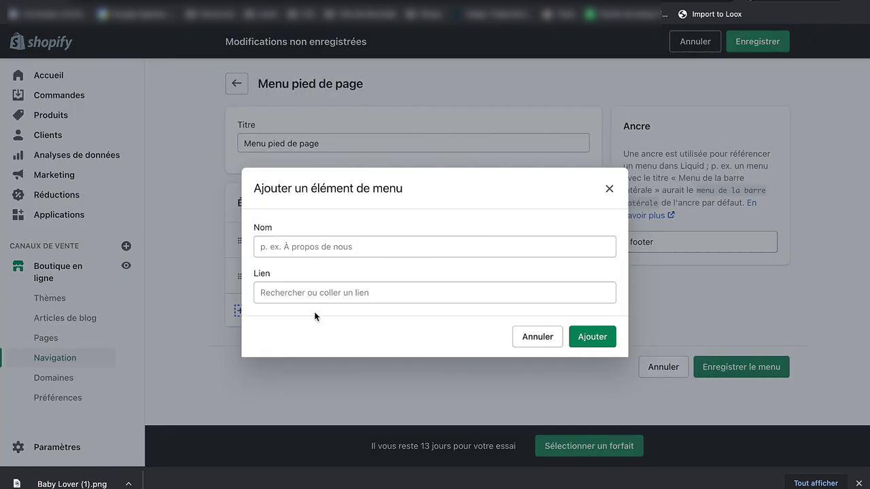
left_click(332, 283)
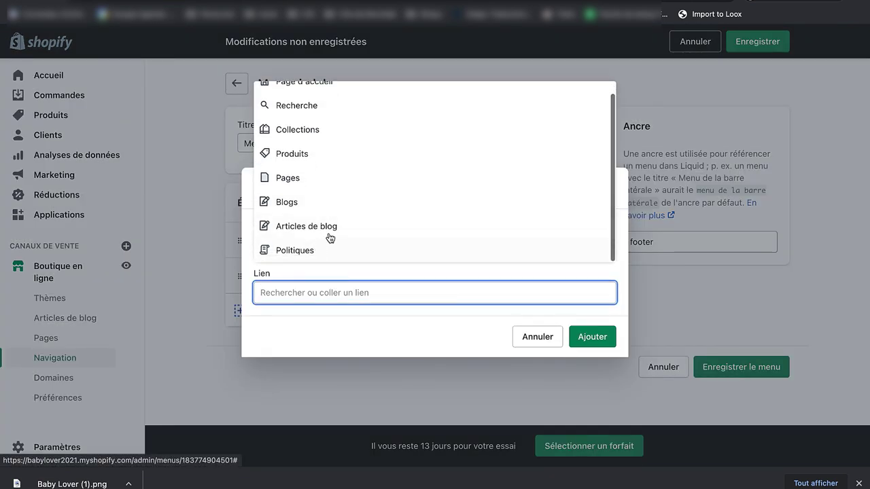
left_click(338, 252)
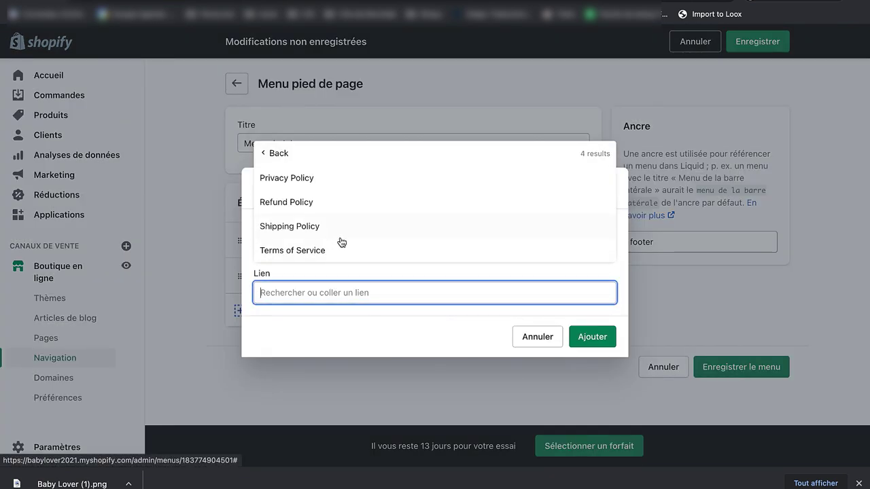
left_click(341, 249)
type("Conditions d'utilisation")
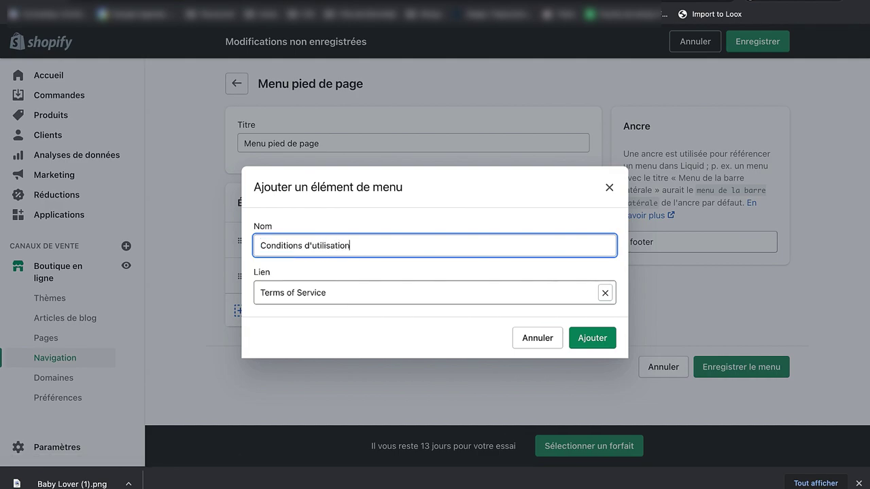
left_click(582, 336)
Step: Add a 'Politique de livraison' footer item linking to the Shipping Policy
left_click(324, 360)
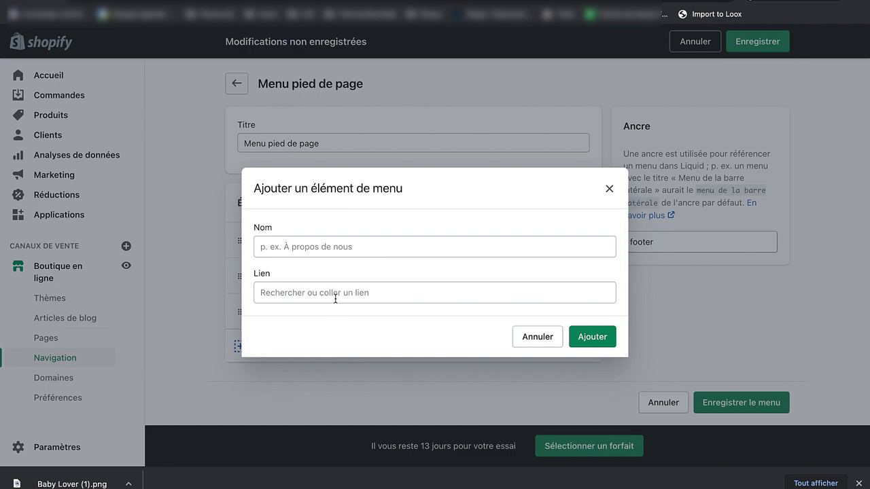
left_click(333, 297)
scroll(342, 229, "down", 1)
left_click(330, 249)
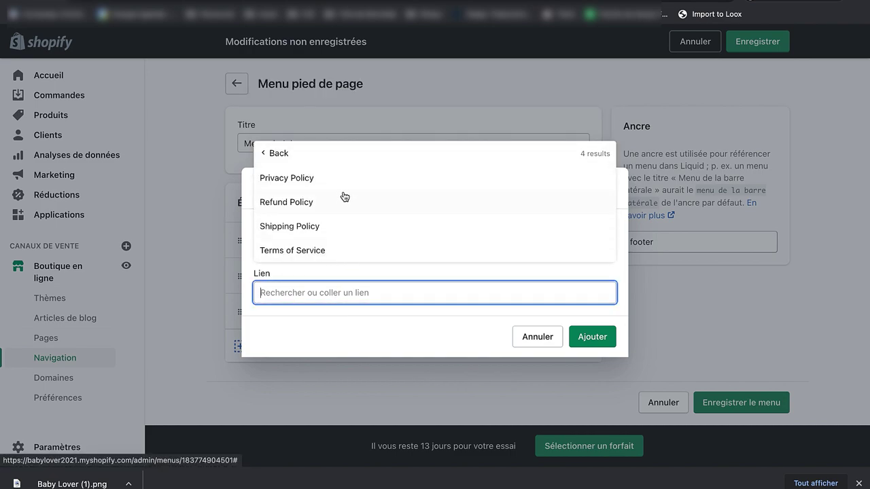
left_click_drag(344, 197, 310, 229)
type("P")
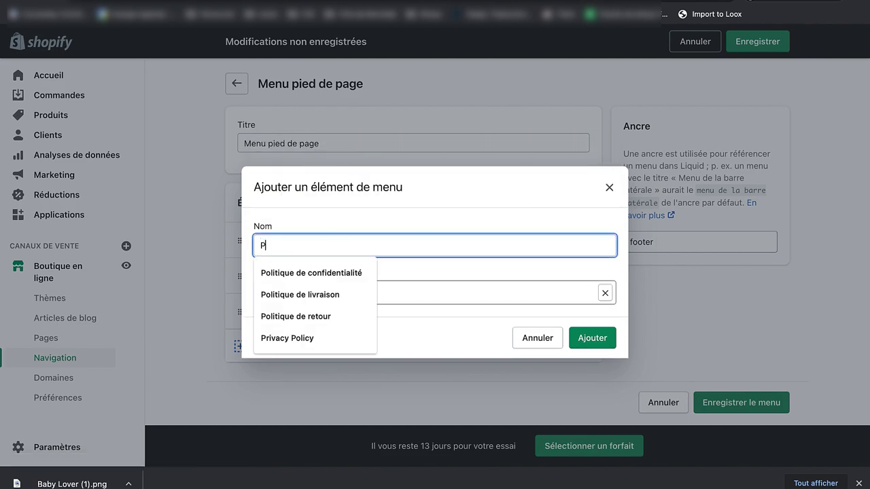
type("olti")
key("BackSpace")
key("BackSpace")
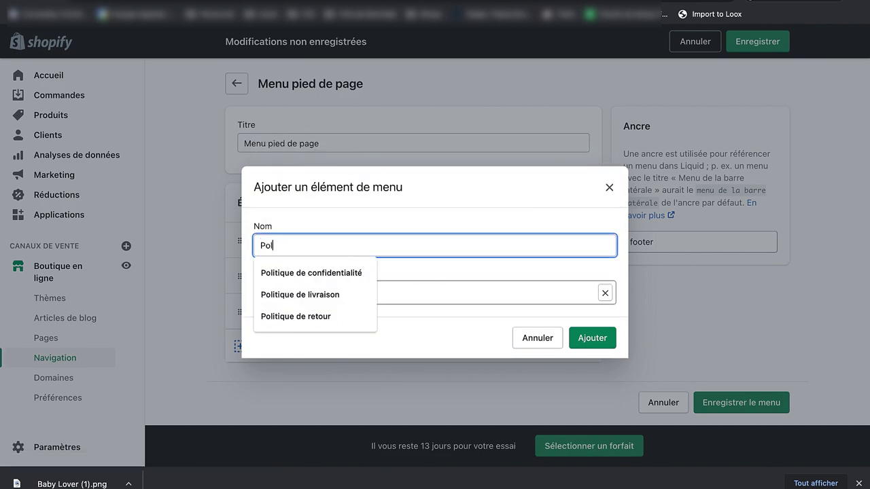
type("itique de livraison")
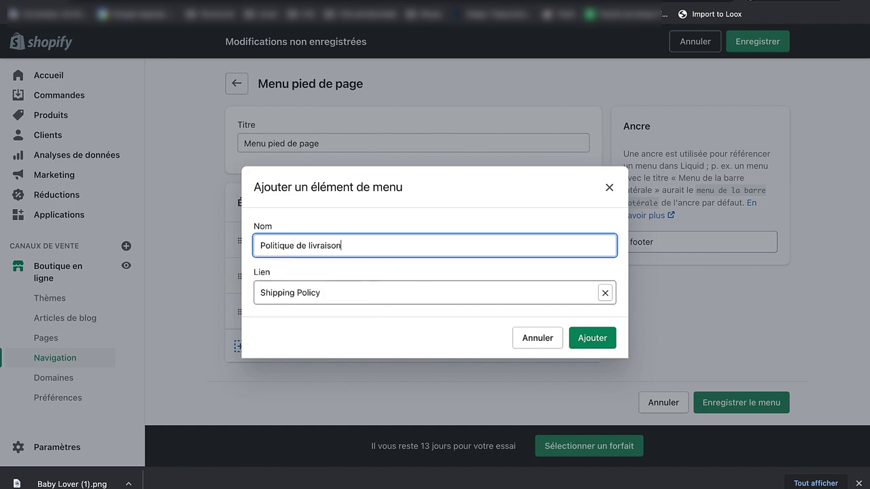
left_click(595, 337)
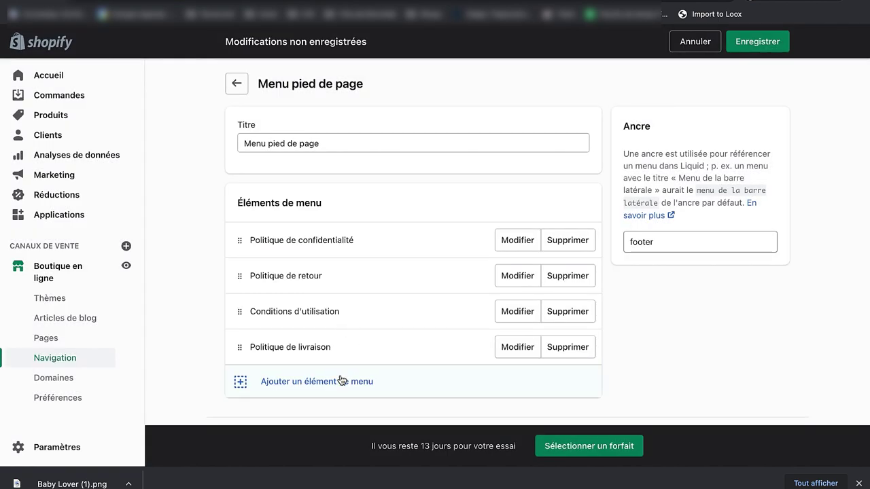
Step: Add a Nous contacter page item to the footer menu and save it
left_click(375, 381)
left_click(338, 294)
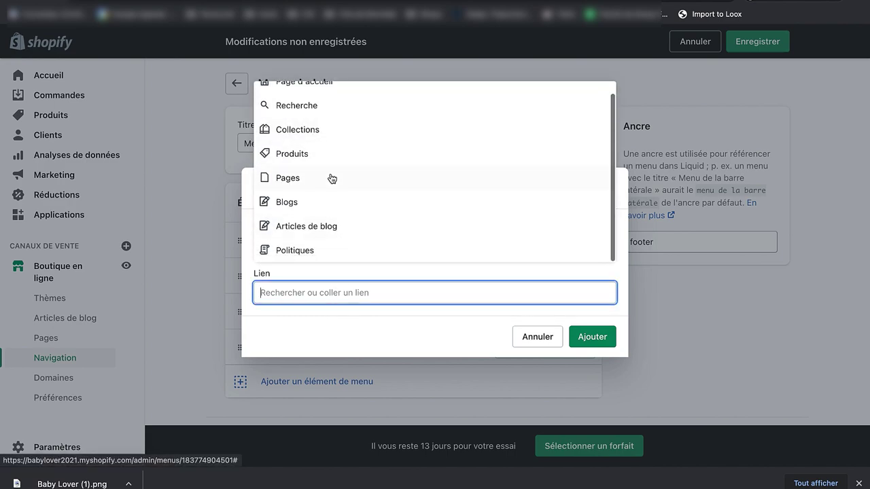
scroll(332, 178, "up", 1)
scroll(333, 204, "down", 1)
left_click(350, 185)
left_click(326, 250)
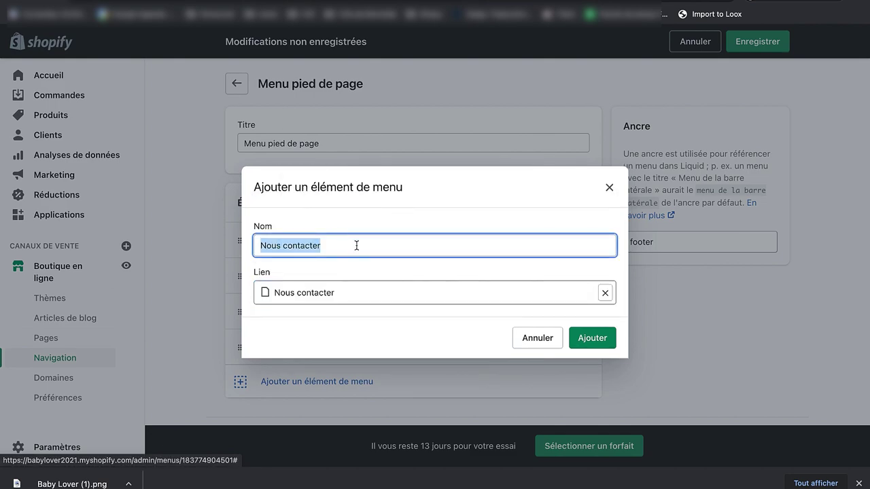
left_click(588, 336)
scroll(252, 373, "down", 1)
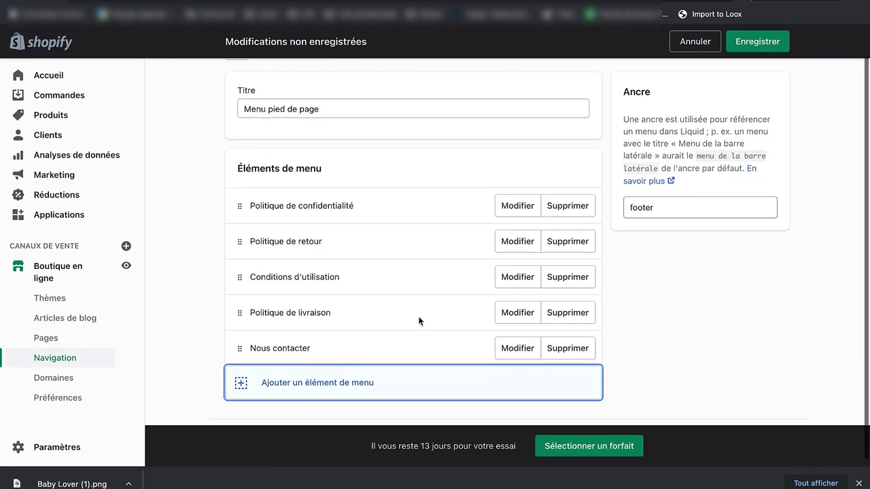
left_click(757, 42)
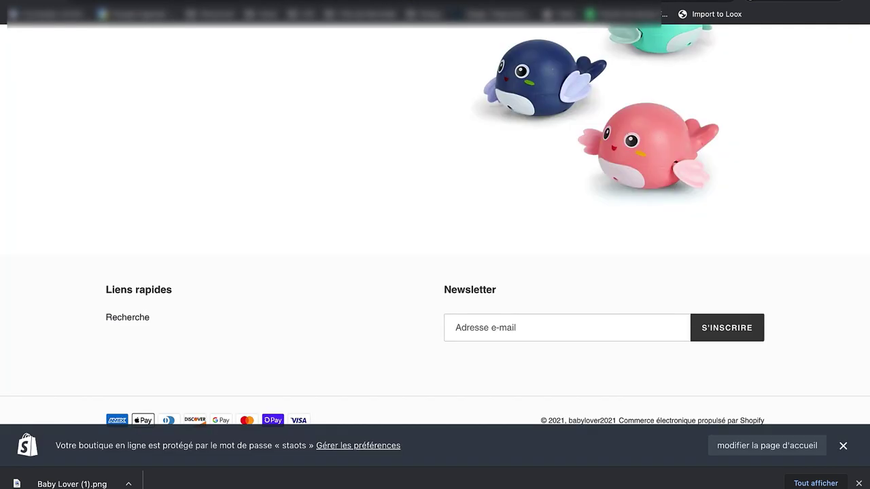
Step: Reload the storefront home page and scroll down to the footer
scroll(503, 192, "up", 10)
key("ctrl+r")
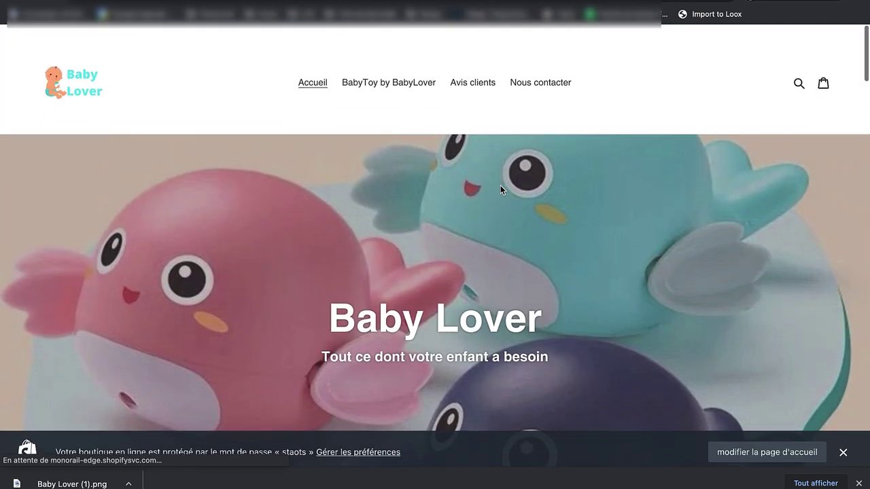
left_click(301, 77)
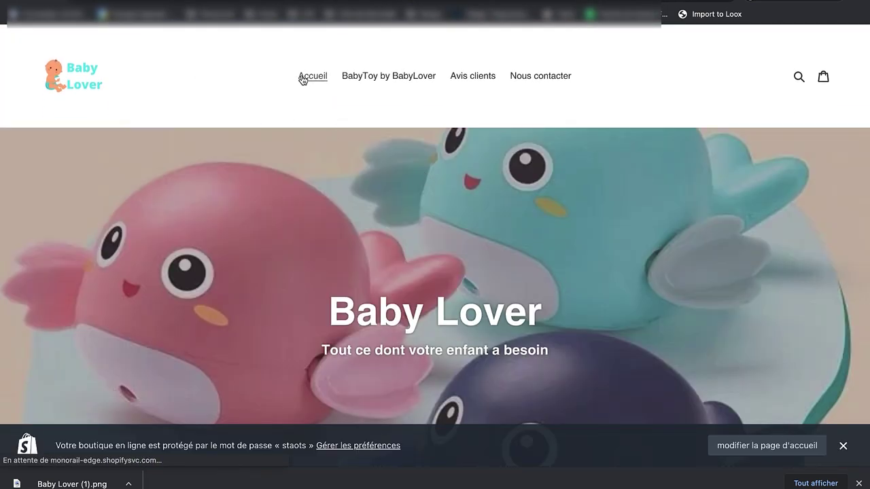
scroll(574, 344, "down", 3)
scroll(574, 344, "down", 20)
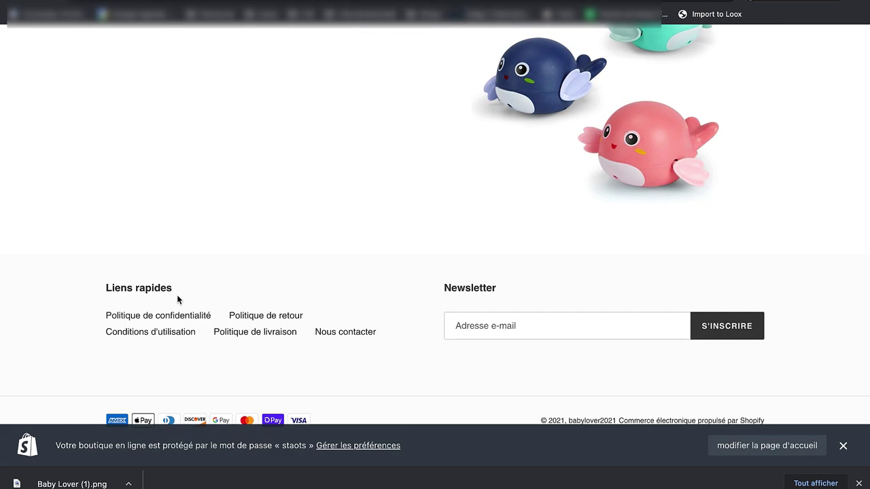
Step: Confirm the Liens rapides footer lists all five links, then return to the Canva Baby Lover design
left_click_drag(174, 291, 108, 288)
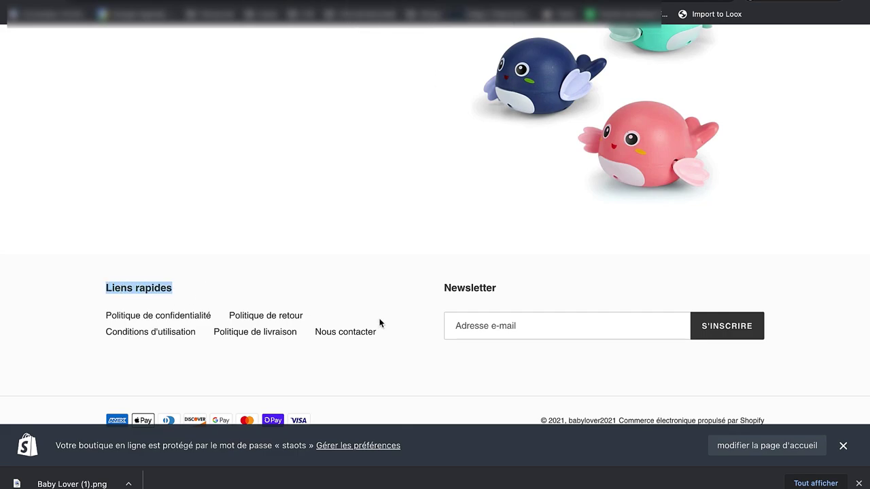
left_click(528, 378)
scroll(528, 378, "up", 15)
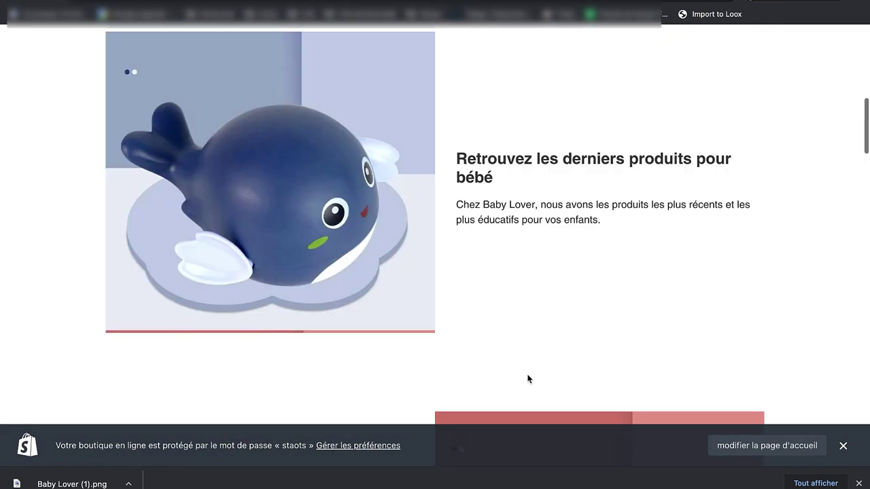
scroll(527, 378, "up", 9)
scroll(727, 190, "down", 6)
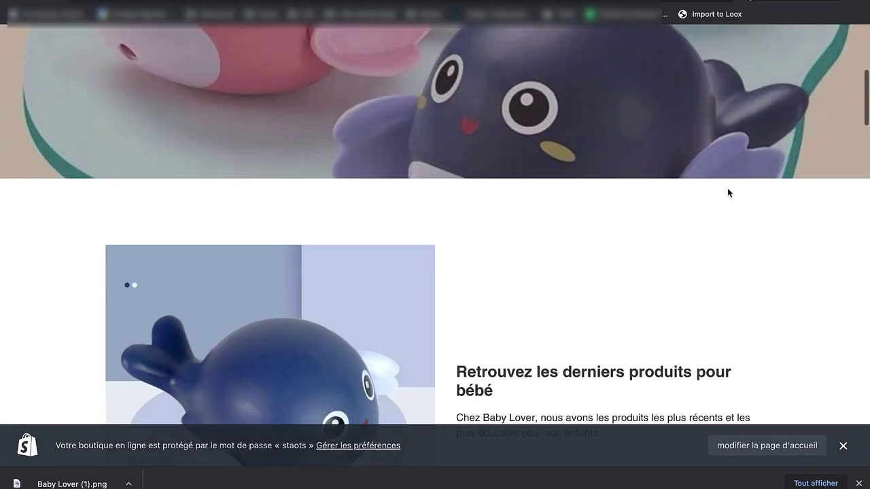
scroll(727, 192, "down", 20)
scroll(727, 192, "up", 20)
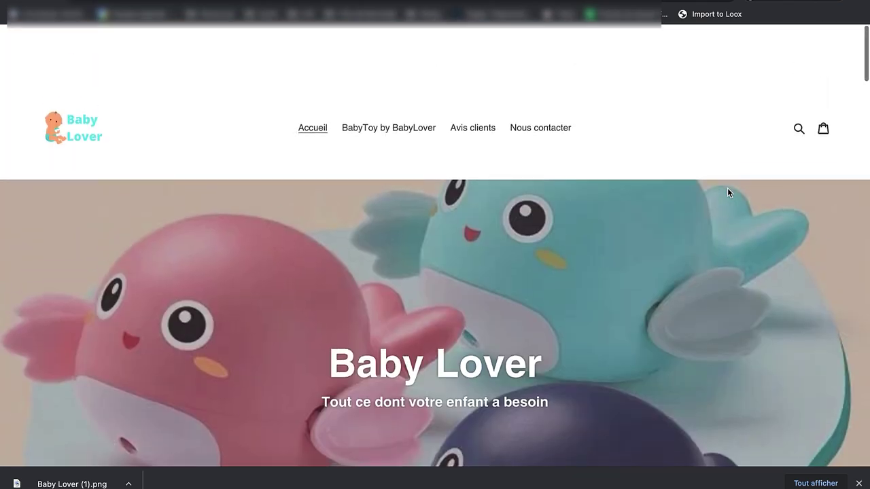
scroll(727, 192, "down", 10)
scroll(727, 192, "up", 10)
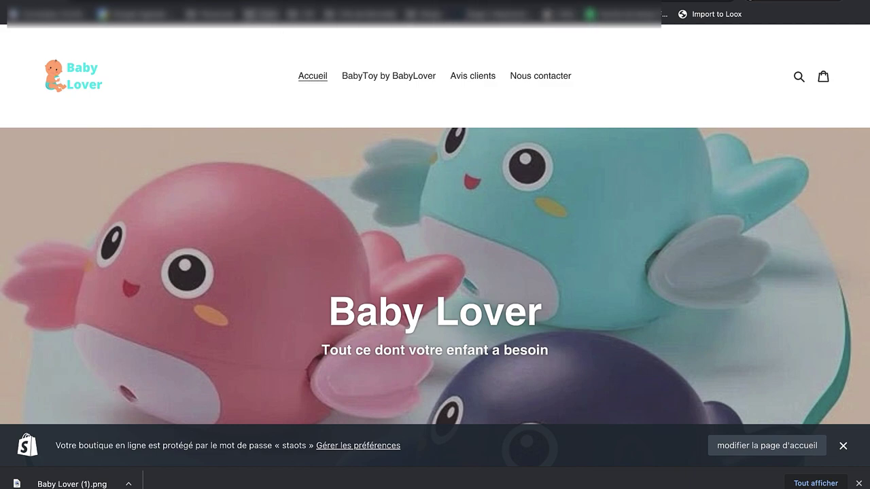
key("ctrl+Tab")
left_click(57, 44)
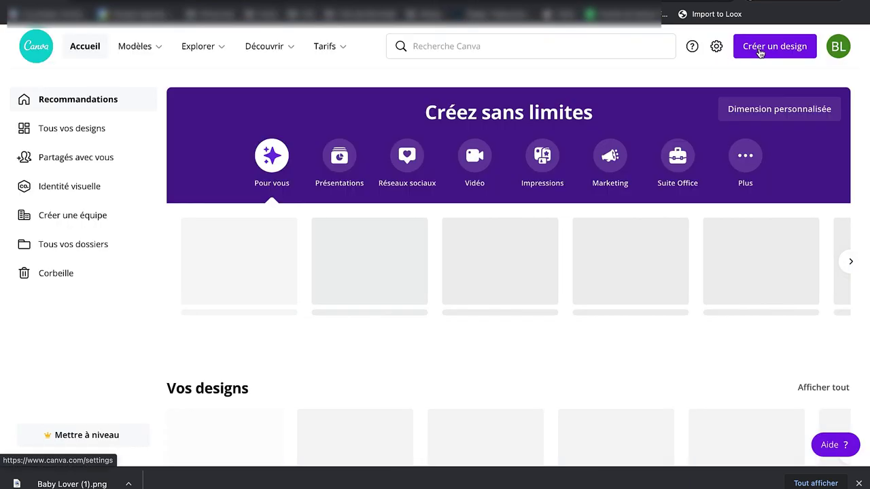
left_click(769, 46)
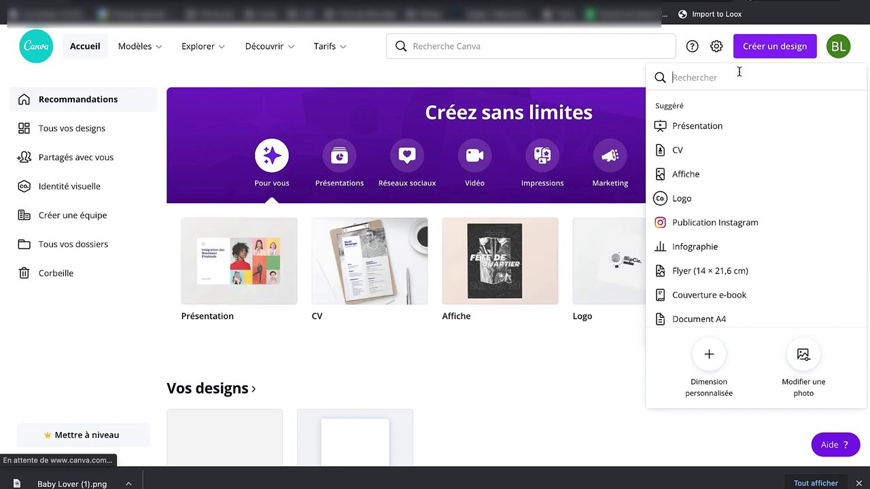
type("favico")
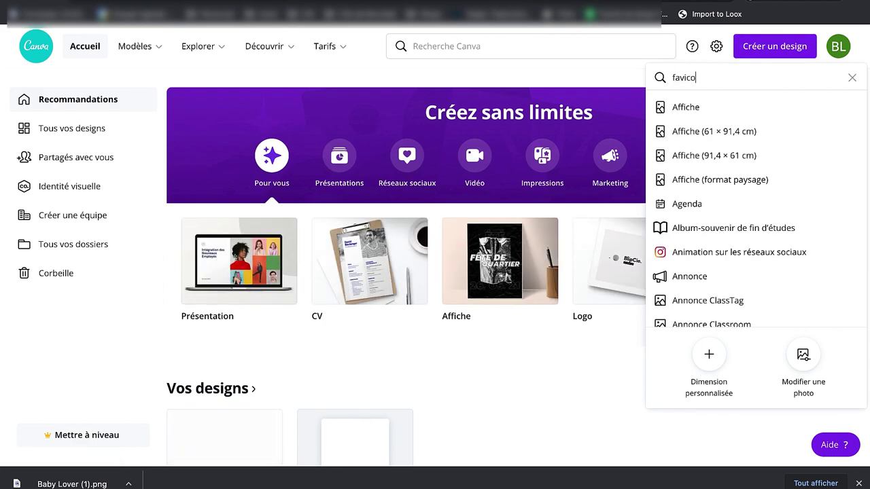
type("n")
key("ctrl+a")
key("BackSpace")
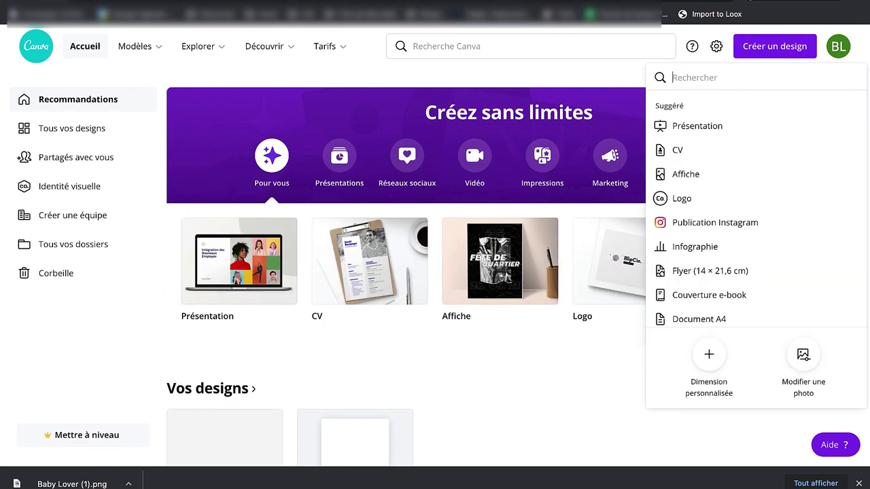
type("favi")
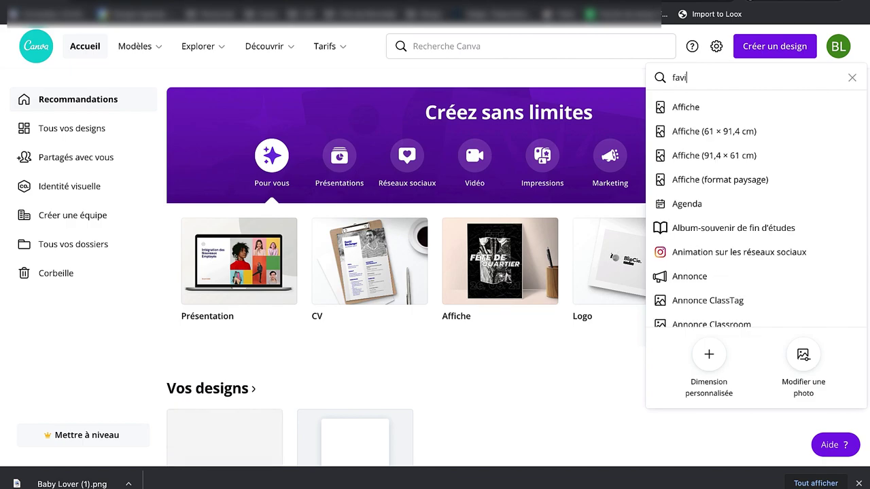
type("cone")
key("ctrl+a")
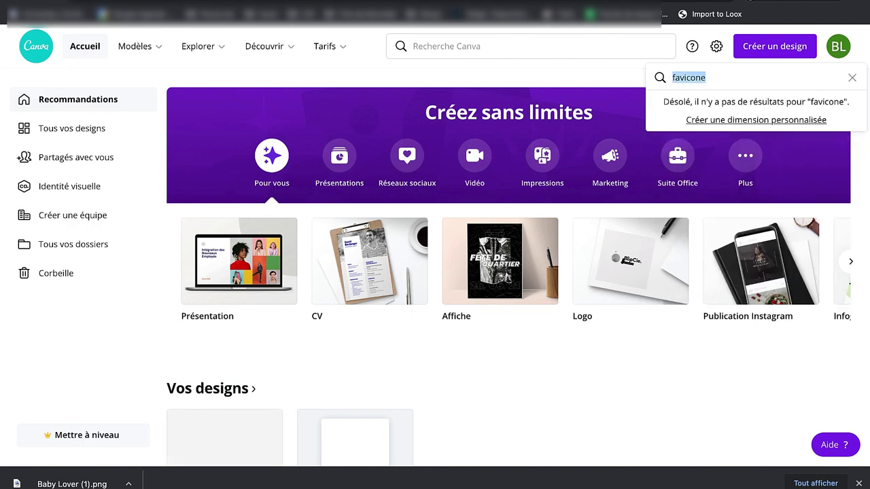
key("BackSpace")
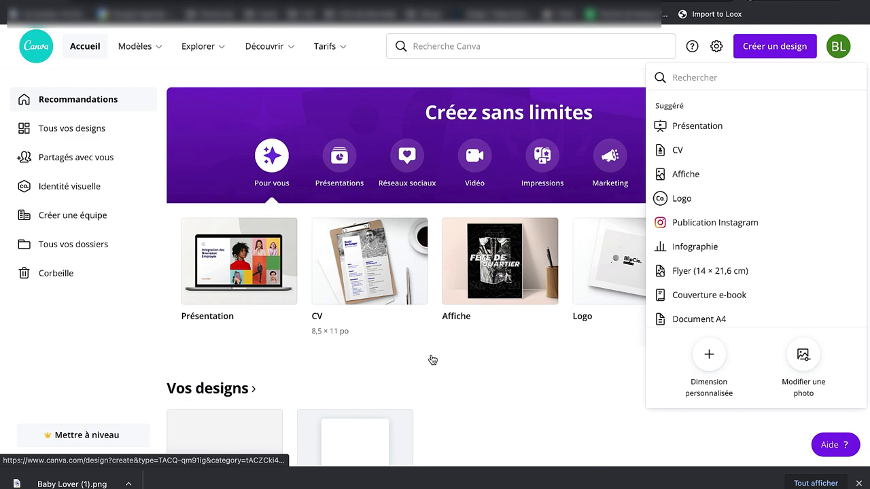
left_click(438, 374)
scroll(438, 374, "down", 4)
scroll(210, 167, "up", 4)
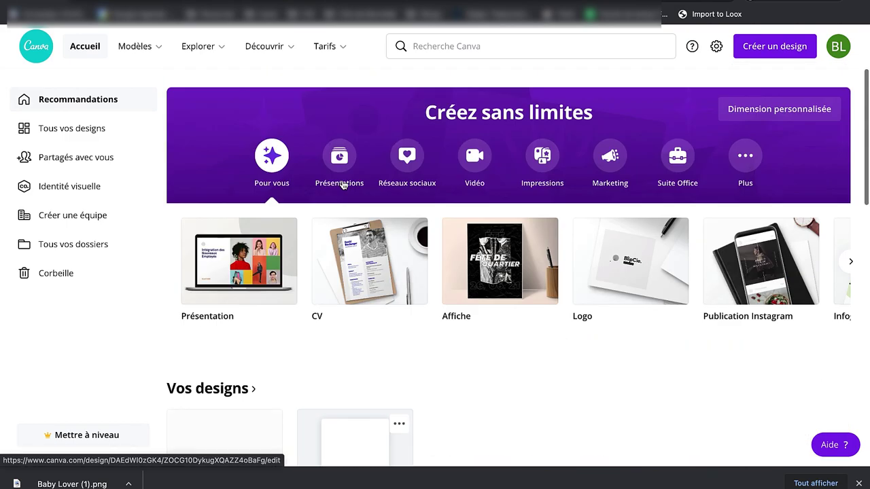
left_click(760, 54)
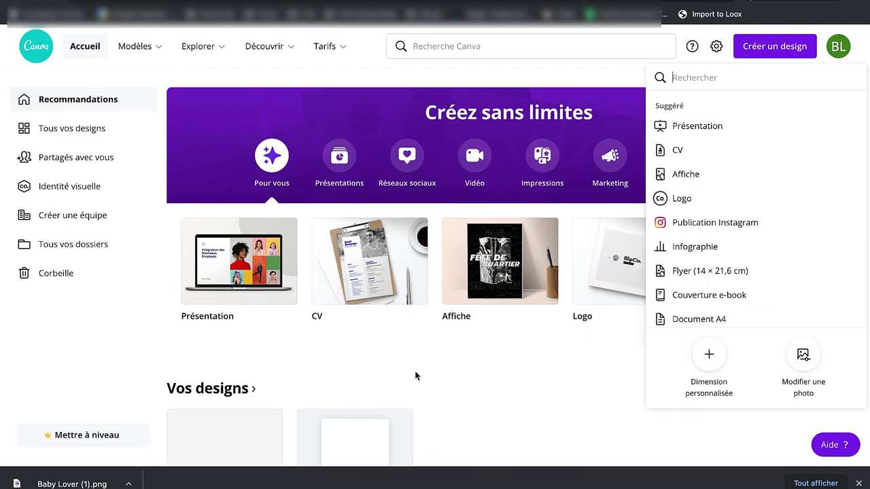
left_click(415, 375)
scroll(231, 335, "down", 2)
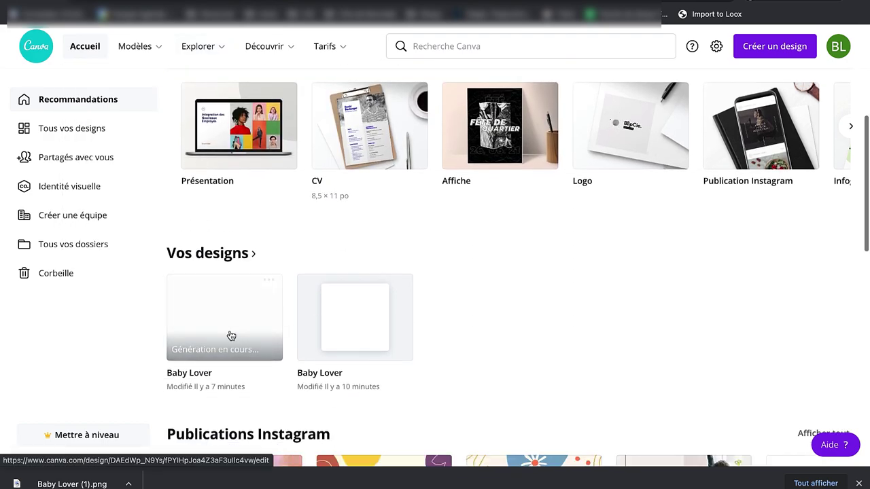
left_click(231, 336)
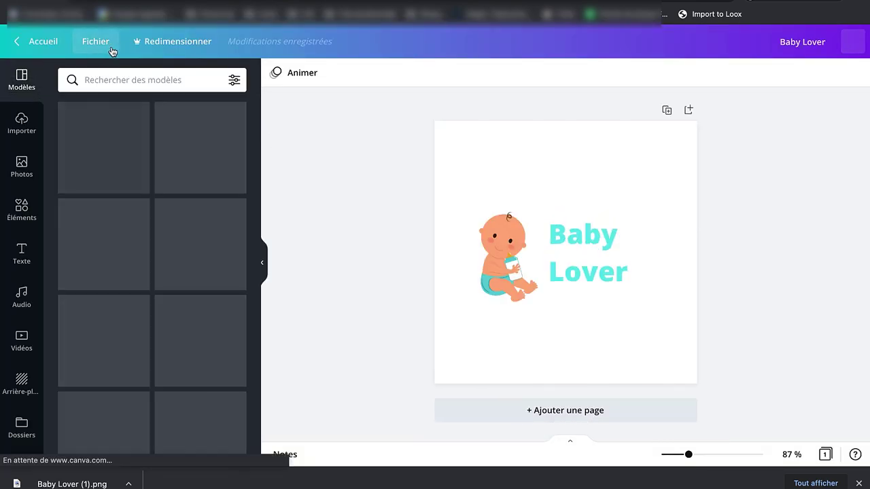
Step: Duplicate the Baby Lover design, delete its text, and enlarge and centre the baby illustration
left_click(112, 45)
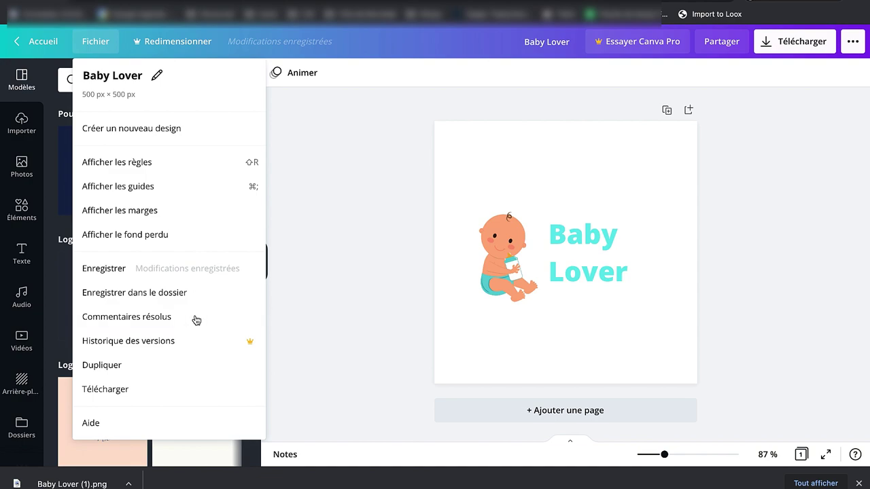
left_click(153, 365)
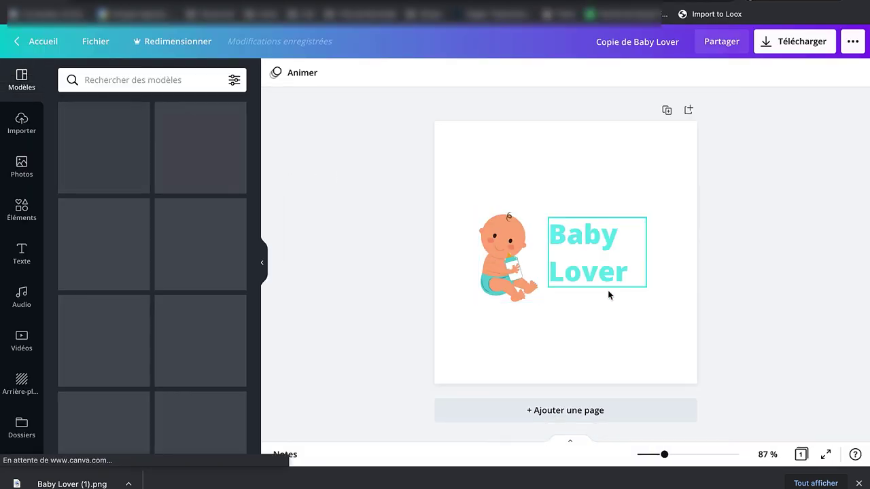
left_click(574, 250)
left_click(575, 250)
key("BackSpace")
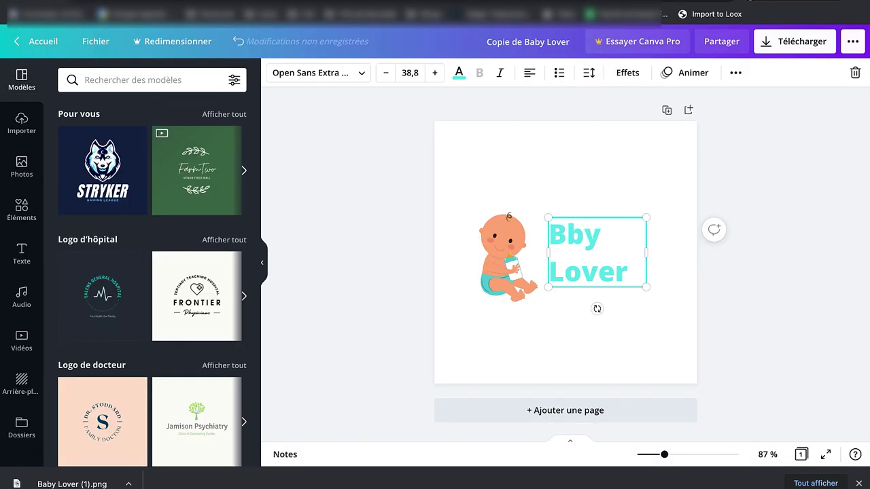
left_click(637, 298)
left_click(588, 268)
key("Delete")
left_click_drag(508, 238, 566, 244)
left_click_drag(536, 217, 413, 128)
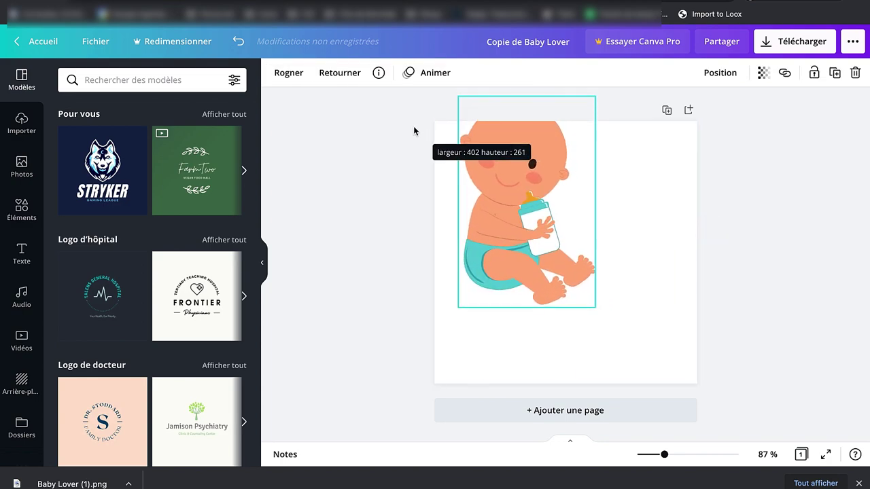
left_click_drag(574, 245, 586, 253)
Step: Download the baby-only copy as a PNG and recheck the download options for transparency
left_click(700, 250)
left_click(794, 42)
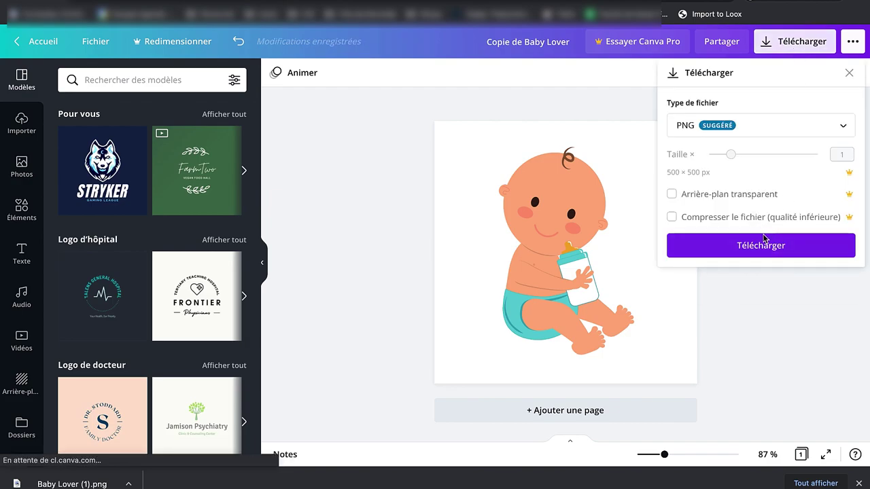
left_click(760, 247)
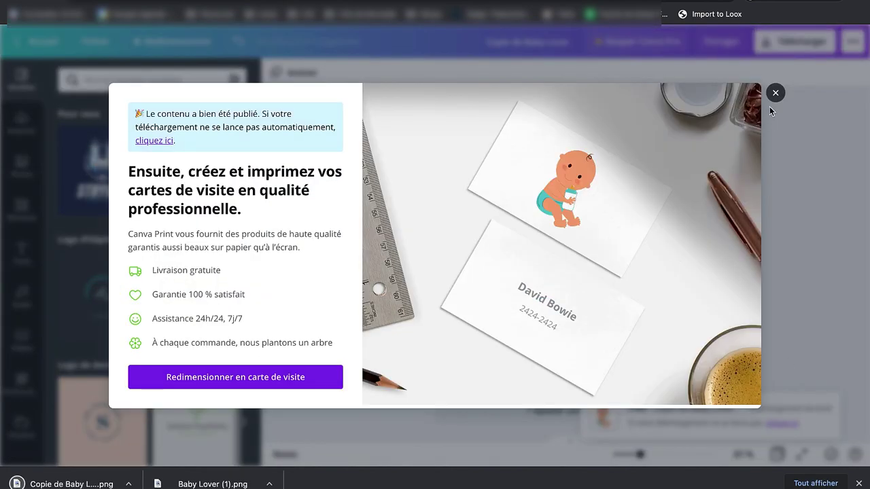
left_click(774, 91)
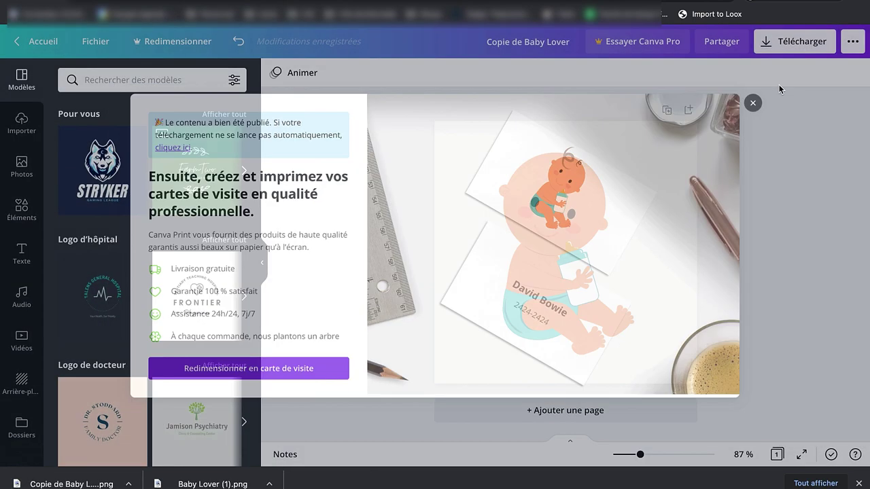
left_click(789, 38)
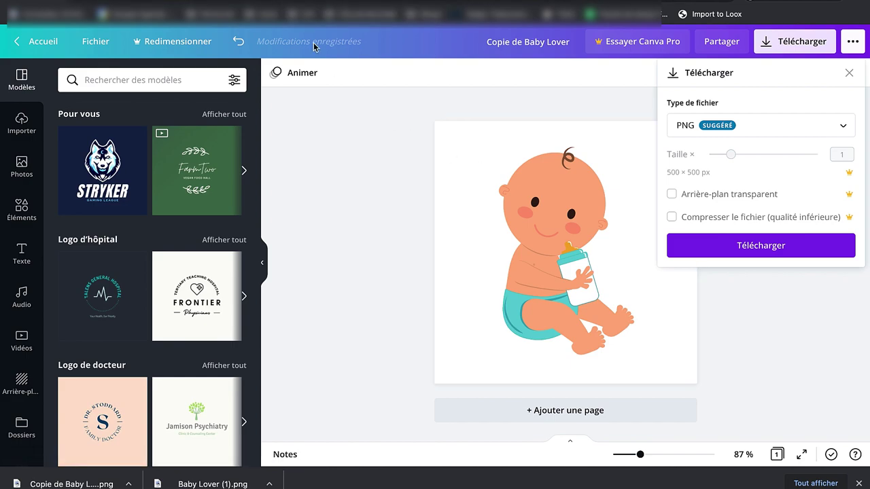
left_click(367, 205)
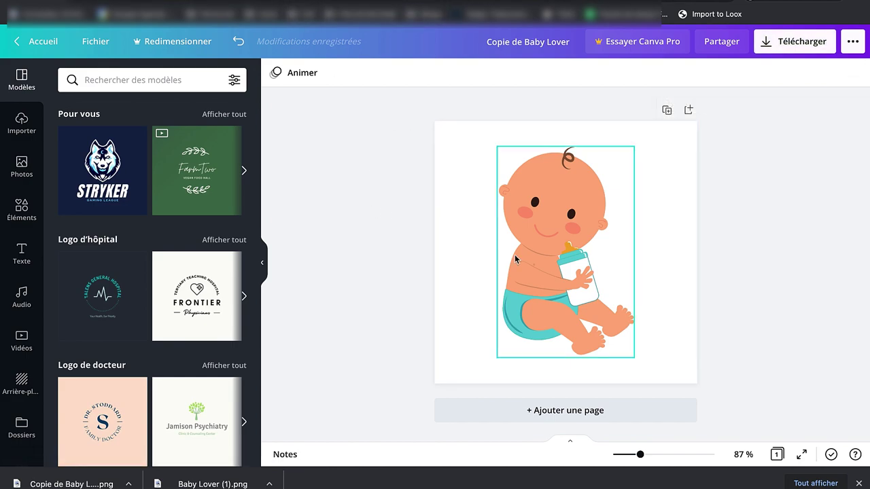
key("ctrl+shift+n")
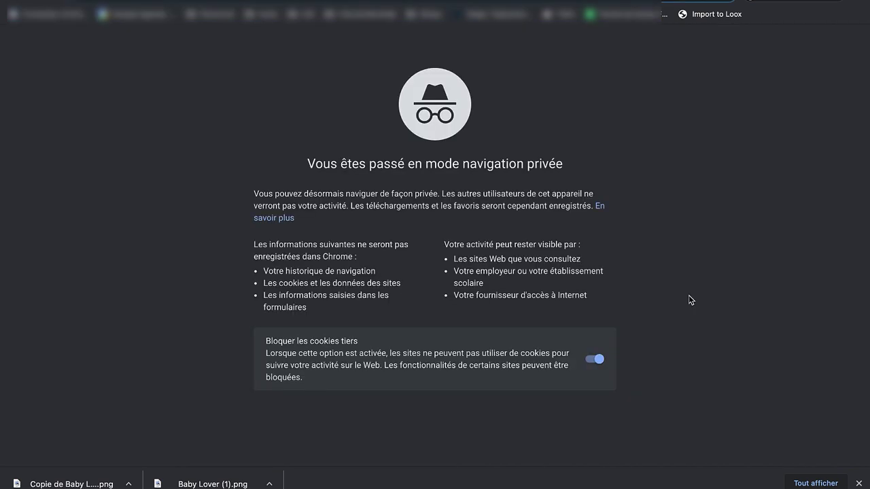
Step: Search the web for a background remover and open remove.bg from the results
type("outil linguistique")
key("Return")
key("ctrl+v")
key("Return")
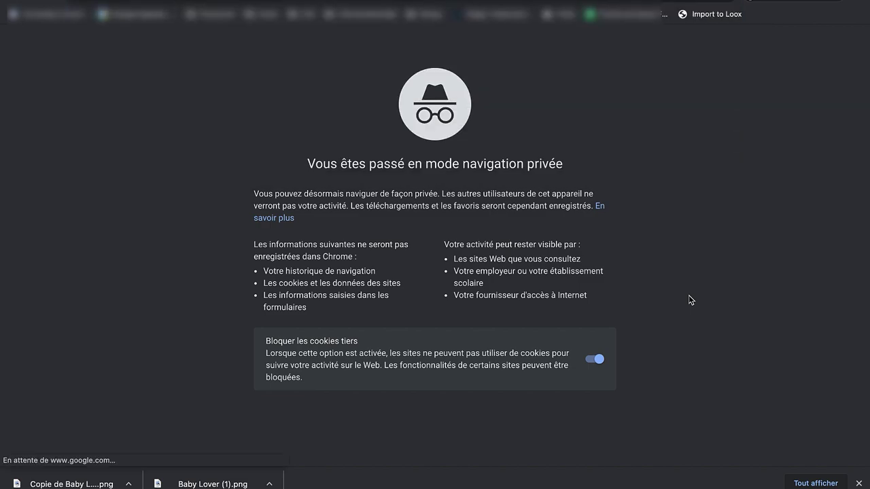
scroll(327, 299, "down", 1)
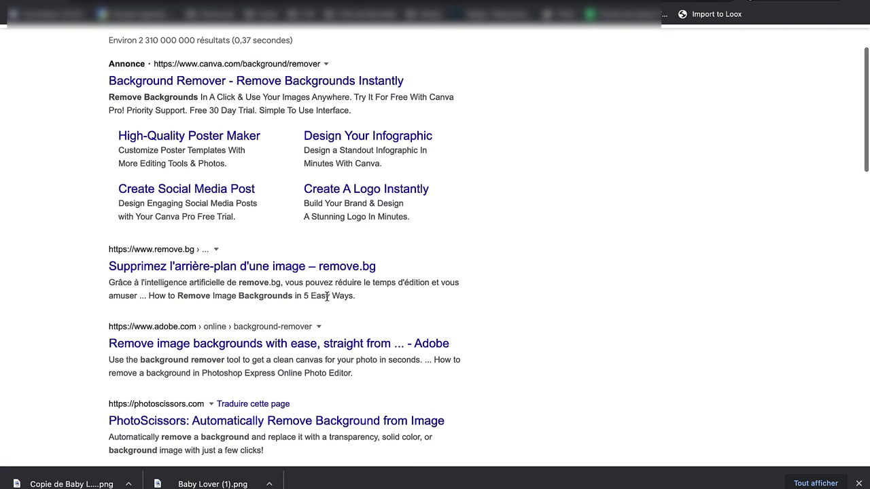
left_click(252, 272)
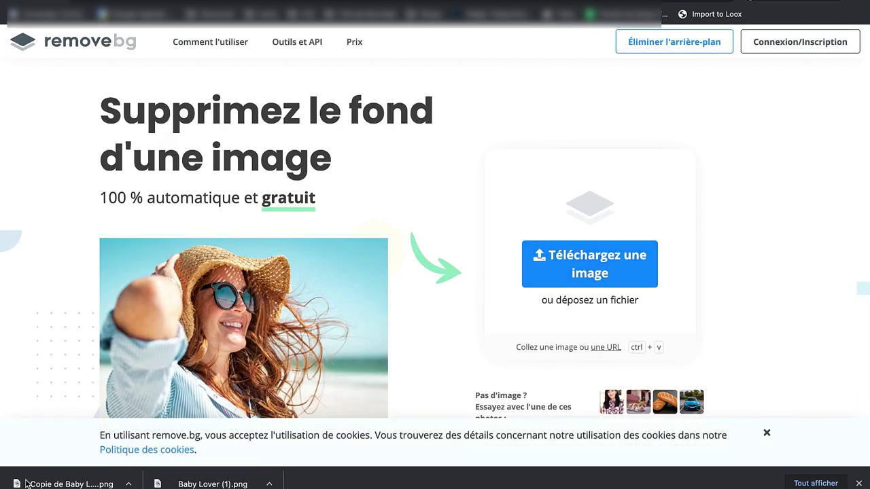
Step: Upload the Canva baby PNG from Downloads and download the background-free version
left_click(578, 275)
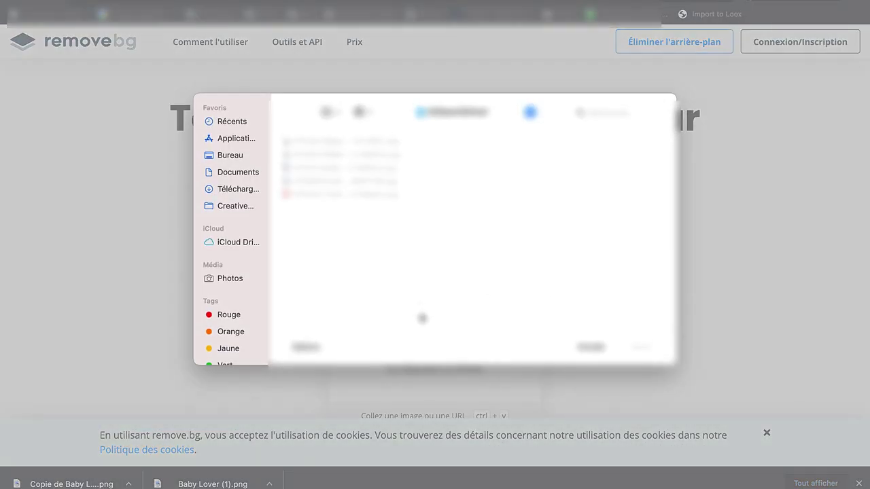
left_click(237, 190)
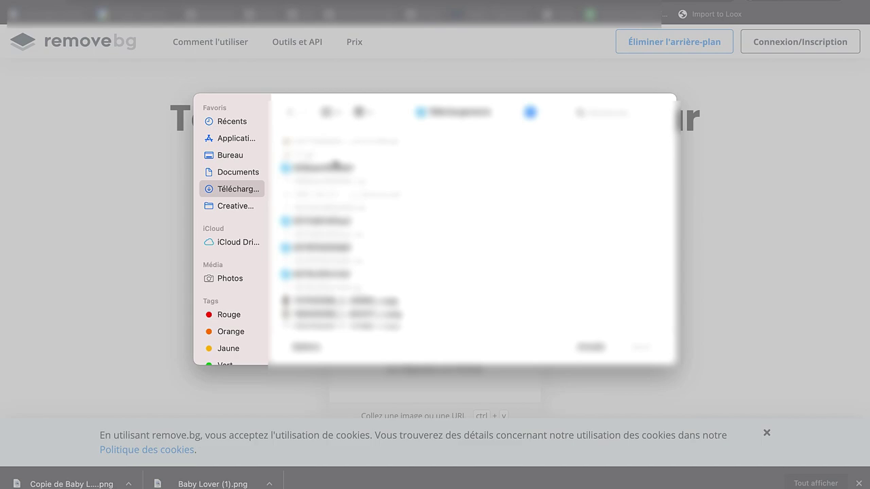
left_click(334, 170)
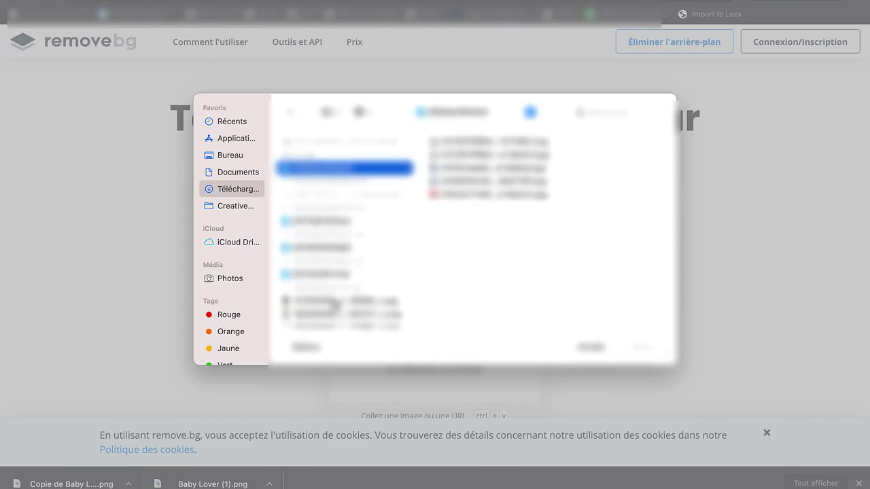
key("Right")
left_click(310, 224)
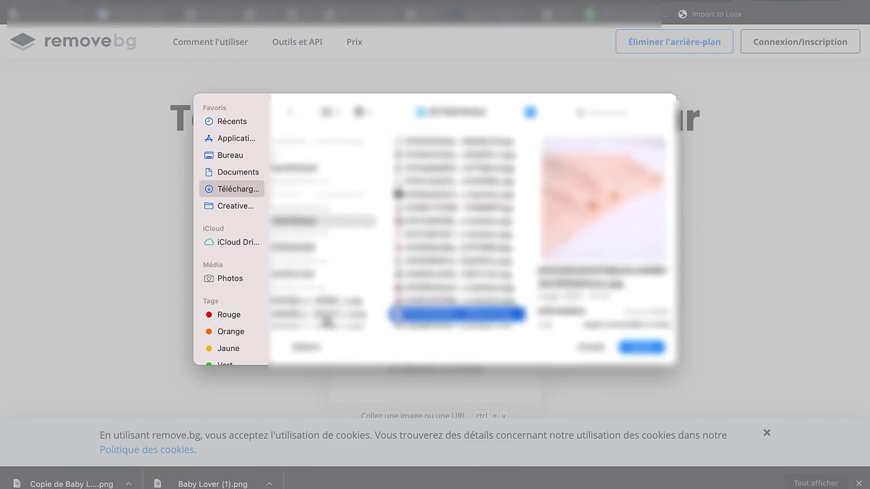
left_click(327, 319)
key("Down")
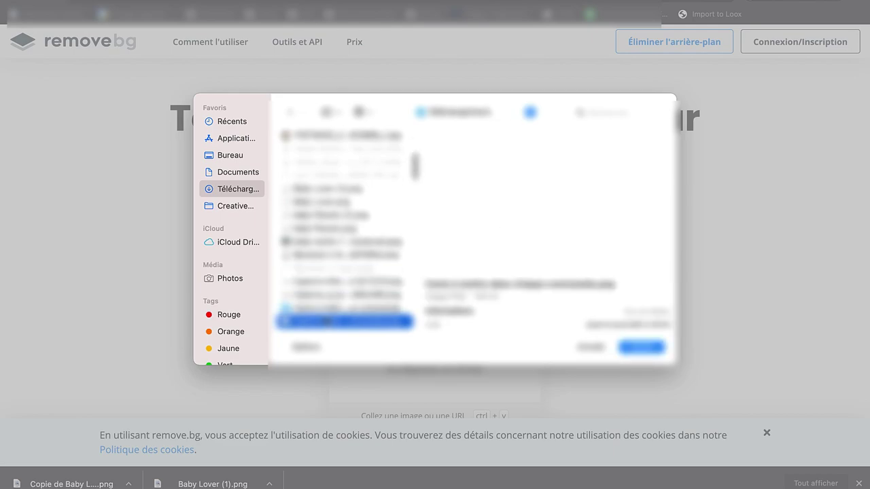
key("Down")
key("Down")
key("Down")
key("Down")
key("Down")
key("Down")
key("Return")
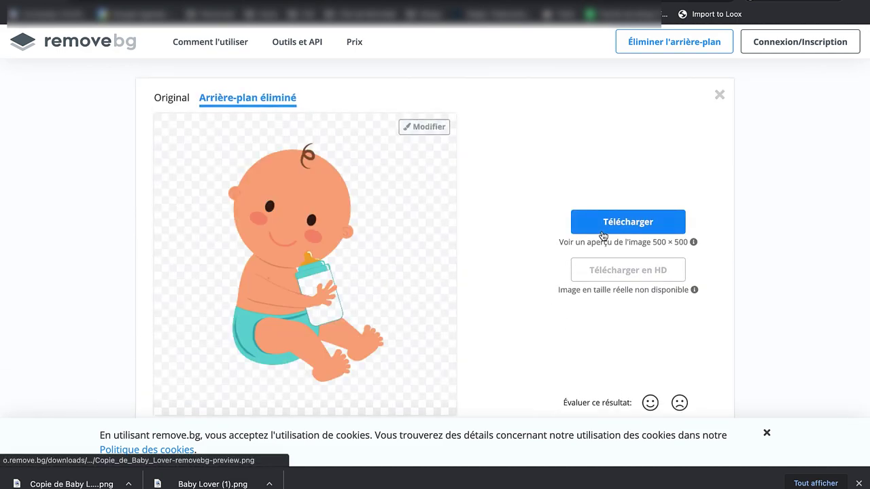
left_click(602, 223)
Step: Set the theme favicon to the uploaded transparent baby PNG under Paramètres du thème > Favicon
key("ctrl+Tab")
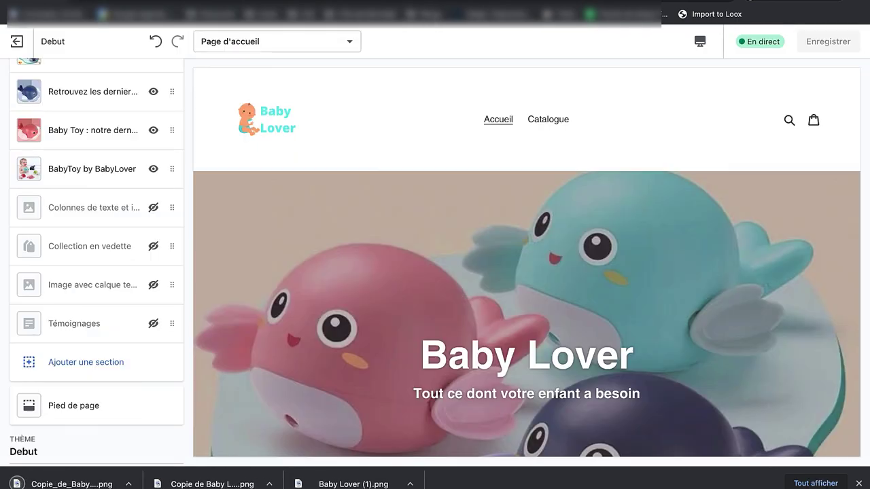
scroll(88, 199, "down", 2)
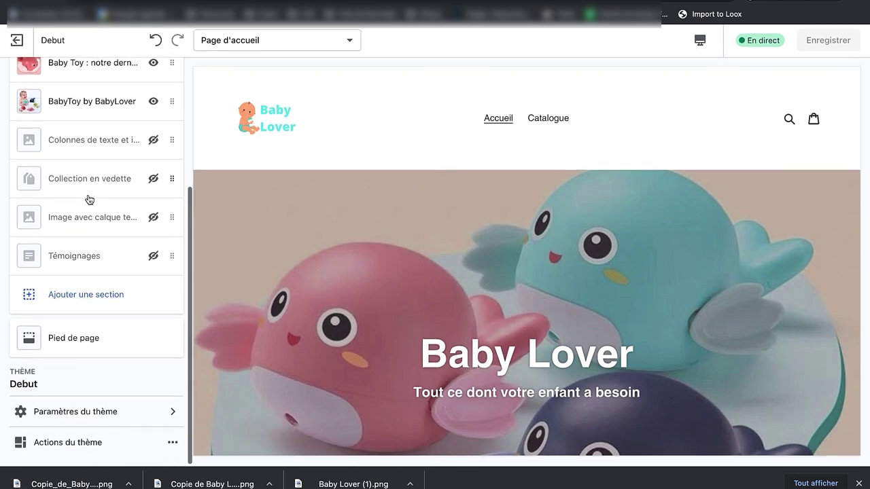
scroll(89, 199, "up", 3)
scroll(88, 199, "down", 2)
scroll(89, 204, "down", 1)
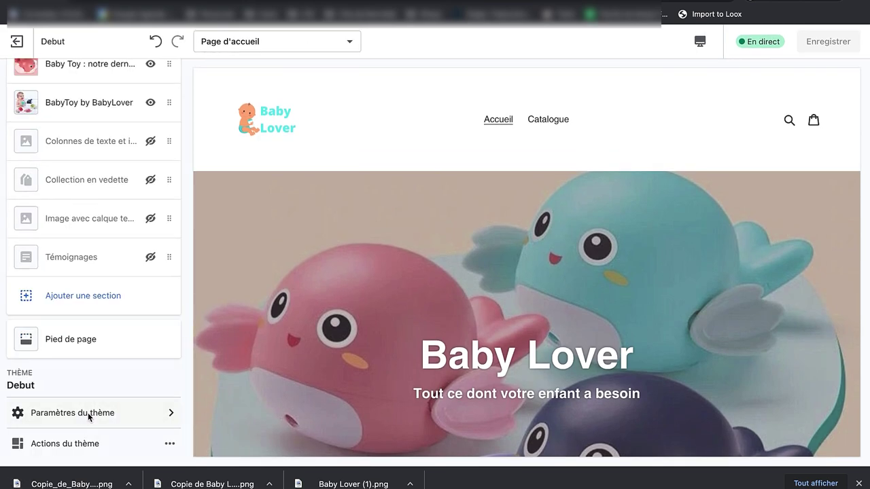
left_click(97, 415)
left_click(77, 272)
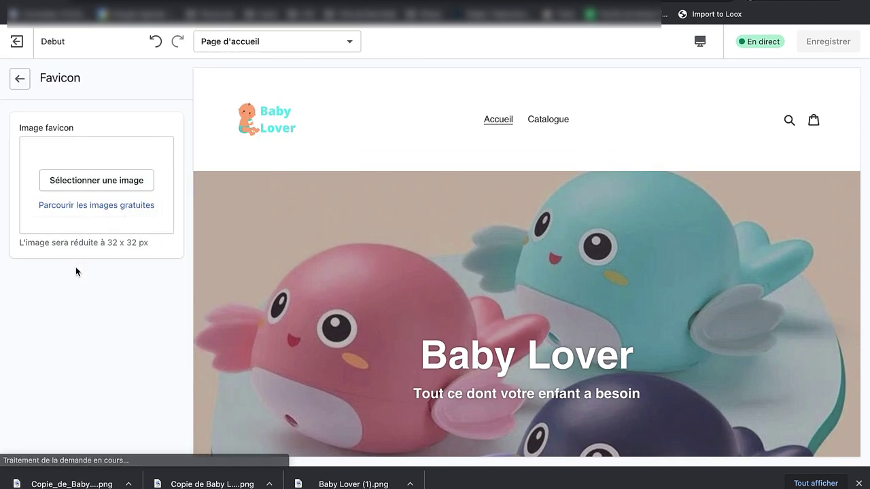
left_click(102, 185)
left_click_drag(71, 484, 57, 180)
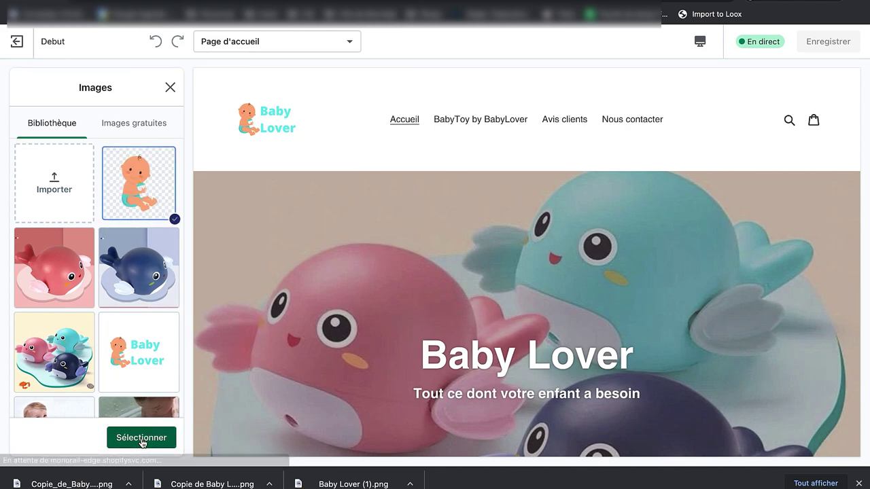
left_click(115, 438)
Step: Save the theme changes and view the live store to check the favicon
left_click(835, 37)
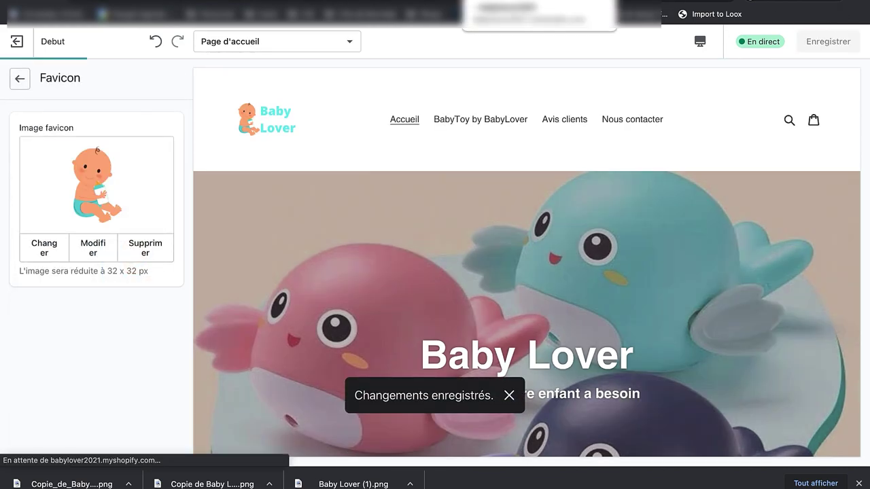
left_click(493, 13)
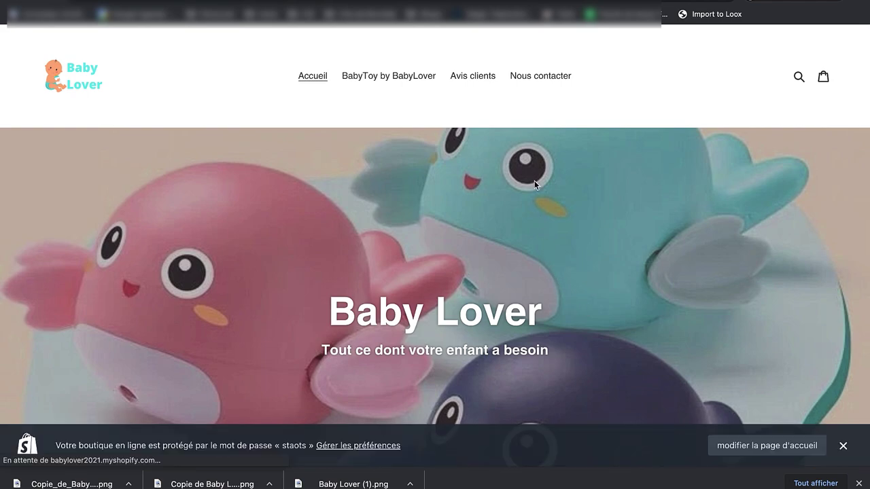
key("ctrl+Tab")
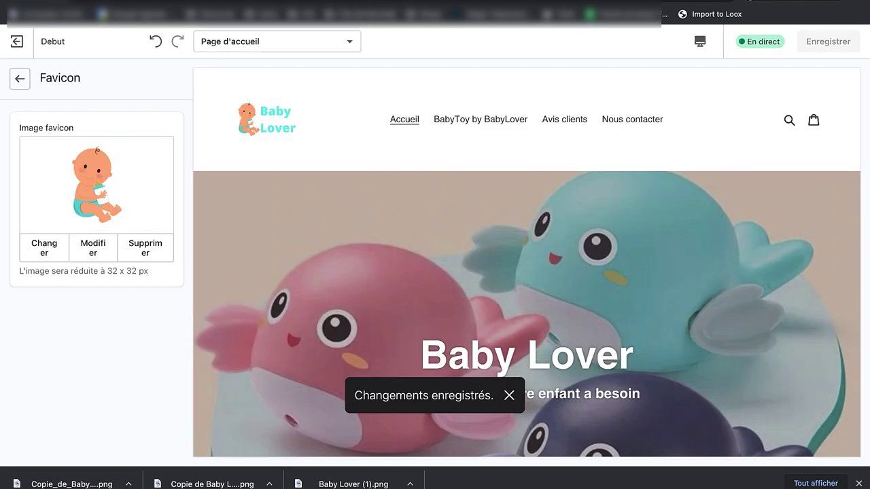
key("ctrl+shift+Tab")
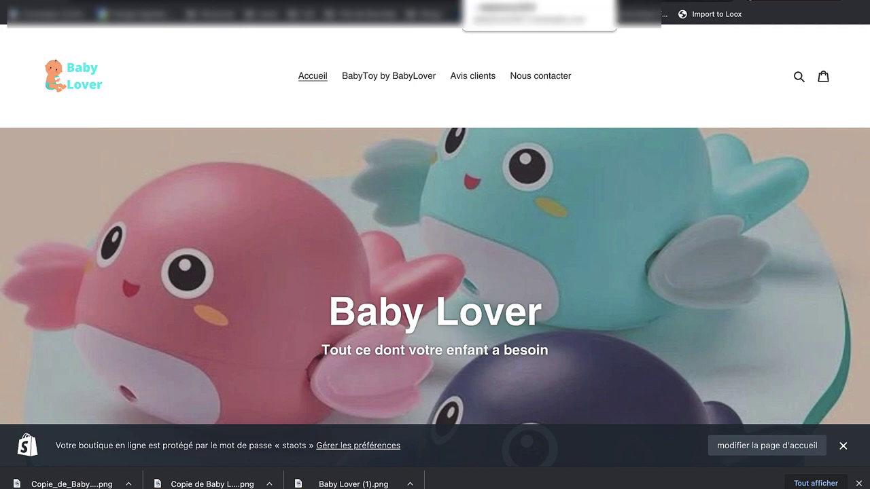
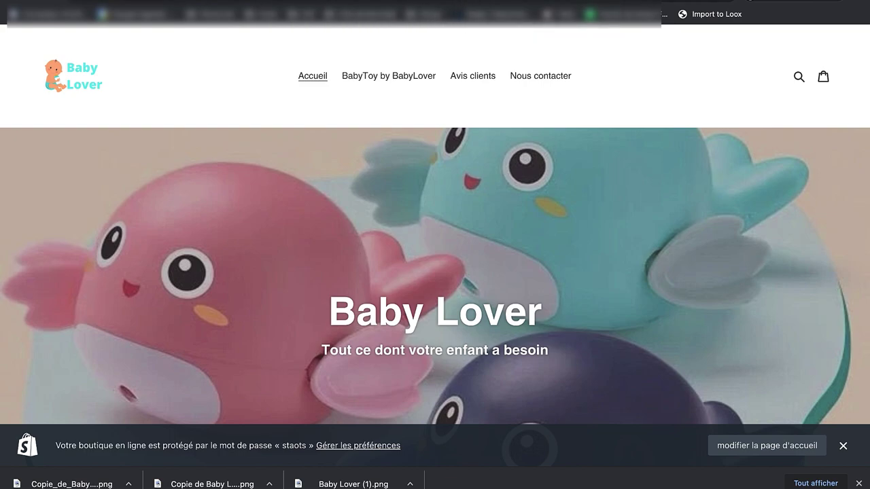
Step: Scroll to the Baby Lover storefront footer and dismiss the Chrome downloads bar
scroll(565, 254, "down", 10)
scroll(565, 257, "down", 15)
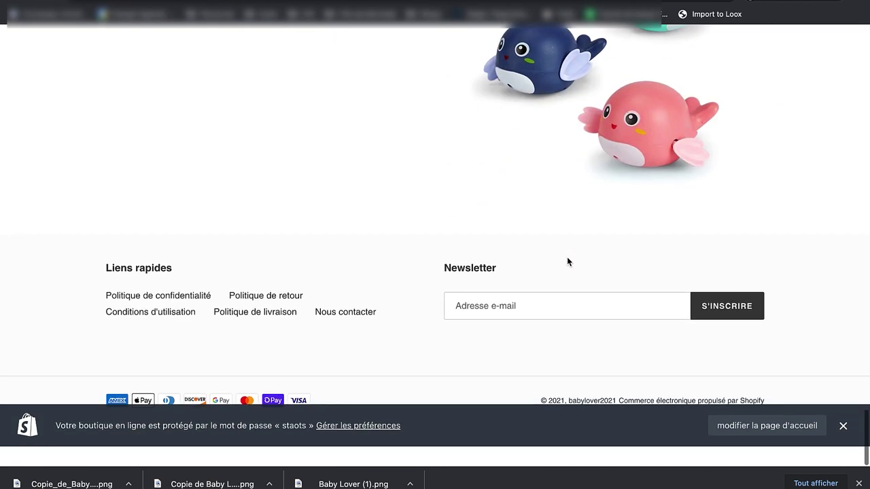
scroll(567, 258, "up", 5)
scroll(580, 272, "down", 5)
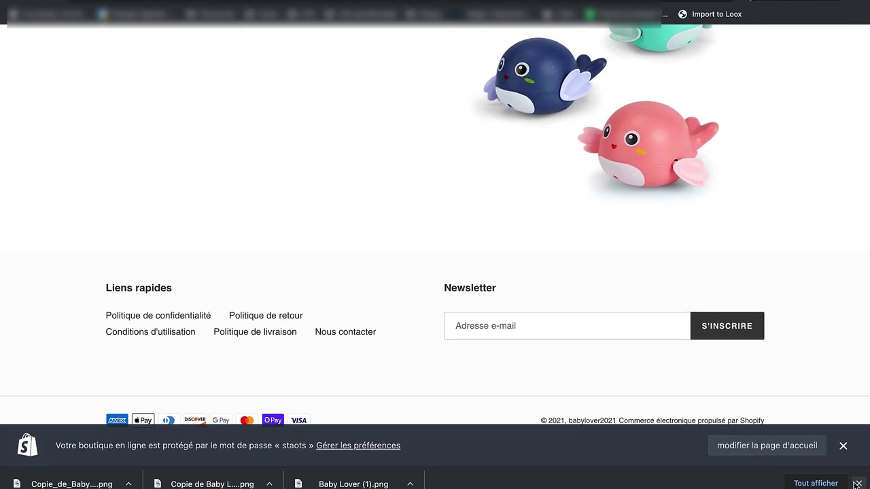
left_click(856, 484)
Step: Return to the Shopify admin tab and bring up the store's navigation menus
scroll(564, 161, "up", 5)
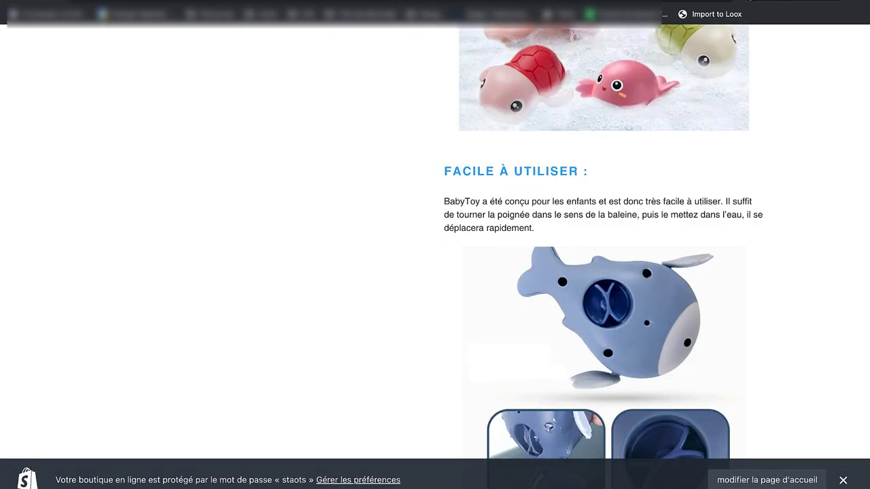
left_click(434, 14)
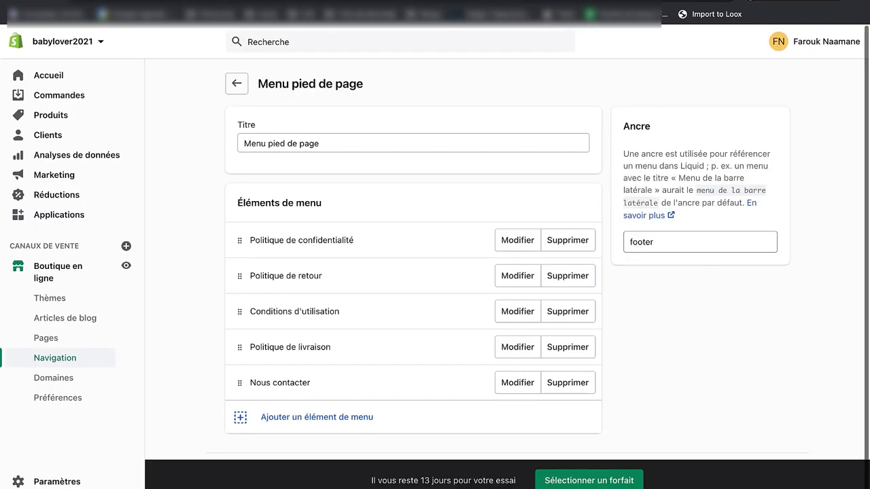
left_click(69, 358)
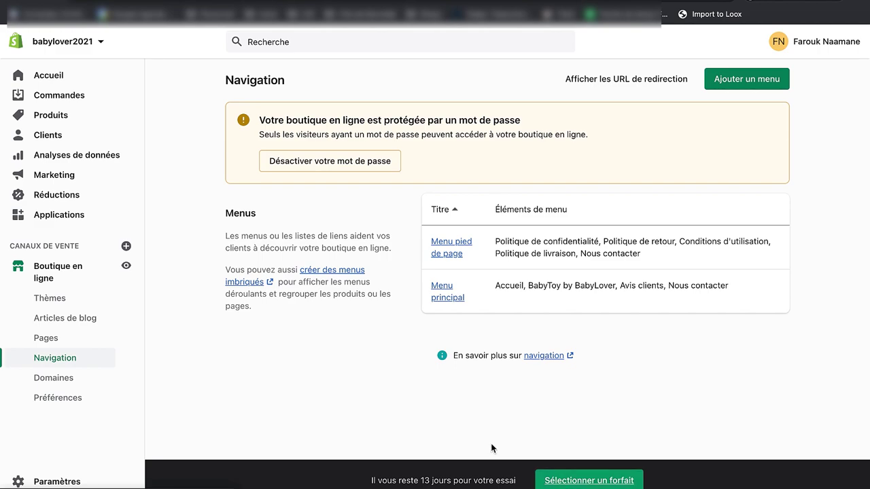
Step: Review the footer and main menus and the password-protection notice, then return from Préférences to Navigation
left_click_drag(274, 122, 379, 123)
left_click(518, 123)
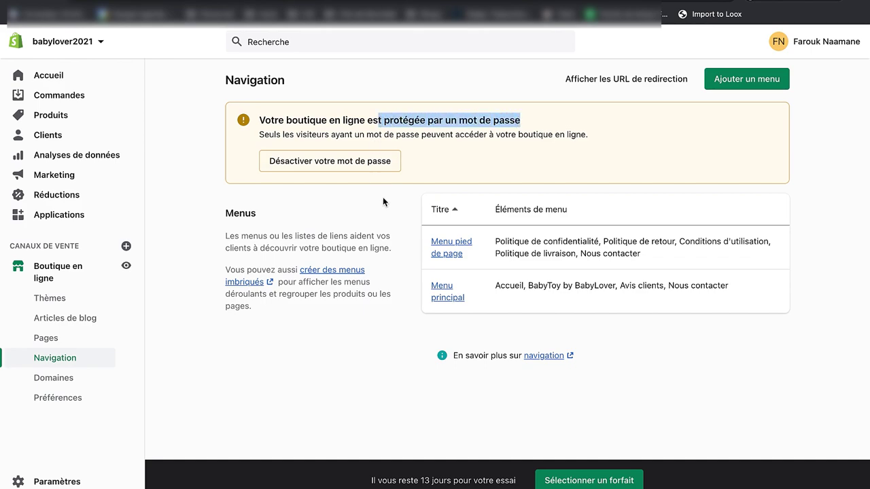
left_click(452, 141)
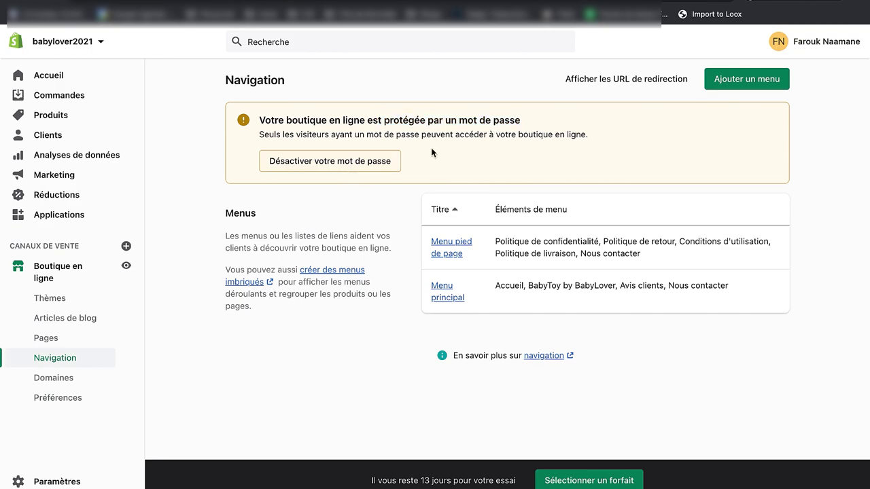
key("alt+Left")
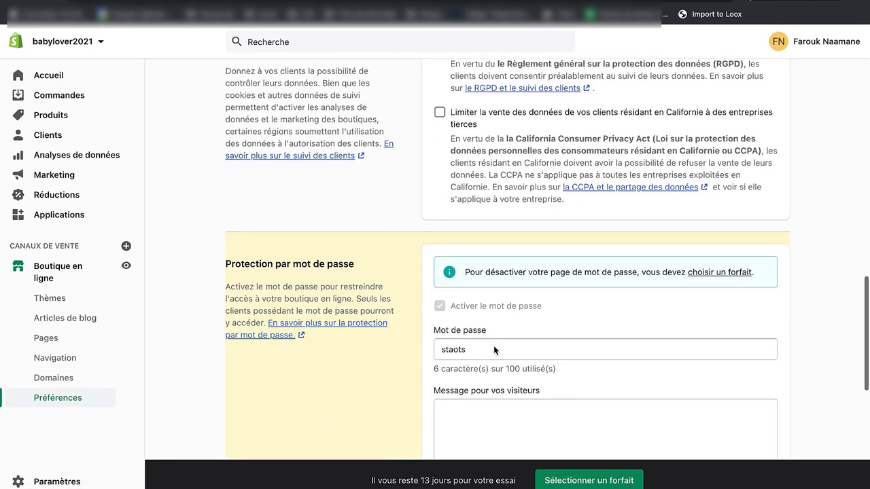
Step: Compare the 29, 79 and 299 USD monthly plans, highlighting the Basic plan's 29/mois price
left_click(565, 476)
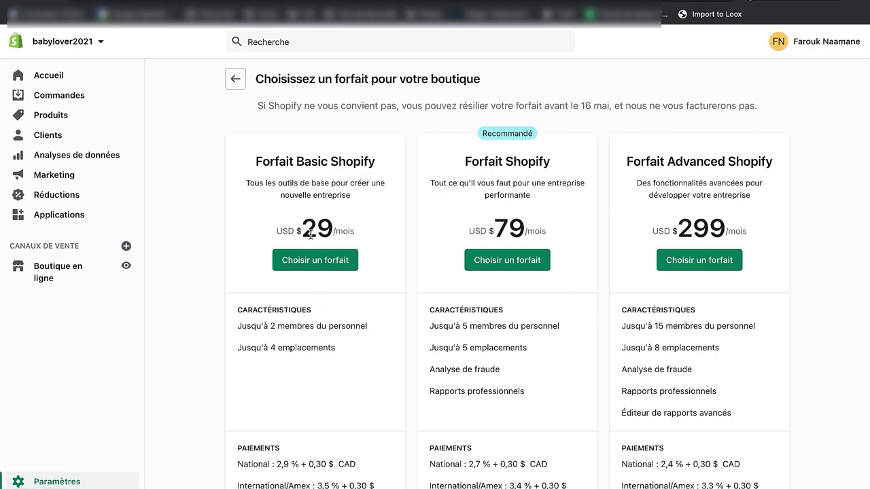
left_click_drag(310, 233, 356, 232)
left_click(356, 232)
double_click(356, 232)
left_click(262, 306)
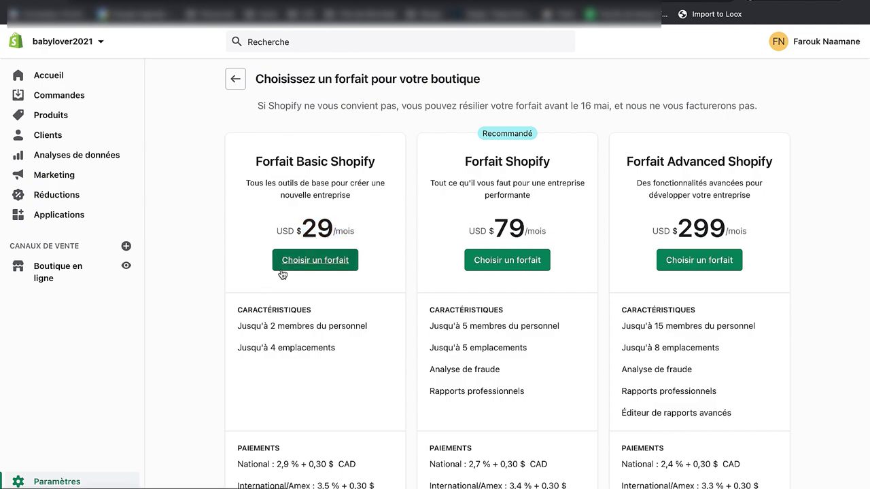
left_click(66, 269)
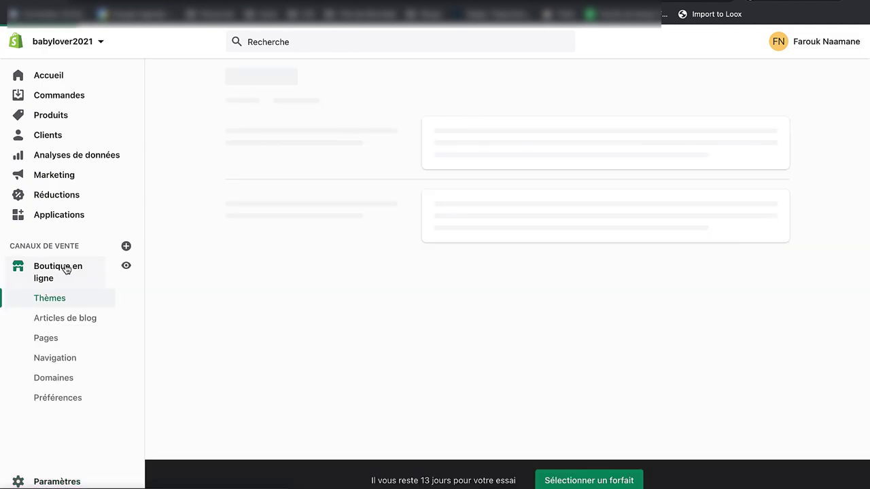
Step: Search Domaines for a new domain named 'baby-lover'
left_click(76, 377)
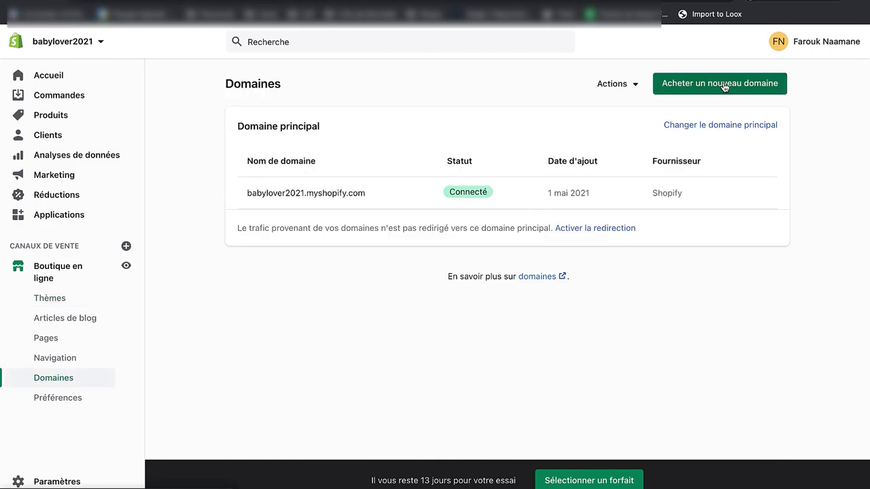
left_click(720, 84)
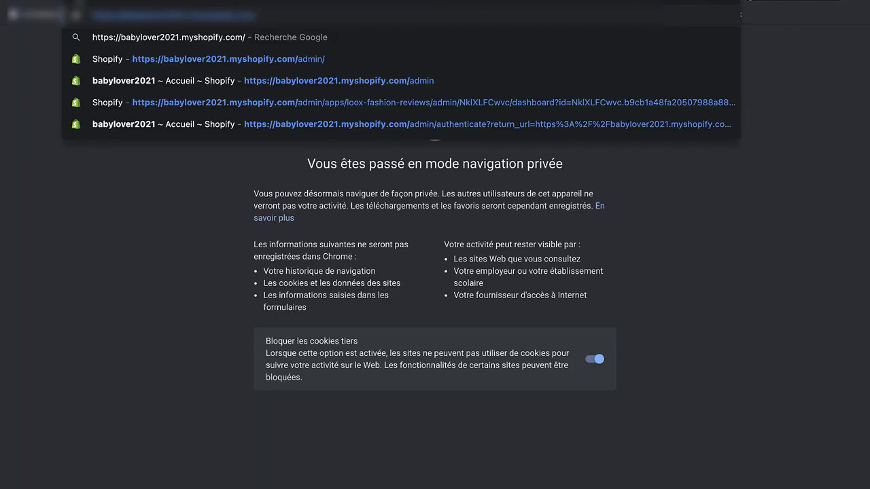
key("Return")
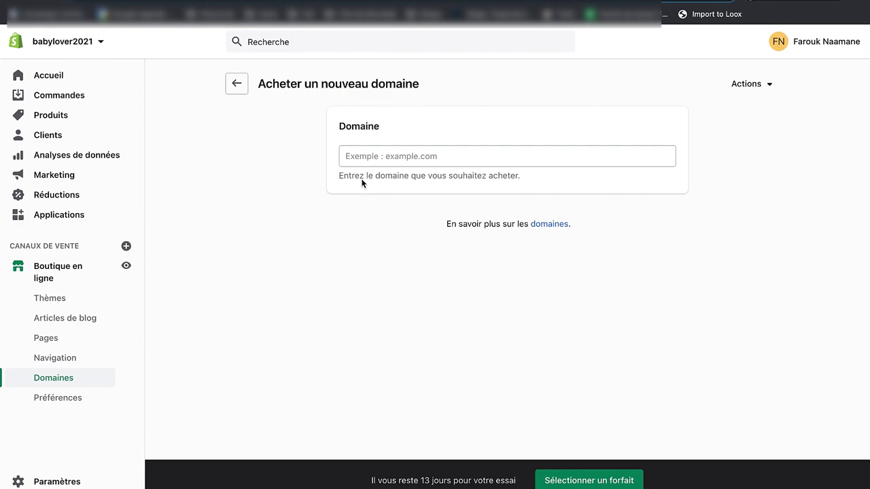
left_click(357, 156)
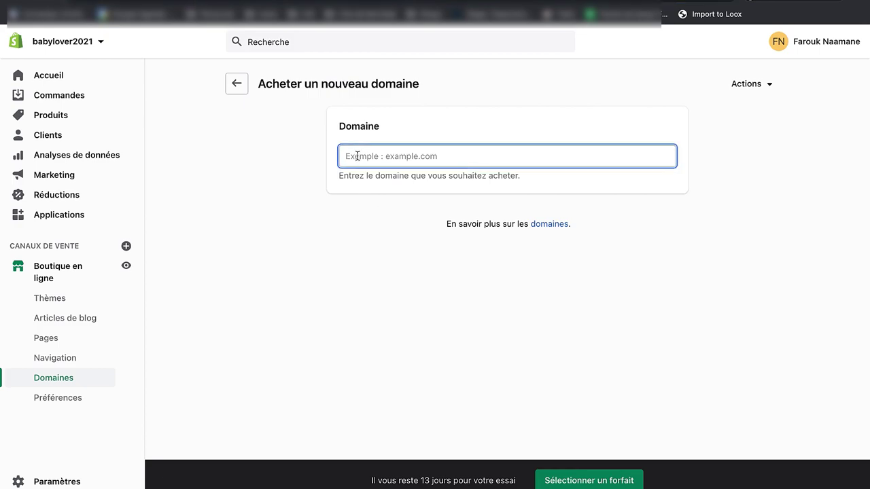
type("baby")
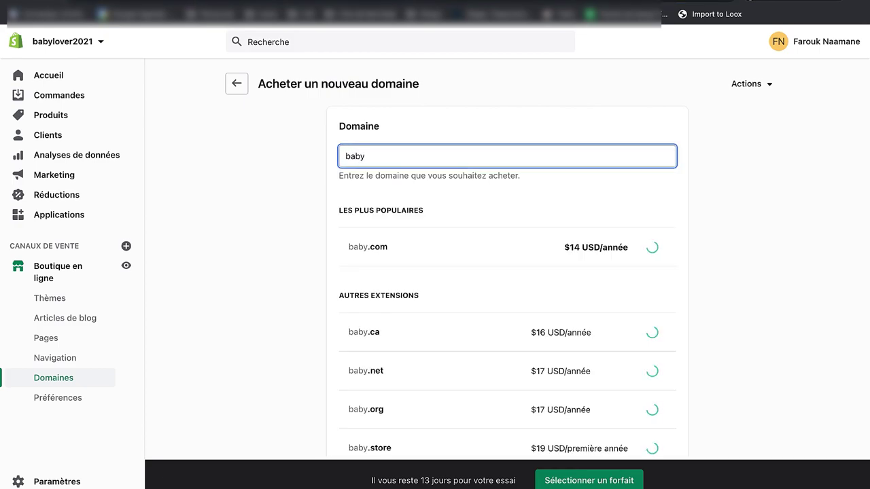
type("-lover")
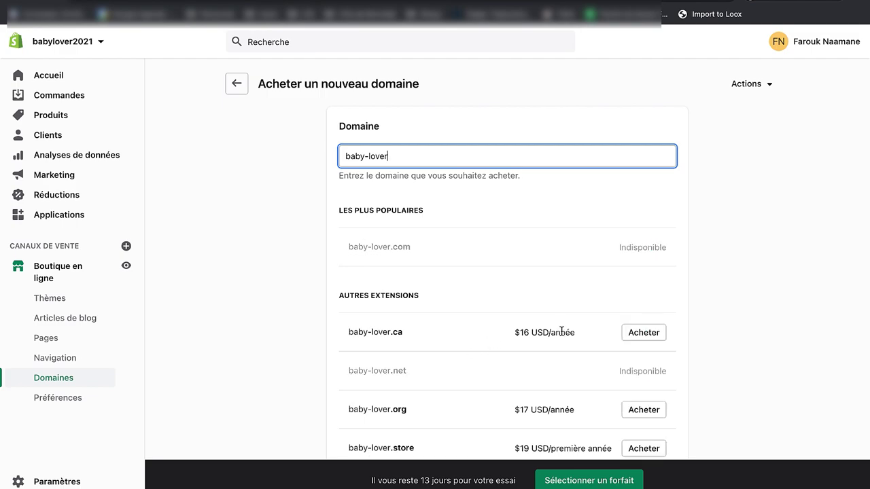
Step: Check the available baby-lover.ca result, then go back to the admin home
left_click_drag(404, 333, 346, 336)
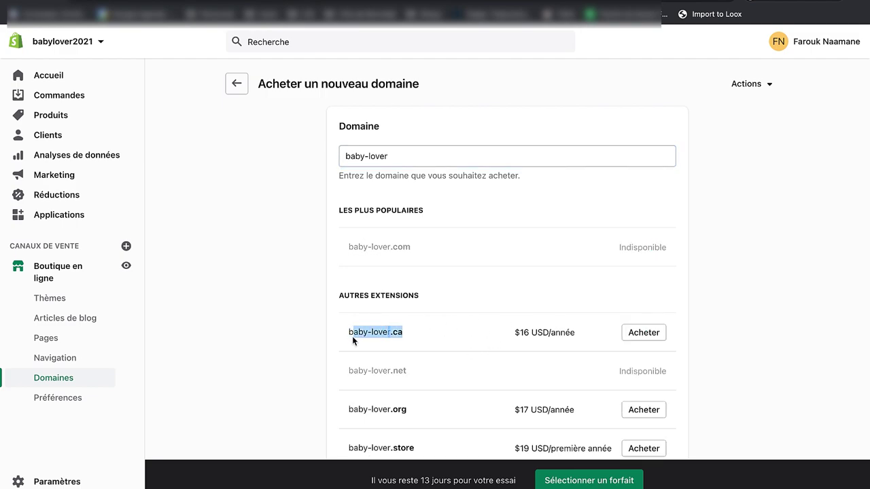
triple_click(352, 335)
left_click(101, 77)
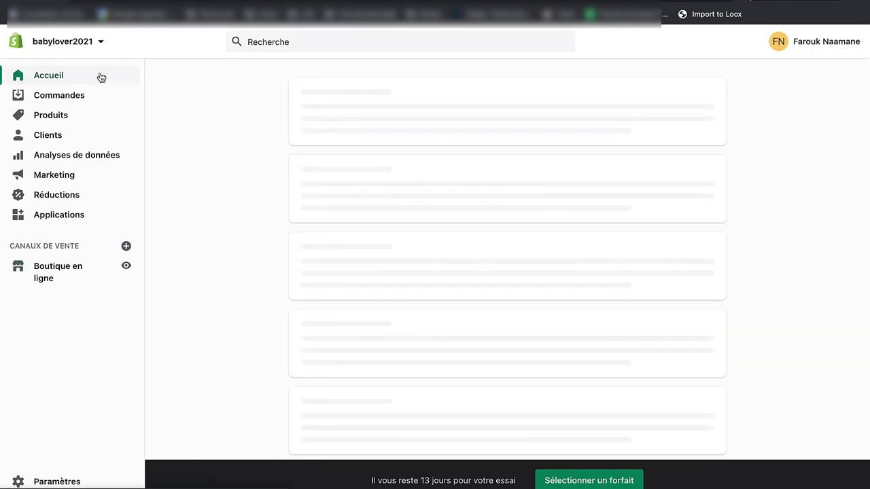
left_click(79, 269)
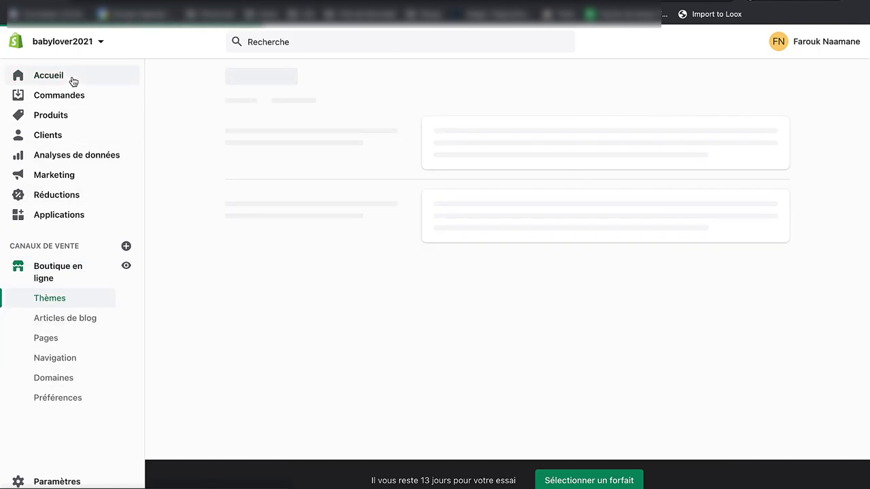
left_click(74, 82)
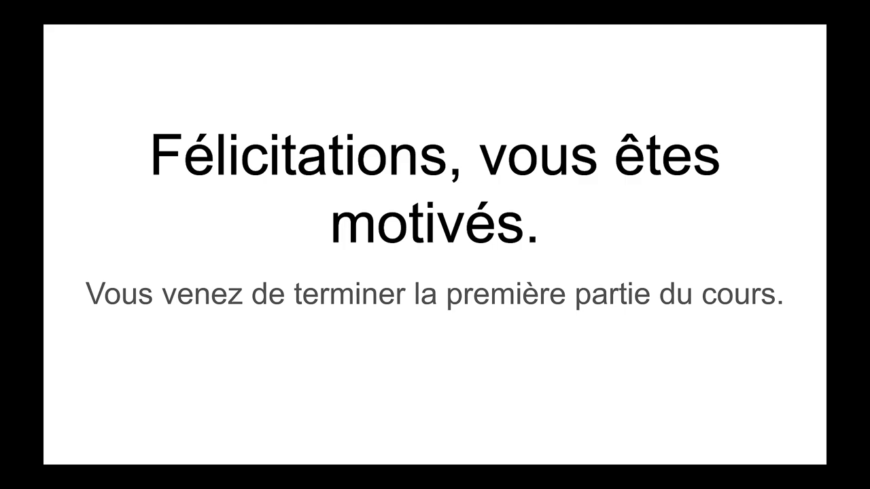
Step: Advance to the 'Partie 2 : Facebook Ads' title slide
key("Right")
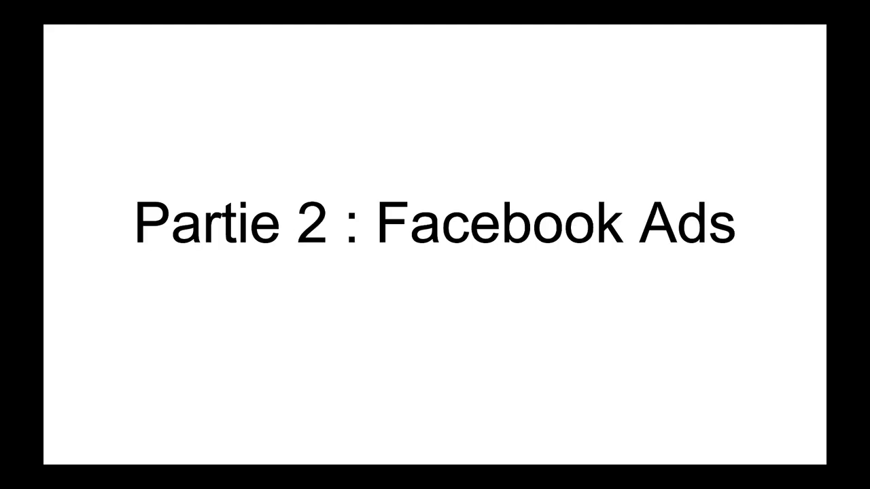